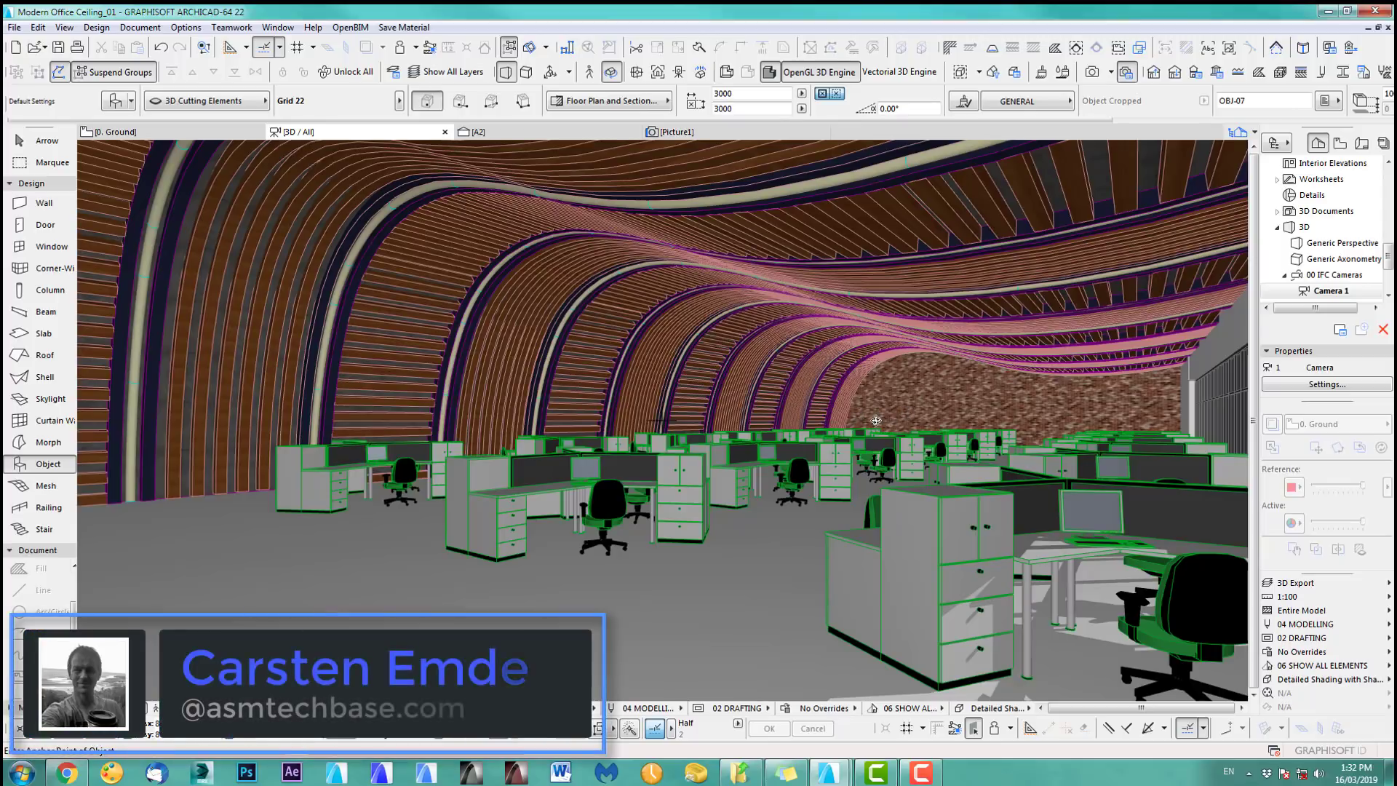
- Examine the finished curved timber ceiling above the office workstations in the 3D perspective
{"action": "scroll", "coordinate": [876, 420], "scroll_direction": "up", "scroll_amount": 3}
{"action": "middle_click_drag", "start_coordinate": [876, 420], "coordinate": [809, 398]}
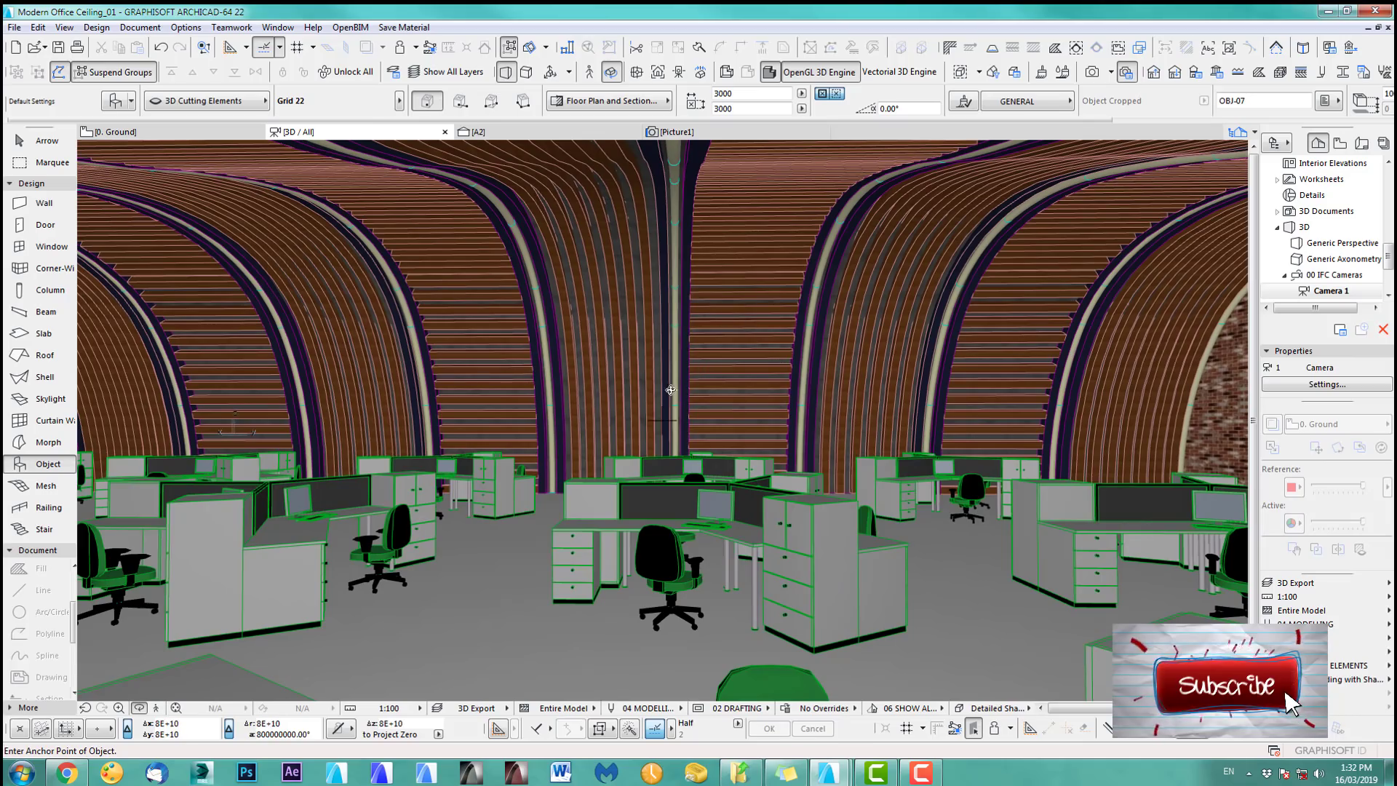
{"action": "middle_click_drag", "start_coordinate": [698, 371], "coordinate": [493, 432], "text": "shift"}
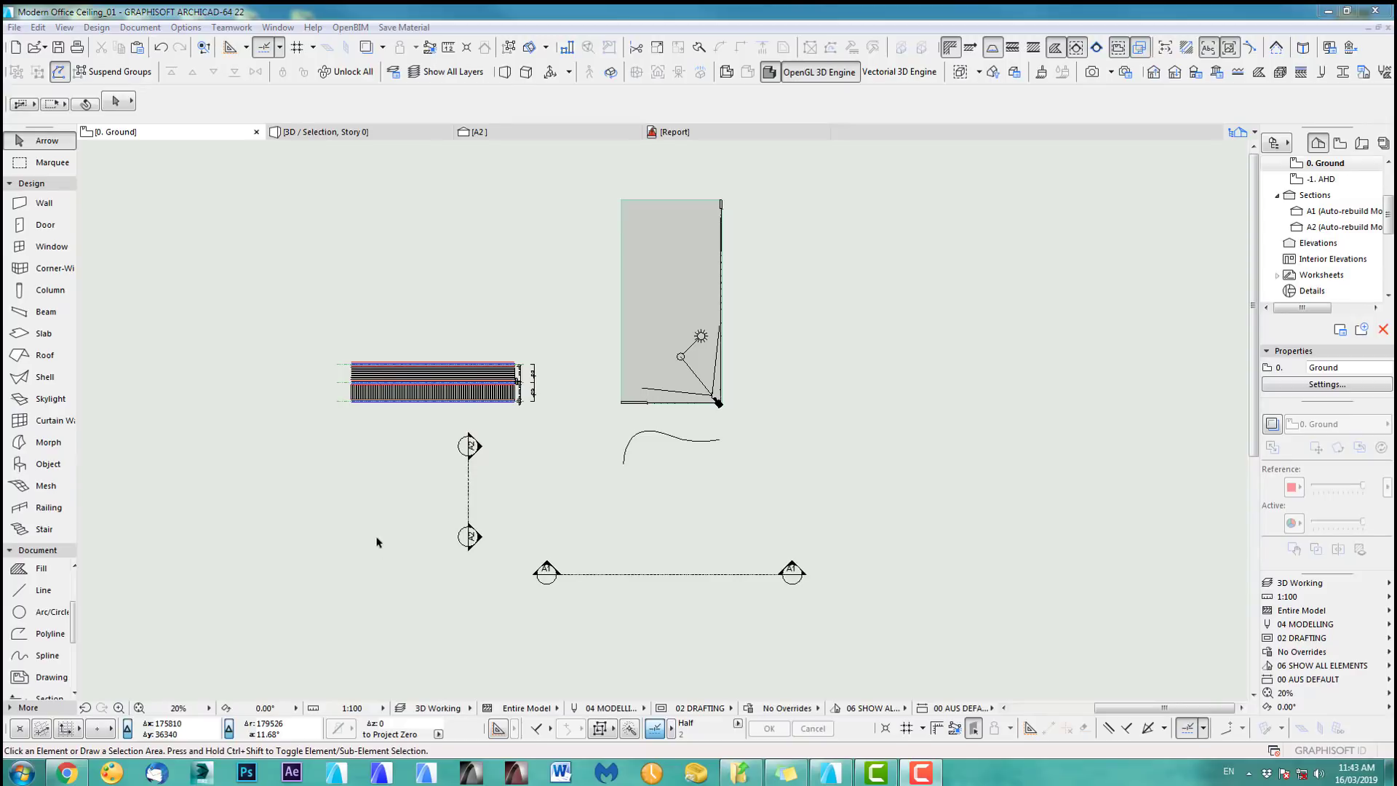
- Examine the ceiling beam and batten layout with its dimensions on the ground floor plan
{"action": "scroll", "coordinate": [380, 524], "scroll_direction": "up", "scroll_amount": 3}
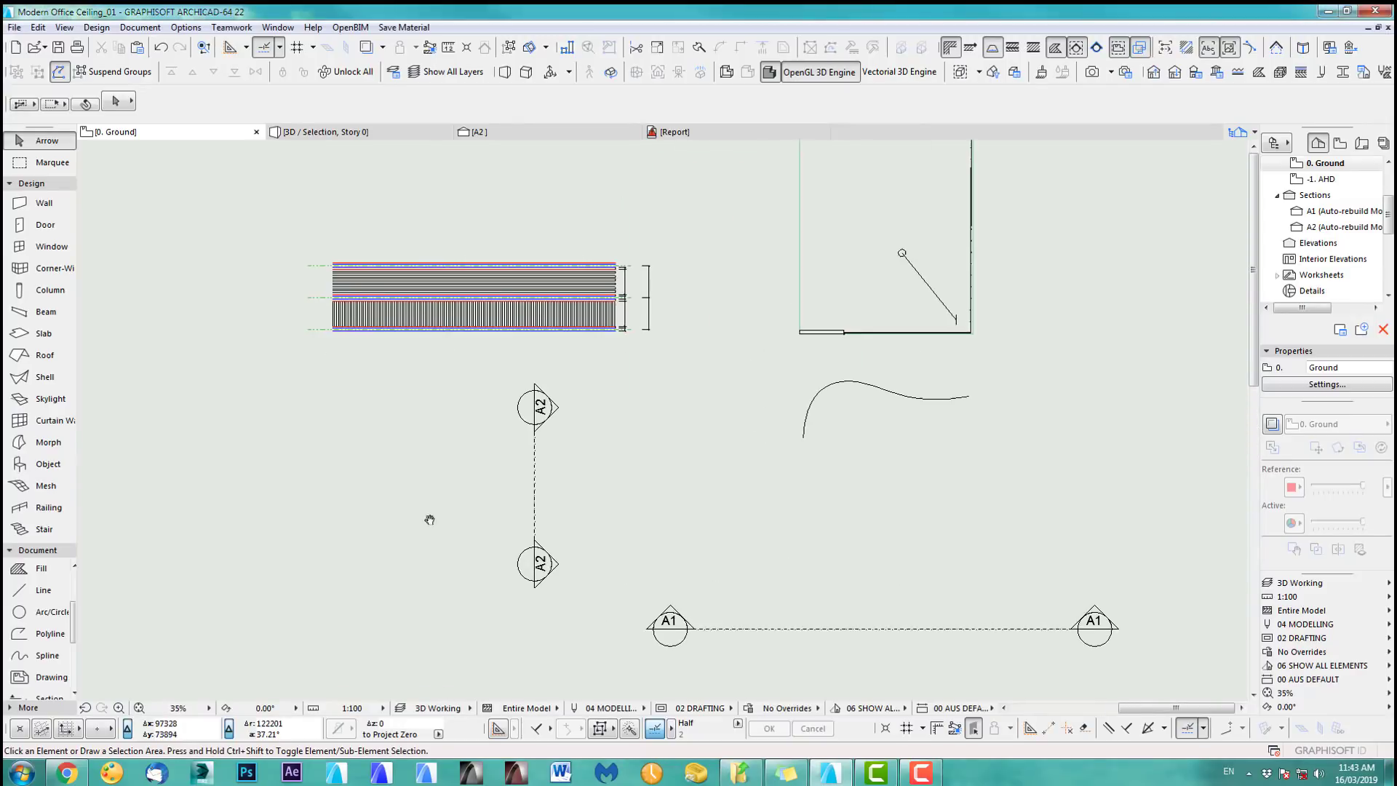
{"action": "scroll", "coordinate": [633, 431], "scroll_direction": "up", "scroll_amount": 6}
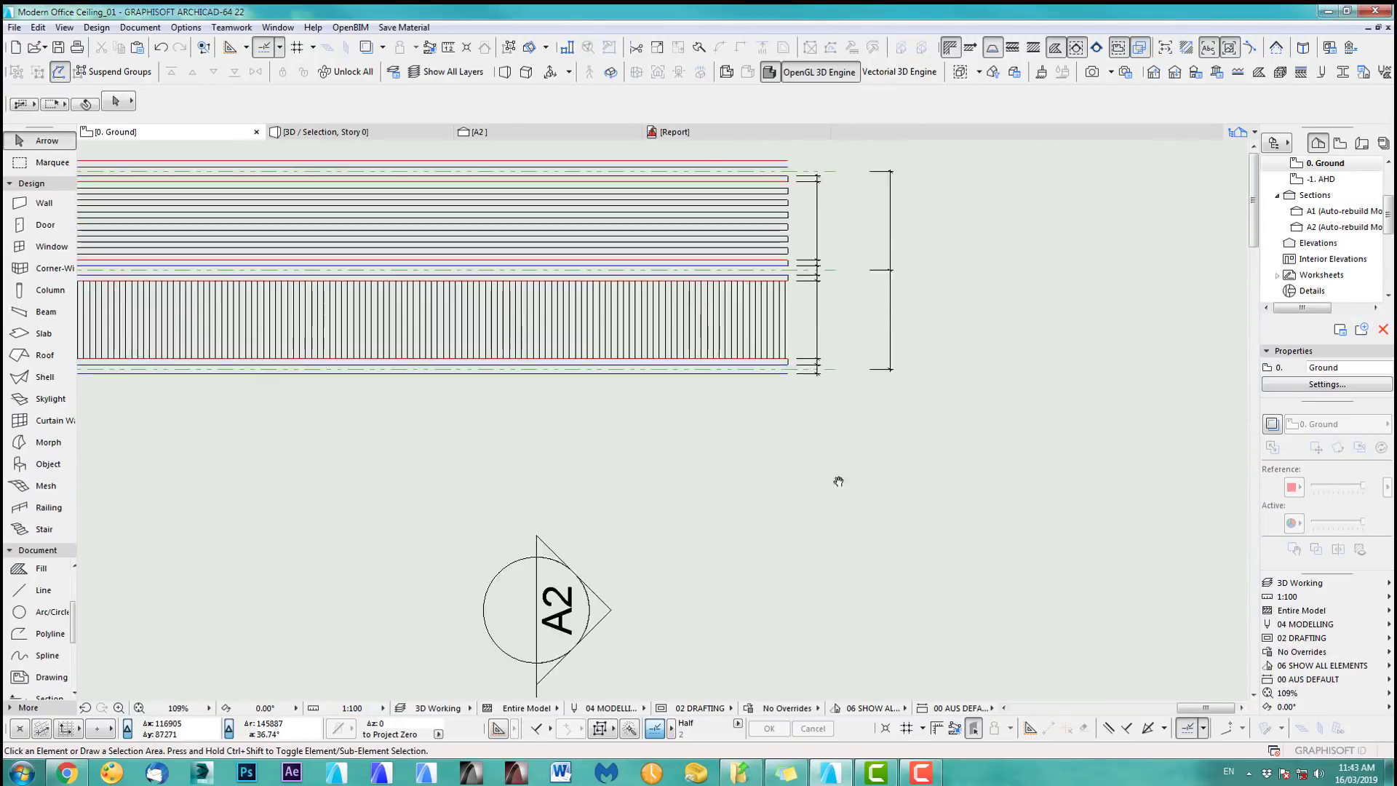
{"action": "scroll", "coordinate": [967, 517], "scroll_direction": "down", "scroll_amount": 2}
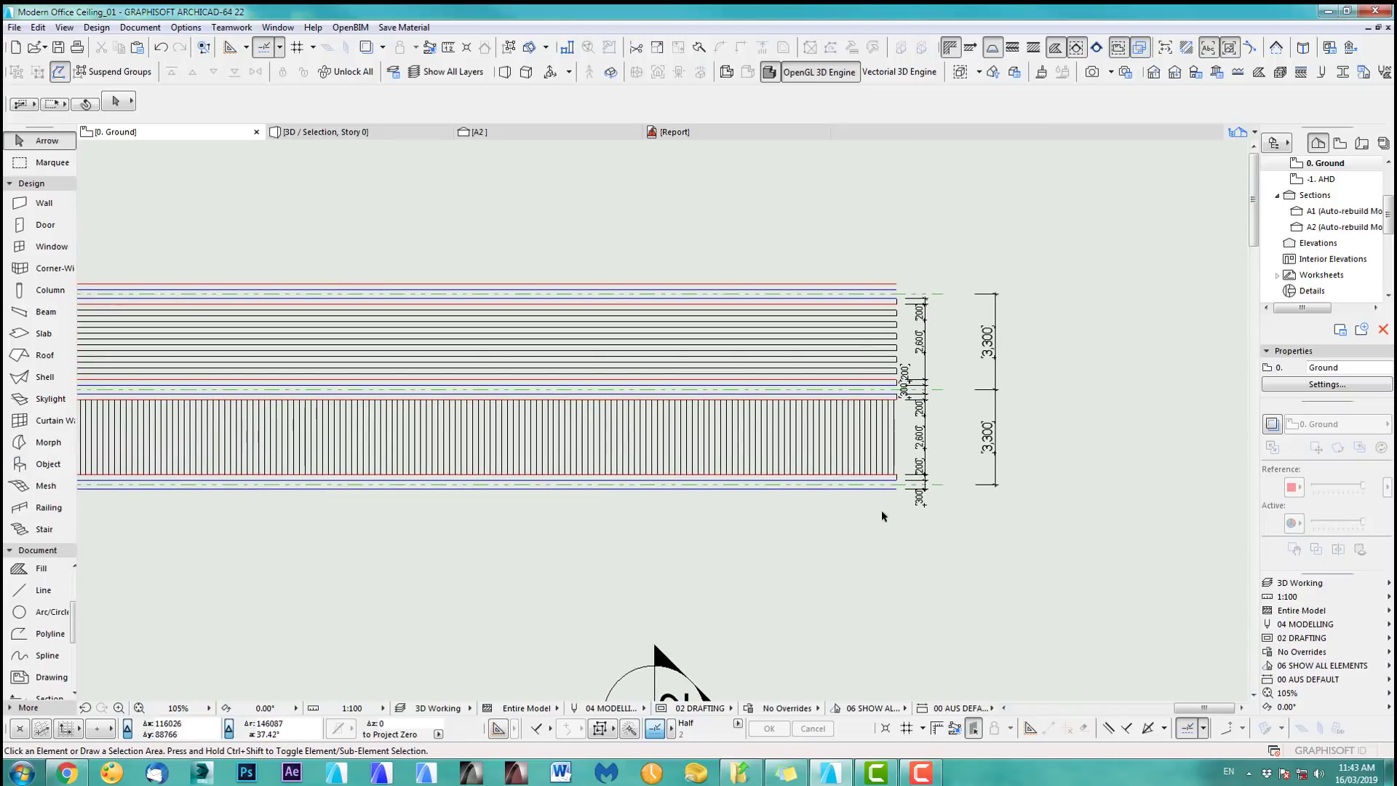
{"action": "scroll", "coordinate": [879, 534], "scroll_direction": "up", "scroll_amount": 3}
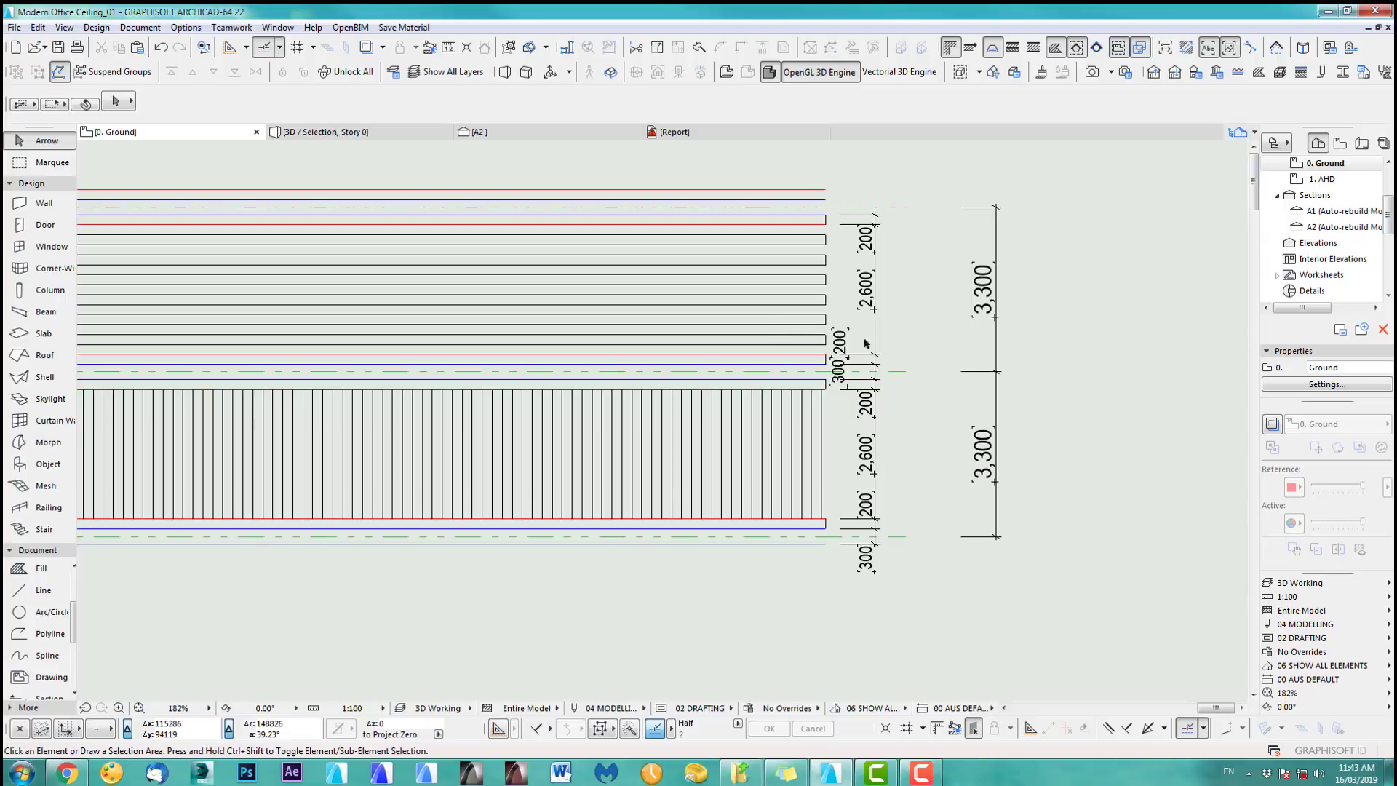
{"action": "scroll", "coordinate": [865, 342], "scroll_direction": "right", "scroll_amount": 2, "text": "shift"}
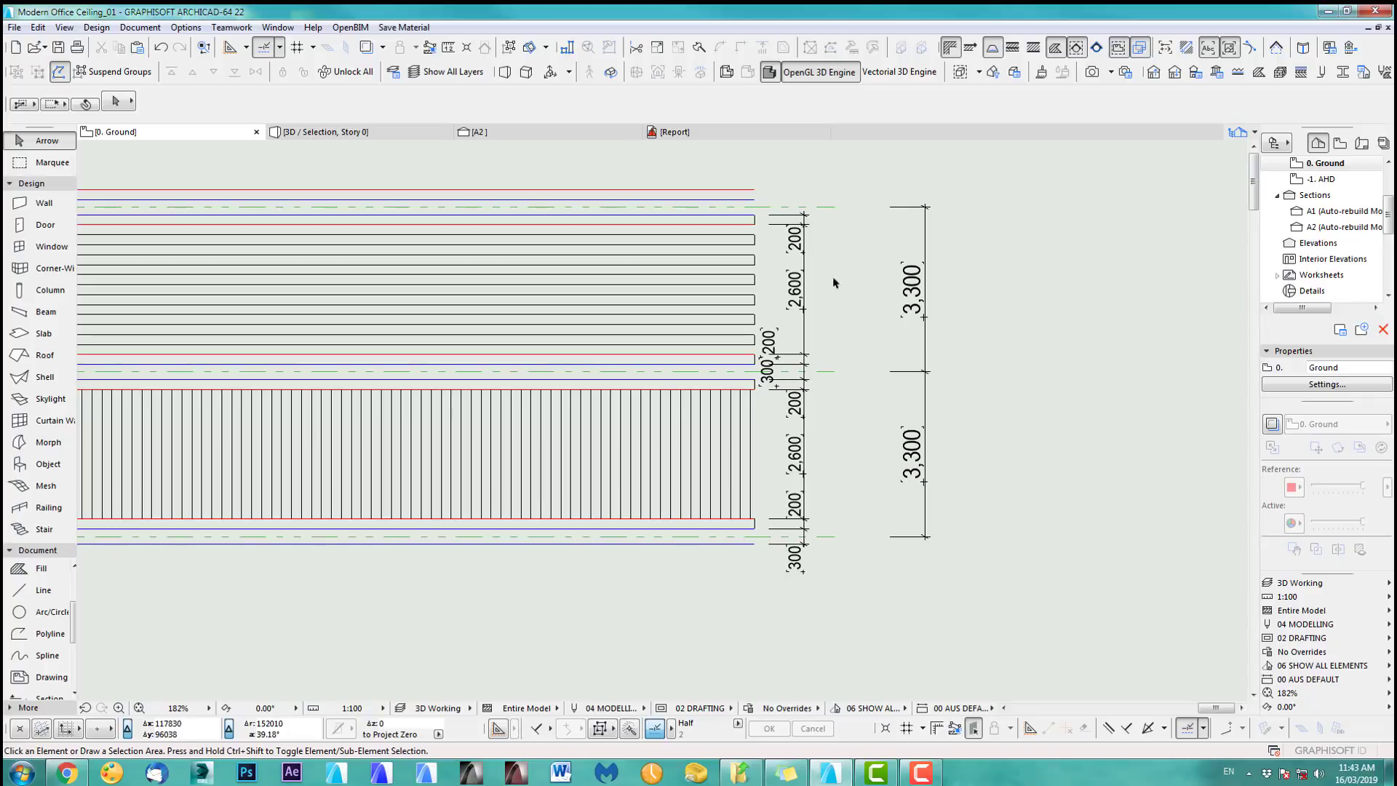
{"action": "scroll", "coordinate": [776, 365], "scroll_direction": "up", "scroll_amount": 6}
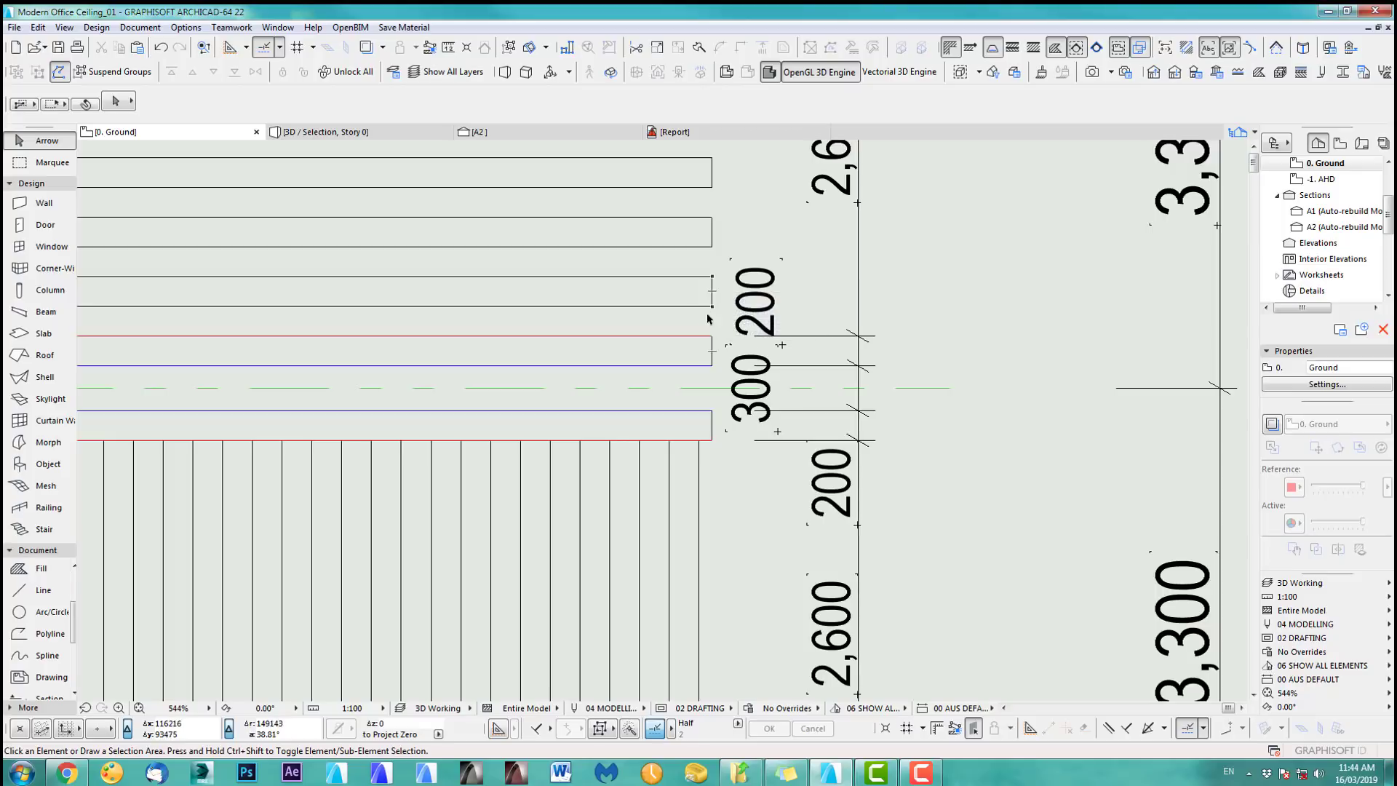
{"action": "scroll", "coordinate": [725, 327], "scroll_direction": "down", "scroll_amount": 8}
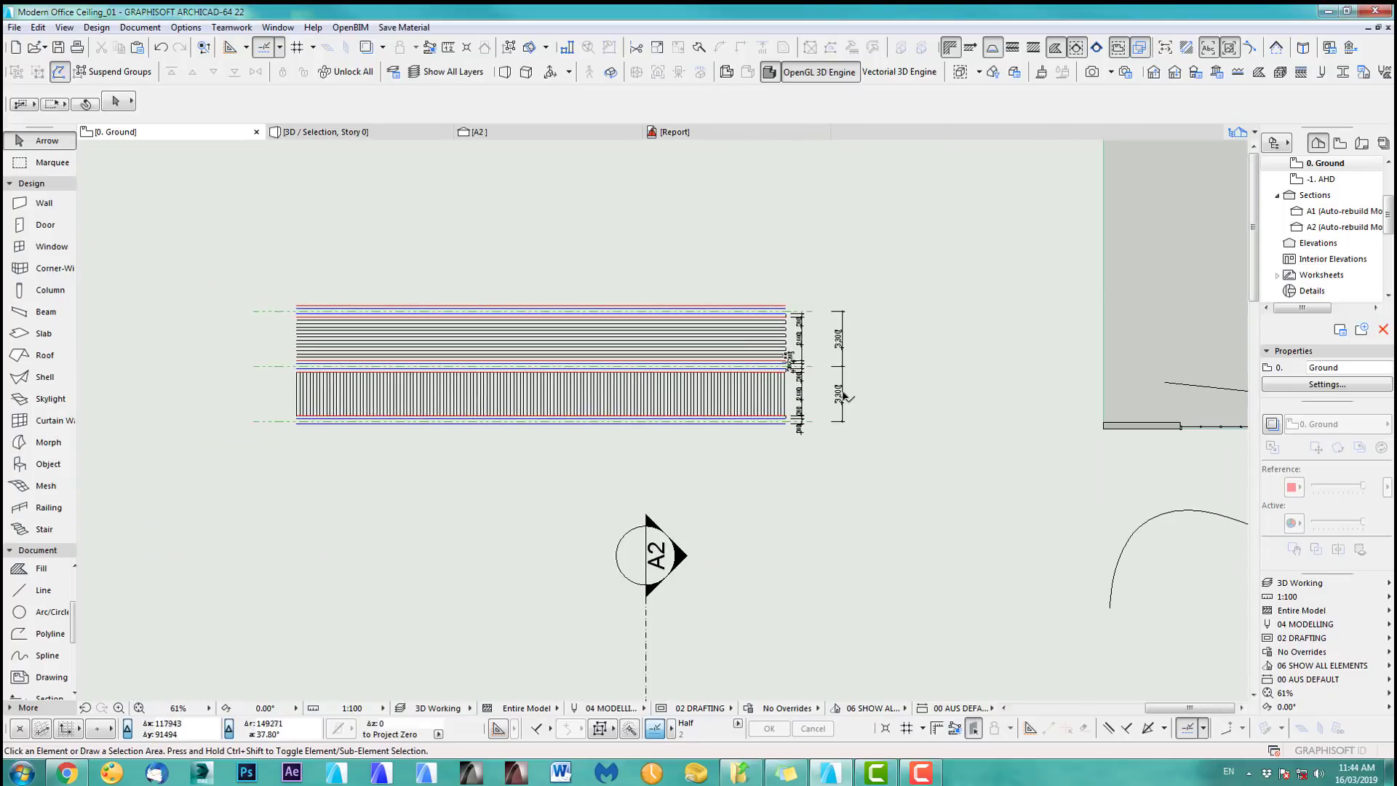
{"action": "scroll", "coordinate": [858, 400], "scroll_direction": "down", "scroll_amount": 4}
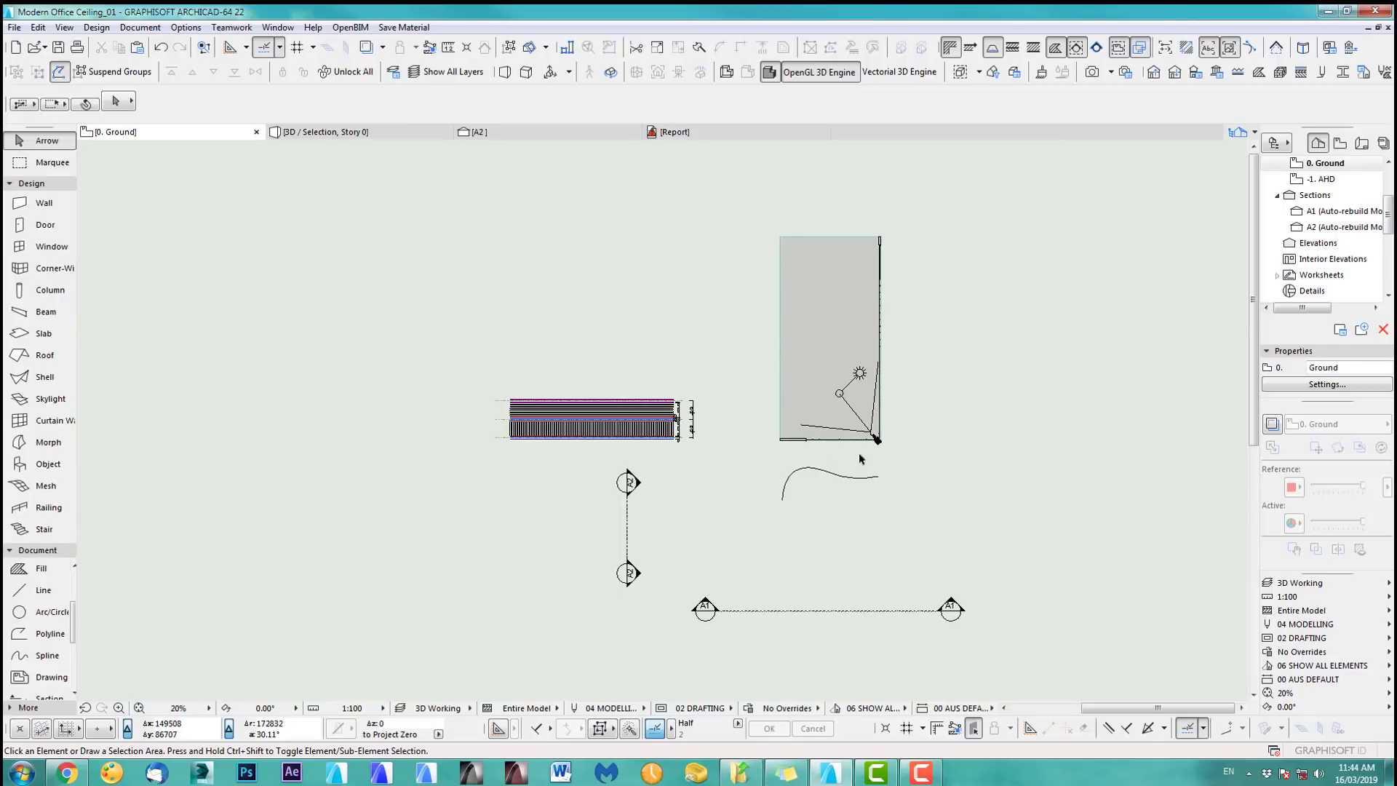
- View the glazed office building in the 3D perspective and return to the ground floor plan
{"action": "scroll", "coordinate": [859, 457], "scroll_direction": "up", "scroll_amount": 3}
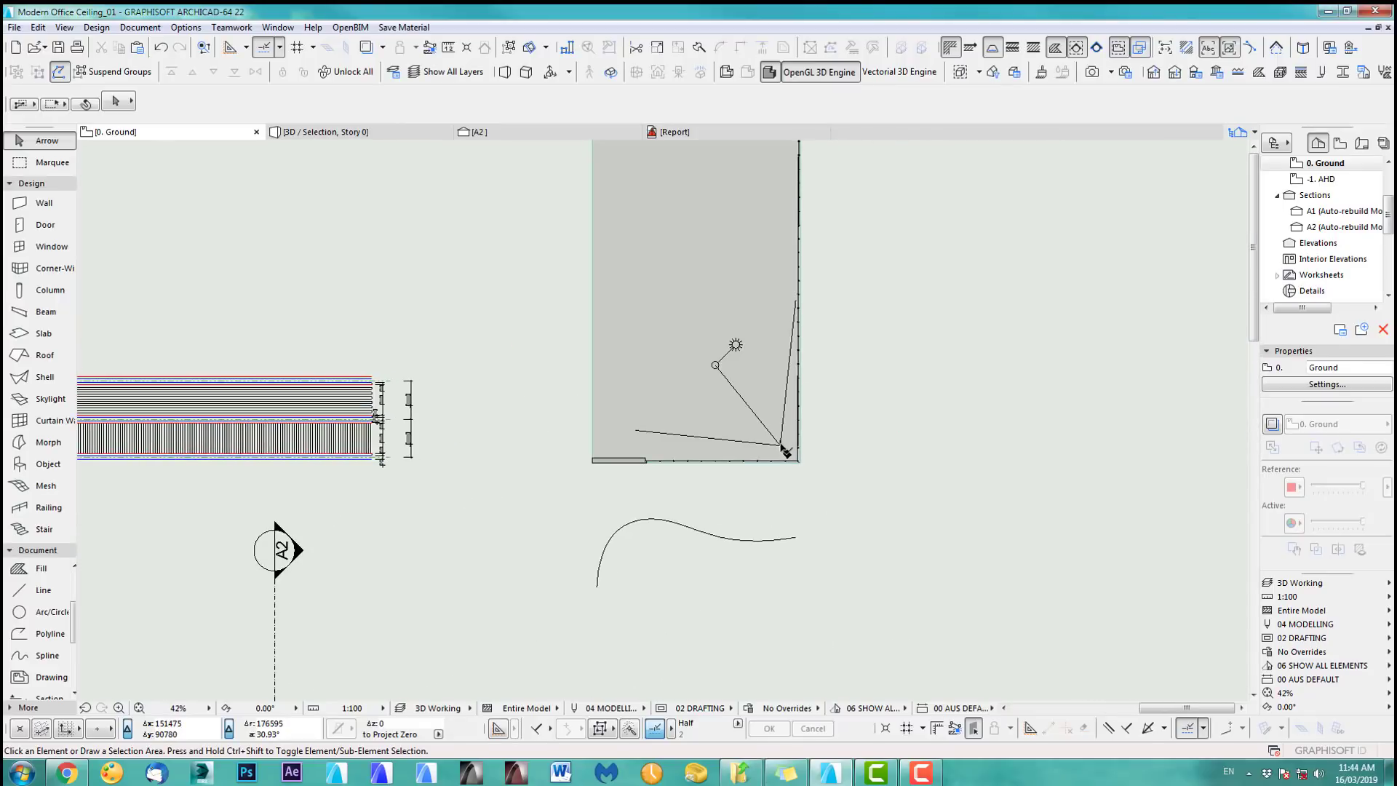
{"action": "left_click", "coordinate": [783, 448]}
{"action": "key", "text": "F3"}
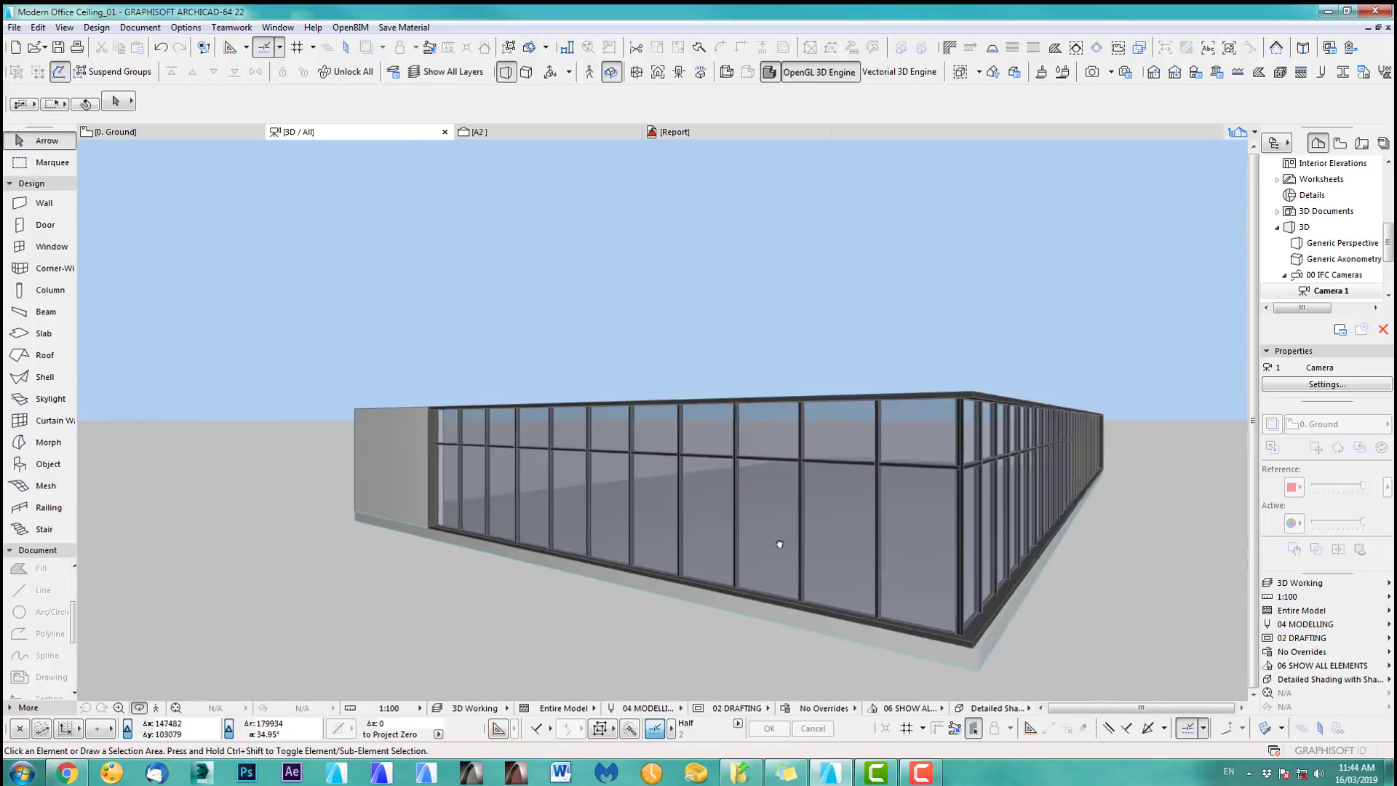
{"action": "middle_click_drag", "start_coordinate": [779, 545], "coordinate": [914, 404], "text": "shift"}
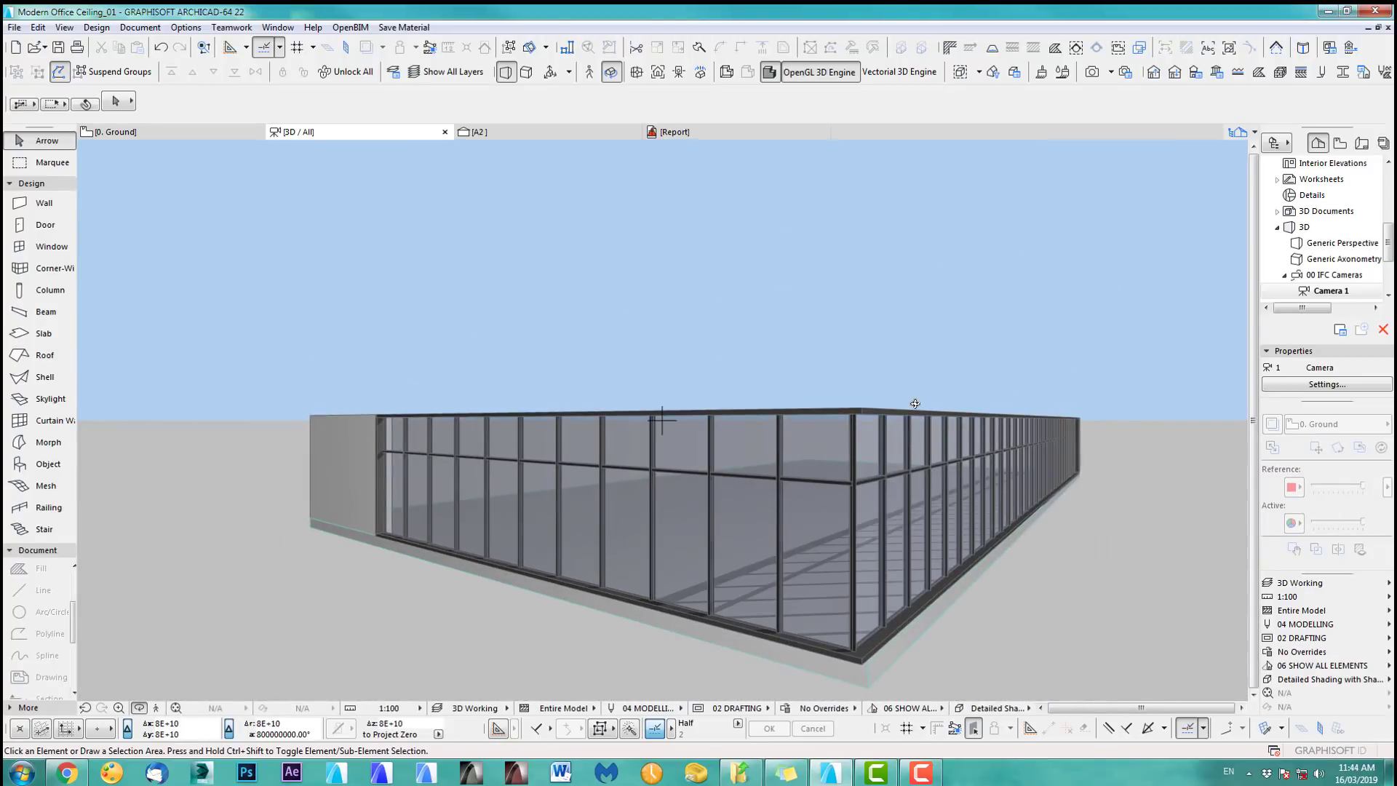
{"action": "key", "text": "F2"}
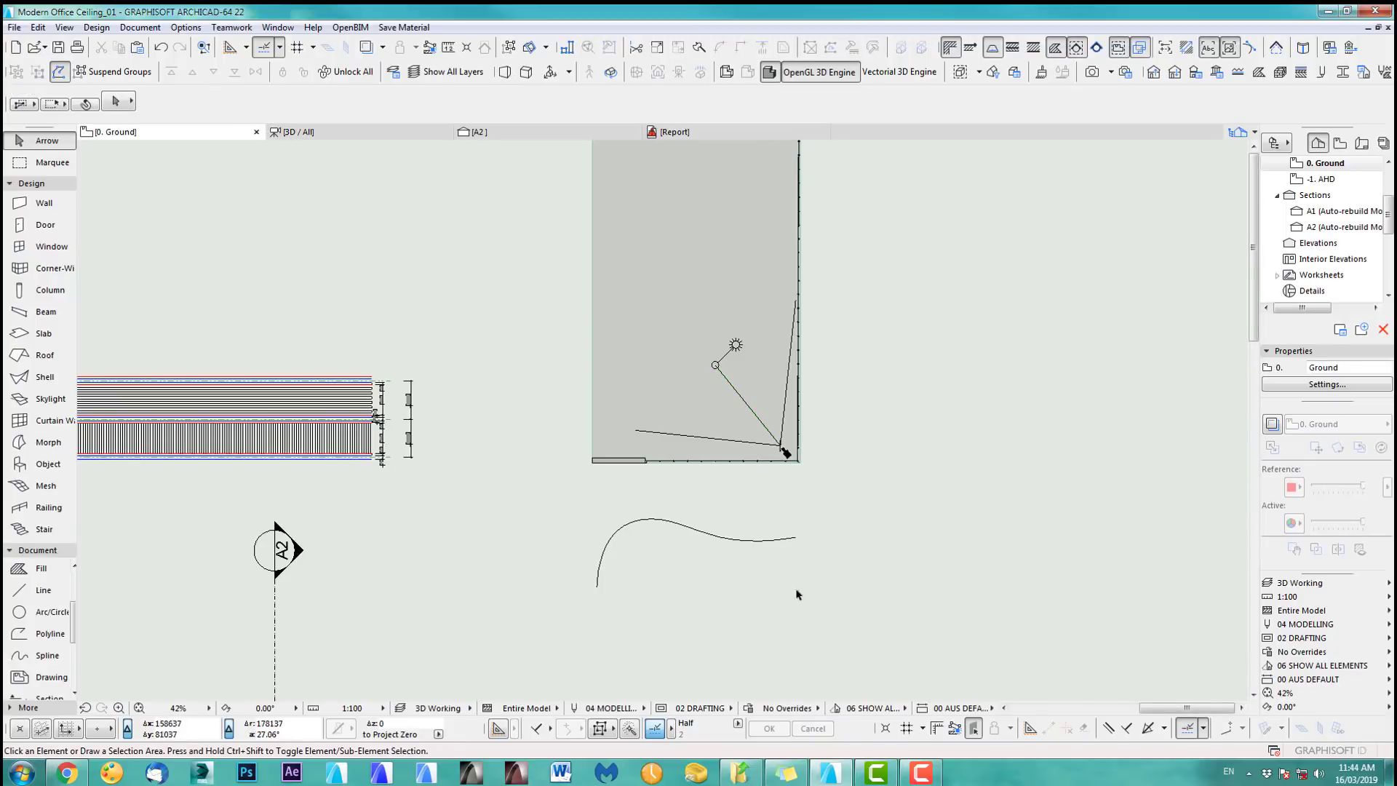
- Inspect the nodes of the ceiling profile spline below the building and compare it with the batten layout
{"action": "middle_click_drag", "start_coordinate": [797, 595], "coordinate": [812, 453]}
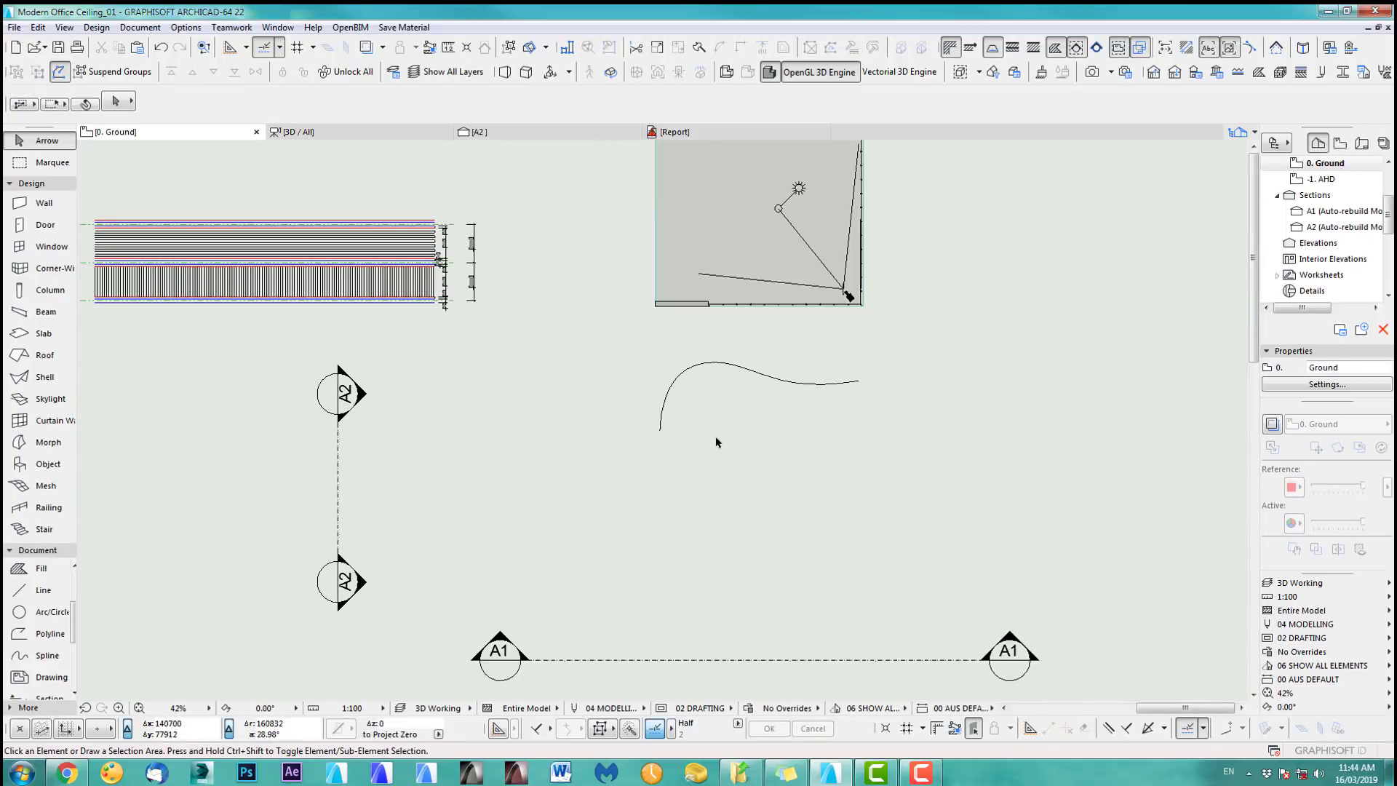
{"action": "left_click", "coordinate": [703, 369]}
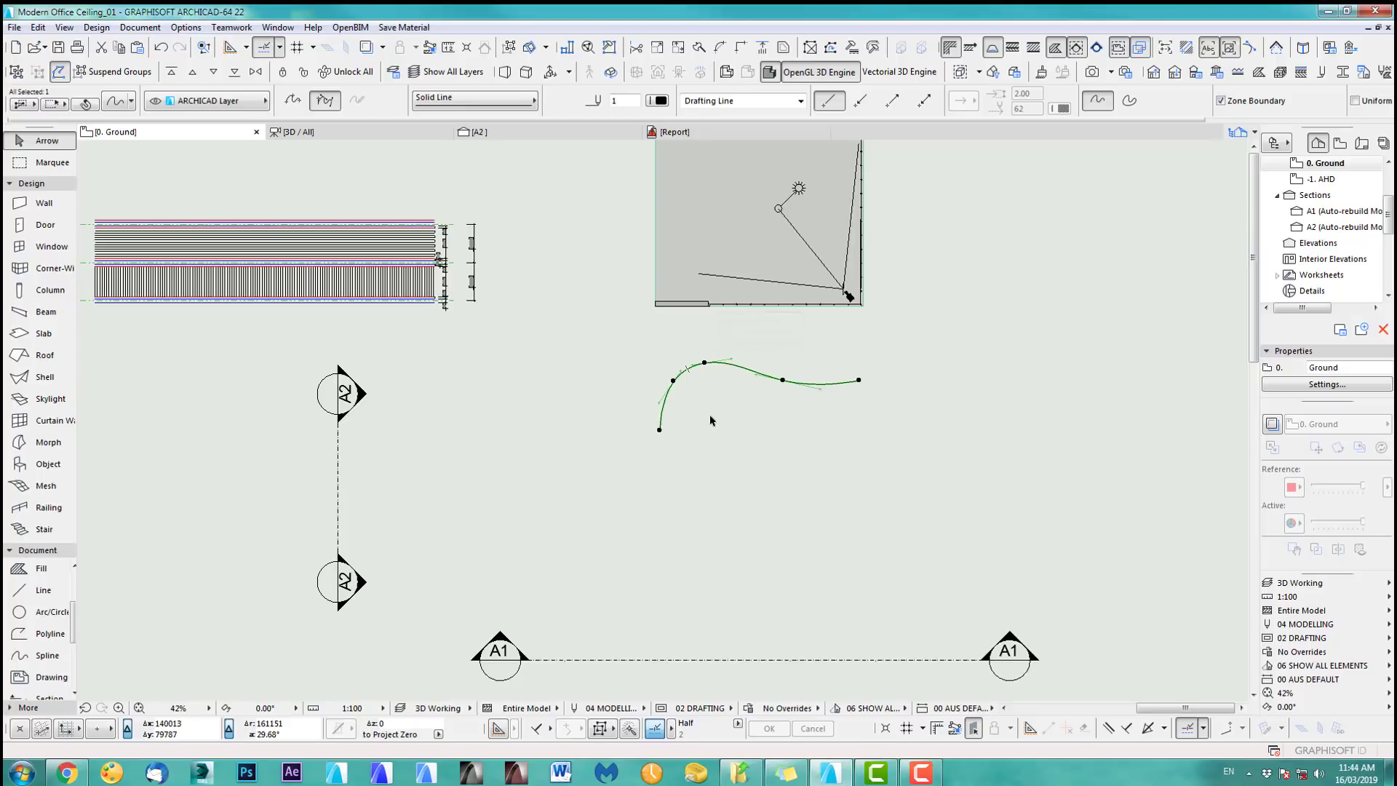
{"action": "scroll", "coordinate": [714, 418], "scroll_direction": "up", "scroll_amount": 5}
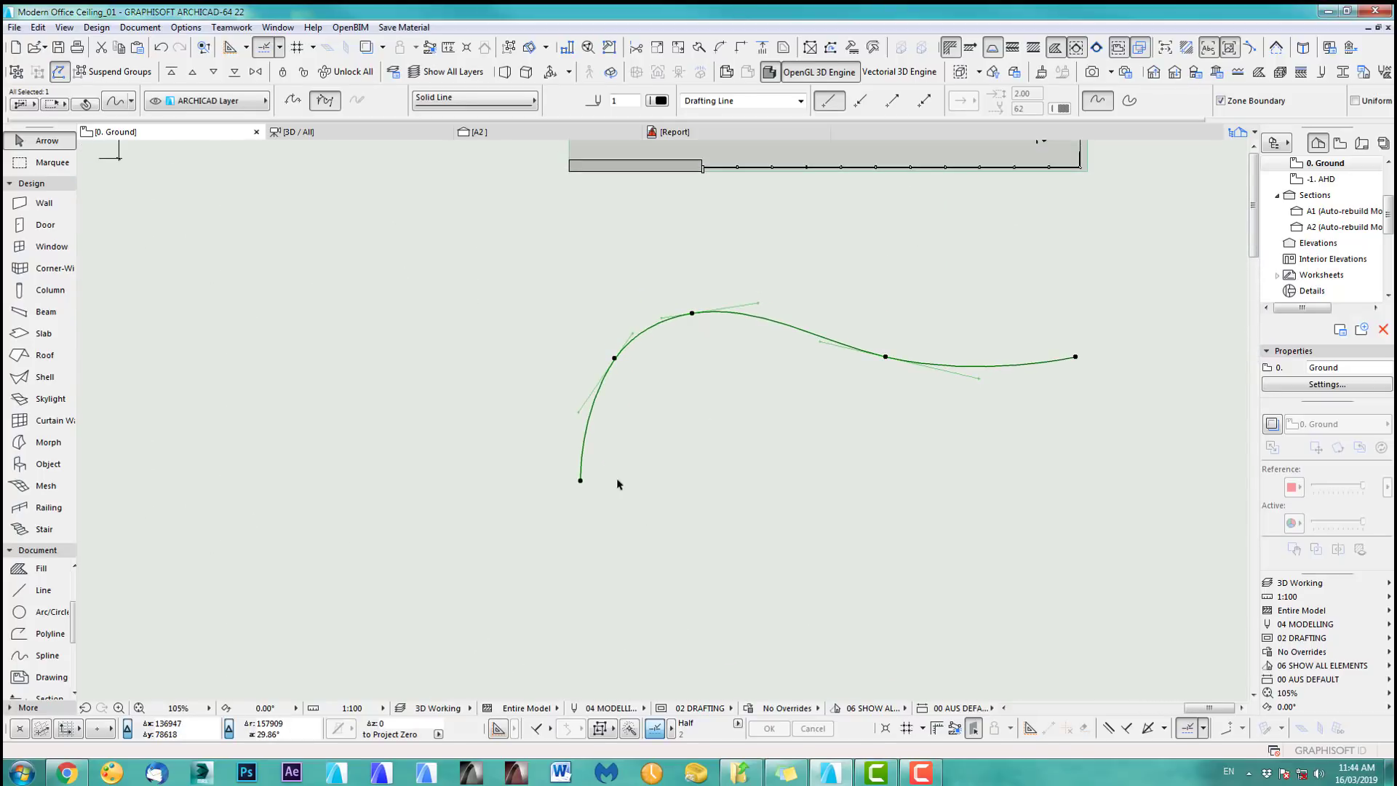
{"action": "left_click", "coordinate": [389, 375]}
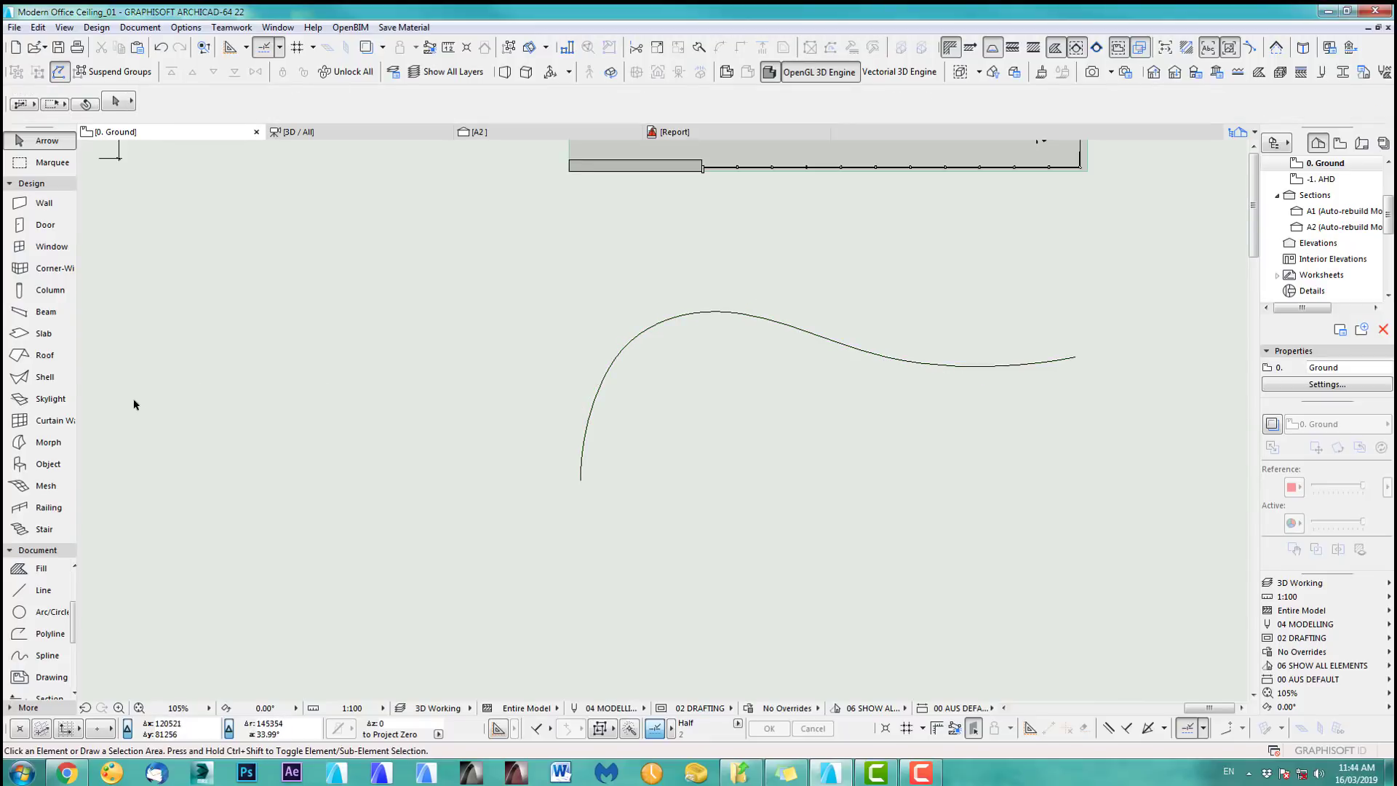
{"action": "scroll", "coordinate": [531, 390], "scroll_direction": "down", "scroll_amount": 8}
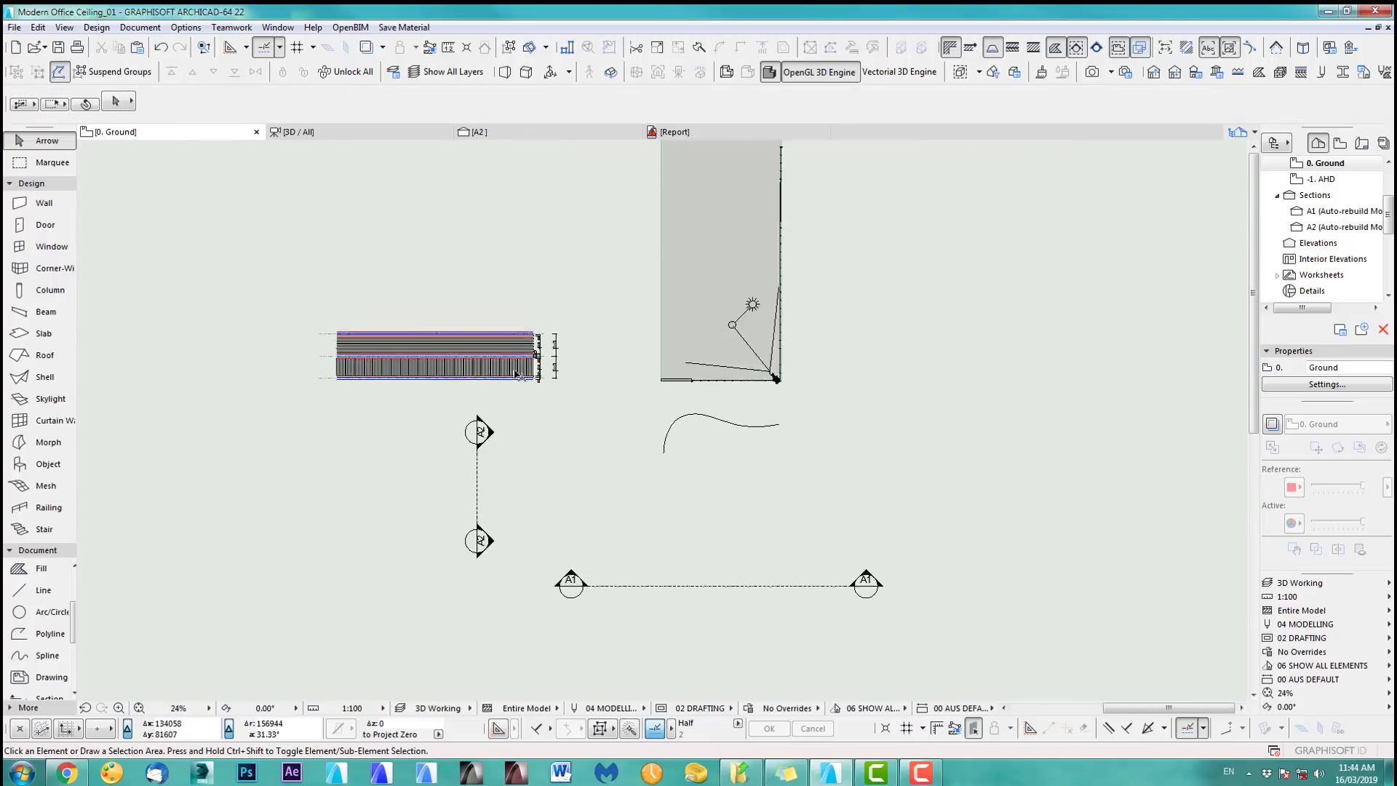
{"action": "scroll", "coordinate": [517, 375], "scroll_direction": "up", "scroll_amount": 8}
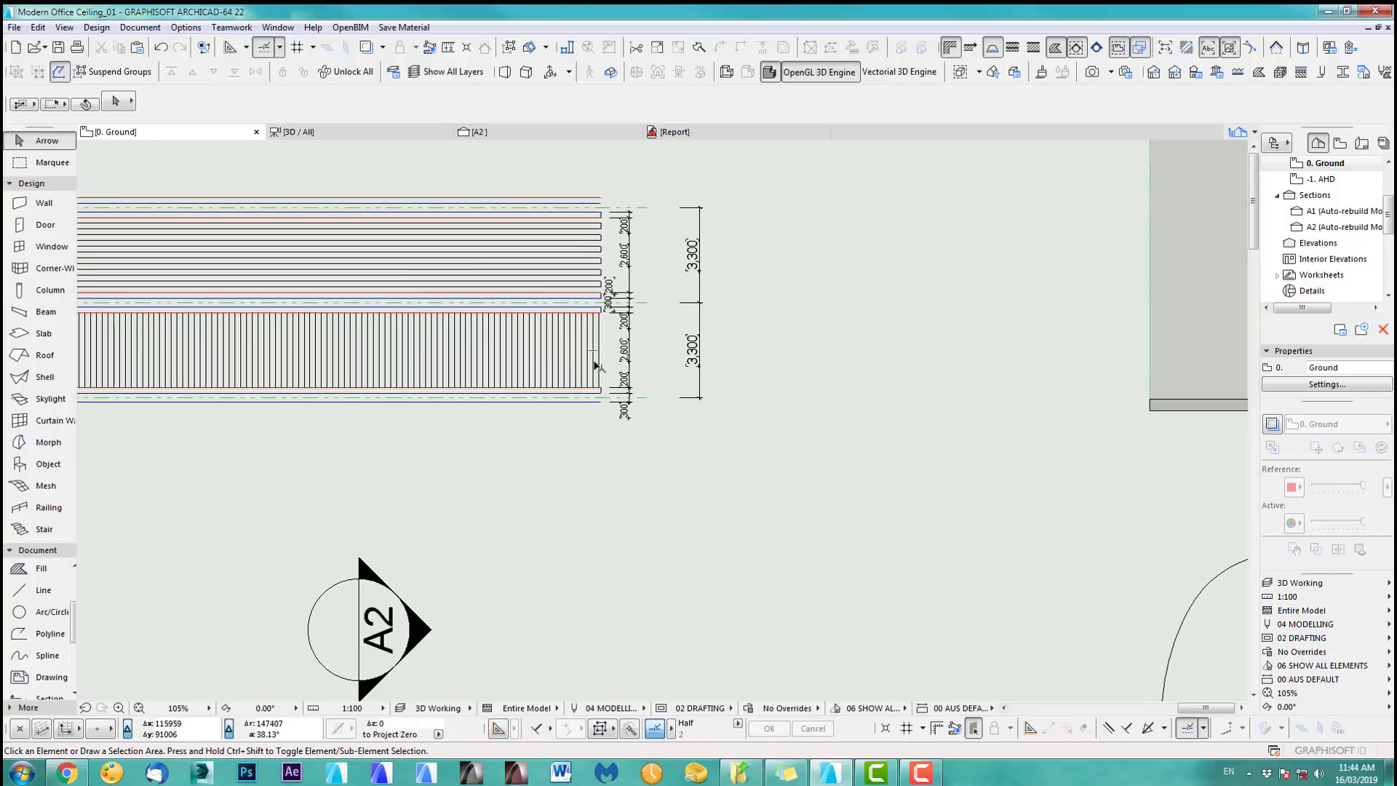
{"action": "scroll", "coordinate": [592, 514], "scroll_direction": "down", "scroll_amount": 4}
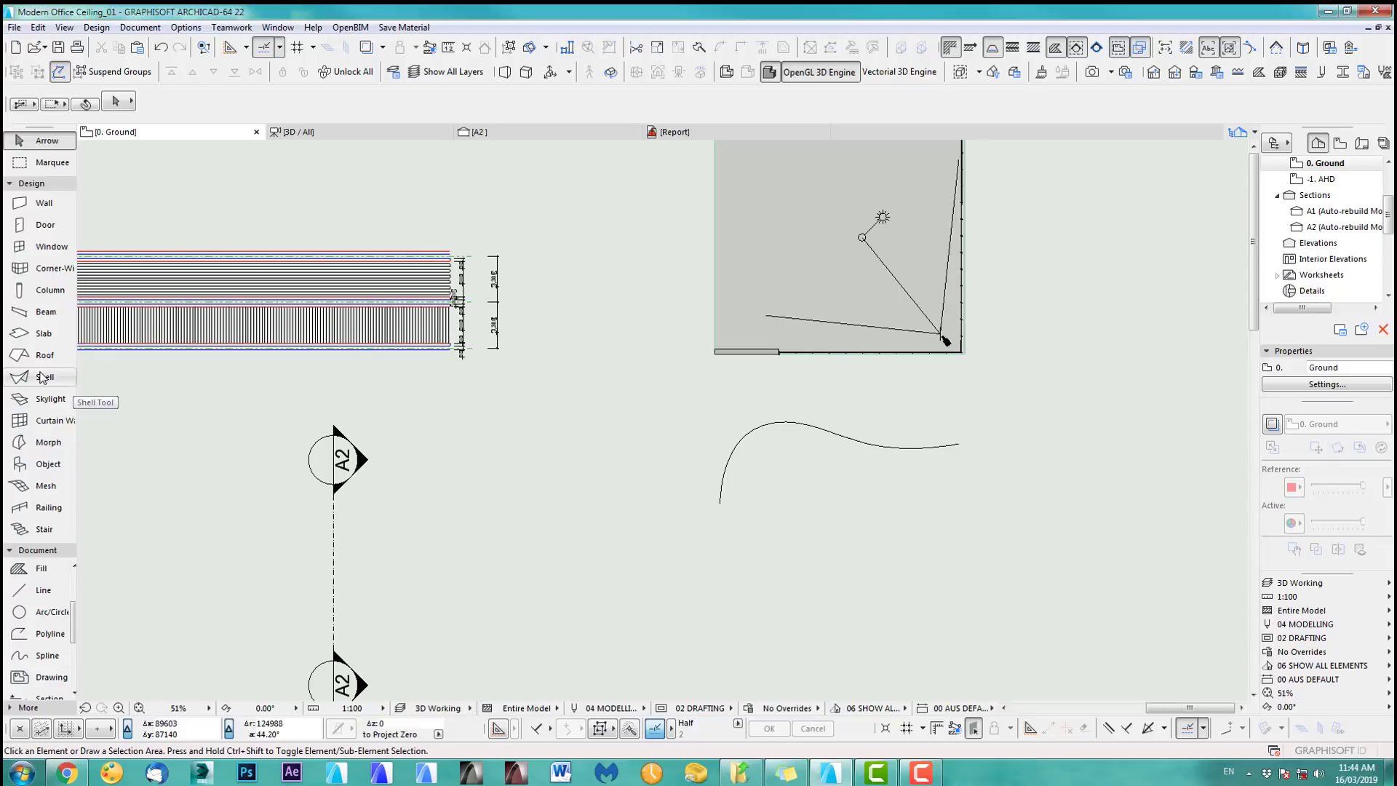
- Set the Shell tool's default elevation to Project Zero to 0
{"action": "double_click", "coordinate": [42, 378]}
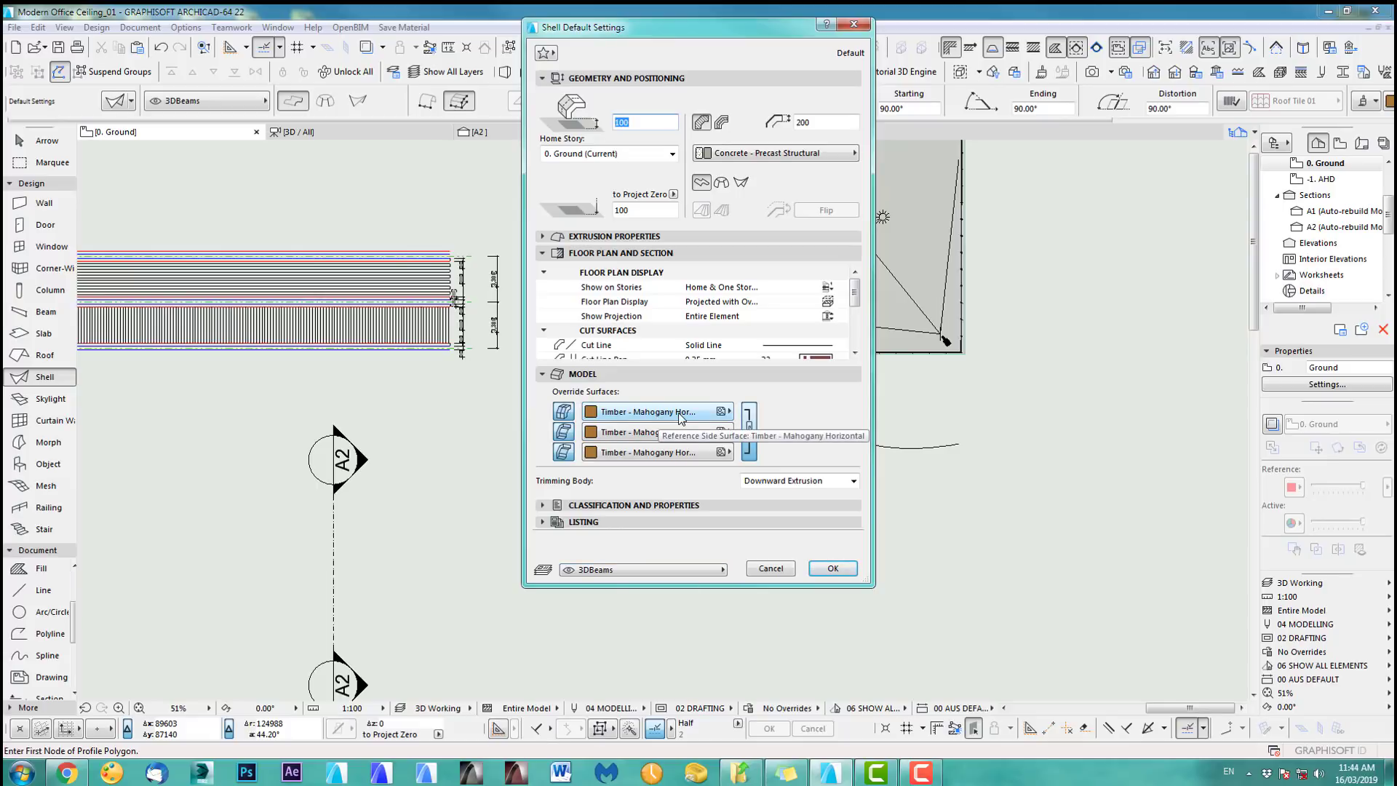
{"action": "double_click", "coordinate": [614, 209]}
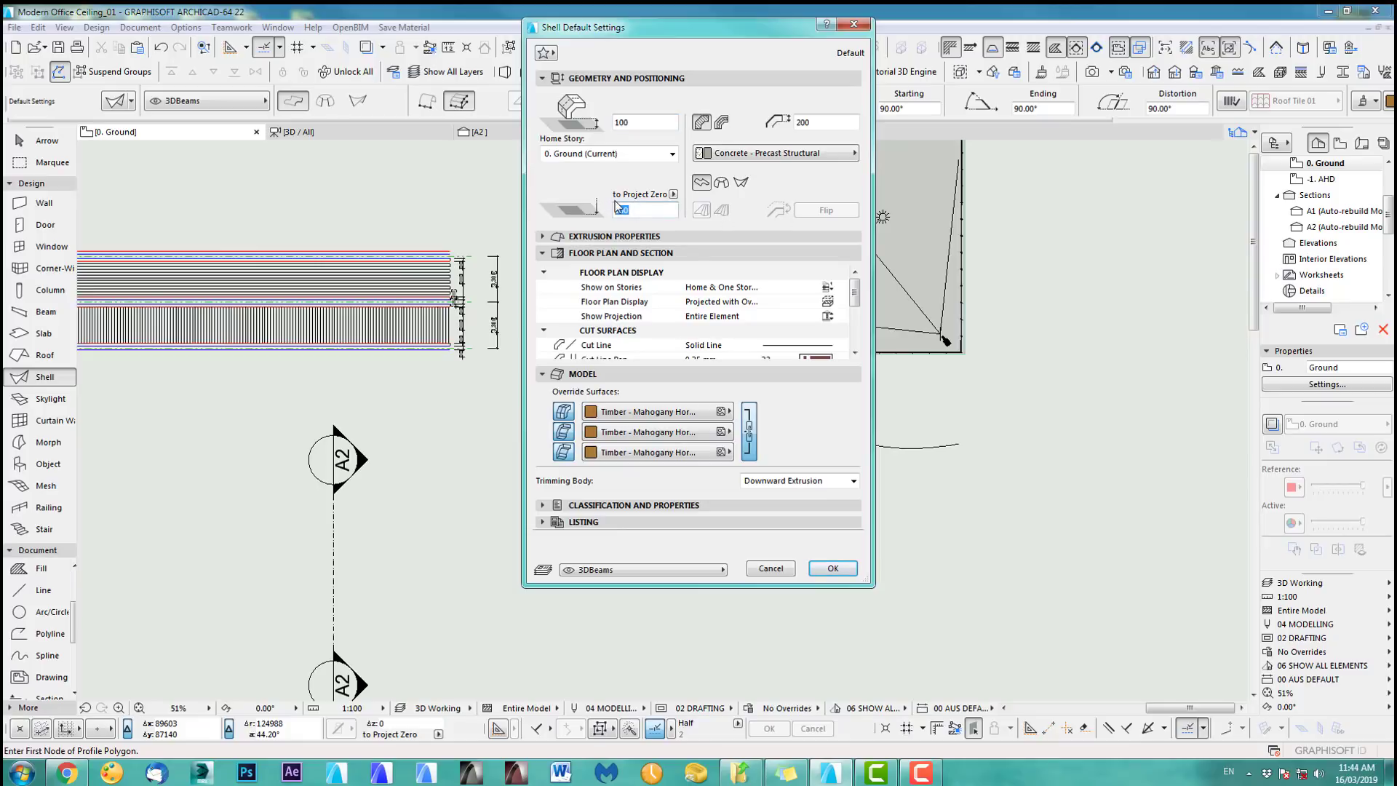
{"action": "type", "text": "0"}
{"action": "left_click", "coordinate": [639, 123]}
{"action": "left_click", "coordinate": [832, 568]}
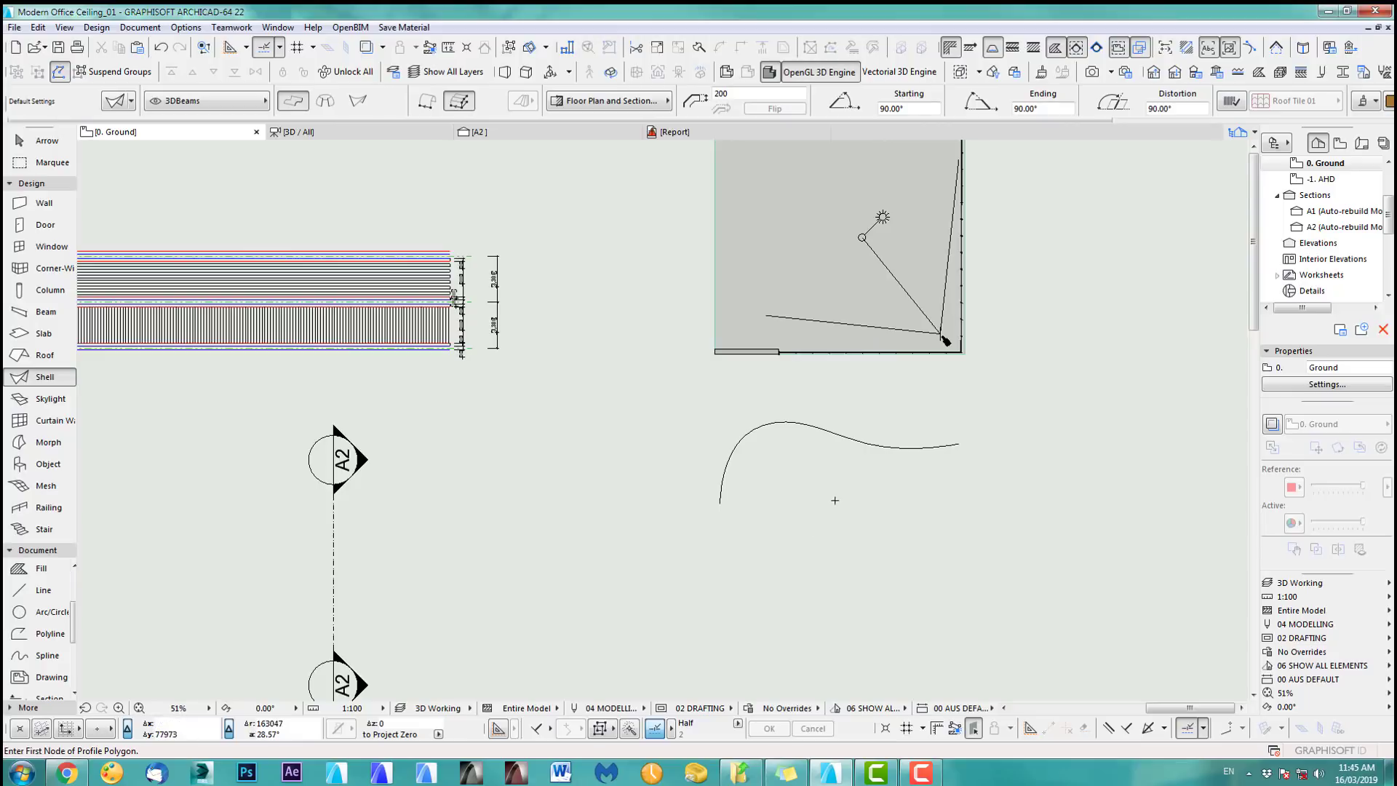
- Create an extruded shell from a vertical 200 mm profile line starting at the spline's lower end, with an extrusion length of 2600
{"action": "scroll", "coordinate": [430, 536], "scroll_direction": "up", "scroll_amount": 10}
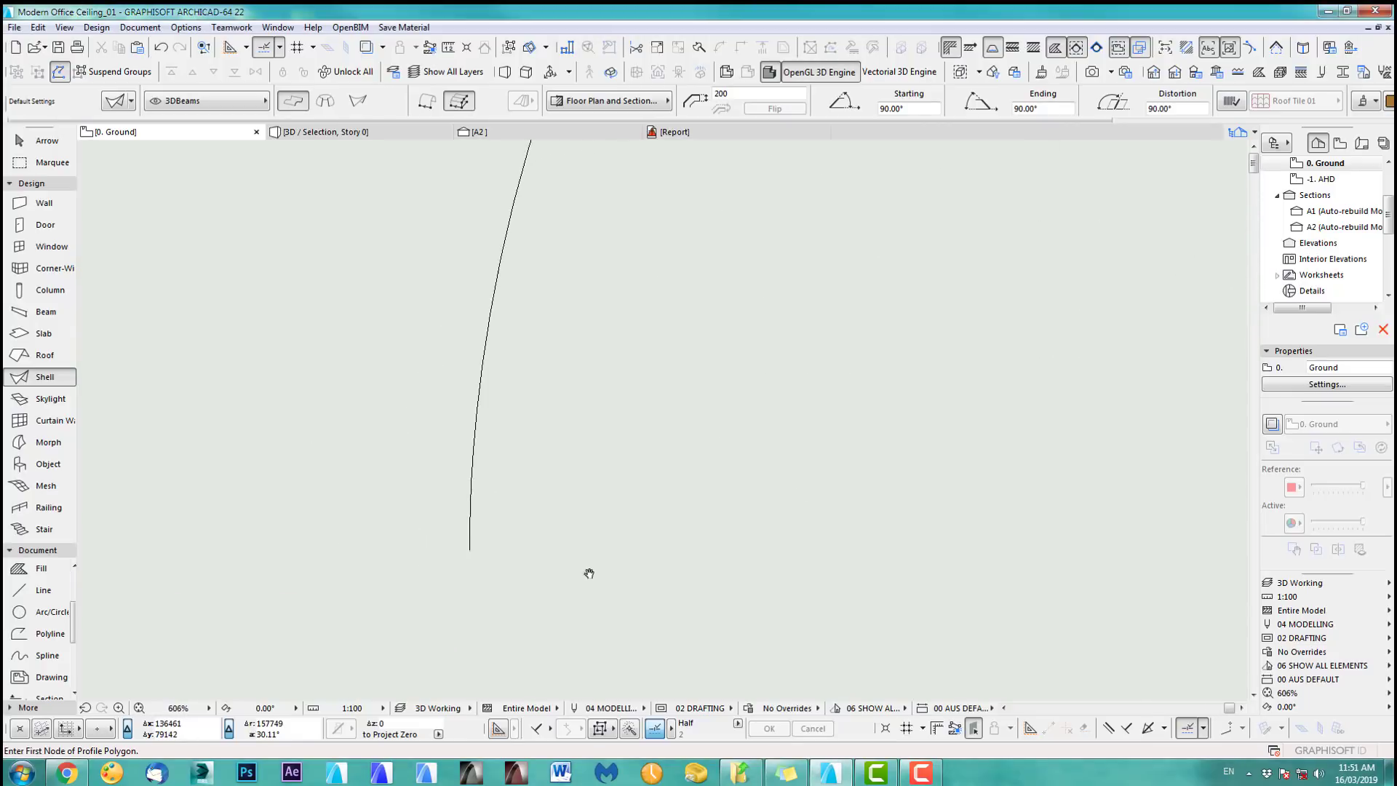
{"action": "scroll", "coordinate": [529, 537], "scroll_direction": "up", "scroll_amount": 1}
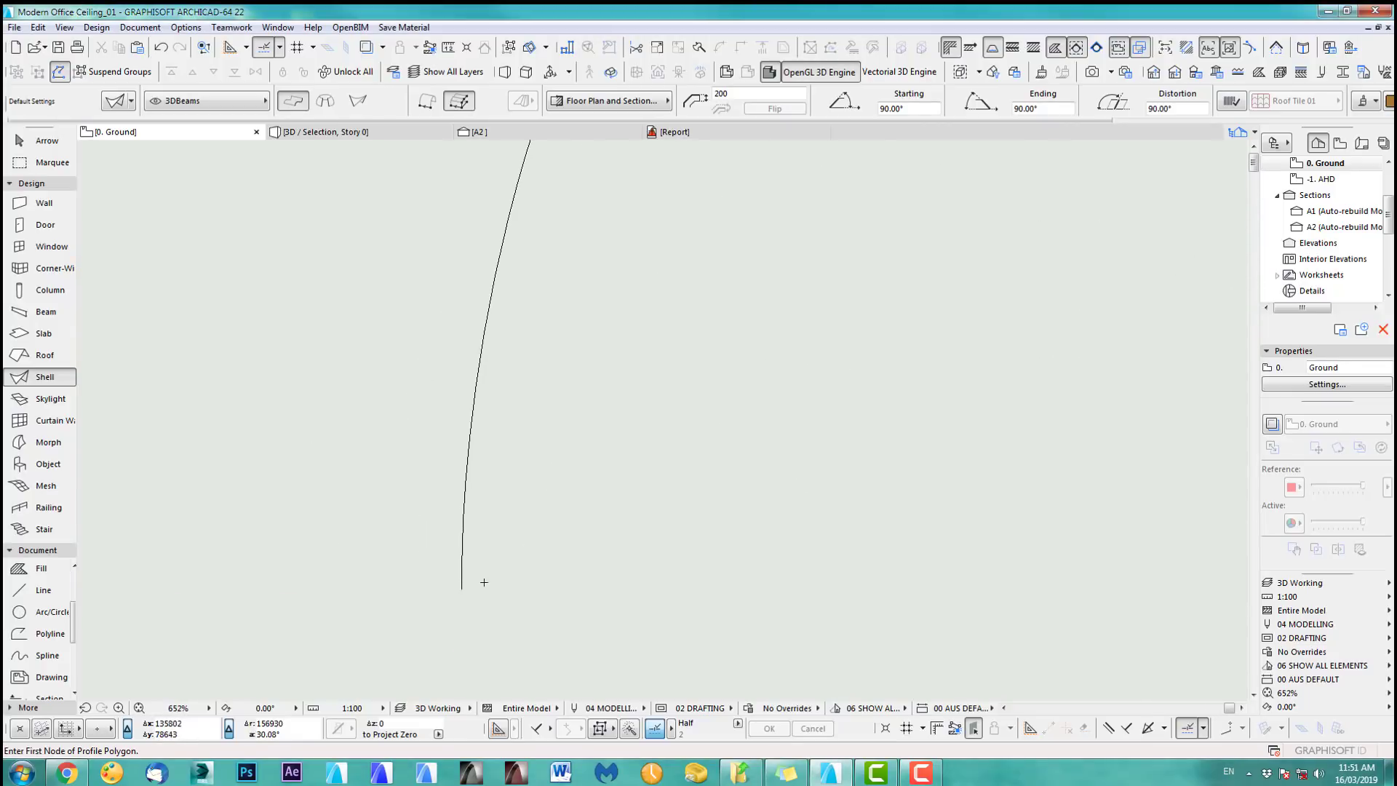
{"action": "left_click", "coordinate": [461, 588]}
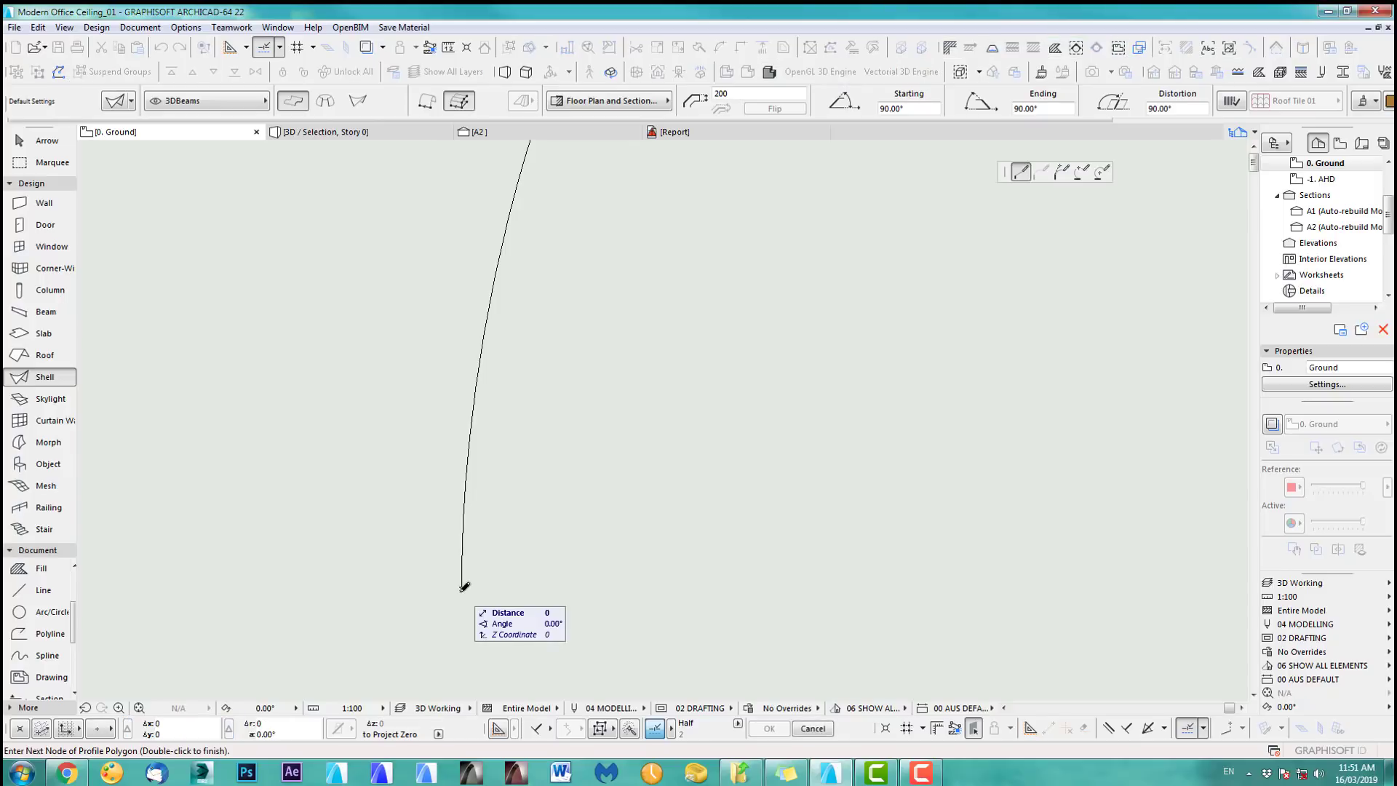
{"action": "type", "text": "2"}
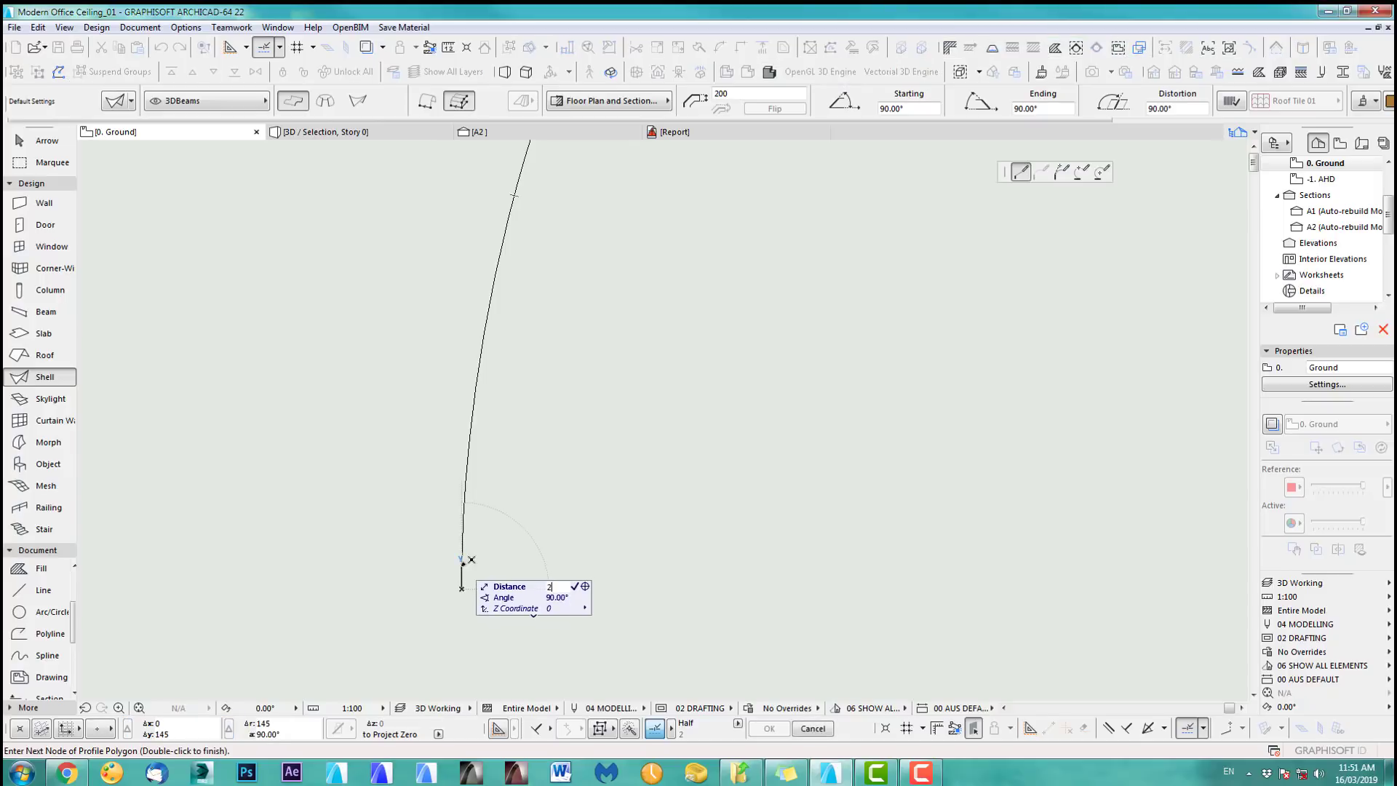
{"action": "type", "text": "00"}
{"action": "key", "text": "Return"}
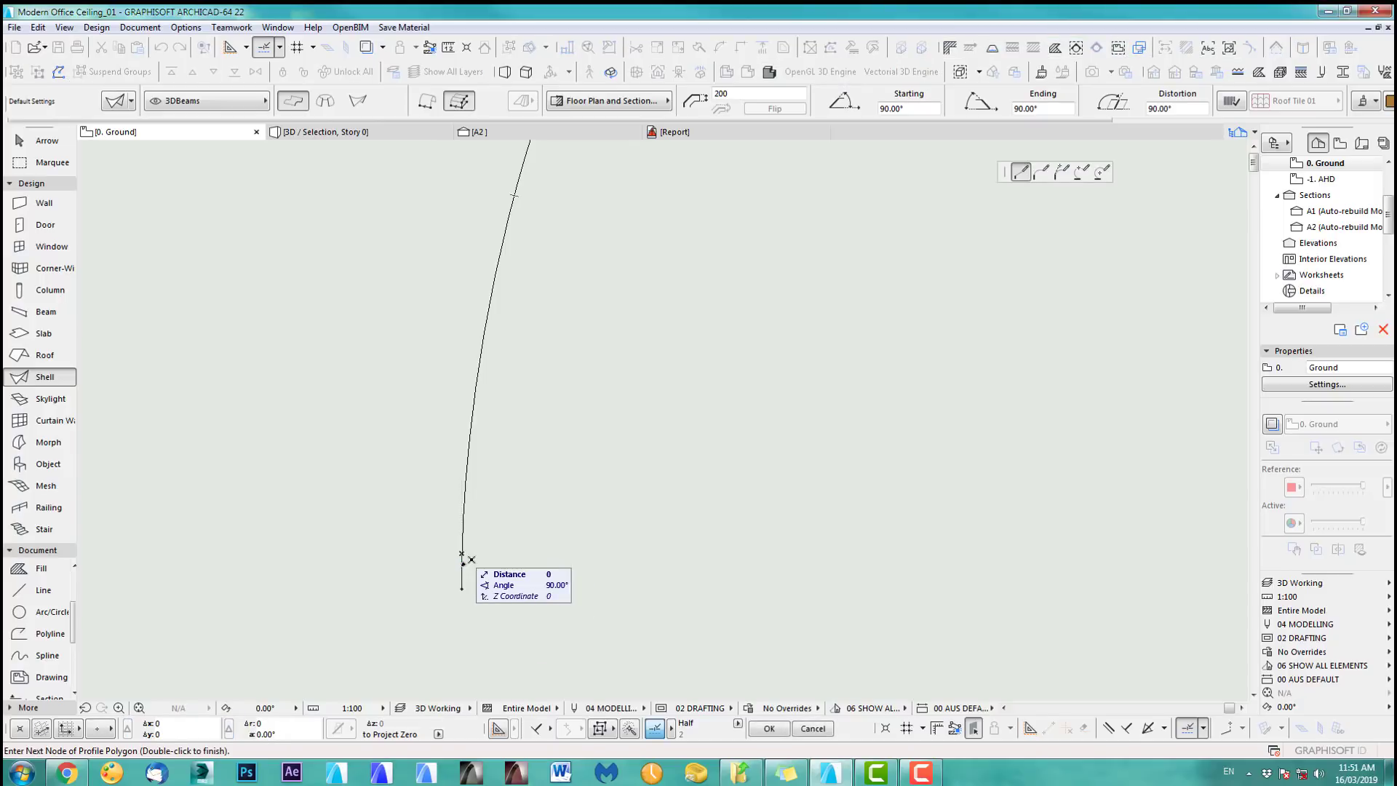
{"action": "double_click", "coordinate": [463, 558]}
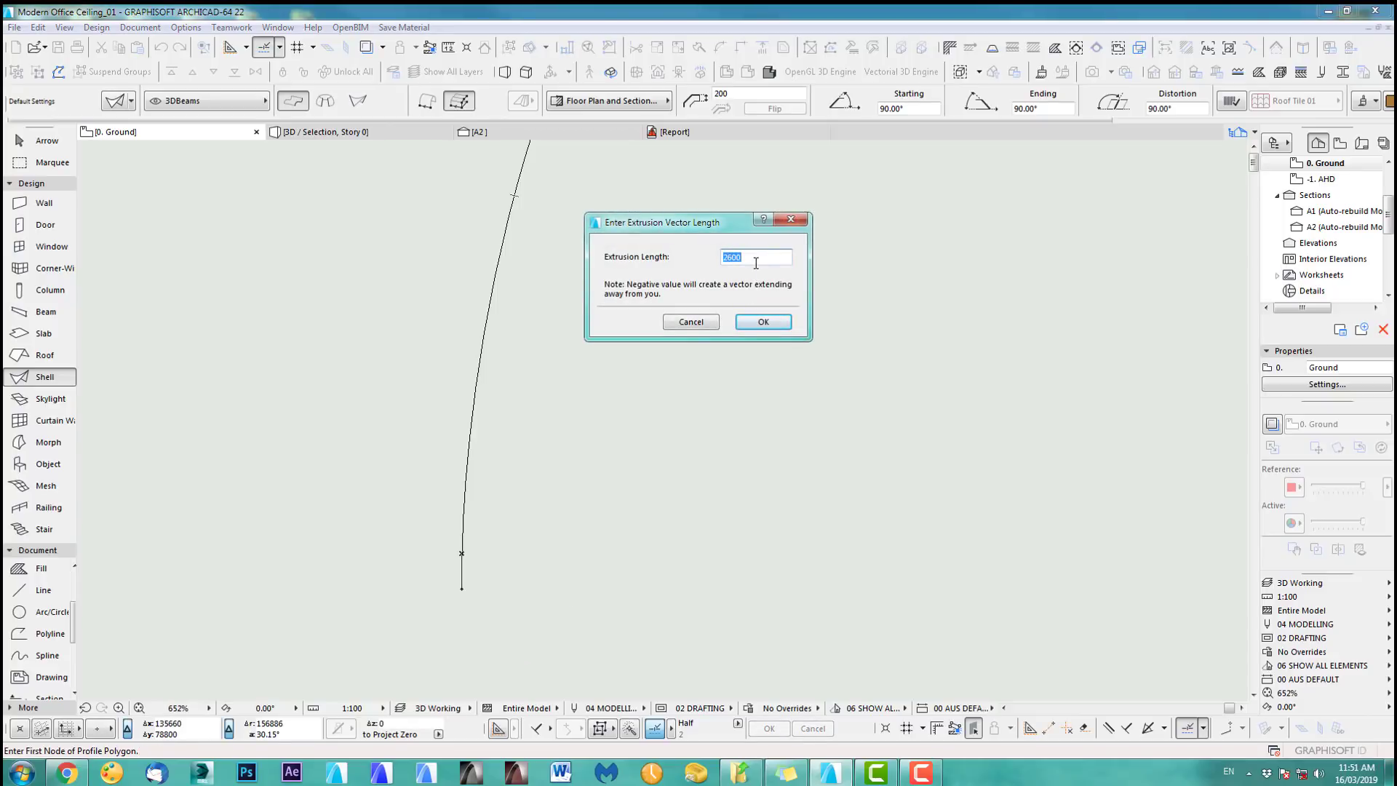
{"action": "left_click", "coordinate": [764, 320]}
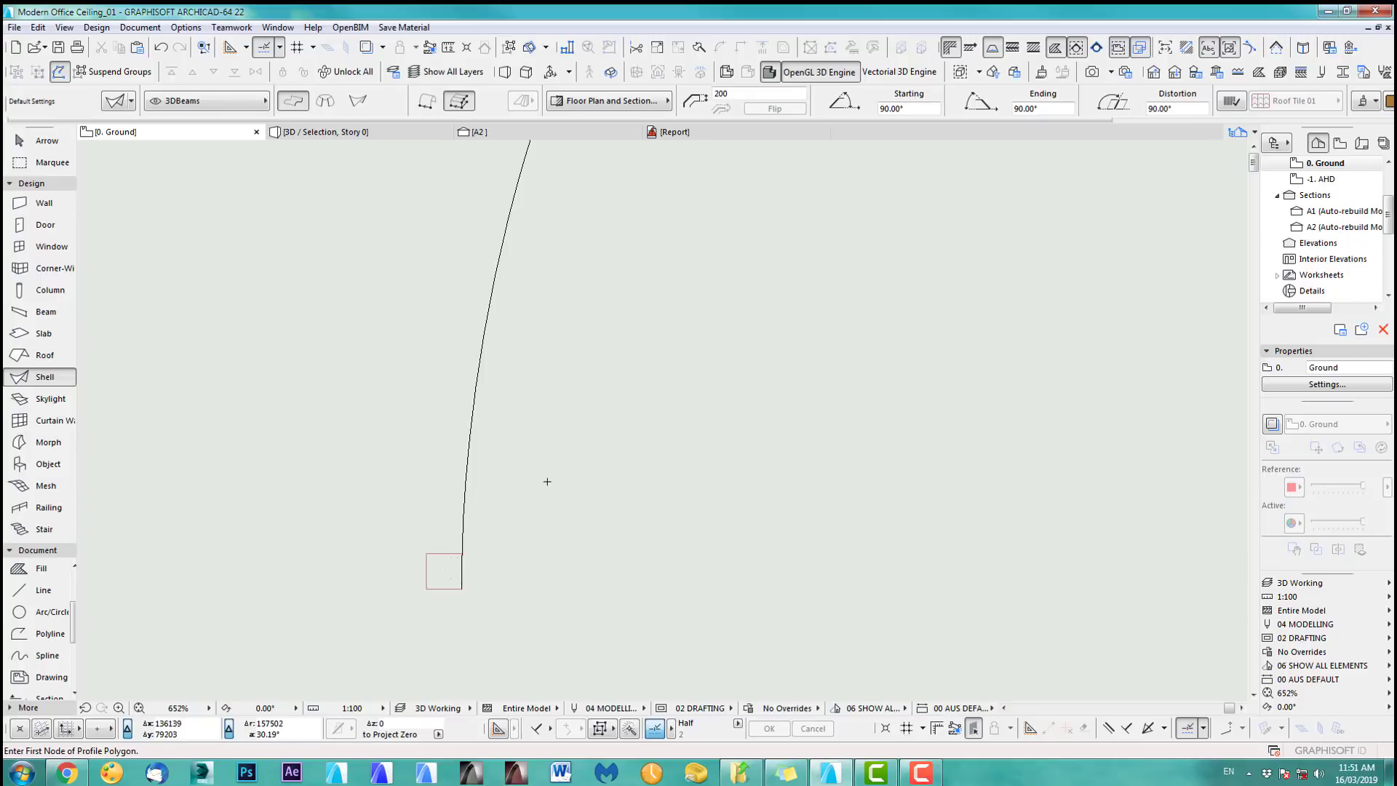
- Set up a Multiply by drag for the shell batten, using Spread at 400 spacing, picking a path first and rotating copies to the path
{"action": "scroll", "coordinate": [383, 415], "scroll_direction": "down", "scroll_amount": 8}
{"action": "scroll", "coordinate": [437, 291], "scroll_direction": "up", "scroll_amount": 3}
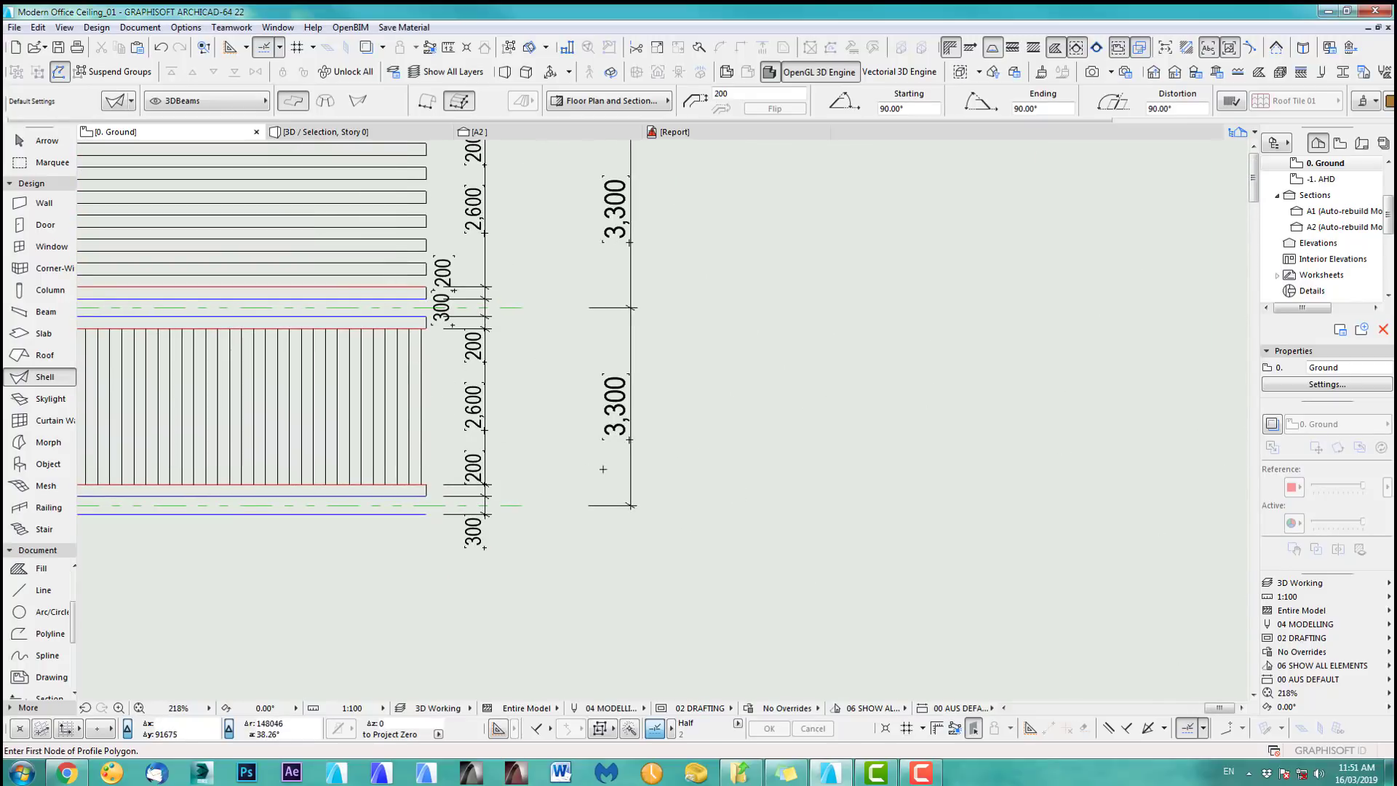
{"action": "scroll", "coordinate": [992, 521], "scroll_direction": "down", "scroll_amount": 3}
{"action": "middle_click_drag", "start_coordinate": [992, 521], "coordinate": [592, 510]}
{"action": "scroll", "coordinate": [544, 600], "scroll_direction": "up", "scroll_amount": 5}
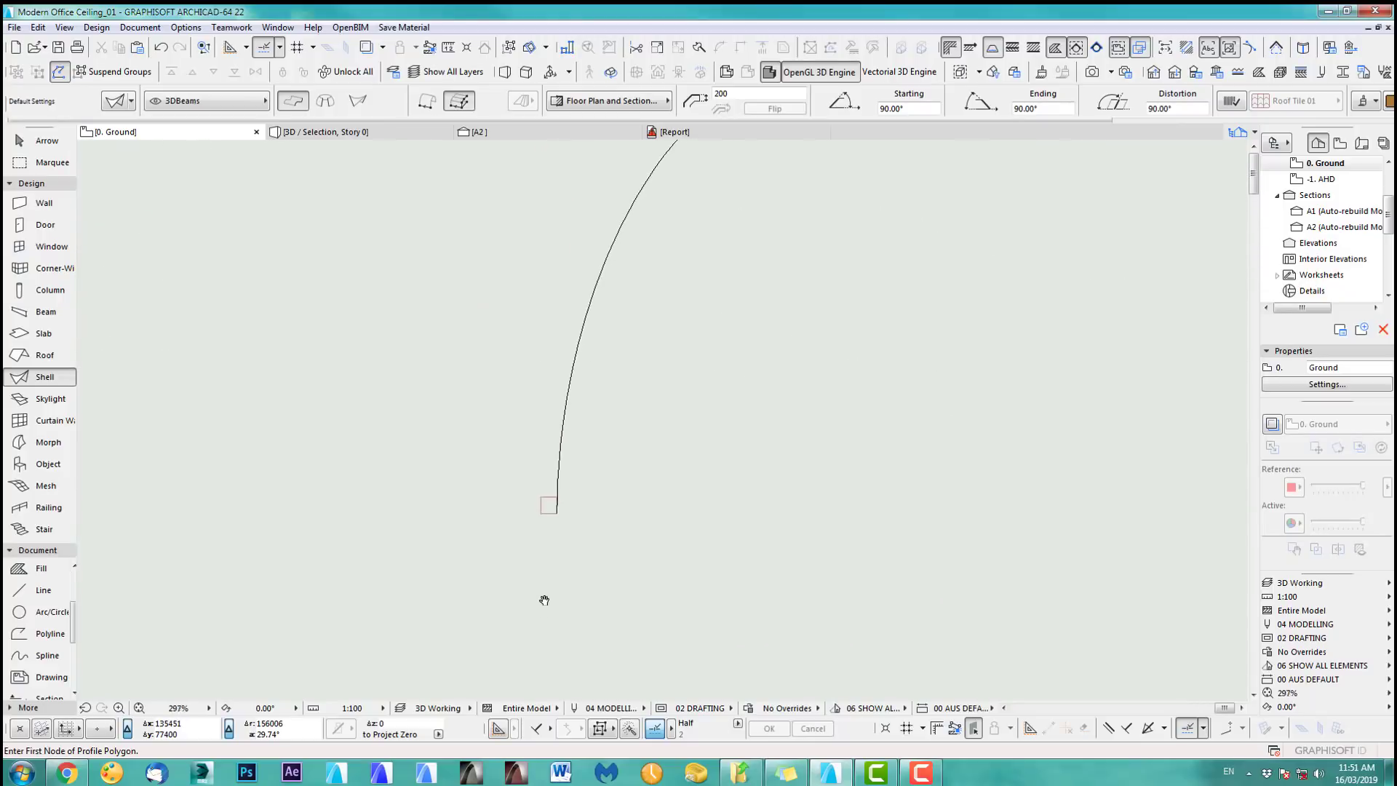
{"action": "scroll", "coordinate": [544, 600], "scroll_direction": "up", "scroll_amount": 1}
{"action": "left_click", "coordinate": [543, 514]}
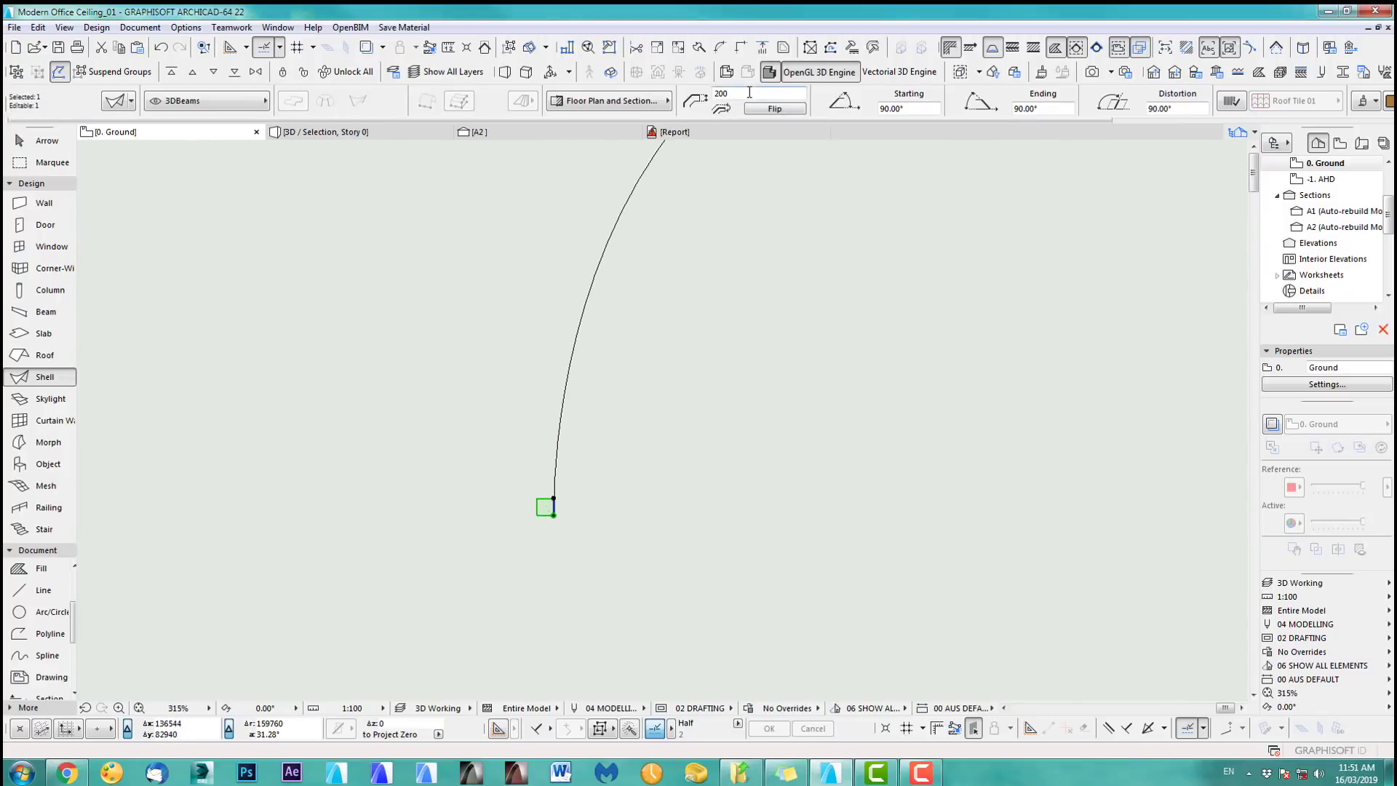
{"action": "scroll", "coordinate": [677, 492], "scroll_direction": "down", "scroll_amount": 4}
{"action": "middle_click_drag", "start_coordinate": [677, 493], "coordinate": [427, 547]}
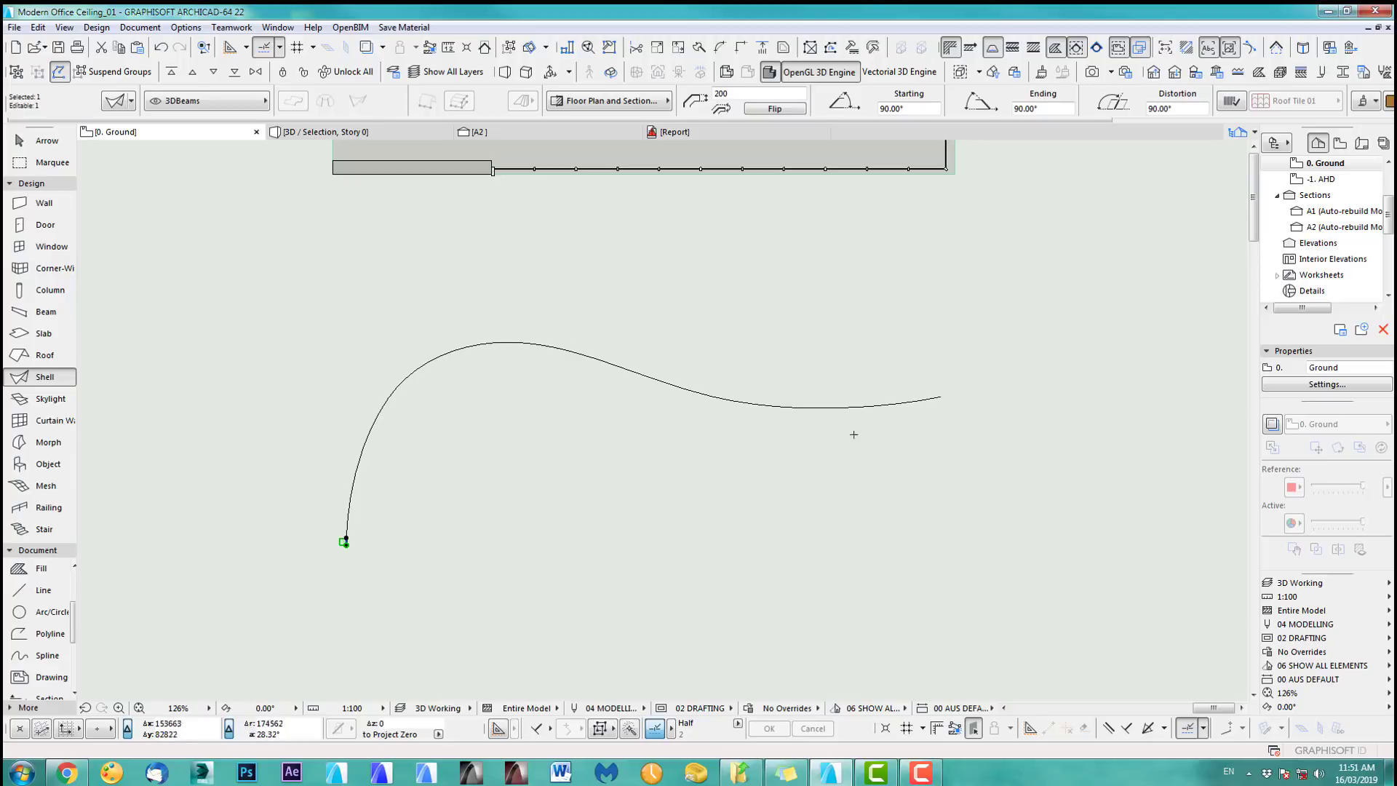
{"action": "key", "text": "ctrl+u"}
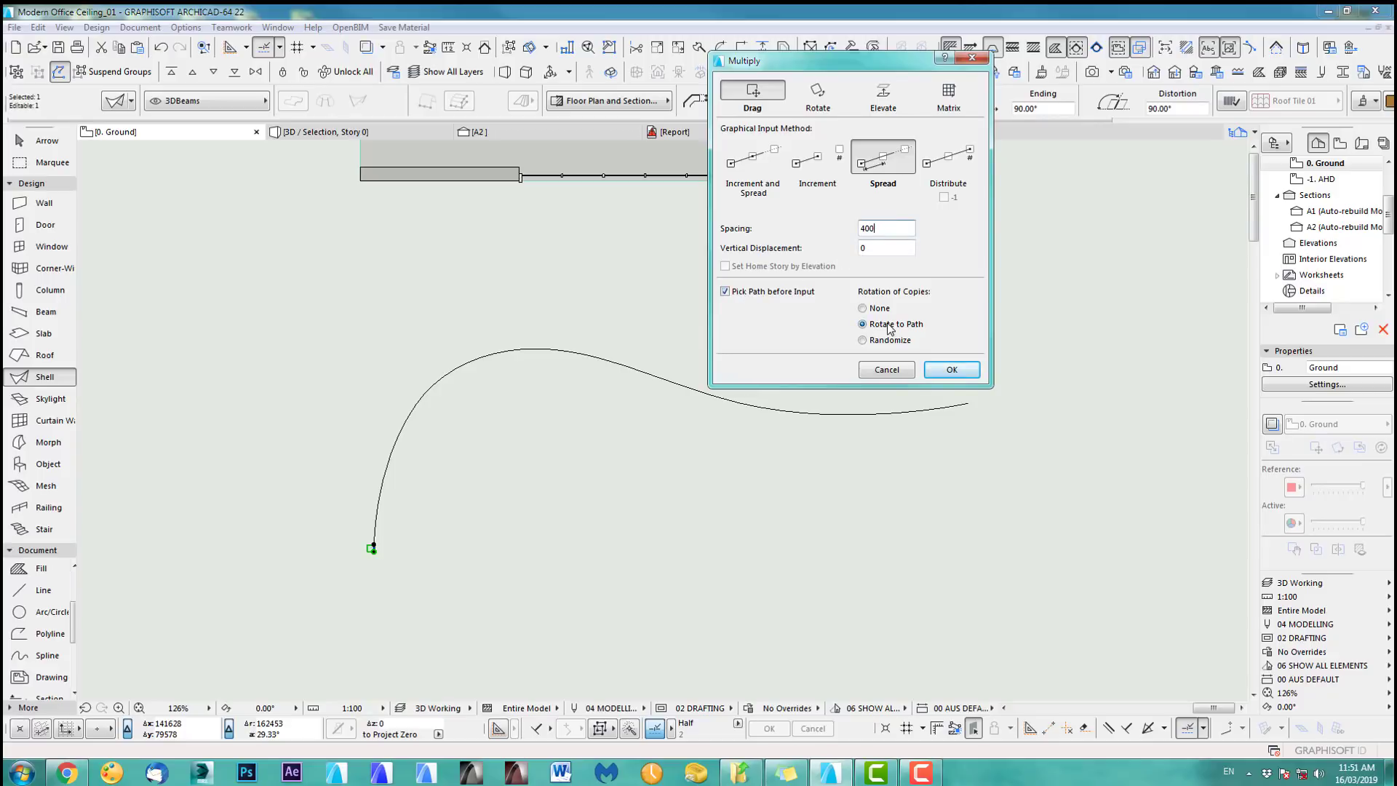
{"action": "left_click", "coordinate": [951, 371]}
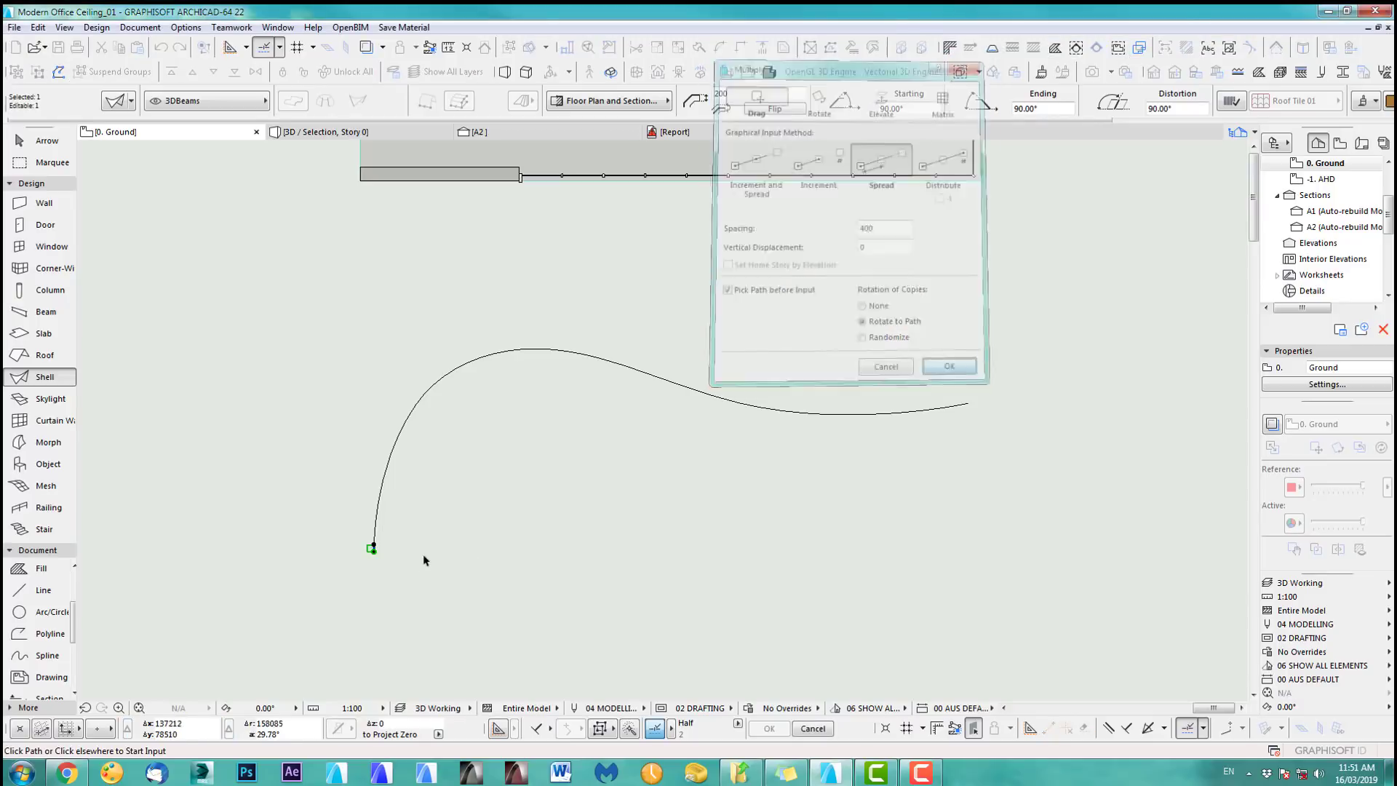
- Spread the batten copies along the profile spline, starting from the shell's lower corner and finishing at the spline's far end
{"action": "scroll", "coordinate": [368, 575], "scroll_direction": "up", "scroll_amount": 6}
{"action": "left_click", "coordinate": [414, 321]}
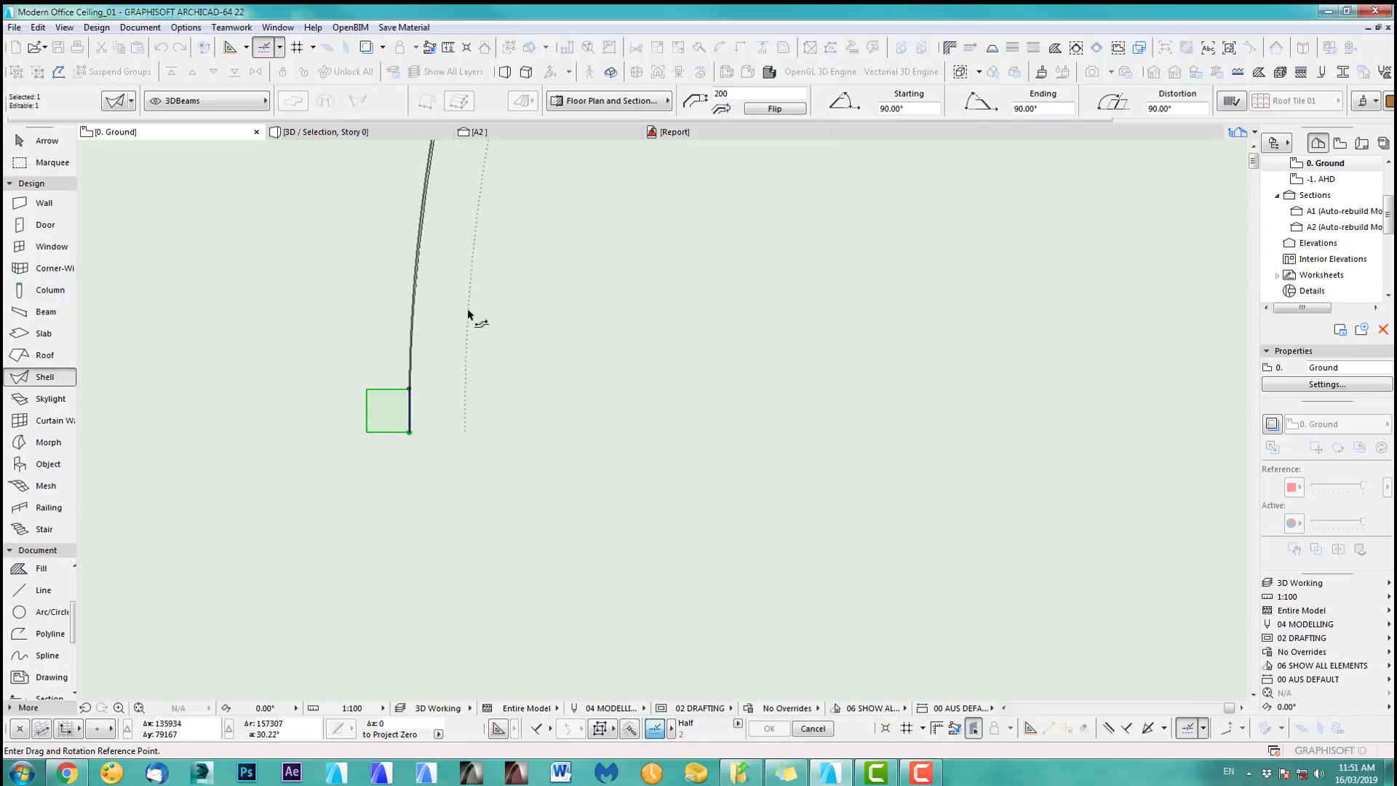
{"action": "left_click", "coordinate": [409, 433]}
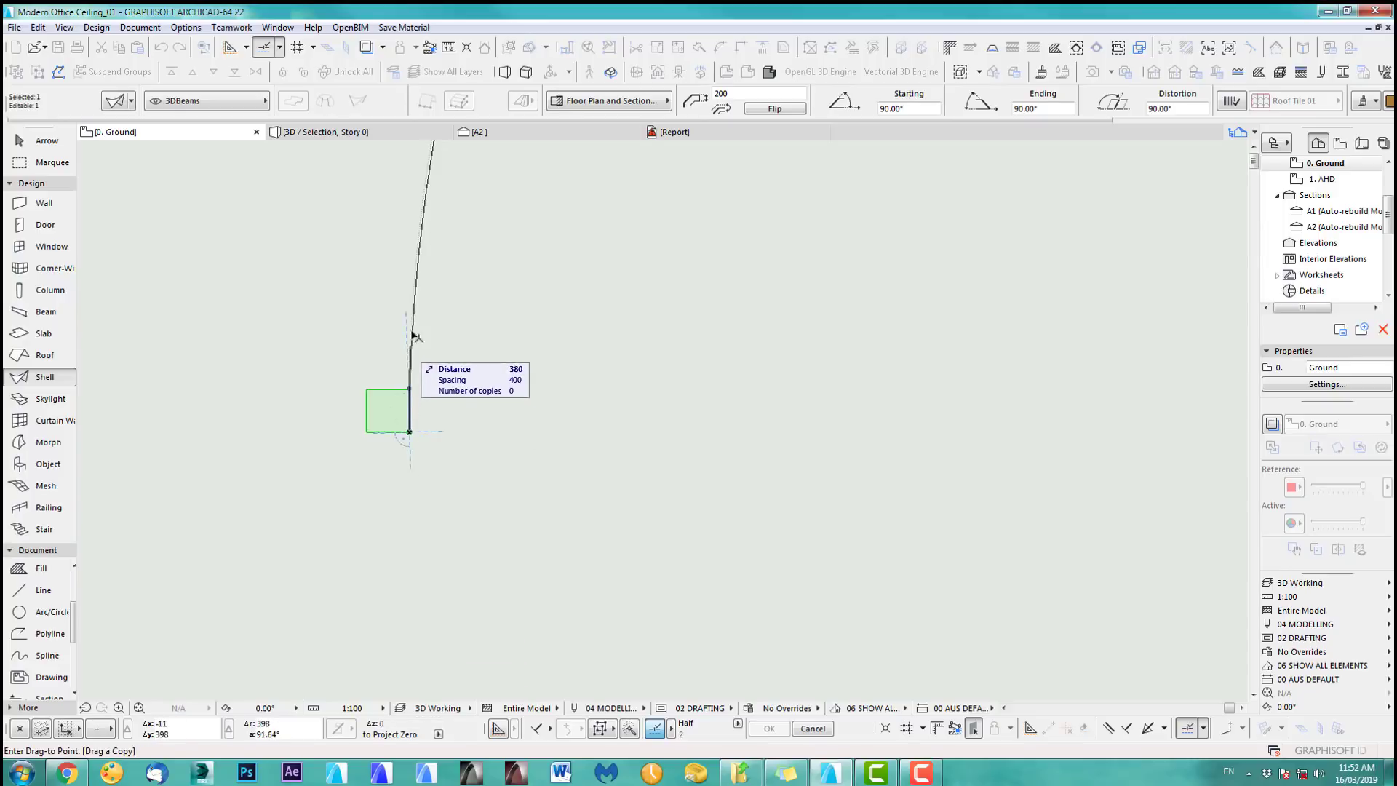
{"action": "scroll", "coordinate": [454, 293], "scroll_direction": "down", "scroll_amount": 5}
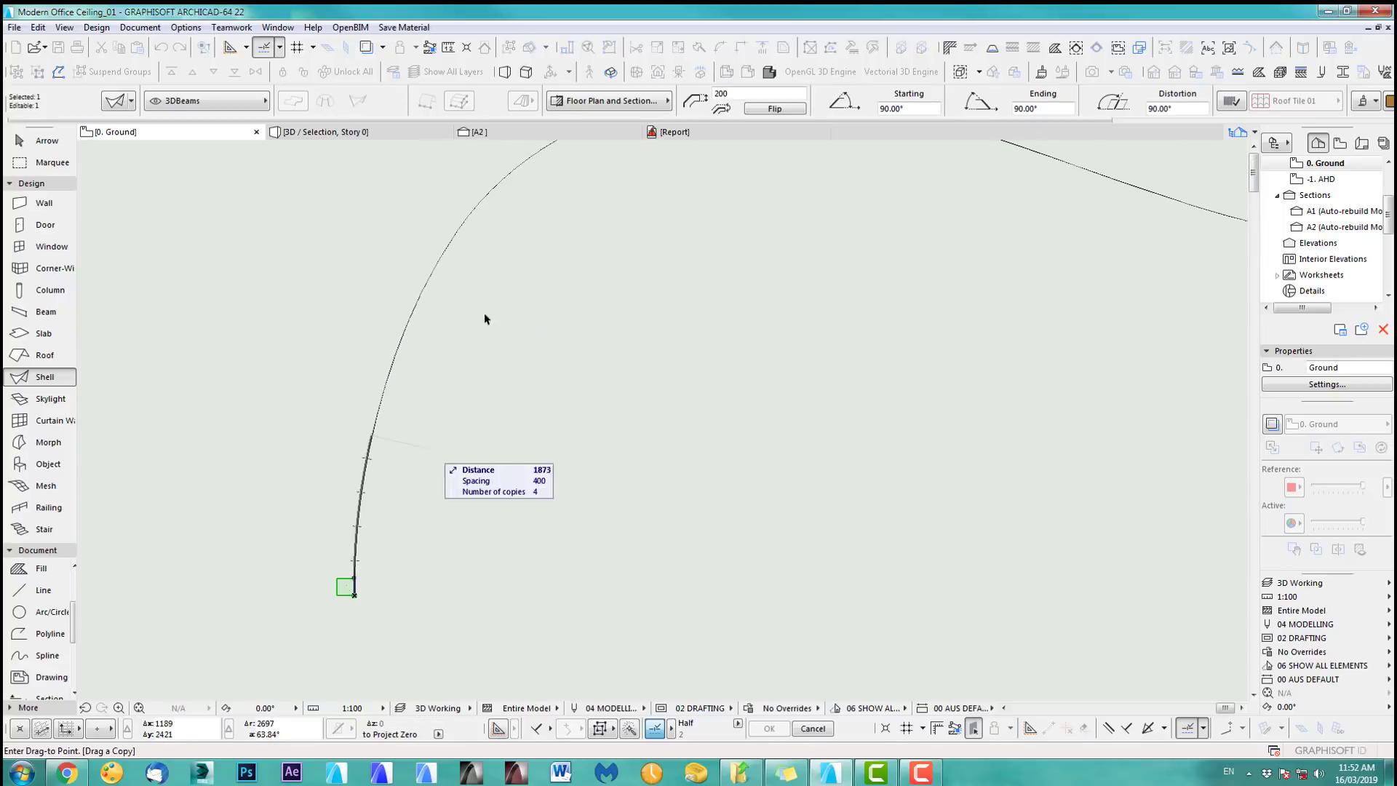
{"action": "middle_click_drag", "start_coordinate": [534, 289], "coordinate": [315, 306]}
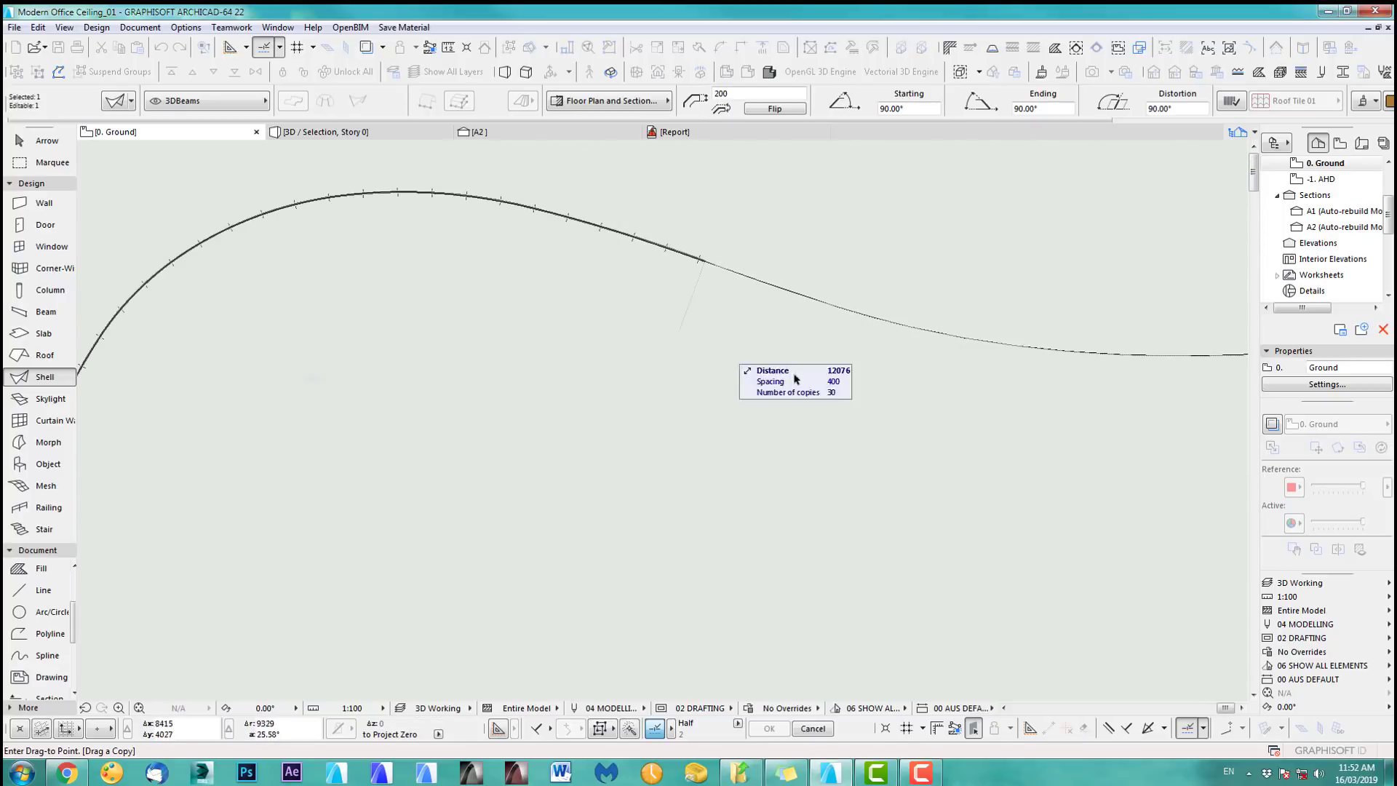
{"action": "middle_click_drag", "start_coordinate": [892, 458], "coordinate": [374, 459]}
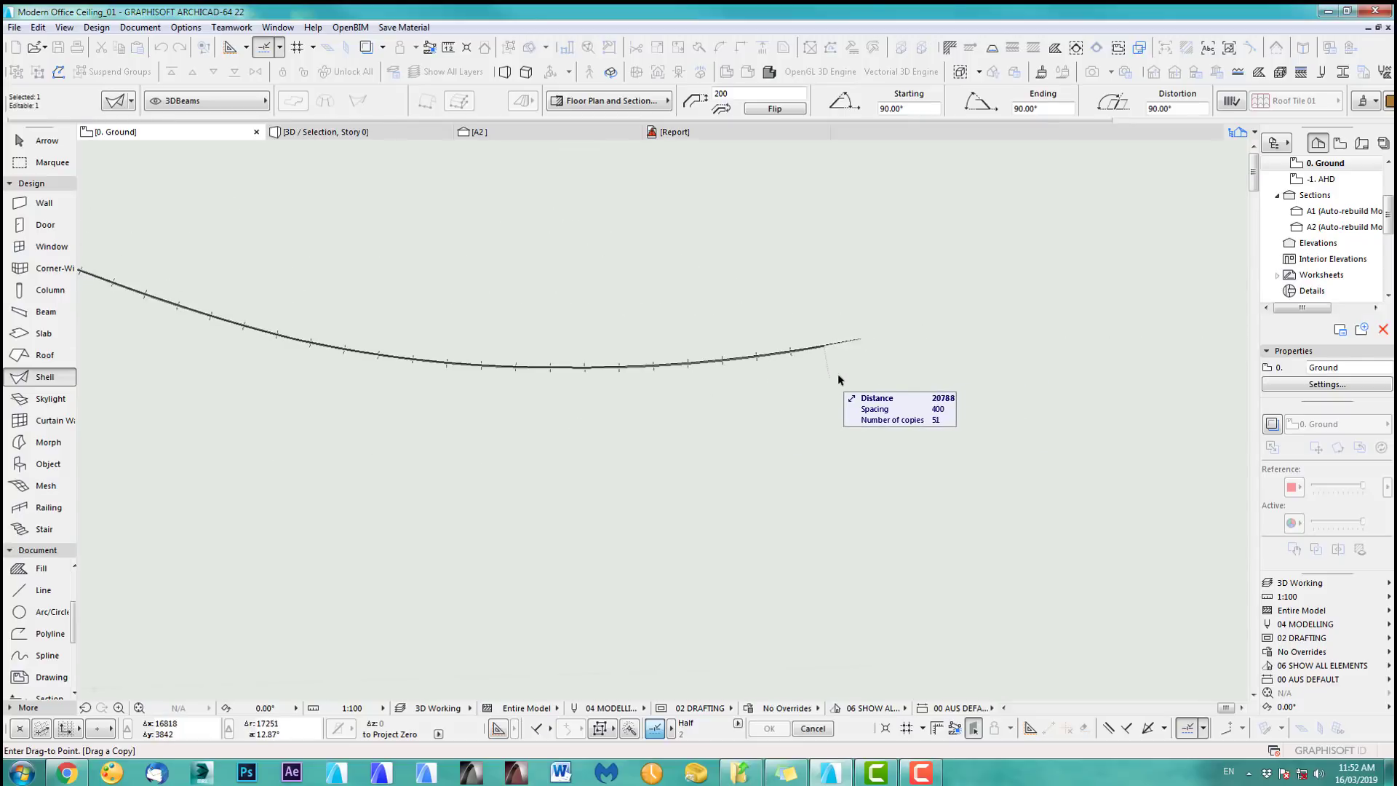
{"action": "left_click", "coordinate": [877, 369]}
{"action": "scroll", "coordinate": [875, 350], "scroll_direction": "up", "scroll_amount": 6}
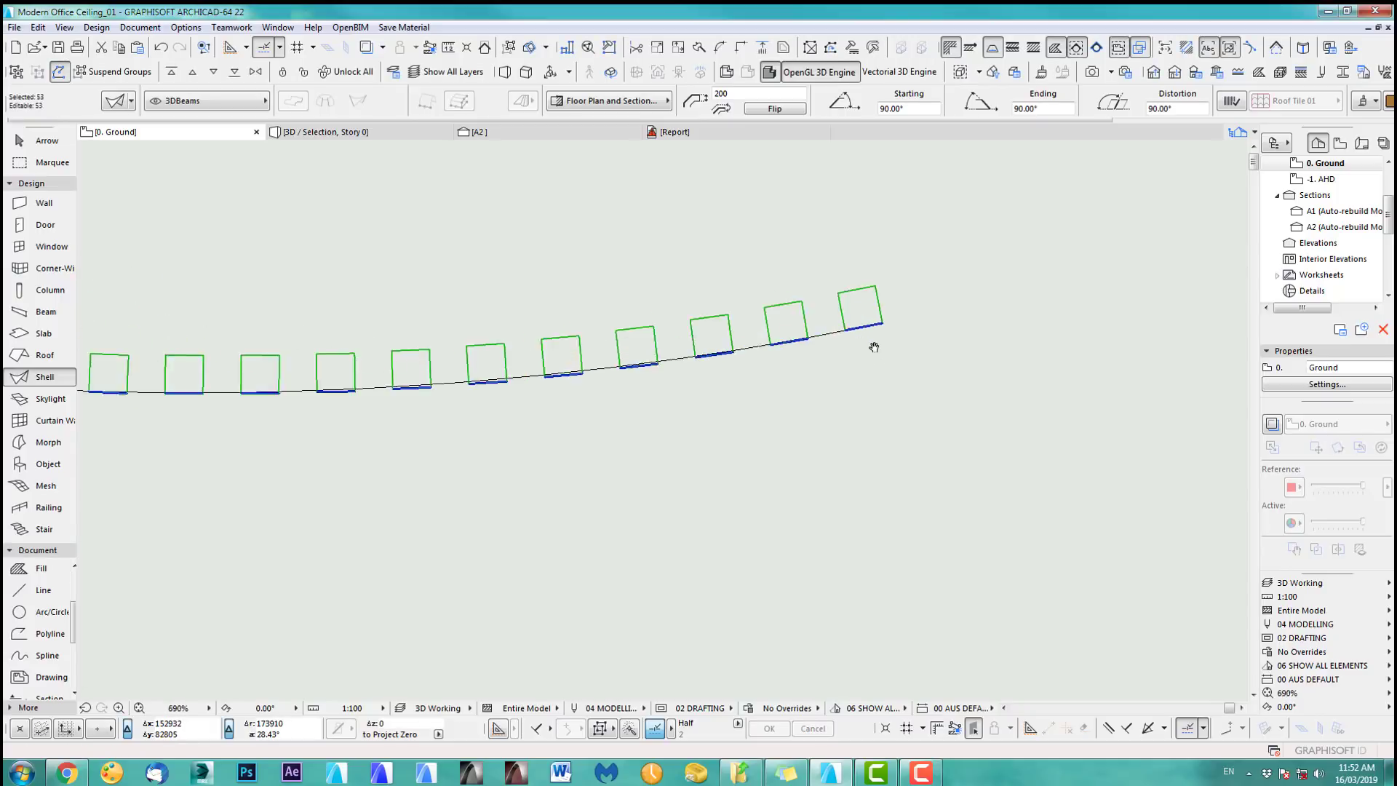
{"action": "key", "text": "Escape"}
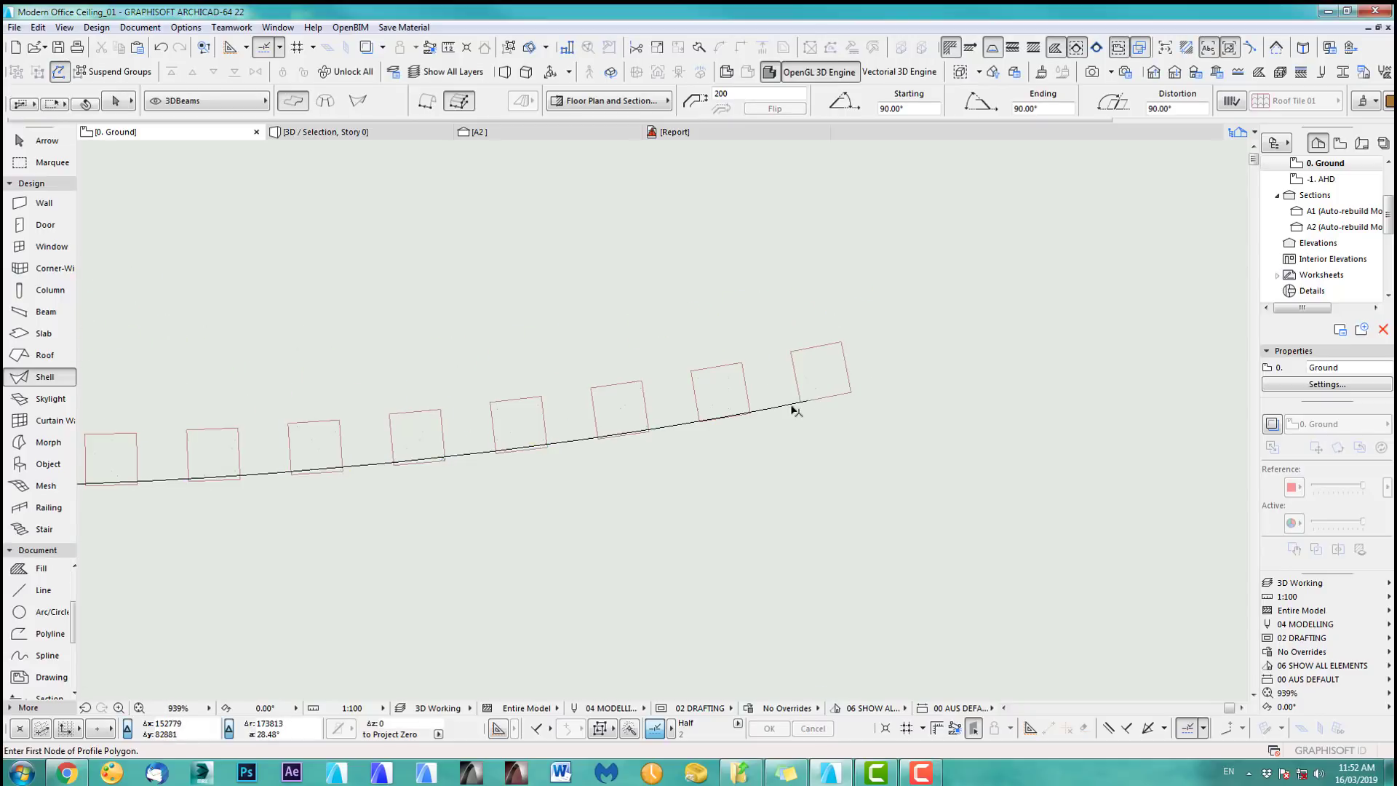
- Examine how the last batten sits against the spline's far end and compare the batten row with the building outline
{"action": "left_click", "coordinate": [800, 400], "text": "shift"}
{"action": "scroll", "coordinate": [822, 527], "scroll_direction": "down", "scroll_amount": 2}
{"action": "scroll", "coordinate": [822, 528], "scroll_direction": "down", "scroll_amount": 15}
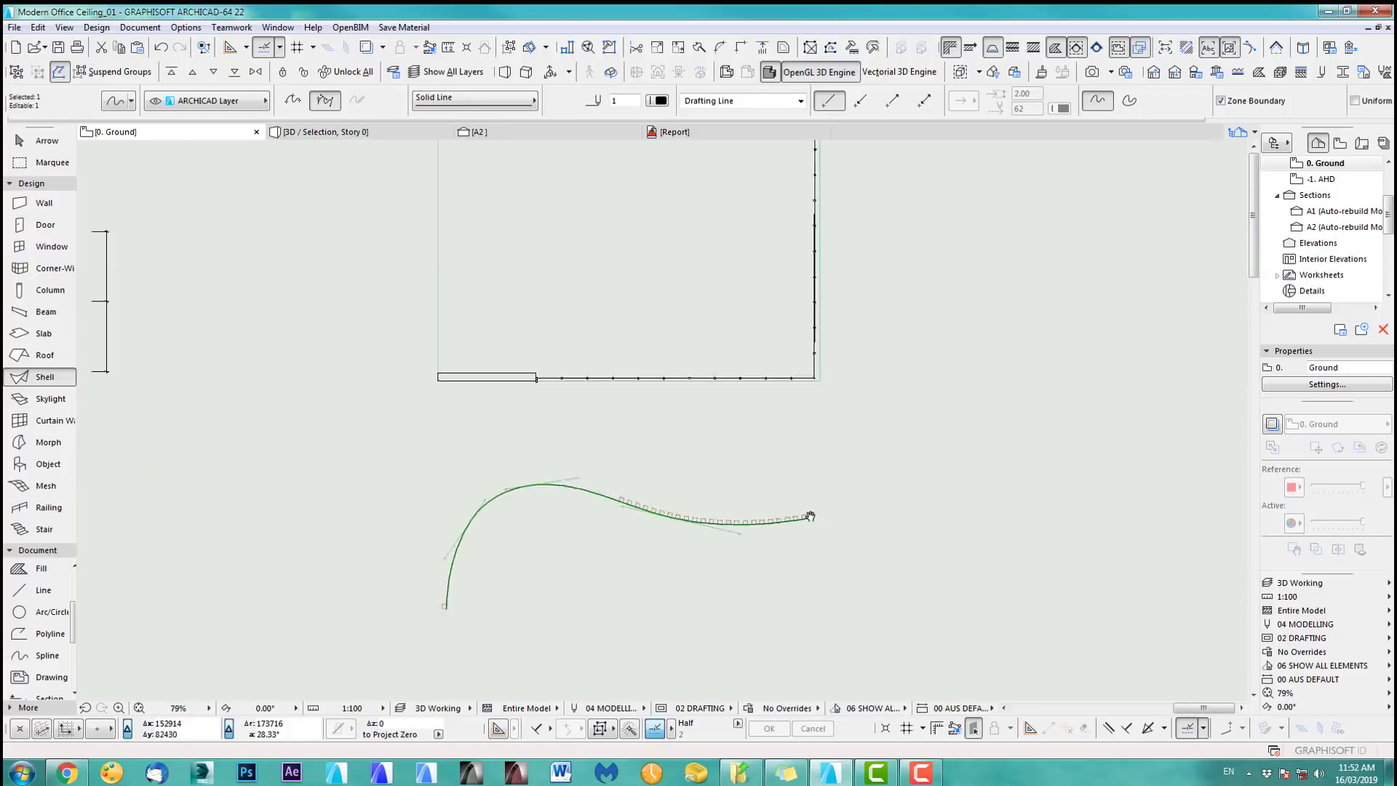
{"action": "key", "text": "Escape"}
{"action": "middle_click_drag", "start_coordinate": [848, 218], "coordinate": [803, 438]}
{"action": "scroll", "coordinate": [752, 287], "scroll_direction": "up", "scroll_amount": 8}
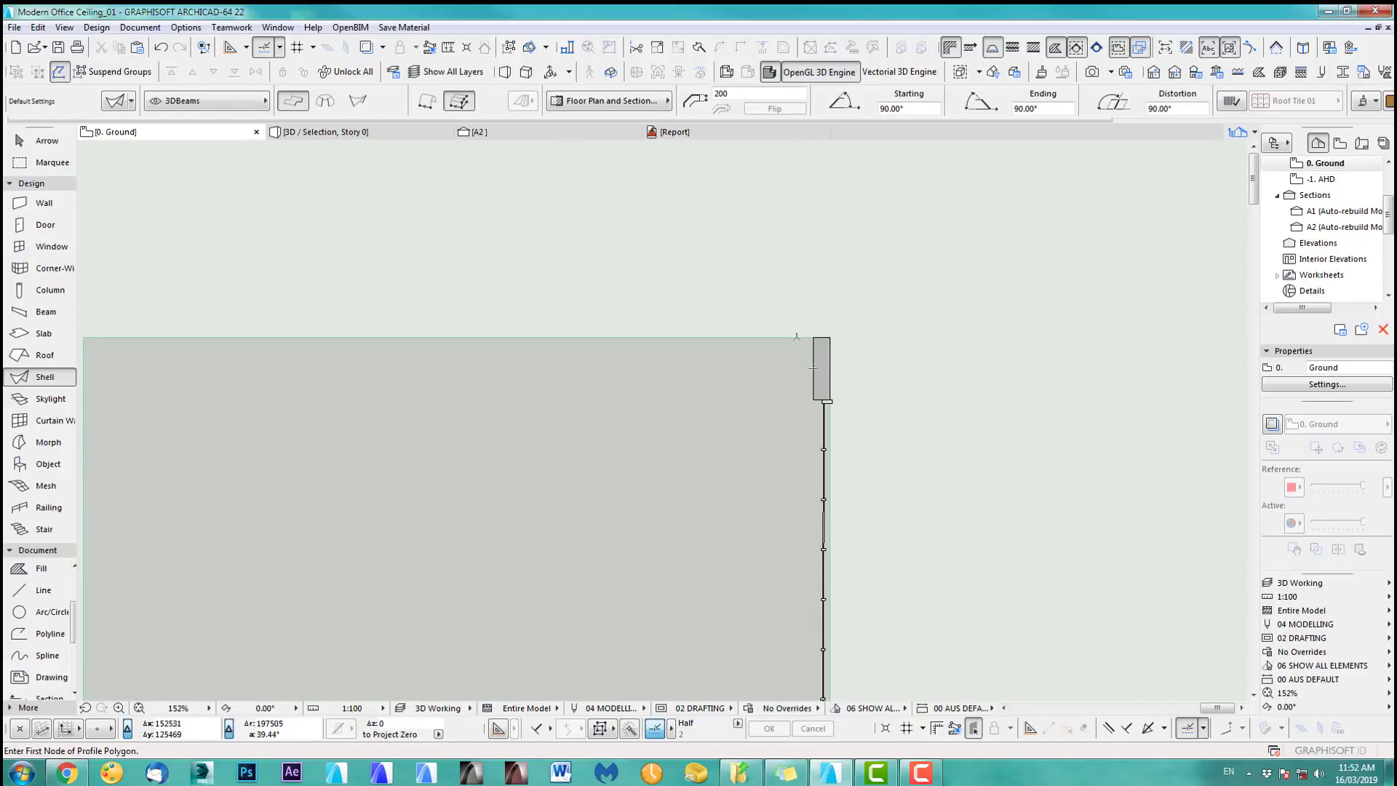
{"action": "scroll", "coordinate": [795, 336], "scroll_direction": "down", "scroll_amount": 4}
{"action": "scroll", "coordinate": [895, 420], "scroll_direction": "up", "scroll_amount": 6}
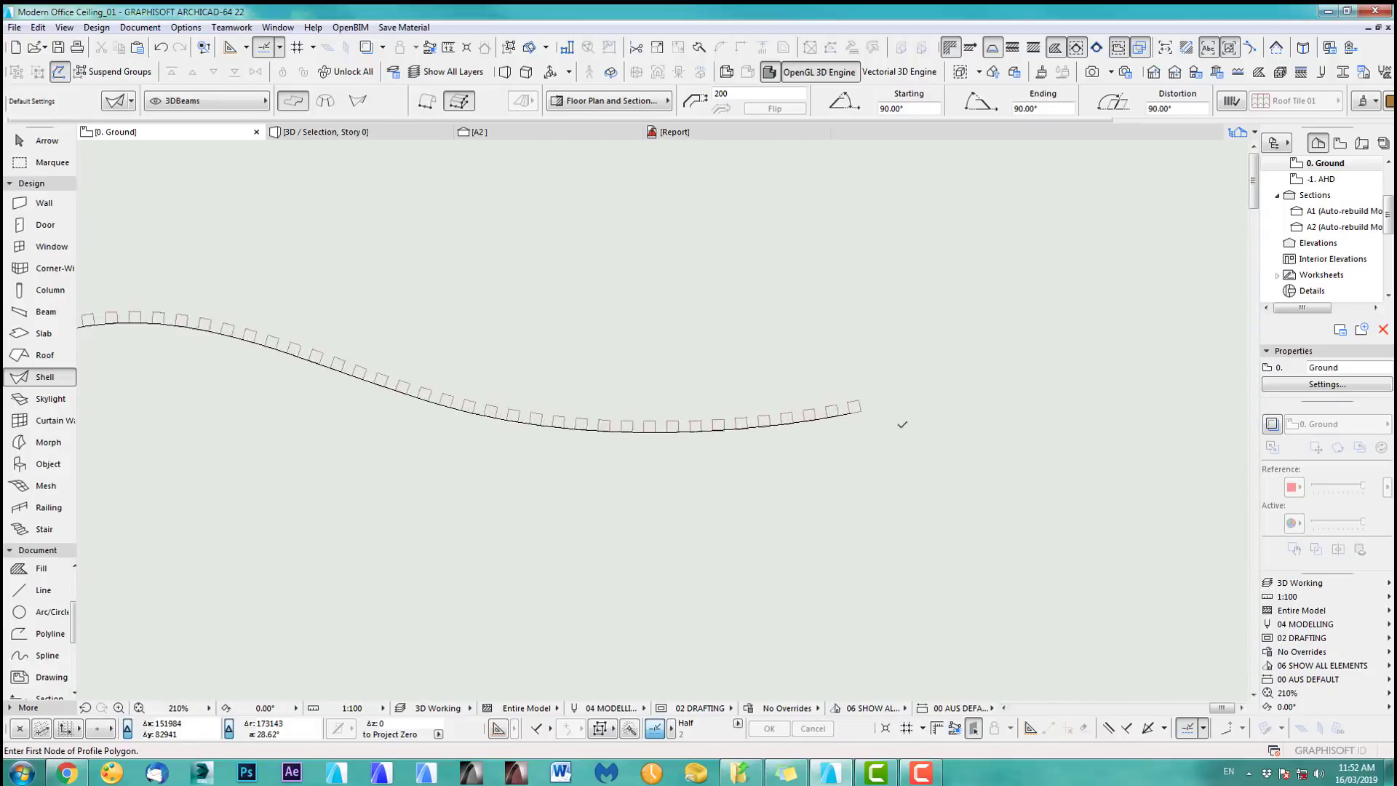
{"action": "scroll", "coordinate": [902, 424], "scroll_direction": "up", "scroll_amount": 8}
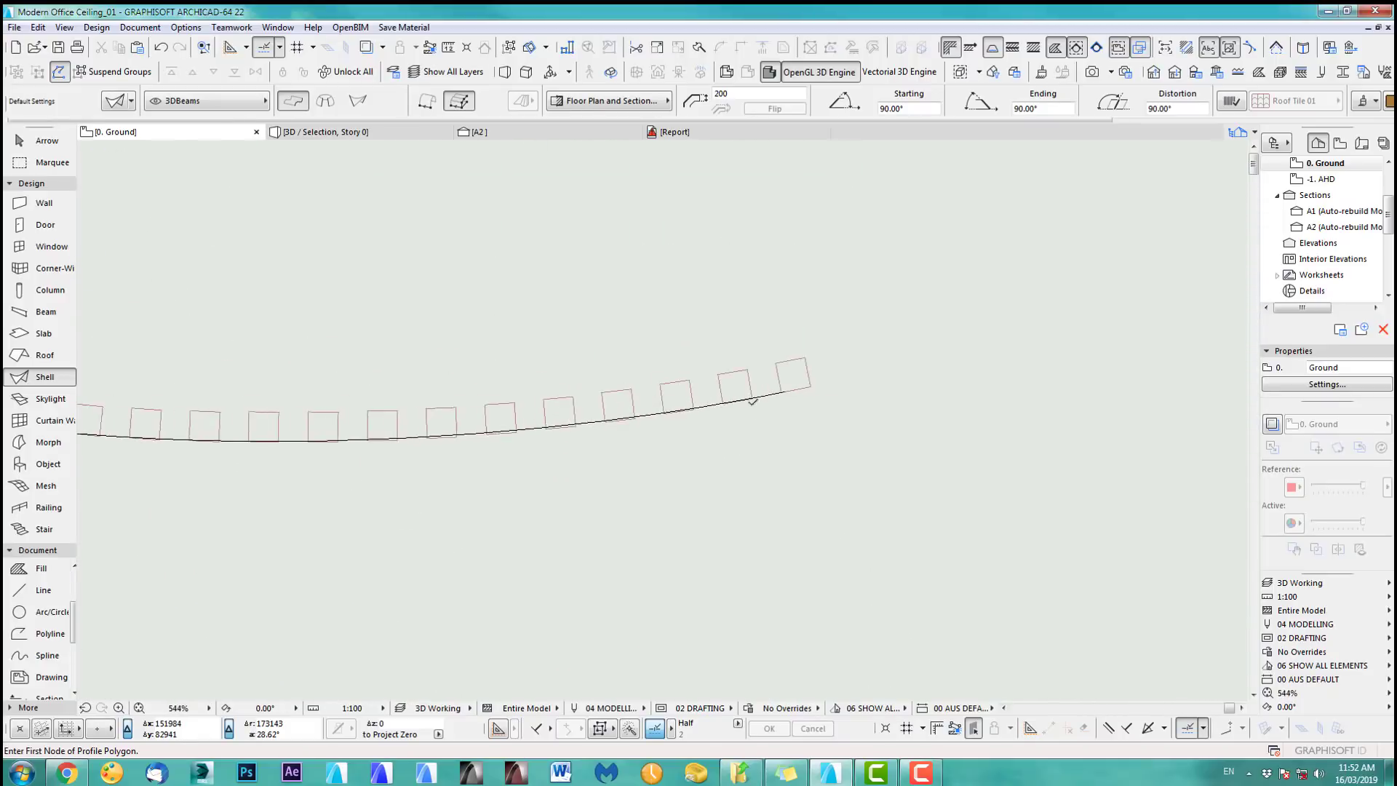
{"action": "left_click", "coordinate": [792, 389], "text": "shift"}
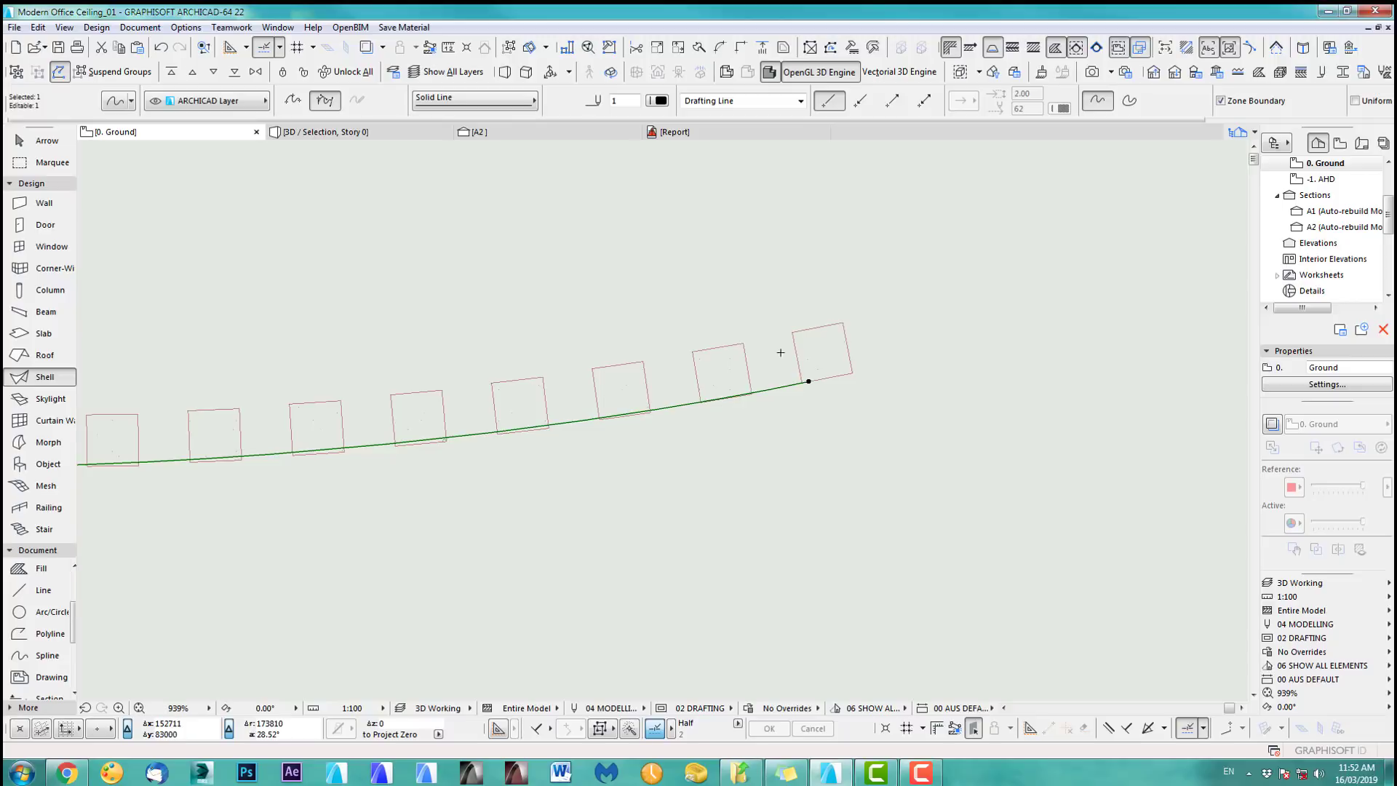
{"action": "left_click", "coordinate": [843, 364], "text": "shift"}
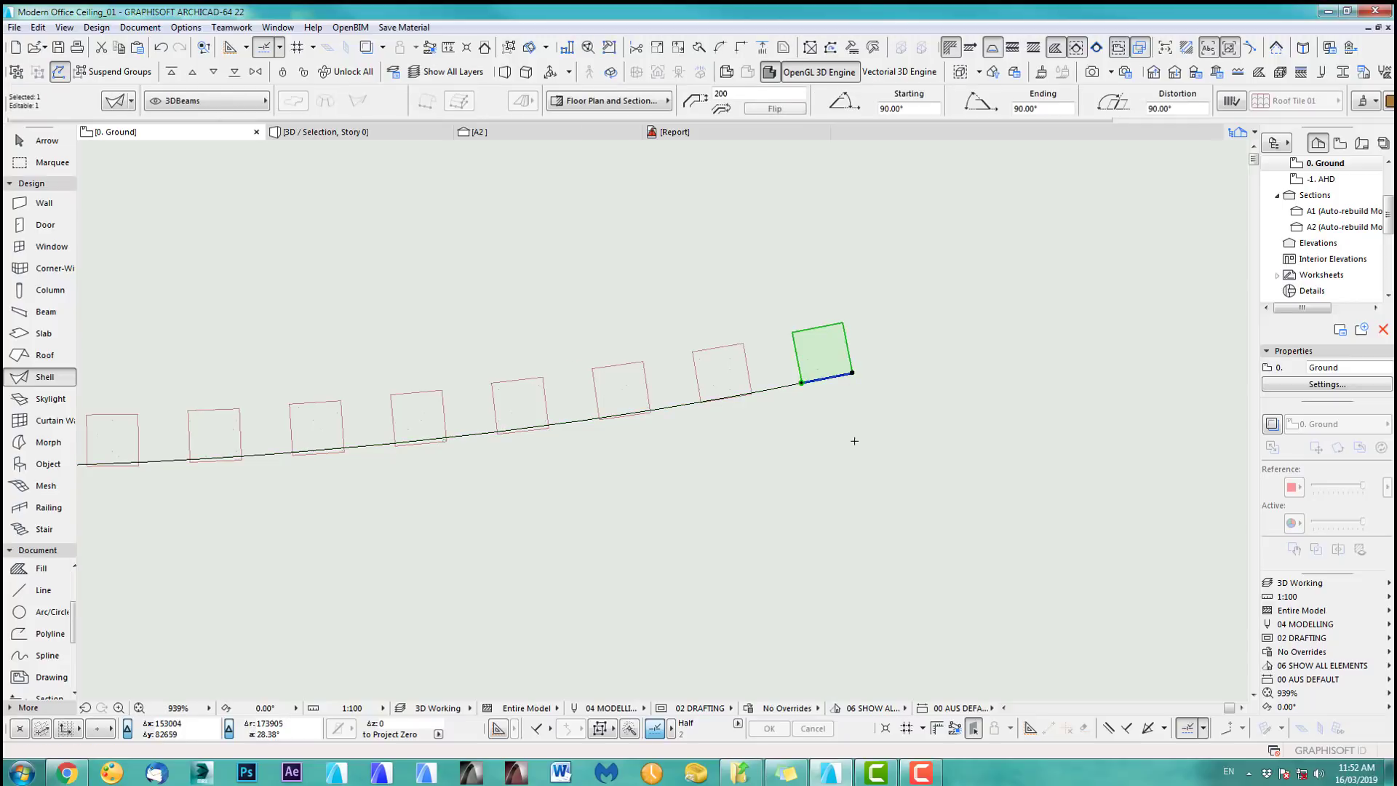
{"action": "key", "text": "Escape"}
{"action": "scroll", "coordinate": [803, 426], "scroll_direction": "down", "scroll_amount": 10}
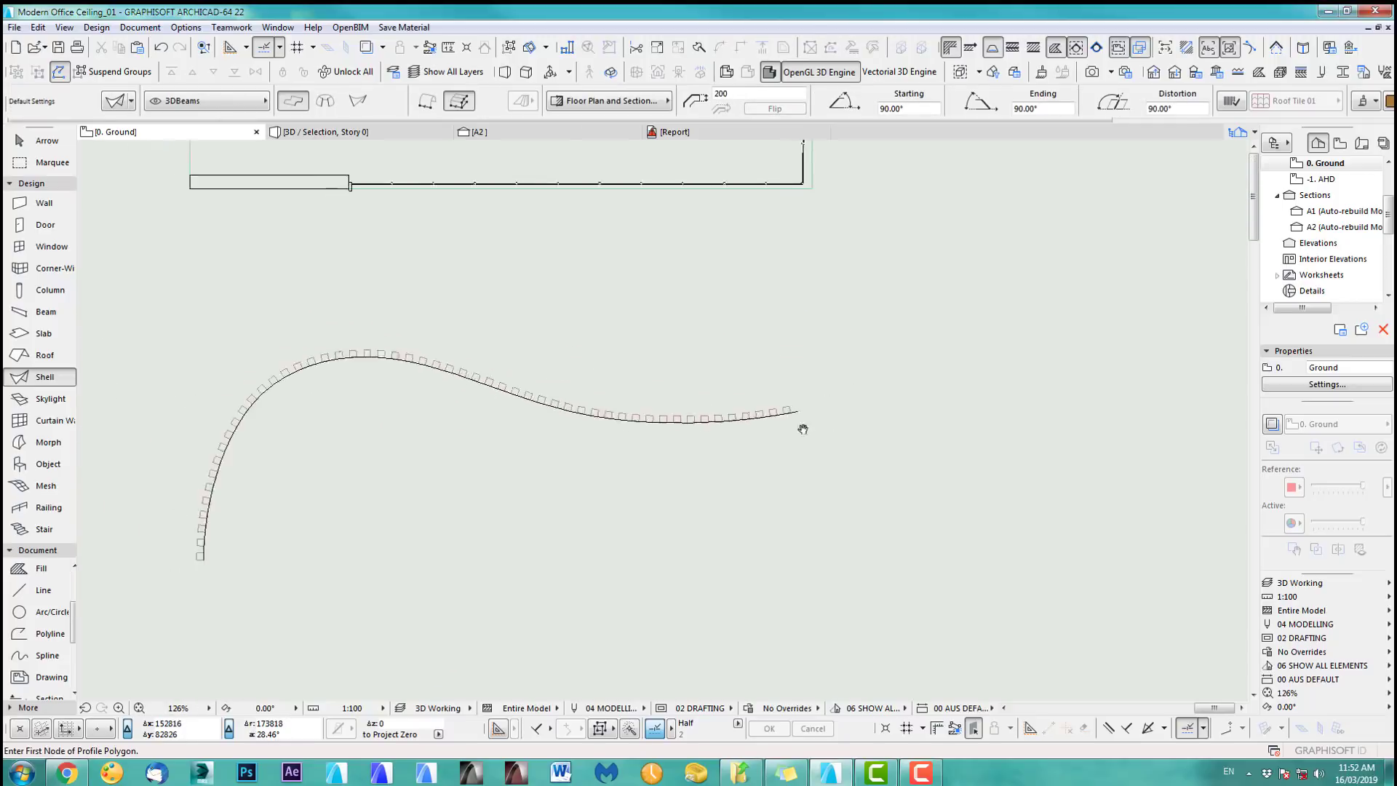
{"action": "scroll", "coordinate": [722, 429], "scroll_direction": "down", "scroll_amount": 1}
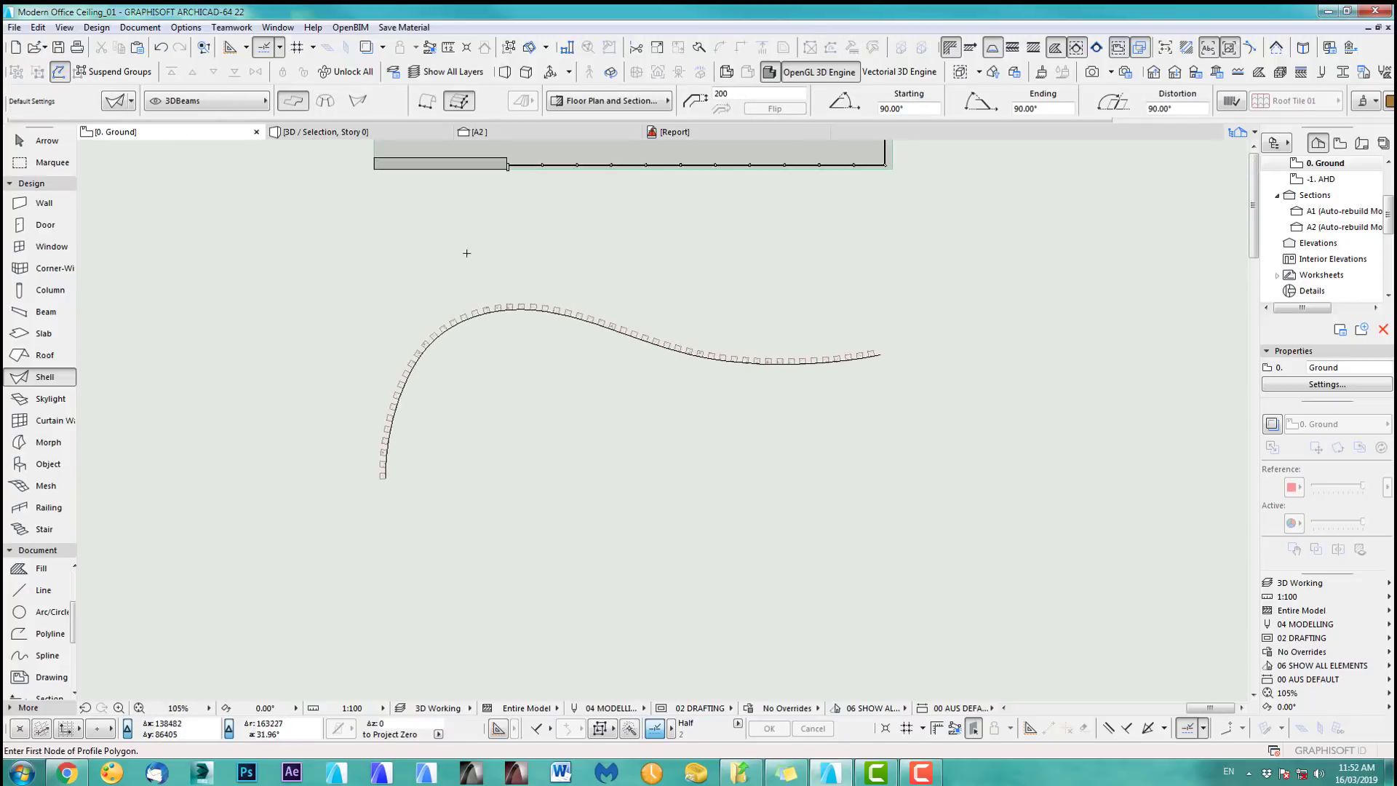
- Select all the battens together with the spline and inspect the selection in 3D from several angles
{"action": "left_click", "coordinate": [60, 146]}
{"action": "left_click_drag", "start_coordinate": [274, 225], "coordinate": [1080, 574]}
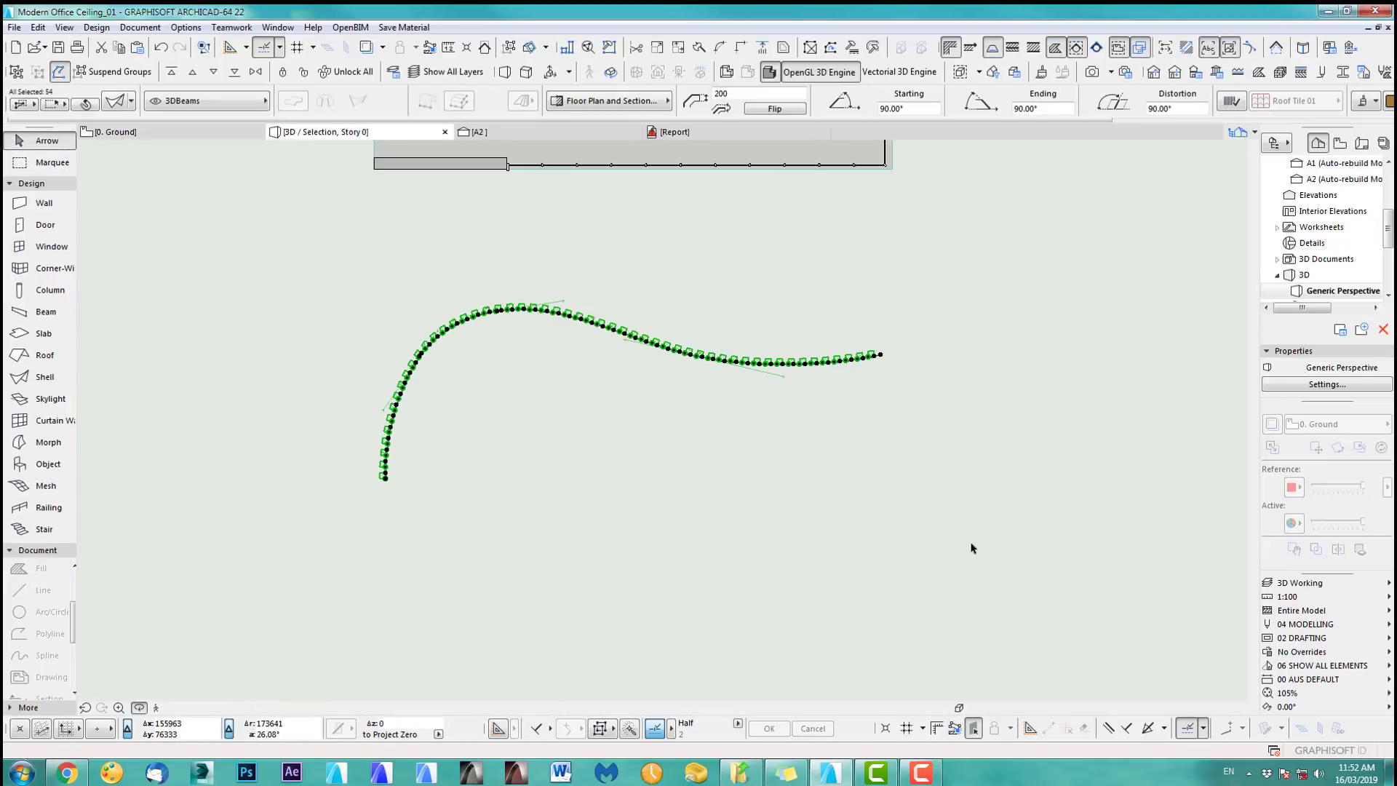
{"action": "key", "text": "F5"}
{"action": "middle_click_drag", "start_coordinate": [660, 418], "coordinate": [832, 490], "text": "shift"}
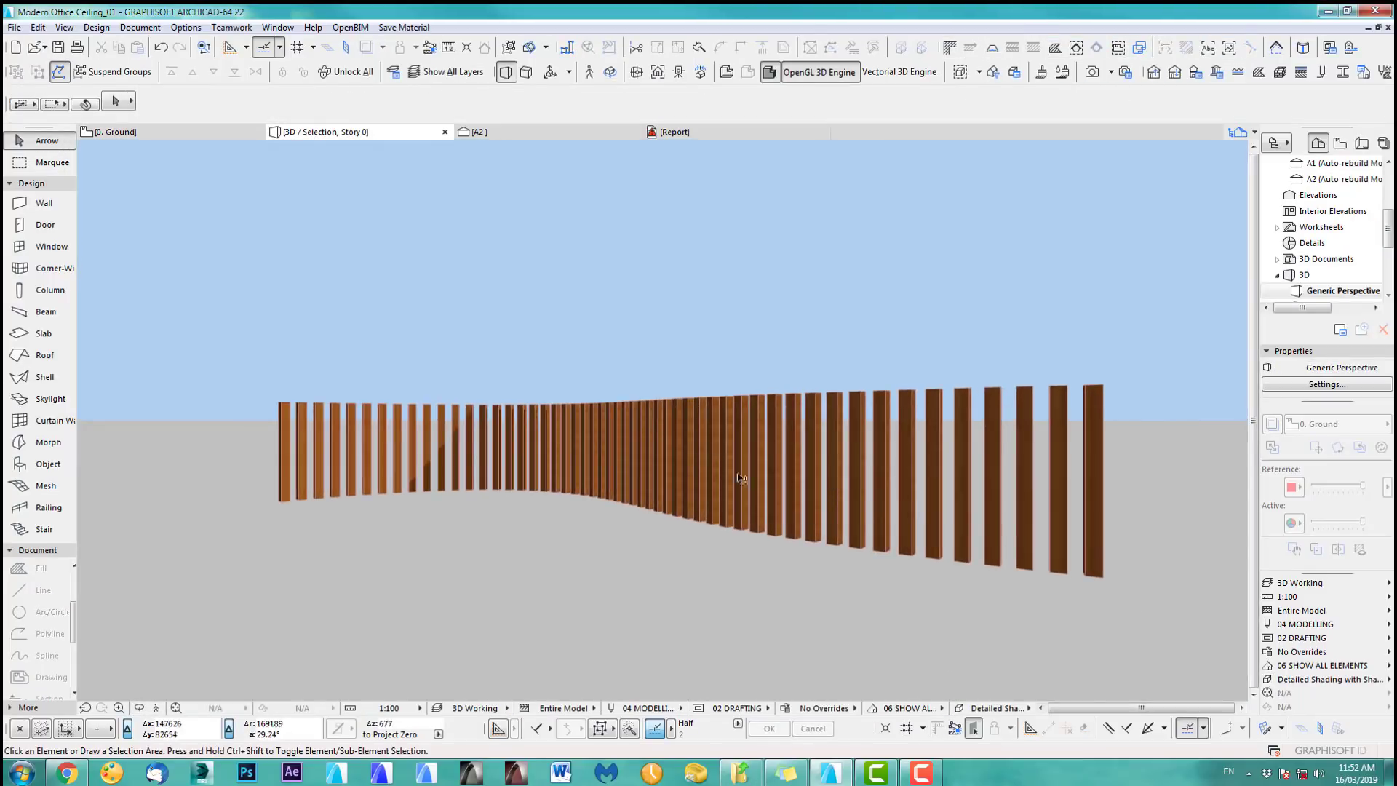
{"action": "left_click", "coordinate": [700, 472]}
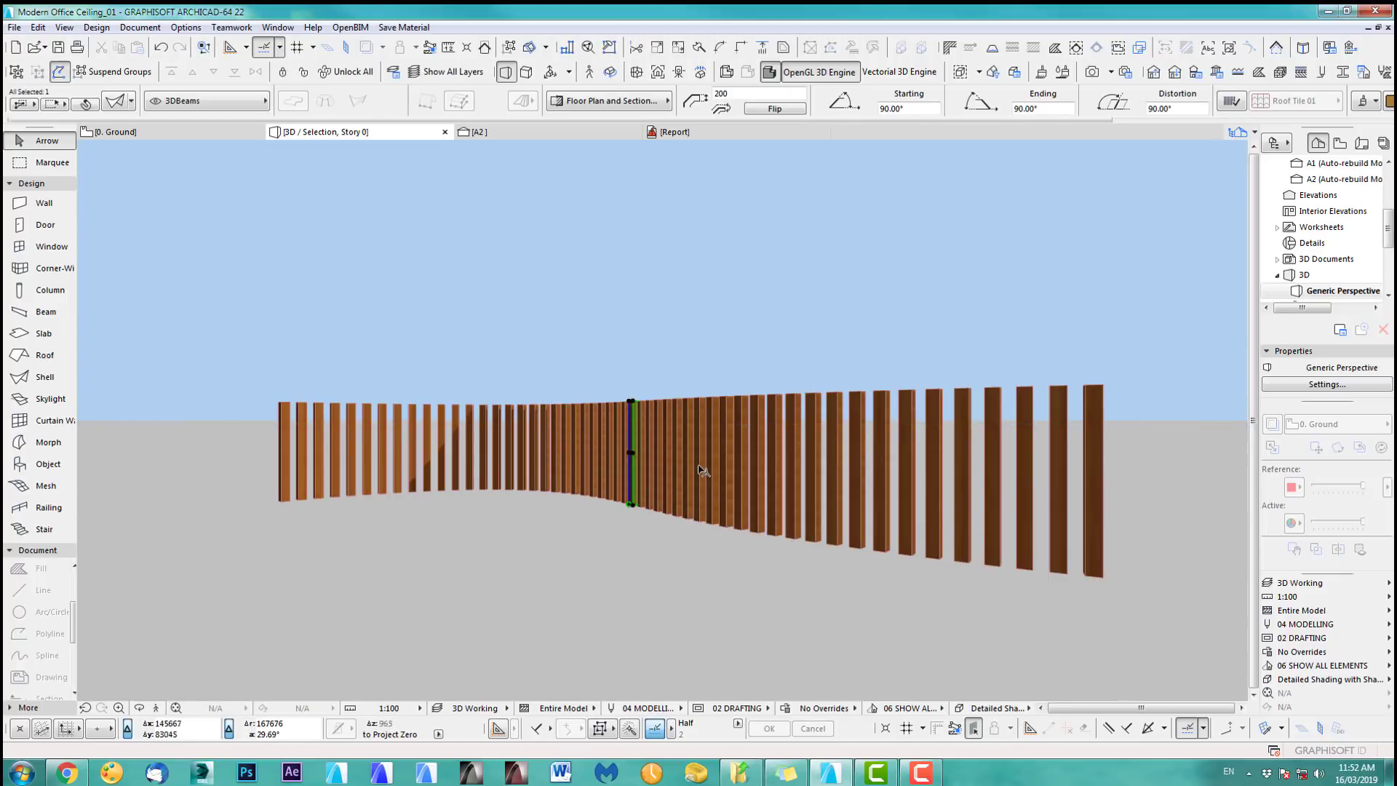
{"action": "middle_click_drag", "start_coordinate": [700, 471], "coordinate": [768, 520], "text": "shift"}
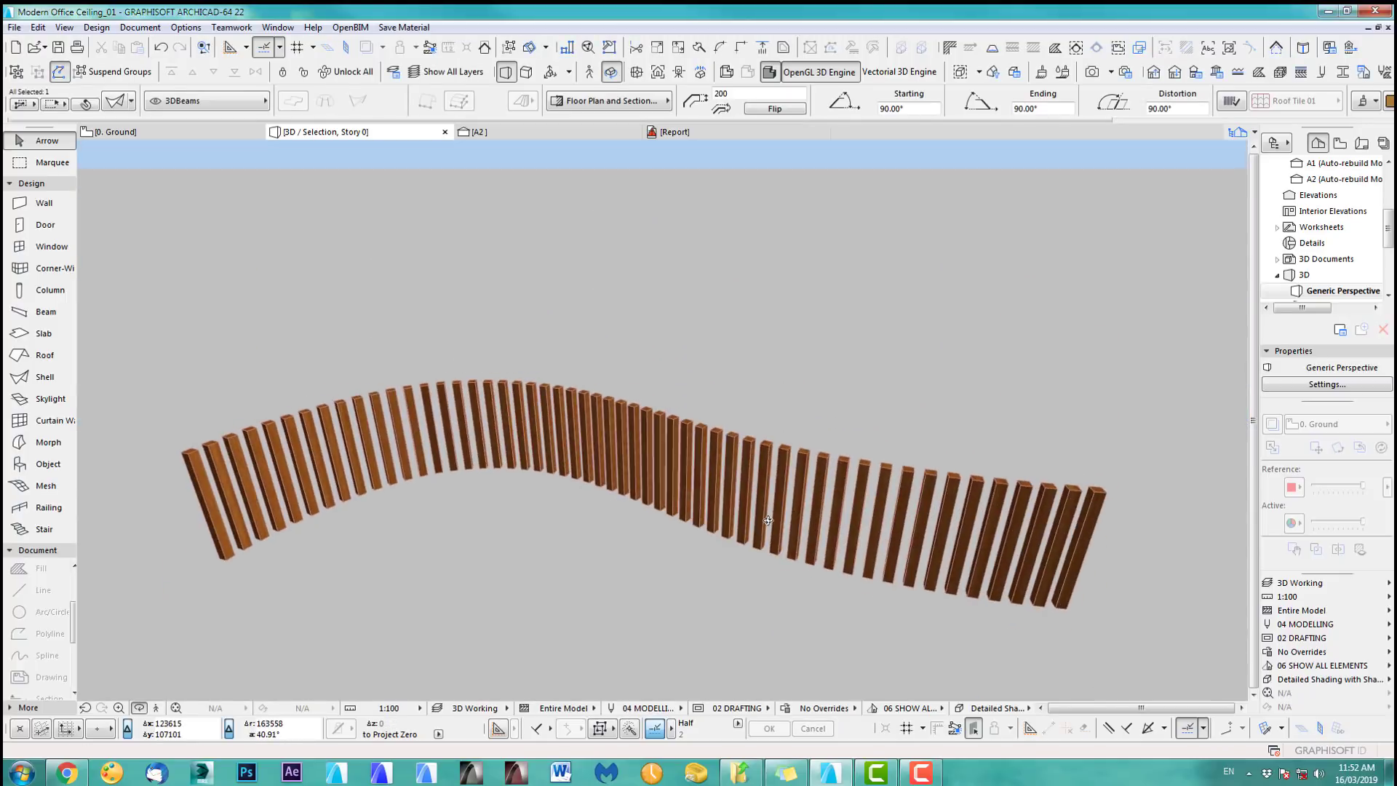
- Move the selected battens and spline straight down on the ground floor plan, away from the building and alongside section line A2
{"action": "key", "text": "F2"}
{"action": "scroll", "coordinate": [680, 449], "scroll_direction": "down", "scroll_amount": 2}
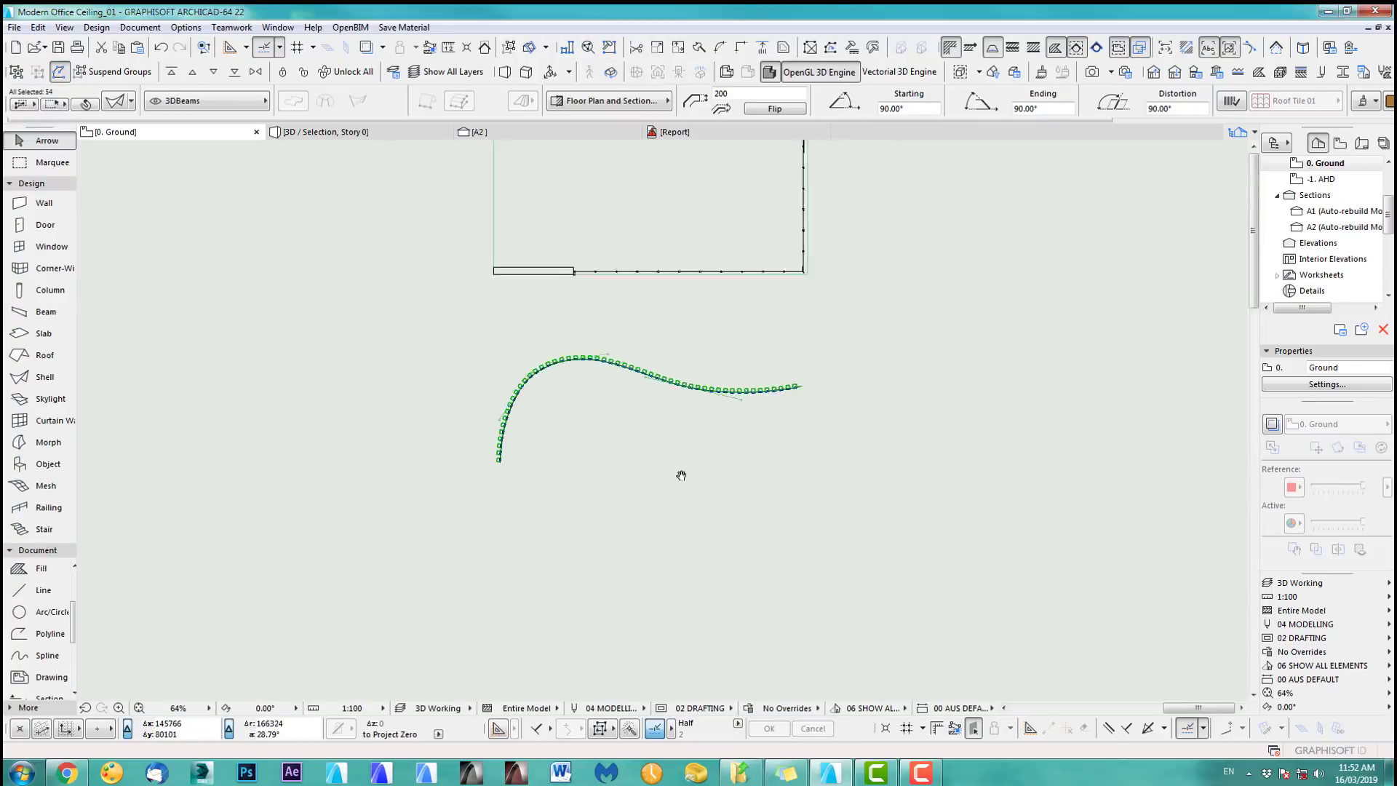
{"action": "middle_click_drag", "start_coordinate": [681, 475], "coordinate": [804, 461]}
{"action": "scroll", "coordinate": [738, 449], "scroll_direction": "down", "scroll_amount": 3}
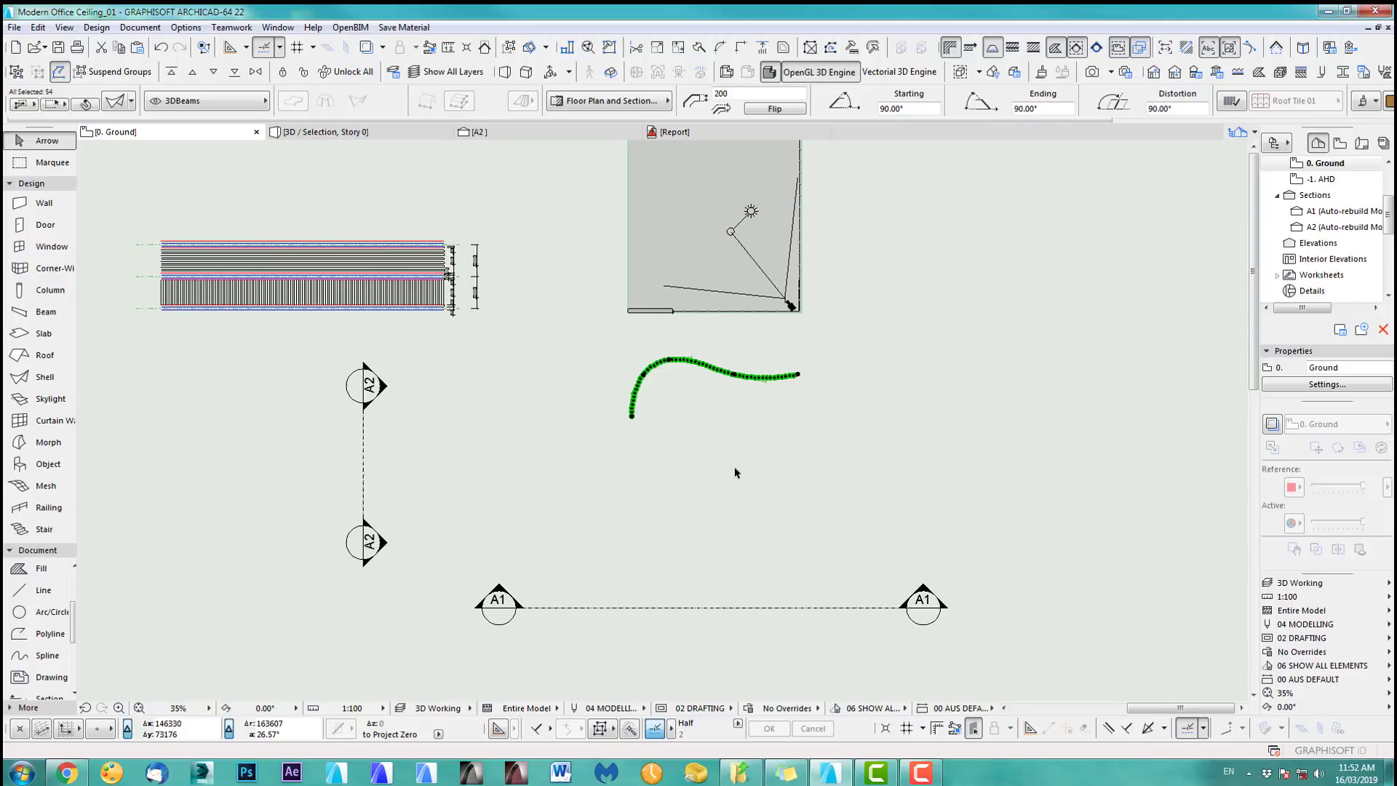
{"action": "middle_click_drag", "start_coordinate": [717, 430], "coordinate": [752, 390]}
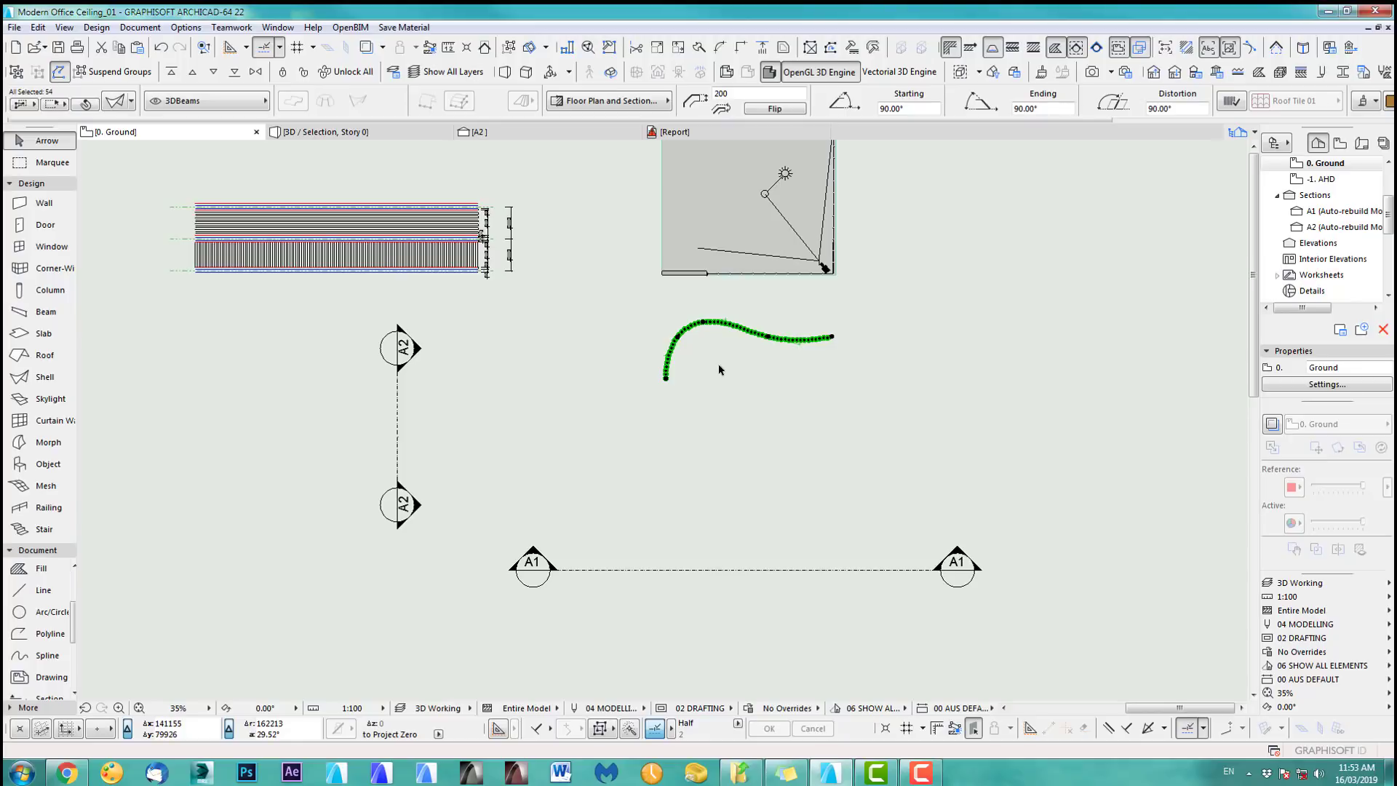
{"action": "key", "text": "ctrl+e"}
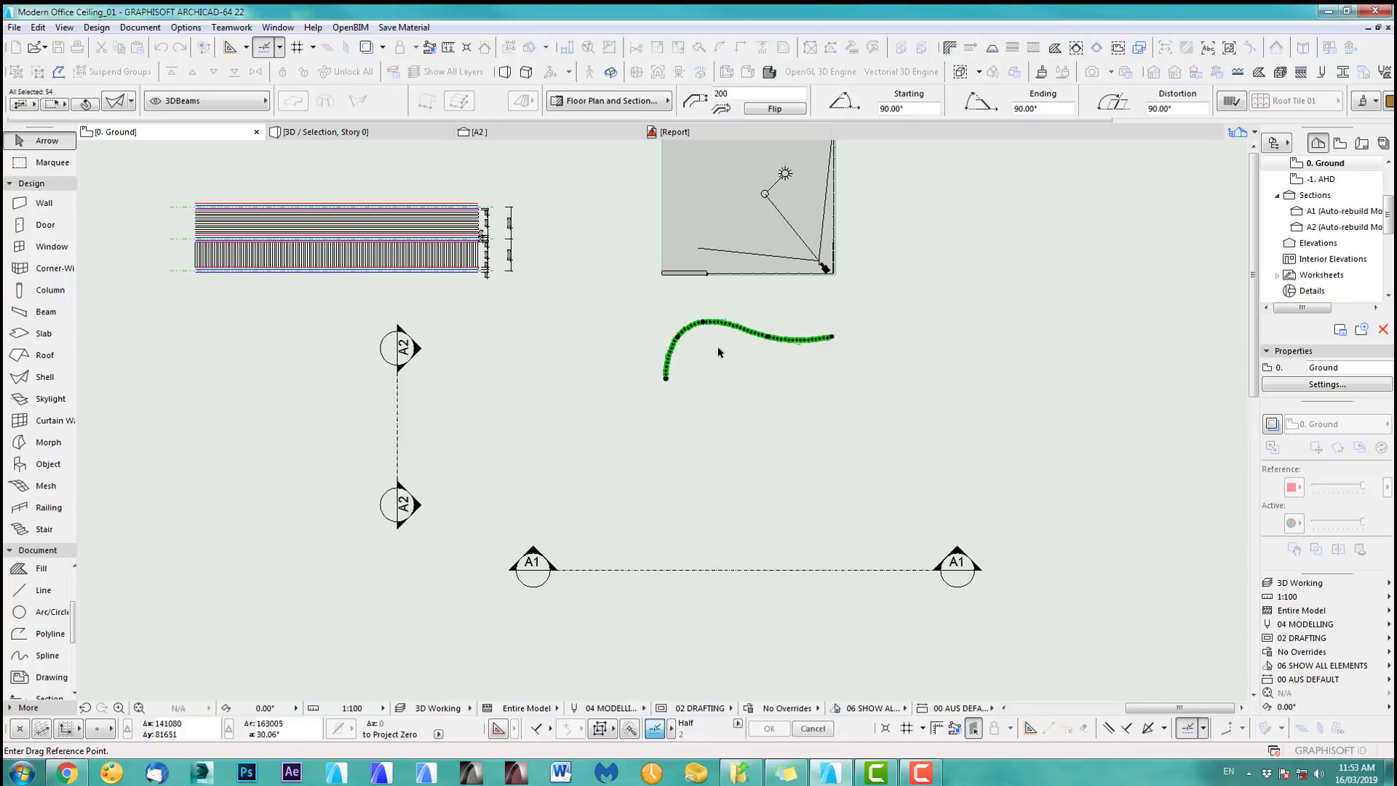
{"action": "left_click", "coordinate": [718, 343]}
{"action": "left_click", "coordinate": [718, 441]}
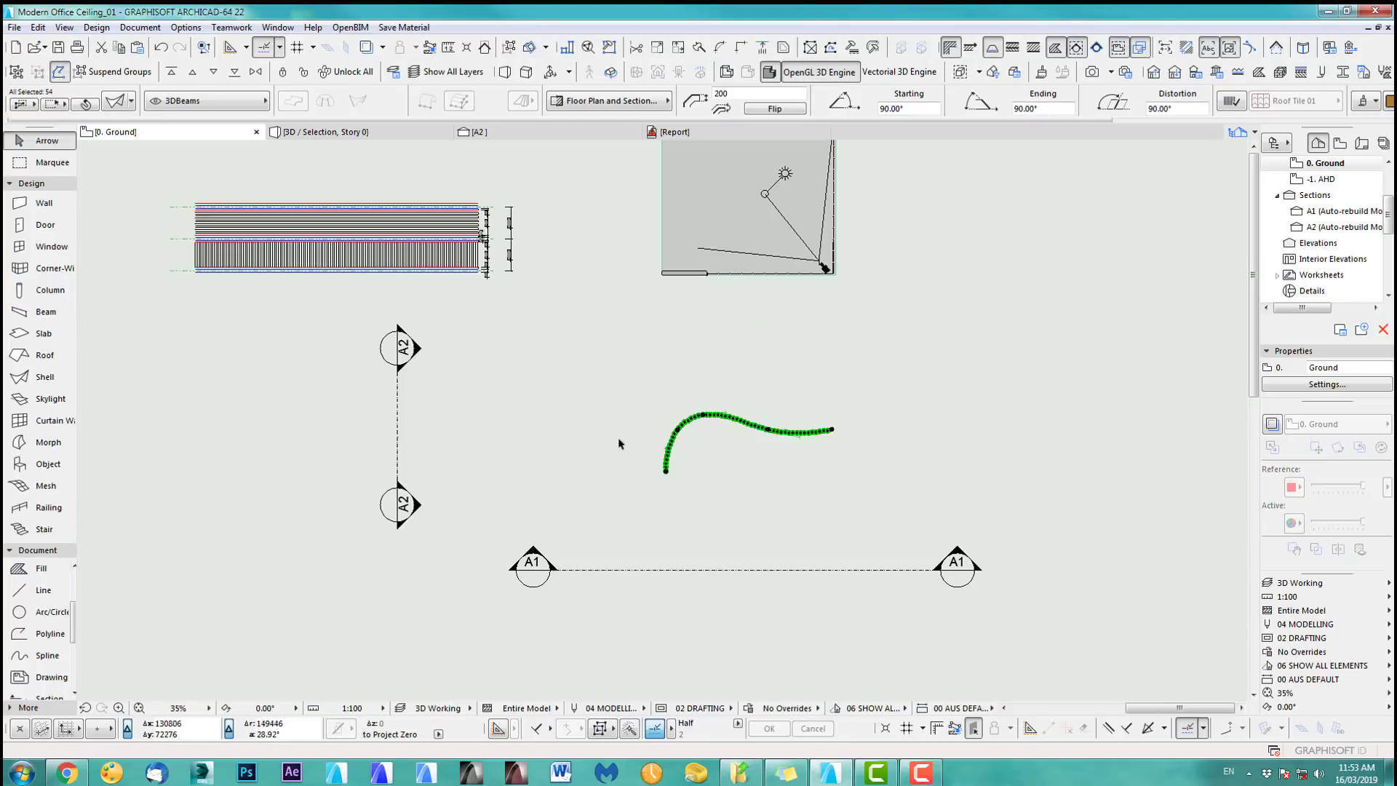
{"action": "left_click", "coordinate": [616, 437]}
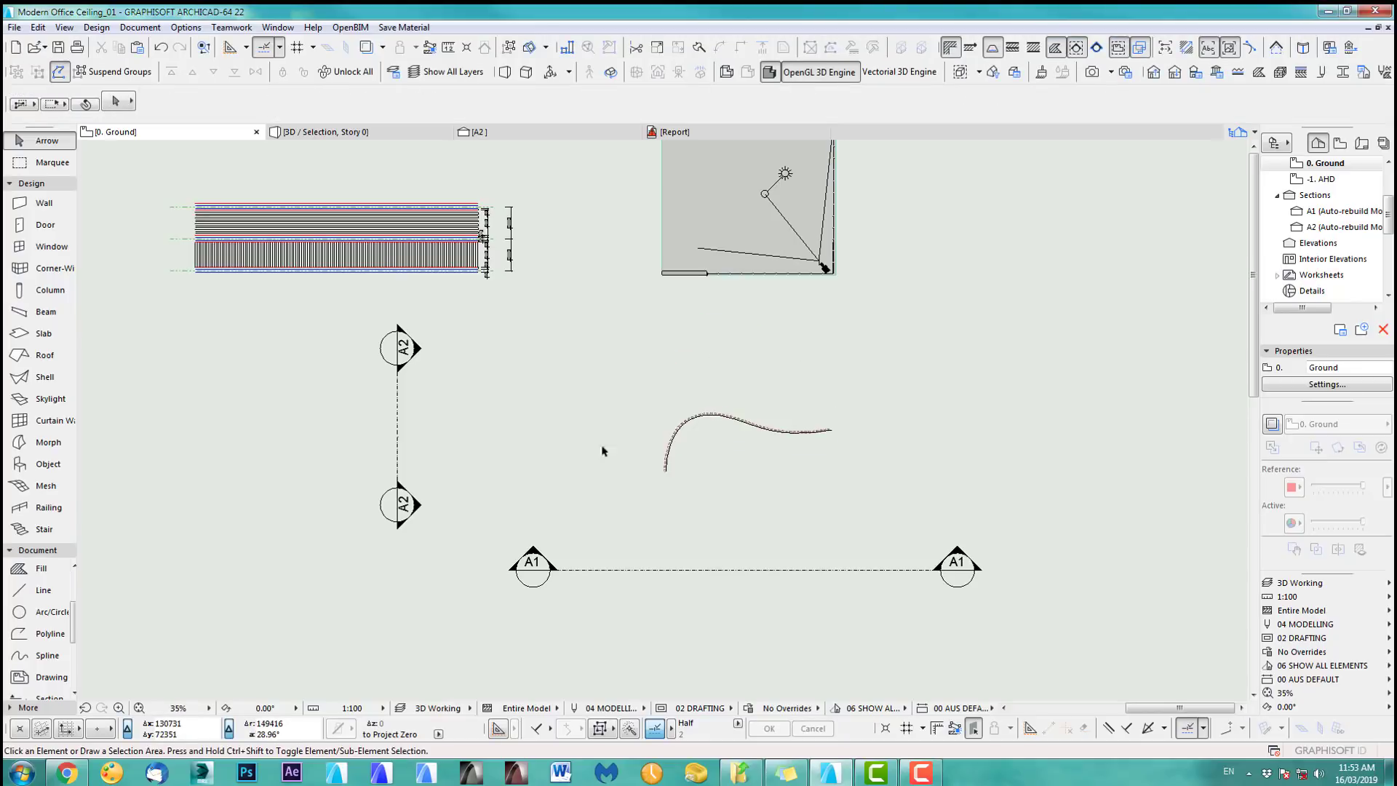
- Open section A2 with the current view settings and select all the battens in it
{"action": "left_click", "coordinate": [398, 427]}
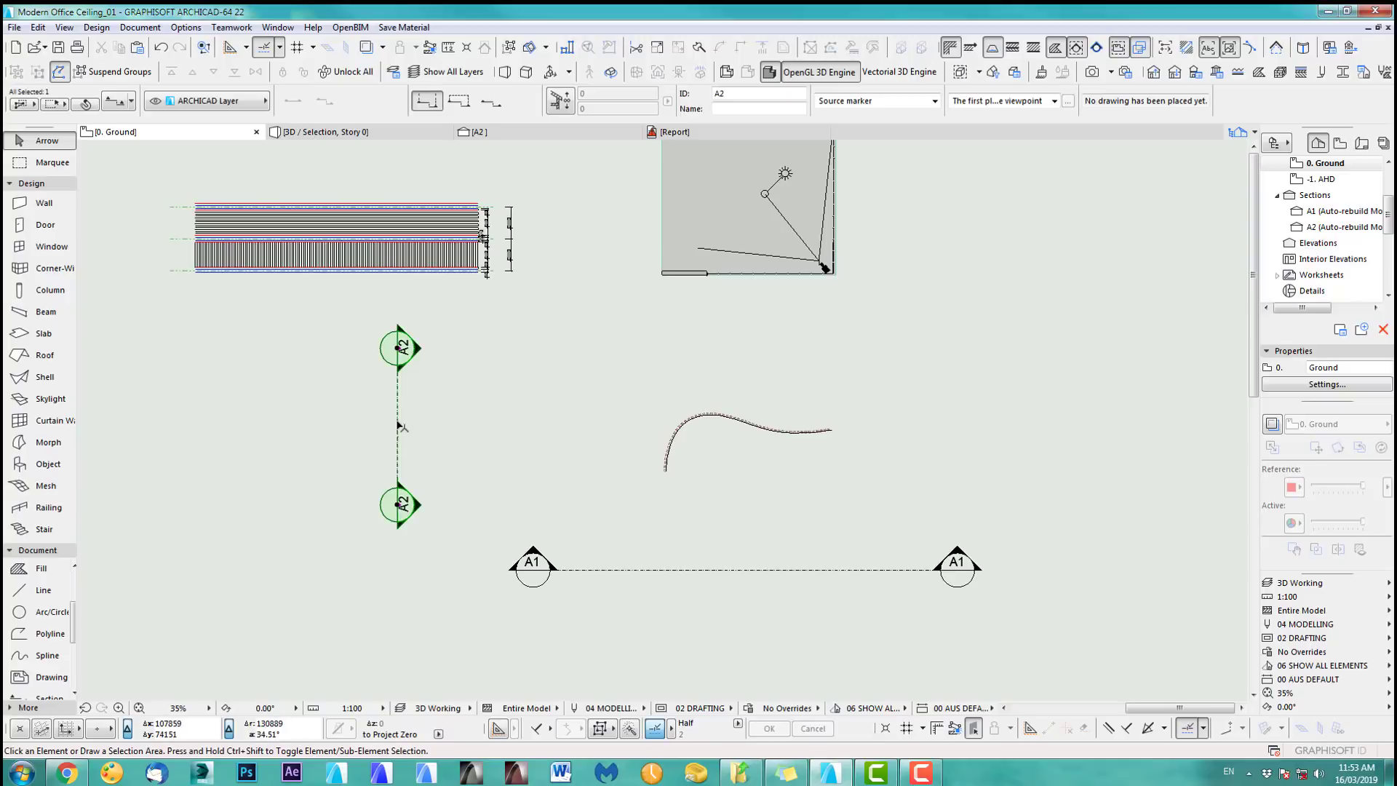
{"action": "right_click", "coordinate": [471, 379]}
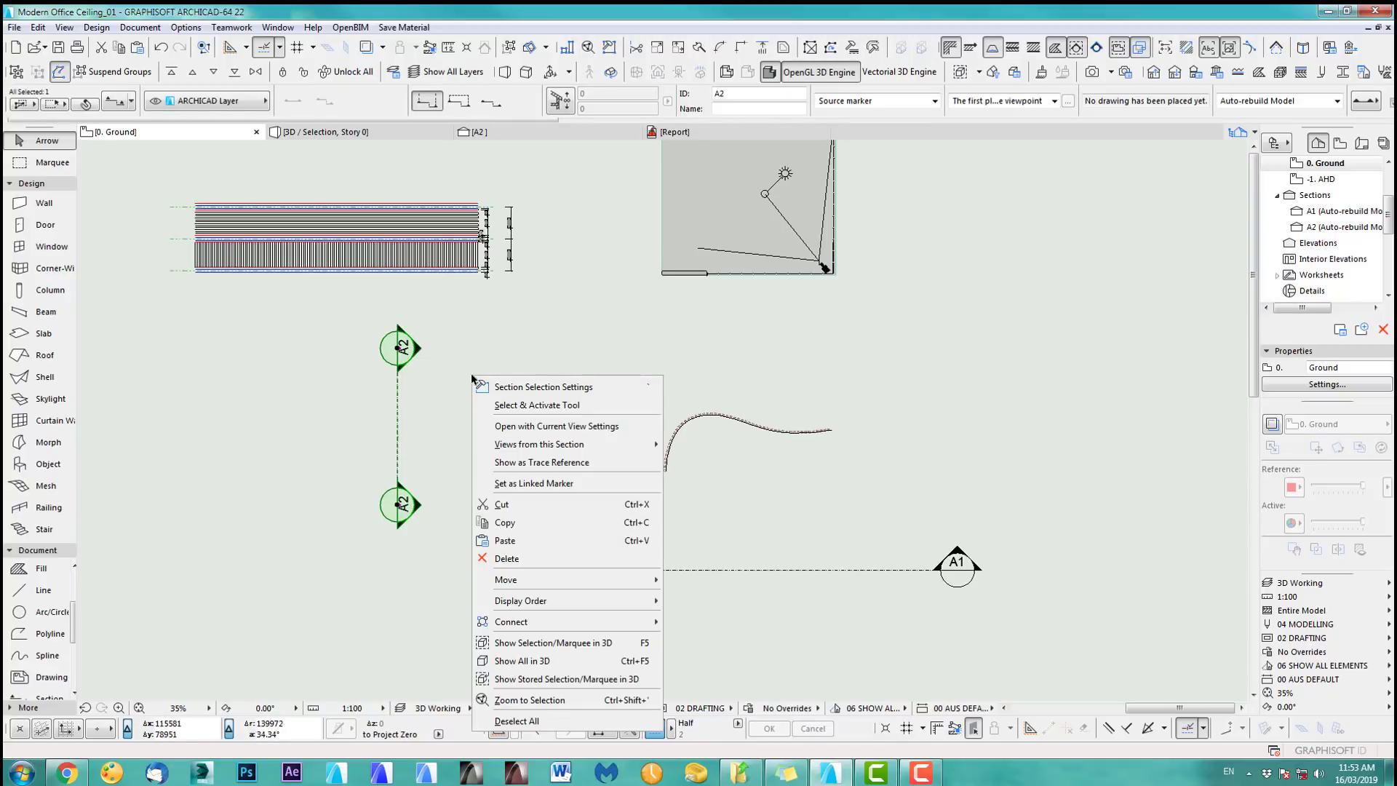
{"action": "left_click", "coordinate": [516, 427]}
{"action": "left_click", "coordinate": [519, 368]}
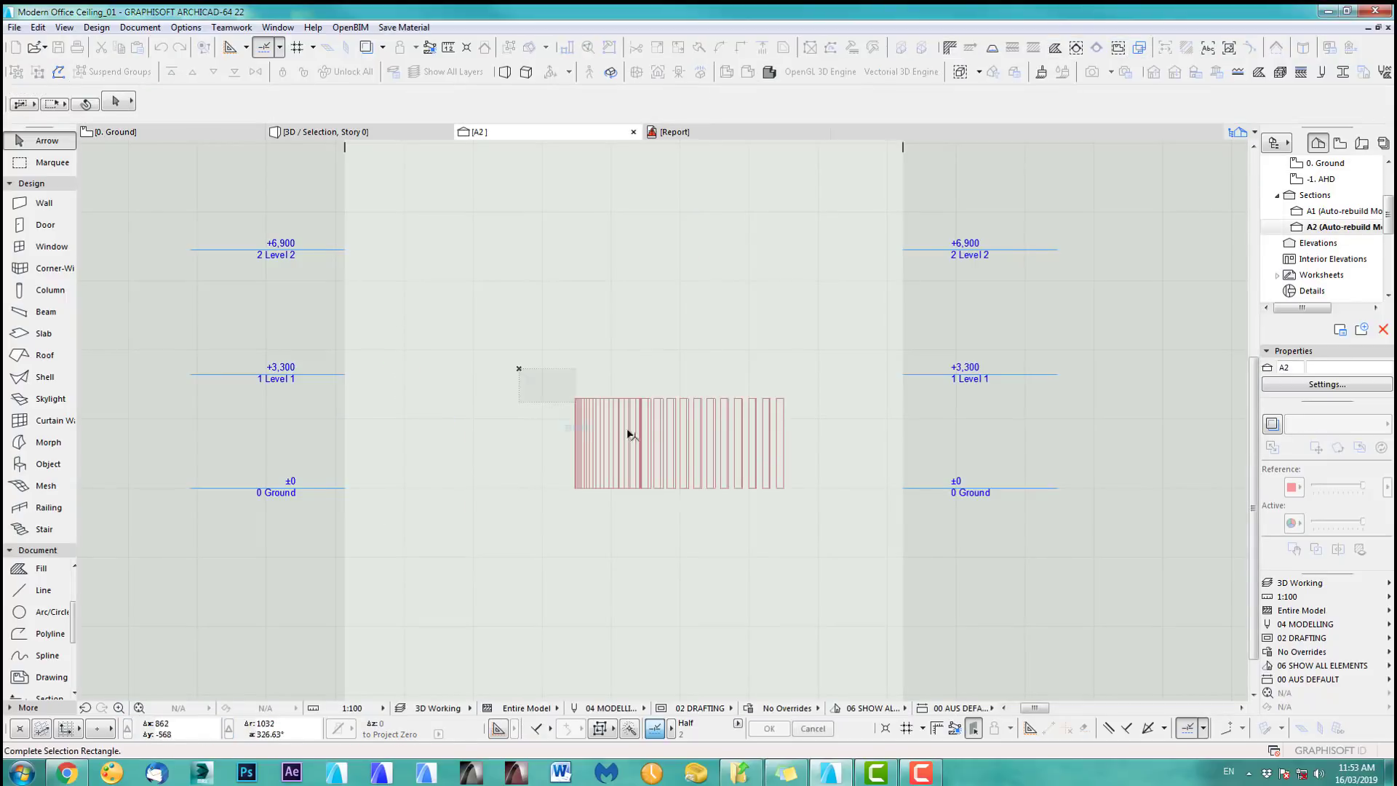
{"action": "left_click", "coordinate": [813, 550]}
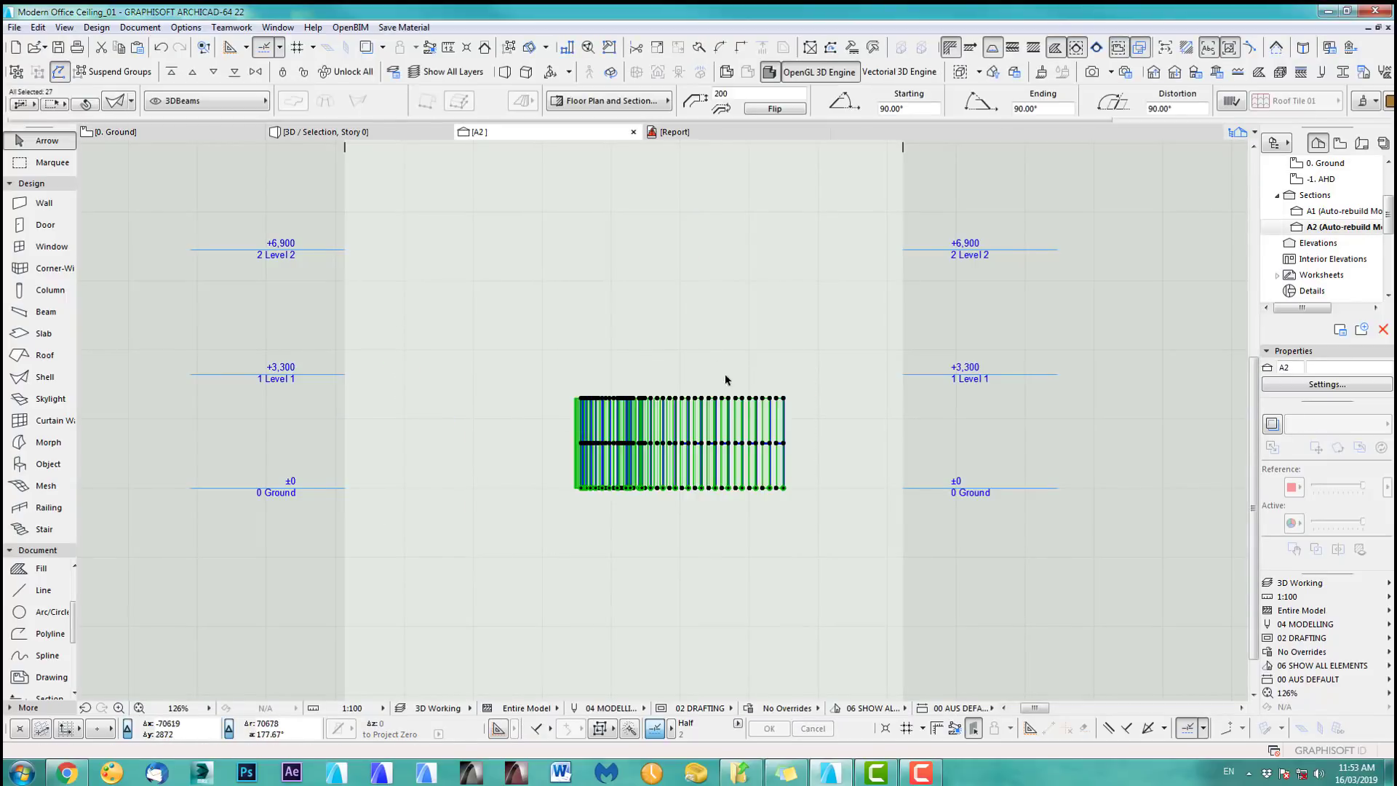
- Return to the ground floor plan and move only the spline straight up, clear of the battens, leaving nothing selected
{"action": "left_click", "coordinate": [707, 349]}
{"action": "key", "text": "F2"}
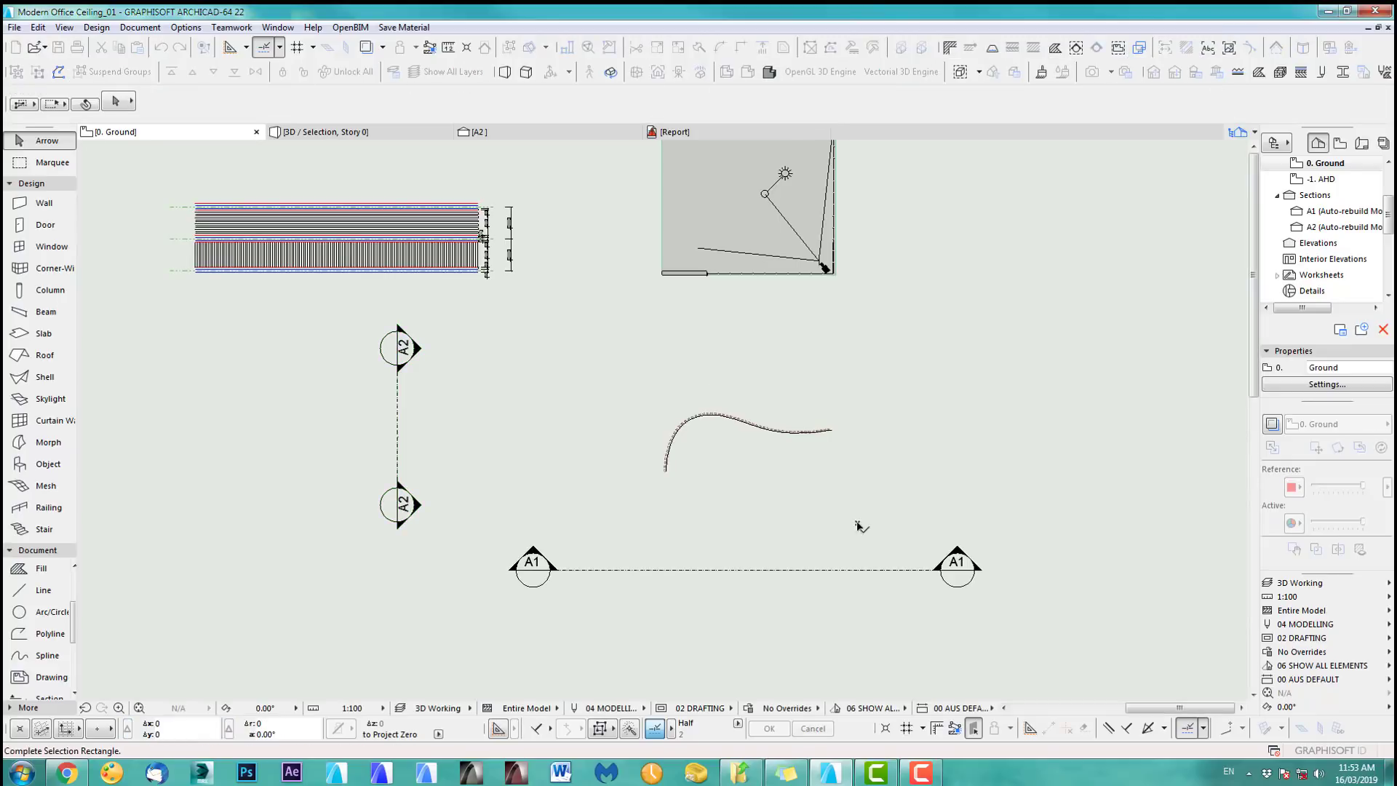
{"action": "left_click", "coordinate": [857, 524]}
{"action": "left_click", "coordinate": [631, 364]}
{"action": "scroll", "coordinate": [704, 447], "scroll_direction": "up", "scroll_amount": 12}
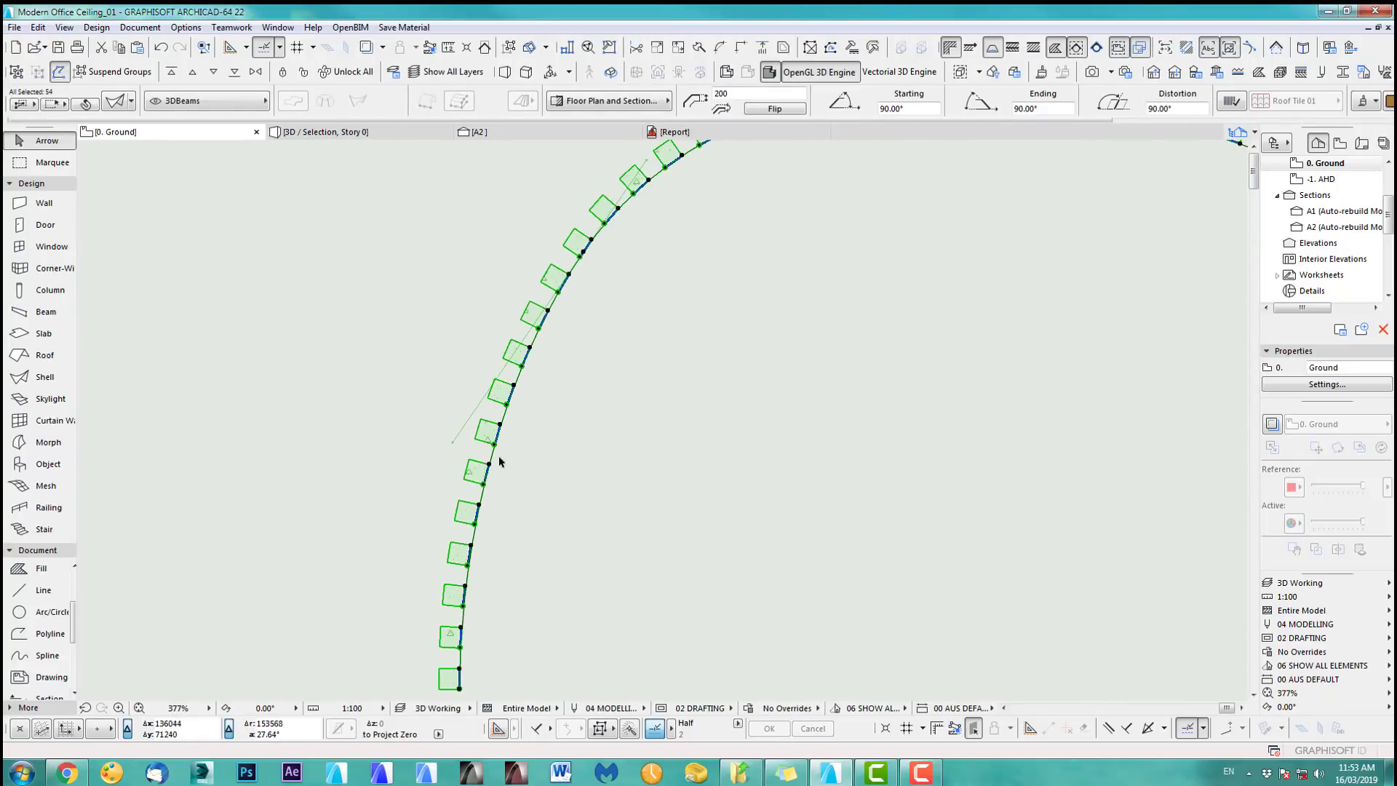
{"action": "left_click", "coordinate": [495, 457]}
{"action": "scroll", "coordinate": [598, 508], "scroll_direction": "down", "scroll_amount": 10}
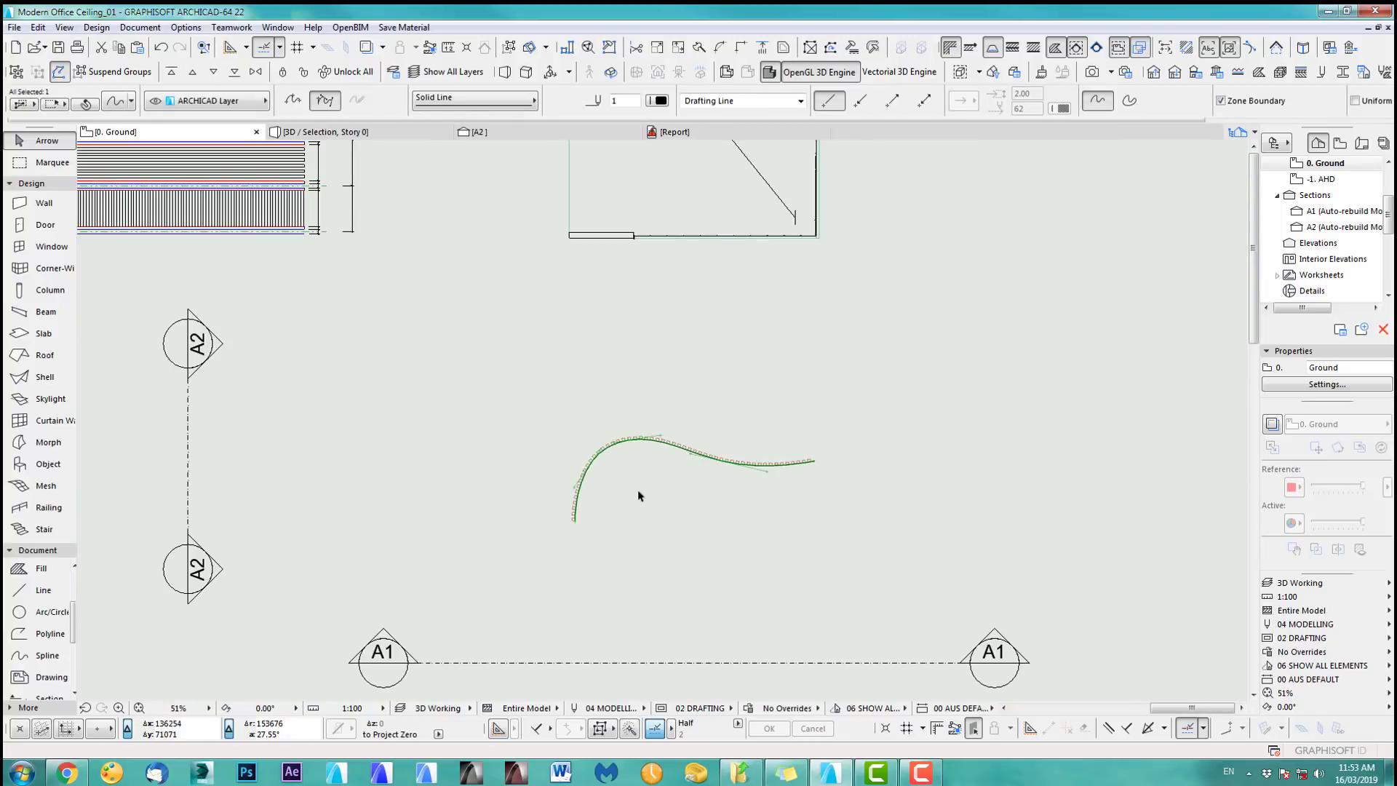
{"action": "left_click_drag", "start_coordinate": [669, 535], "coordinate": [684, 400]}
{"action": "left_click", "coordinate": [589, 493]}
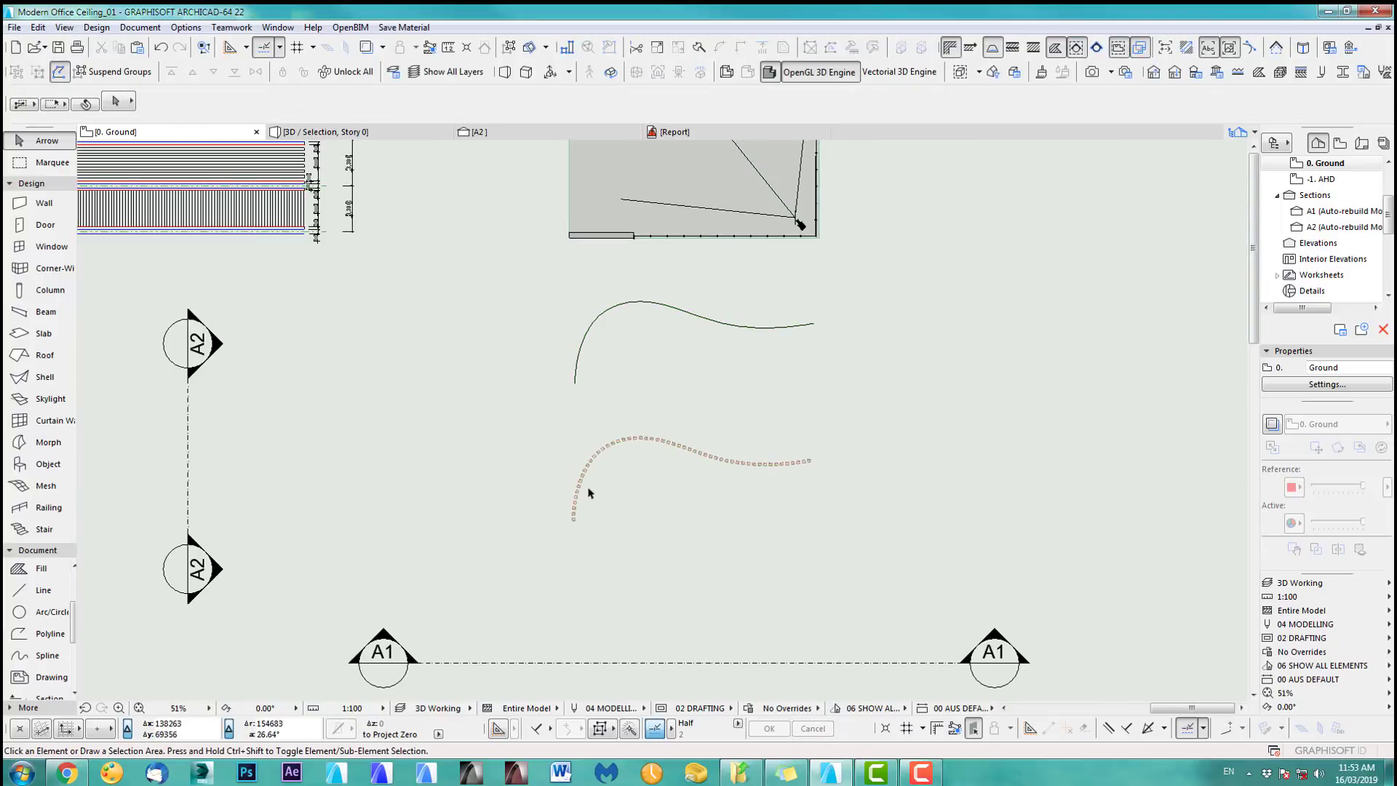
- Group all the battens on the ground floor plan and open section A2 with the current view settings
{"action": "left_click_drag", "start_coordinate": [539, 421], "coordinate": [870, 551]}
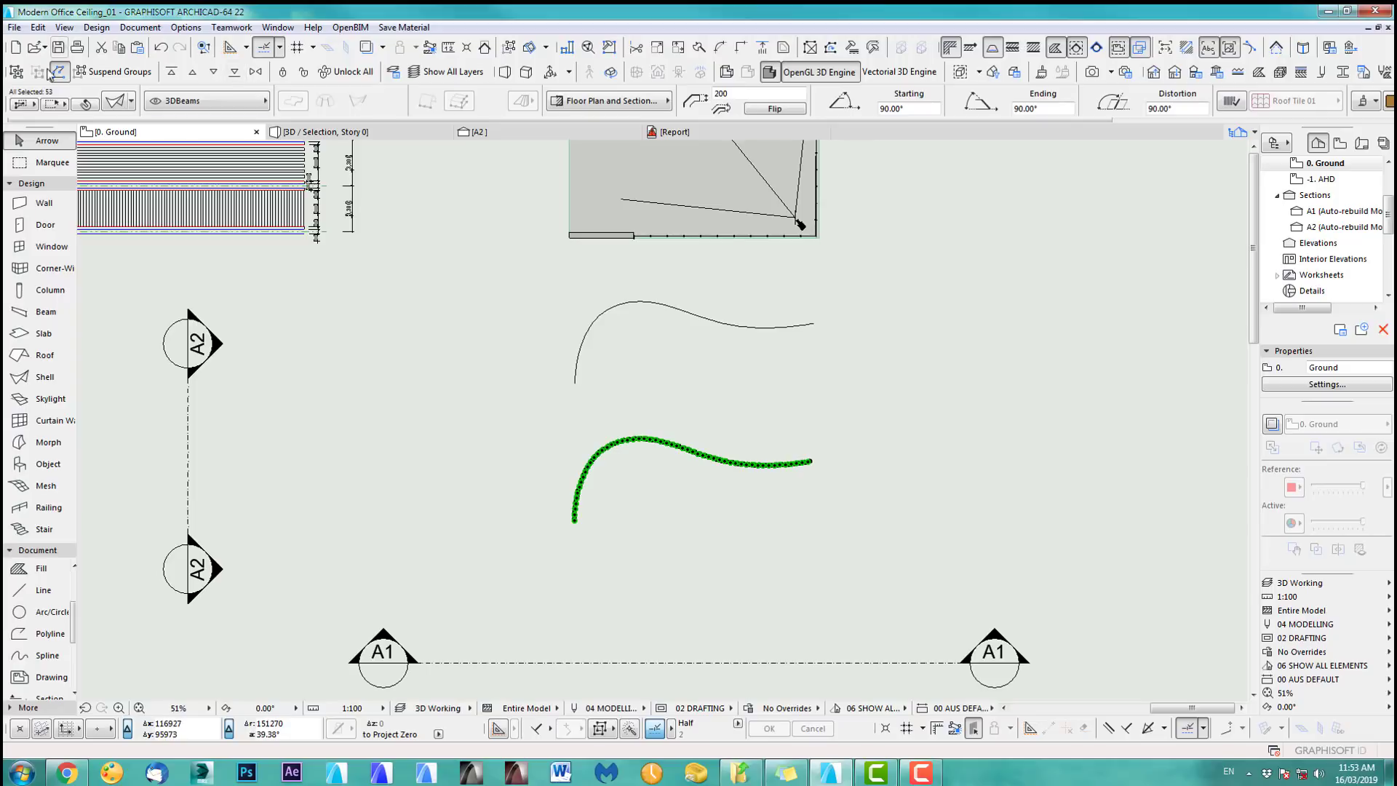
{"action": "left_click", "coordinate": [25, 72]}
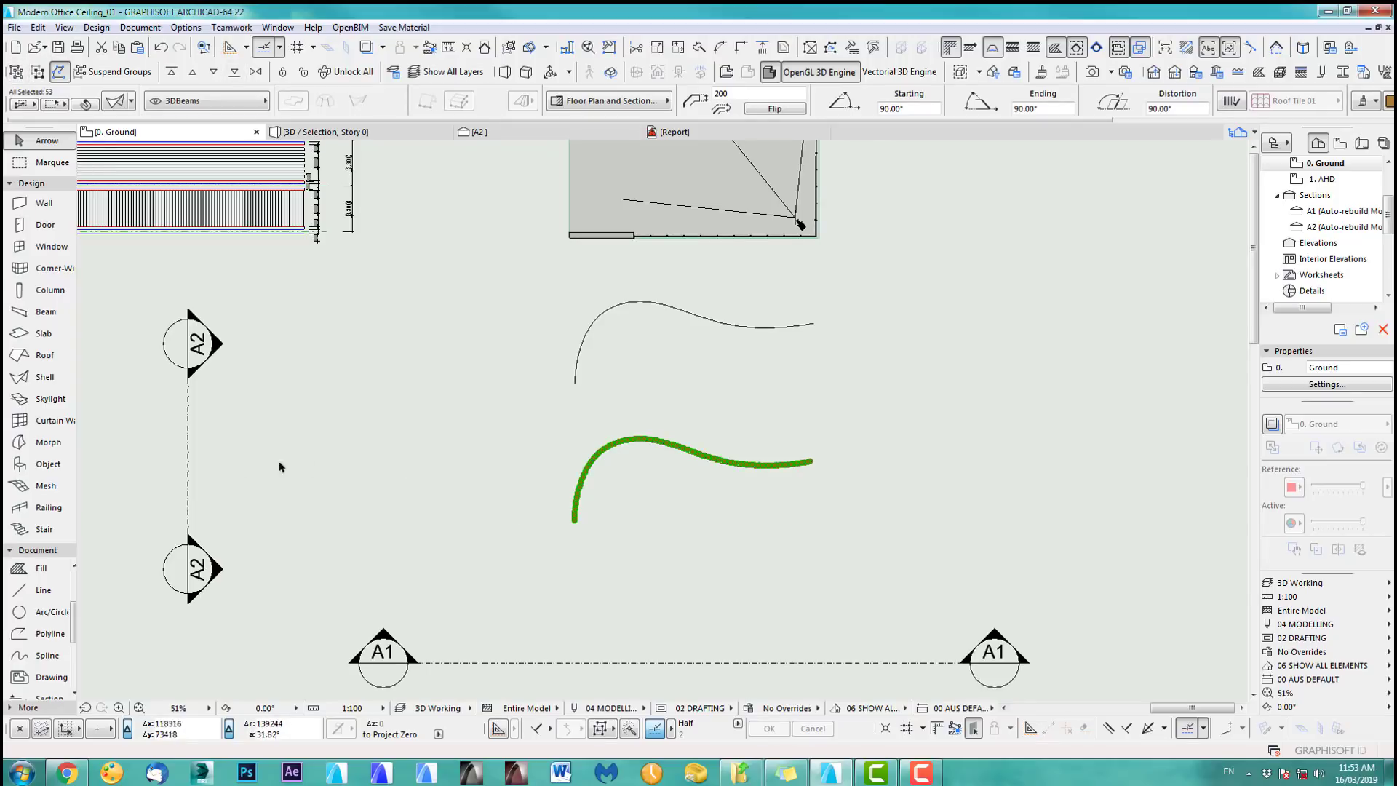
{"action": "left_click", "coordinate": [191, 464]}
{"action": "right_click", "coordinate": [191, 464]}
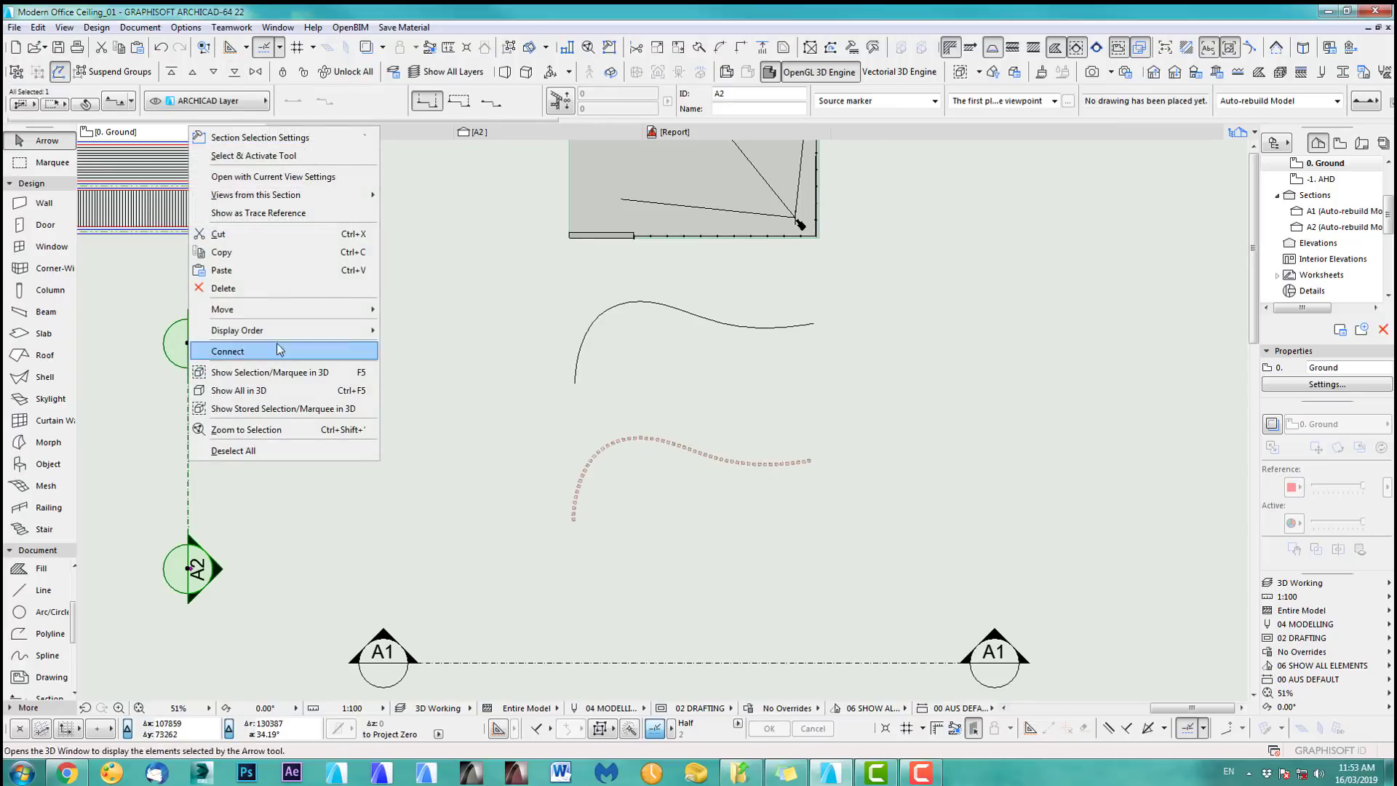
{"action": "left_click", "coordinate": [284, 179]}
- Rotate all the grouped battens 90° clockwise in section A2 about the lower corner of their outermost batten
{"action": "left_click_drag", "start_coordinate": [515, 357], "coordinate": [853, 541]}
{"action": "key", "text": "ctrl+e"}
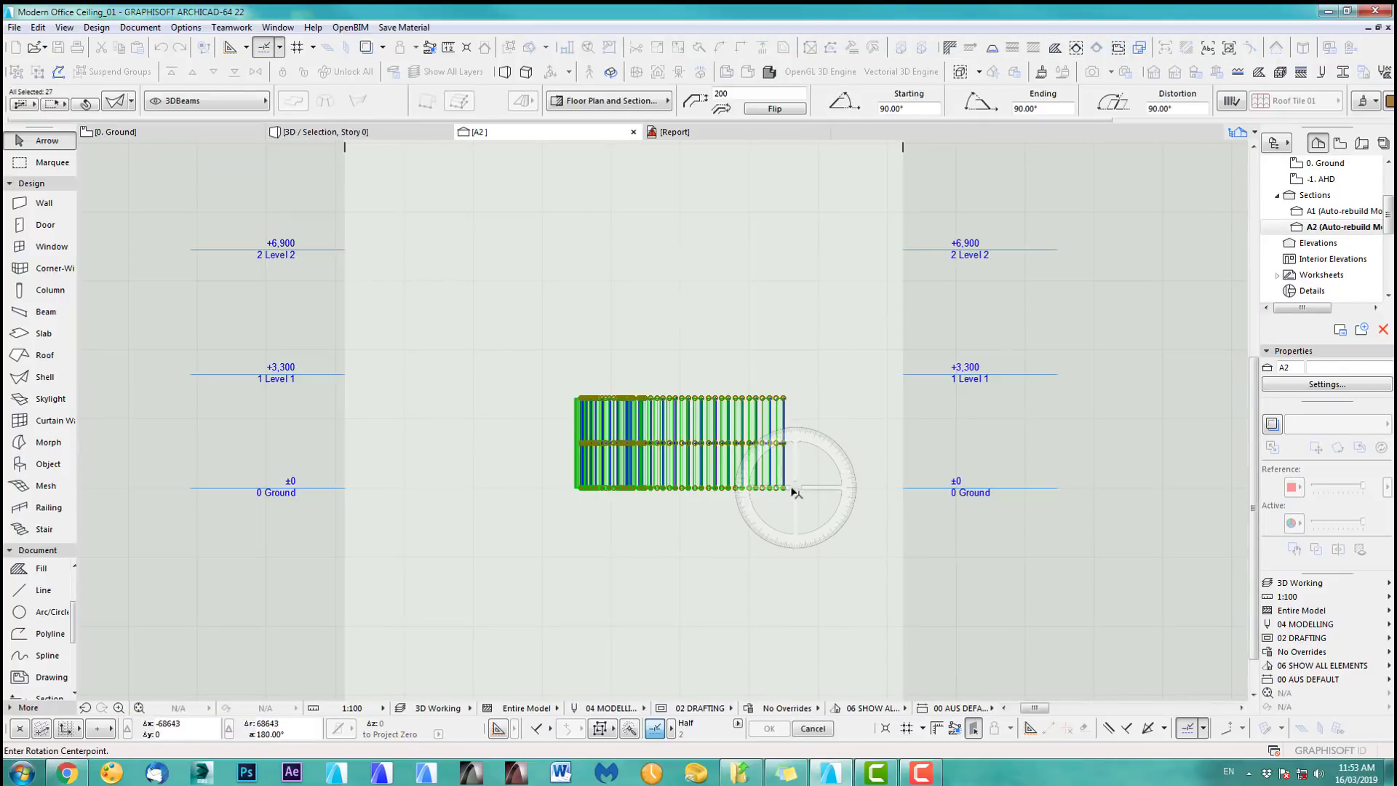
{"action": "left_click", "coordinate": [783, 487]}
{"action": "left_click", "coordinate": [785, 398]}
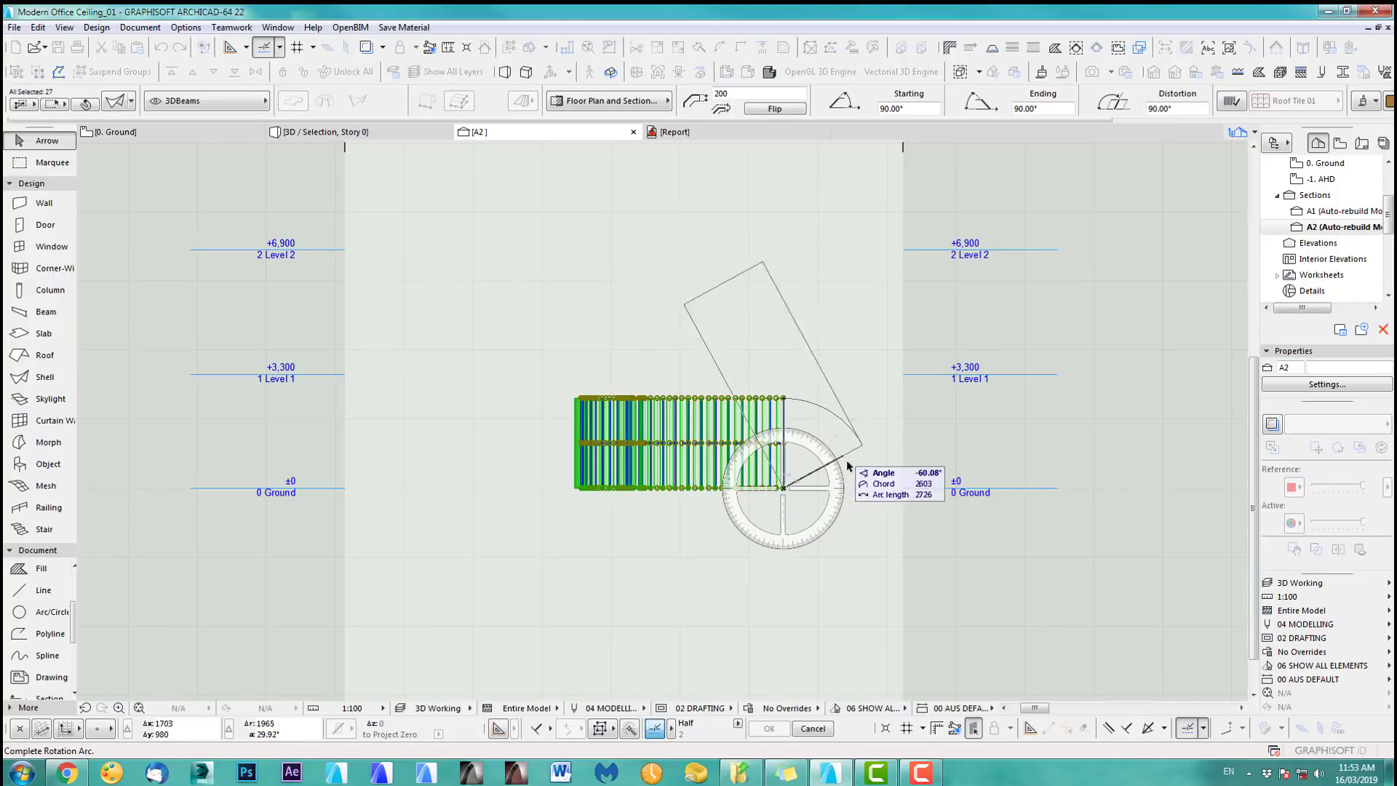
{"action": "left_click", "coordinate": [864, 493]}
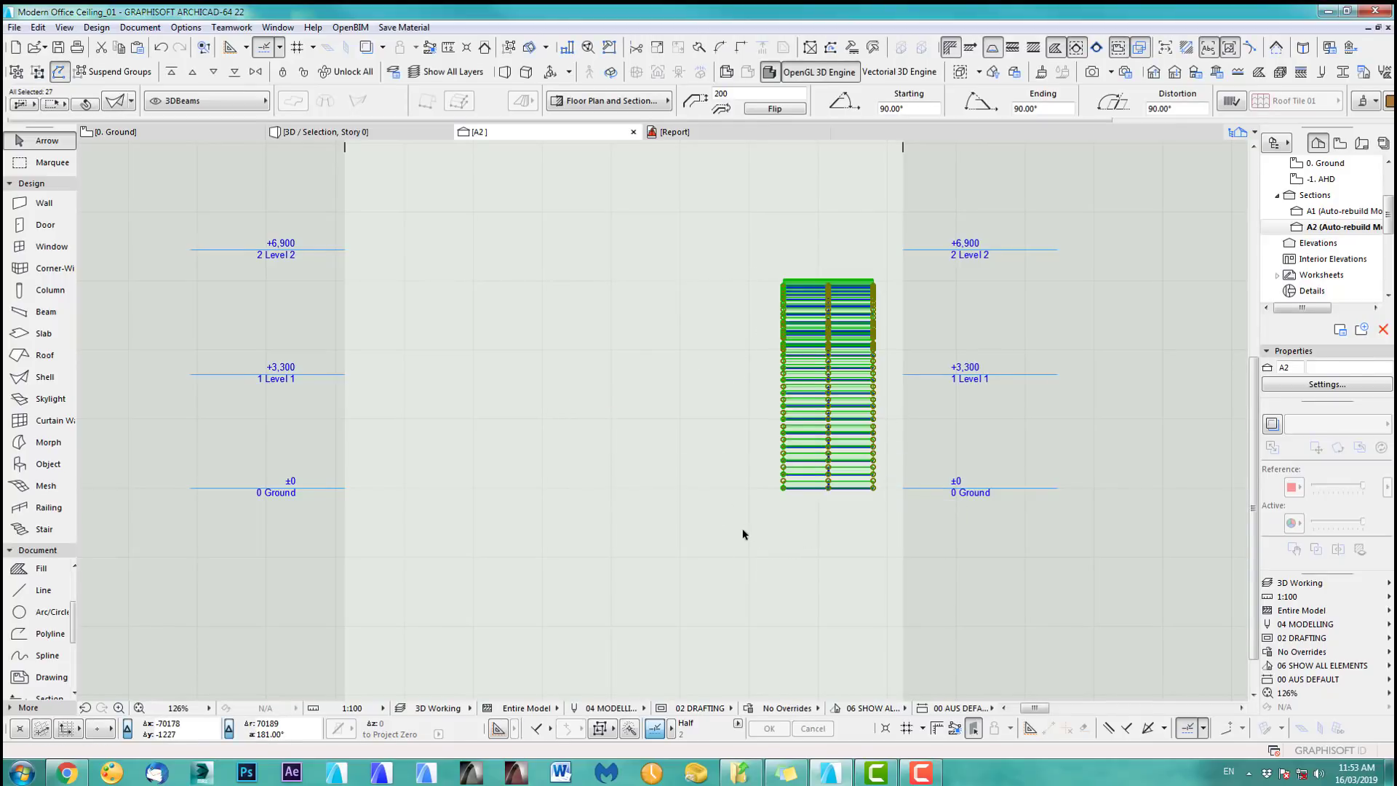
- Move the rotated batten group on the ground floor plan beside the lower panel of the drafted elevation, level with its edges and clear of its dimensions
{"action": "key", "text": "F2"}
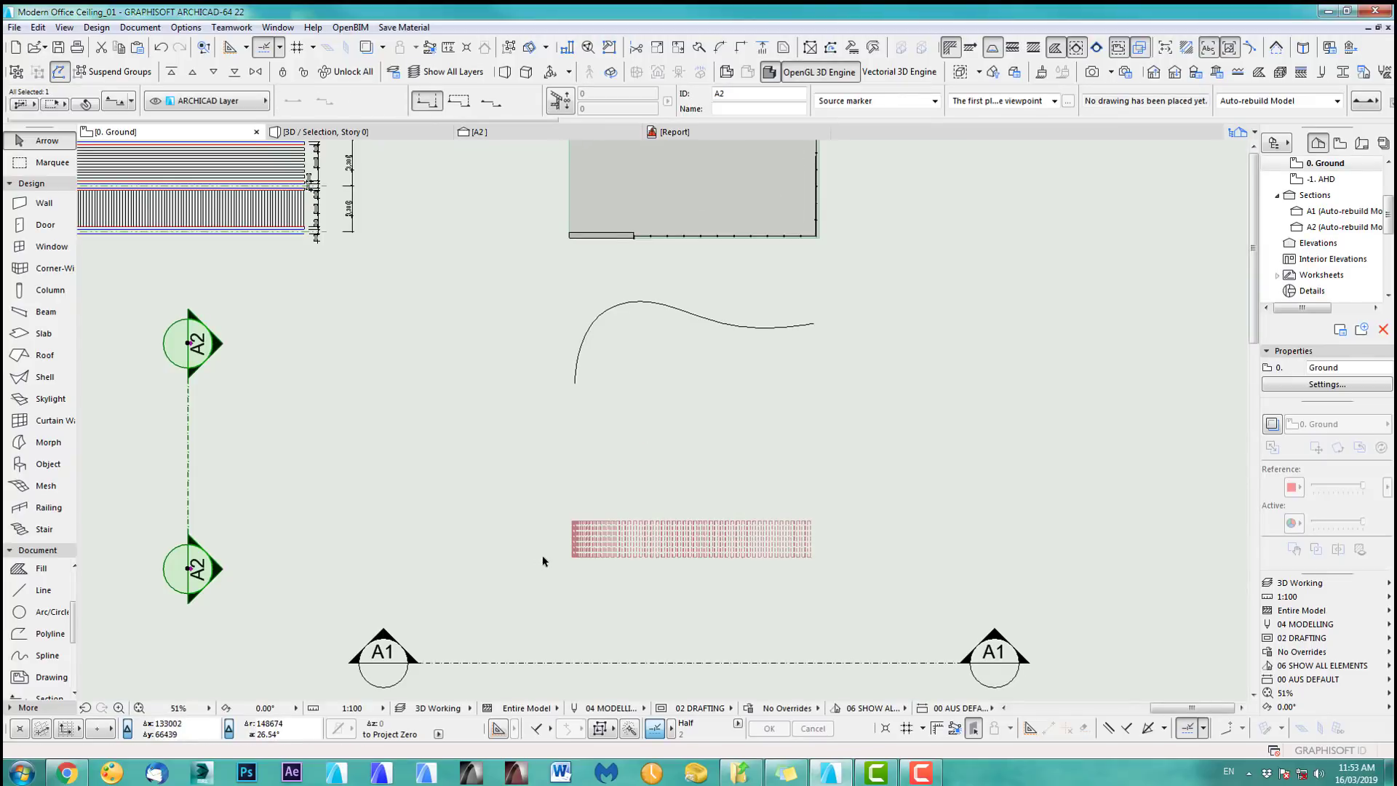
{"action": "middle_click_drag", "start_coordinate": [553, 571], "coordinate": [680, 593]}
{"action": "left_click", "coordinate": [698, 582]}
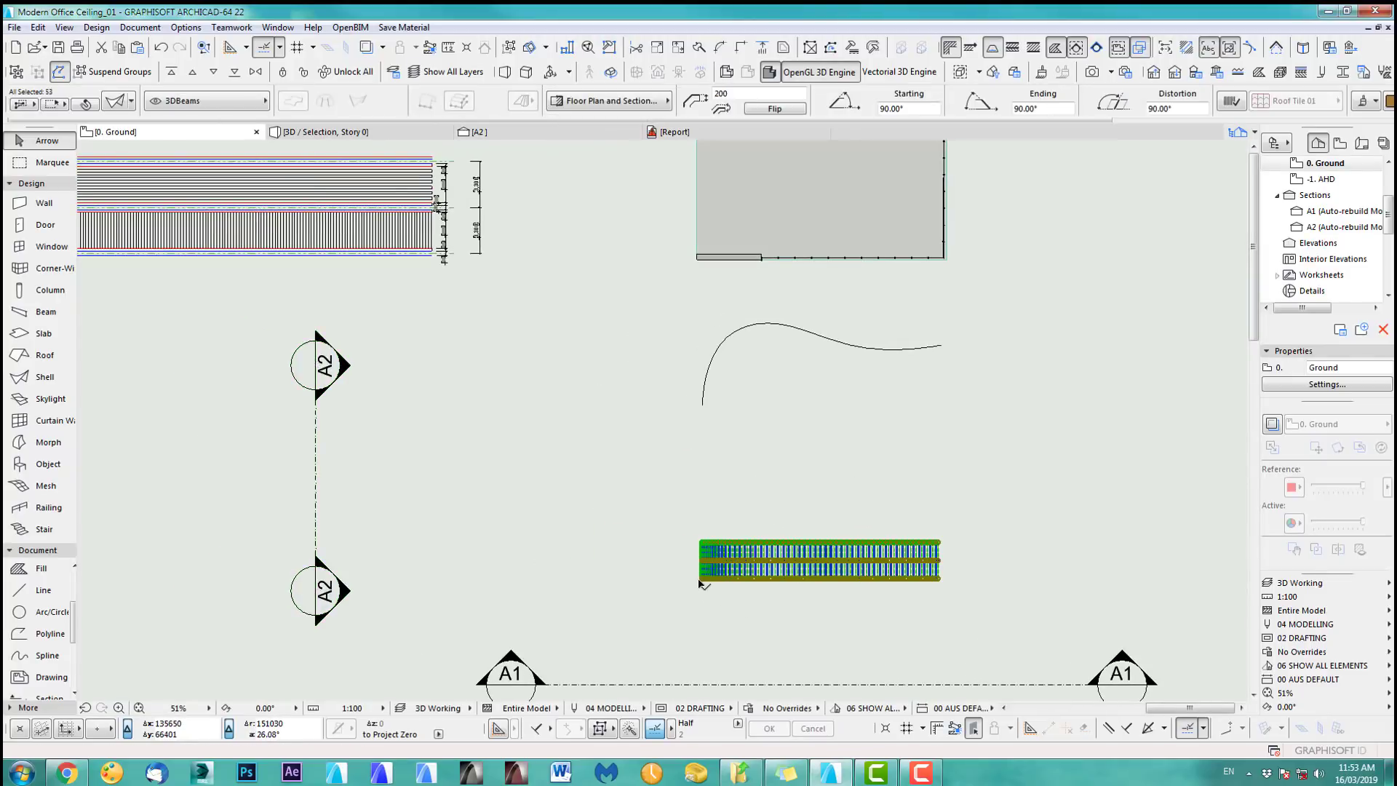
{"action": "key", "text": "ctrl+d"}
{"action": "left_click", "coordinate": [698, 581]}
{"action": "scroll", "coordinate": [448, 240], "scroll_direction": "up", "scroll_amount": 6}
{"action": "scroll", "coordinate": [449, 240], "scroll_direction": "up", "scroll_amount": 3}
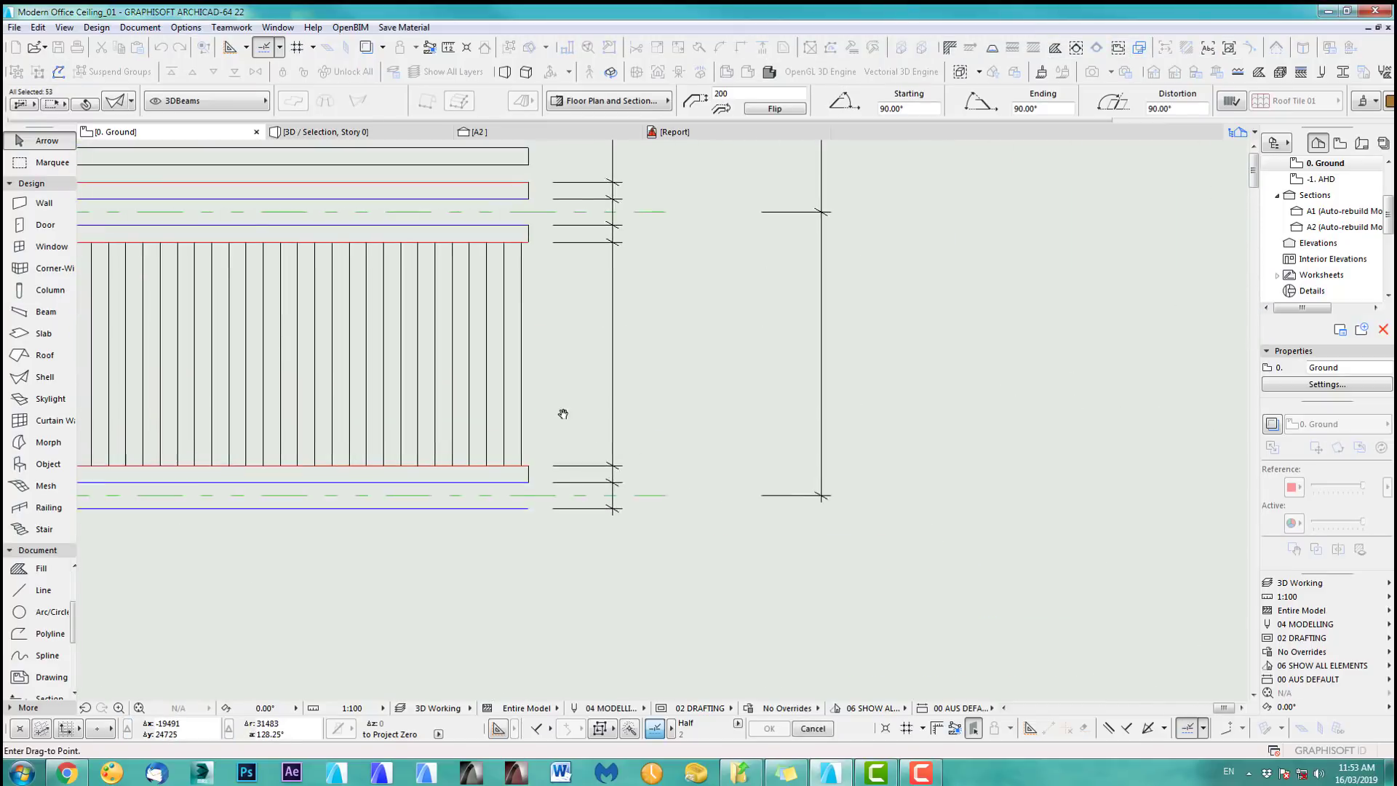
{"action": "scroll", "coordinate": [531, 475], "scroll_direction": "down", "scroll_amount": 5}
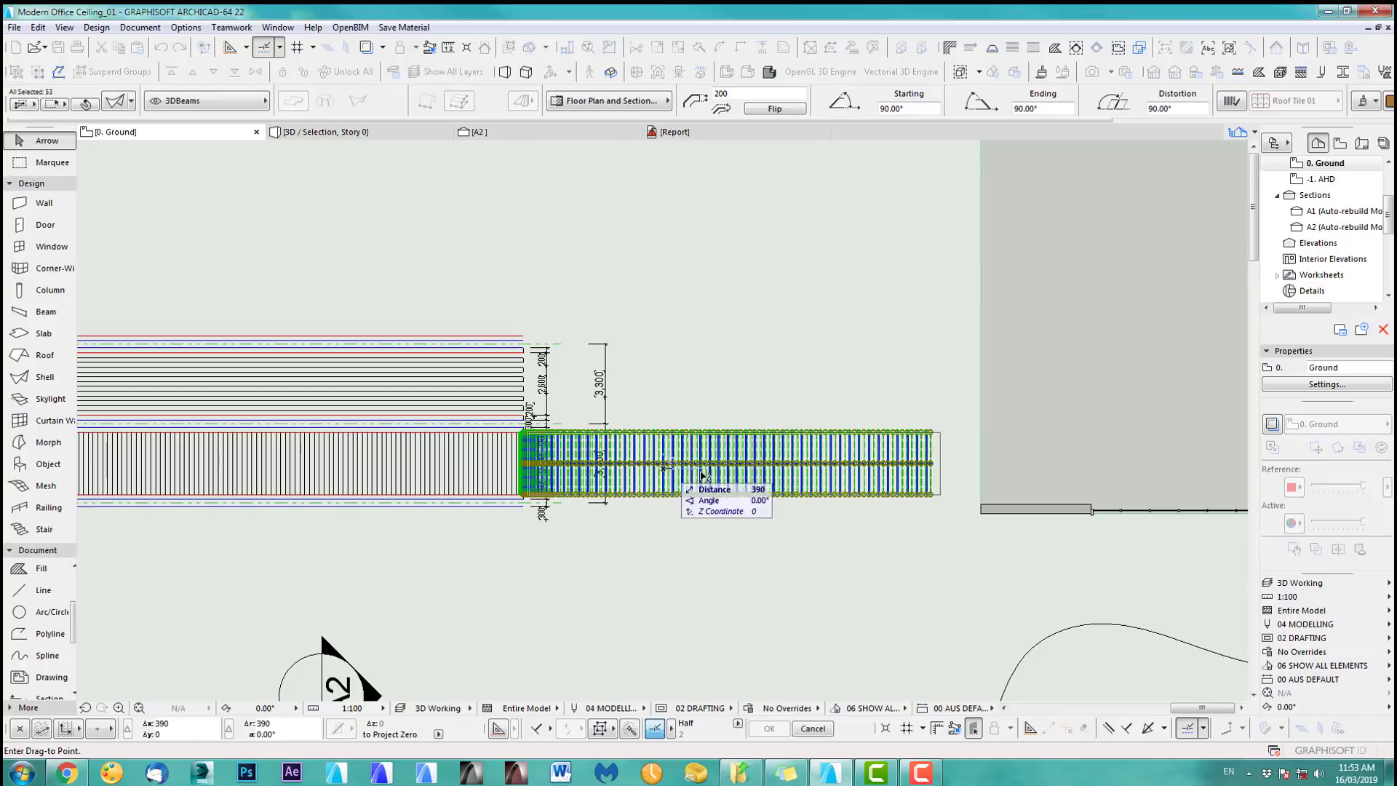
{"action": "left_click", "coordinate": [785, 473]}
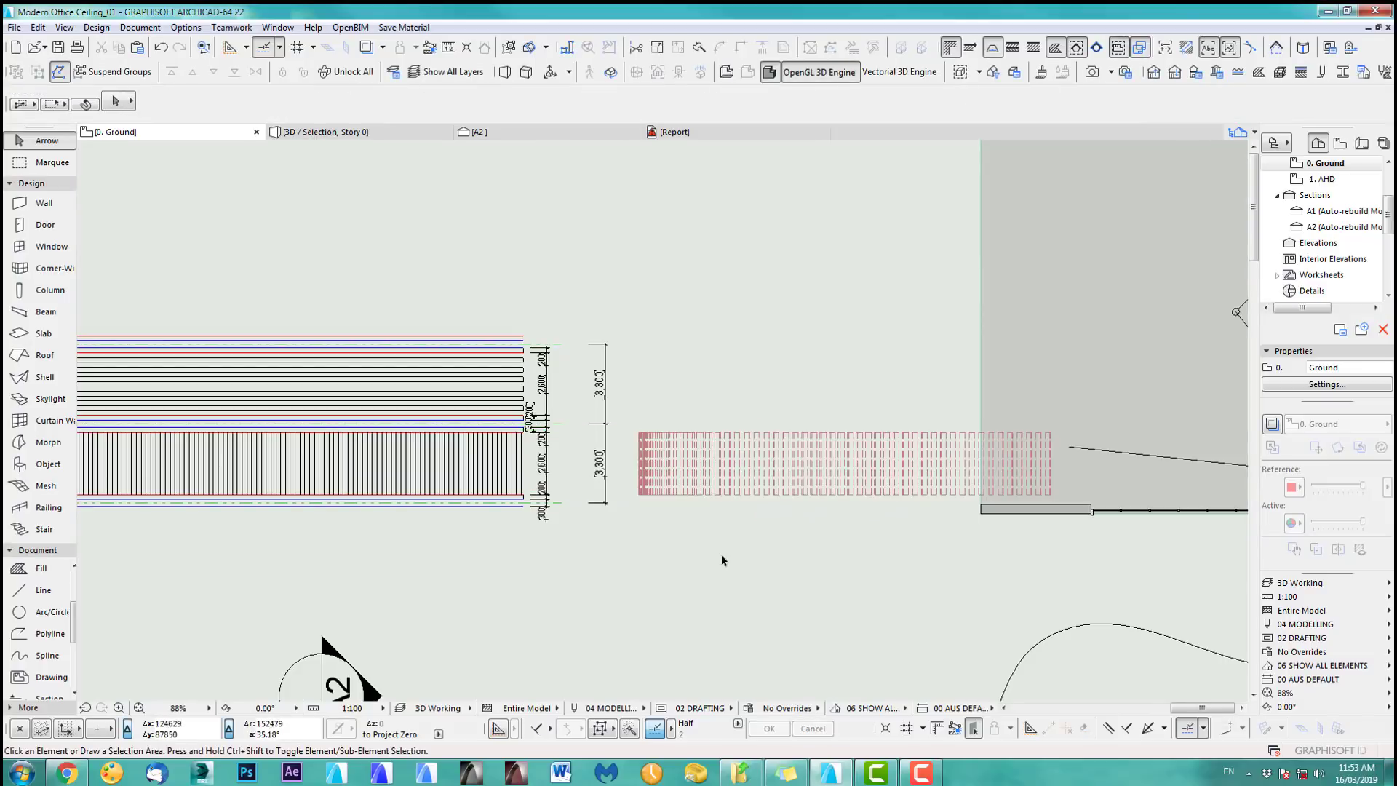
- Create an extruded shell with the Shell tool by tracing the whole spline as its profile and entering an extrusion length
{"action": "middle_click_drag", "start_coordinate": [718, 568], "coordinate": [666, 514]}
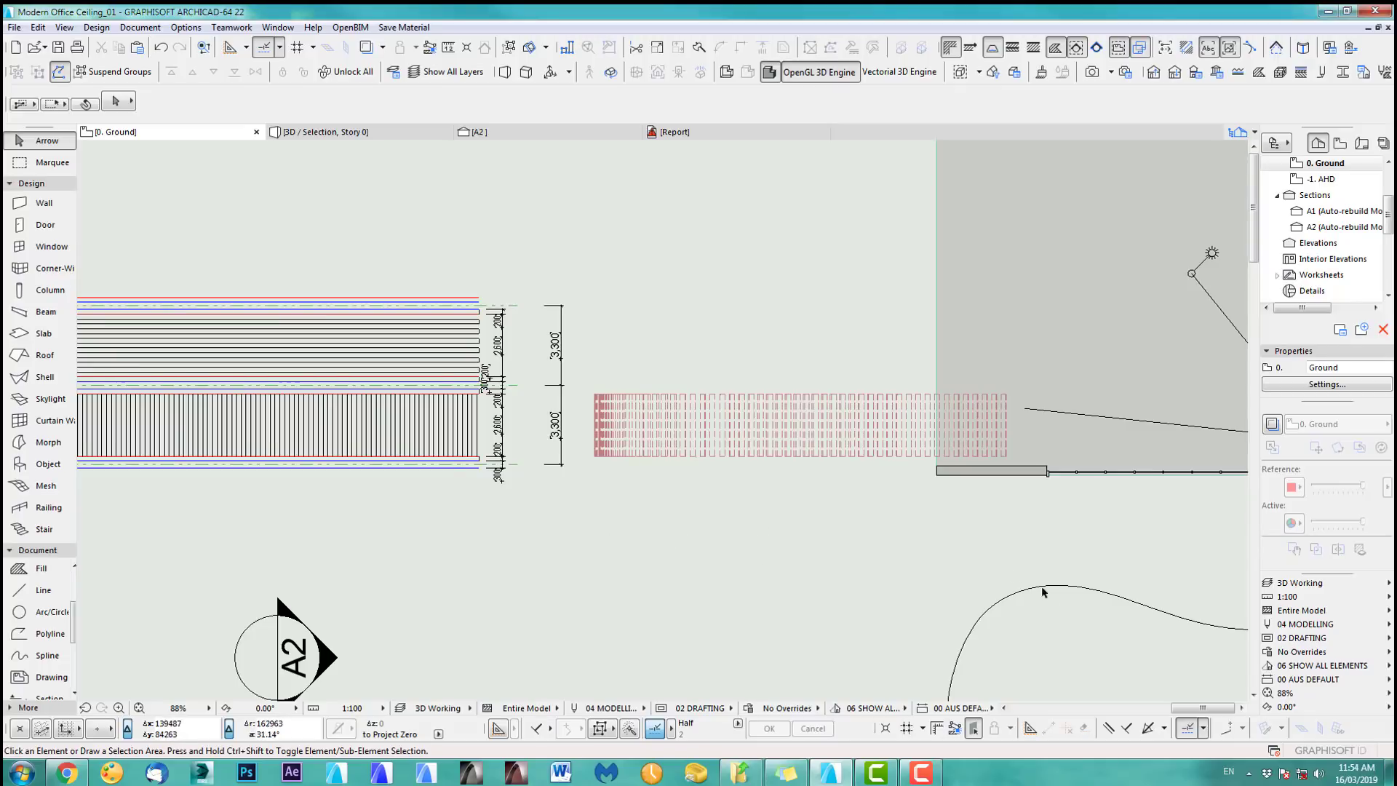
{"action": "middle_click_drag", "start_coordinate": [1038, 615], "coordinate": [824, 463]}
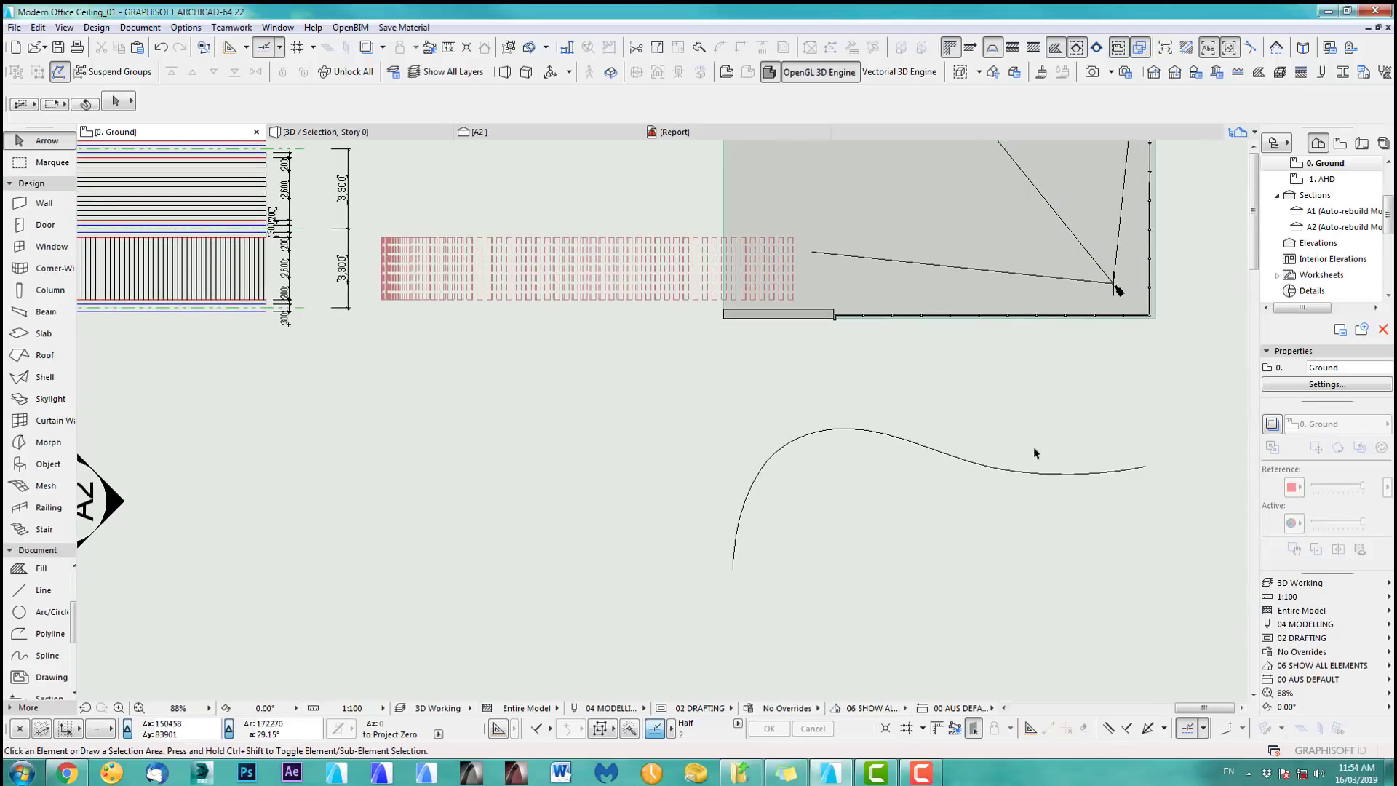
{"action": "middle_click_drag", "start_coordinate": [560, 451], "coordinate": [680, 490]}
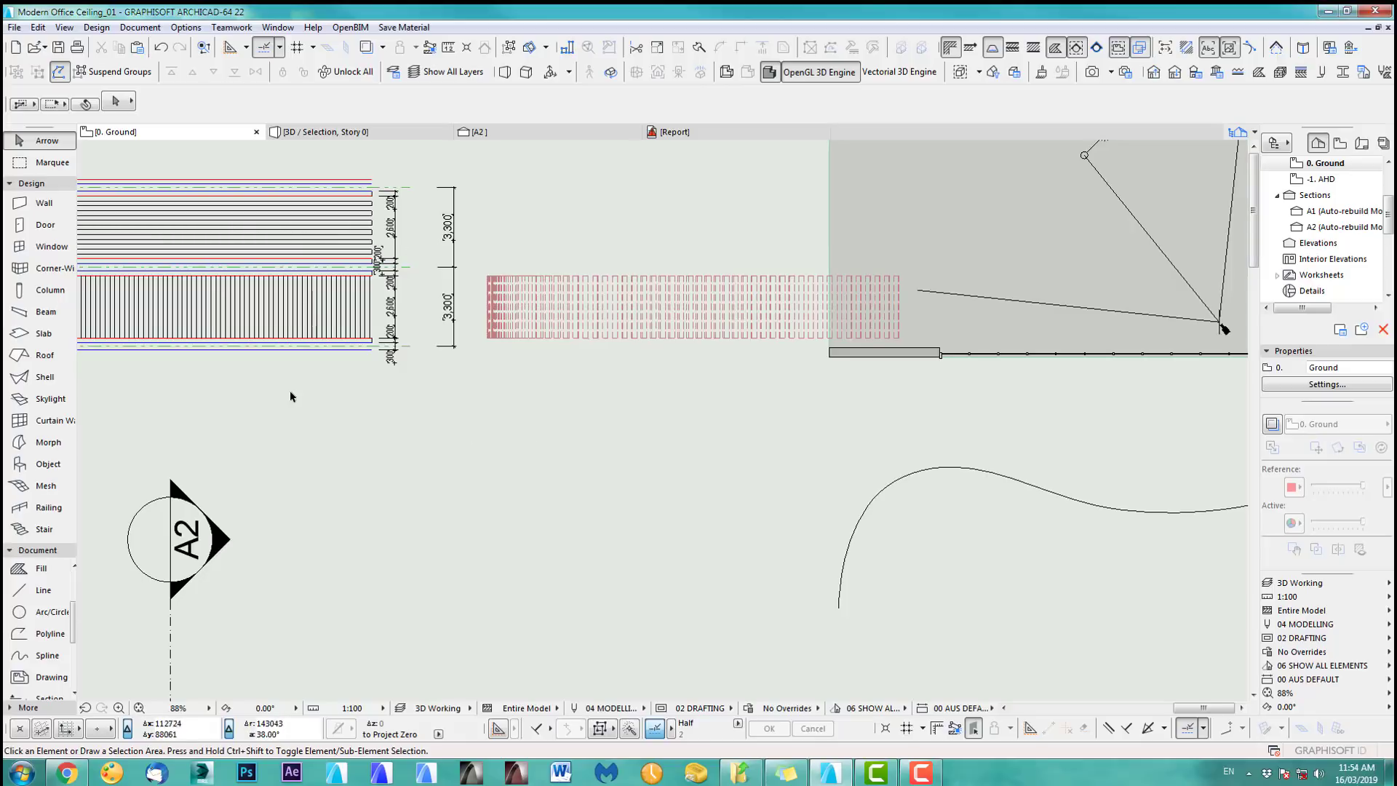
{"action": "left_click", "coordinate": [44, 376]}
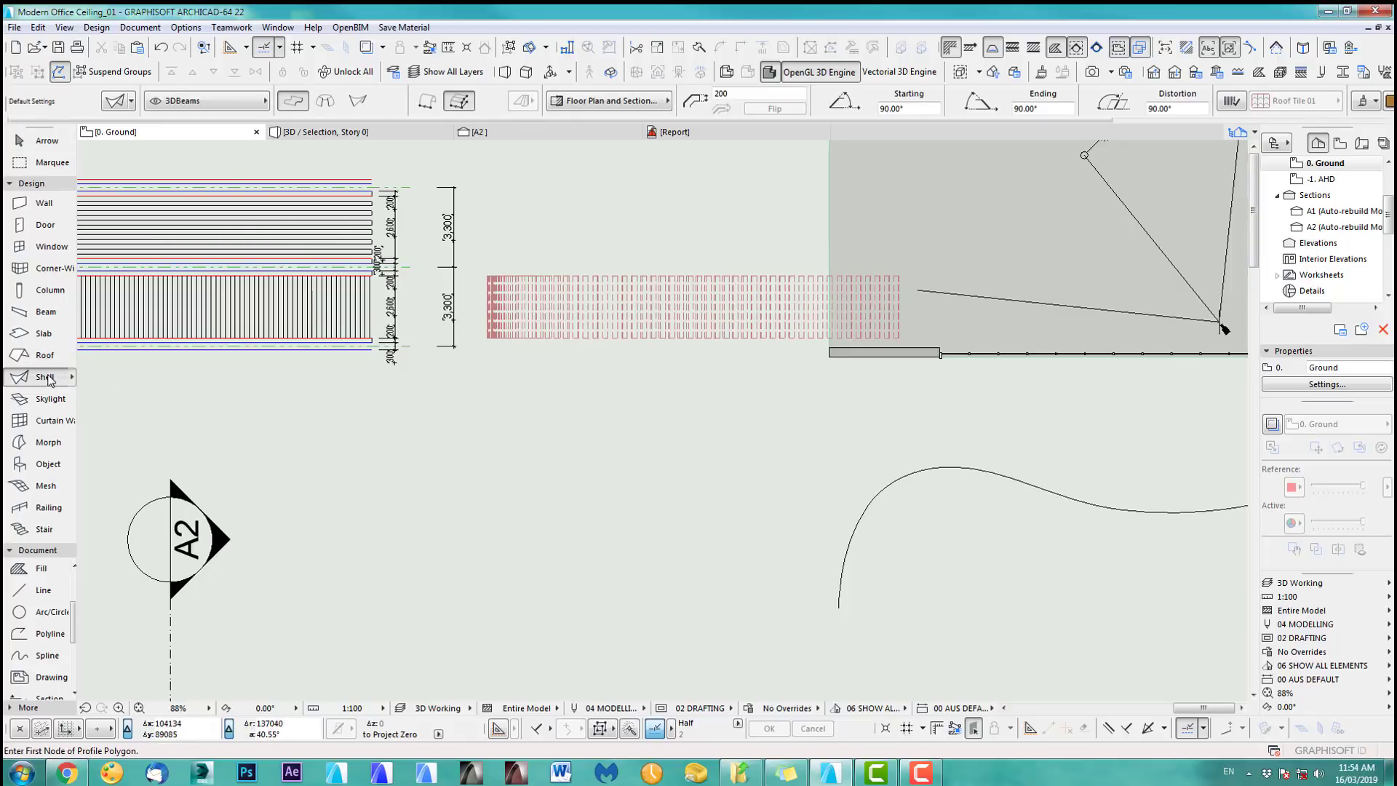
{"action": "scroll", "coordinate": [764, 445], "scroll_direction": "down", "scroll_amount": 2}
{"action": "middle_click_drag", "start_coordinate": [668, 512], "coordinate": [695, 489]}
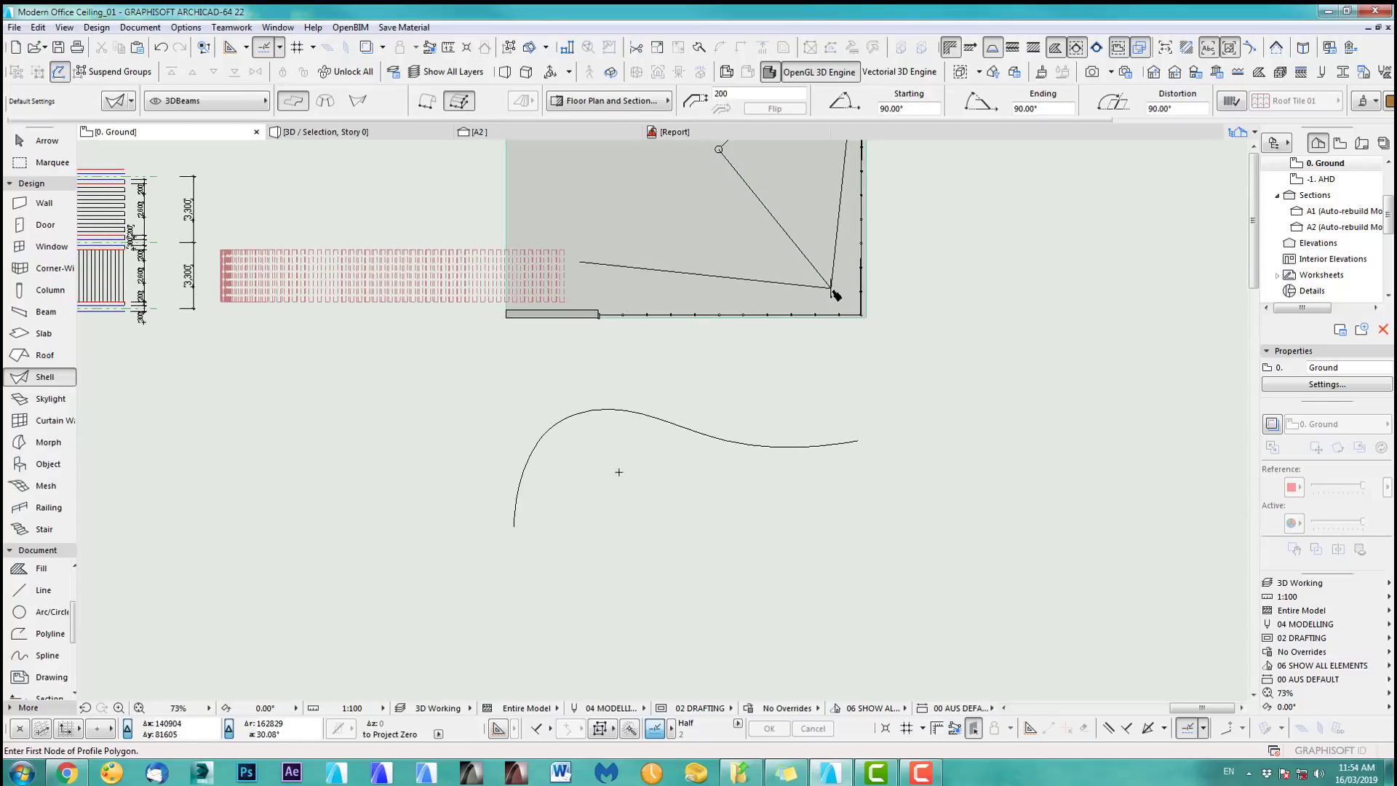
{"action": "left_click", "coordinate": [687, 426]}
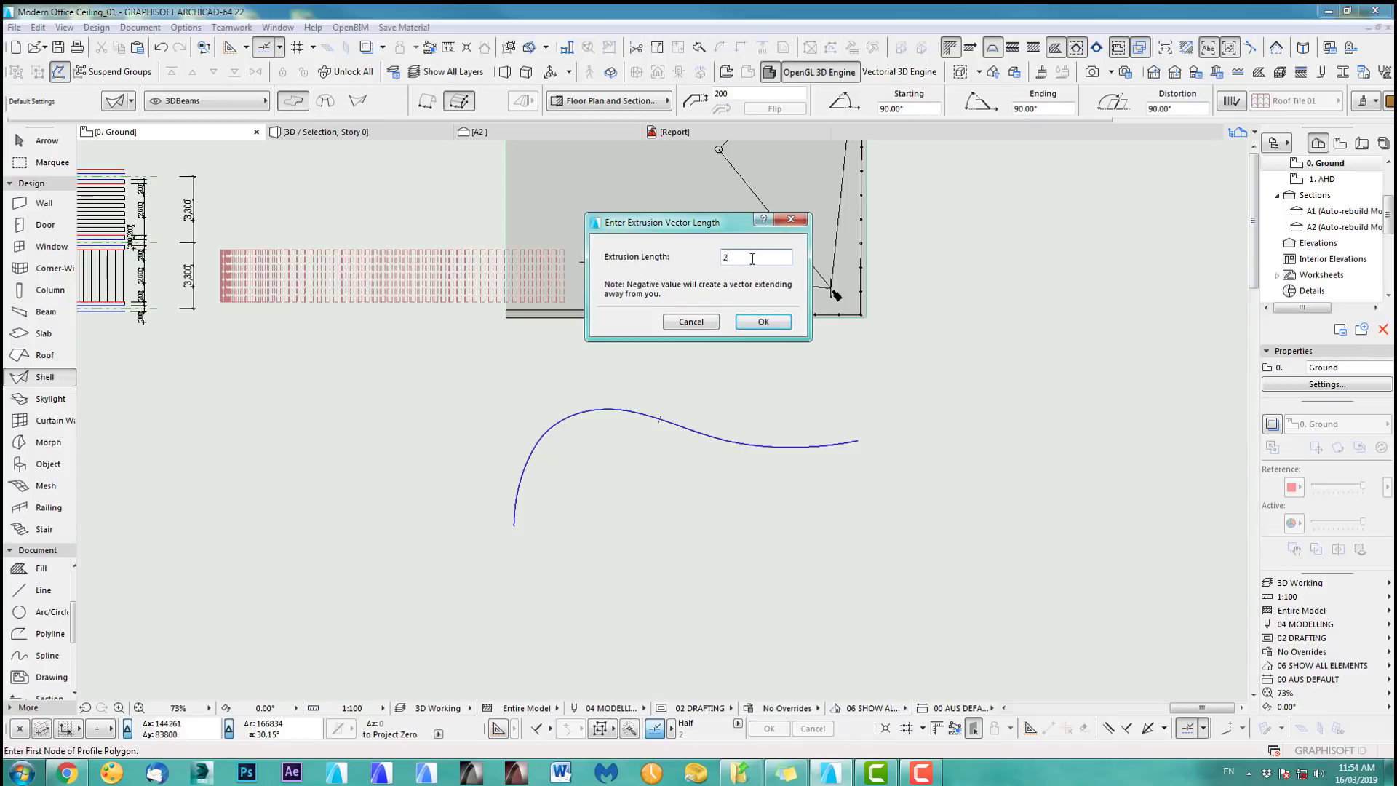
{"action": "key", "text": "Return"}
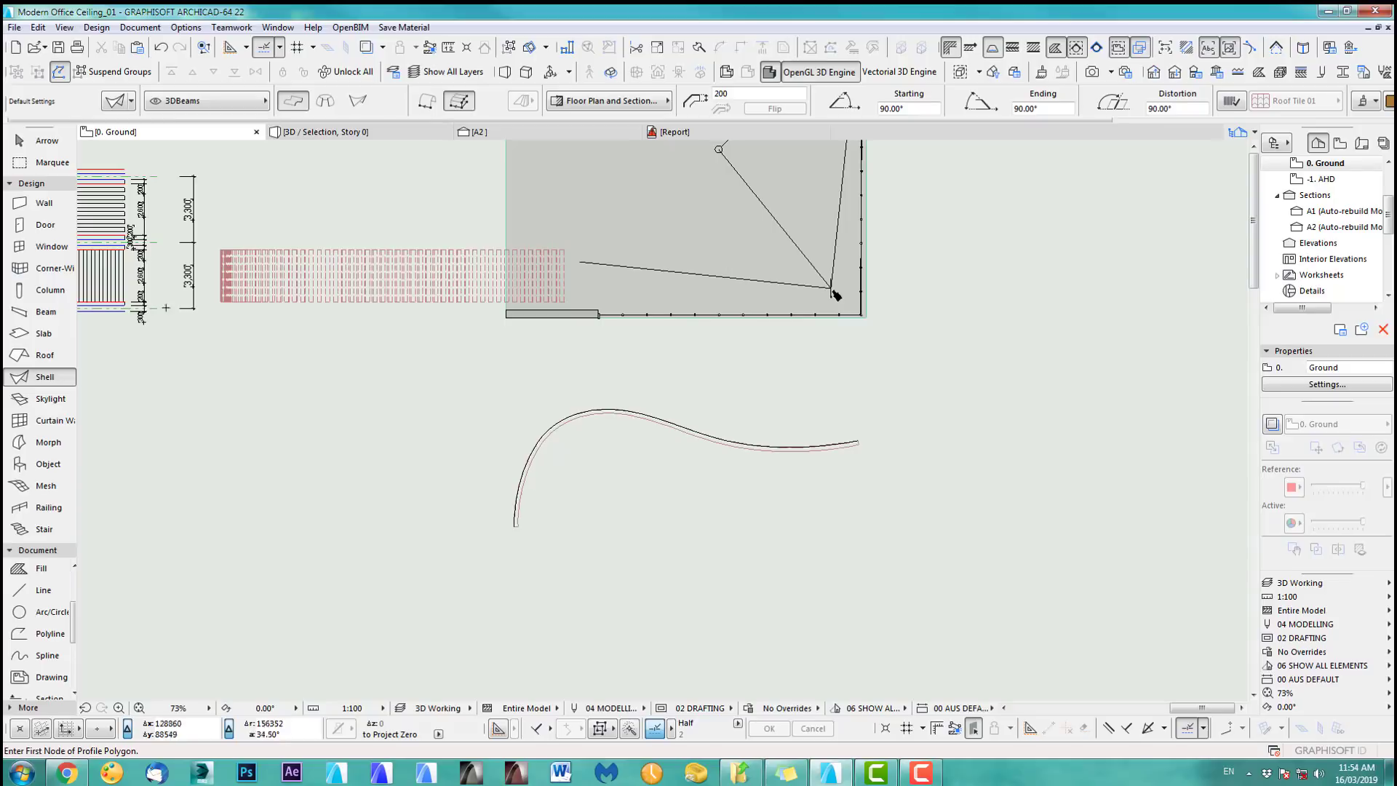
- Move the new curved shell straight down from the spline so that it lies in the view range of section line A2
{"action": "scroll", "coordinate": [425, 362], "scroll_direction": "up", "scroll_amount": 8}
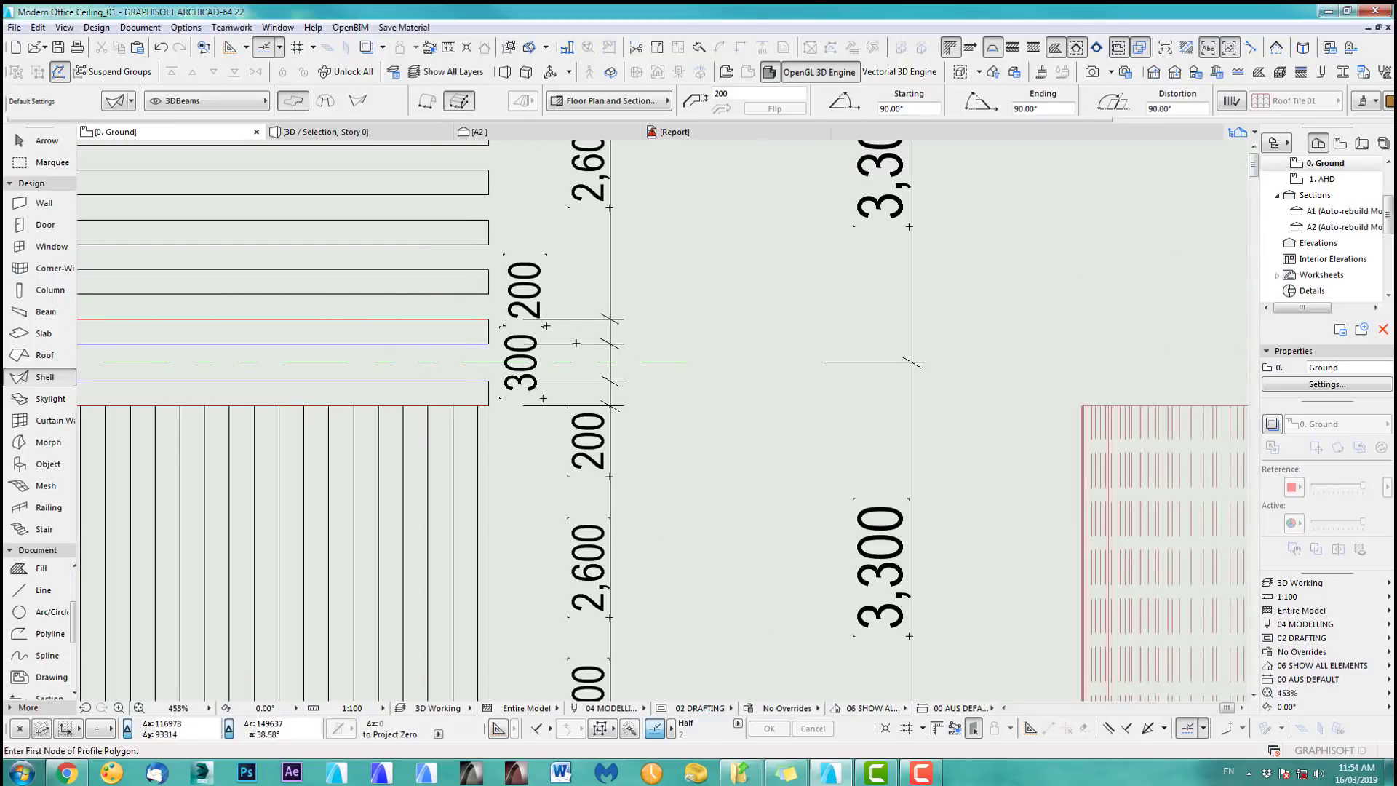
{"action": "scroll", "coordinate": [427, 310], "scroll_direction": "down", "scroll_amount": 10}
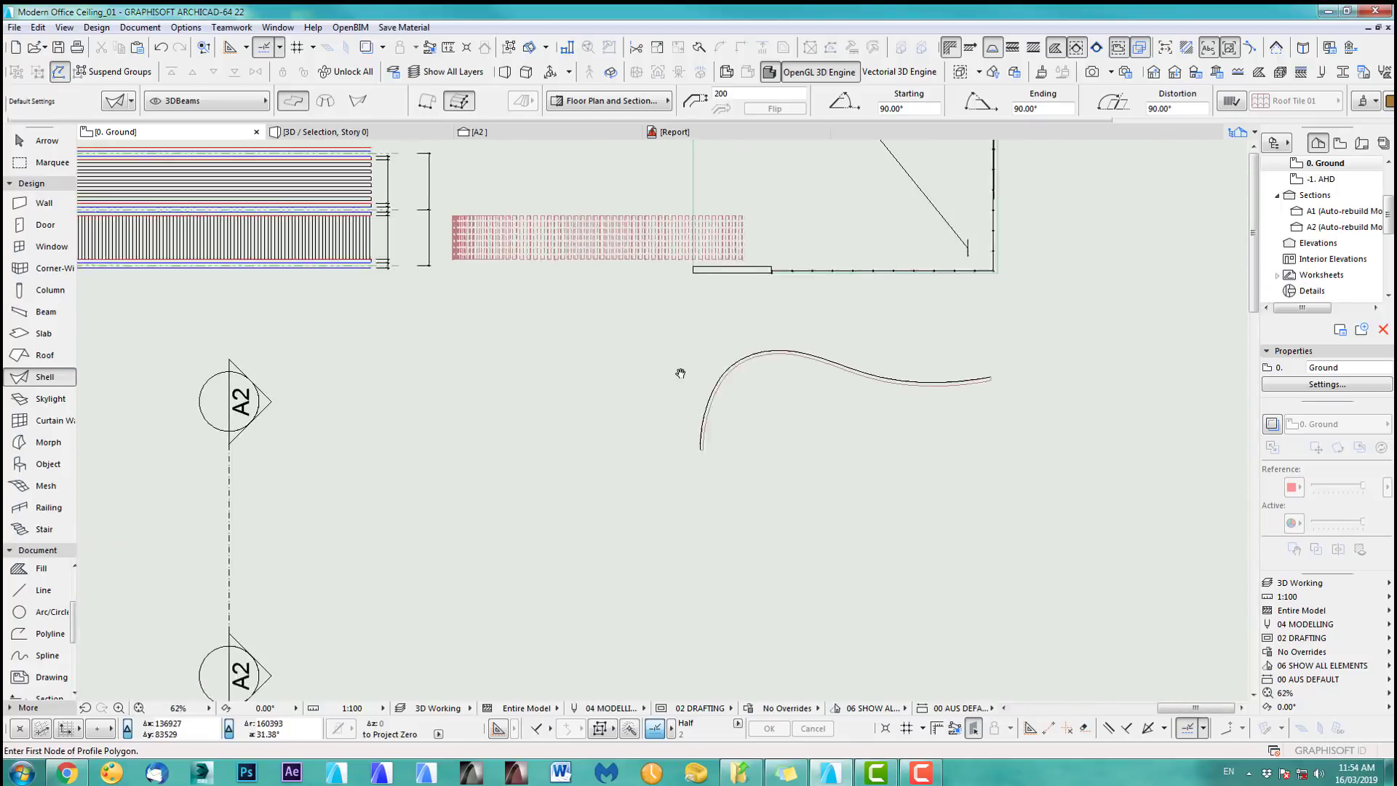
{"action": "left_click", "coordinate": [700, 364], "text": "shift"}
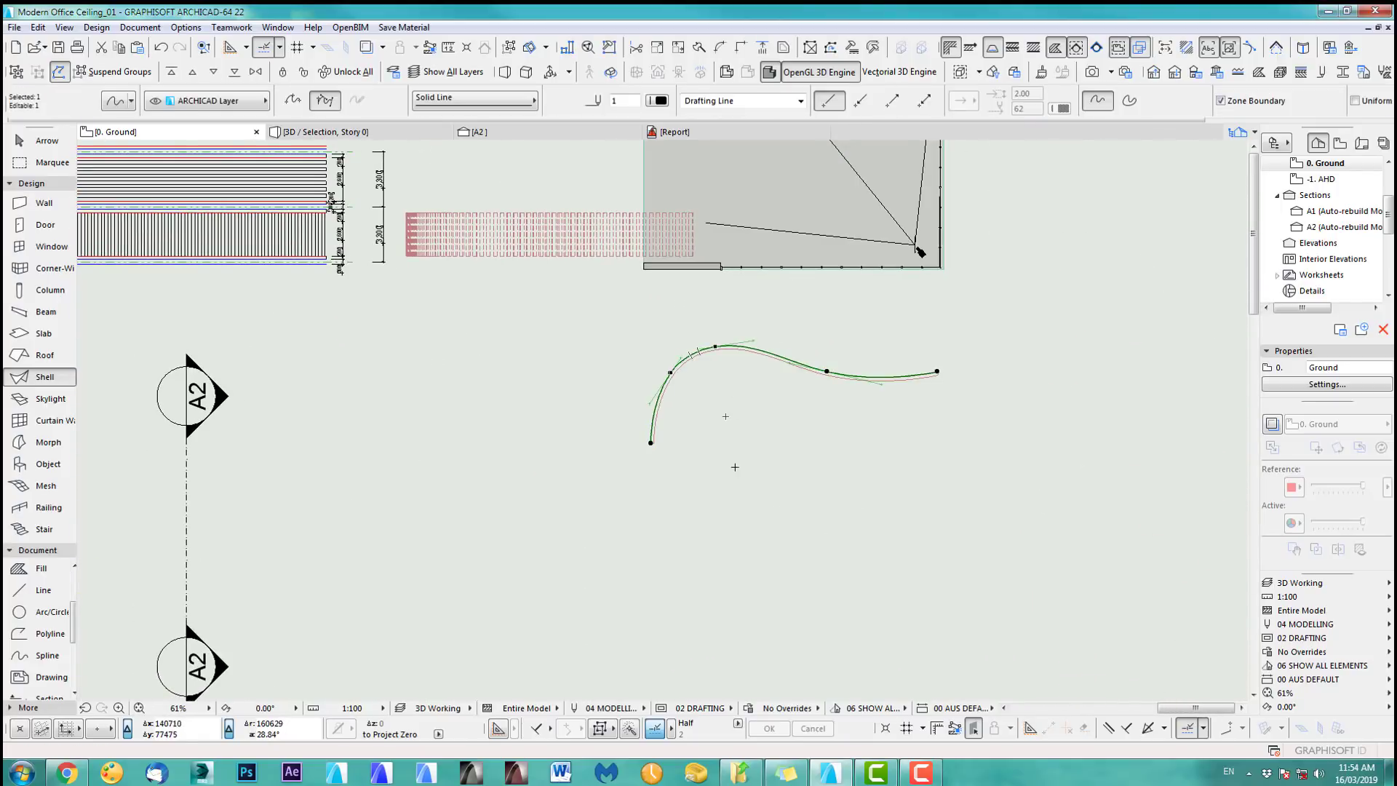
{"action": "key", "text": "Escape"}
{"action": "scroll", "coordinate": [687, 401], "scroll_direction": "up", "scroll_amount": 5}
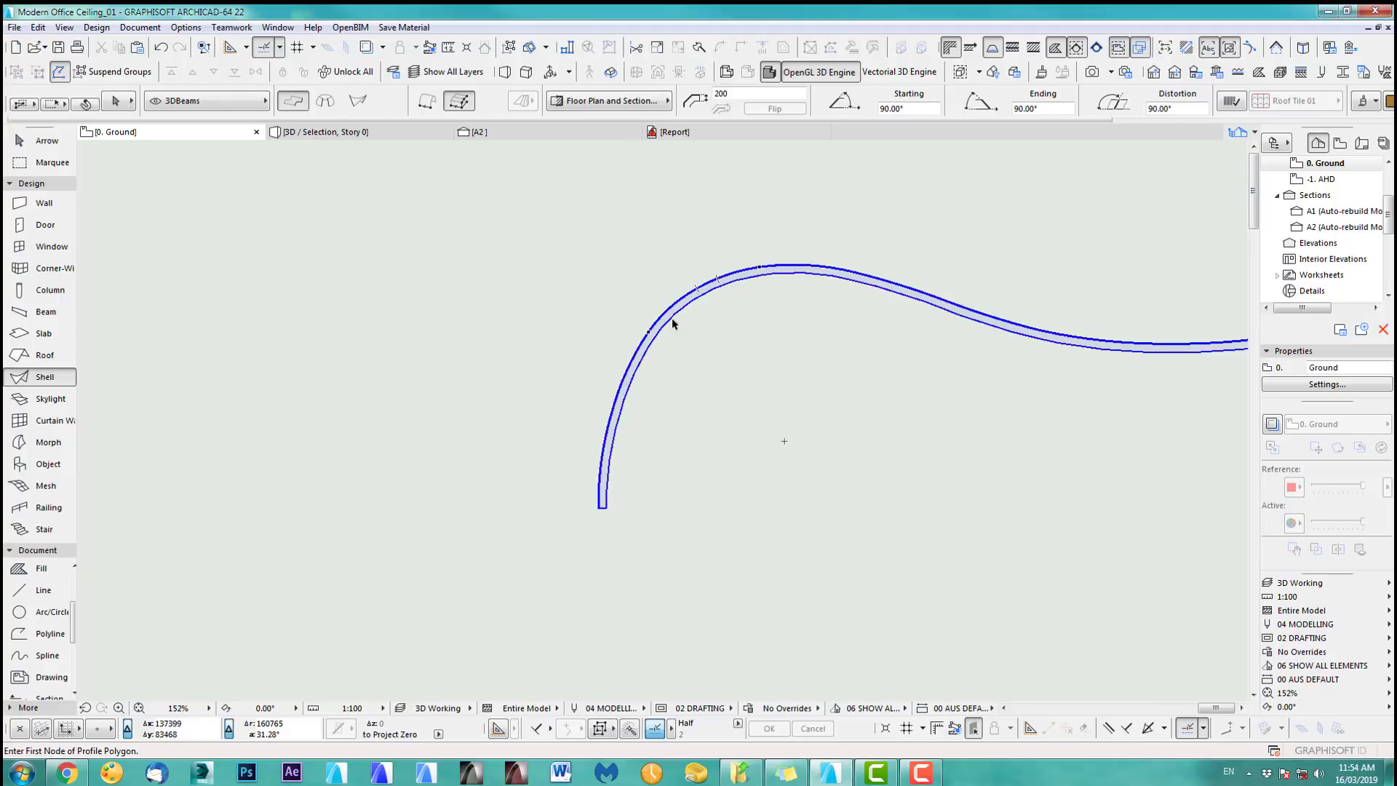
{"action": "left_click", "coordinate": [670, 318], "text": "shift"}
{"action": "scroll", "coordinate": [717, 430], "scroll_direction": "down", "scroll_amount": 8}
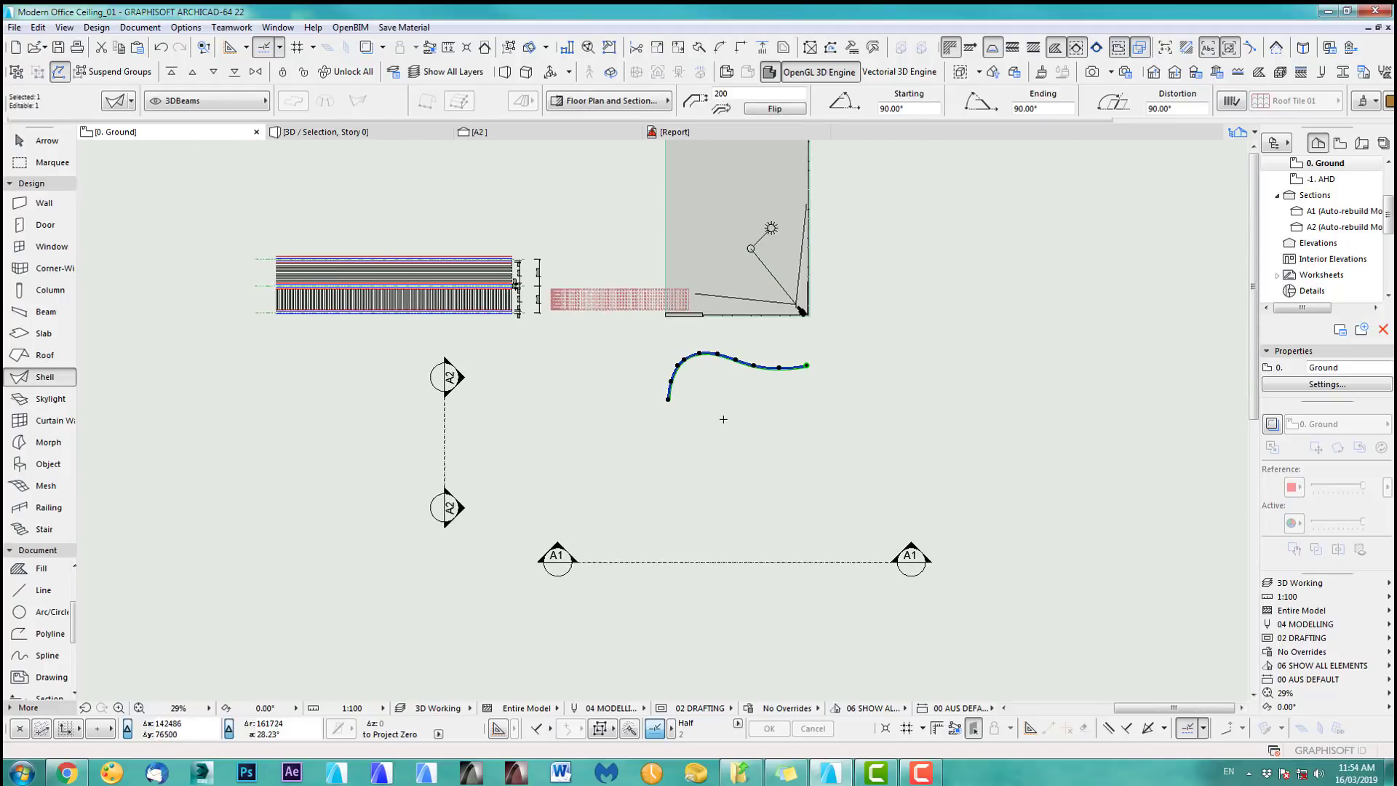
{"action": "key", "text": "ctrl+d"}
{"action": "left_click", "coordinate": [721, 394]}
{"action": "left_click", "coordinate": [719, 472]}
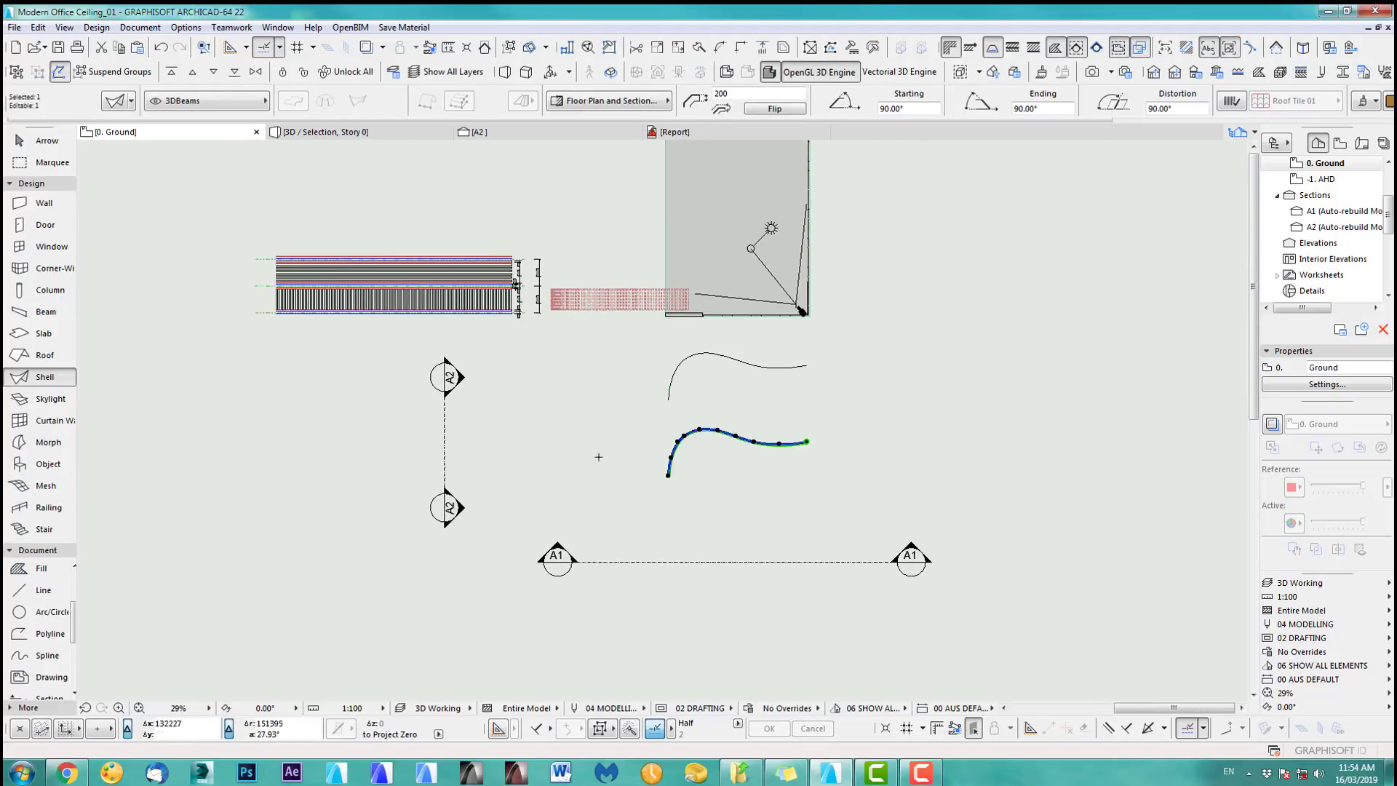
- Rotate the curved shell 90° clockwise in section A2 about the lower corner of its far end so it stands upright
{"action": "left_click", "coordinate": [506, 132]}
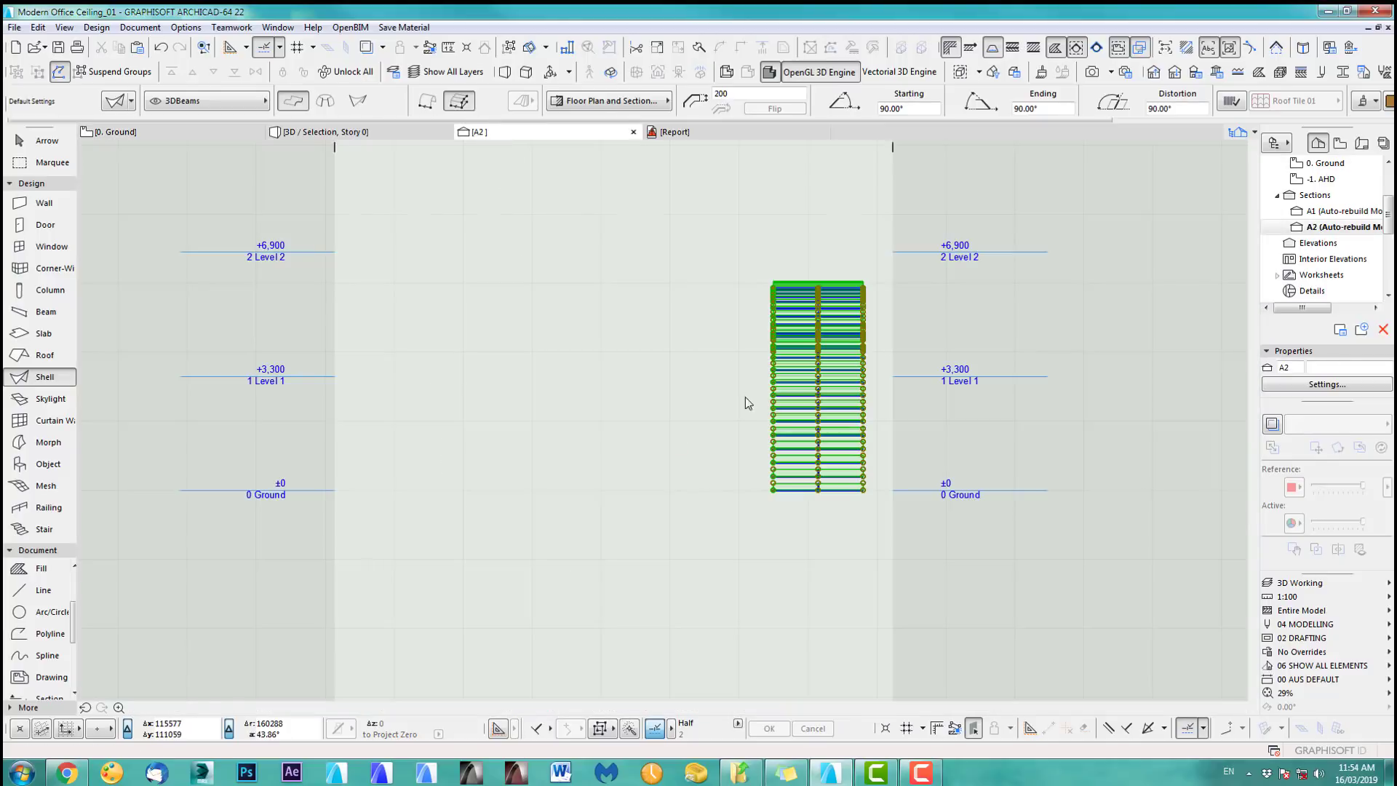
{"action": "left_click", "coordinate": [756, 486]}
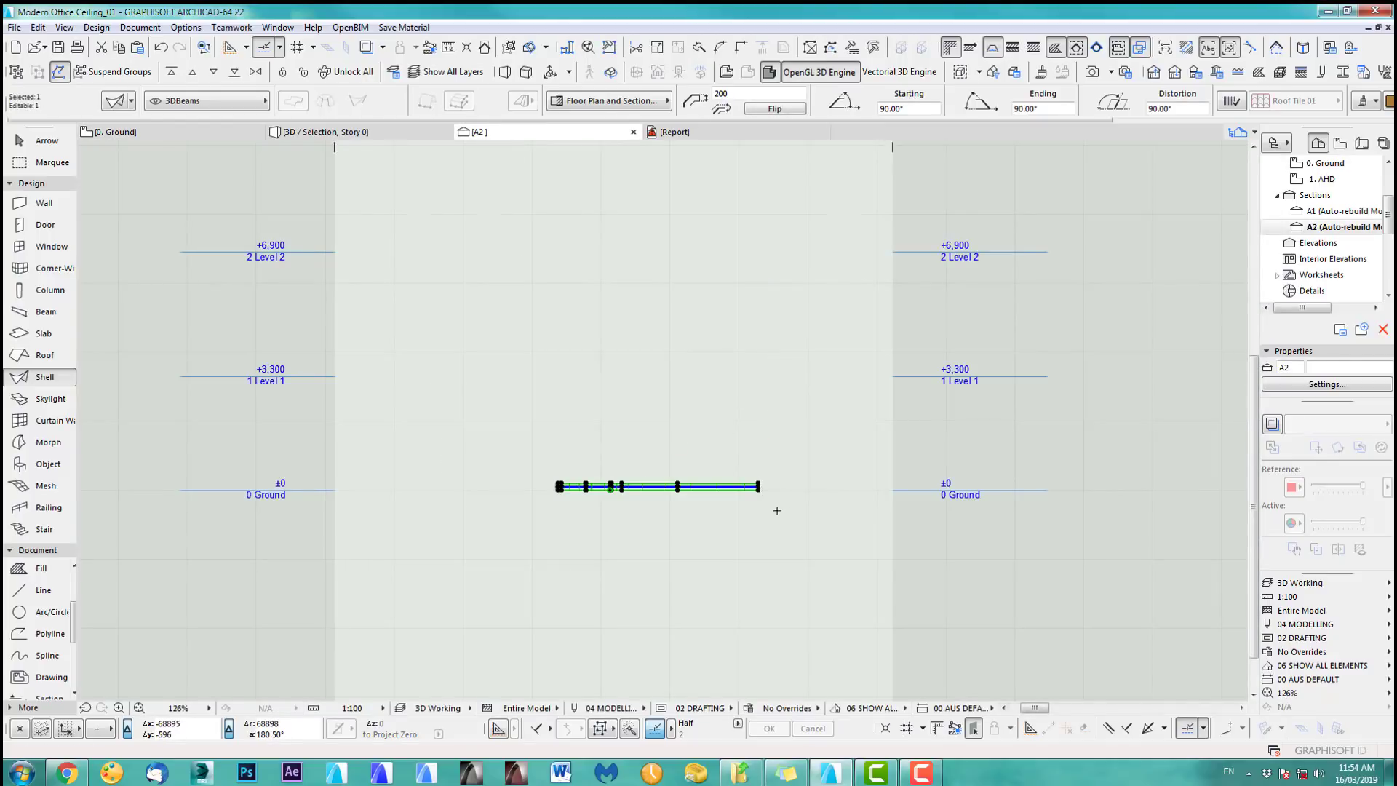
{"action": "key", "text": "ctrl+e"}
{"action": "scroll", "coordinate": [759, 507], "scroll_direction": "up", "scroll_amount": 4}
{"action": "left_click", "coordinate": [757, 464]}
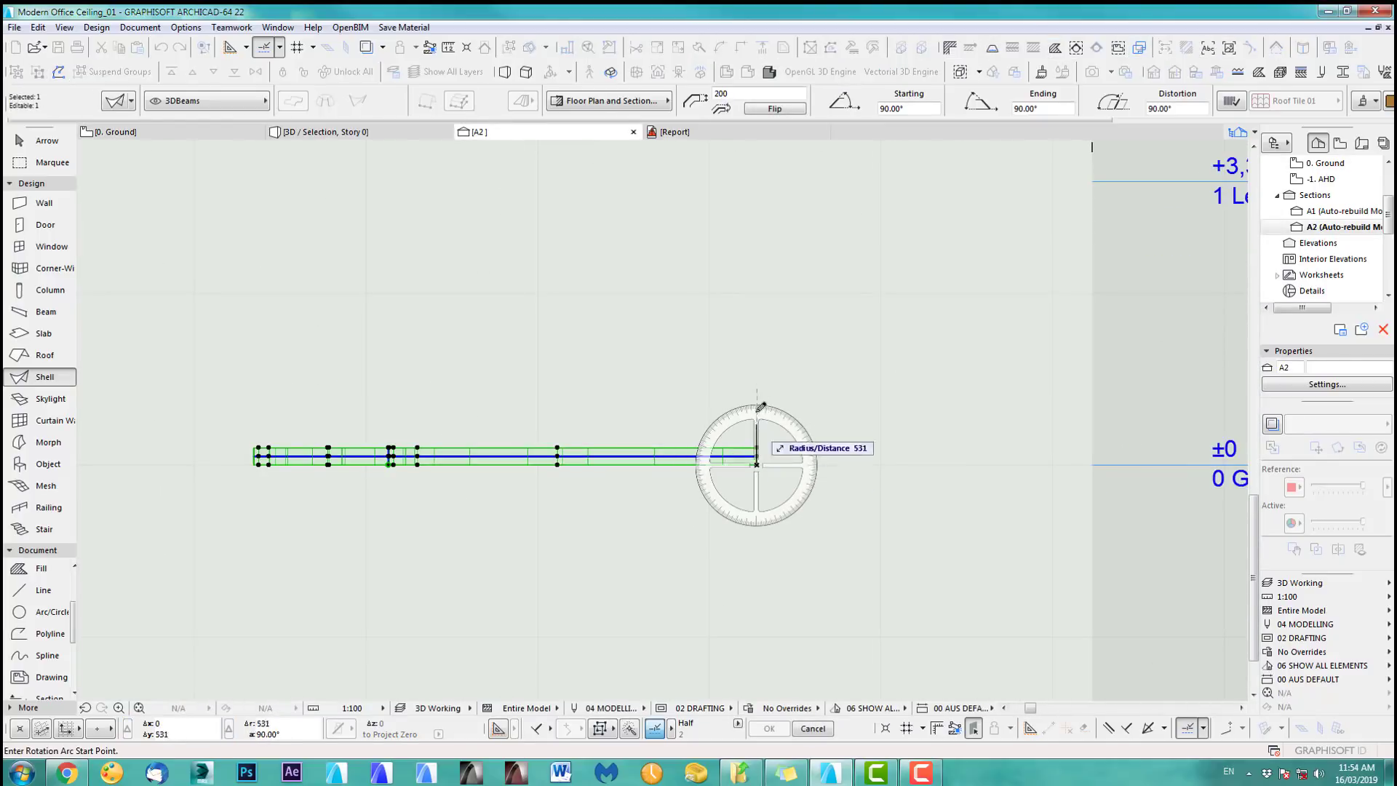
{"action": "left_click", "coordinate": [757, 396]}
{"action": "left_click", "coordinate": [888, 469]}
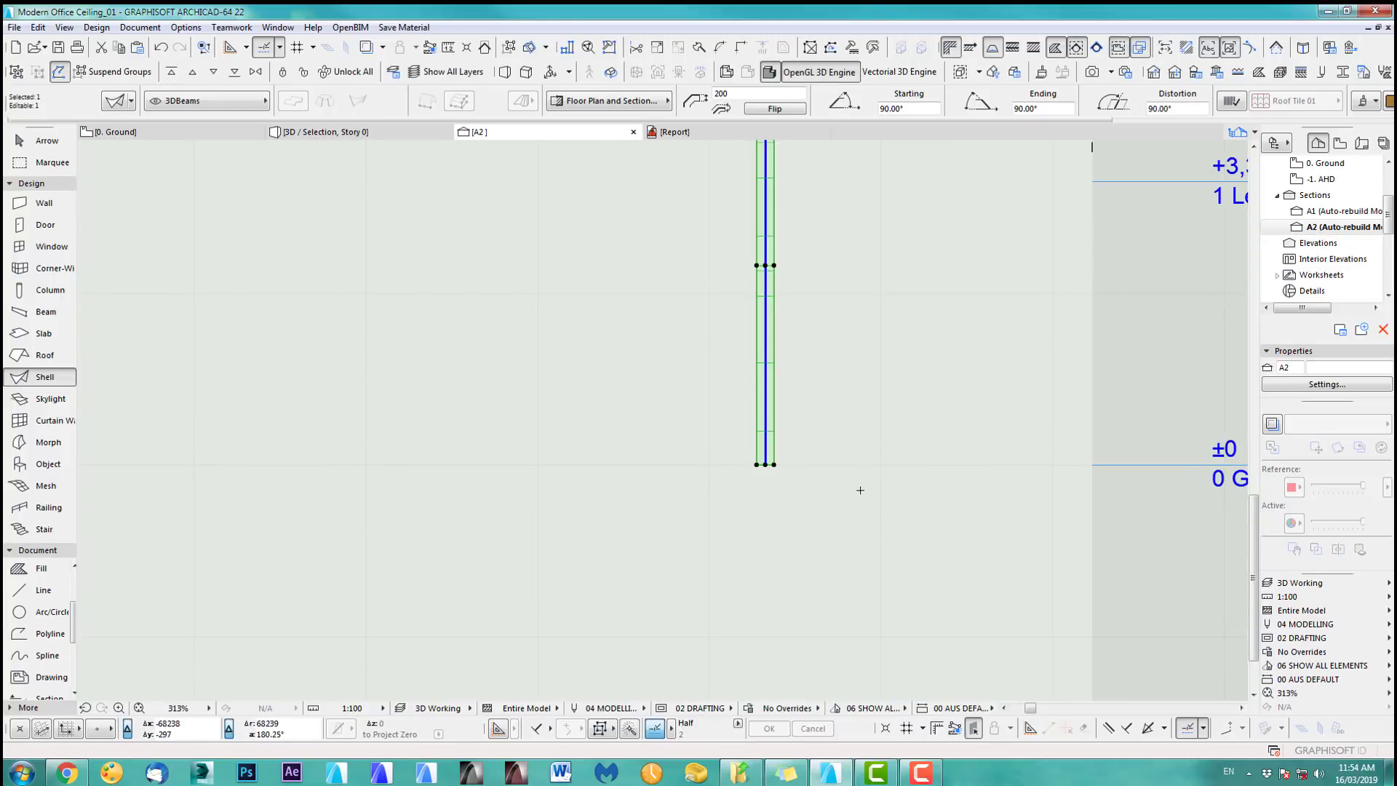
- Move the upright curved shell on the ground floor plan to just above the batten group, with their left ends aligned
{"action": "key", "text": "F2"}
{"action": "left_click", "coordinate": [44, 141]}
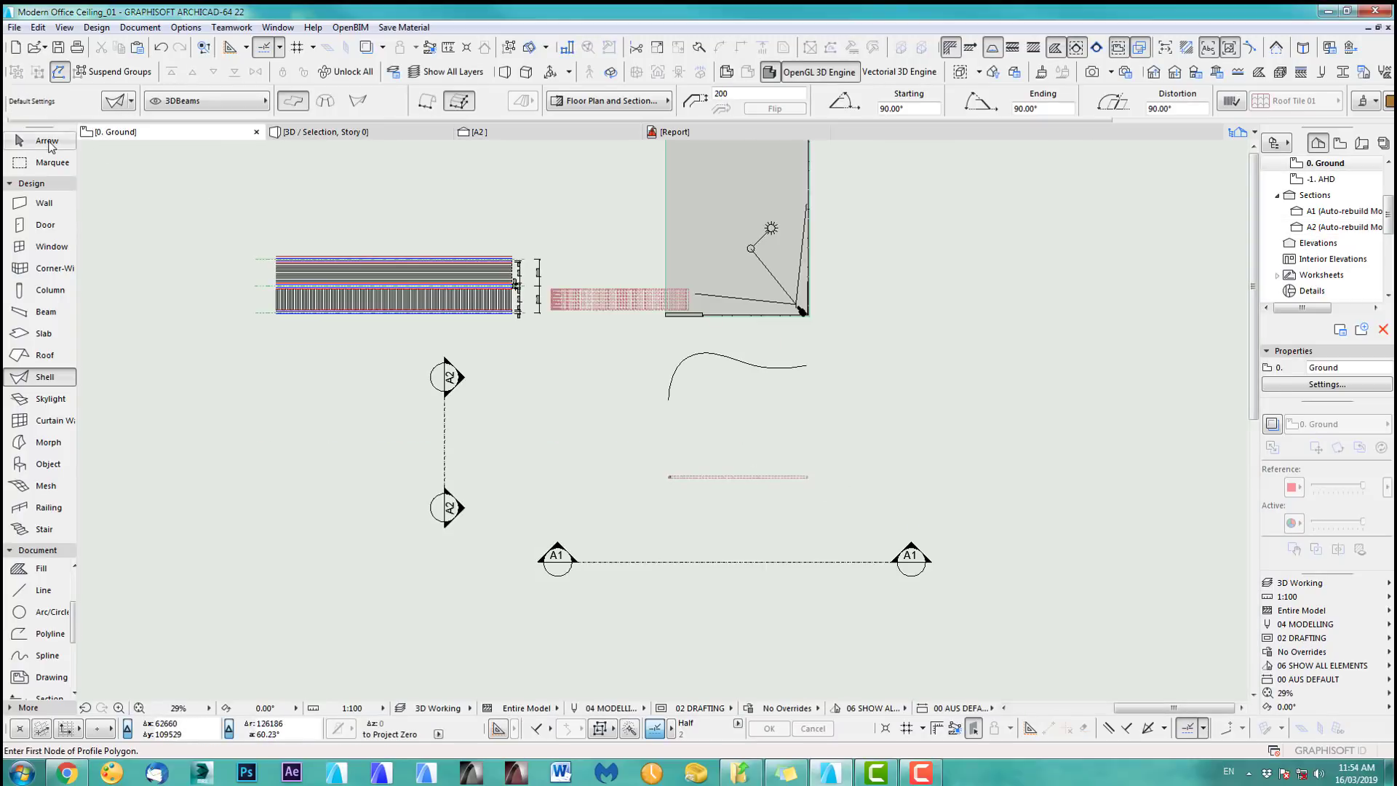
{"action": "left_click", "coordinate": [662, 482]}
{"action": "left_click", "coordinate": [664, 481]}
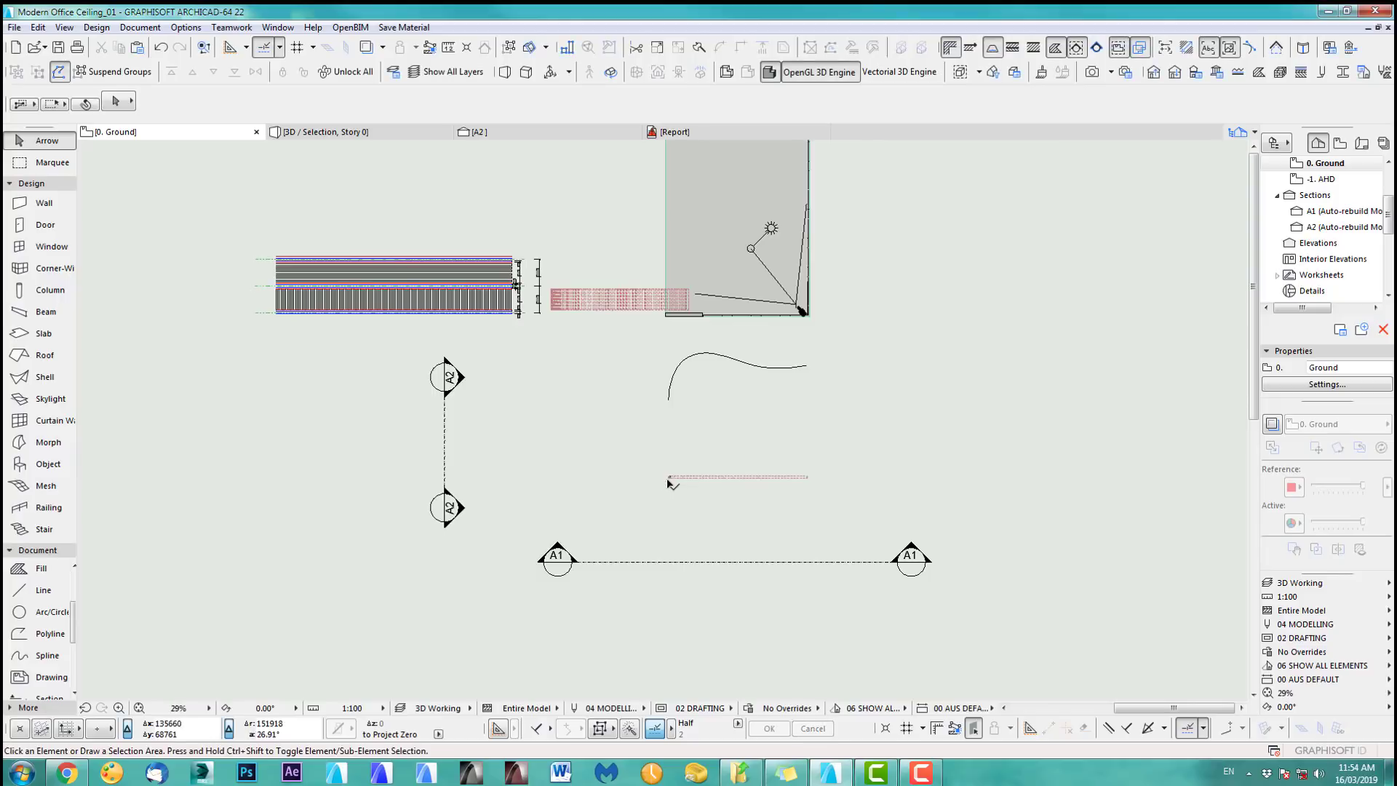
{"action": "left_click", "coordinate": [667, 478]}
{"action": "scroll", "coordinate": [691, 320], "scroll_direction": "up", "scroll_amount": 10}
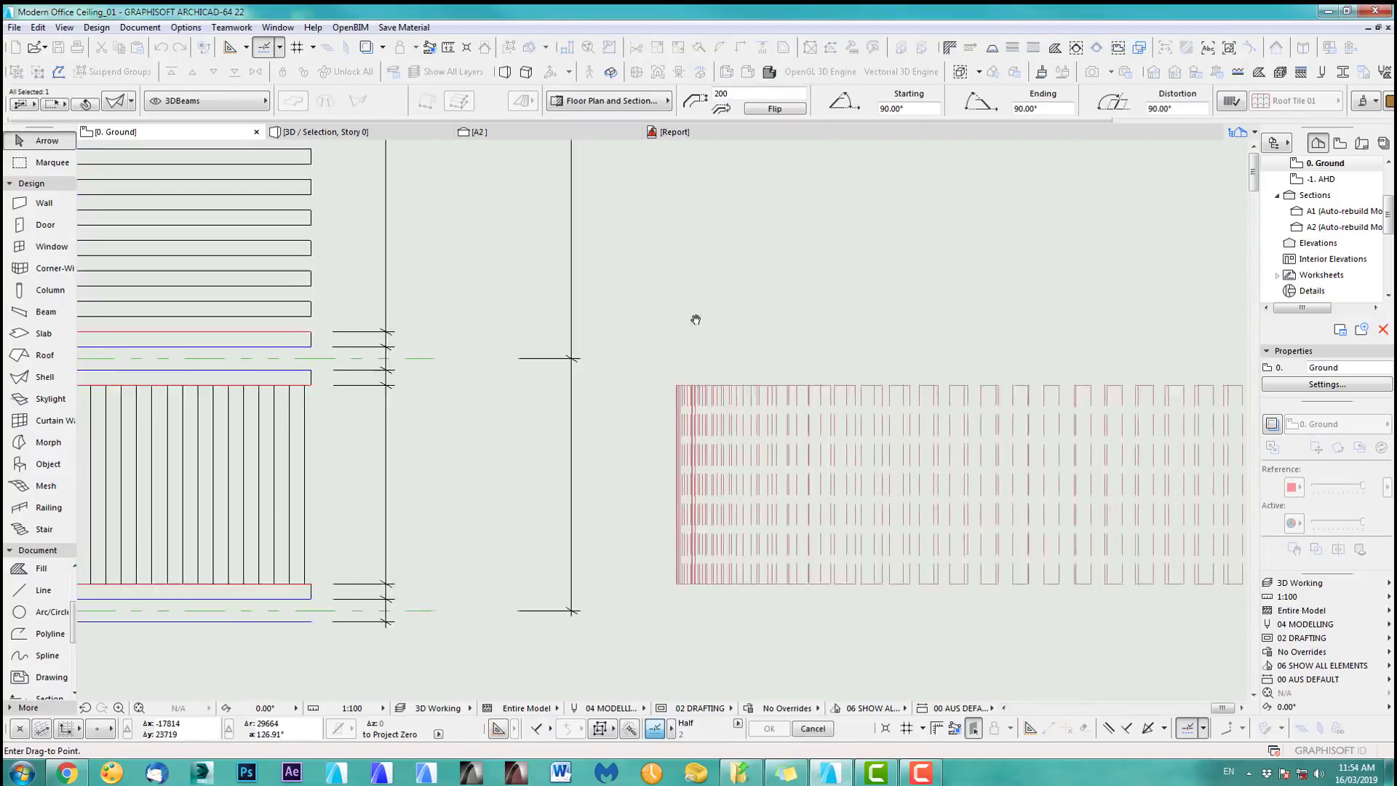
{"action": "key", "text": "ctrl+d"}
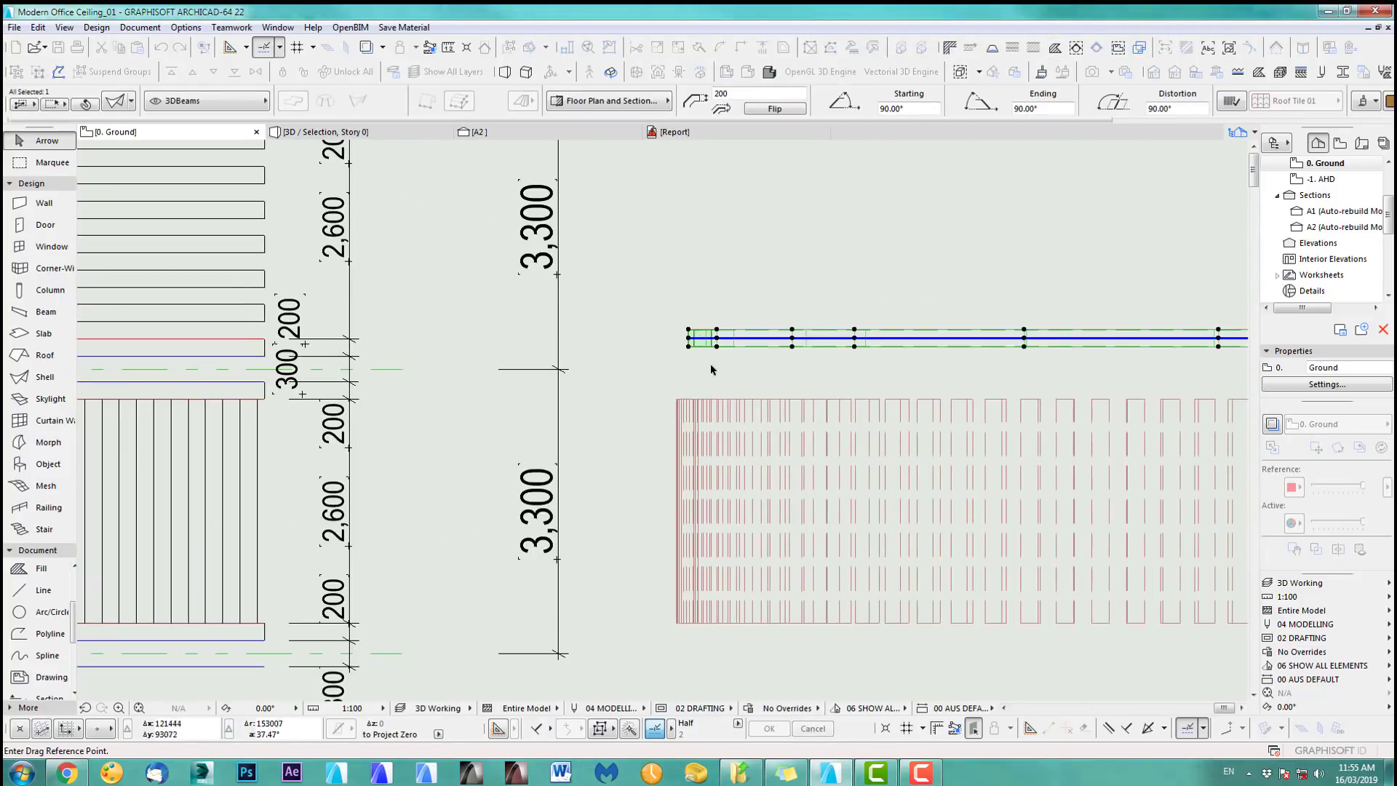
{"action": "left_click", "coordinate": [688, 347]}
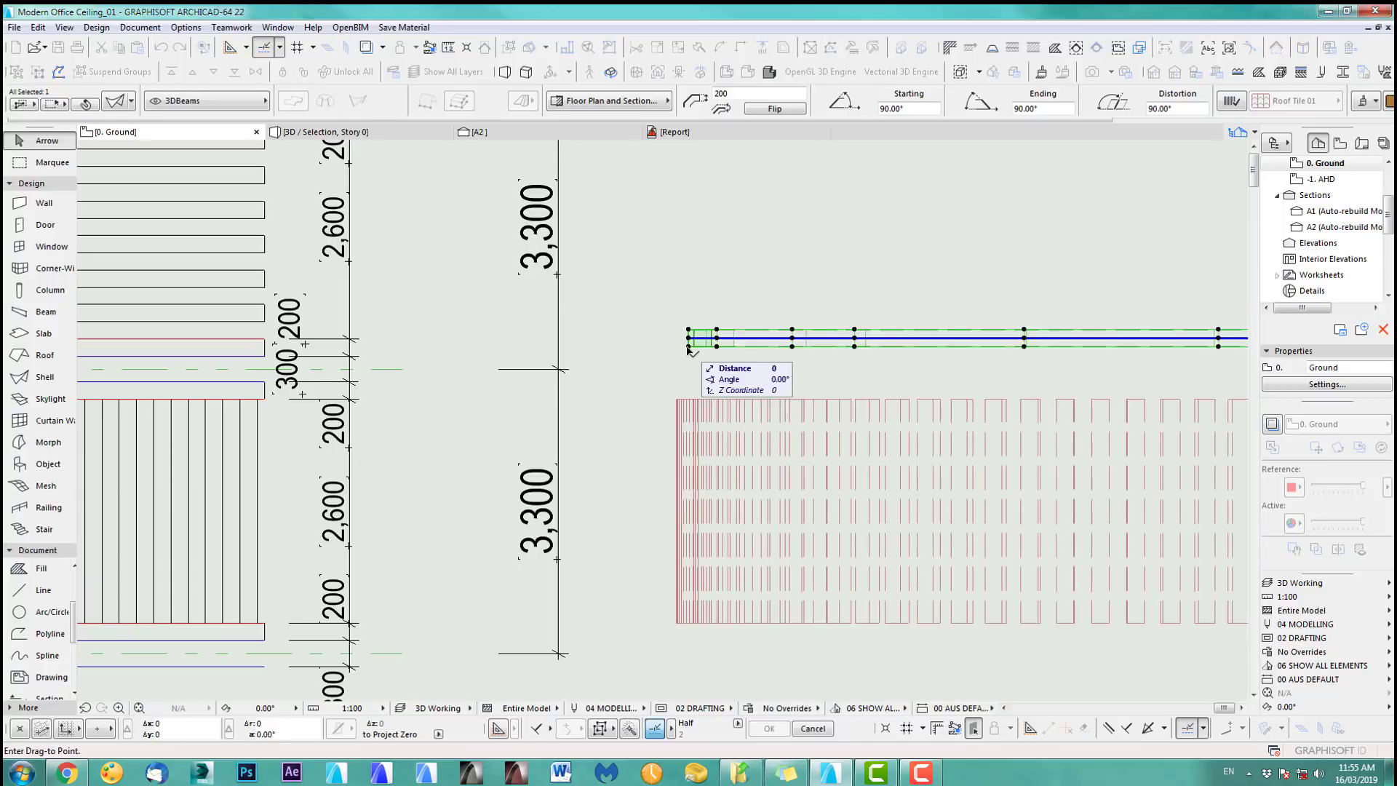
{"action": "left_click", "coordinate": [678, 400]}
{"action": "middle_click_drag", "start_coordinate": [678, 400], "coordinate": [757, 296]}
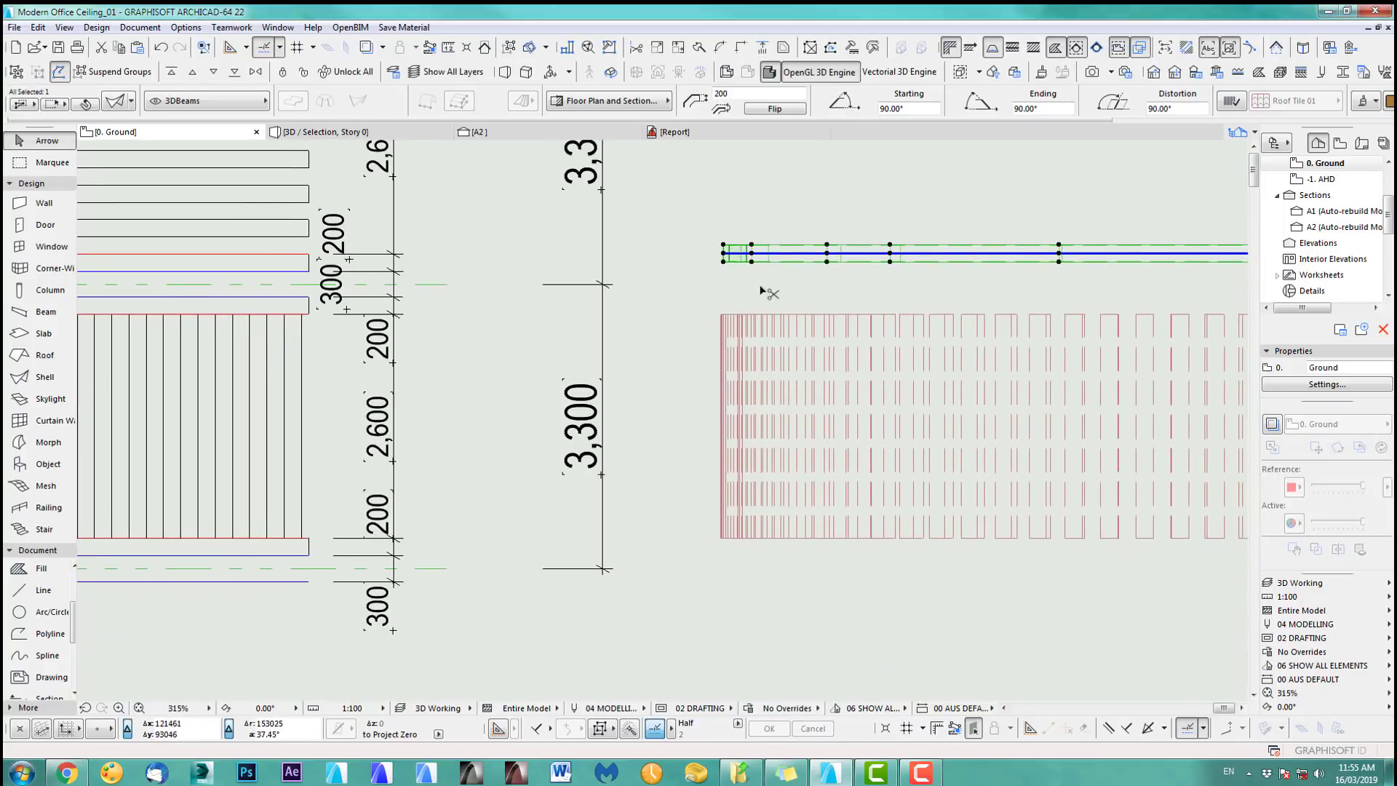
- Shift the curved shell vertically in plan so that it is level with the lowest member of the drafted elevation's upper panel
{"action": "key", "text": "ctrl+d"}
{"action": "left_click", "coordinate": [723, 262]}
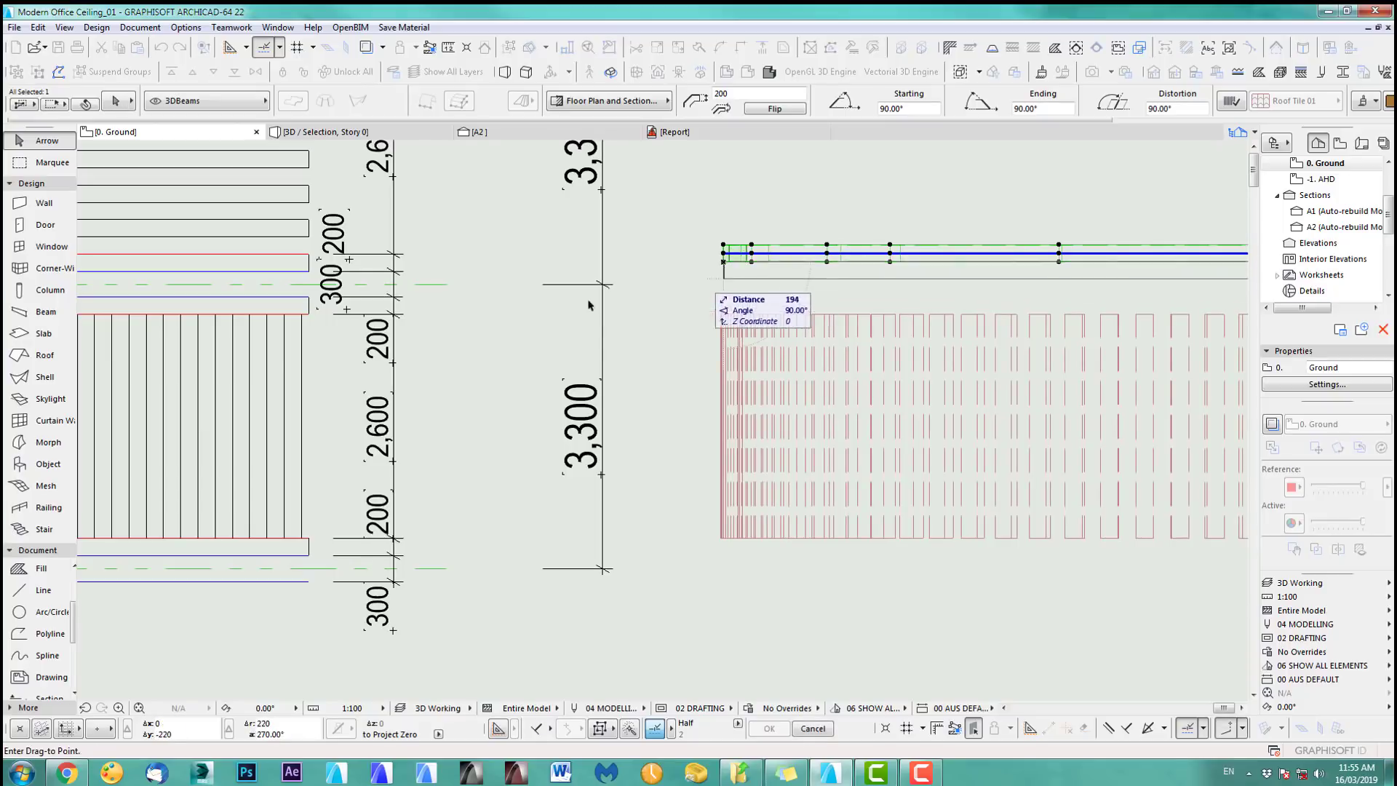
{"action": "left_click", "coordinate": [309, 272]}
{"action": "scroll", "coordinate": [693, 275], "scroll_direction": "down", "scroll_amount": 3}
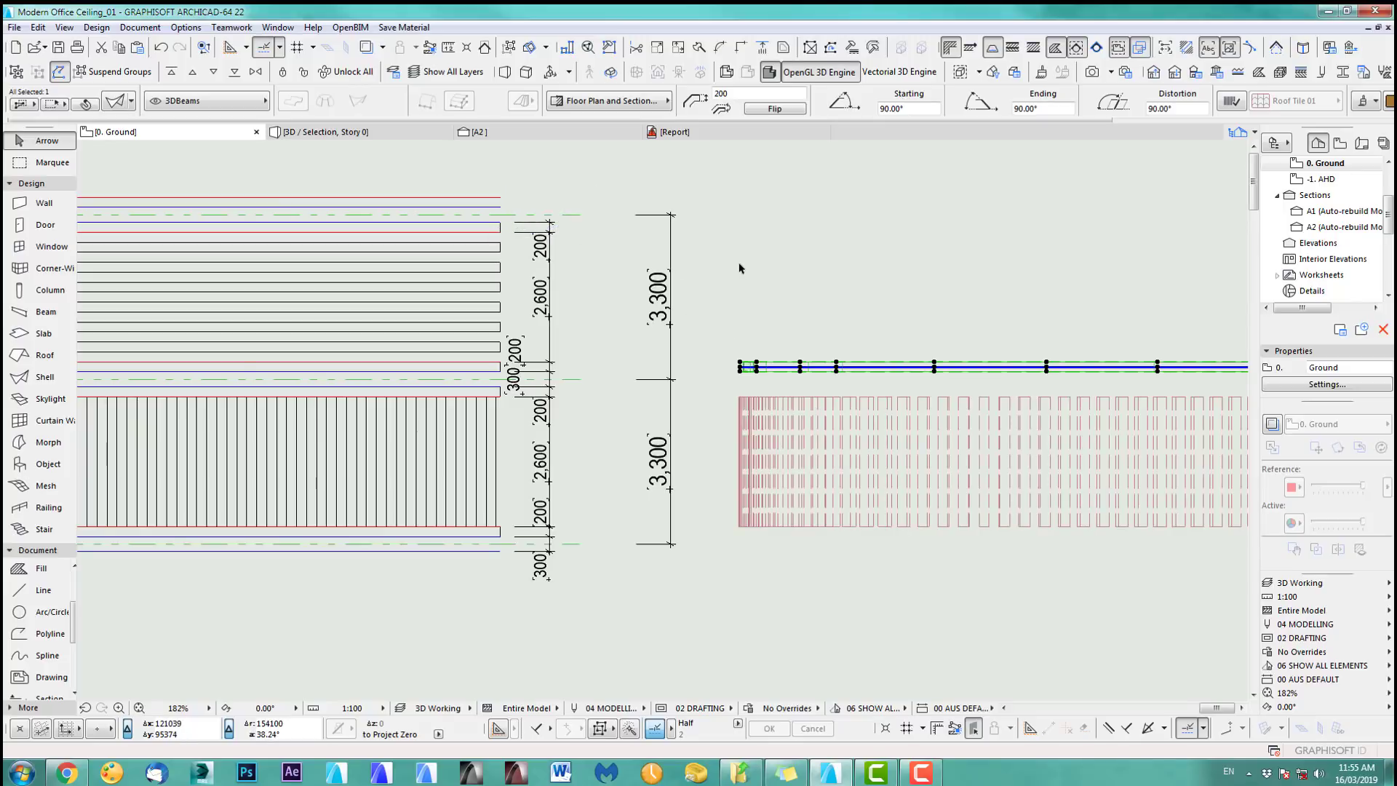
- Multiply the shell upward at 400 spacing with Increment and Spread, no path and vertical displacement 7, up to the upper panel's top member
{"action": "key", "text": "ctrl+u"}
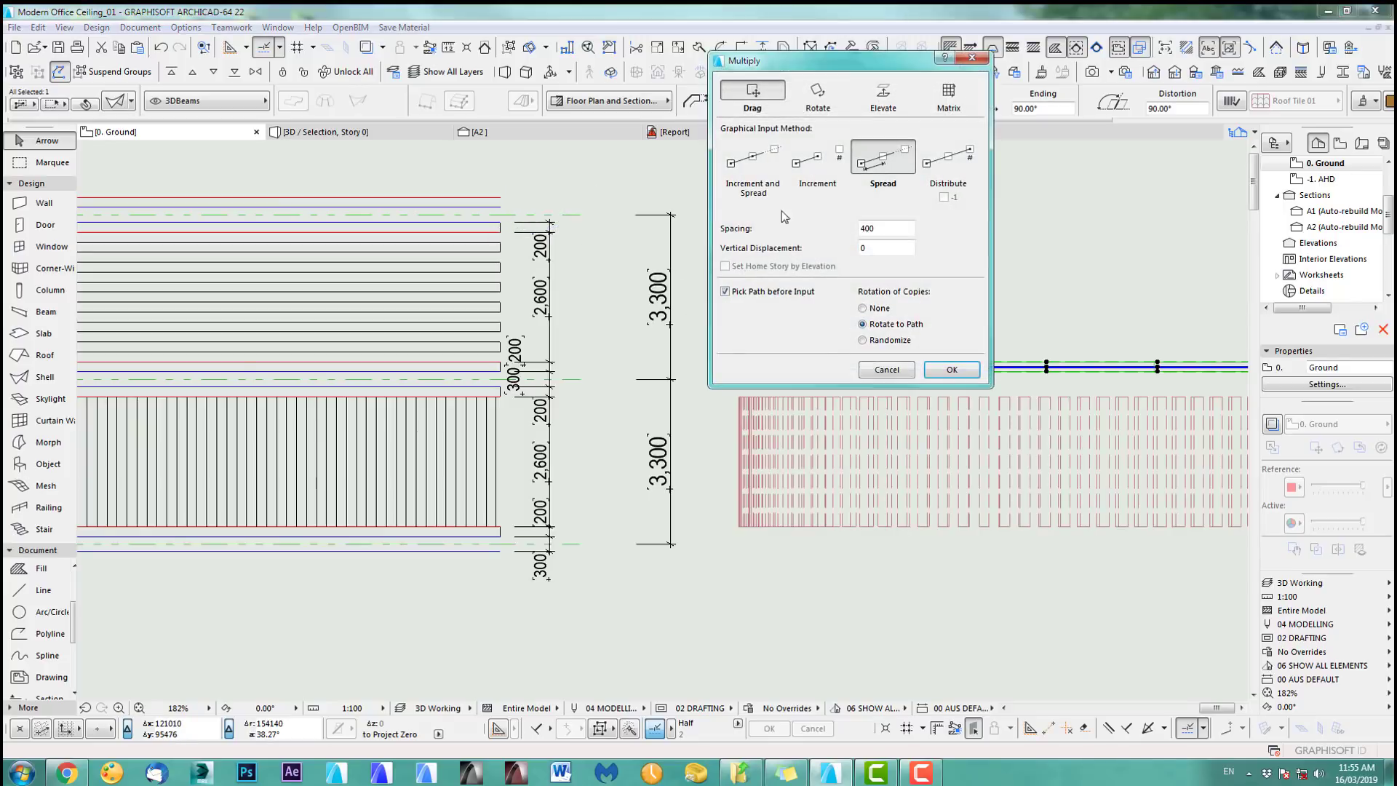
{"action": "left_click", "coordinate": [740, 166]}
{"action": "left_click", "coordinate": [750, 291]}
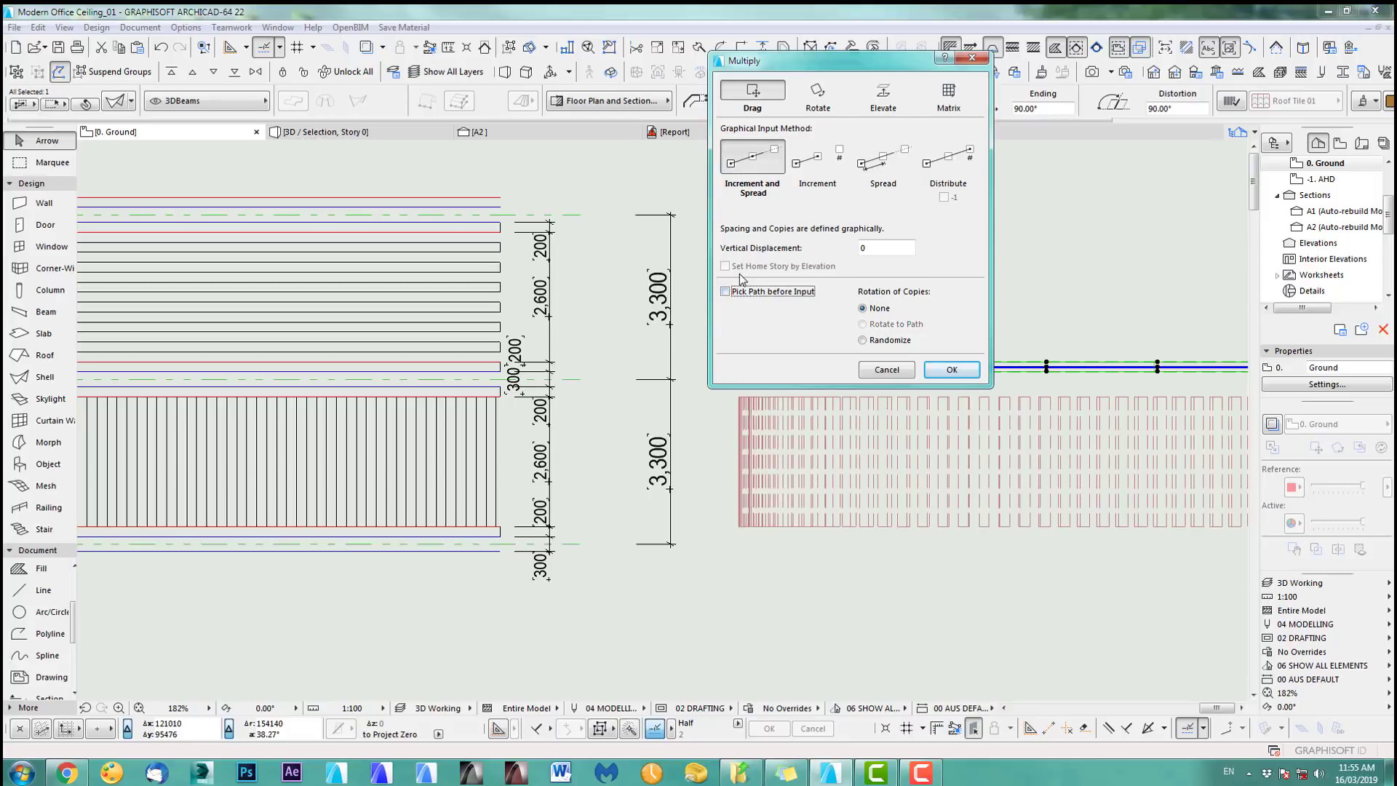
{"action": "left_click", "coordinate": [890, 248]}
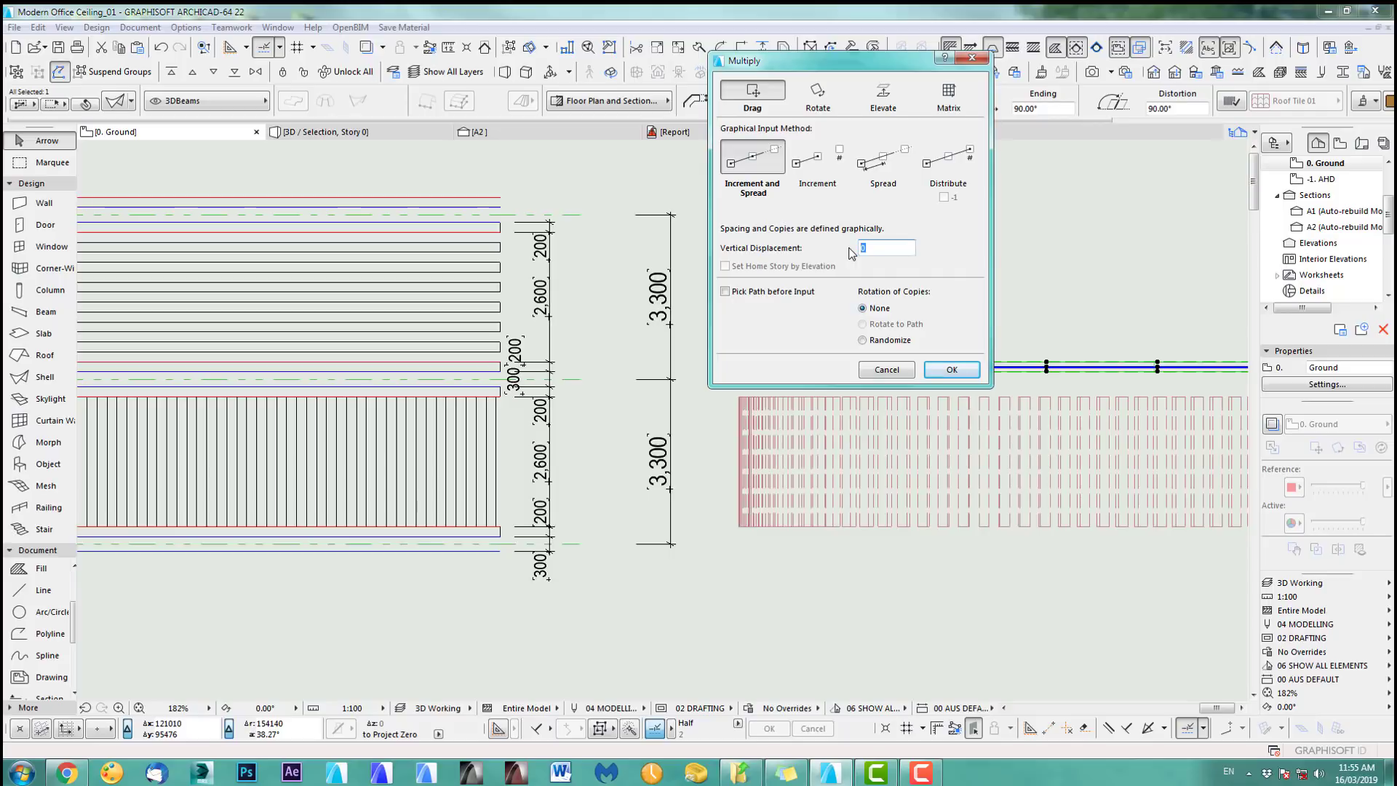
{"action": "left_click", "coordinate": [950, 370]}
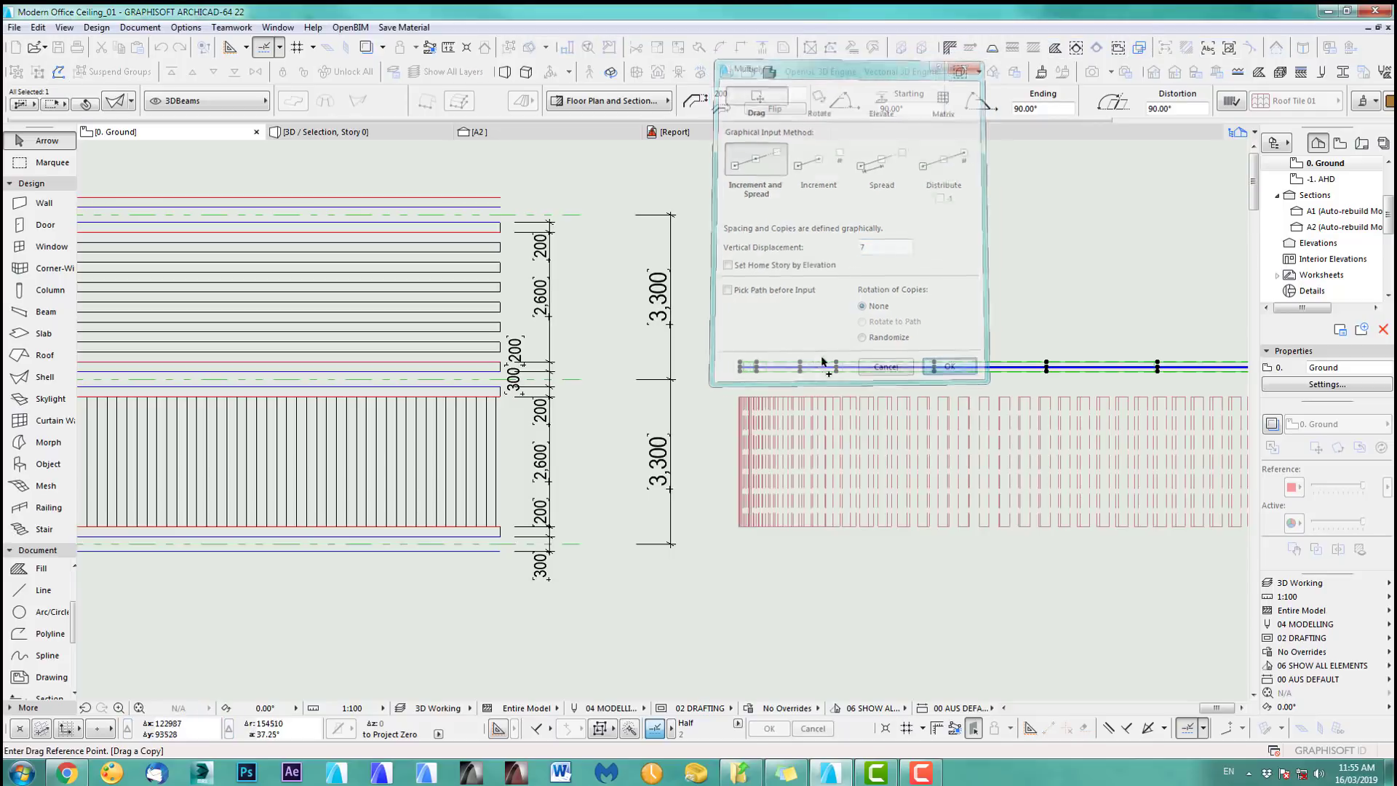
{"action": "left_click", "coordinate": [485, 366]}
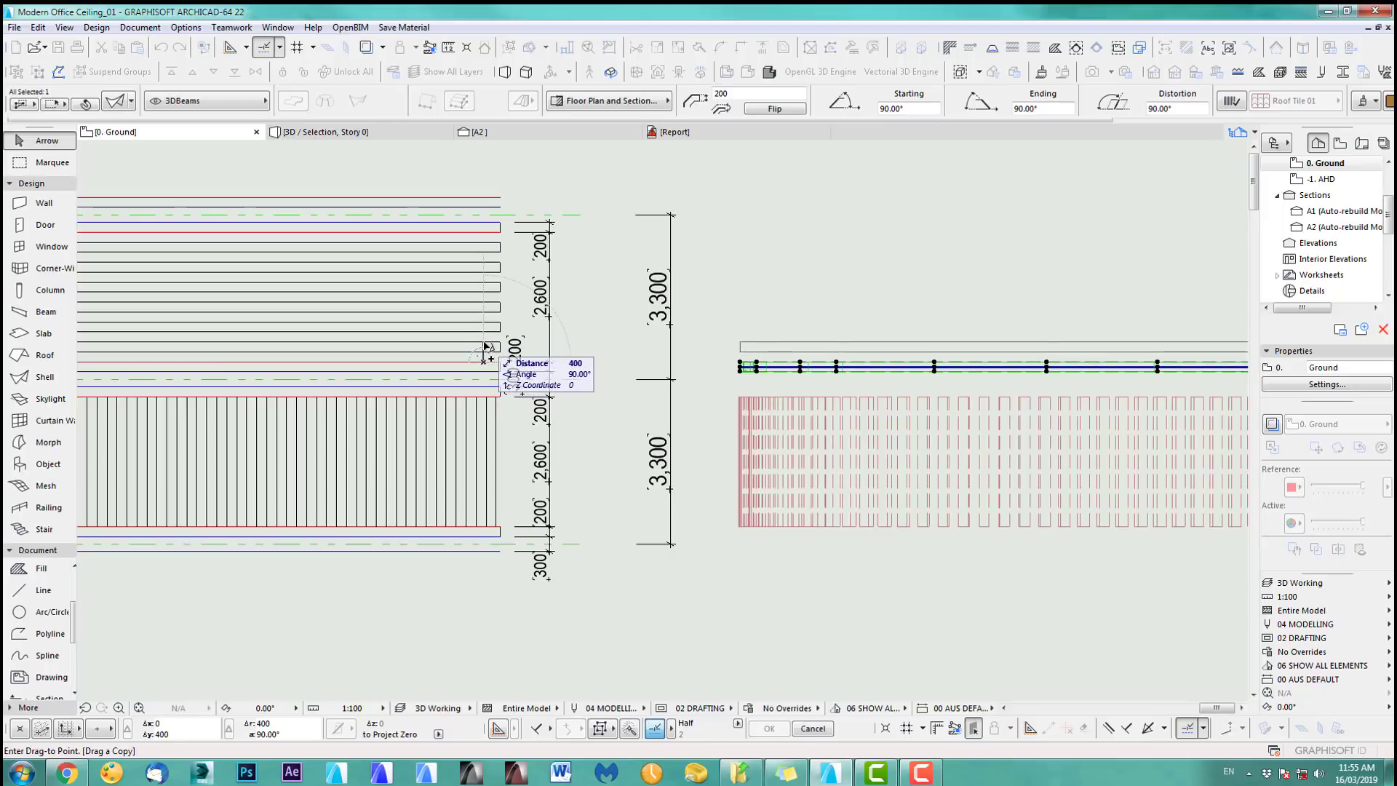
{"action": "left_click", "coordinate": [487, 230]}
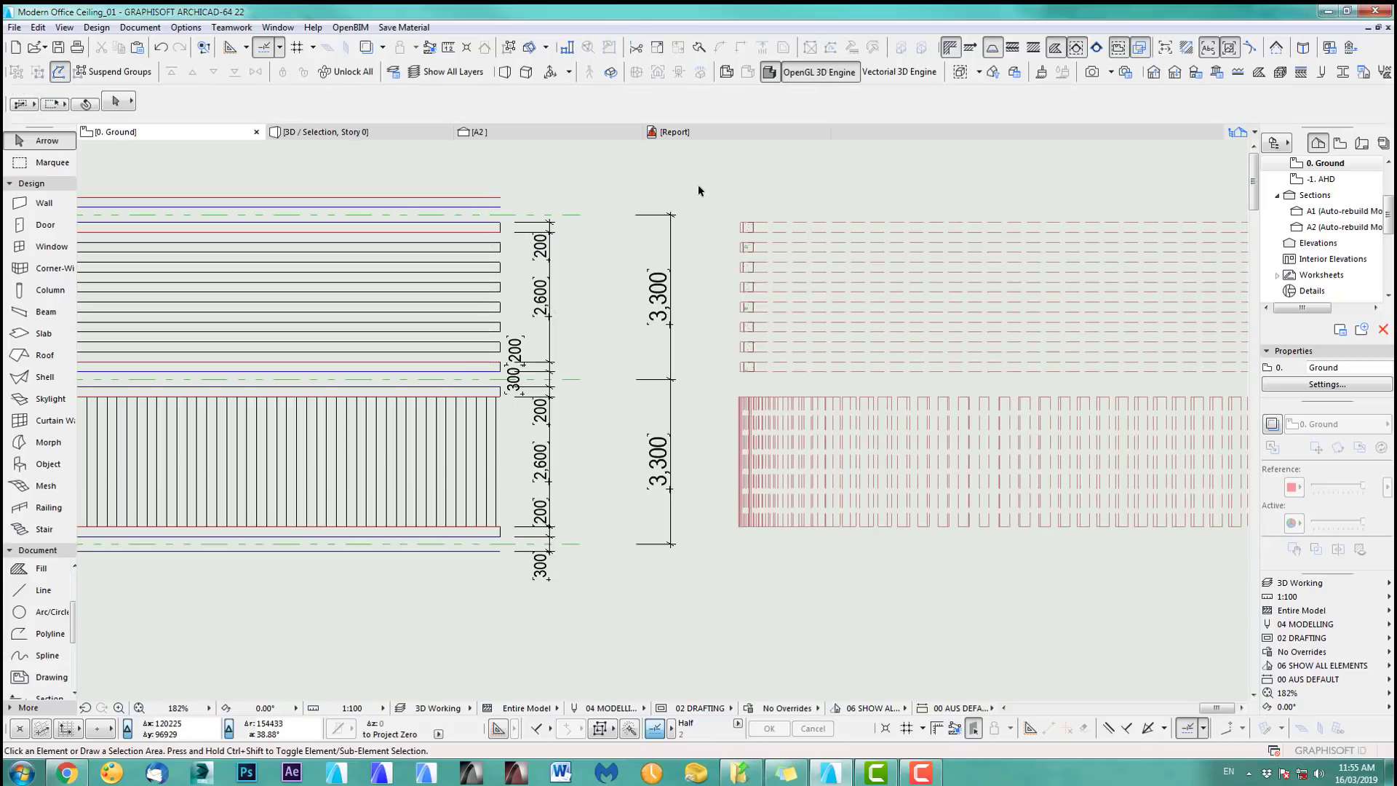
- Show the curved shells and the batten group by themselves in 3D and examine how they line up
{"action": "scroll", "coordinate": [917, 577], "scroll_direction": "down", "scroll_amount": 4}
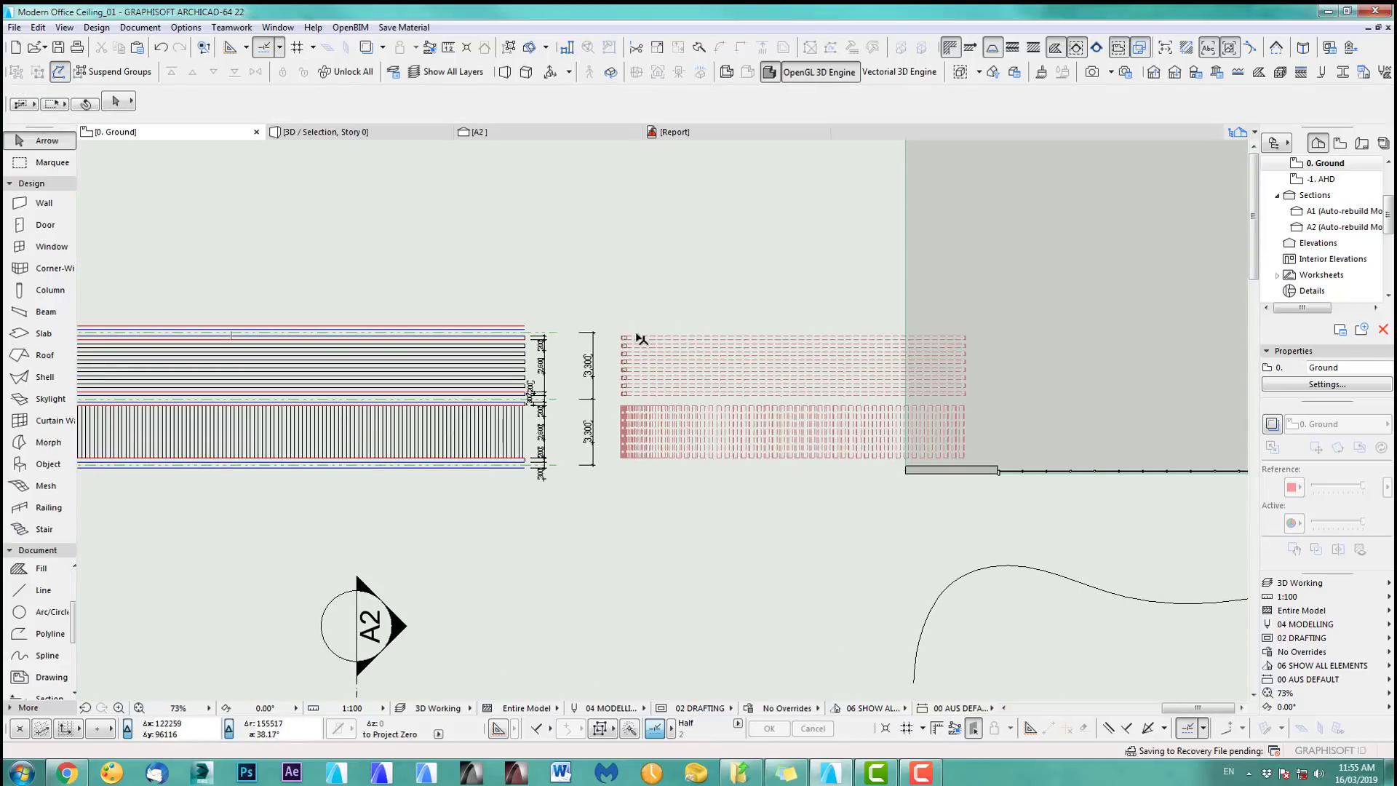
{"action": "left_click_drag", "start_coordinate": [611, 315], "coordinate": [654, 483]}
{"action": "key", "text": "F5"}
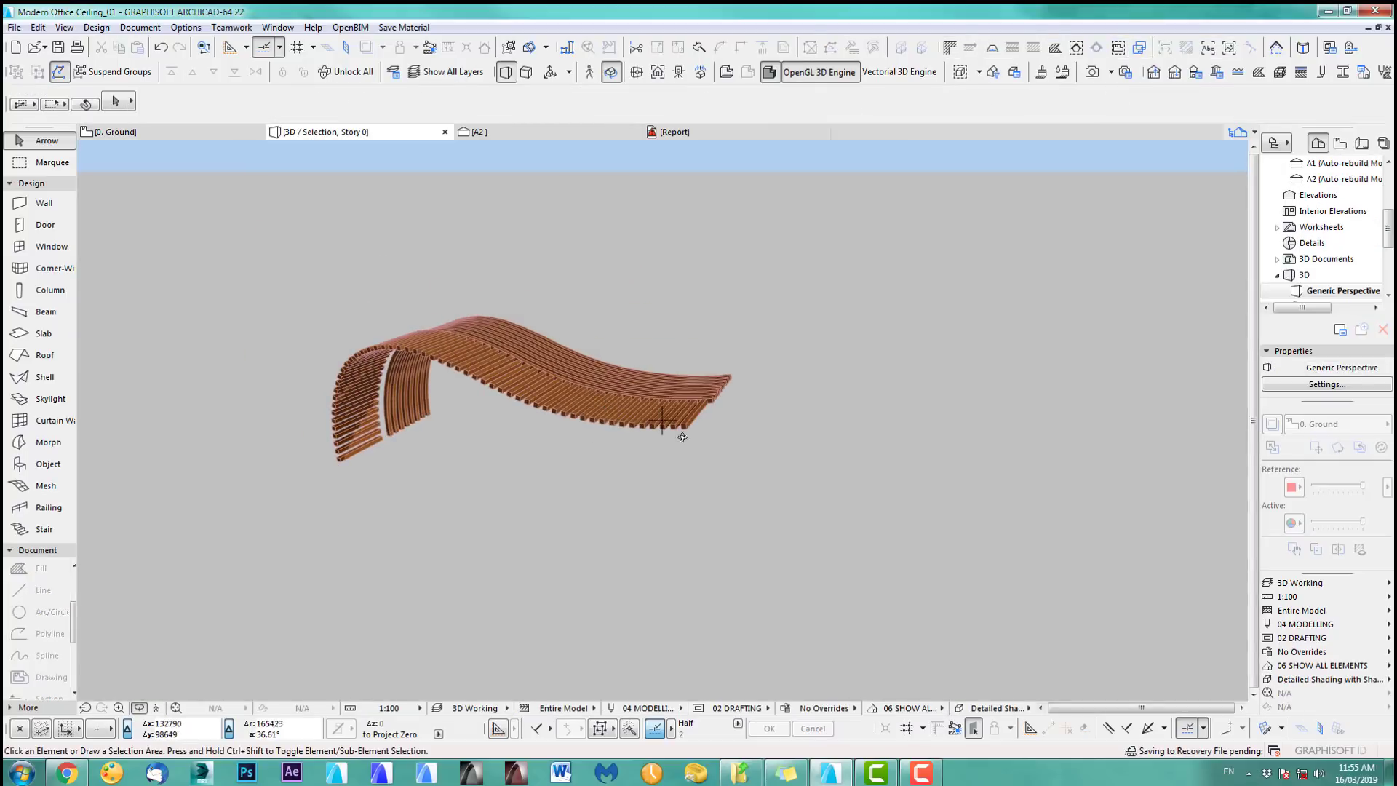
{"action": "mouse_move", "coordinate": [654, 410]}
{"action": "left_mouse_down"}
{"action": "mouse_move", "coordinate": [243, 303]}
{"action": "mouse_move", "coordinate": [156, 303]}
{"action": "mouse_move", "coordinate": [554, 371]}
{"action": "mouse_move", "coordinate": [960, 374]}
{"action": "mouse_move", "coordinate": [564, 440]}
{"action": "mouse_move", "coordinate": [483, 405]}
{"action": "left_mouse_up"}
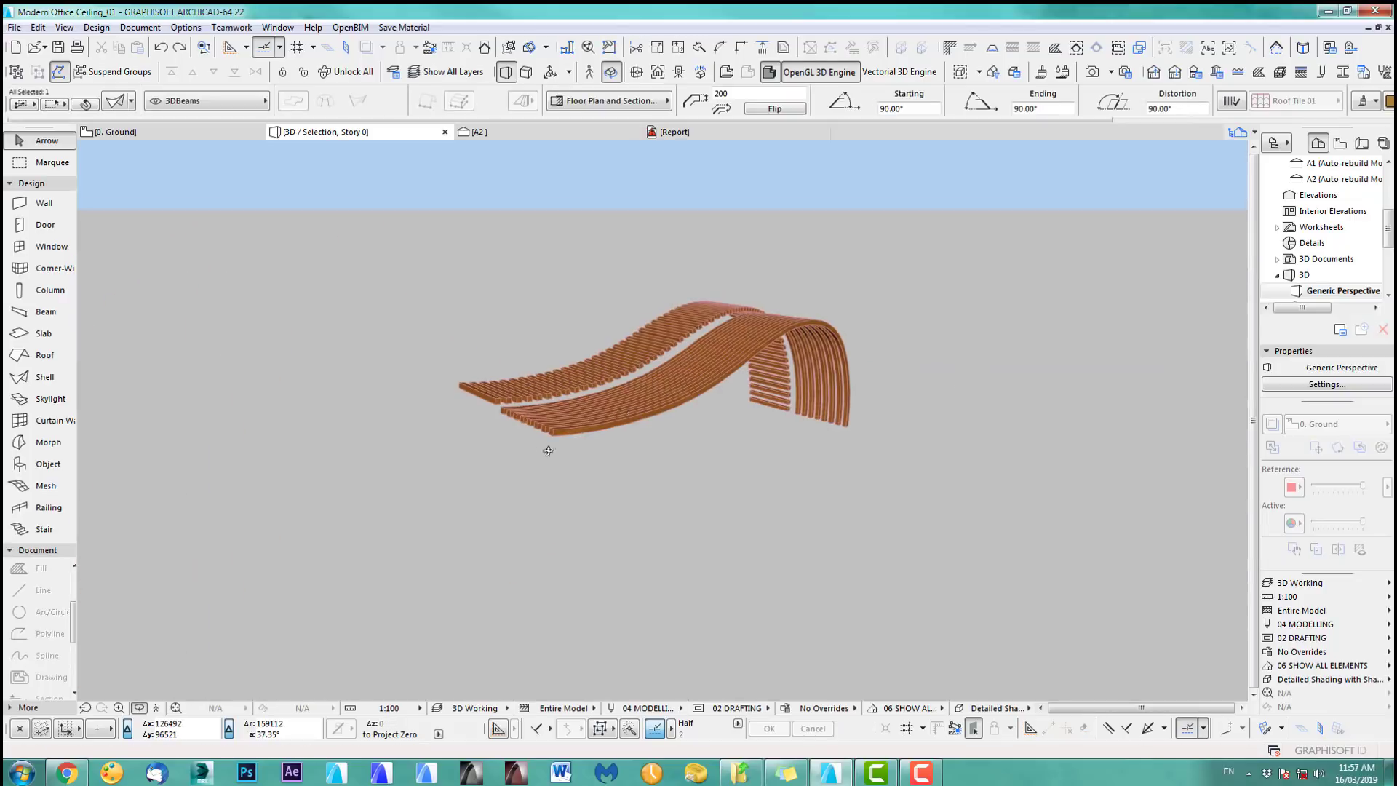
{"action": "mouse_move", "coordinate": [548, 451]}
{"action": "left_mouse_down"}
{"action": "mouse_move", "coordinate": [641, 400]}
{"action": "mouse_move", "coordinate": [623, 483]}
{"action": "mouse_move", "coordinate": [716, 406]}
{"action": "mouse_move", "coordinate": [620, 326]}
{"action": "mouse_move", "coordinate": [837, 391]}
{"action": "mouse_move", "coordinate": [742, 336]}
{"action": "mouse_move", "coordinate": [873, 399]}
{"action": "mouse_move", "coordinate": [470, 344]}
{"action": "mouse_move", "coordinate": [659, 347]}
{"action": "mouse_move", "coordinate": [530, 364]}
{"action": "mouse_move", "coordinate": [535, 399]}
{"action": "left_mouse_up"}
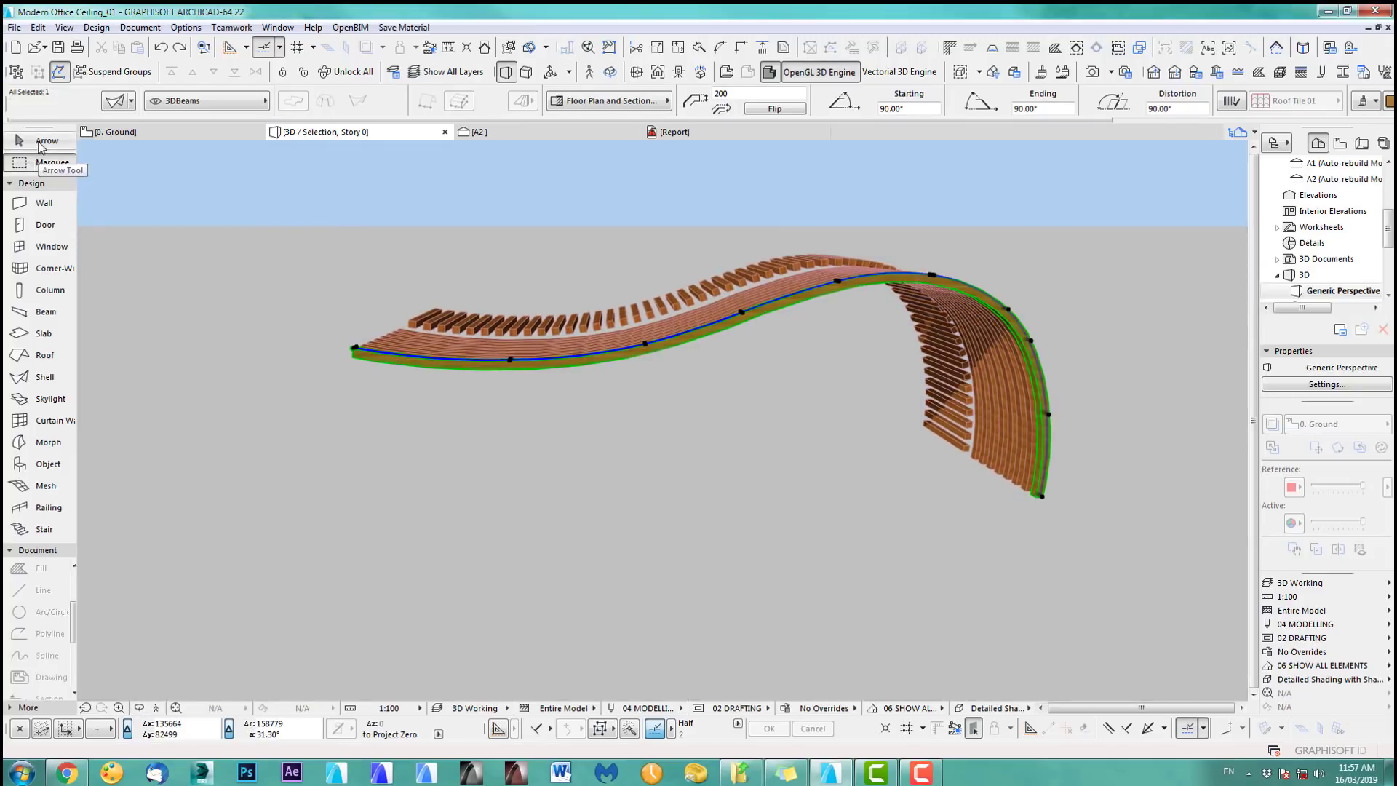
- Select all eight curved shells in 3D and flip them to the other side of their reference surface
{"action": "left_click", "coordinate": [313, 304]}
{"action": "left_click_drag", "start_coordinate": [313, 304], "coordinate": [409, 402]}
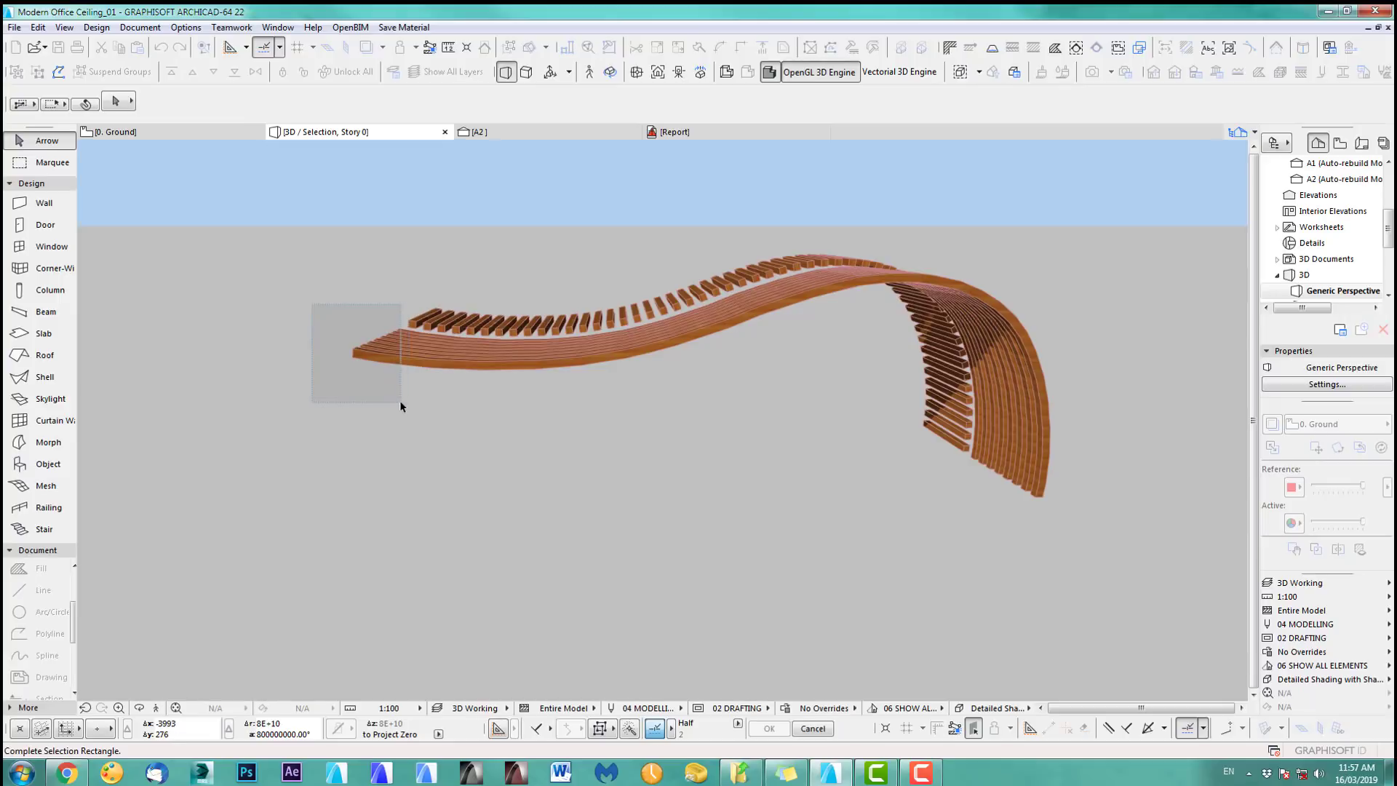
{"action": "left_click", "coordinate": [399, 400]}
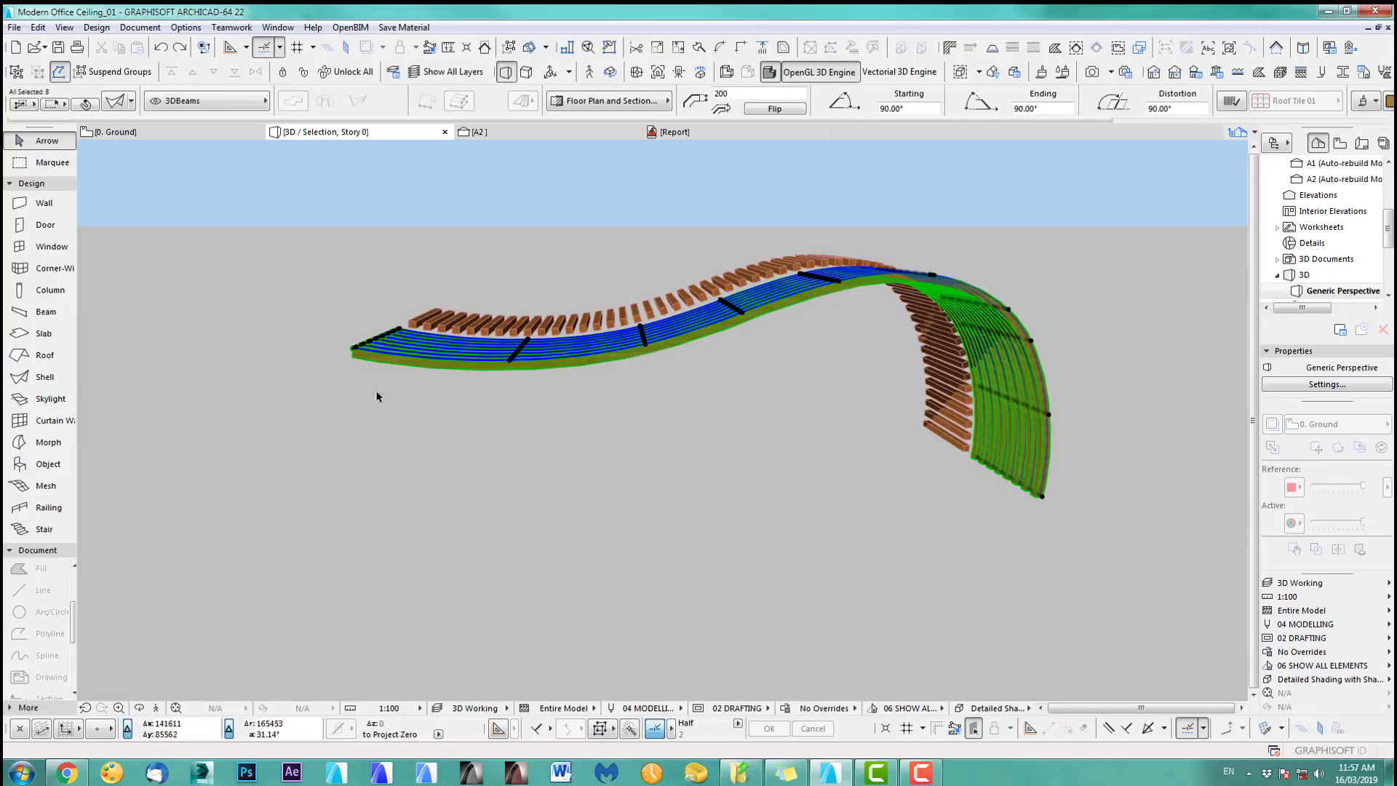
{"action": "left_click", "coordinate": [774, 108]}
{"action": "middle_click_drag", "start_coordinate": [757, 411], "coordinate": [795, 435], "text": "shift"}
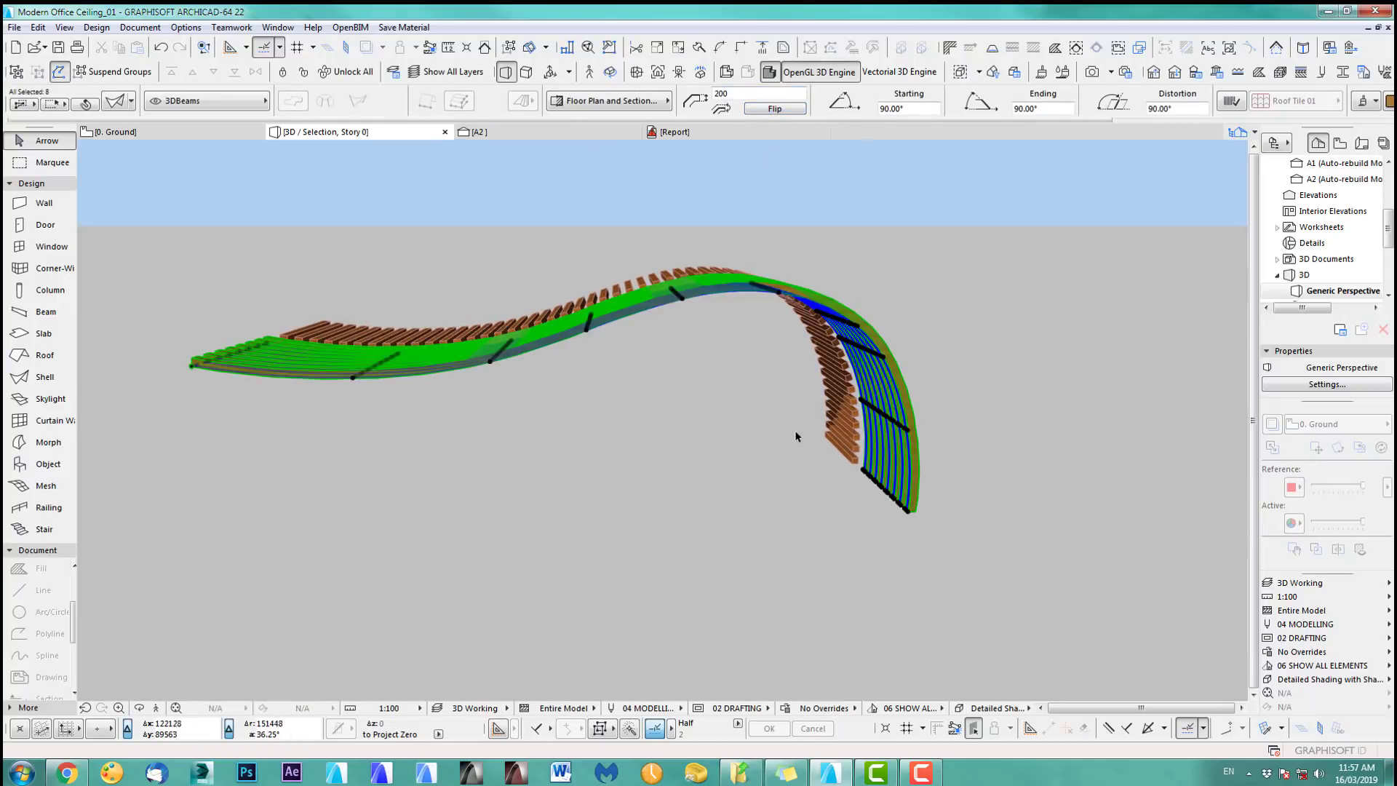
- Move the eight flipped shells horizontally in plan so that their left ends line up with the batten group below
{"action": "key", "text": "F2"}
{"action": "left_click", "coordinate": [654, 509]}
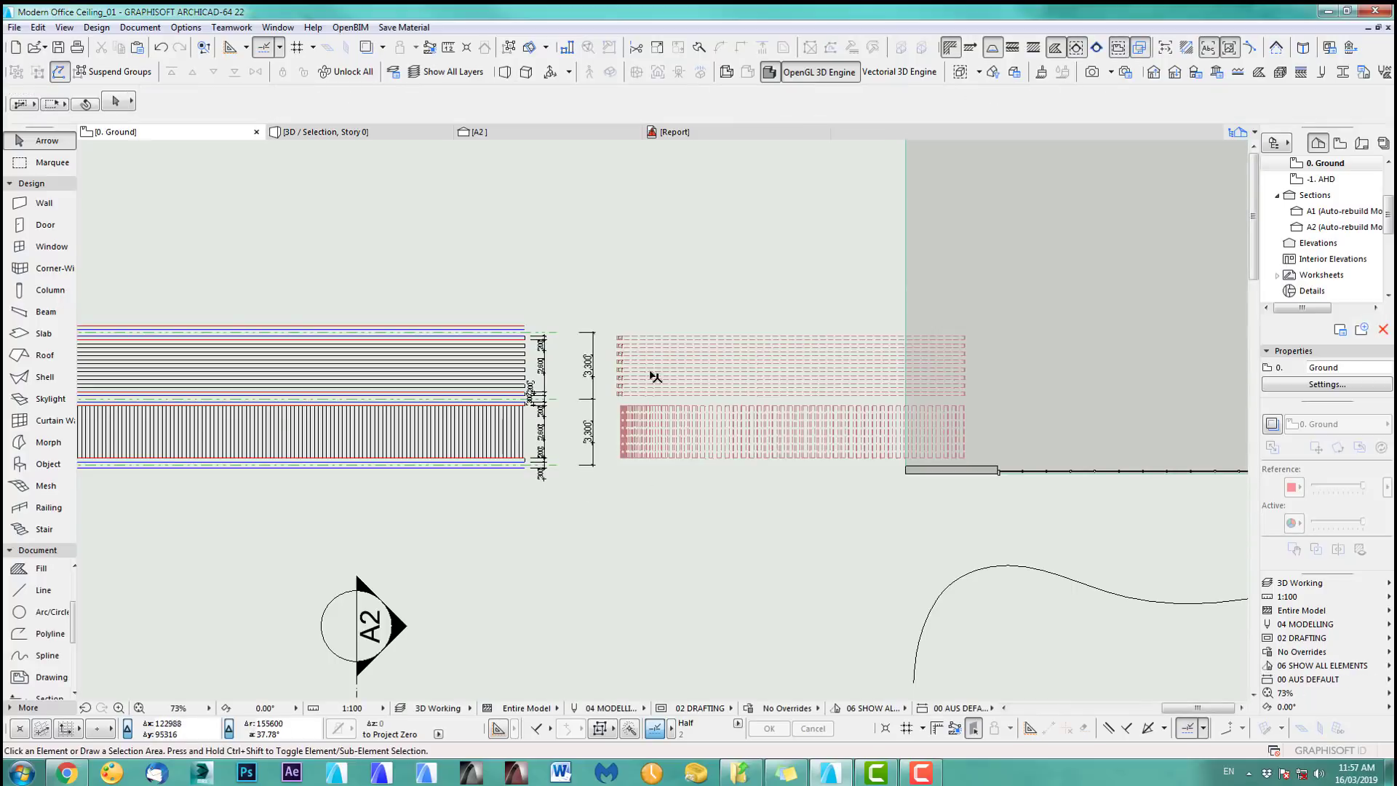
{"action": "scroll", "coordinate": [654, 376], "scroll_direction": "up", "scroll_amount": 4}
{"action": "left_click", "coordinate": [608, 434]}
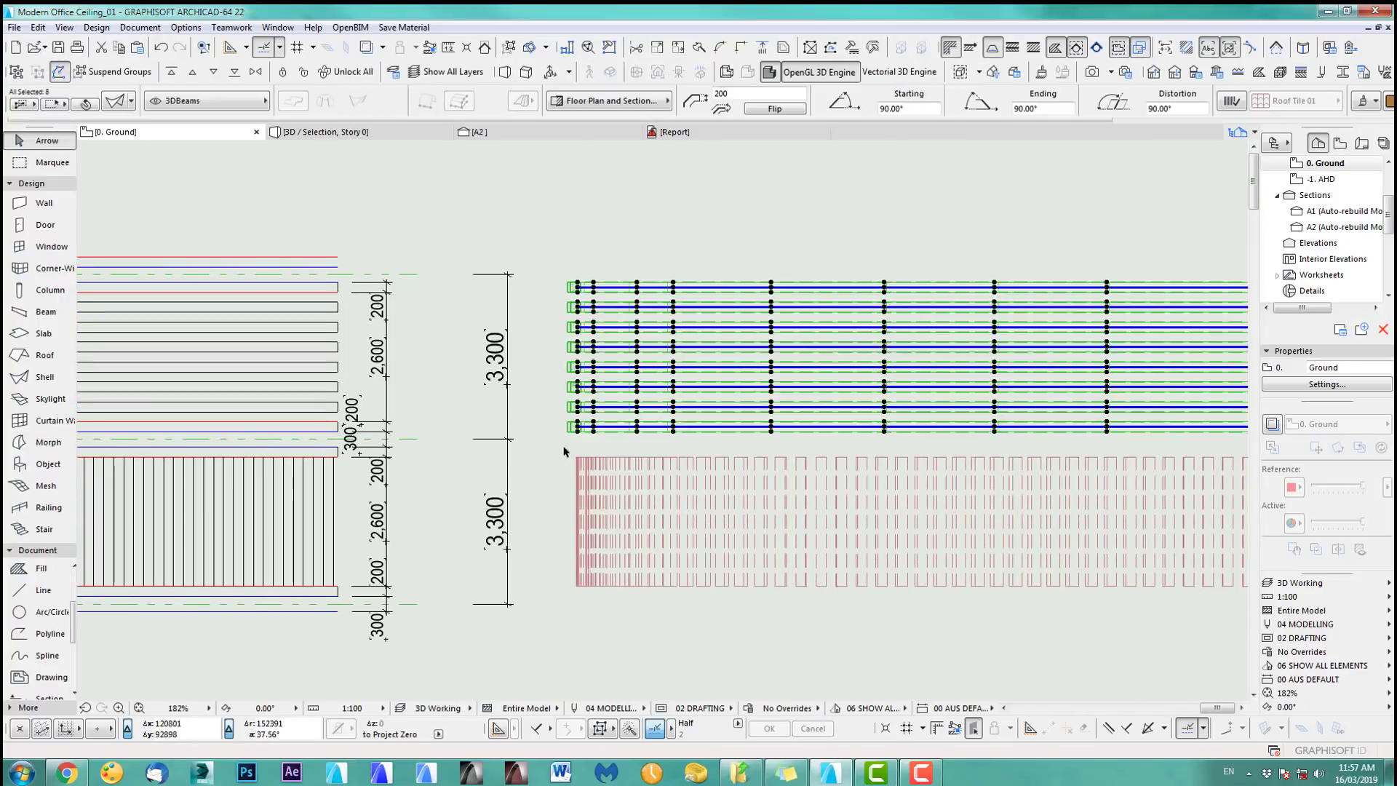
{"action": "scroll", "coordinate": [582, 440], "scroll_direction": "up", "scroll_amount": 4}
{"action": "scroll", "coordinate": [623, 434], "scroll_direction": "down", "scroll_amount": 4}
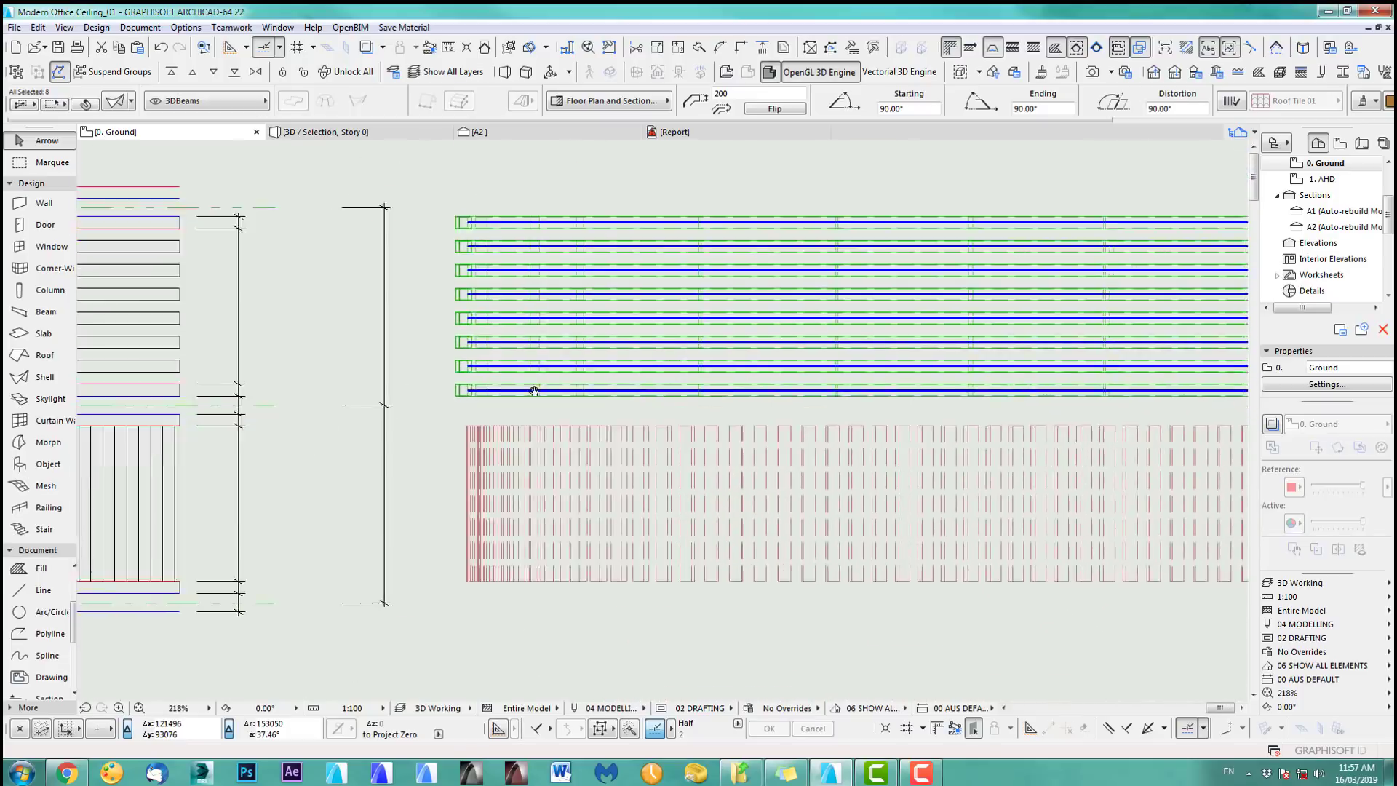
{"action": "scroll", "coordinate": [588, 371], "scroll_direction": "up", "scroll_amount": 2}
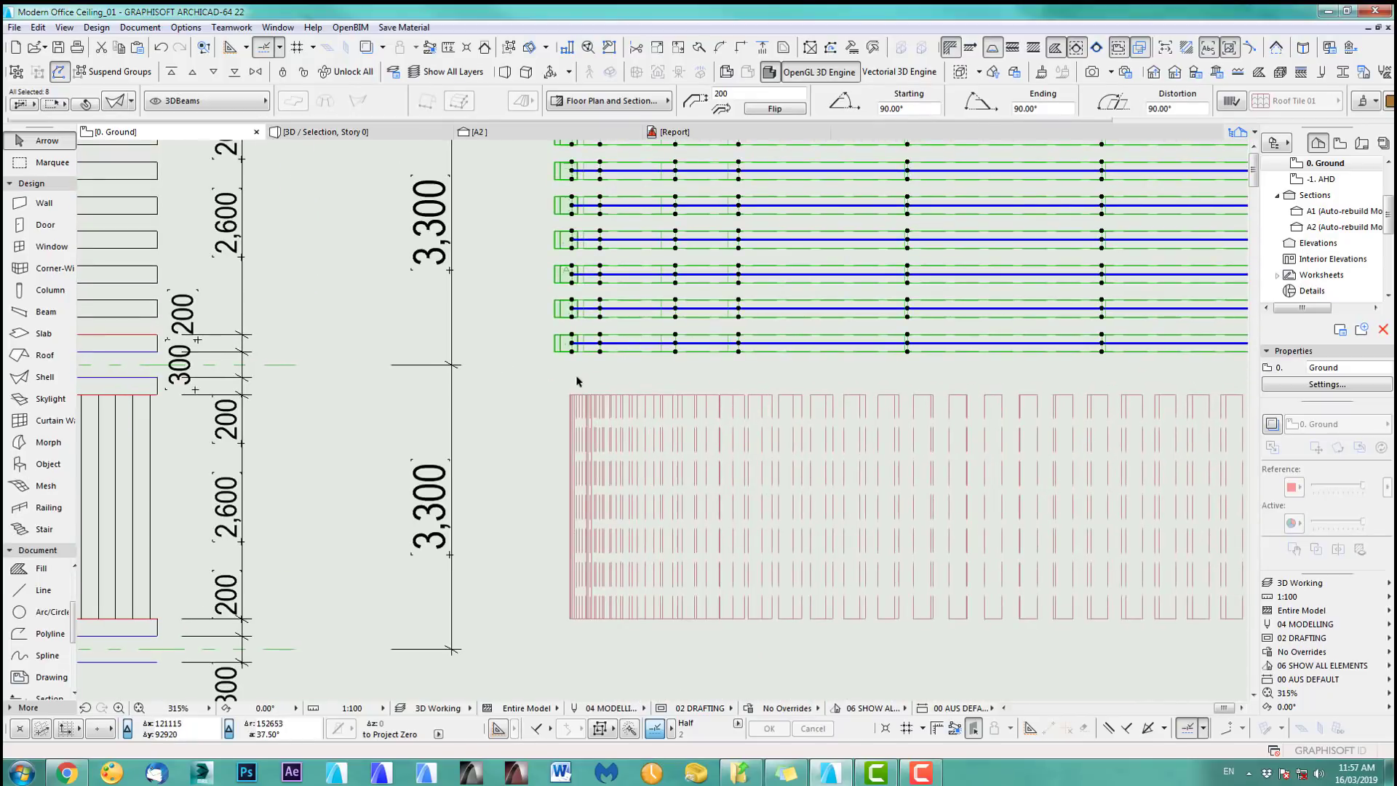
{"action": "key", "text": "ctrl+d"}
{"action": "left_click", "coordinate": [554, 352]}
{"action": "left_click", "coordinate": [570, 395], "text": "shift"}
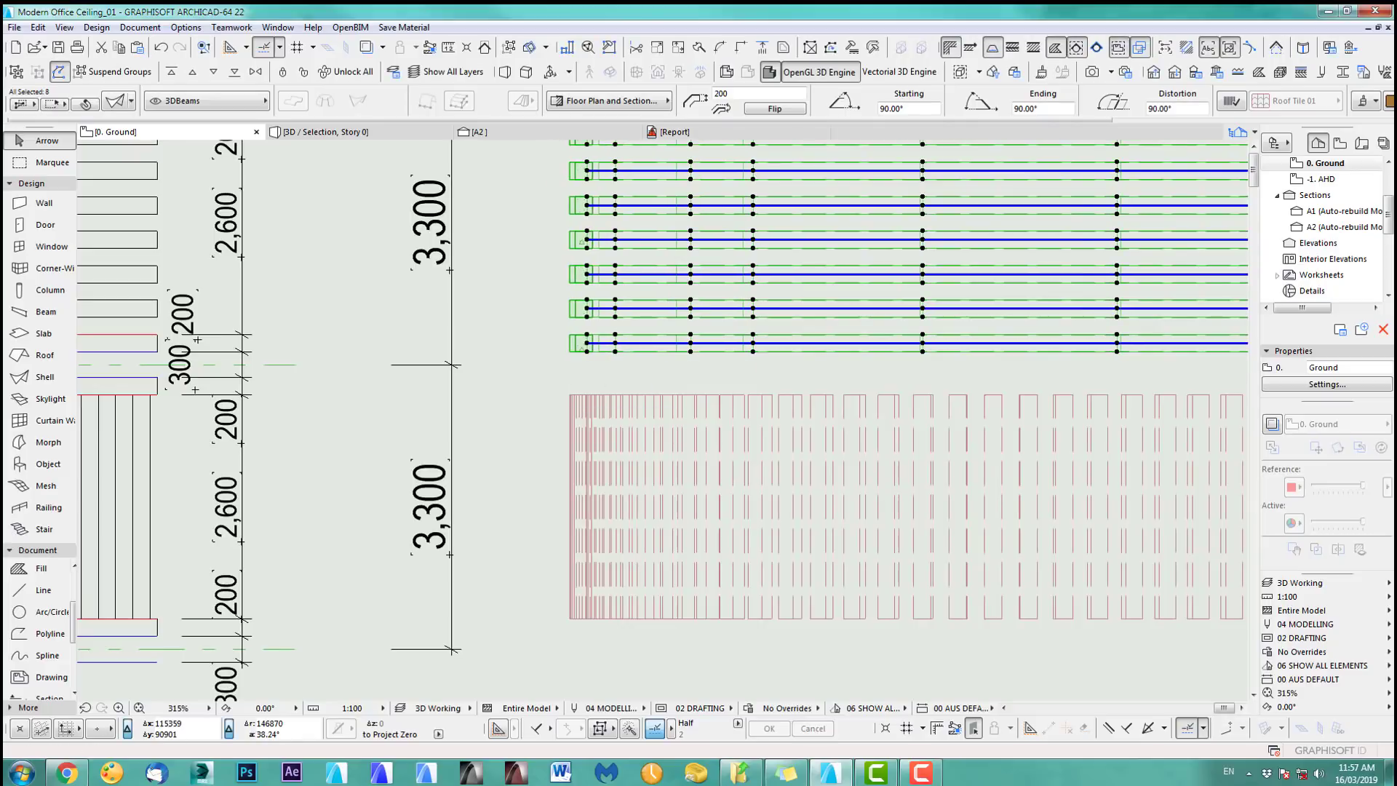
{"action": "key", "text": "Escape"}
- Select both ceiling groups in plan and inspect the alignment of the shells and battens in 3D
{"action": "scroll", "coordinate": [680, 438], "scroll_direction": "down", "scroll_amount": 2}
{"action": "scroll", "coordinate": [608, 586], "scroll_direction": "down", "scroll_amount": 2}
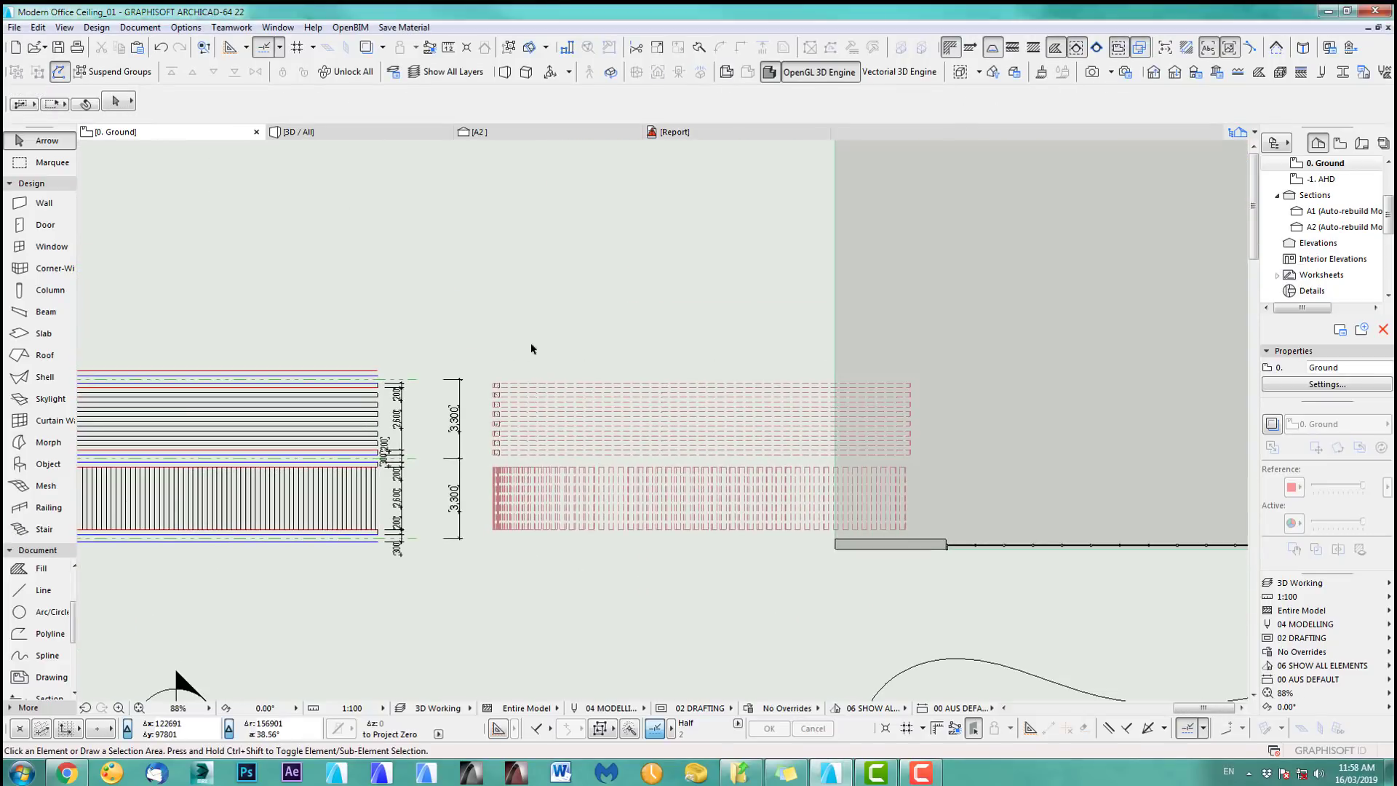
{"action": "left_click", "coordinate": [486, 358]}
{"action": "left_click", "coordinate": [580, 544]}
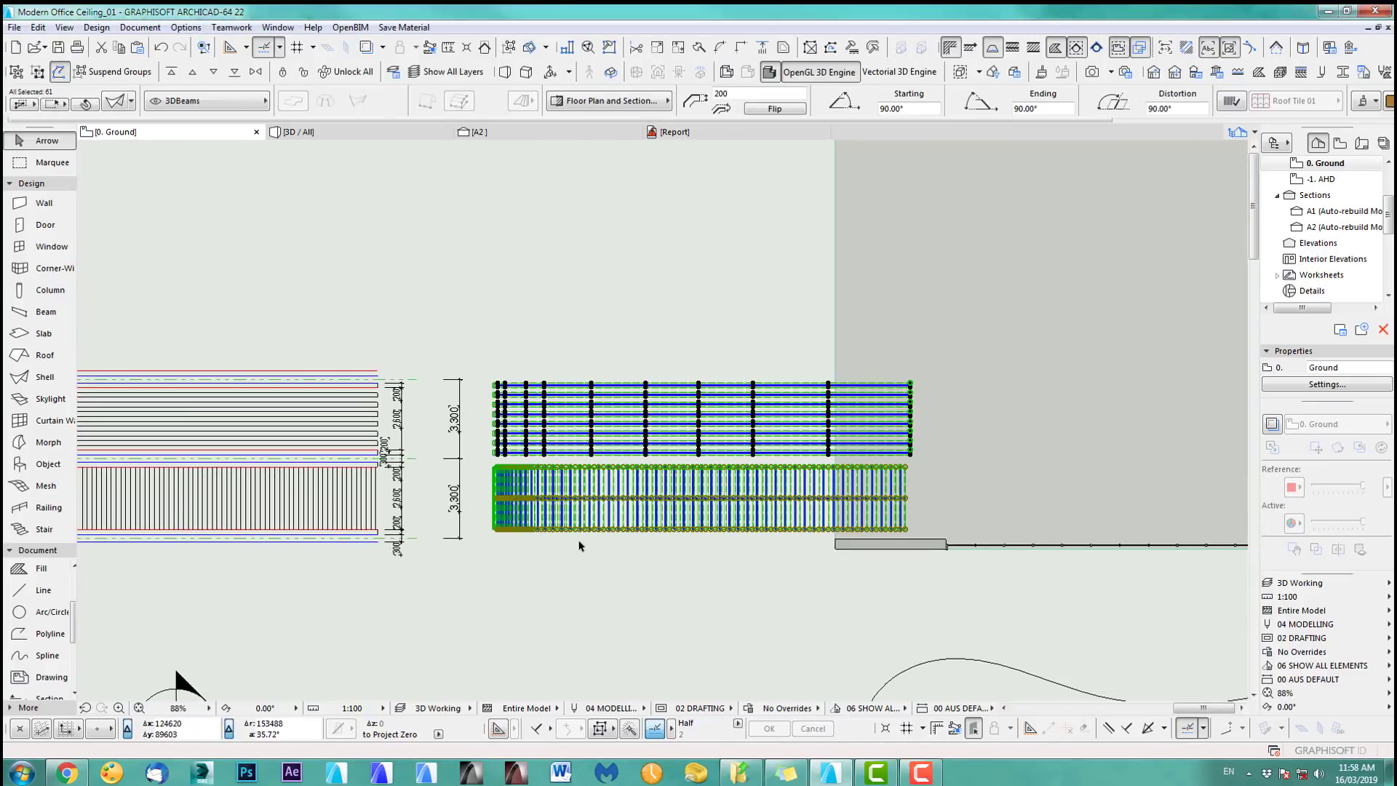
{"action": "key", "text": "F5"}
{"action": "left_click_drag", "start_coordinate": [693, 334], "coordinate": [625, 318]}
{"action": "middle_click_drag", "start_coordinate": [625, 319], "coordinate": [665, 287], "text": "shift"}
- Return to the floor plan and select the lowest of the eight curved shells above the batten group
{"action": "key", "text": "F2"}
{"action": "middle_click_drag", "start_coordinate": [739, 592], "coordinate": [710, 577]}
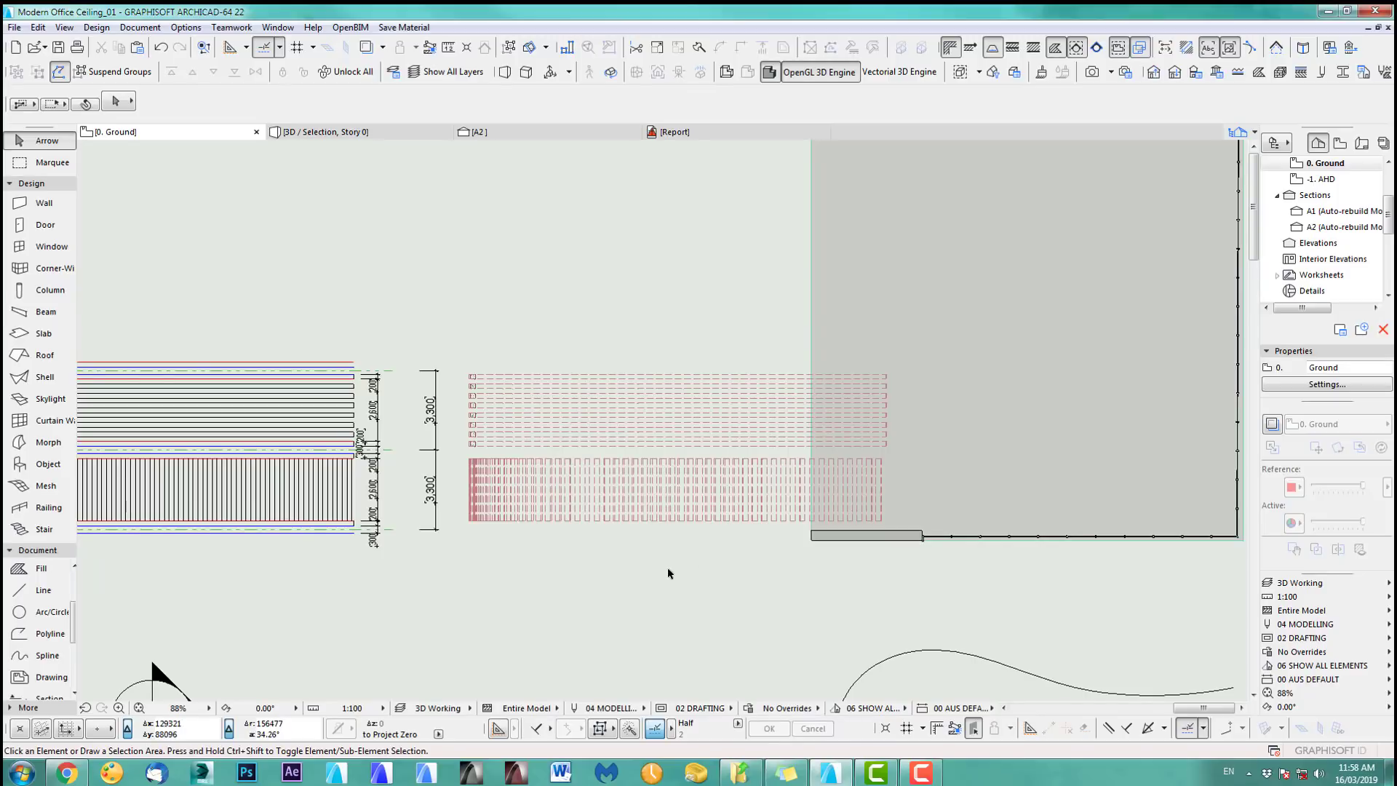
{"action": "middle_click_drag", "start_coordinate": [534, 542], "coordinate": [633, 542]}
{"action": "scroll", "coordinate": [537, 407], "scroll_direction": "up", "scroll_amount": 7}
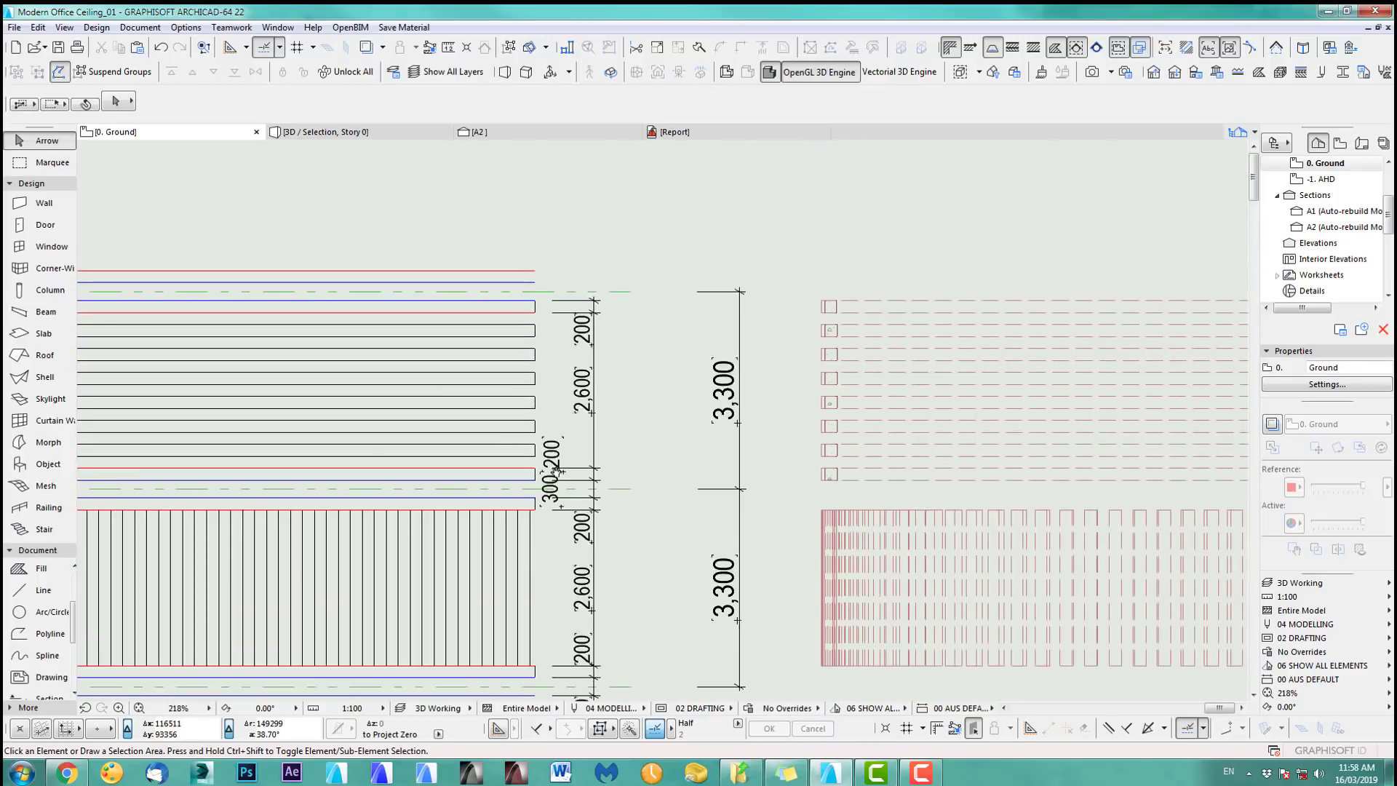
{"action": "scroll", "coordinate": [601, 415], "scroll_direction": "down", "scroll_amount": 5}
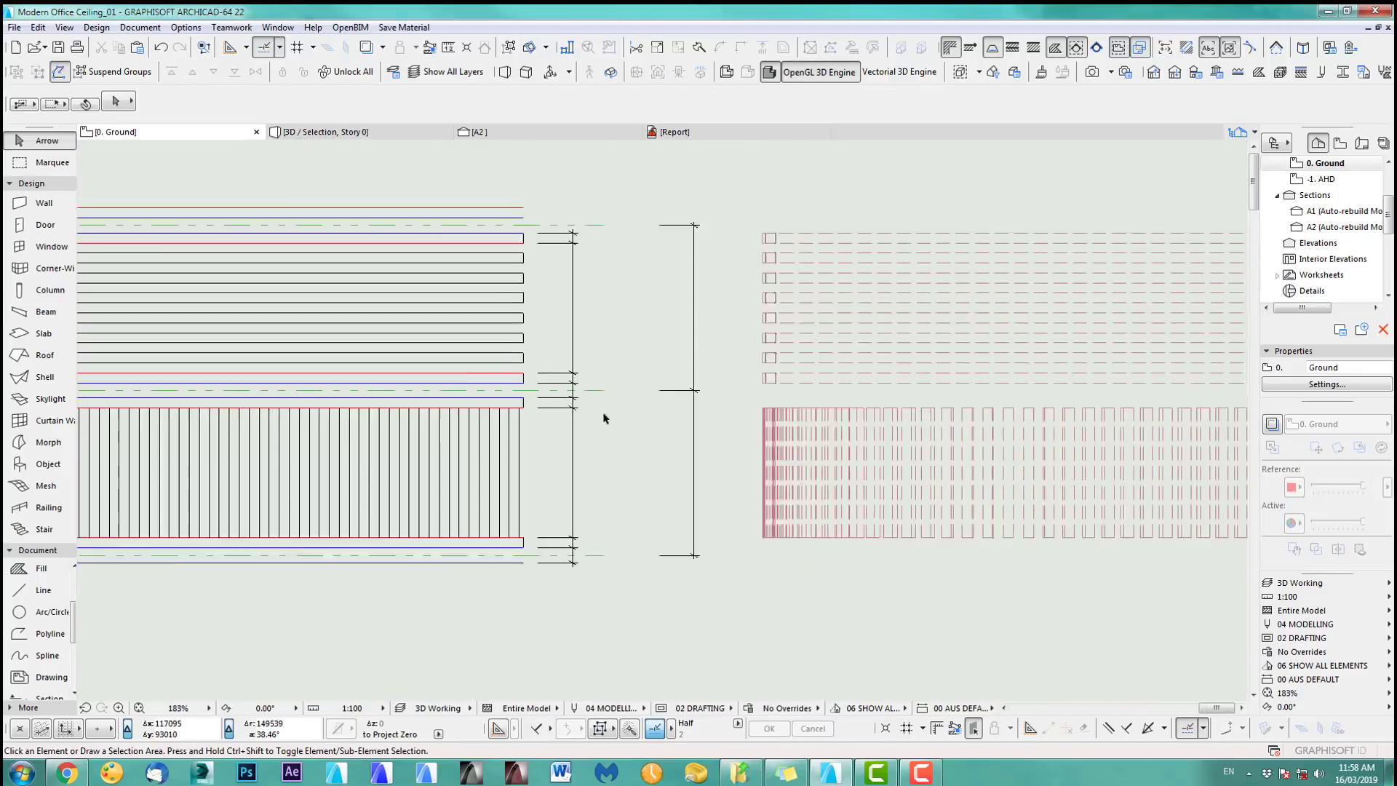
{"action": "scroll", "coordinate": [708, 390], "scroll_direction": "up", "scroll_amount": 3}
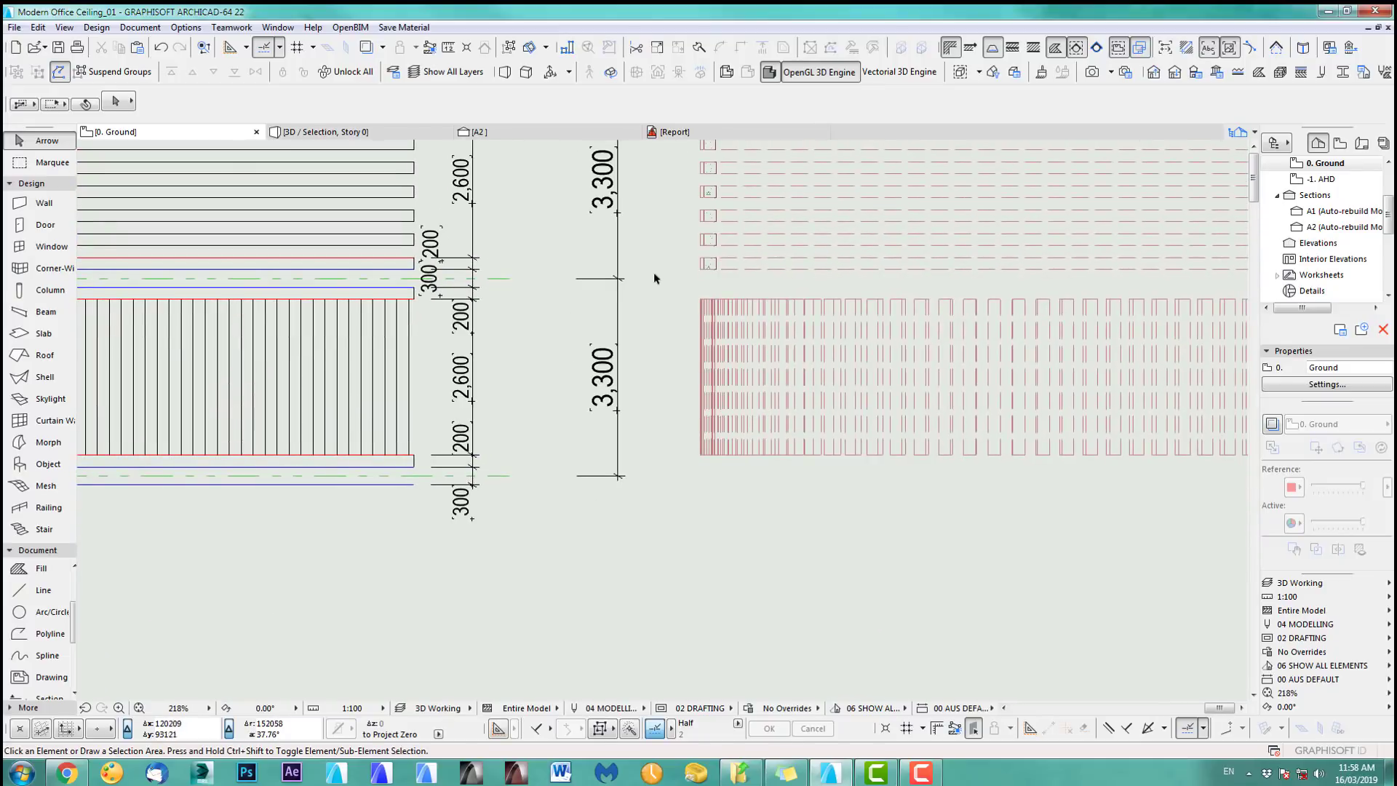
{"action": "left_click", "coordinate": [702, 269]}
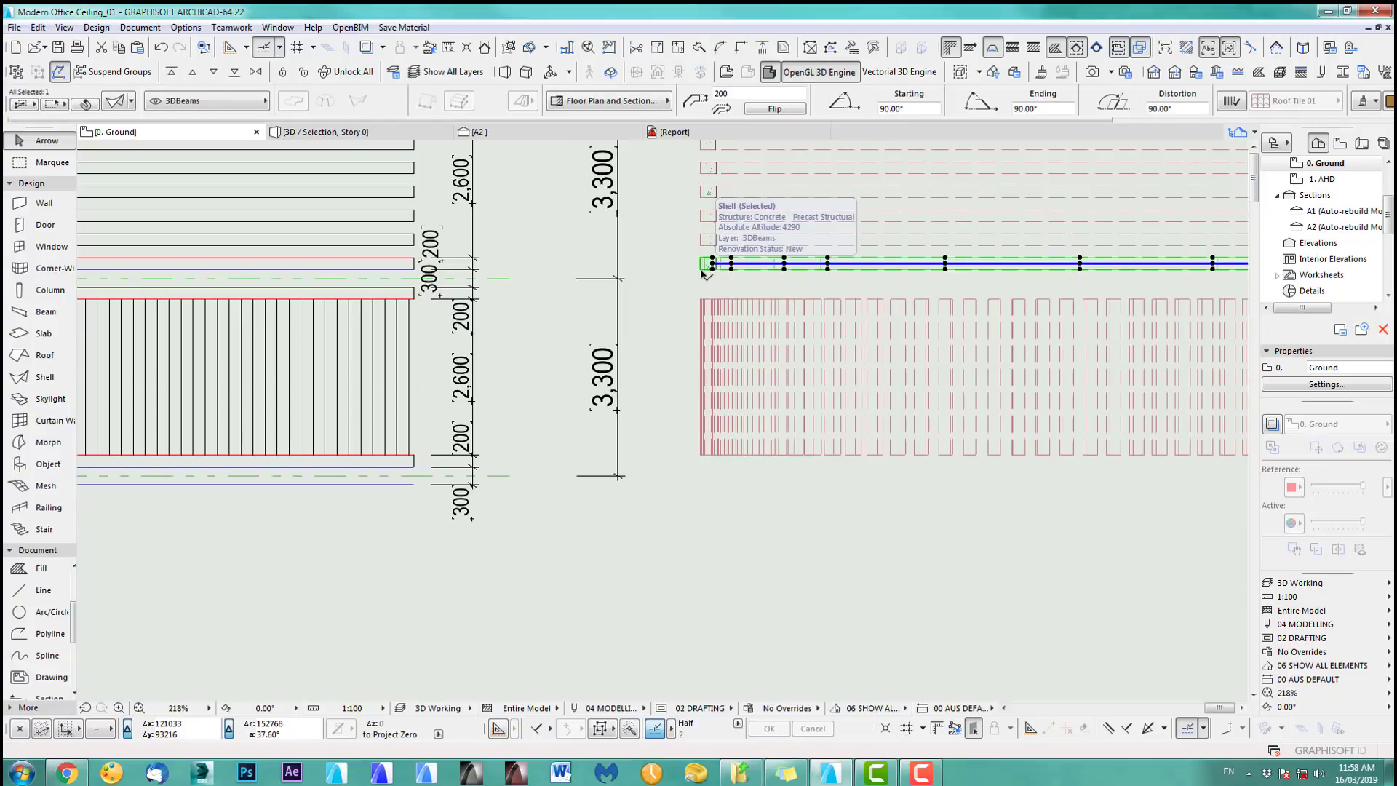
{"action": "key", "text": "ctrl+shift+d"}
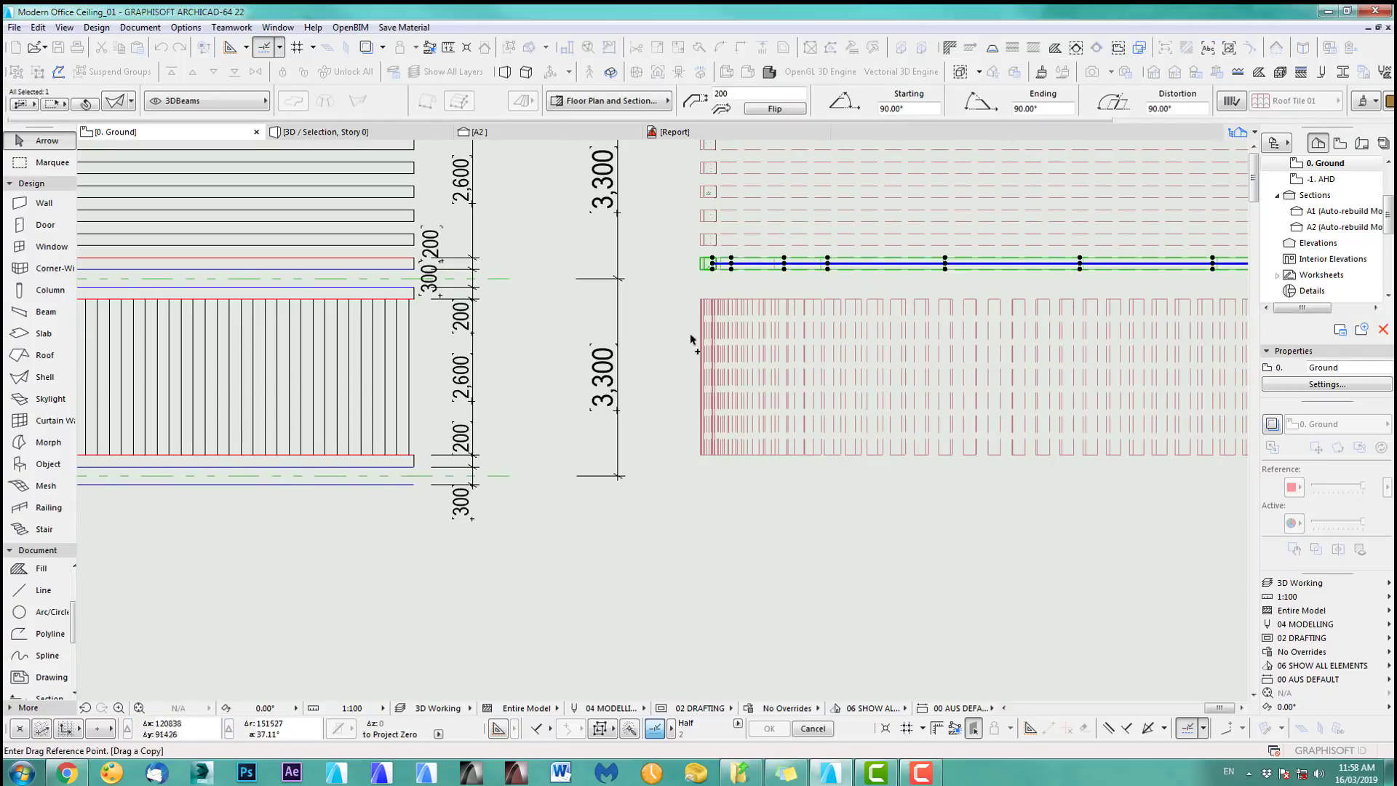
{"action": "scroll", "coordinate": [699, 342], "scroll_direction": "up", "scroll_amount": 4}
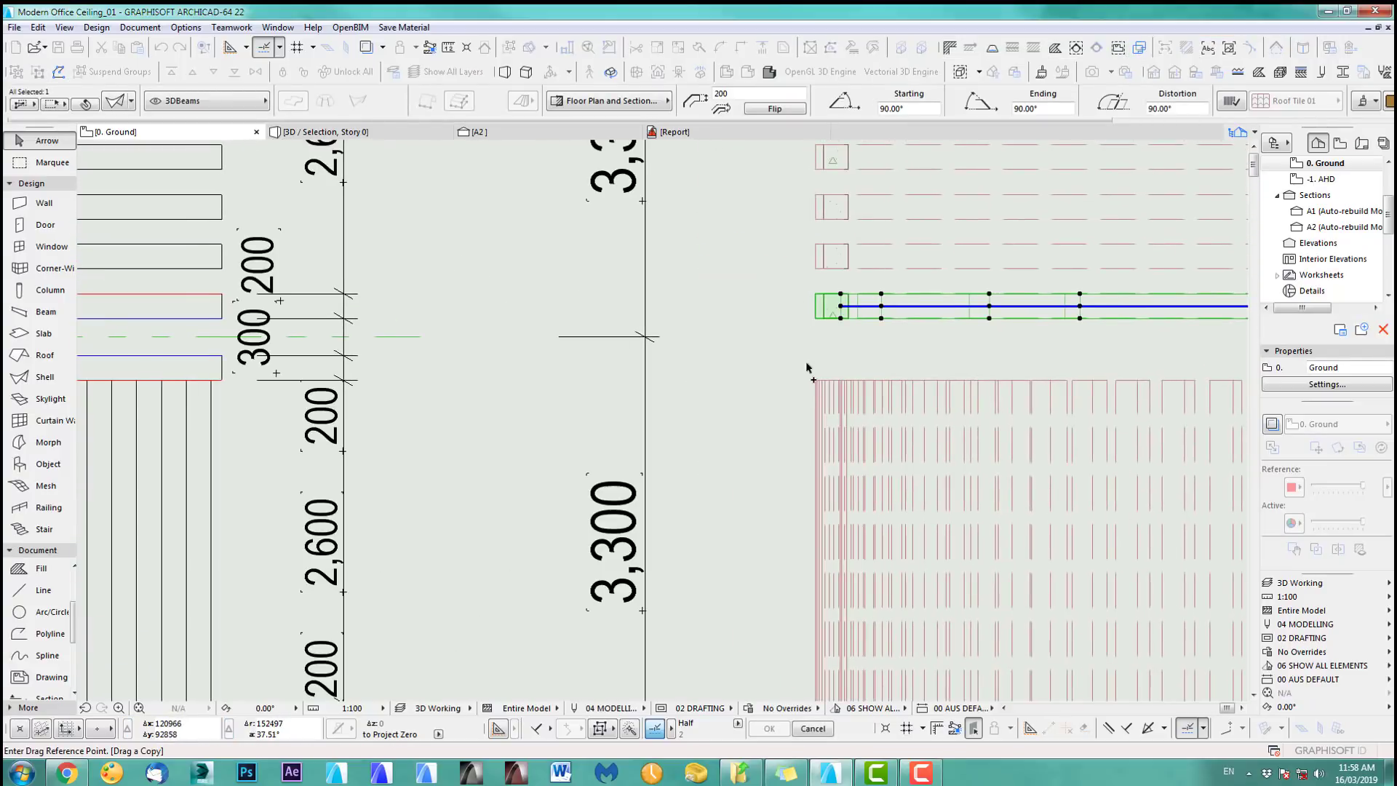
{"action": "key", "text": "Escape"}
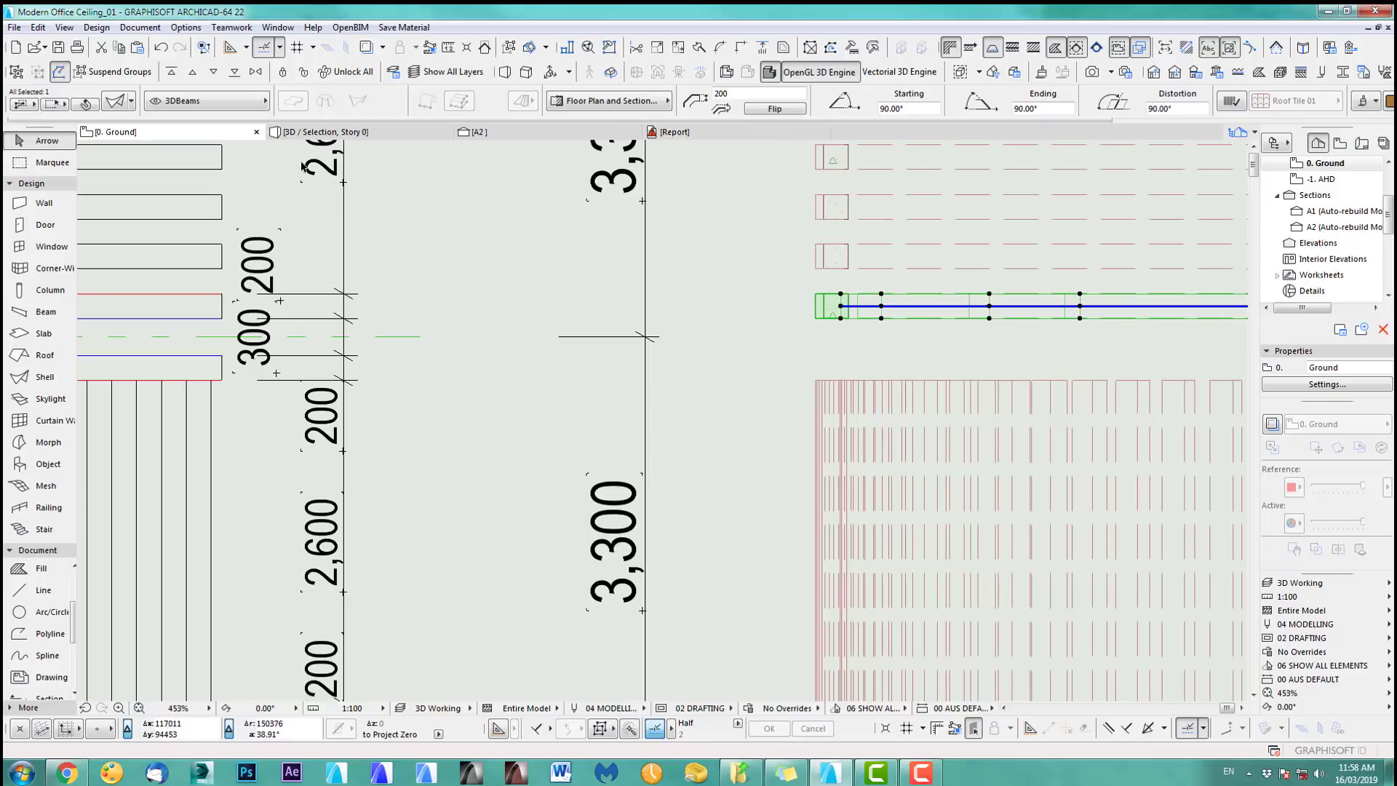
- Override all three surfaces of the selected curved shell with ART_Beam1
{"action": "left_click", "coordinate": [1364, 102]}
{"action": "left_click", "coordinate": [1307, 142]}
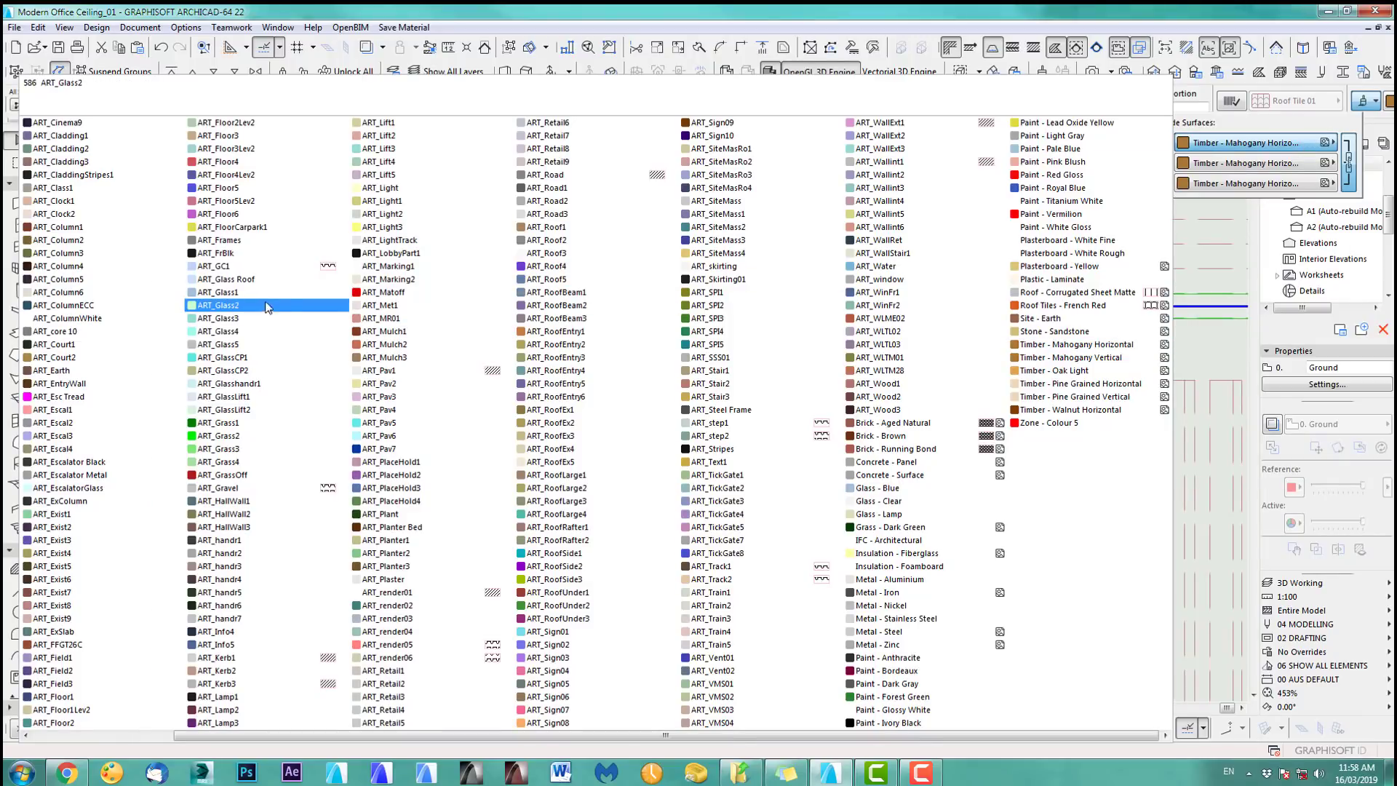
{"action": "scroll", "coordinate": [272, 303], "scroll_direction": "left", "scroll_amount": 1}
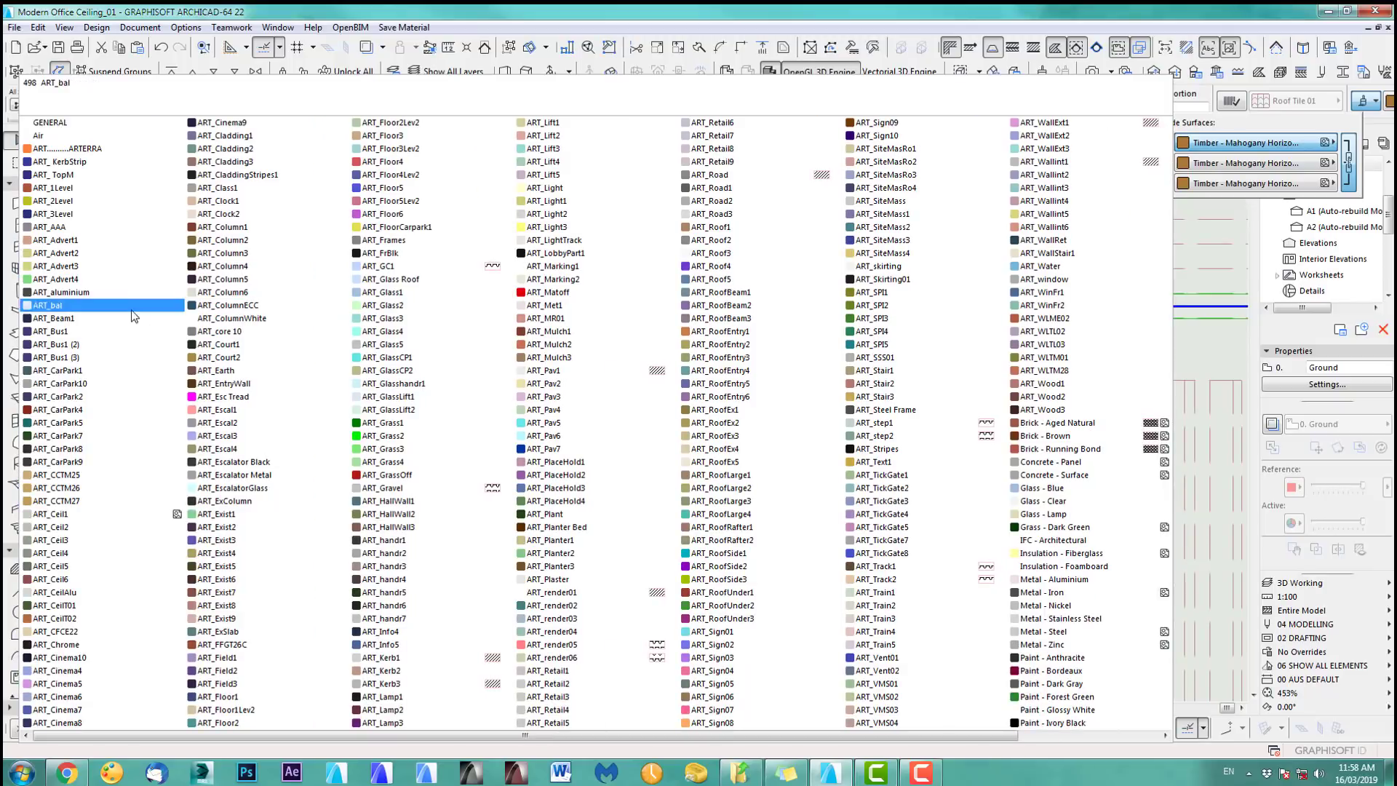
{"action": "left_click", "coordinate": [81, 319]}
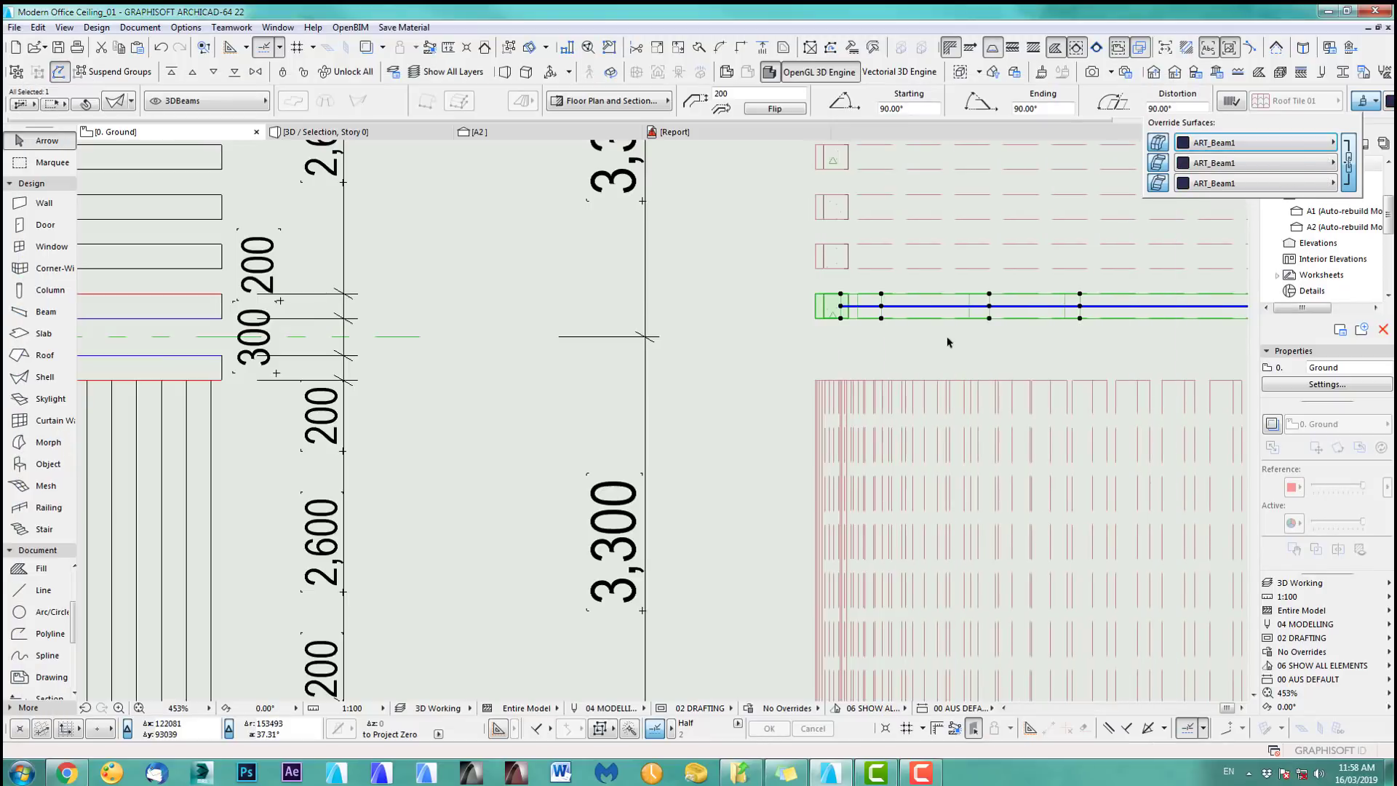
- Drag two copies of the ART_Beam1 shell straight down, aligning them with the drafted beam edges above and below the batten group
{"action": "scroll", "coordinate": [842, 313], "scroll_direction": "down", "scroll_amount": 3}
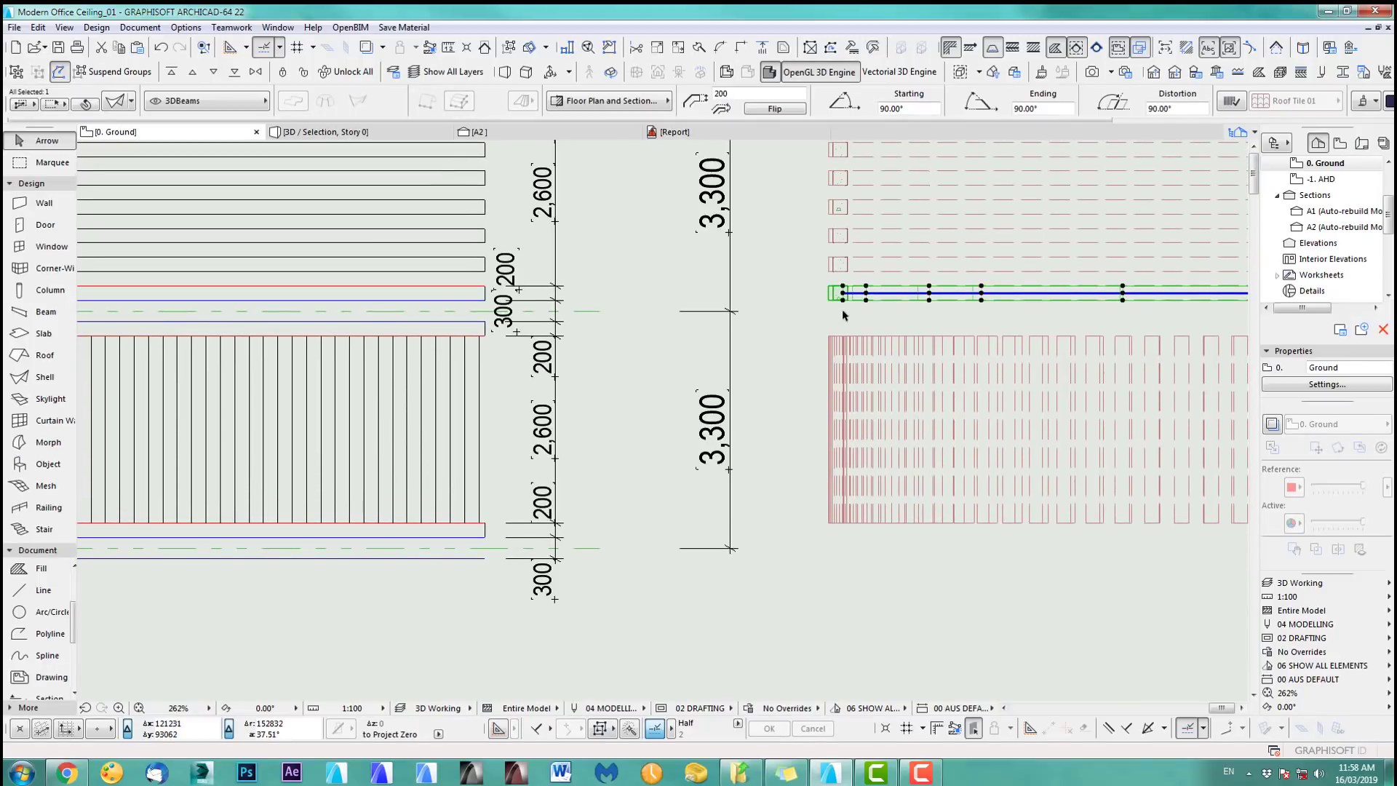
{"action": "key", "text": "ctrl+d"}
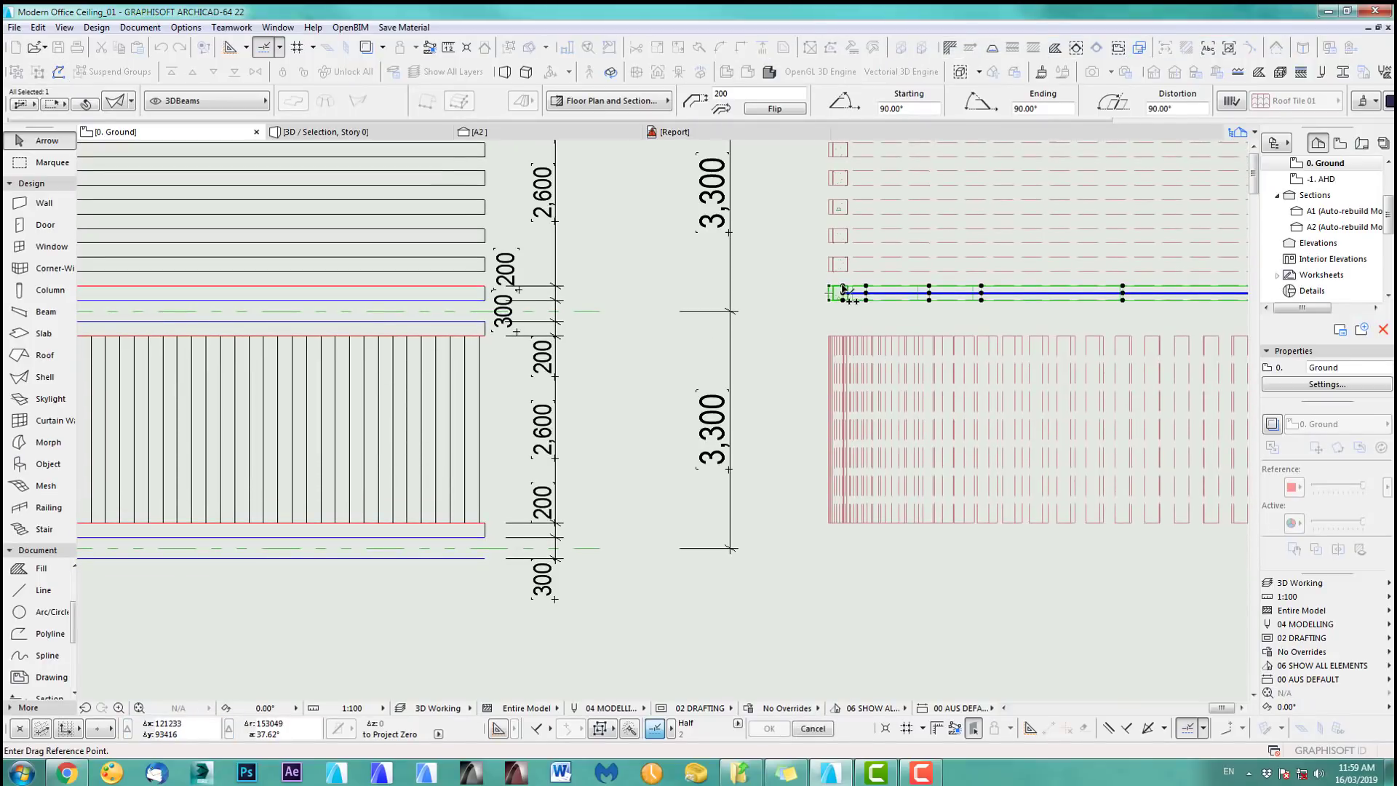
{"action": "left_click", "coordinate": [842, 289]}
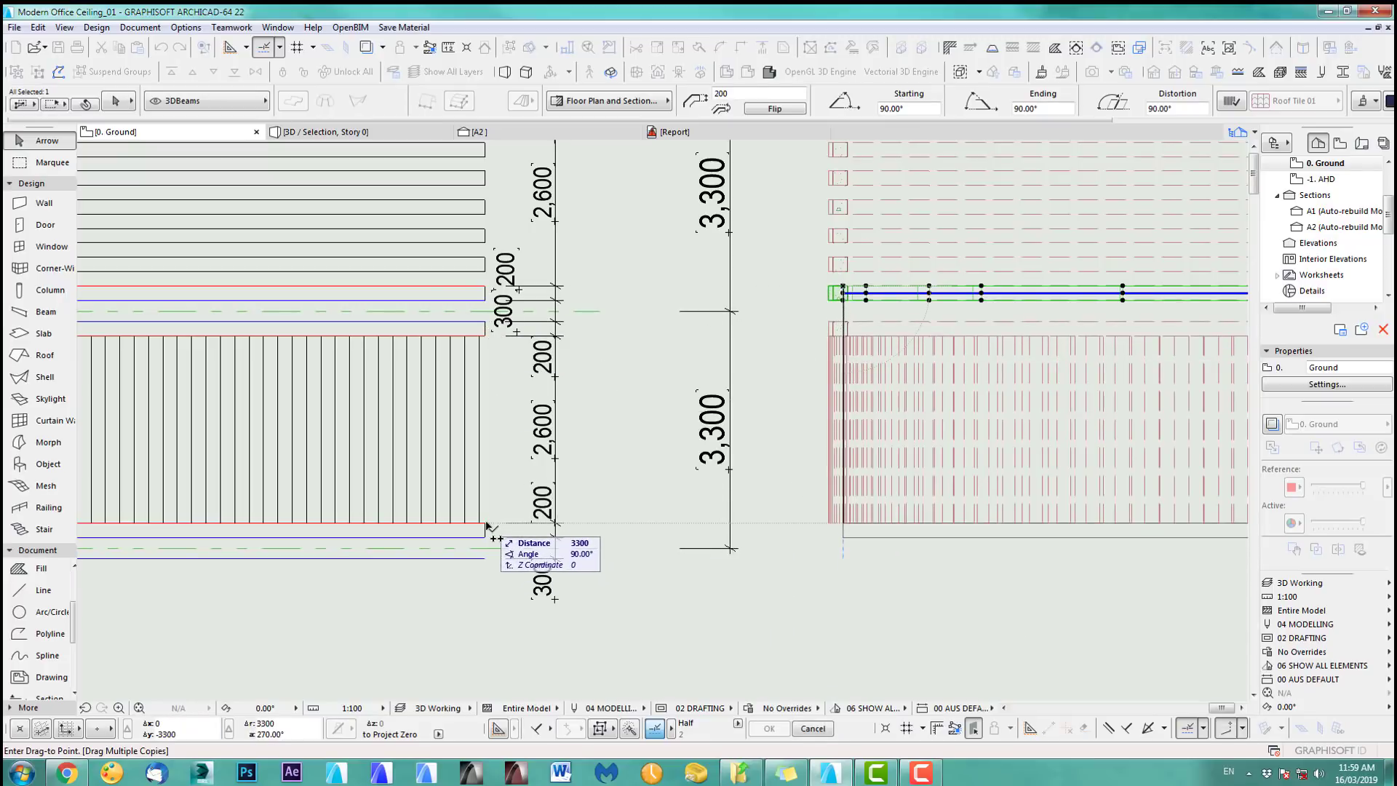
{"action": "scroll", "coordinate": [605, 514], "scroll_direction": "down", "scroll_amount": 3}
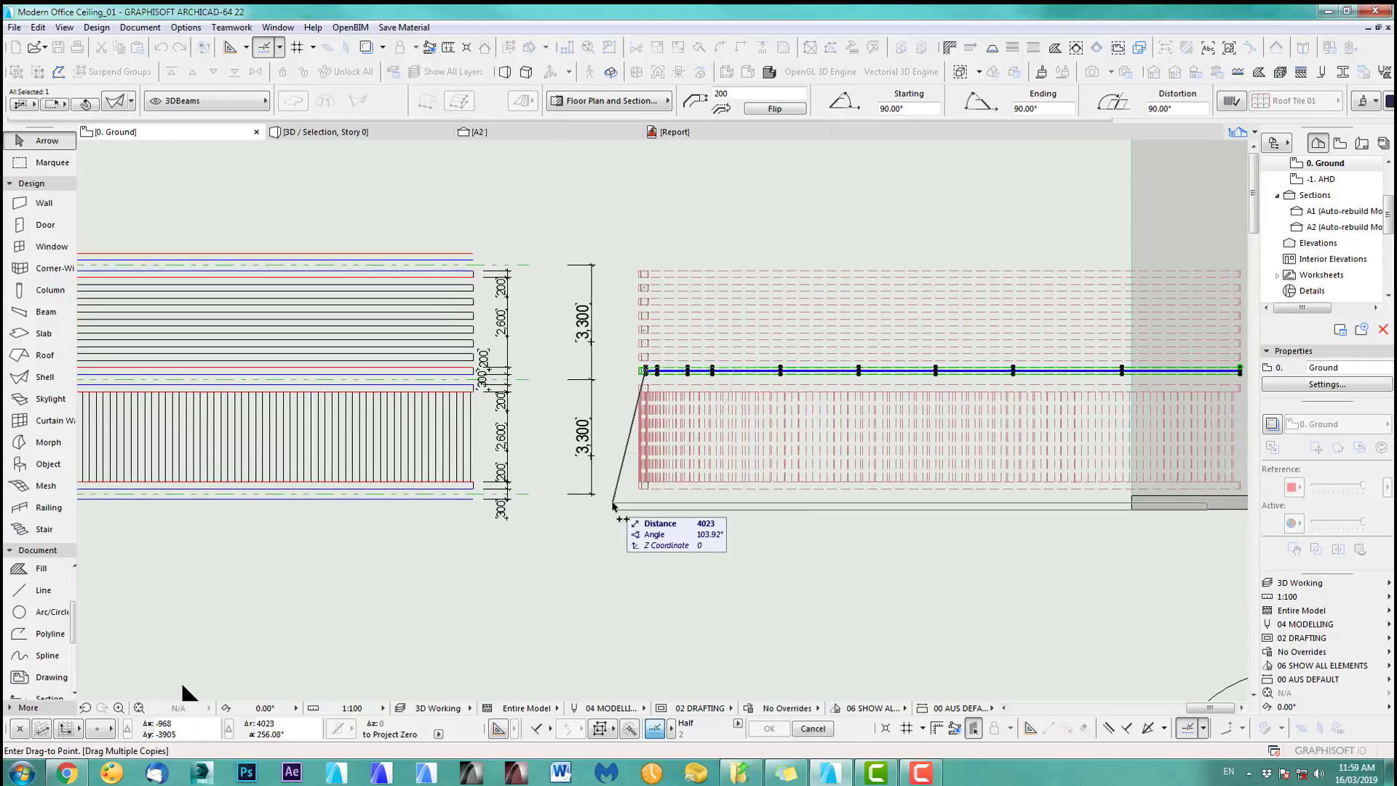
{"action": "left_click", "coordinate": [613, 506]}
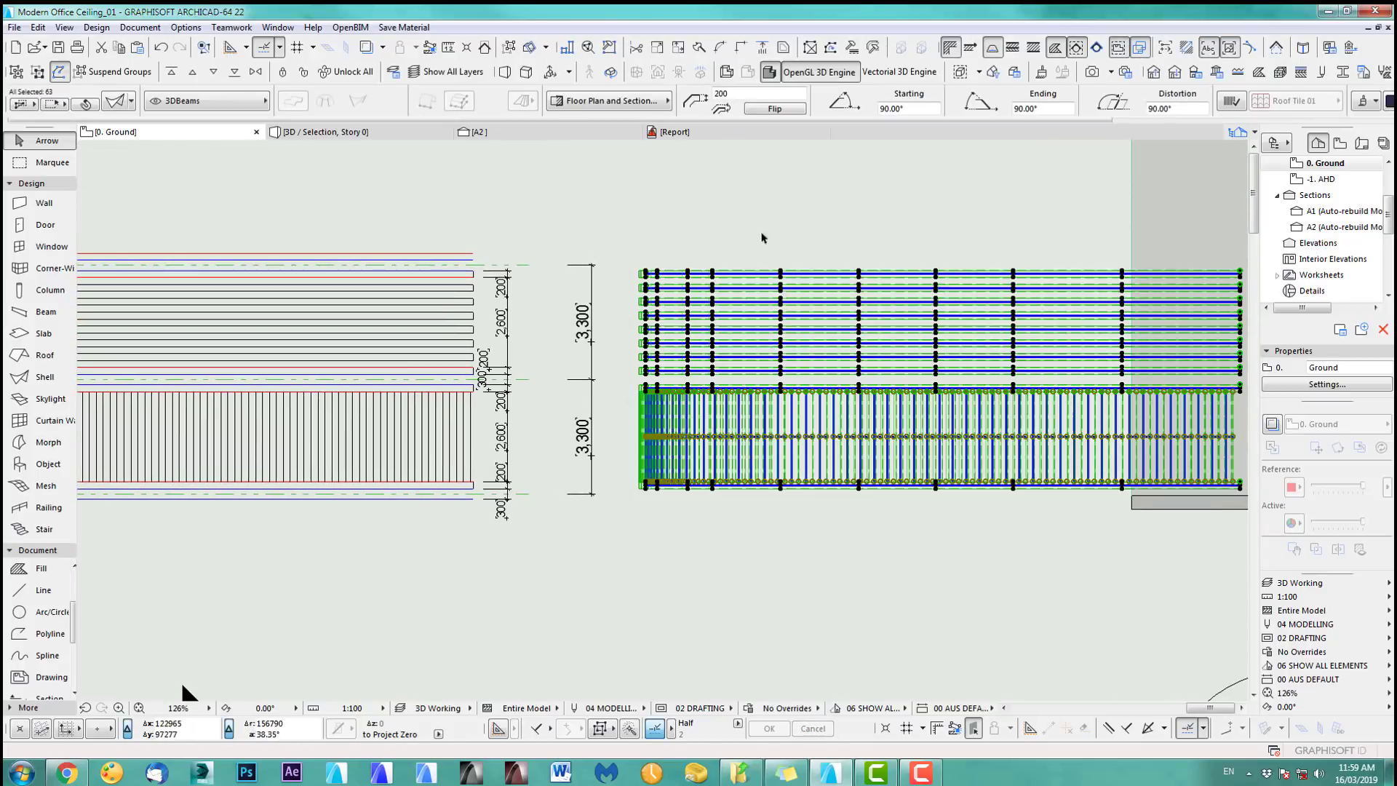
- Show all curved shells and battens in 3D, inspect the edge beams around the batten group, and return to the floor plan
{"action": "key", "text": "F5"}
{"action": "middle_click_drag", "start_coordinate": [661, 417], "coordinate": [727, 414], "text": "shift"}
{"action": "scroll", "coordinate": [596, 412], "scroll_direction": "up", "scroll_amount": 3}
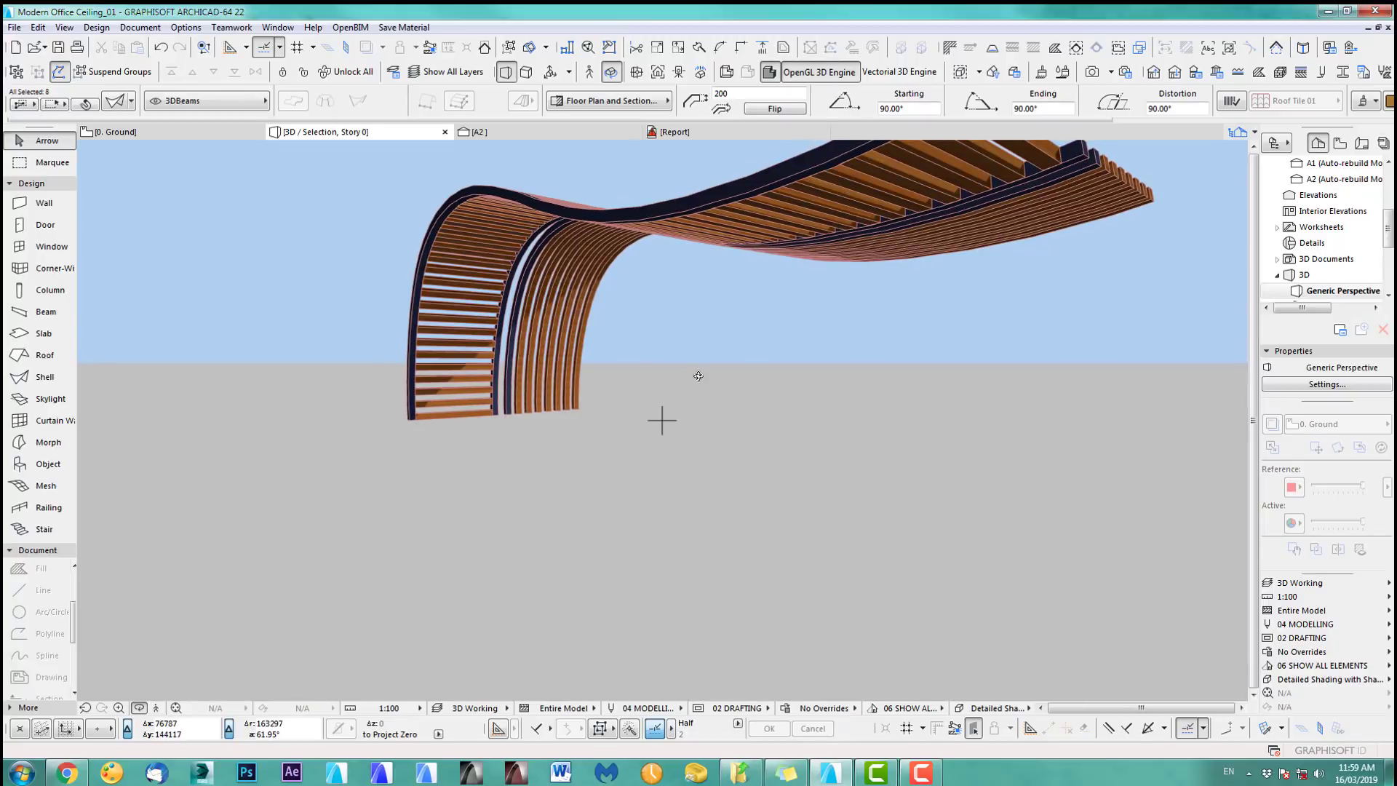
{"action": "key", "text": "F2"}
{"action": "scroll", "coordinate": [819, 535], "scroll_direction": "down", "scroll_amount": 2}
{"action": "scroll", "coordinate": [665, 499], "scroll_direction": "up", "scroll_amount": 3}
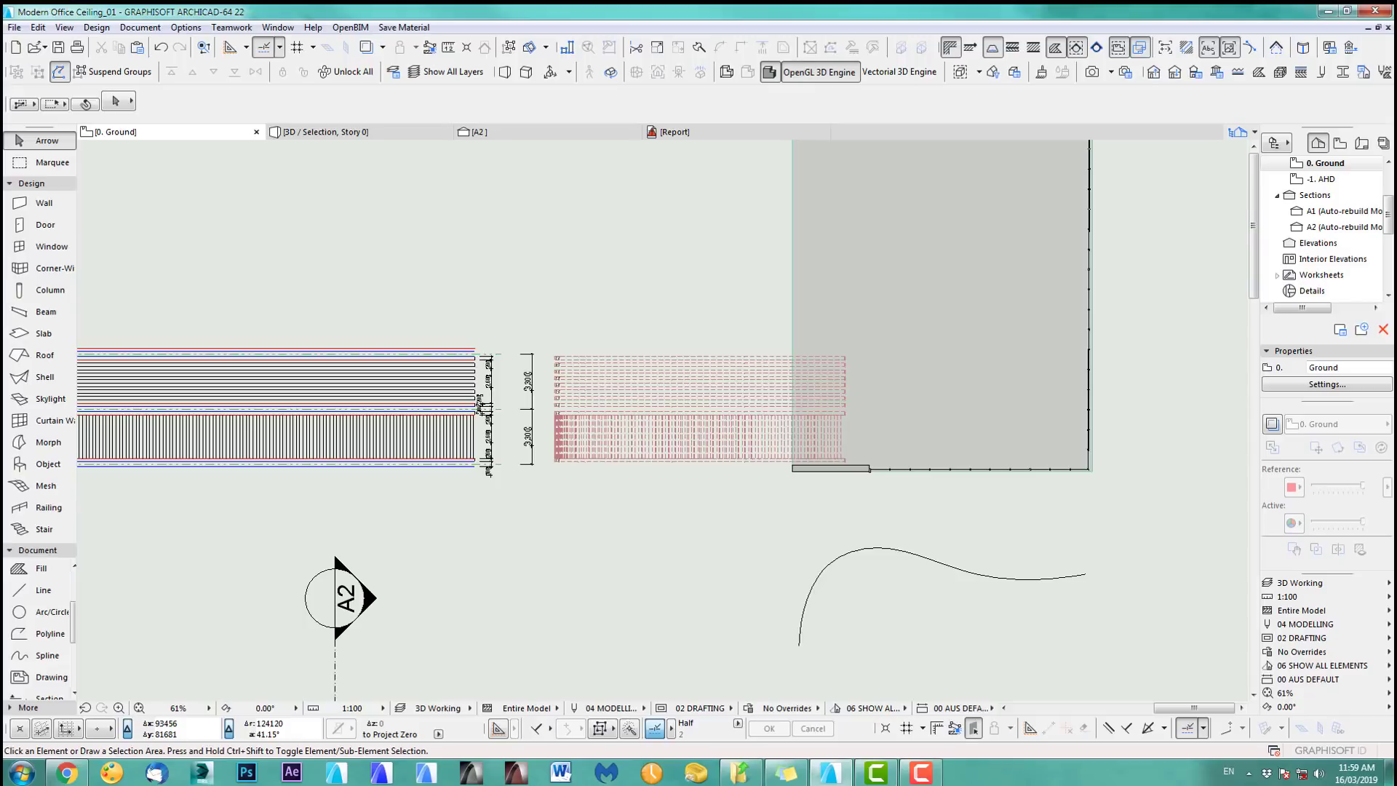
{"action": "scroll", "coordinate": [561, 453], "scroll_direction": "up", "scroll_amount": 4}
{"action": "scroll", "coordinate": [561, 568], "scroll_direction": "down", "scroll_amount": 4}
{"action": "scroll", "coordinate": [729, 493], "scroll_direction": "up", "scroll_amount": 2}
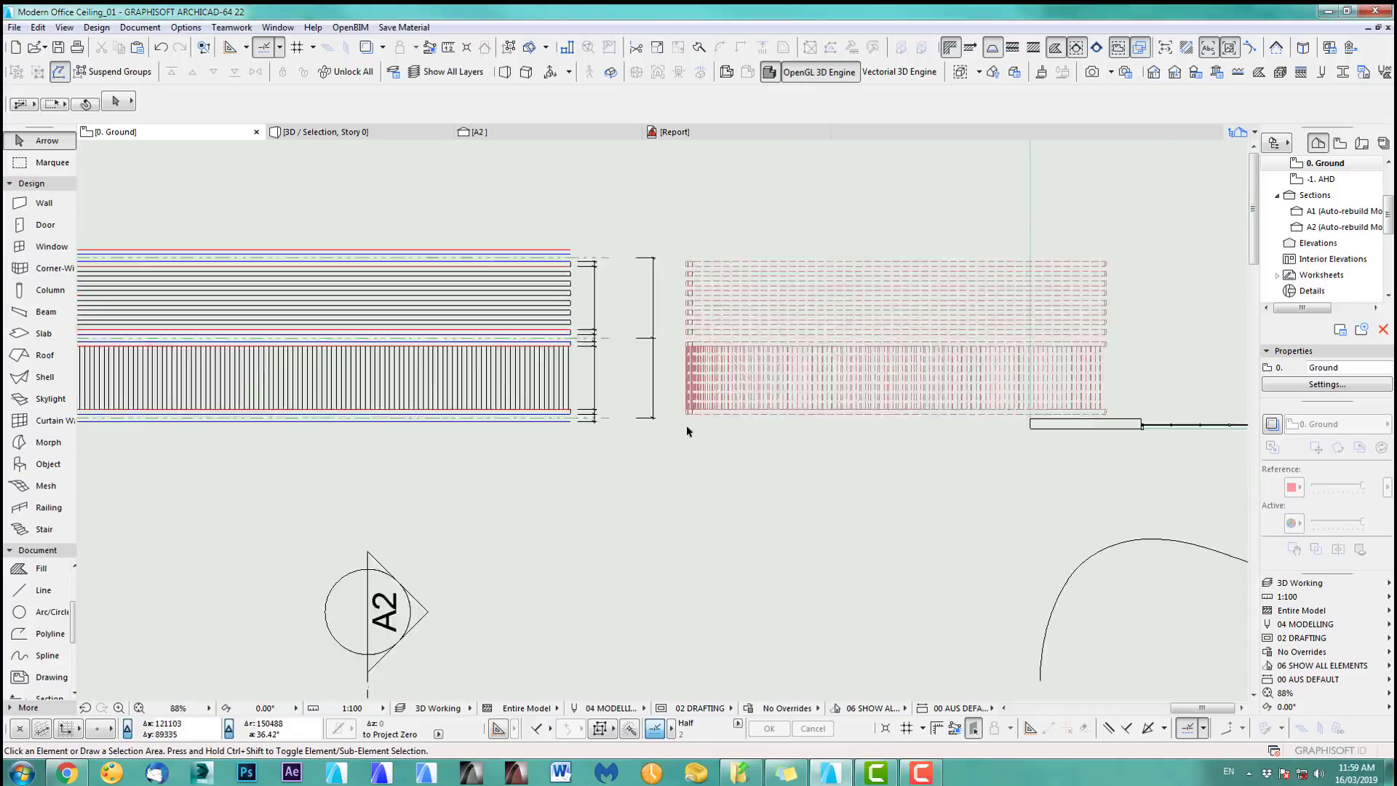
{"action": "scroll", "coordinate": [654, 435], "scroll_direction": "up", "scroll_amount": 4}
- Try to stretch the lowest drafted line of the layout horizontally towards the wall's corner
{"action": "left_click", "coordinate": [473, 405]}
{"action": "left_click", "coordinate": [480, 405]}
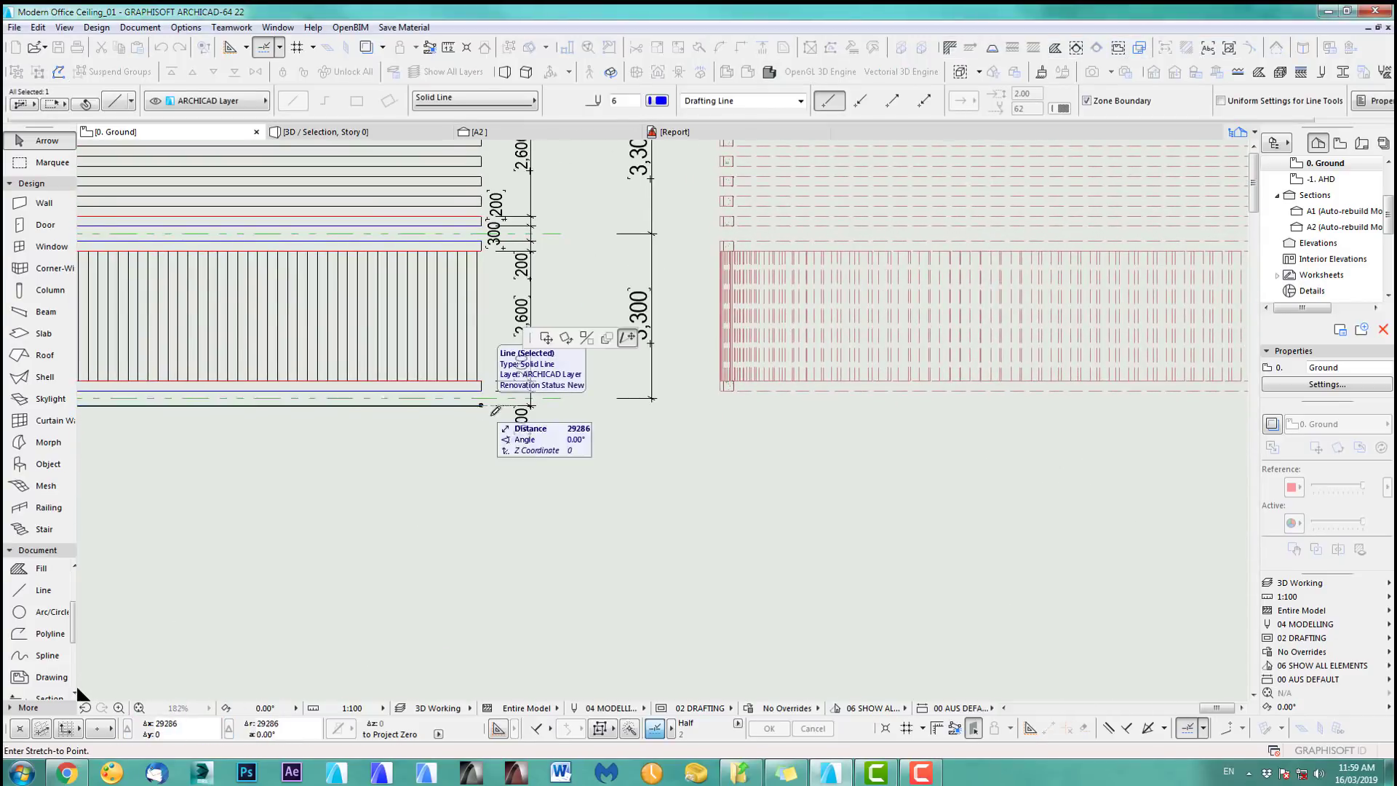
{"action": "scroll", "coordinate": [669, 426], "scroll_direction": "down", "scroll_amount": 4}
{"action": "middle_click_drag", "start_coordinate": [680, 426], "coordinate": [408, 427]}
{"action": "scroll", "coordinate": [769, 419], "scroll_direction": "up", "scroll_amount": 5}
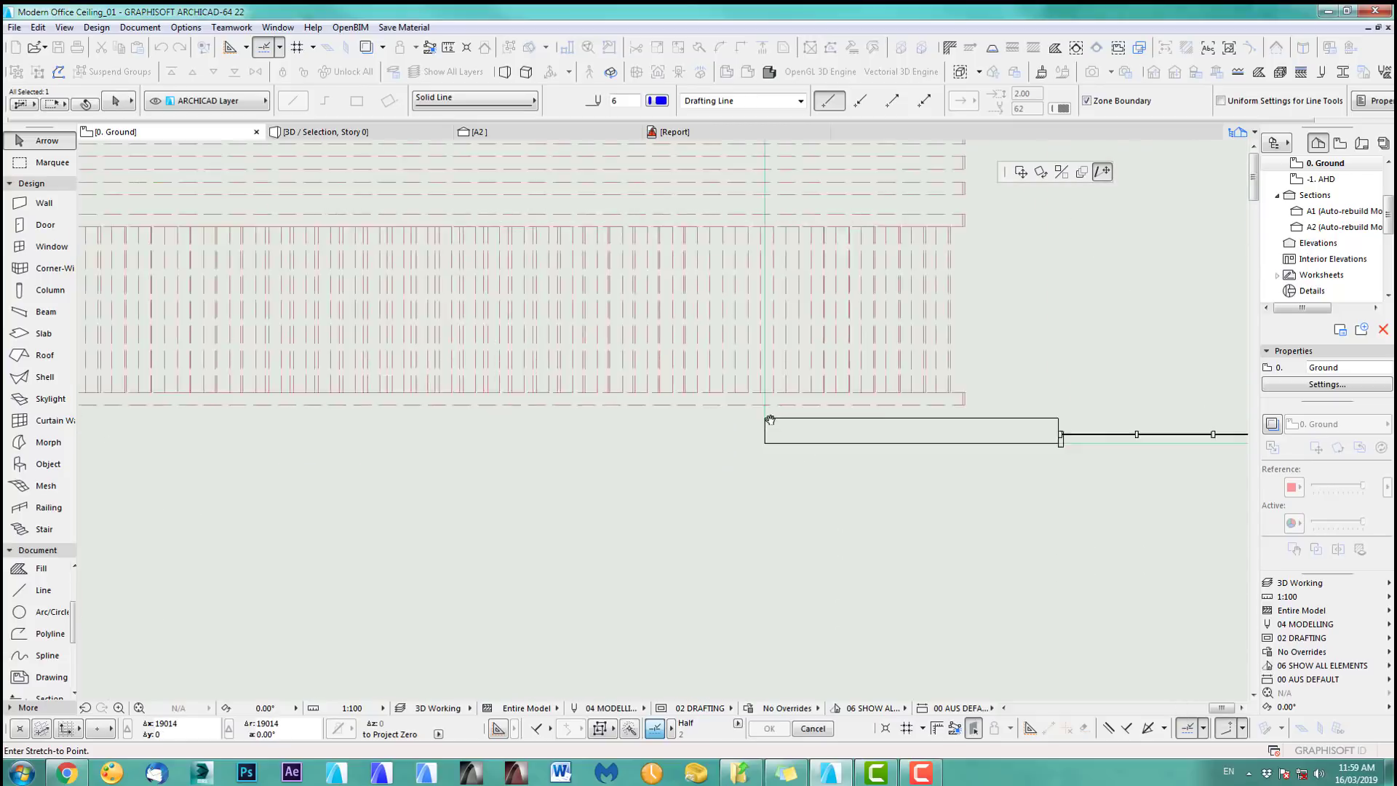
{"action": "left_click", "coordinate": [752, 424]}
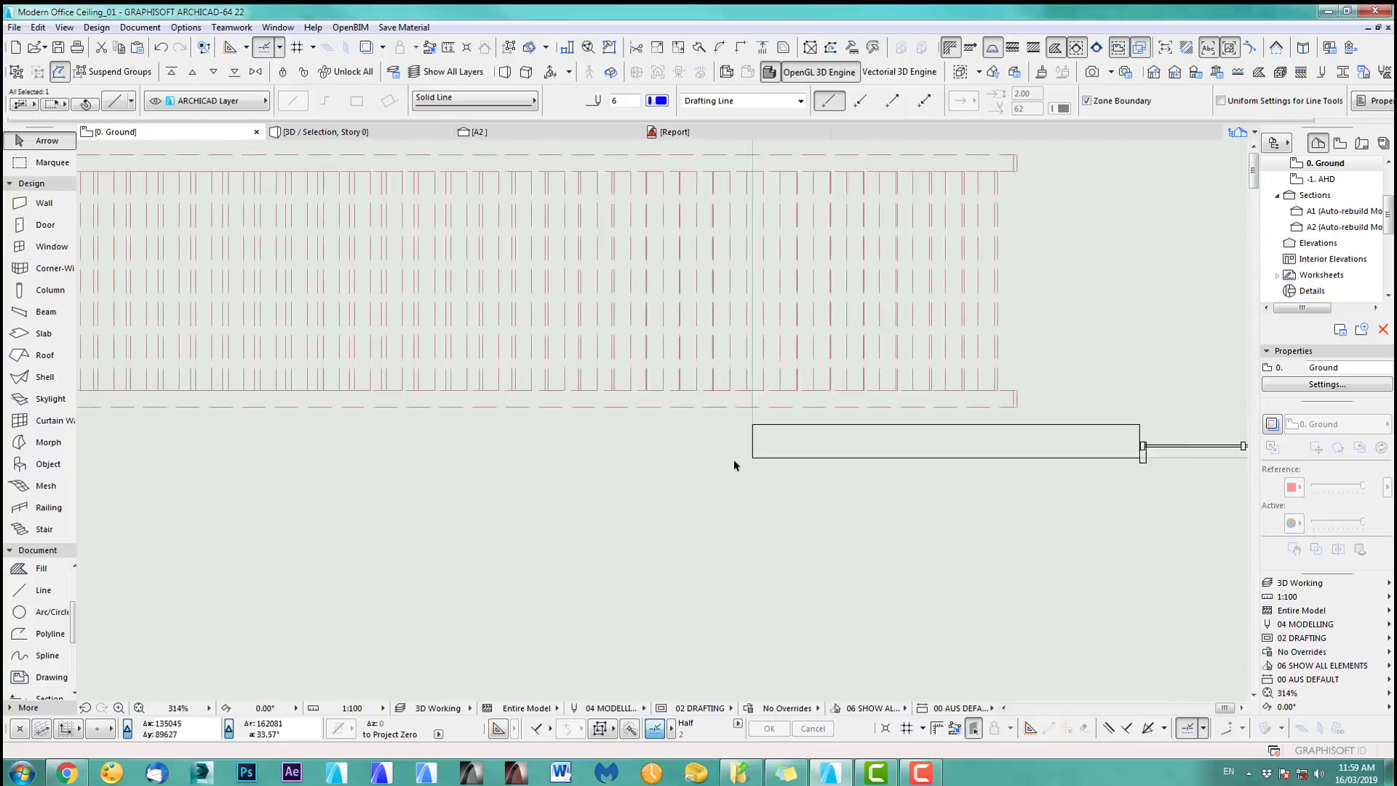
- Select the drafted layout with both ceiling groups and move it vertically by 100 to align its lowest line with the wall's corner
{"action": "scroll", "coordinate": [734, 466], "scroll_direction": "down", "scroll_amount": 8}
{"action": "scroll", "coordinate": [374, 299], "scroll_direction": "up", "scroll_amount": 1}
{"action": "scroll", "coordinate": [337, 290], "scroll_direction": "down", "scroll_amount": 2}
{"action": "left_click", "coordinate": [133, 302]}
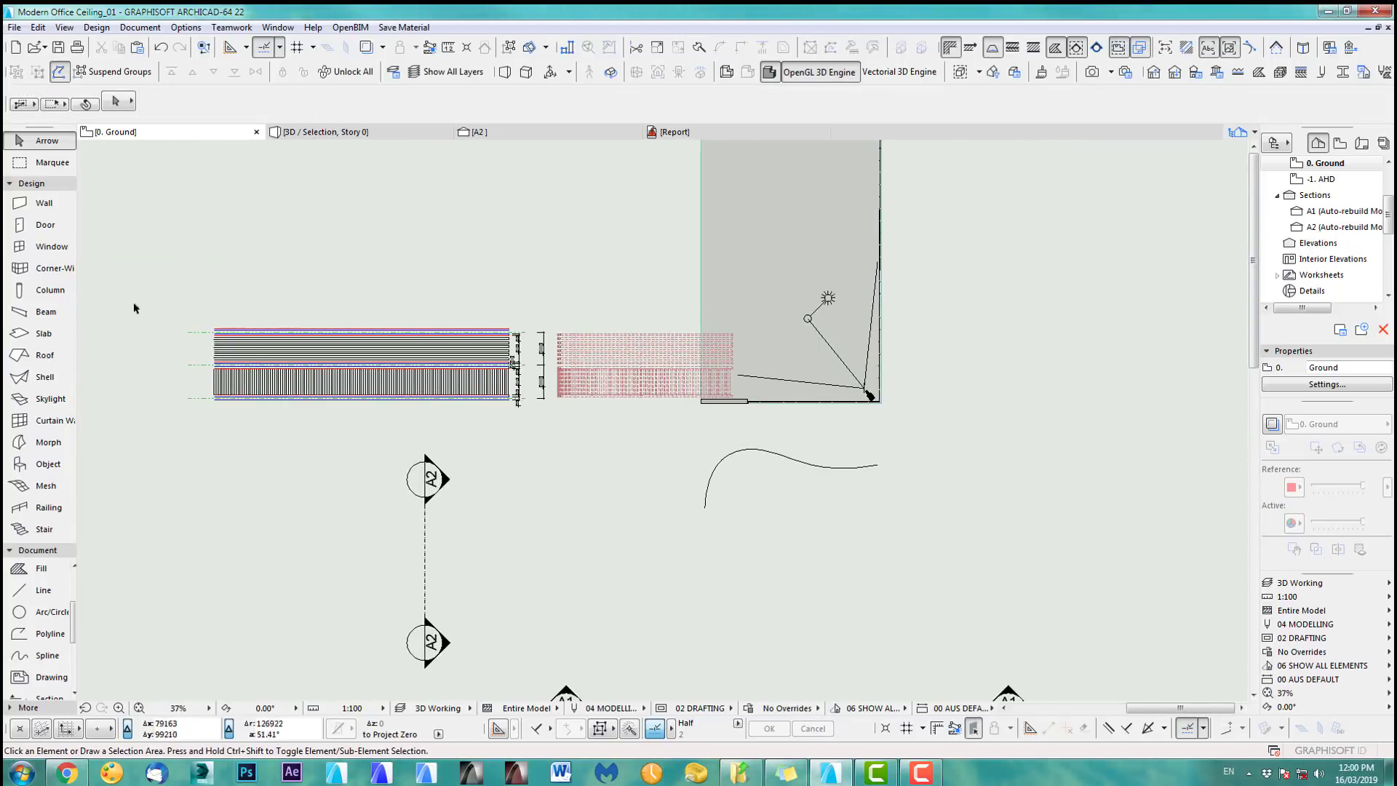
{"action": "left_click", "coordinate": [600, 421]}
{"action": "scroll", "coordinate": [556, 436], "scroll_direction": "up", "scroll_amount": 5}
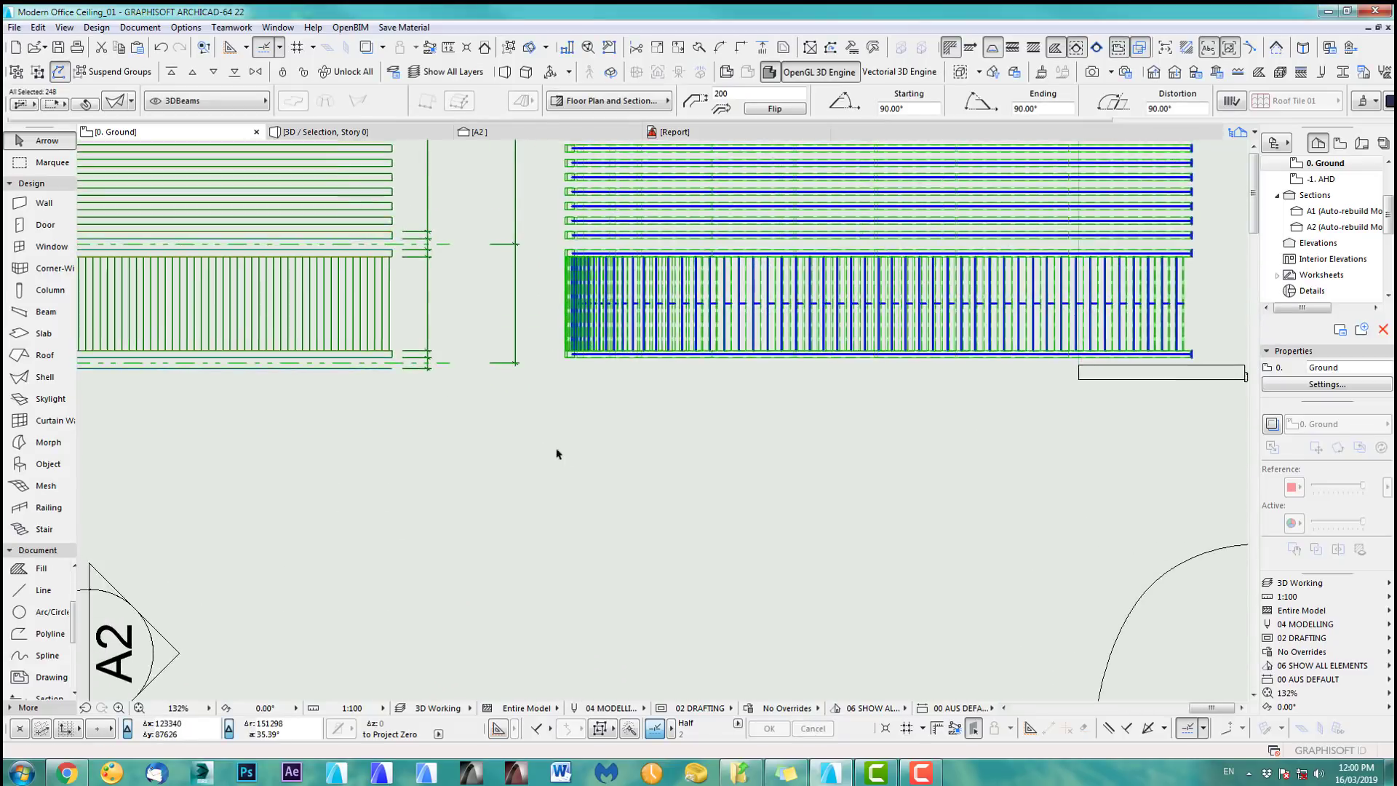
{"action": "key", "text": "ctrl+d"}
{"action": "left_click", "coordinate": [394, 367]}
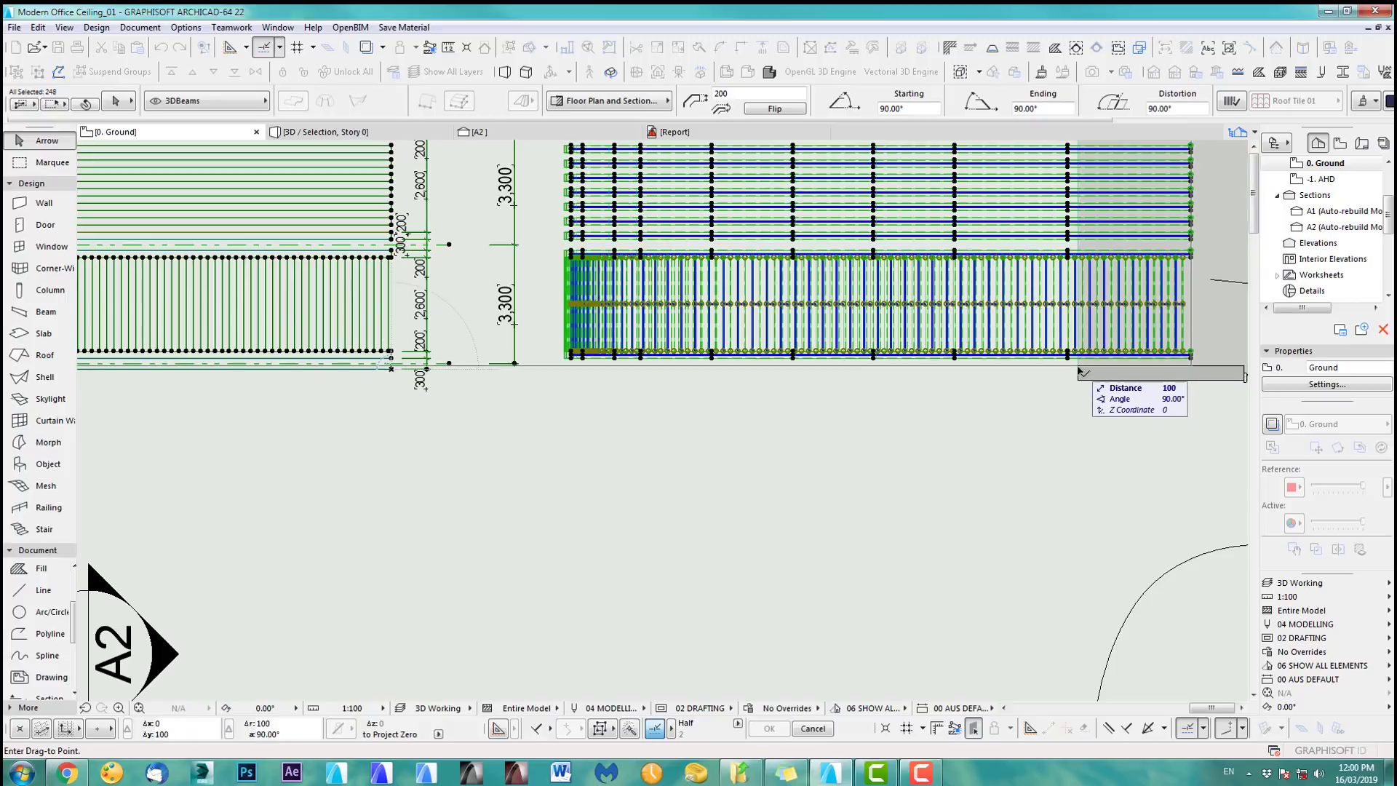
{"action": "left_click", "coordinate": [1080, 371]}
{"action": "left_click", "coordinate": [746, 452]}
- Select the three dark edge-beam shells running above and below the batten group in the plan
{"action": "scroll", "coordinate": [764, 447], "scroll_direction": "down", "scroll_amount": 3}
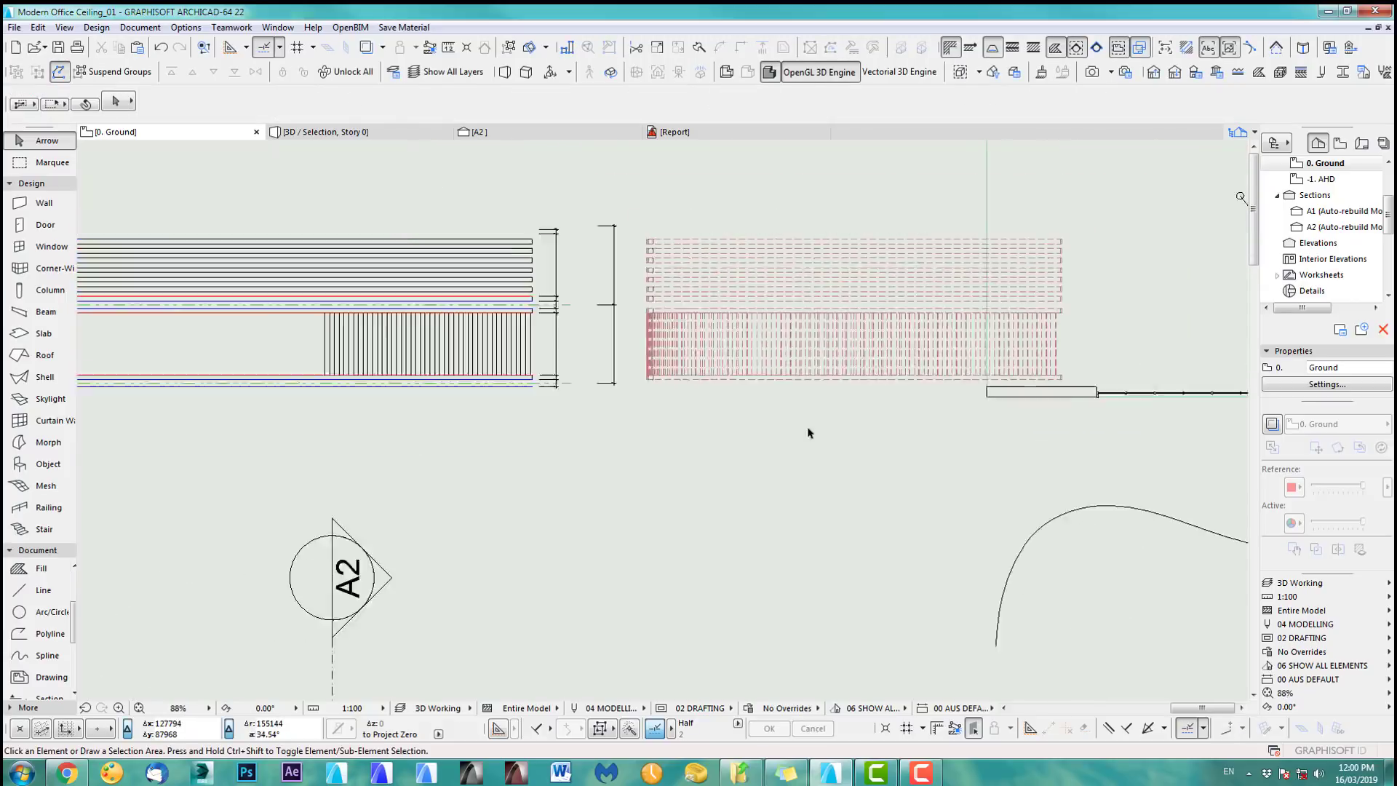
{"action": "scroll", "coordinate": [809, 433], "scroll_direction": "down", "scroll_amount": 1}
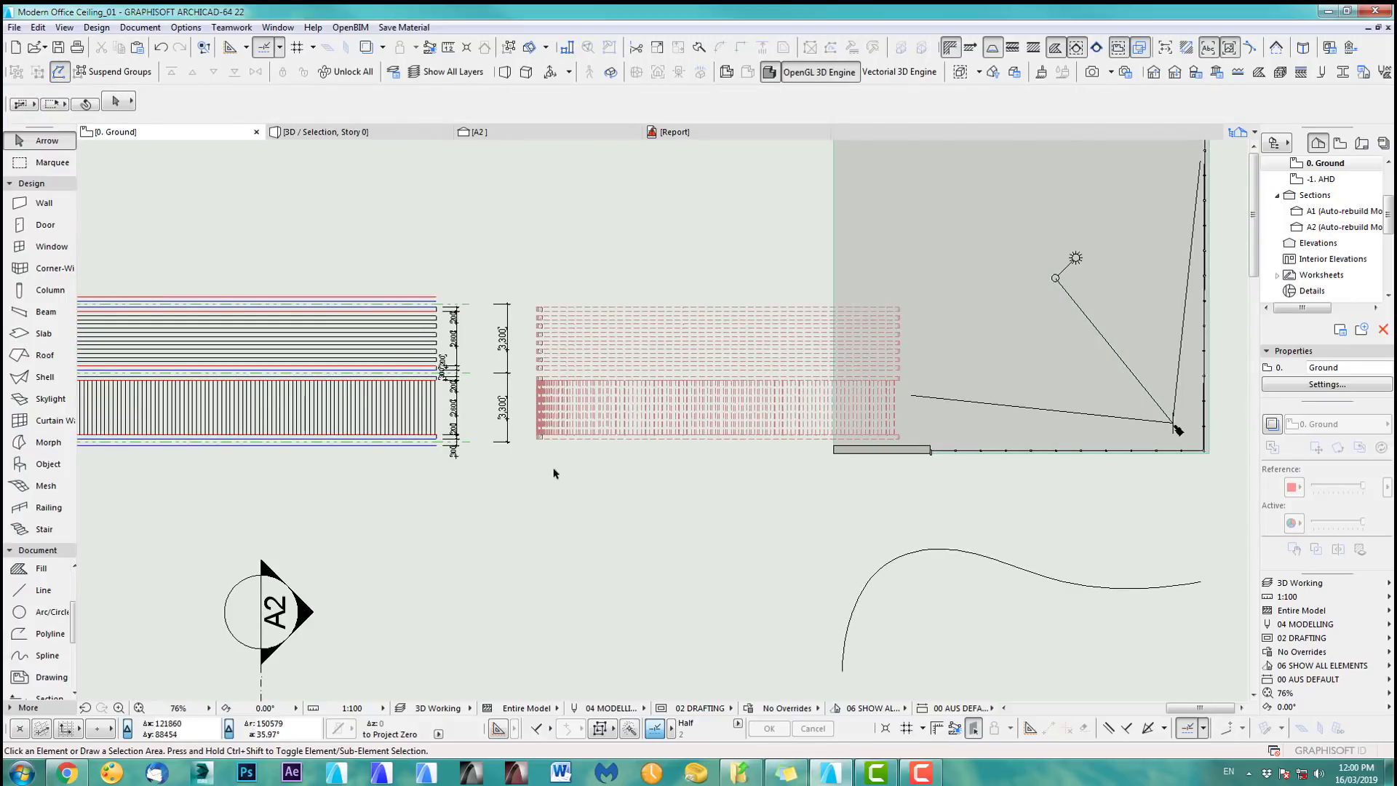
{"action": "scroll", "coordinate": [581, 471], "scroll_direction": "up", "scroll_amount": 6}
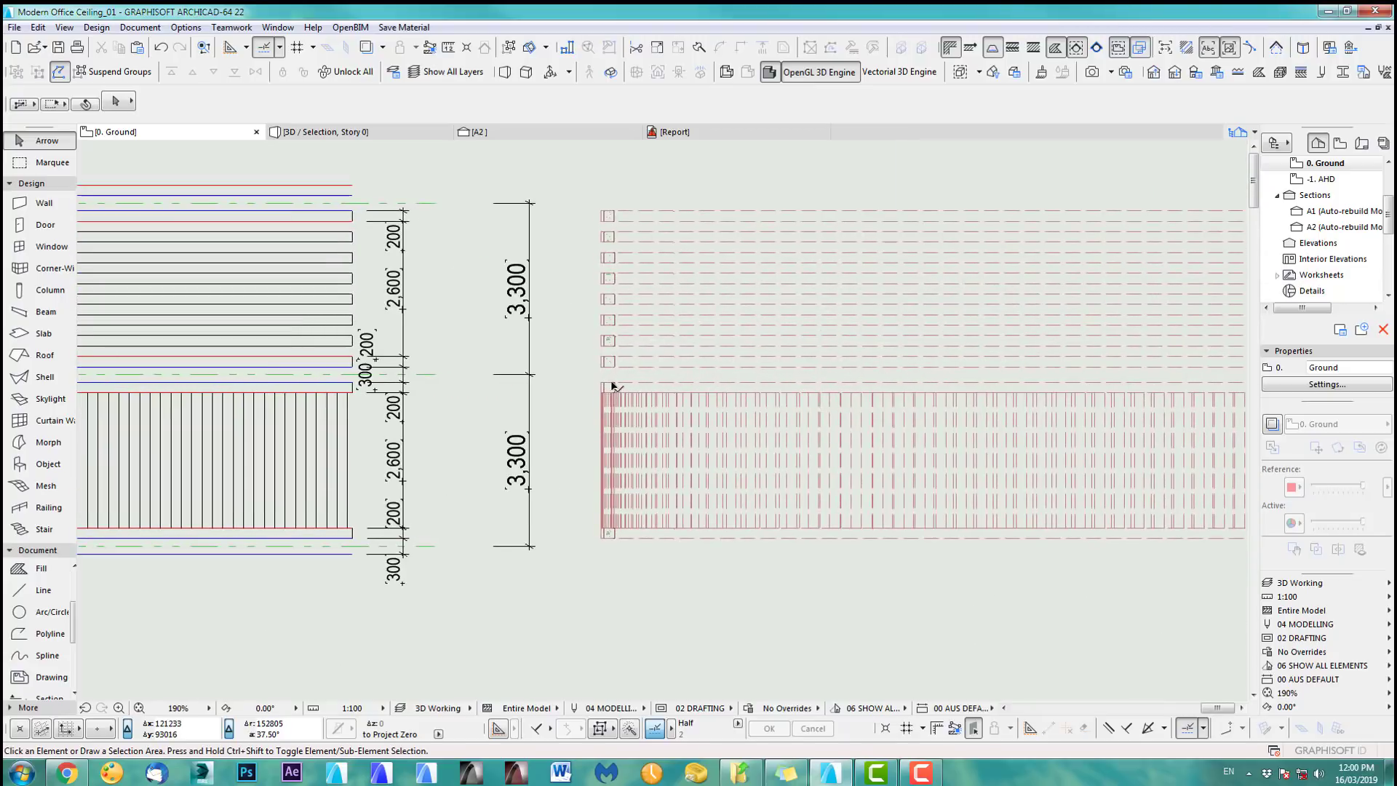
{"action": "scroll", "coordinate": [718, 593], "scroll_direction": "down", "scroll_amount": 3}
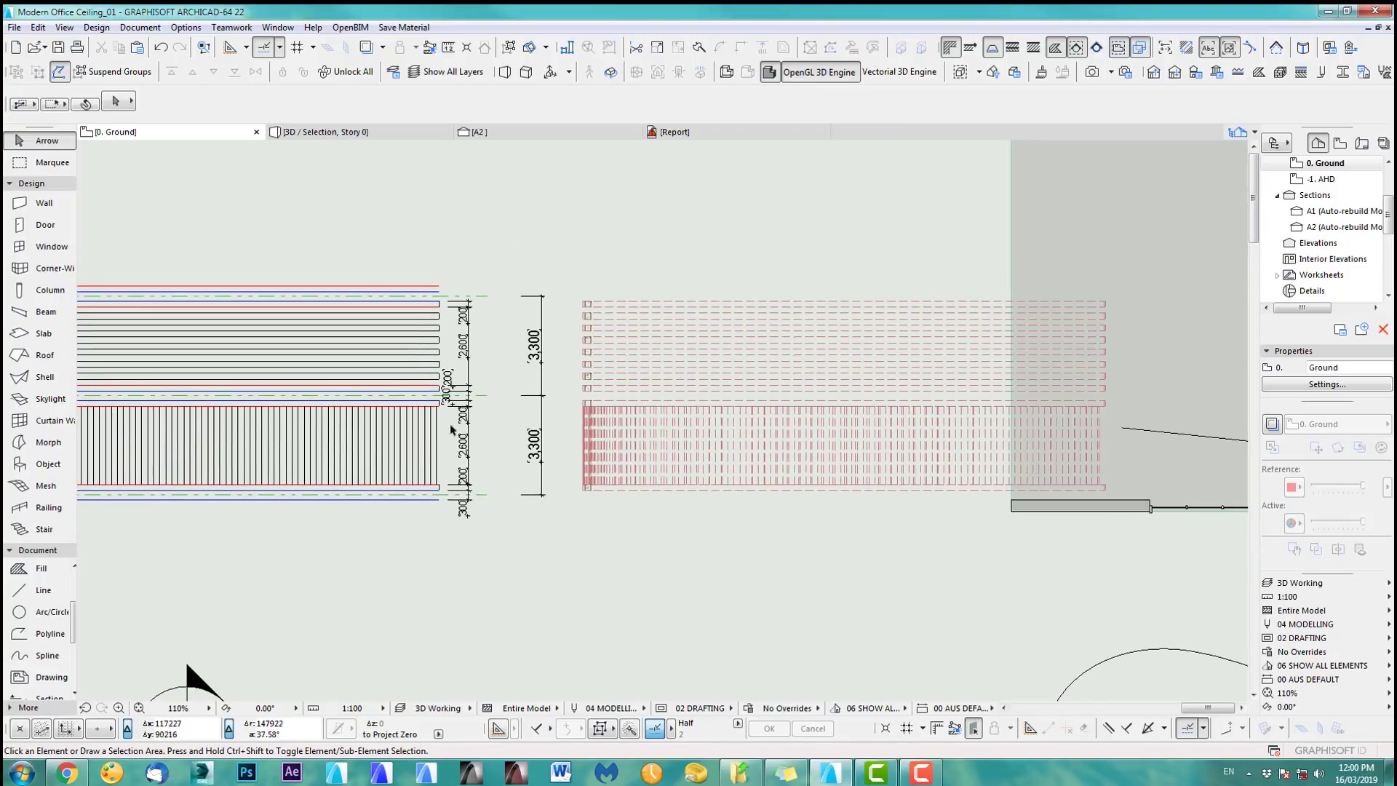
{"action": "scroll", "coordinate": [451, 429], "scroll_direction": "up", "scroll_amount": 3}
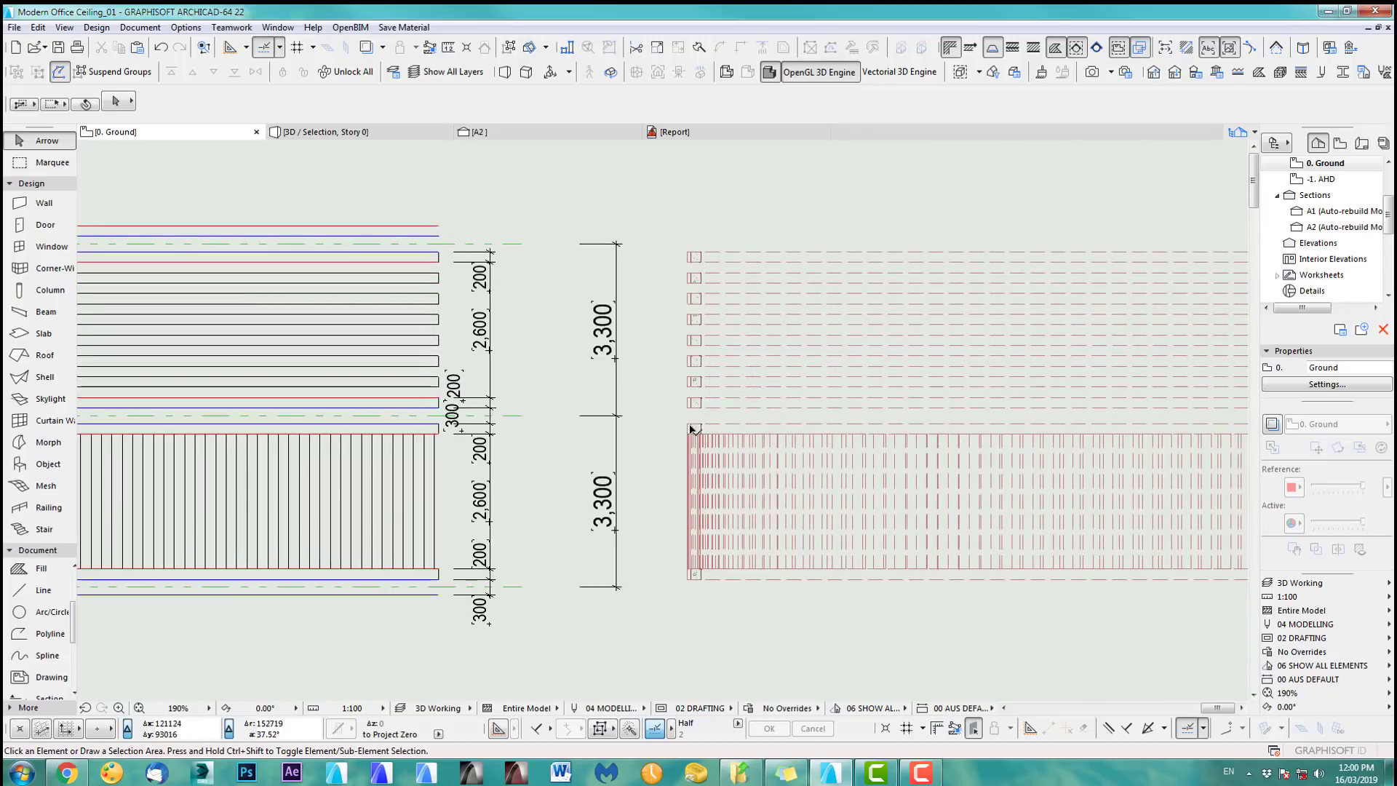
{"action": "left_click", "coordinate": [694, 429]}
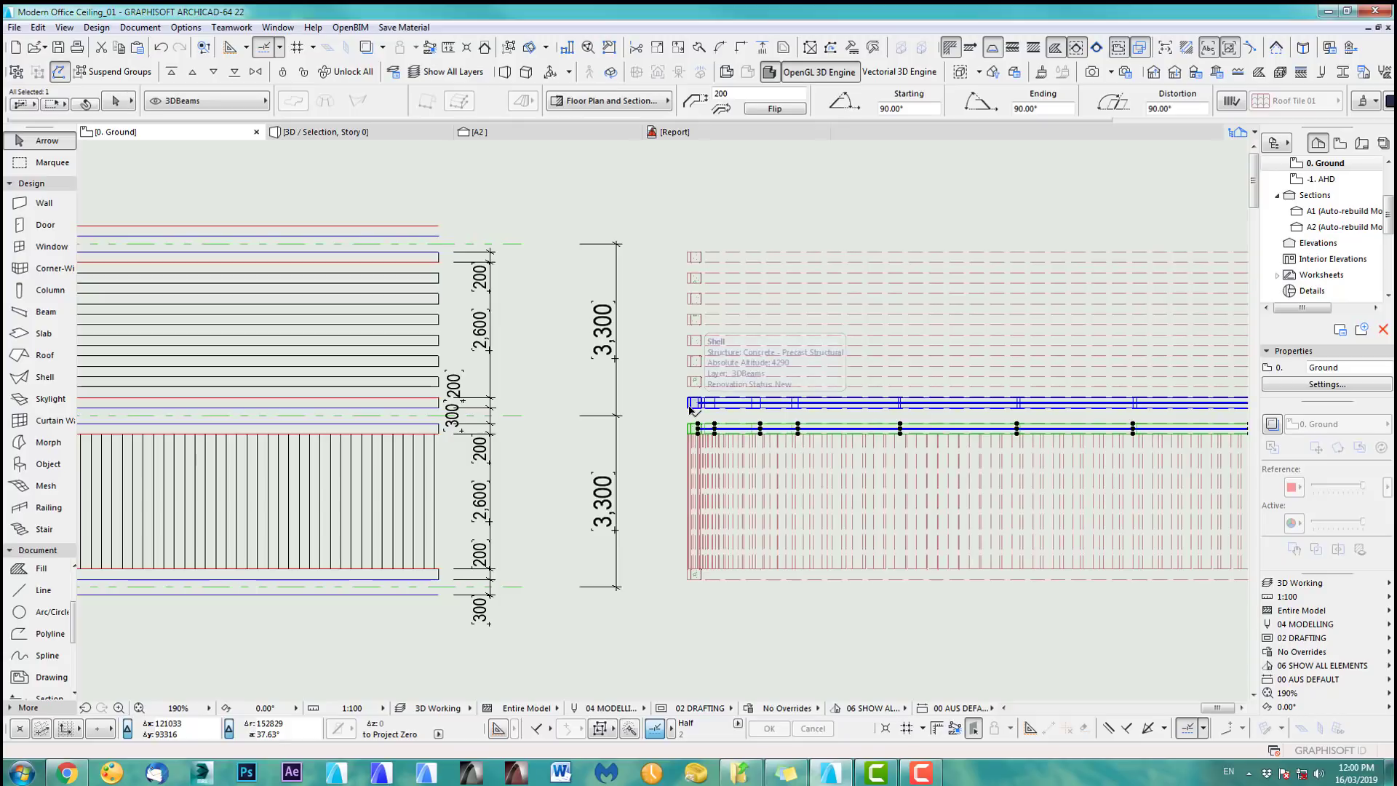
{"action": "left_click", "coordinate": [692, 404], "text": "shift"}
{"action": "left_click", "coordinate": [692, 575], "text": "shift"}
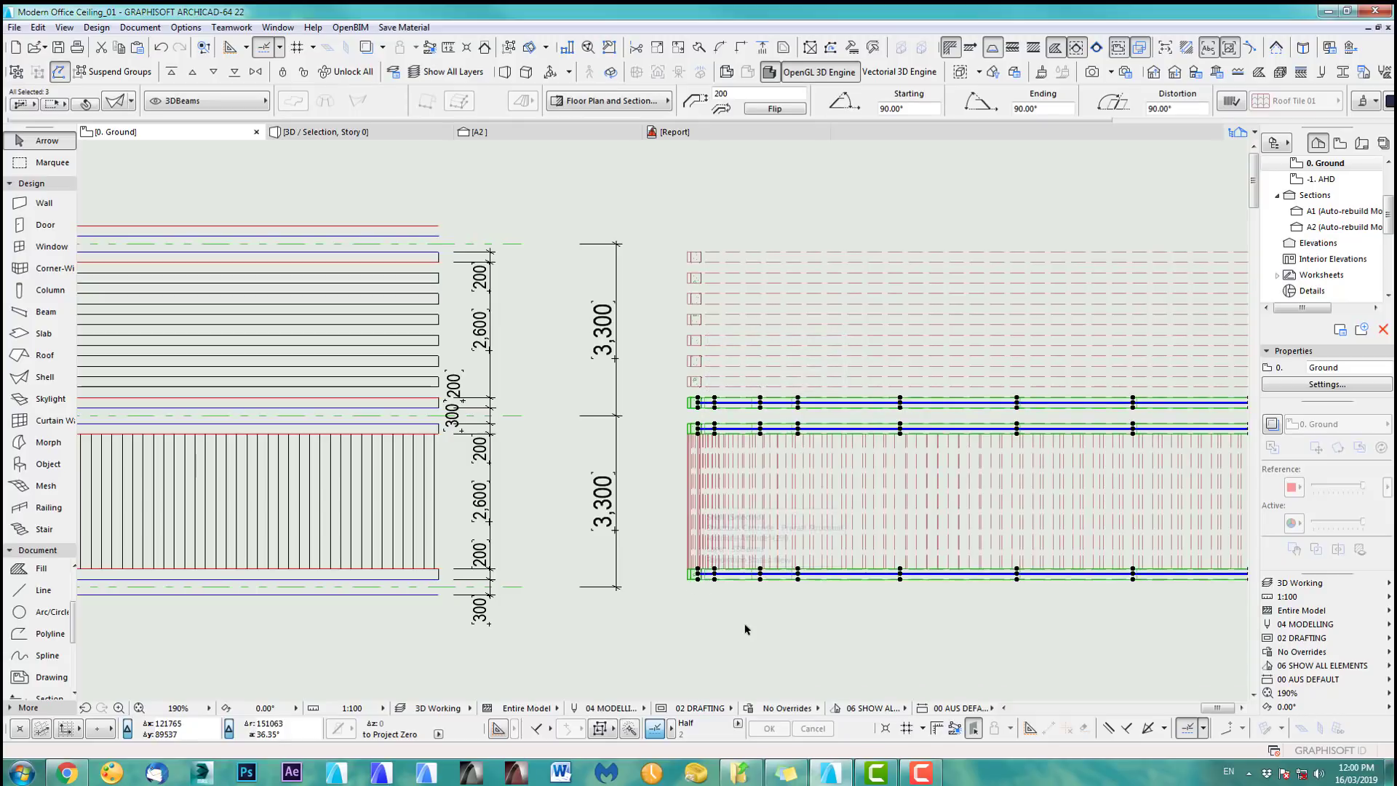
- Try a purple cut line pen on the three selected edge-beam shells, and undo the change
{"action": "scroll", "coordinate": [739, 404], "scroll_direction": "up", "scroll_amount": 5}
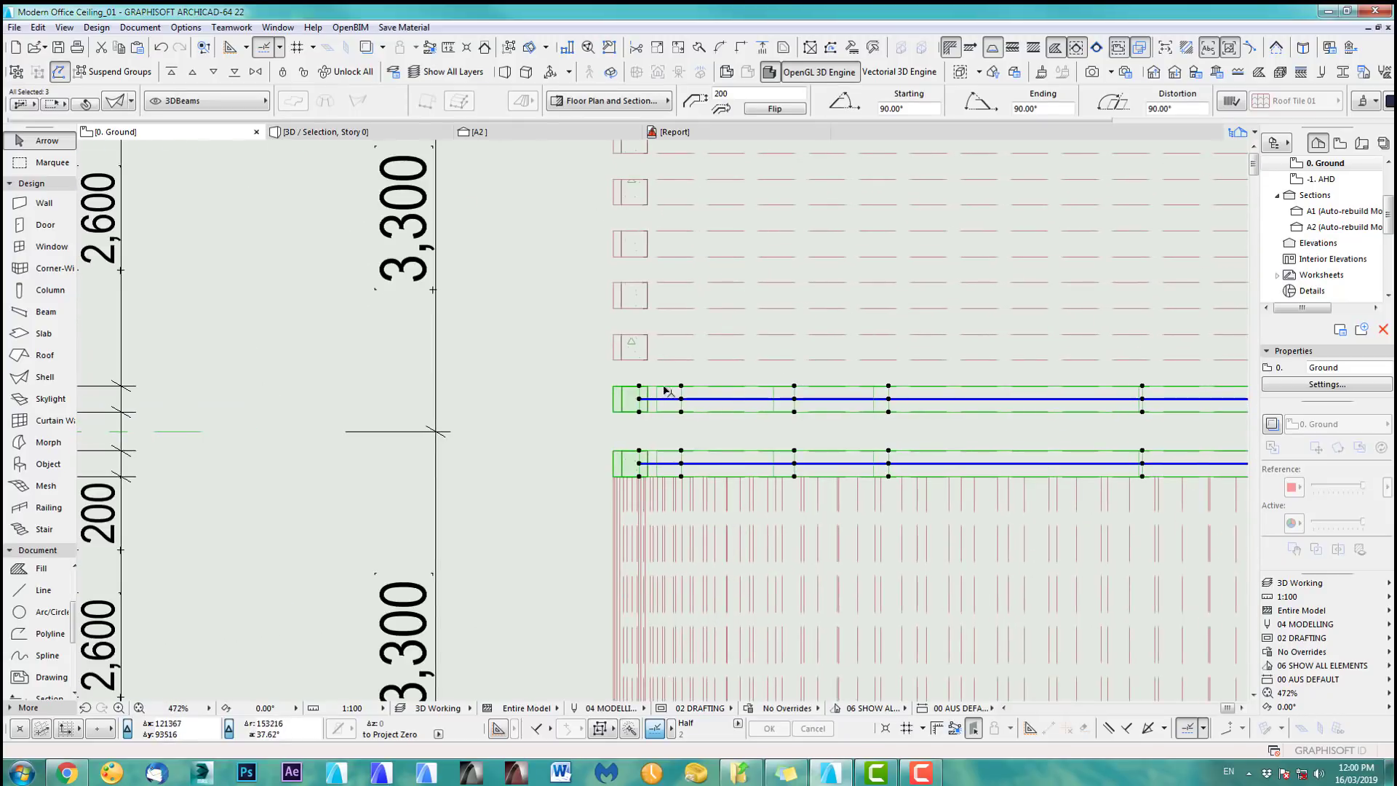
{"action": "left_click", "coordinate": [115, 101]}
{"action": "mouse_move", "coordinate": [854, 292]}
{"action": "left_mouse_down"}
{"action": "mouse_move", "coordinate": [855, 338]}
{"action": "mouse_move", "coordinate": [857, 313]}
{"action": "left_mouse_up"}
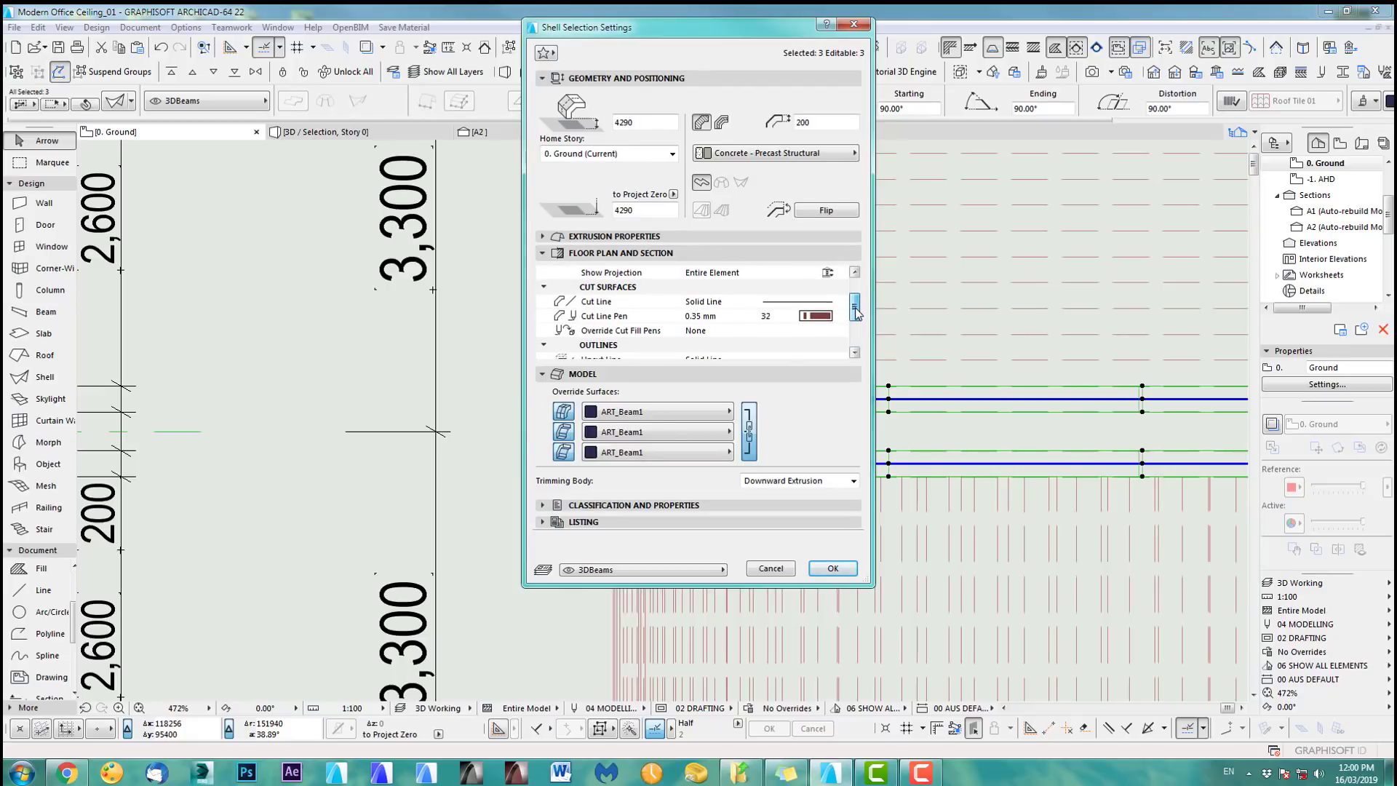
{"action": "left_click", "coordinate": [822, 317]}
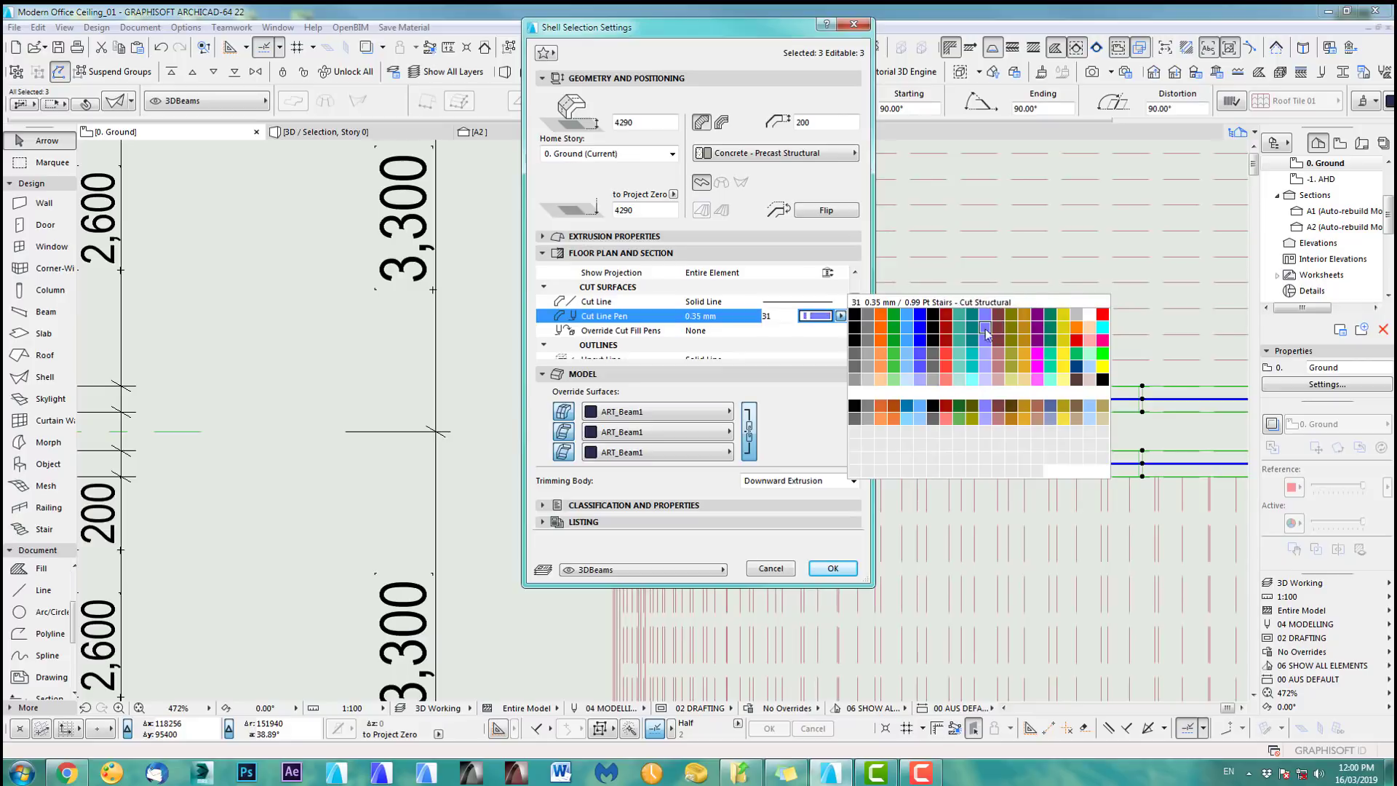
{"action": "left_click", "coordinate": [1038, 318]}
{"action": "left_click", "coordinate": [832, 567]}
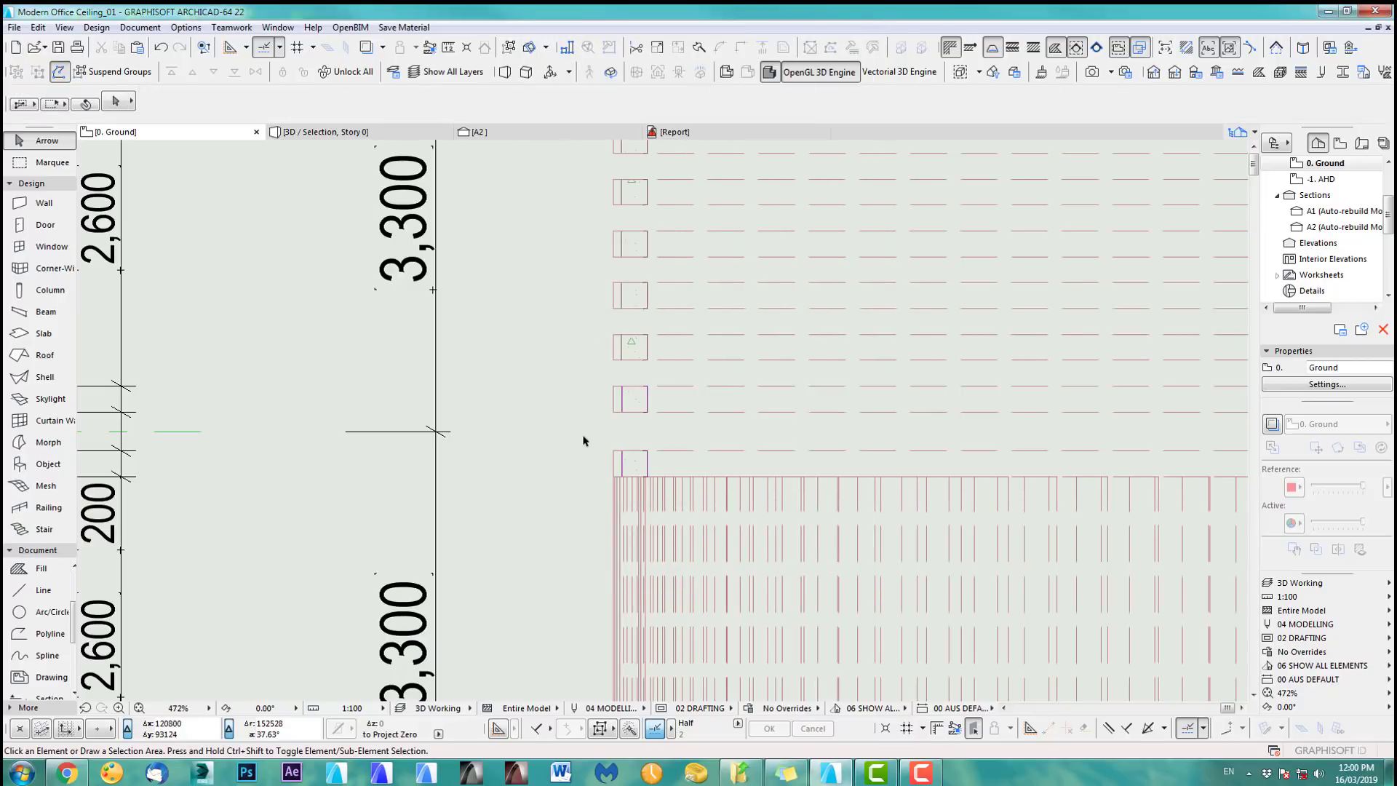
{"action": "left_click", "coordinate": [161, 47]}
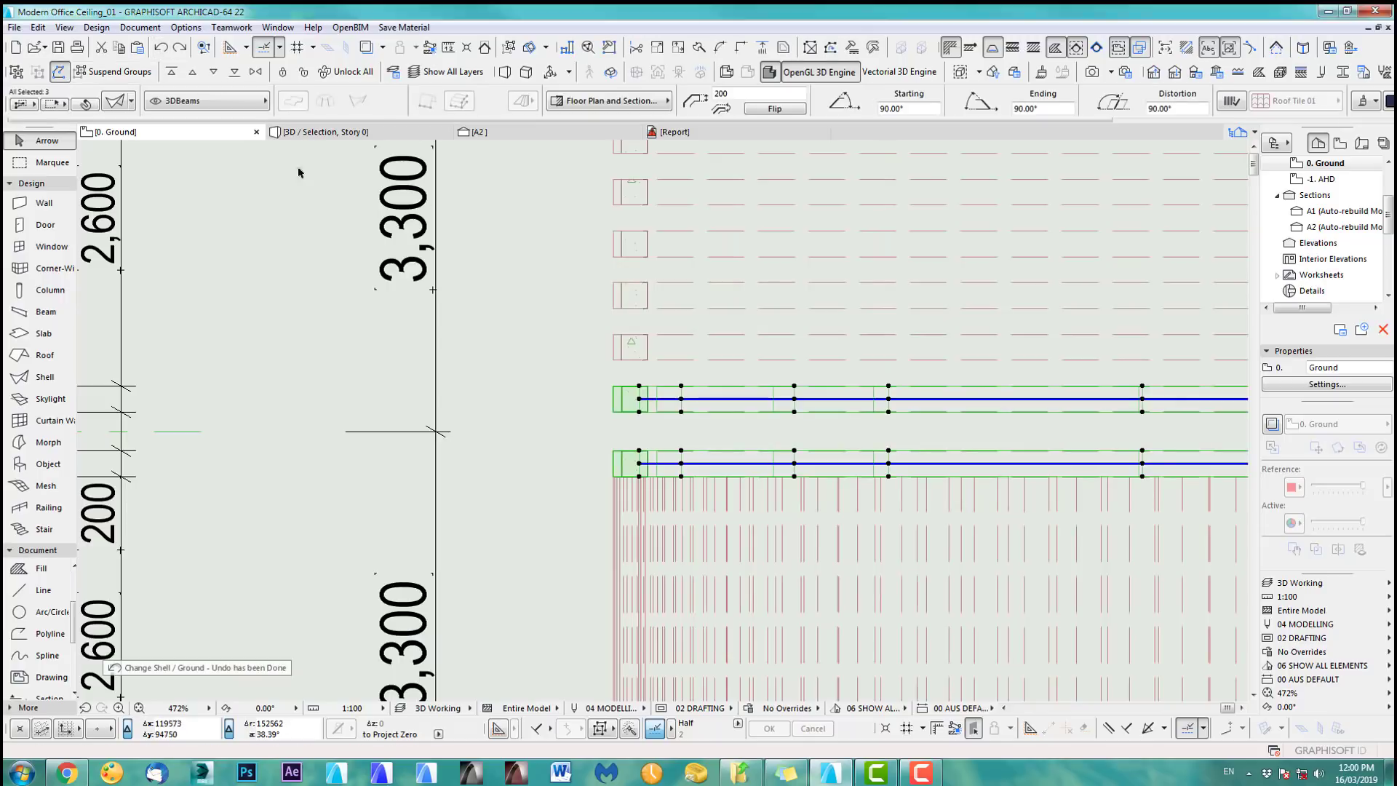
- Set the three edge-beam shells' uncut line pen to 15 and their overhead line pen to a matching purple
{"action": "left_click", "coordinate": [115, 102]}
{"action": "scroll", "coordinate": [844, 314], "scroll_direction": "down", "scroll_amount": 4}
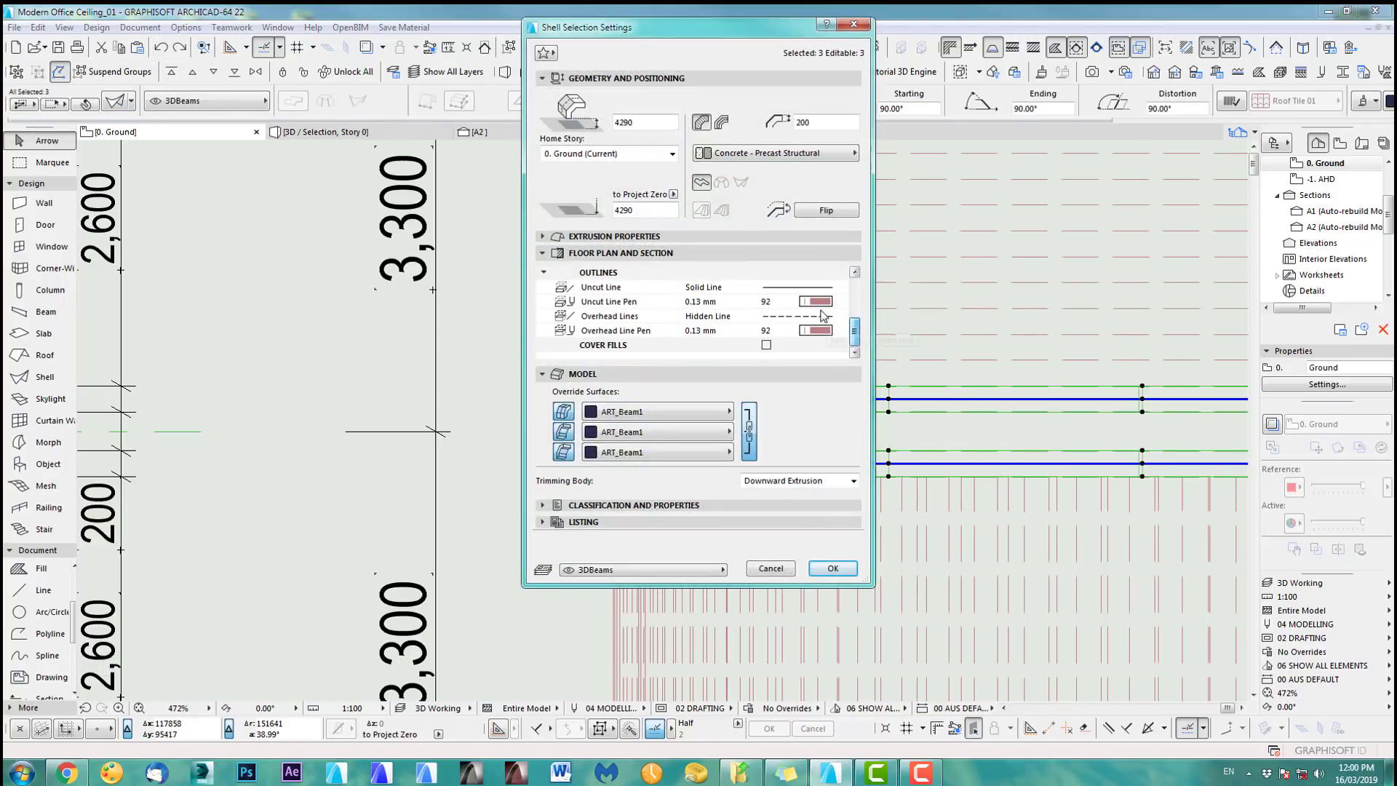
{"action": "left_click", "coordinate": [824, 304]}
{"action": "left_click", "coordinate": [1037, 299]}
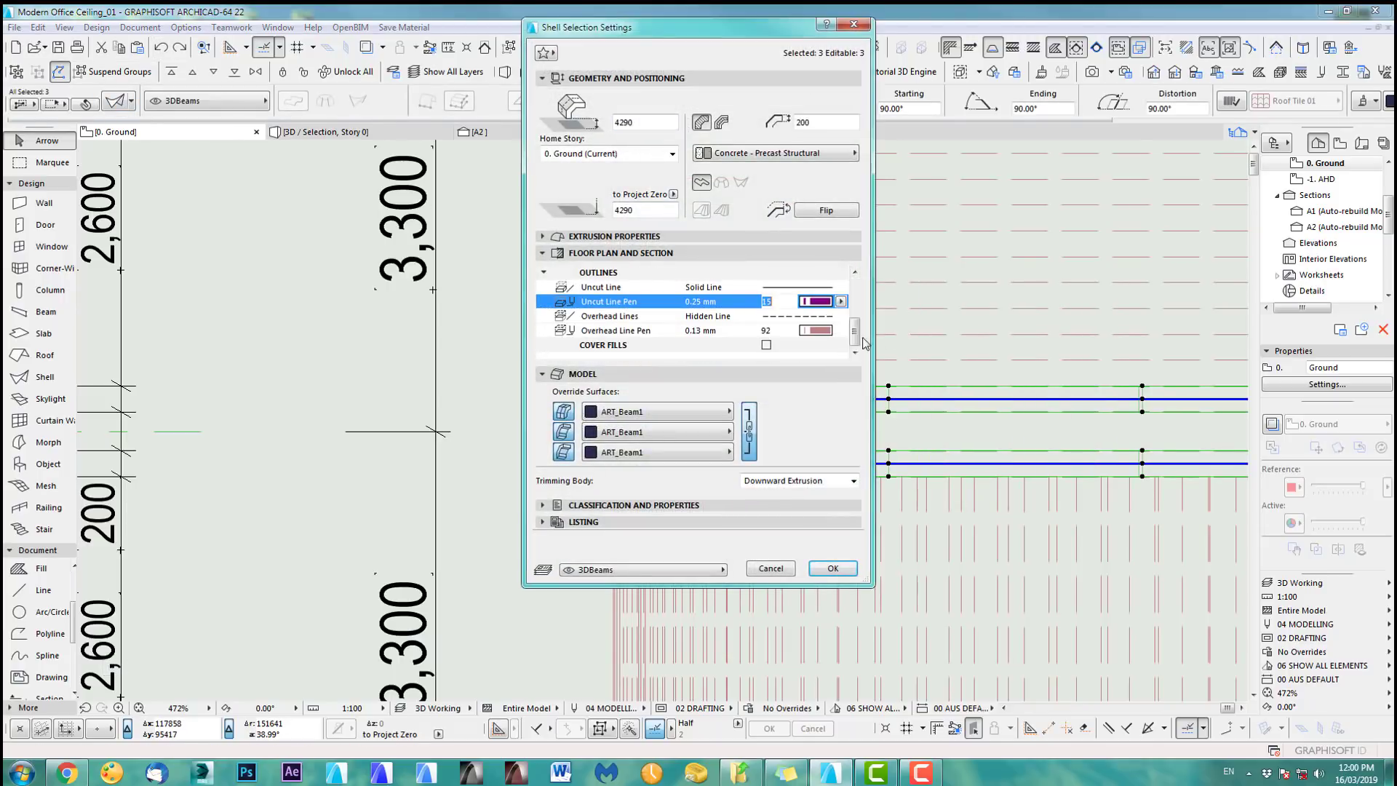
{"action": "left_click", "coordinate": [815, 330]}
{"action": "left_click", "coordinate": [819, 329]}
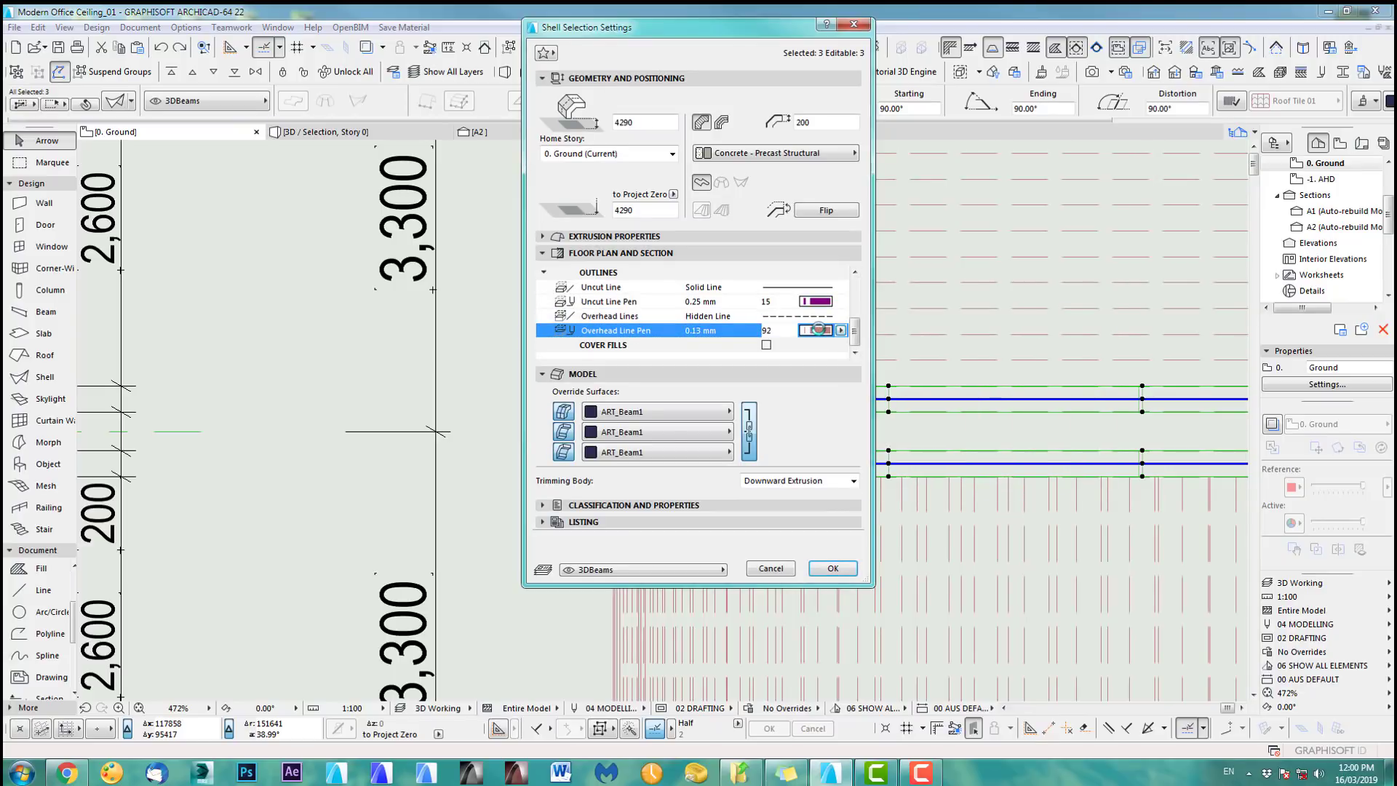
{"action": "left_click", "coordinate": [816, 330]}
{"action": "left_click", "coordinate": [1038, 341]}
{"action": "left_click", "coordinate": [832, 568]}
{"action": "scroll", "coordinate": [746, 449], "scroll_direction": "down", "scroll_amount": 5}
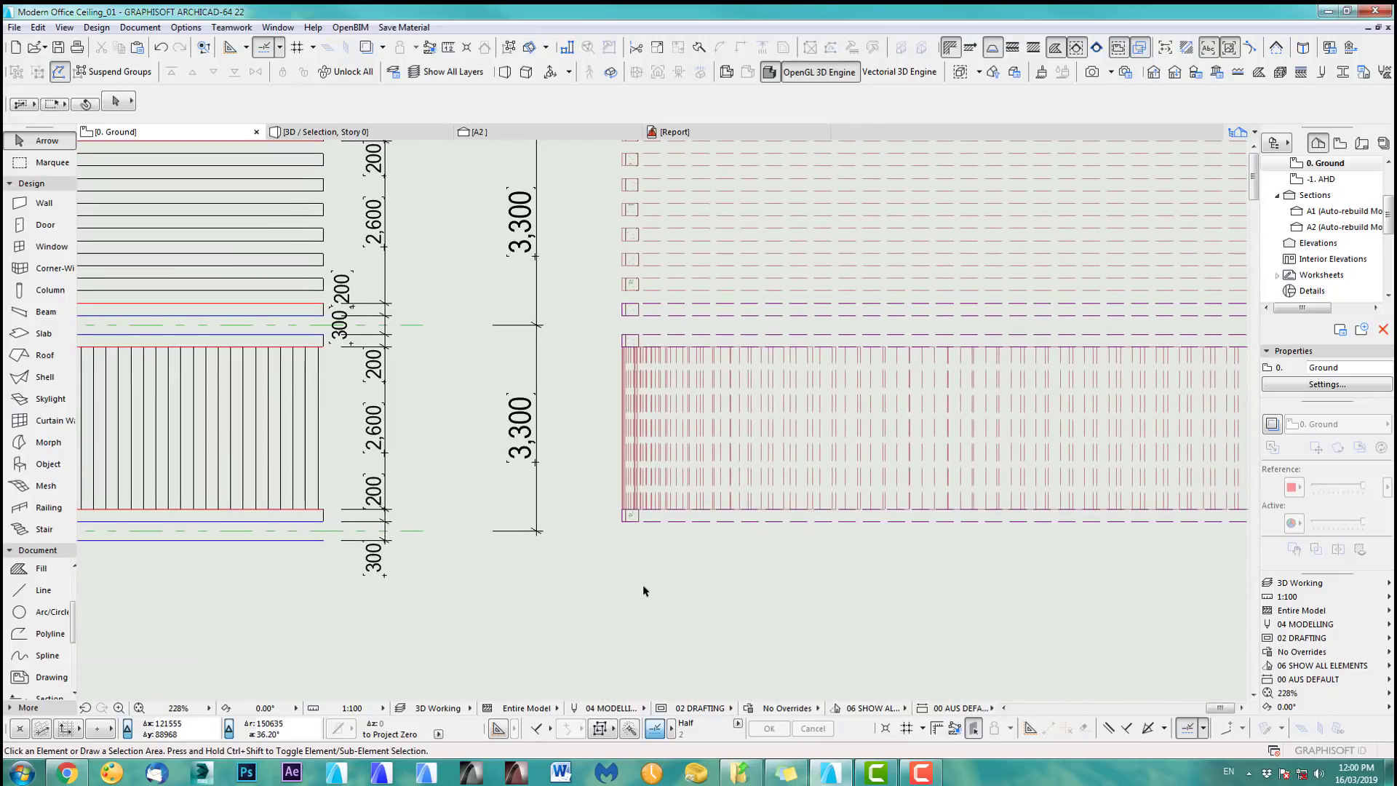
{"action": "scroll", "coordinate": [660, 324], "scroll_direction": "down", "scroll_amount": 2}
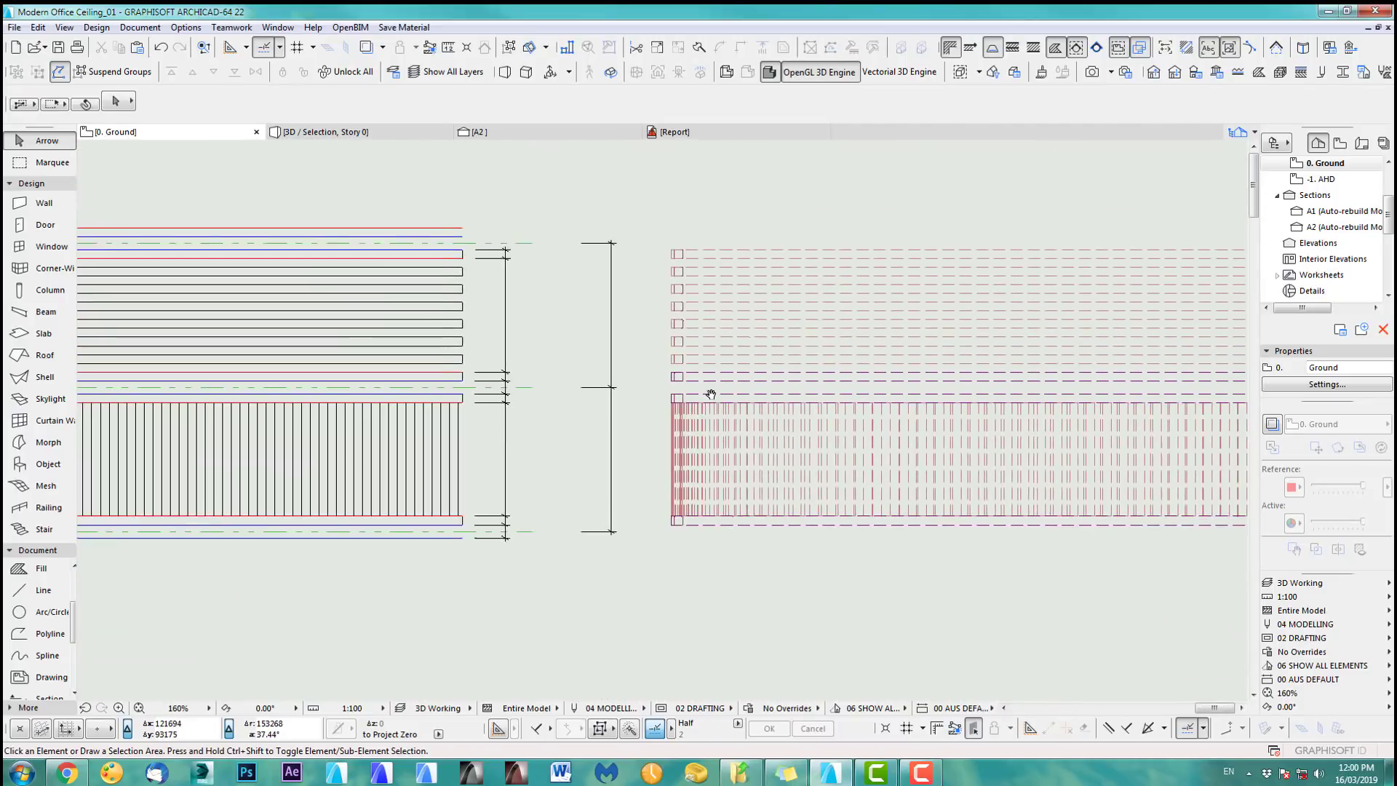
{"action": "left_click", "coordinate": [680, 378]}
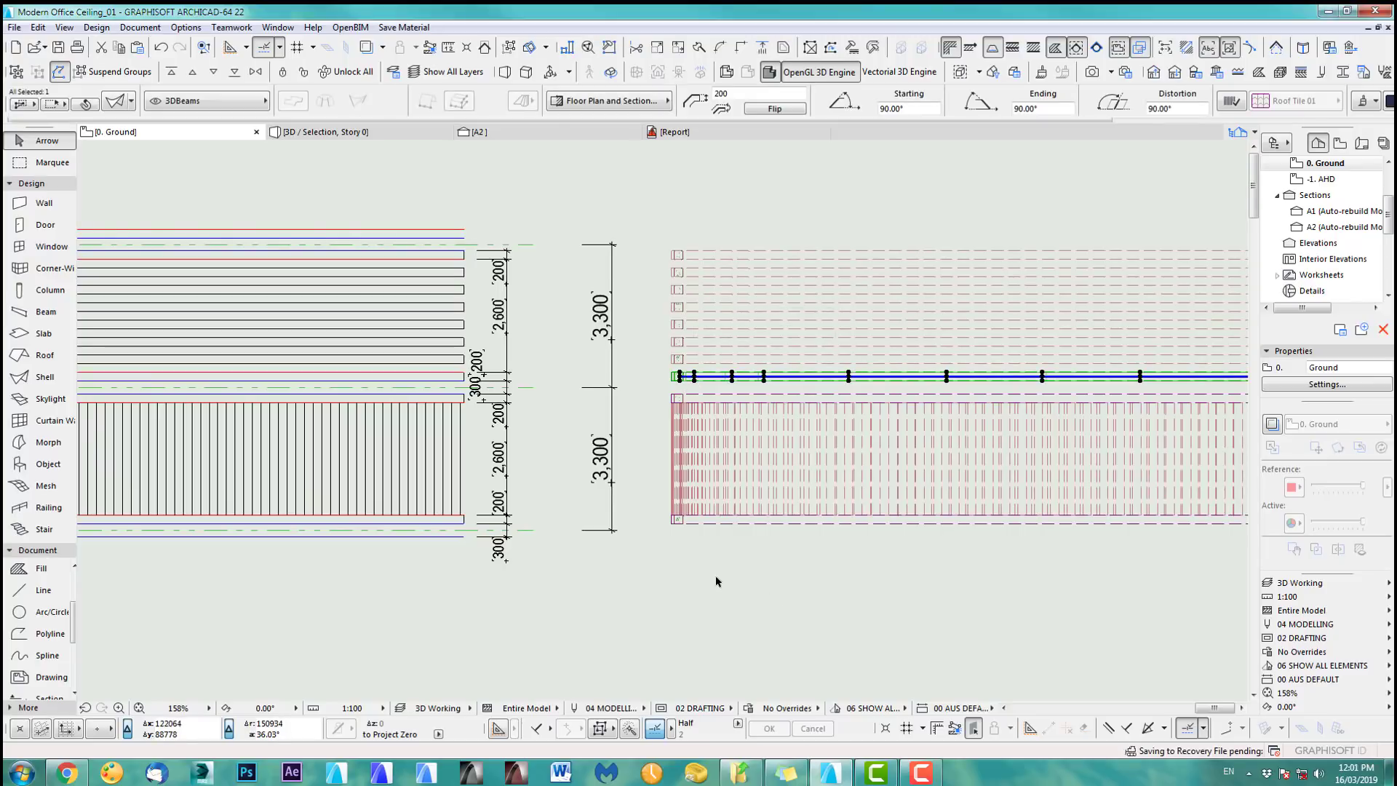
{"action": "scroll", "coordinate": [711, 582], "scroll_direction": "down", "scroll_amount": 3}
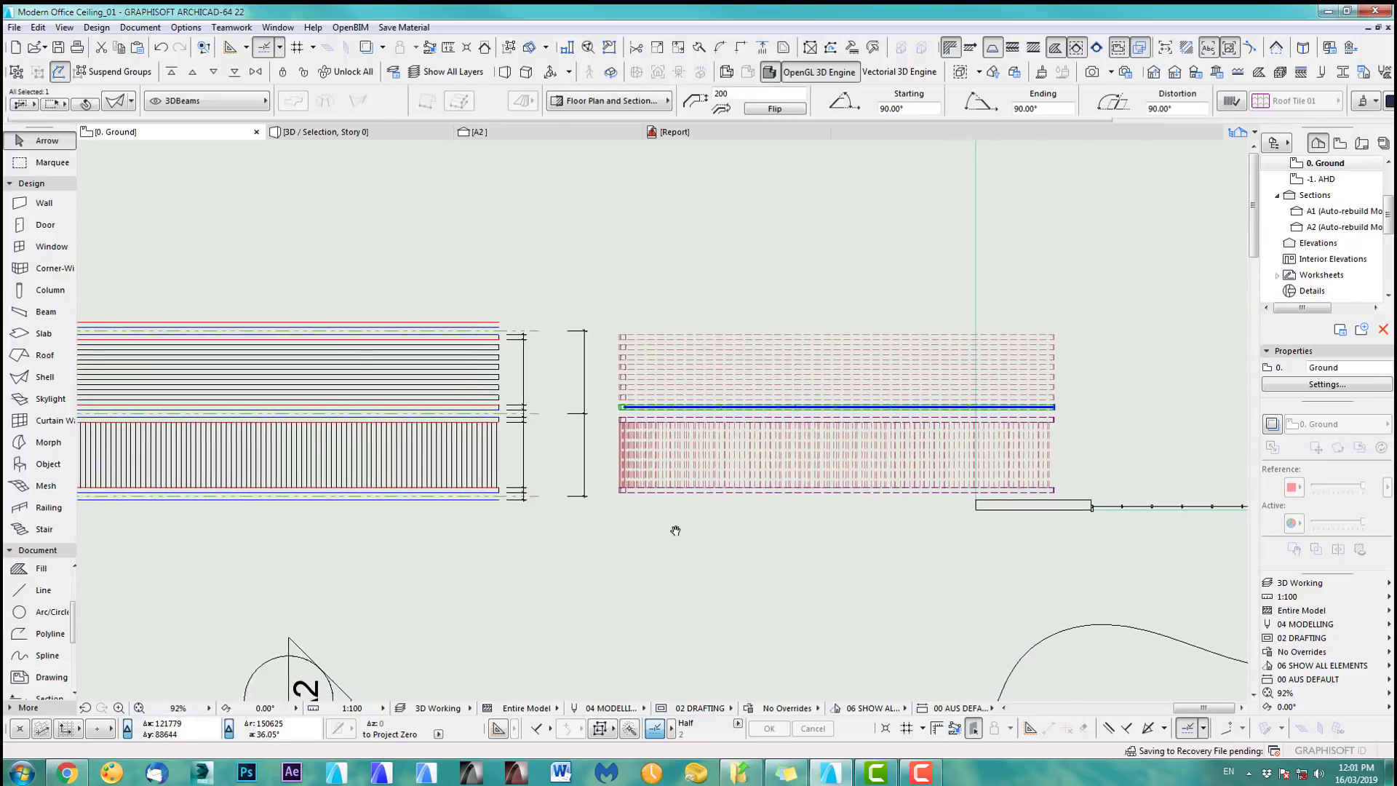
{"action": "left_click", "coordinate": [628, 571]}
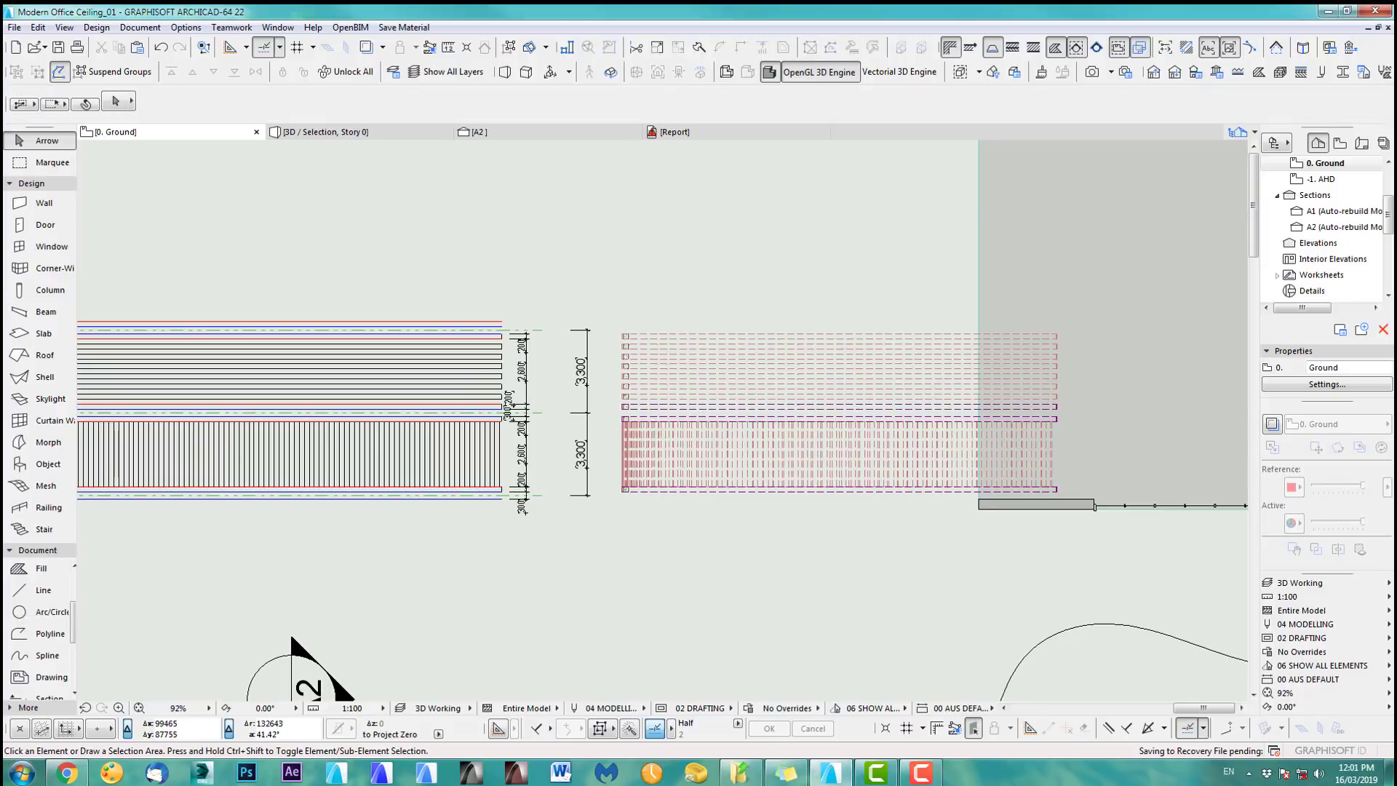
- Select all the ceiling shells in the plan, including the curved shells, battens and edge beams
{"action": "key", "text": "ctrl+a"}
{"action": "scroll", "coordinate": [539, 295], "scroll_direction": "up", "scroll_amount": 1}
{"action": "scroll", "coordinate": [480, 600], "scroll_direction": "down", "scroll_amount": 6}
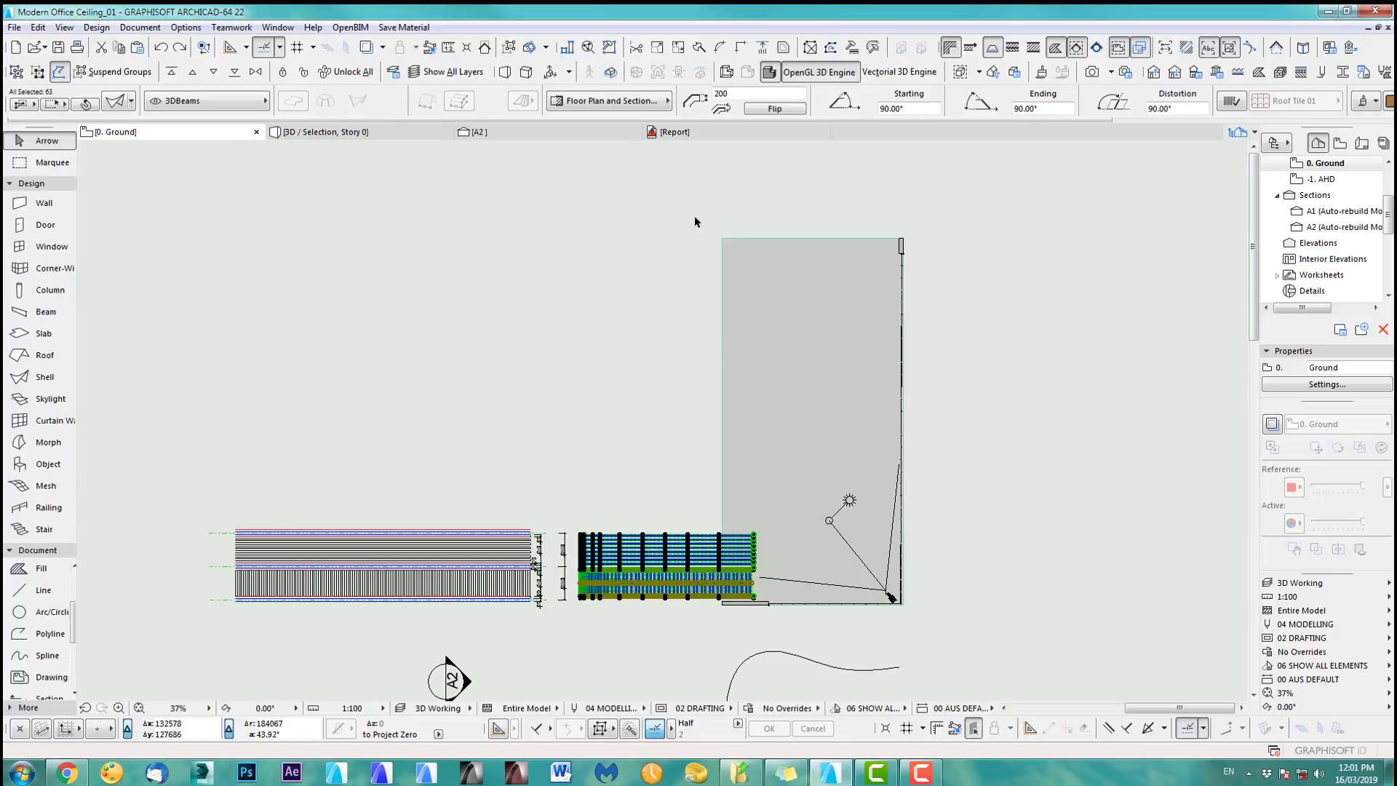
{"action": "scroll", "coordinate": [680, 570], "scroll_direction": "up", "scroll_amount": 5}
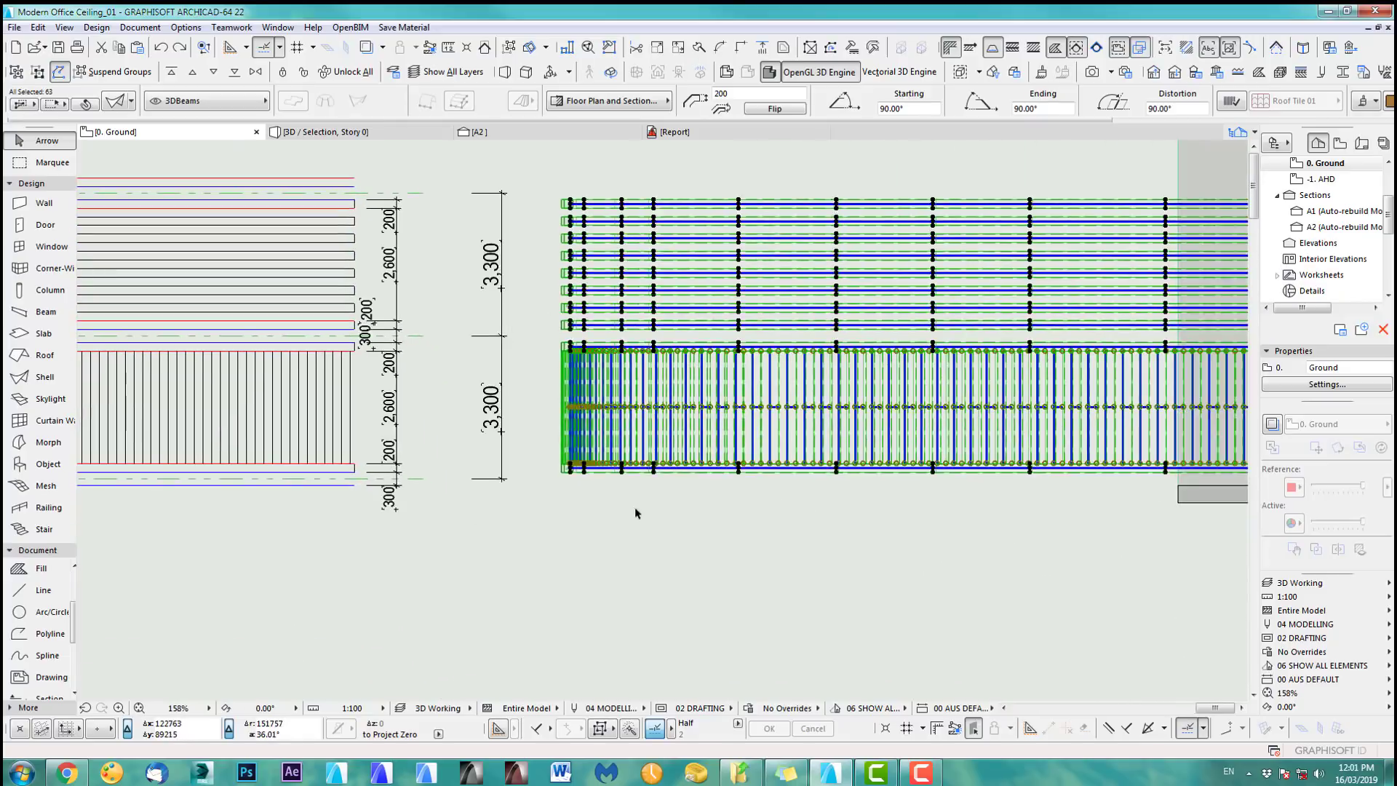
{"action": "scroll", "coordinate": [620, 546], "scroll_direction": "up", "scroll_amount": 3}
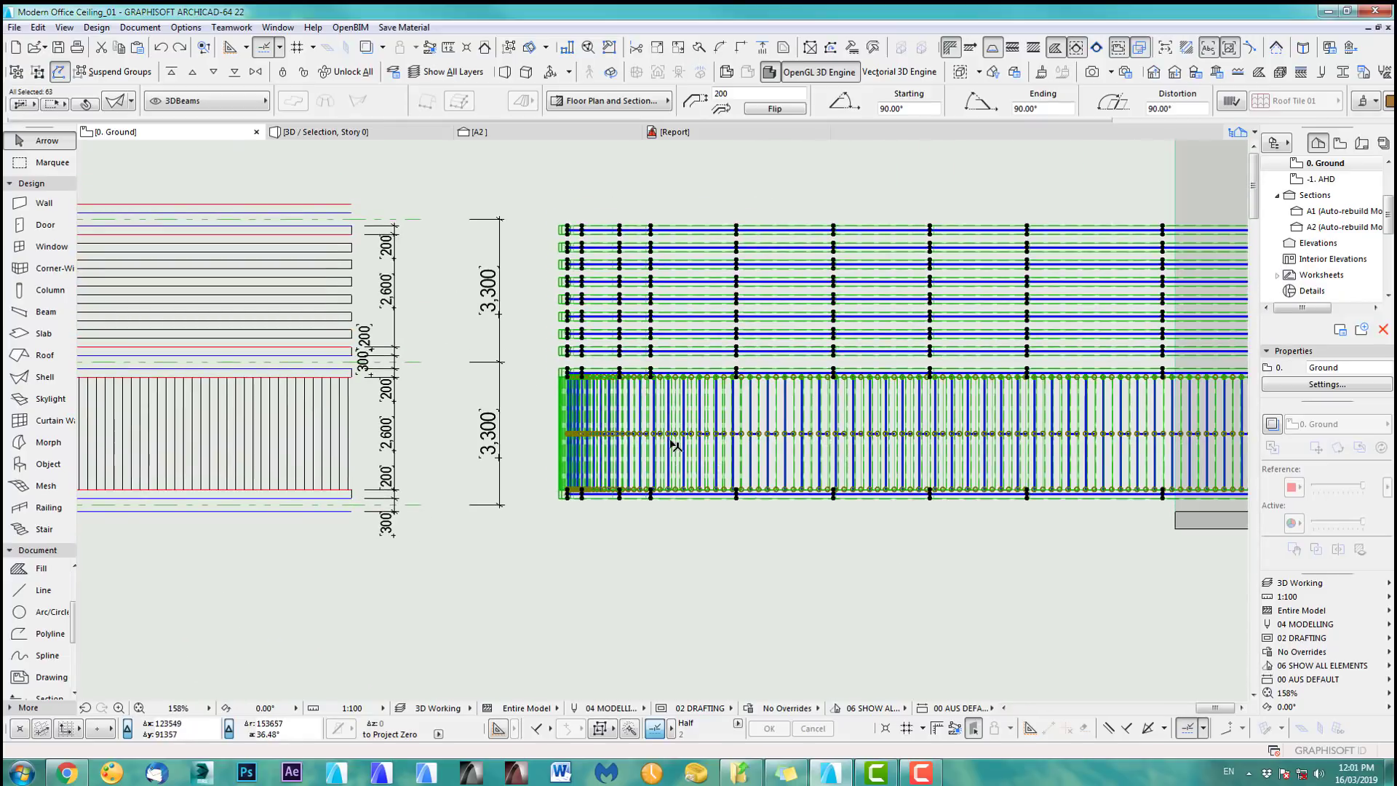
- Multiply the selected shells upward by increment, with 5 copies and vertical displacement 0, spaced from the layout's lowest to its uppermost green centreline
{"action": "key", "text": "ctrl+u"}
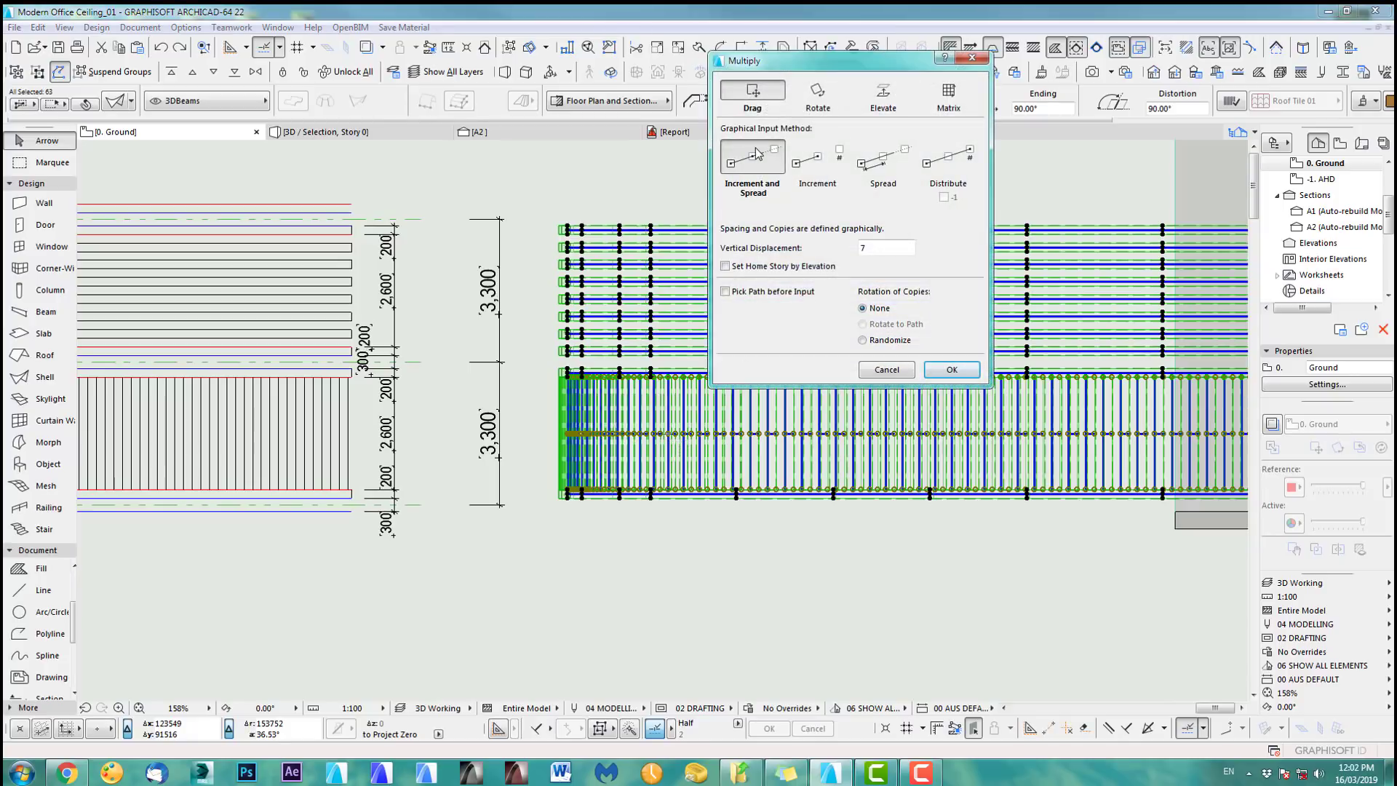
{"action": "left_click", "coordinate": [816, 160]}
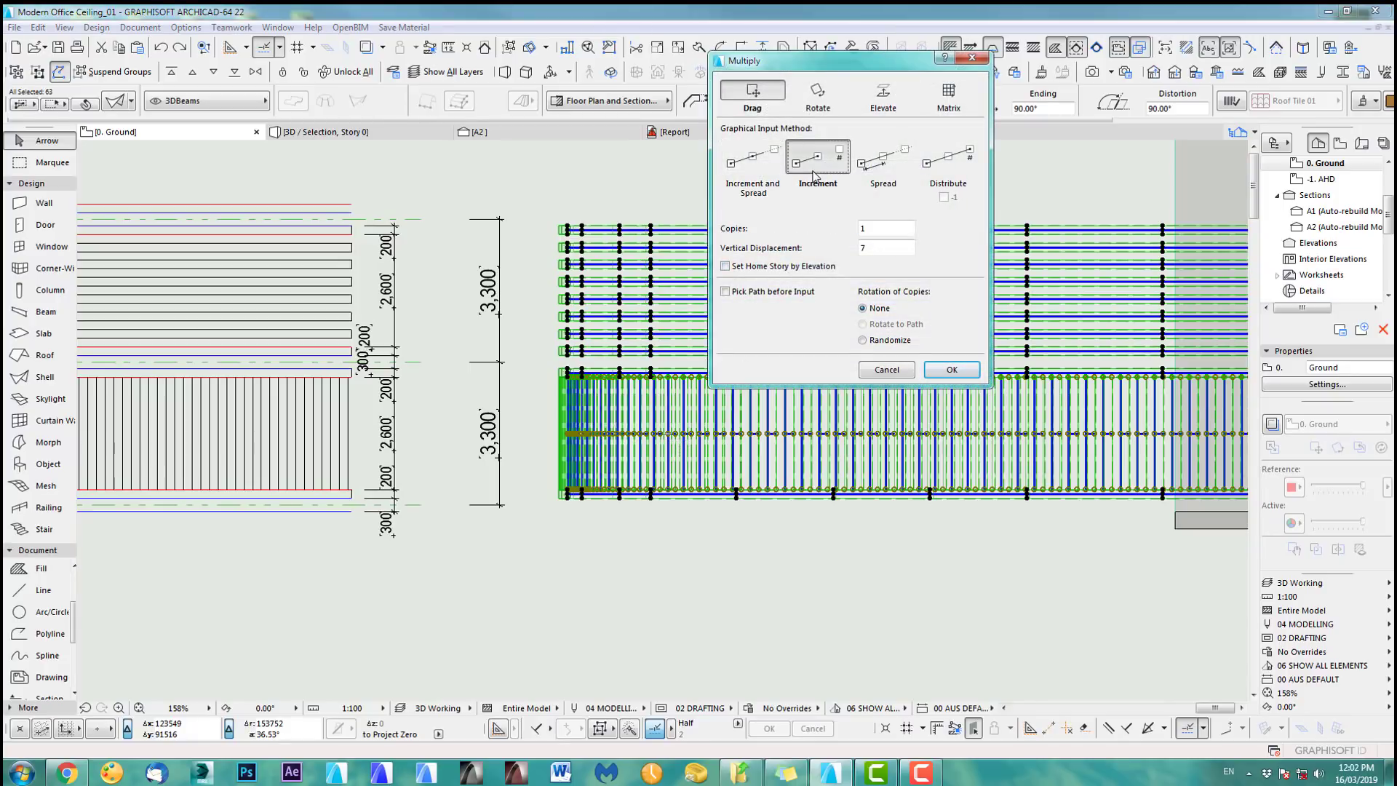
{"action": "double_click", "coordinate": [880, 252]}
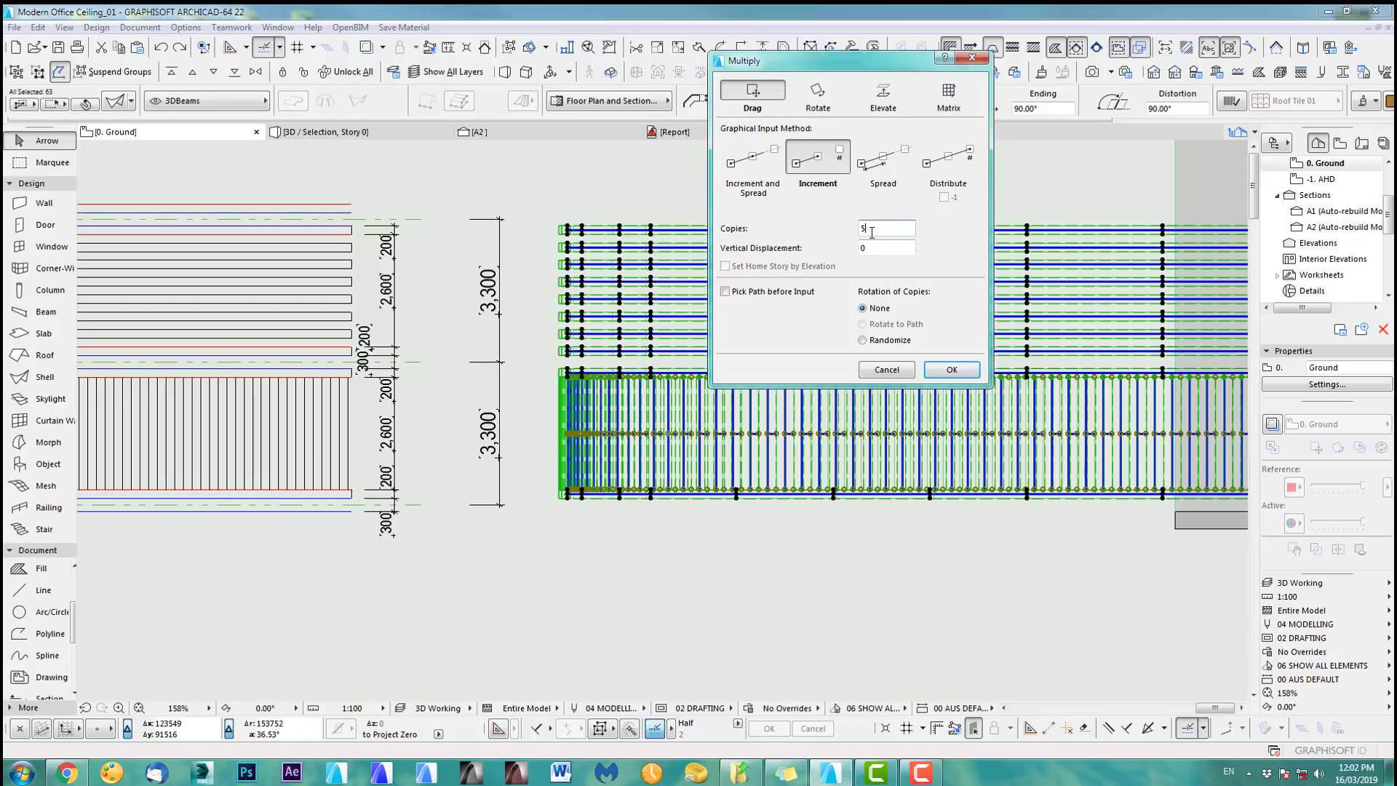
{"action": "left_click", "coordinate": [937, 373]}
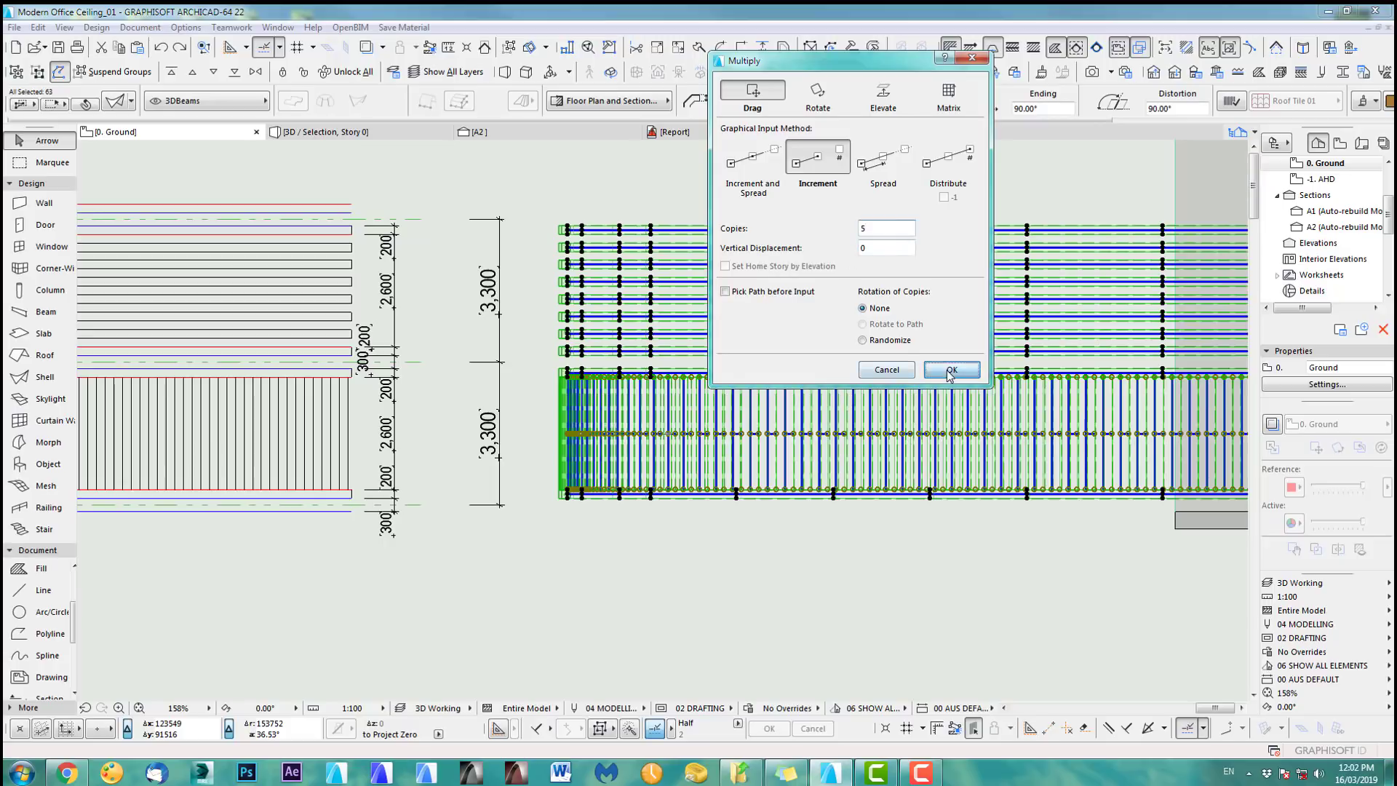
{"action": "left_click", "coordinate": [421, 505]}
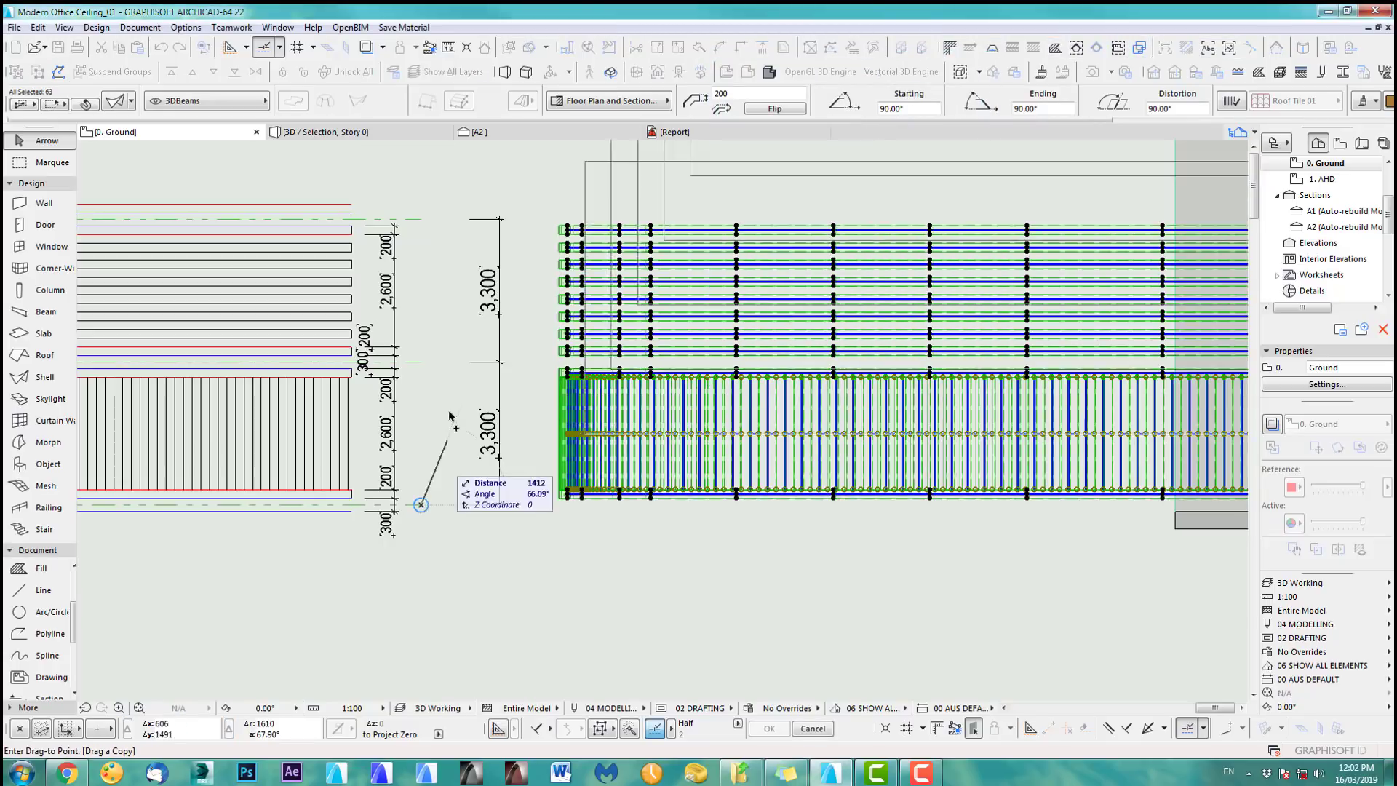
{"action": "left_click", "coordinate": [421, 219]}
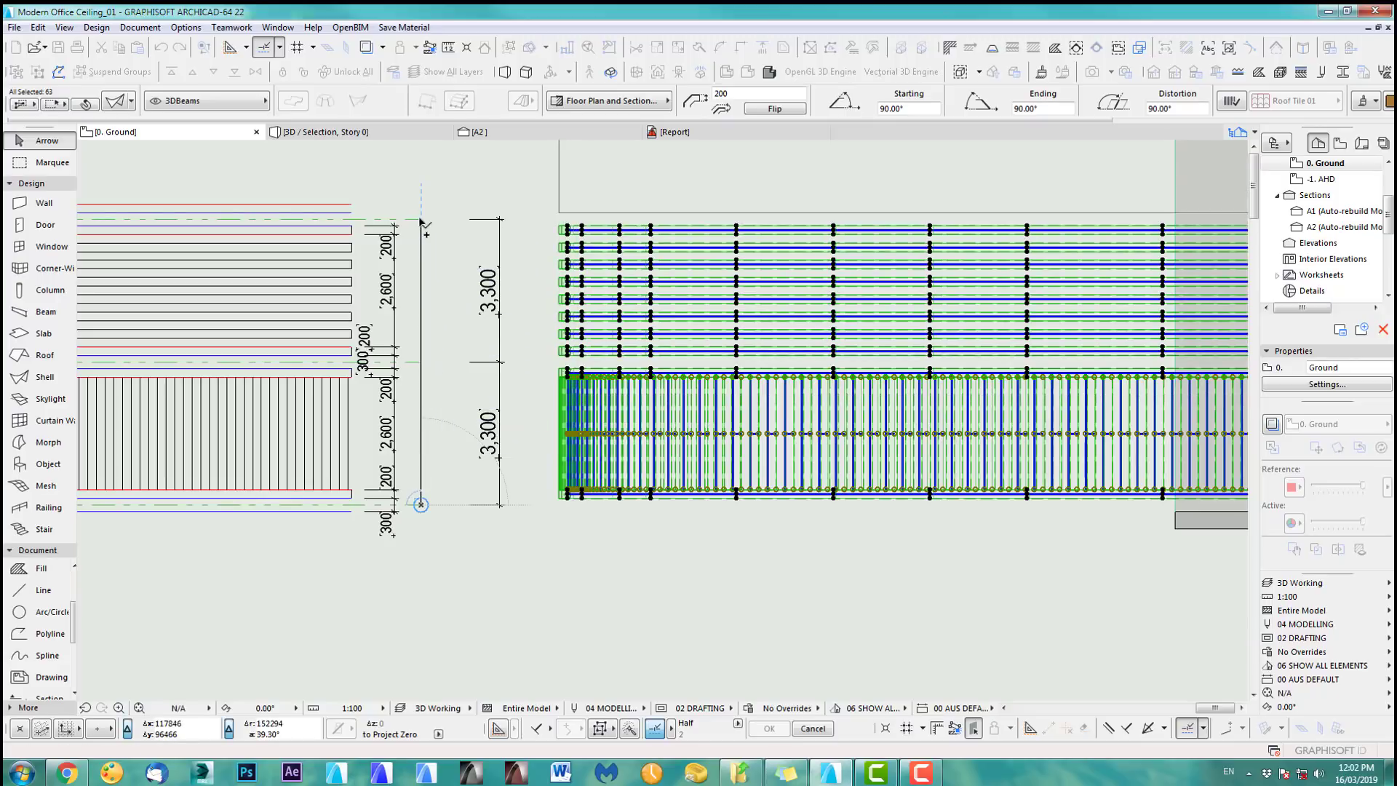
{"action": "scroll", "coordinate": [689, 562], "scroll_direction": "down", "scroll_amount": 5}
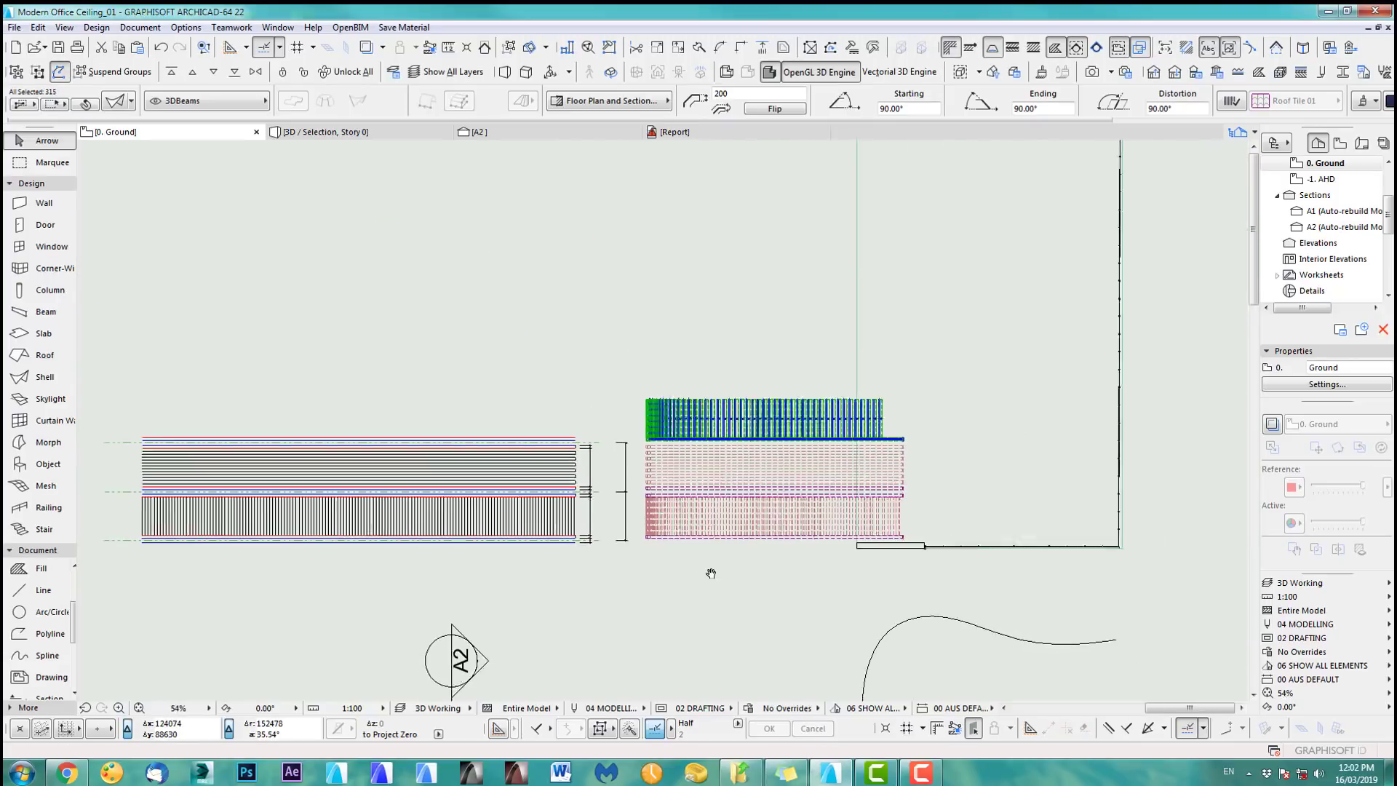
{"action": "scroll", "coordinate": [722, 622], "scroll_direction": "down", "scroll_amount": 1}
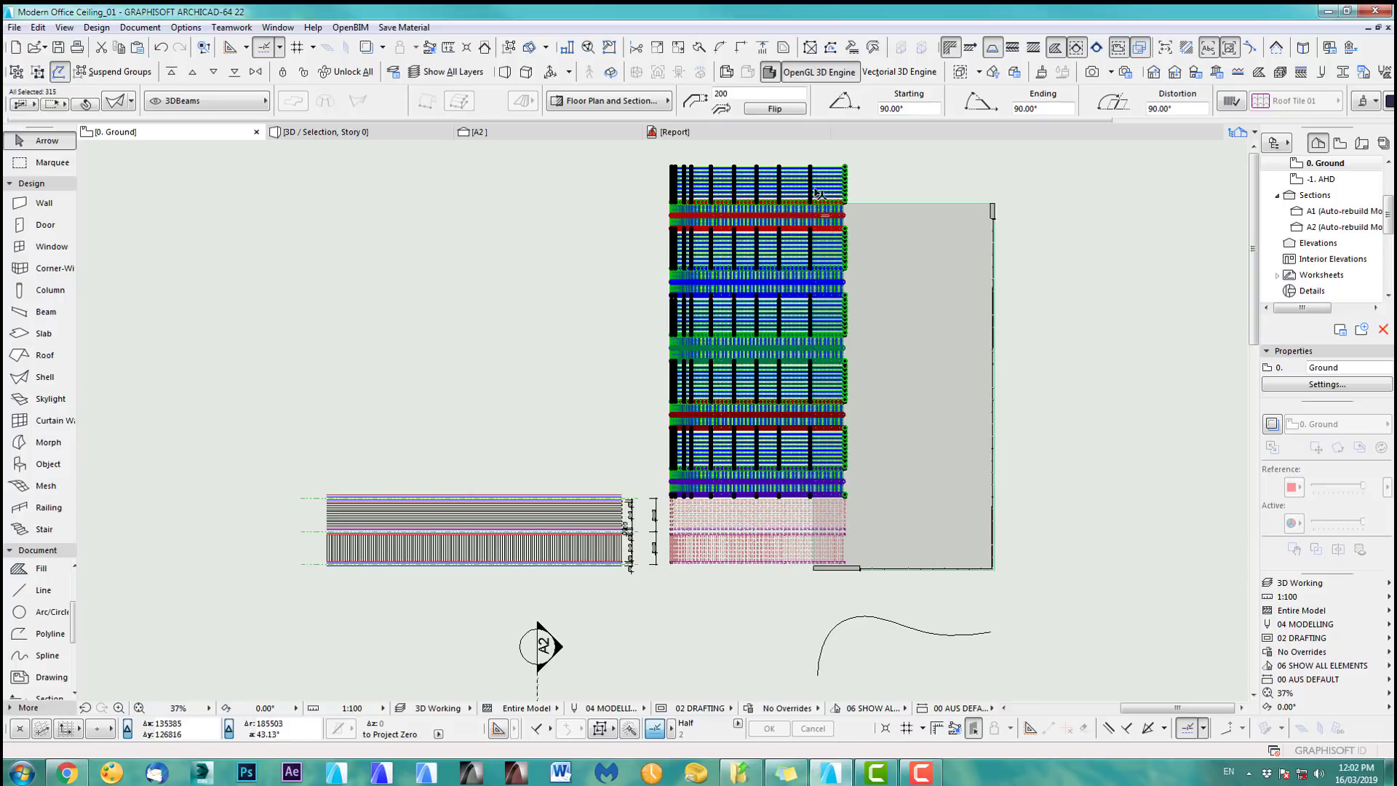
{"action": "left_click", "coordinate": [1070, 340]}
{"action": "middle_click_drag", "start_coordinate": [1077, 250], "coordinate": [1057, 259]}
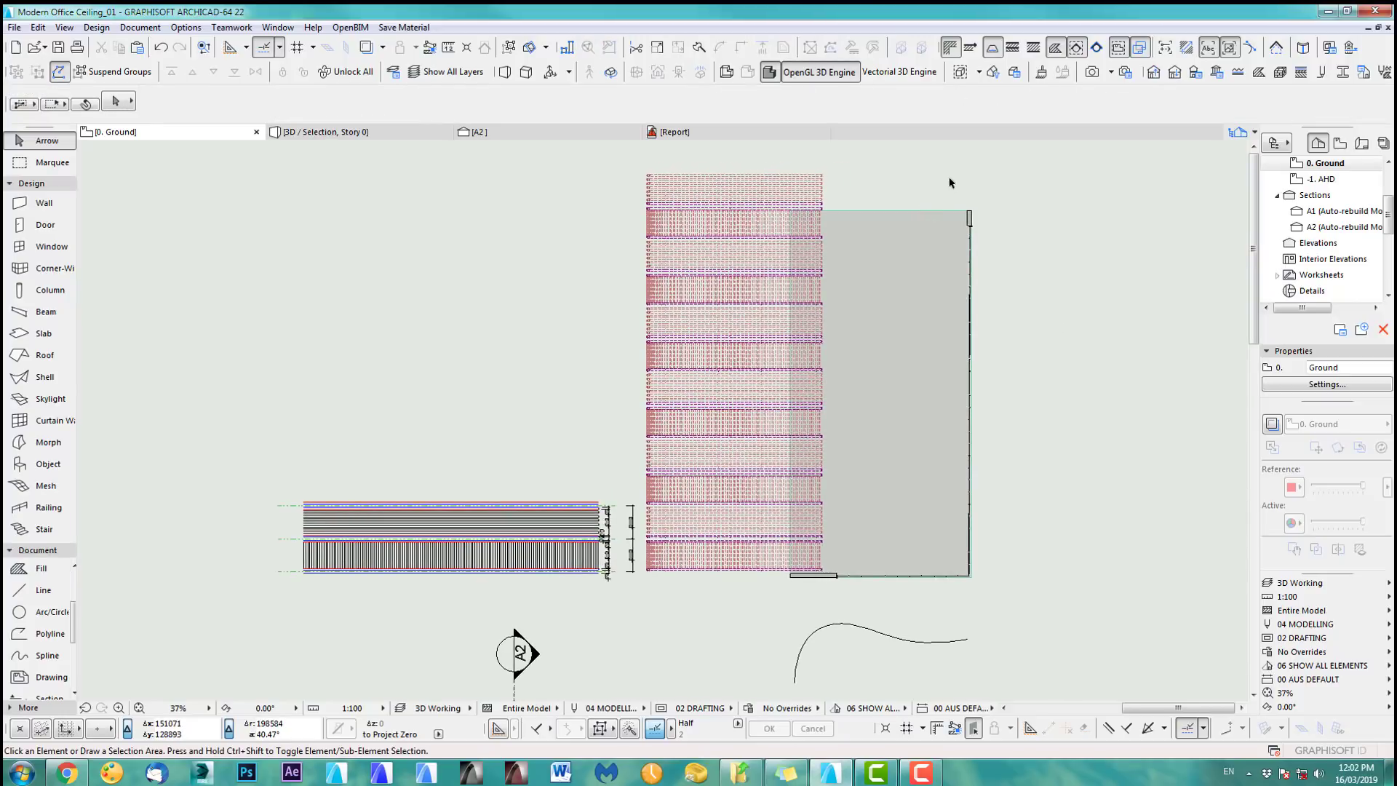
{"action": "scroll", "coordinate": [949, 183], "scroll_direction": "up", "scroll_amount": 5}
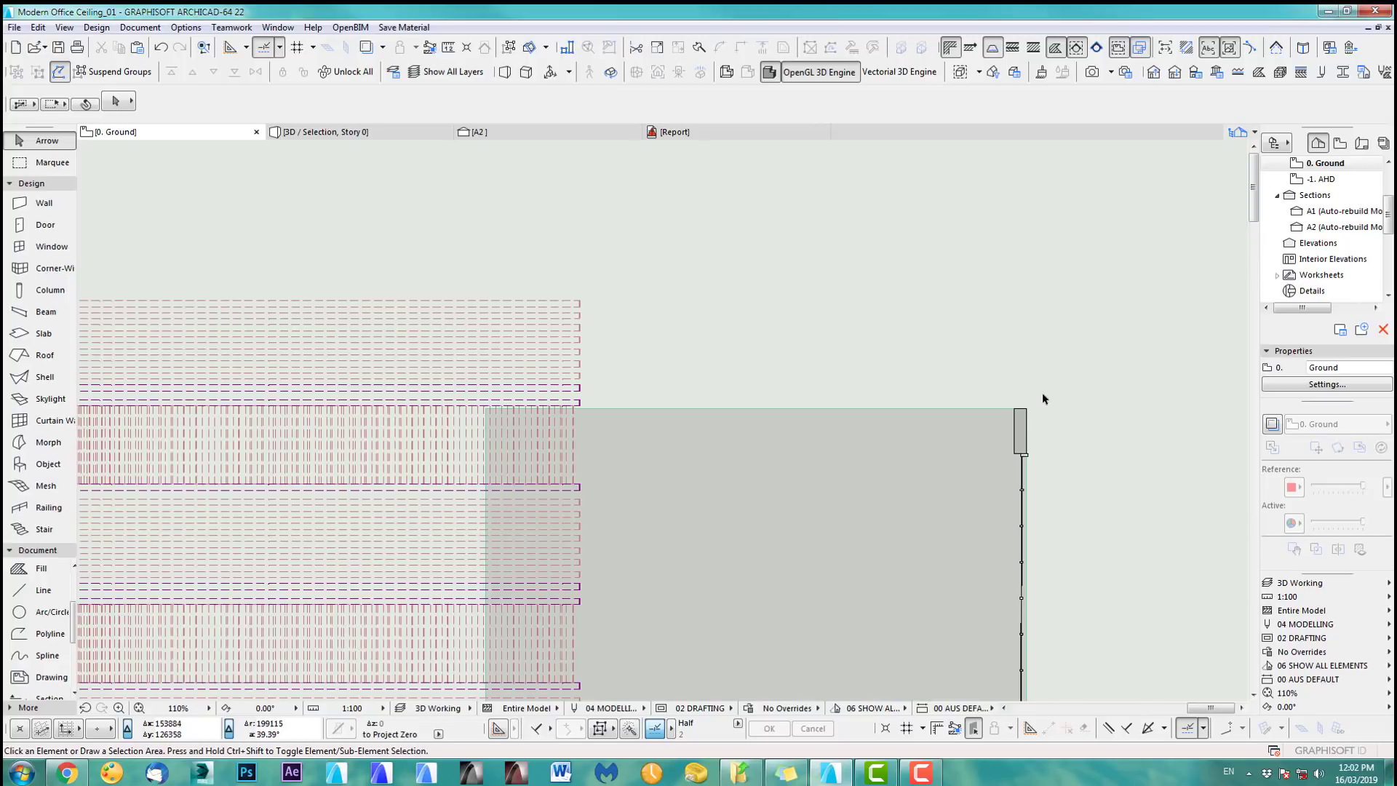
{"action": "left_click", "coordinate": [1027, 409]}
{"action": "left_click", "coordinate": [1027, 409]}
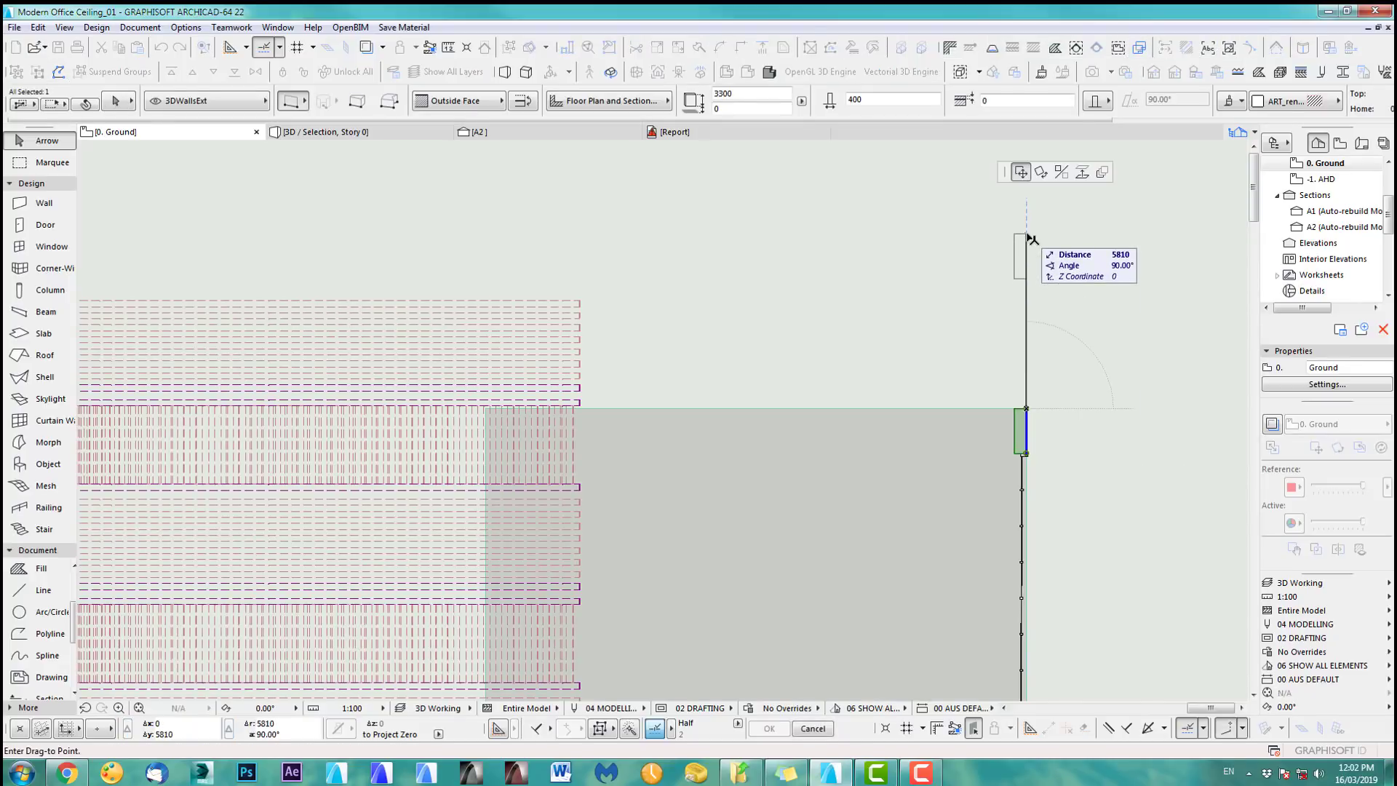
{"action": "key", "text": "Escape"}
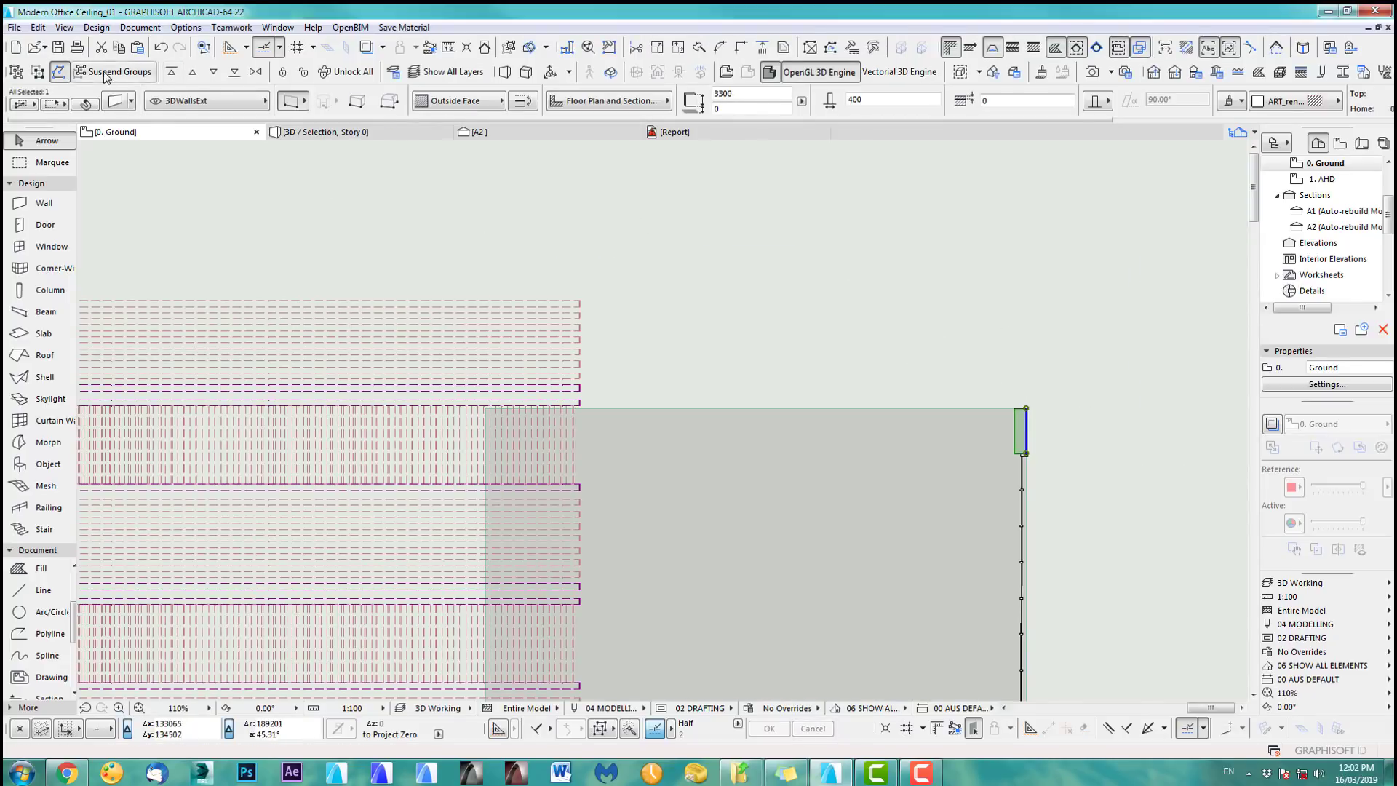
- Stretch the room's side wall and offset the floor slab's upper edge beyond the uppermost row of ceiling shells
{"action": "left_click", "coordinate": [1028, 412]}
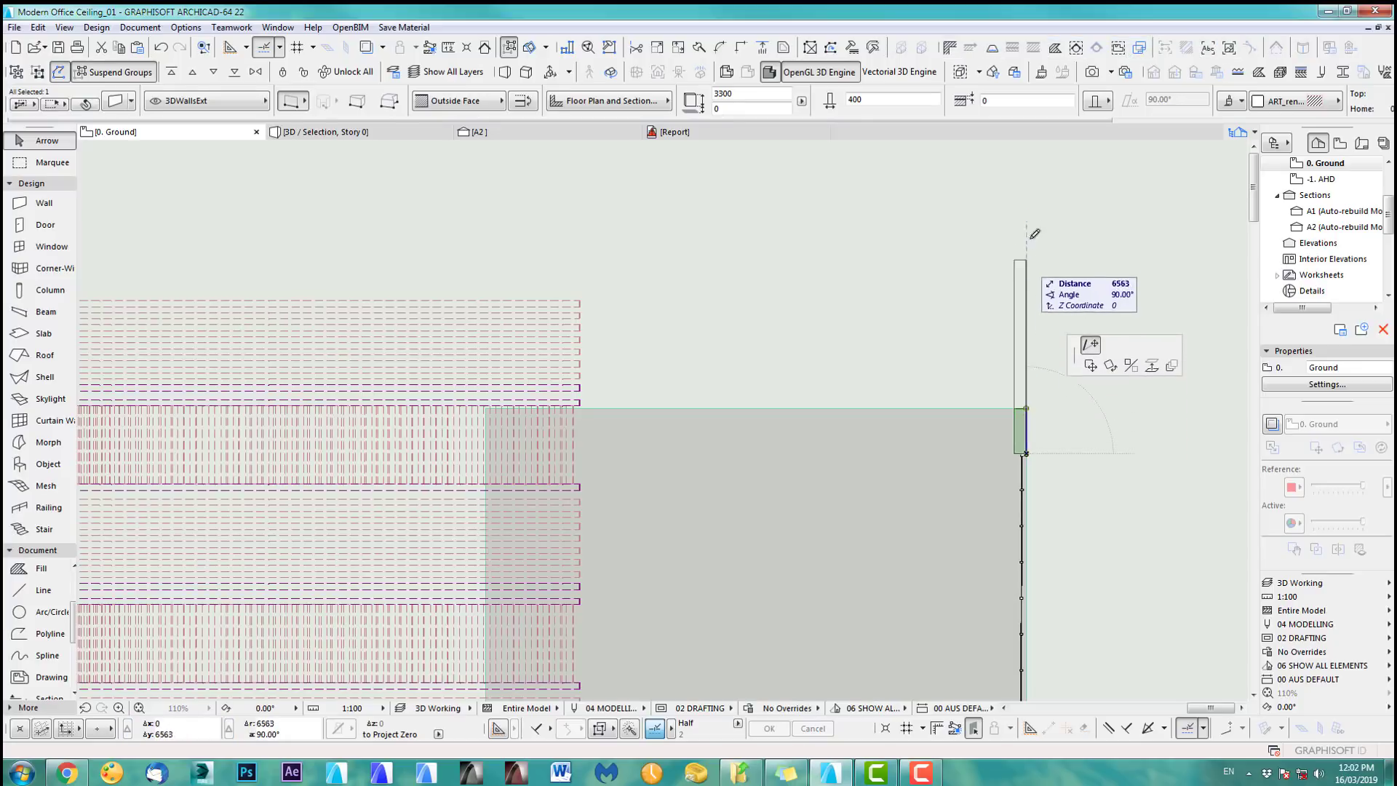
{"action": "left_click", "coordinate": [1024, 211]}
{"action": "left_click", "coordinate": [947, 409]}
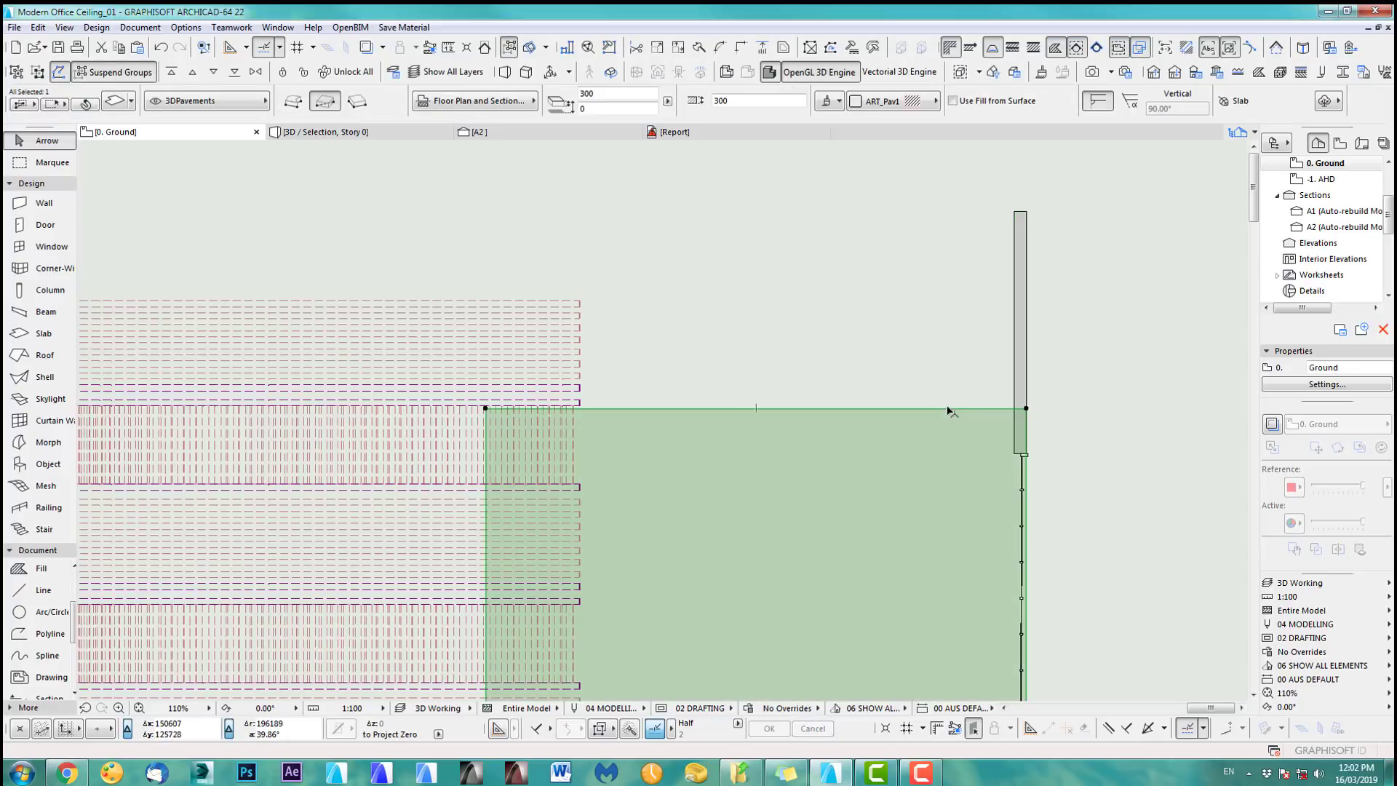
{"action": "left_click", "coordinate": [947, 408]}
{"action": "left_click", "coordinate": [1030, 477]}
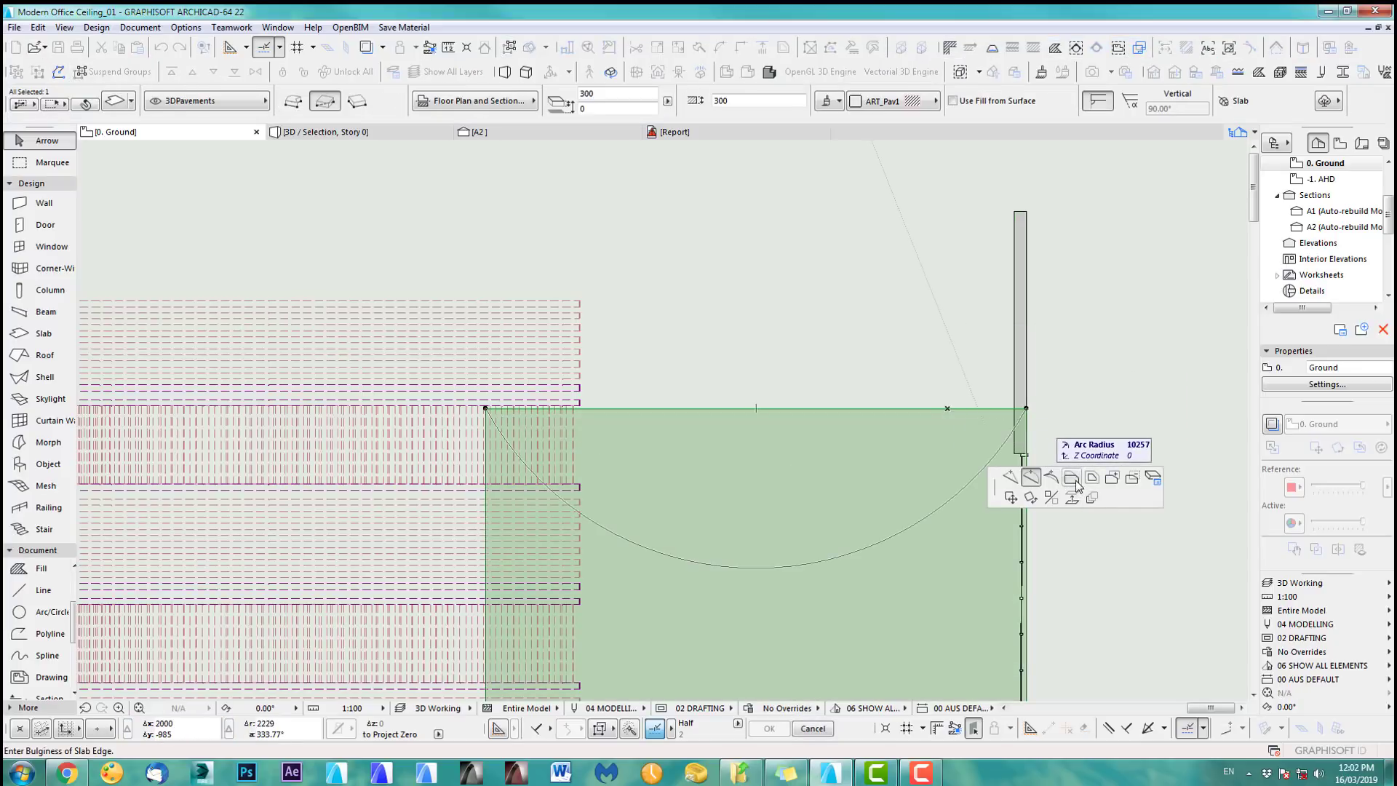
{"action": "left_click", "coordinate": [1072, 479]}
{"action": "left_click", "coordinate": [952, 224]}
- Select all the repeated ceiling shells in the plan with a selection rectangle around the full column of rows
{"action": "scroll", "coordinate": [674, 239], "scroll_direction": "down", "scroll_amount": 1}
{"action": "scroll", "coordinate": [671, 240], "scroll_direction": "down", "scroll_amount": 1}
{"action": "middle_click_drag", "start_coordinate": [521, 267], "coordinate": [687, 216]}
{"action": "scroll", "coordinate": [679, 206], "scroll_direction": "down", "scroll_amount": 2}
{"action": "left_click", "coordinate": [658, 184]}
{"action": "scroll", "coordinate": [657, 184], "scroll_direction": "down", "scroll_amount": 3}
{"action": "middle_click_drag", "start_coordinate": [747, 340], "coordinate": [790, 331]}
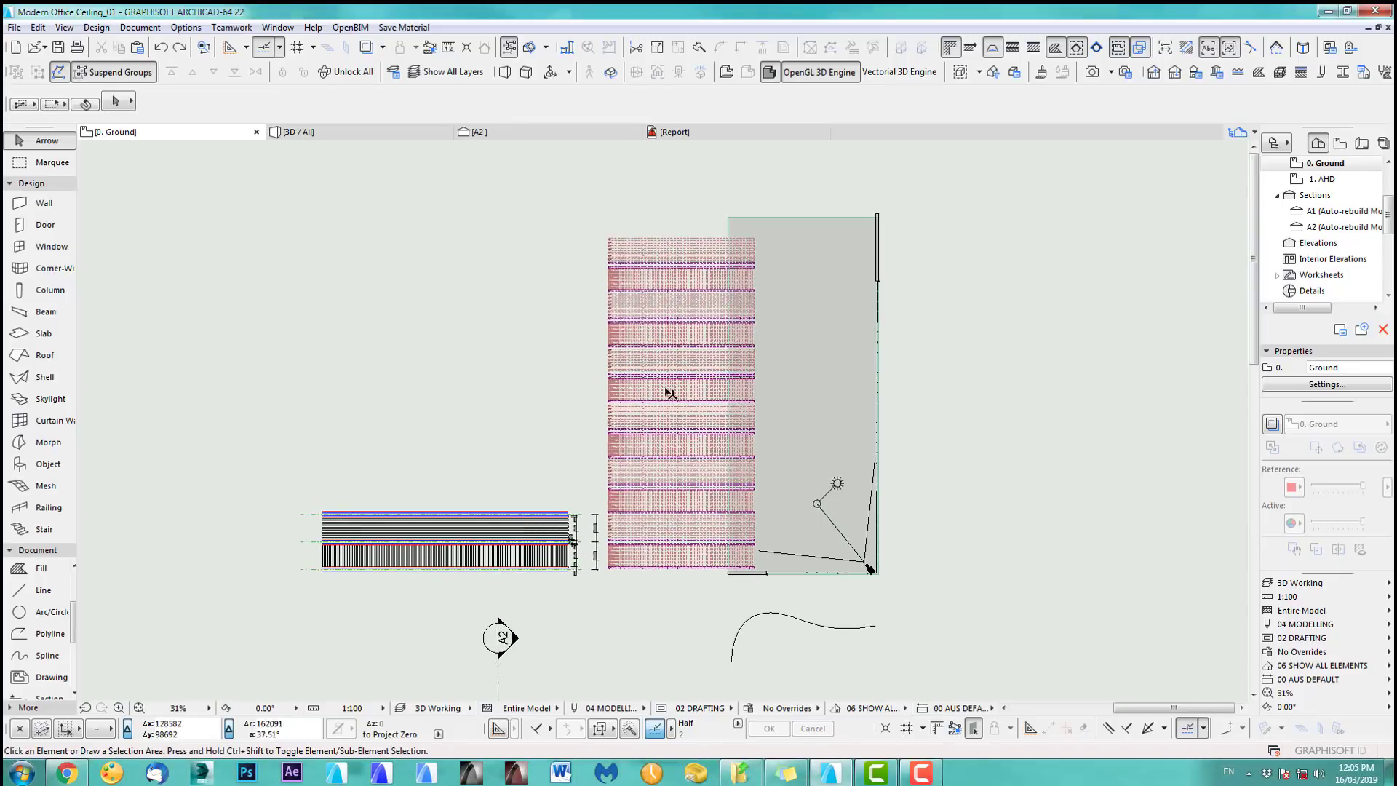
{"action": "left_click", "coordinate": [598, 211]}
{"action": "middle_click_drag", "start_coordinate": [723, 390], "coordinate": [757, 456]}
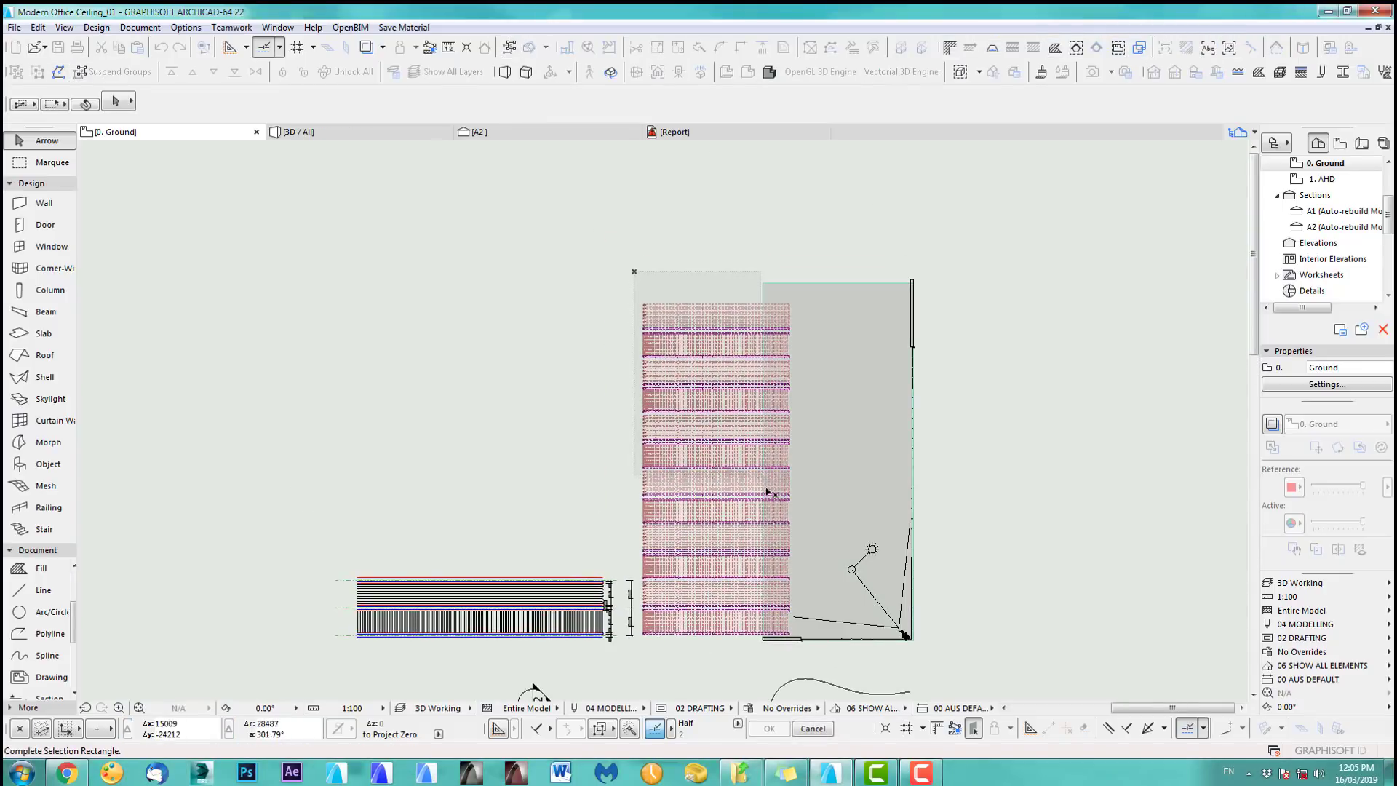
{"action": "left_click", "coordinate": [806, 646]}
- Remove the floor slab, the short lower wall and the adjoining curtain wall from the selection, keeping the ceiling shells
{"action": "middle_click_drag", "start_coordinate": [804, 647], "coordinate": [734, 558]}
{"action": "scroll", "coordinate": [709, 552], "scroll_direction": "up", "scroll_amount": 5}
{"action": "scroll", "coordinate": [704, 553], "scroll_direction": "up", "scroll_amount": 5}
{"action": "left_click", "coordinate": [639, 499]}
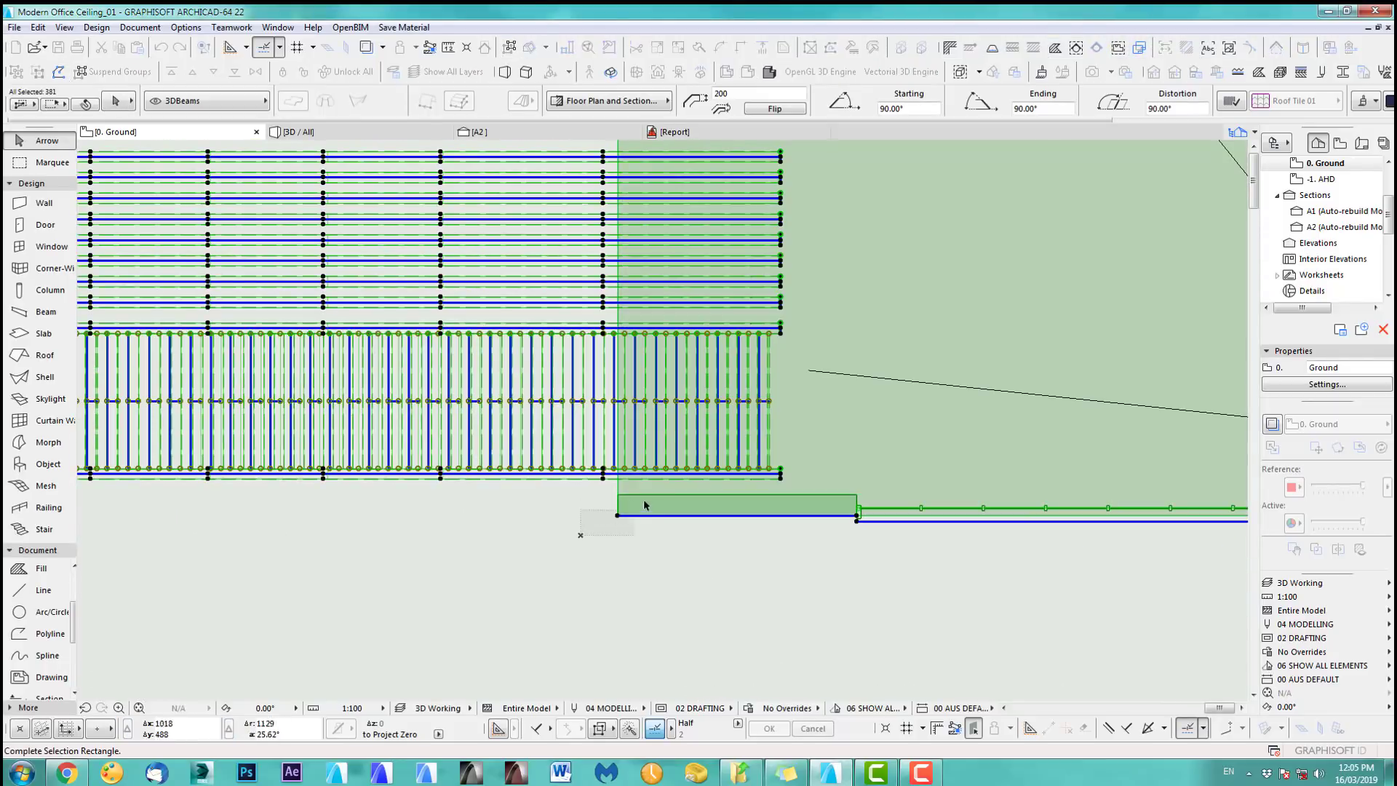
{"action": "left_click", "coordinate": [652, 494]}
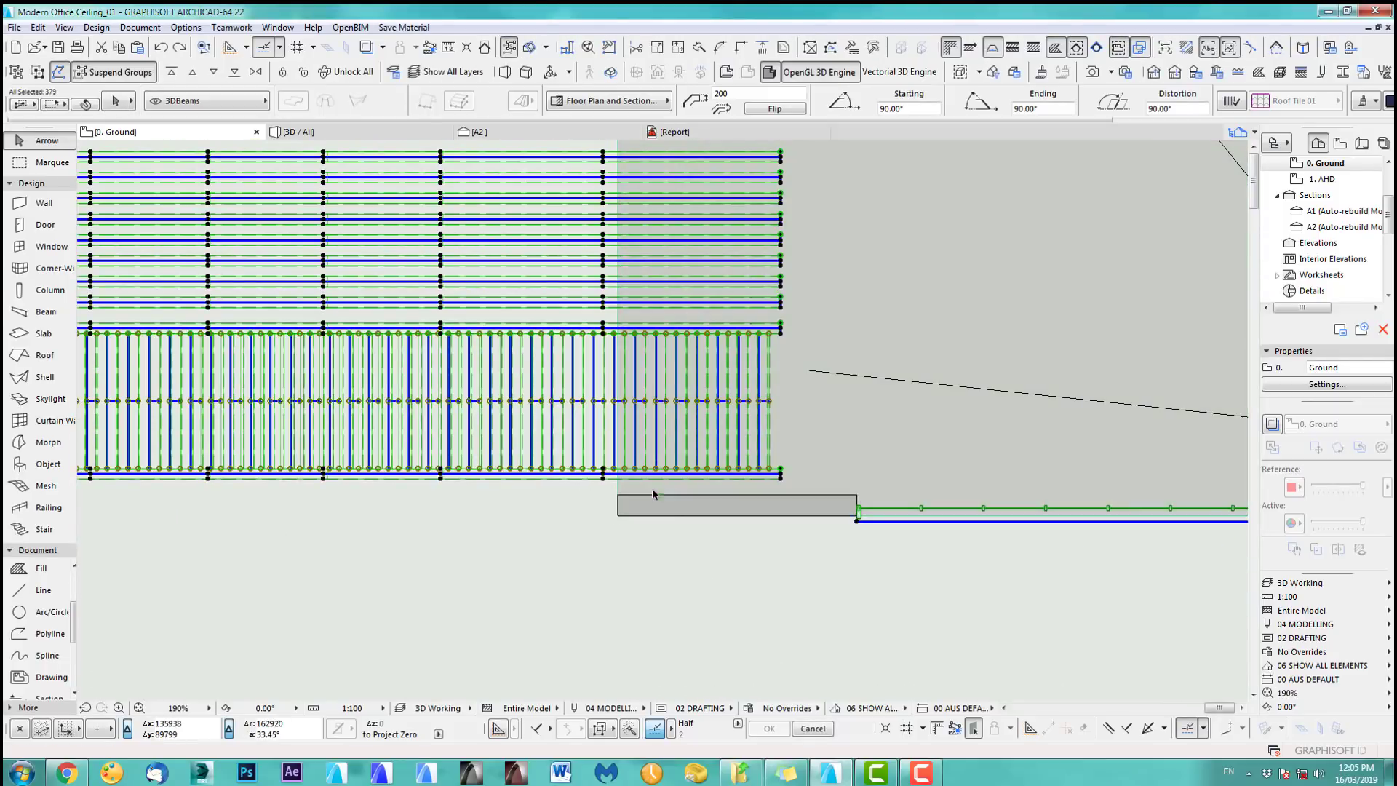
{"action": "left_click", "coordinate": [860, 521], "text": "shift"}
{"action": "scroll", "coordinate": [861, 571], "scroll_direction": "down", "scroll_amount": 10}
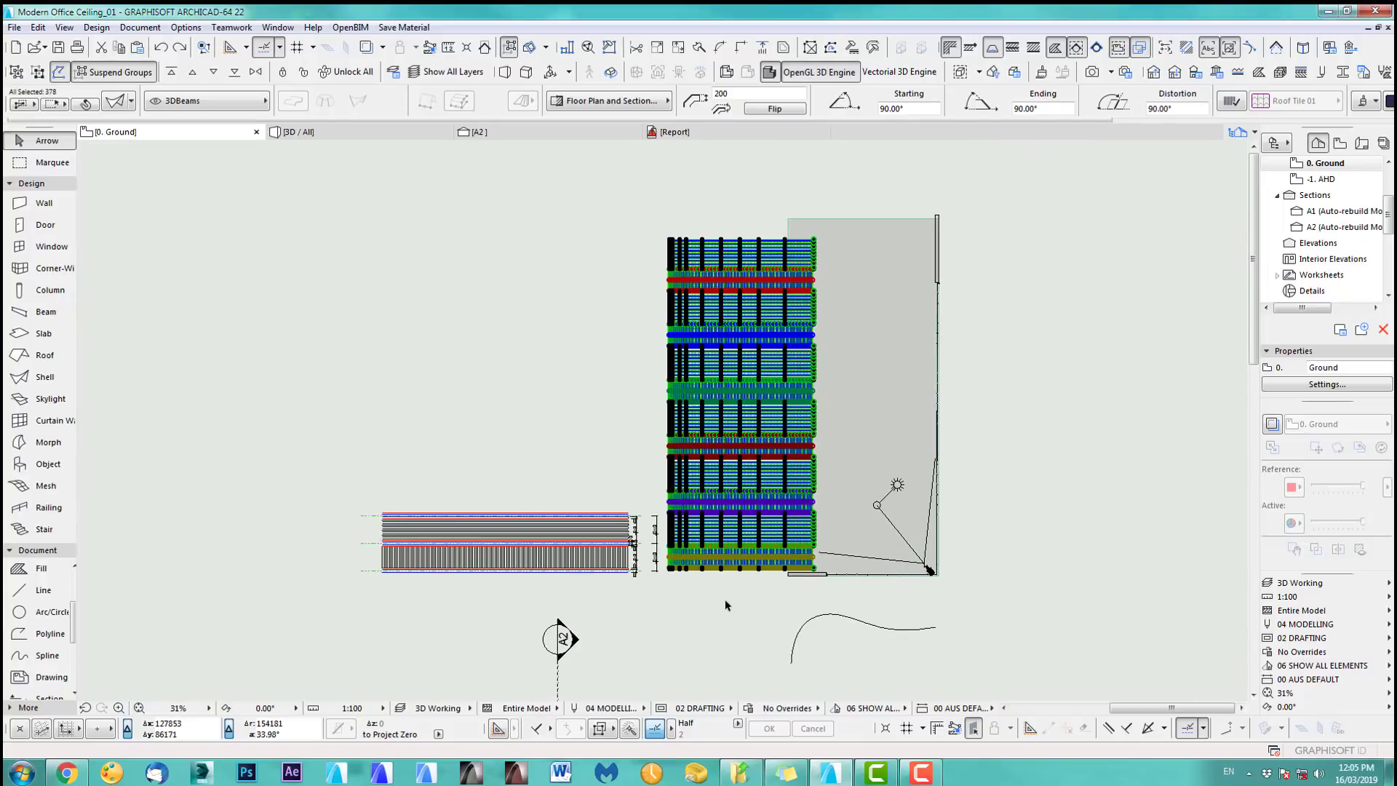
- Drag the selected ceiling shells from their lower-left corner to the inner end corner of the room's short lower wall
{"action": "scroll", "coordinate": [648, 587], "scroll_direction": "up", "scroll_amount": 8}
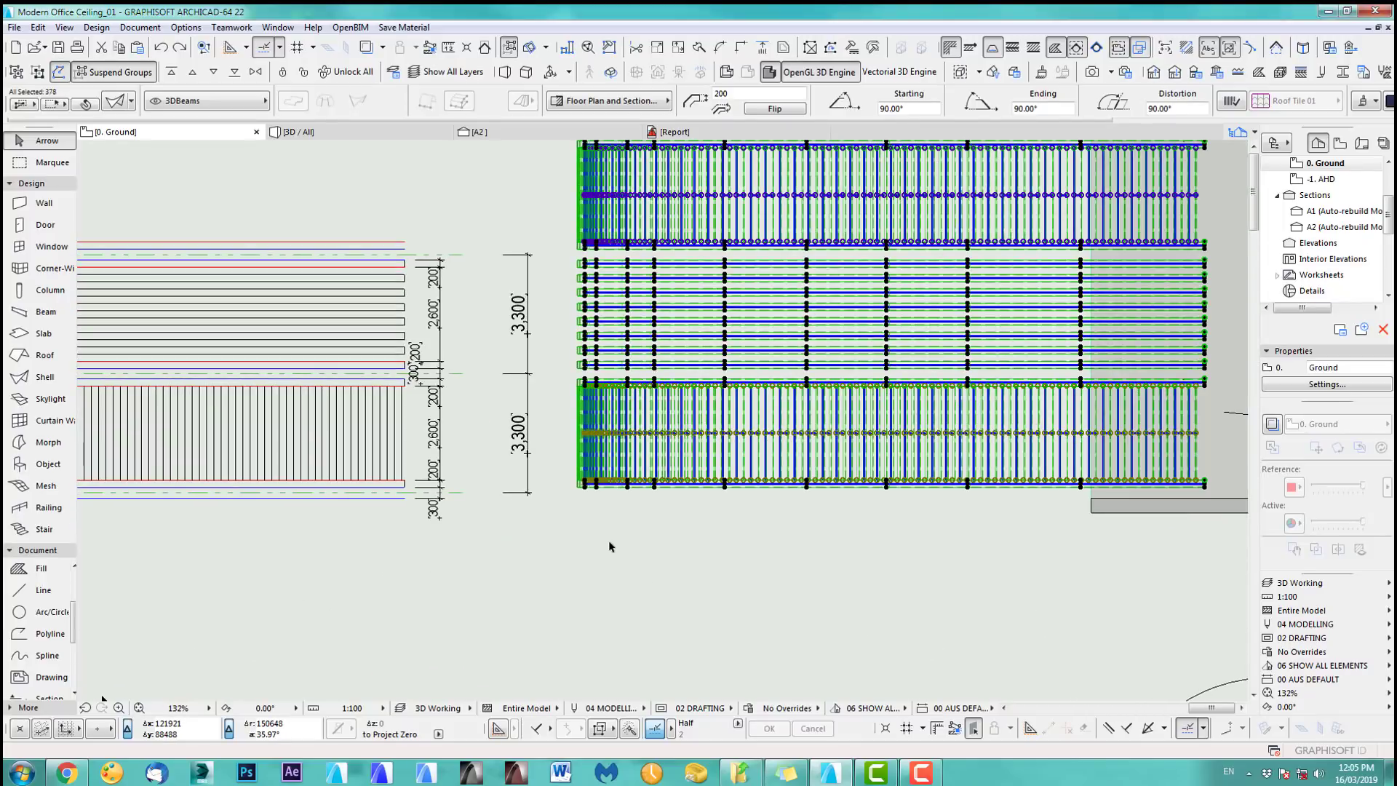
{"action": "key", "text": "ctrl+d"}
{"action": "scroll", "coordinate": [585, 502], "scroll_direction": "up", "scroll_amount": 9}
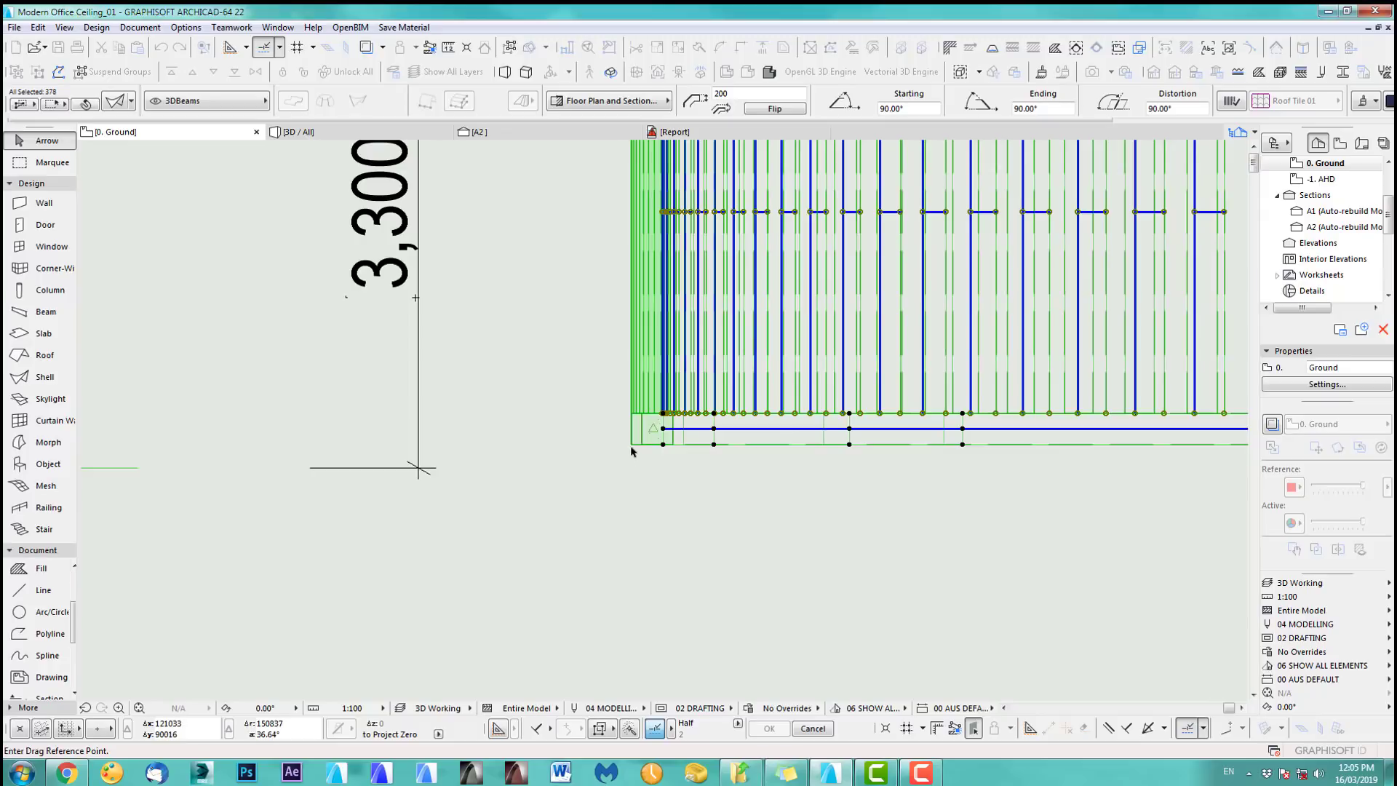
{"action": "left_click", "coordinate": [631, 445]}
{"action": "scroll", "coordinate": [655, 451], "scroll_direction": "down", "scroll_amount": 5}
{"action": "scroll", "coordinate": [873, 451], "scroll_direction": "up", "scroll_amount": 5}
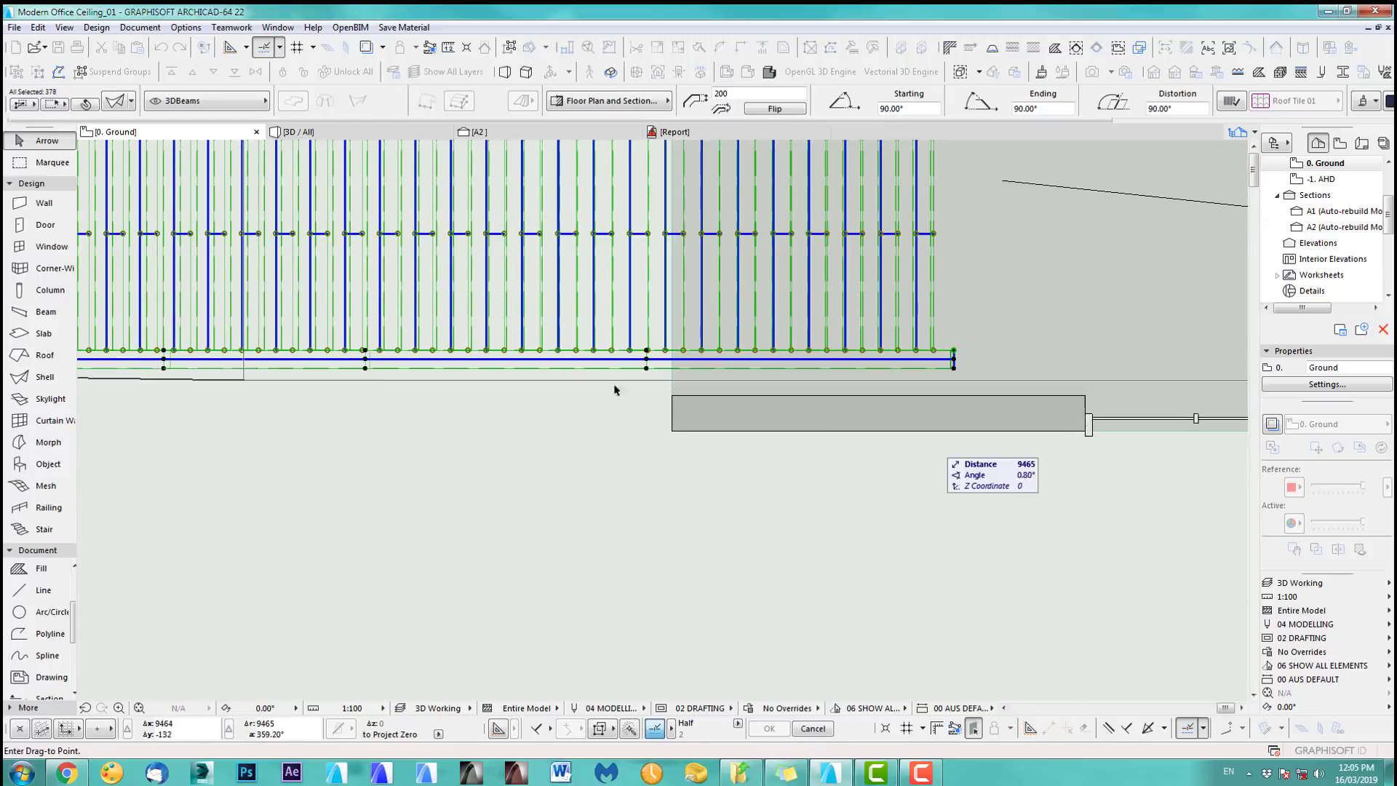
{"action": "left_click", "coordinate": [673, 398]}
{"action": "scroll", "coordinate": [513, 486], "scroll_direction": "down", "scroll_amount": 5}
{"action": "scroll", "coordinate": [767, 508], "scroll_direction": "down", "scroll_amount": 6}
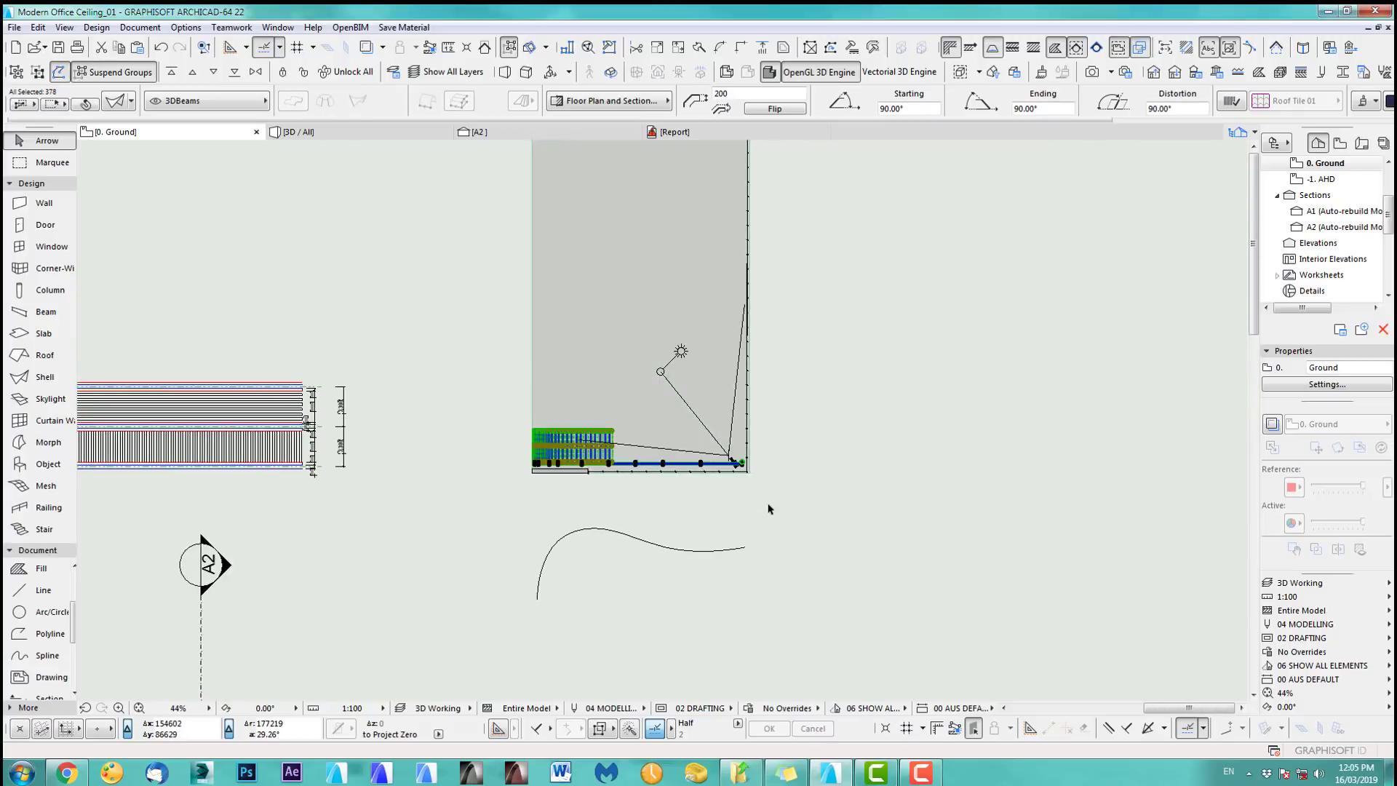
{"action": "left_click", "coordinate": [803, 469]}
- Inspect the repositioned ceiling in 3D from the room camera, and return to the ground floor plan
{"action": "scroll", "coordinate": [782, 511], "scroll_direction": "up", "scroll_amount": 10}
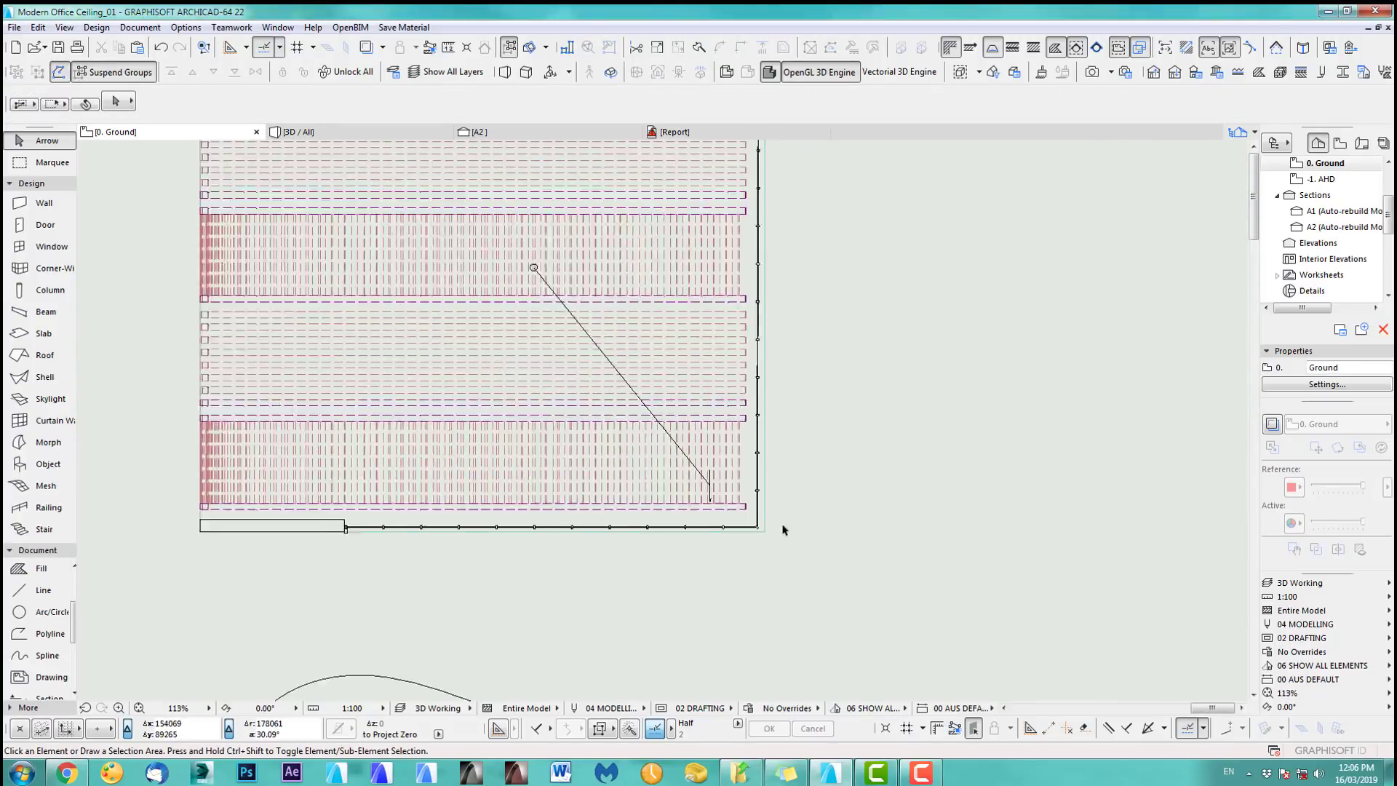
{"action": "left_click", "coordinate": [633, 446]}
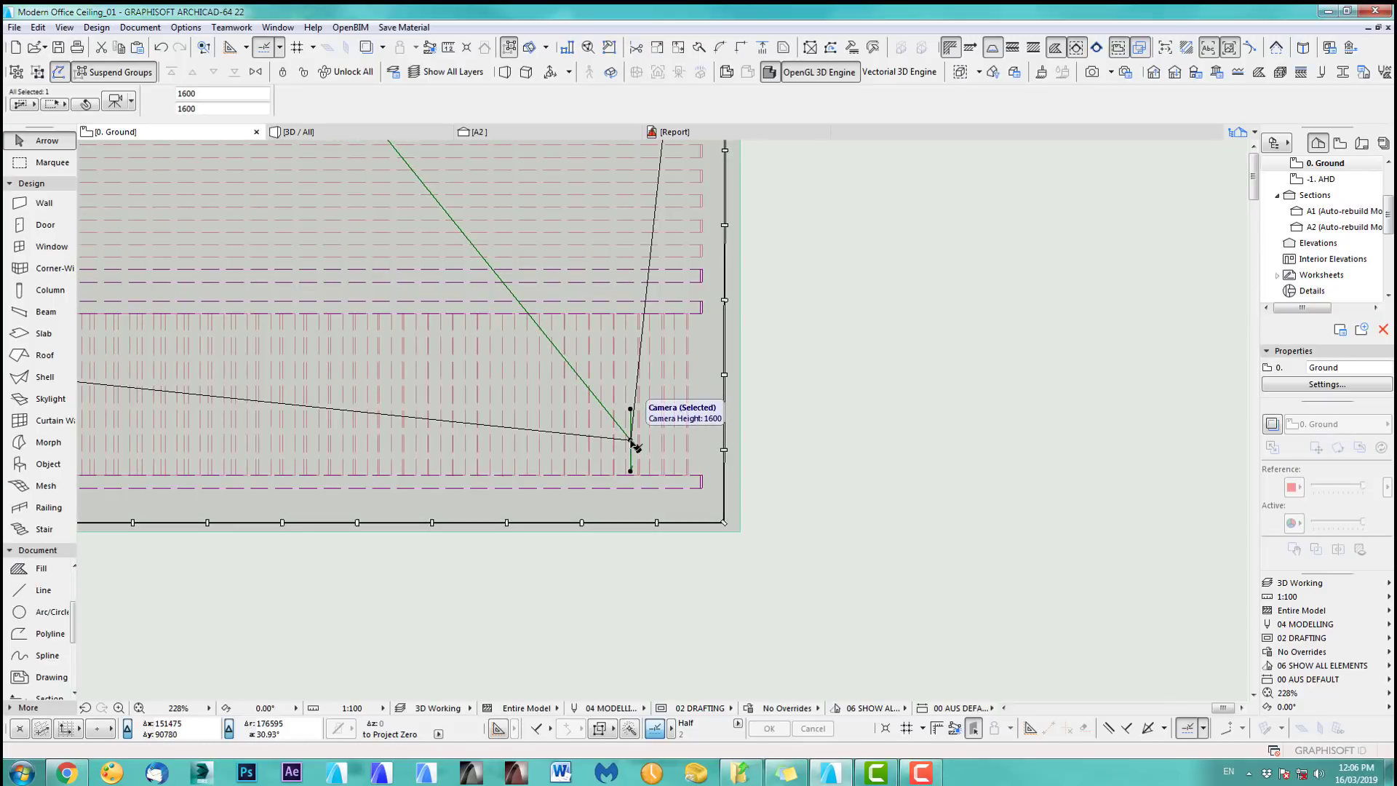
{"action": "key", "text": "F3"}
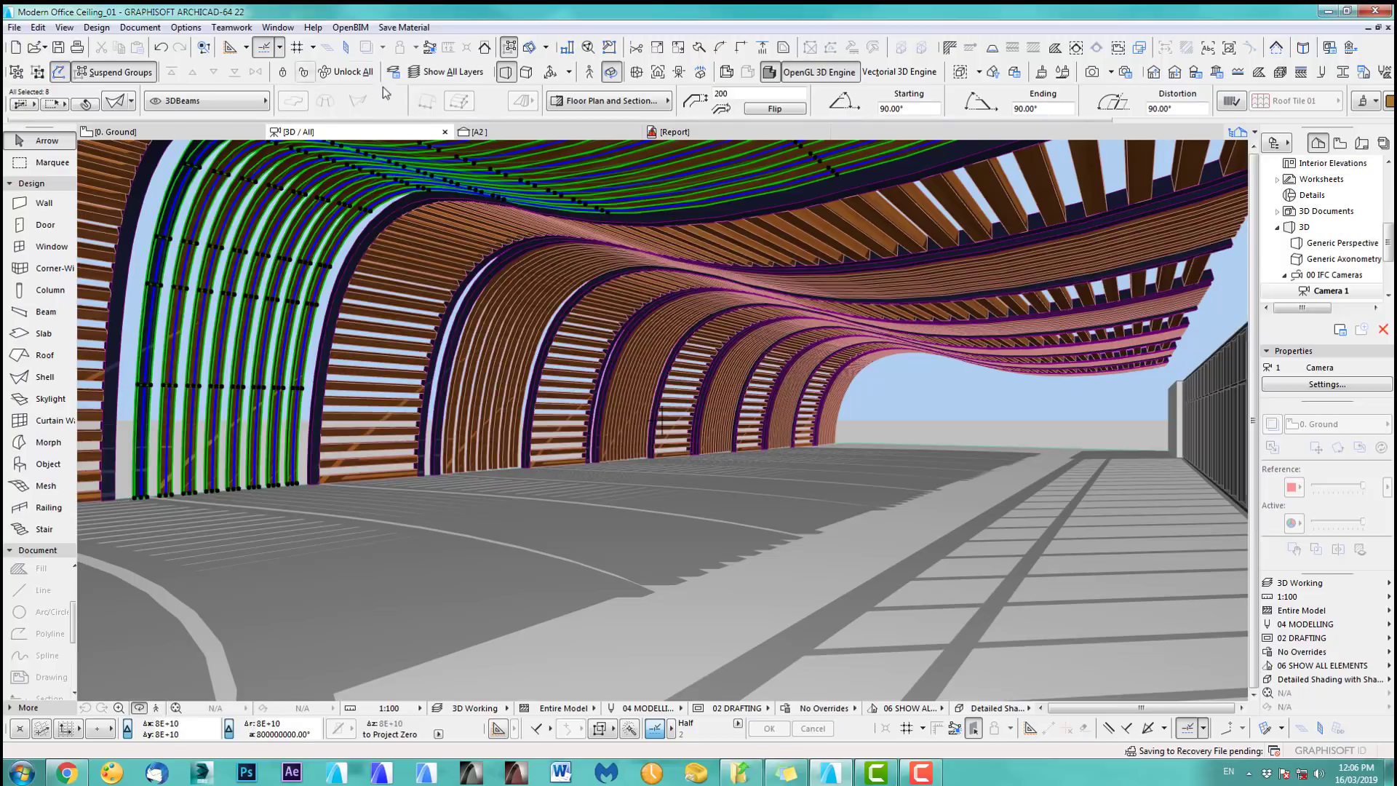
{"action": "key", "text": "F2"}
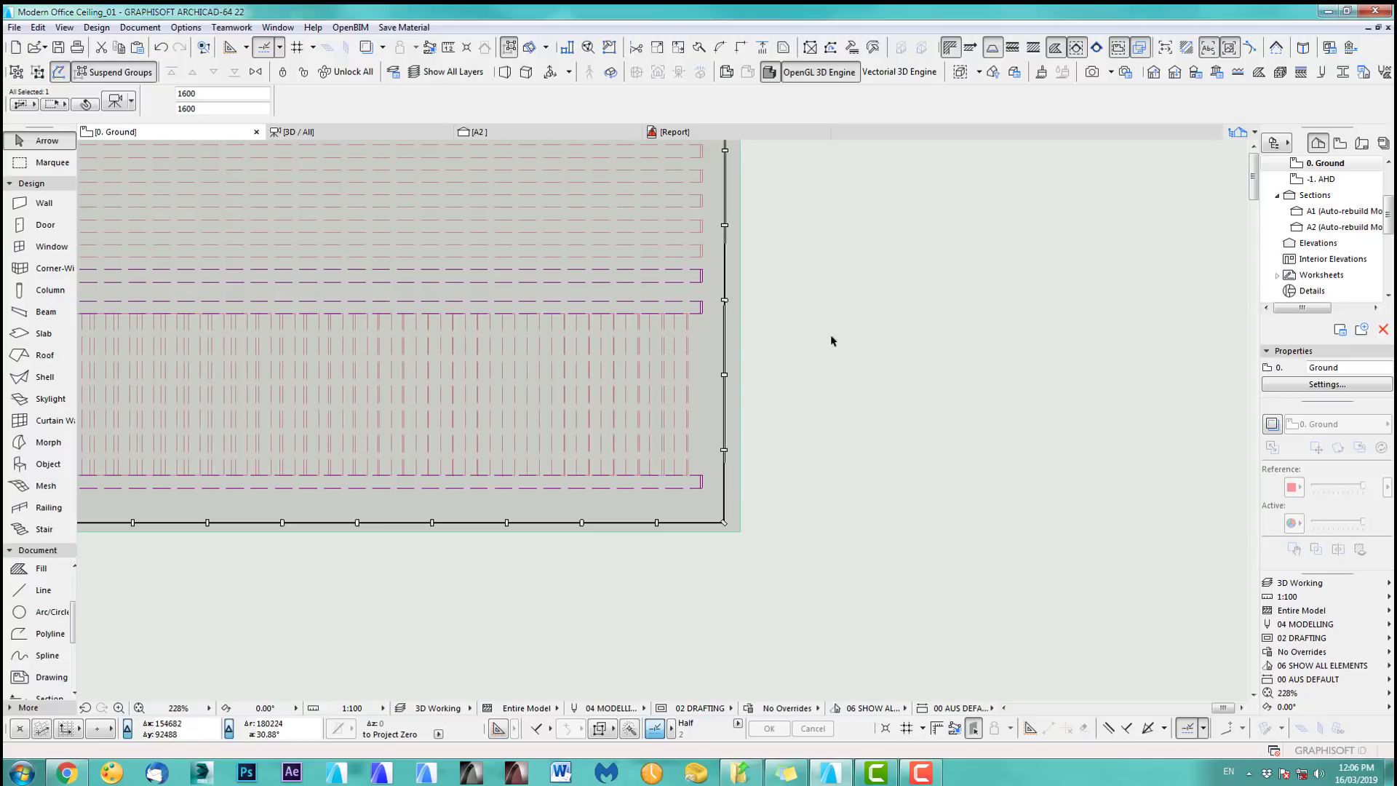
{"action": "left_click", "coordinate": [844, 406]}
- Open the ALightRound profile for editing in the Profile Manager
{"action": "scroll", "coordinate": [851, 407], "scroll_direction": "down", "scroll_amount": 8}
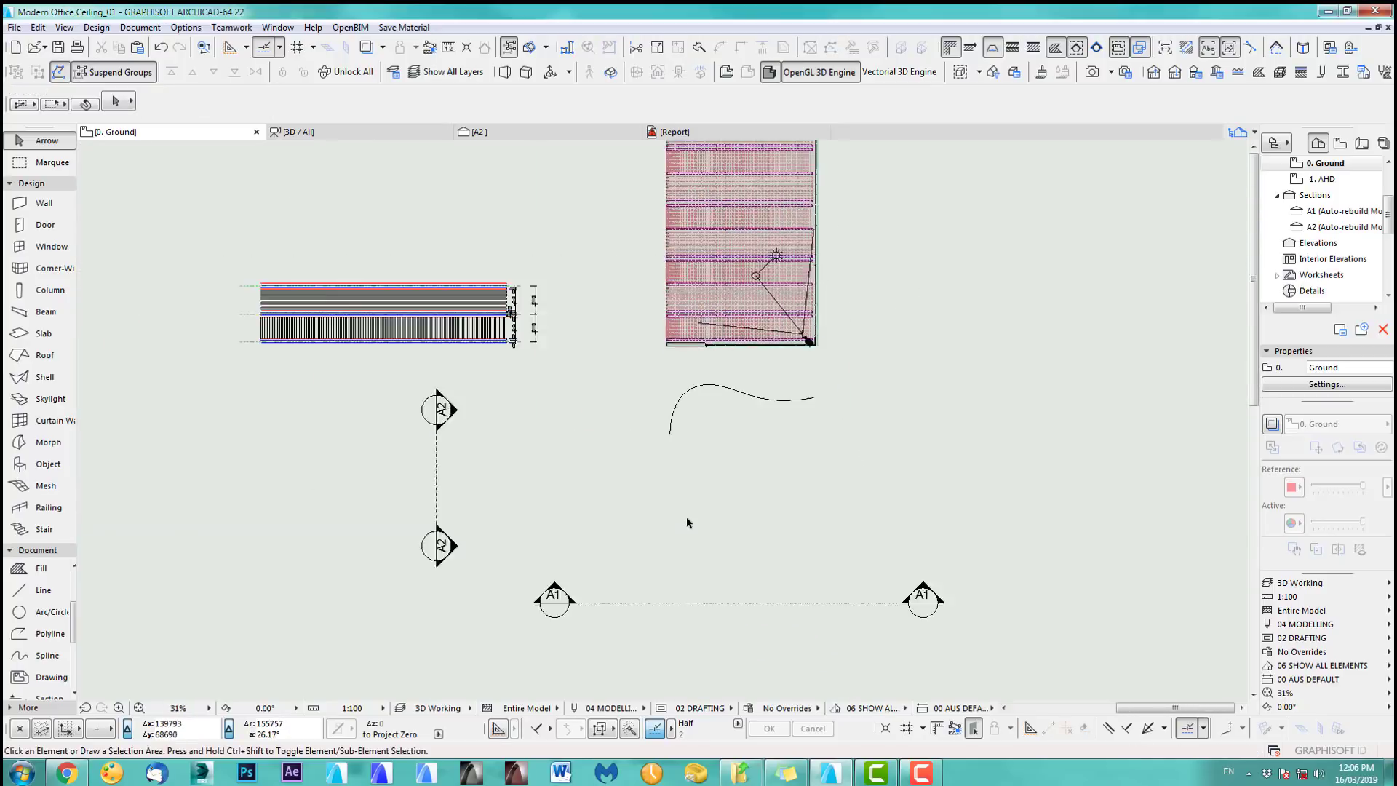
{"action": "scroll", "coordinate": [683, 406], "scroll_direction": "up", "scroll_amount": 6}
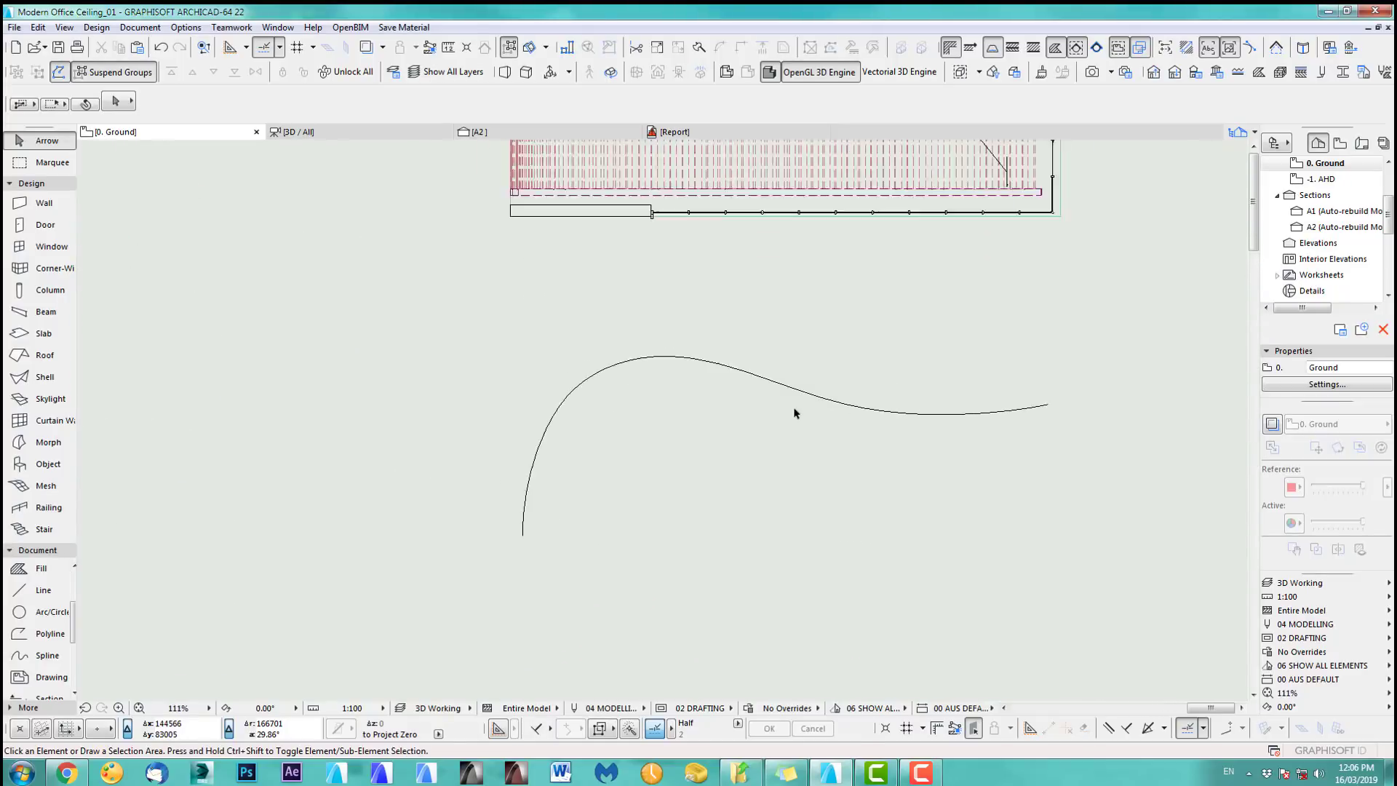
{"action": "scroll", "coordinate": [800, 385], "scroll_direction": "up", "scroll_amount": 1}
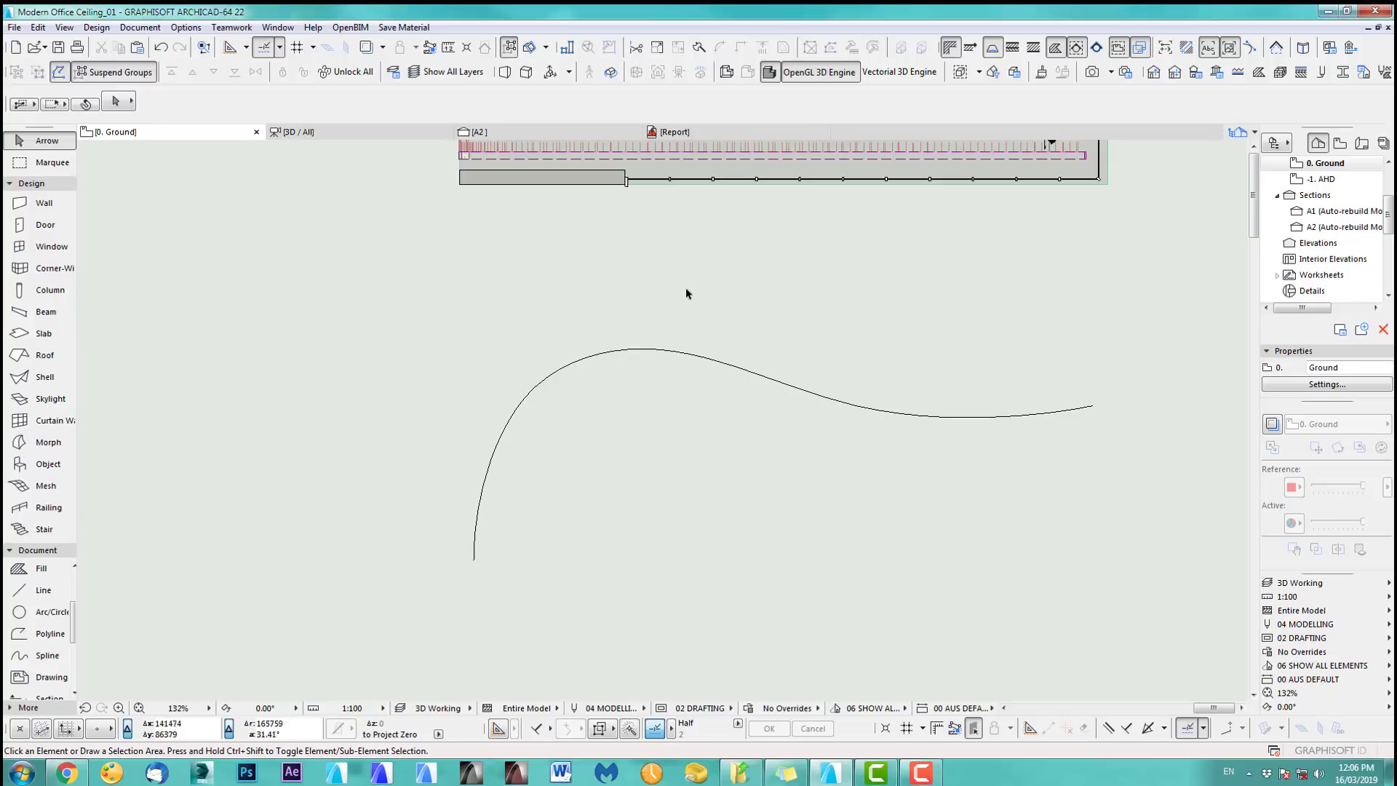
{"action": "left_click", "coordinate": [1346, 72]}
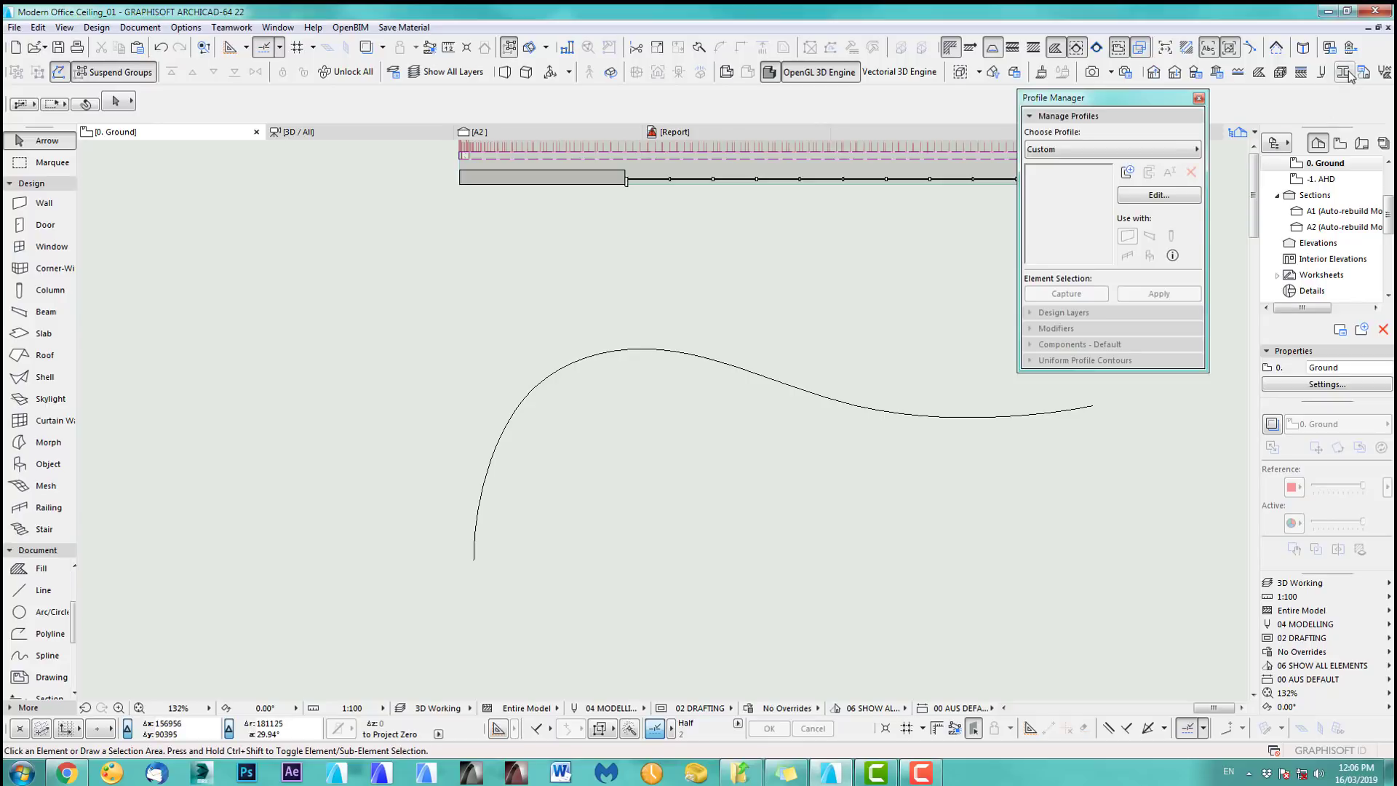
{"action": "left_click", "coordinate": [1089, 149]}
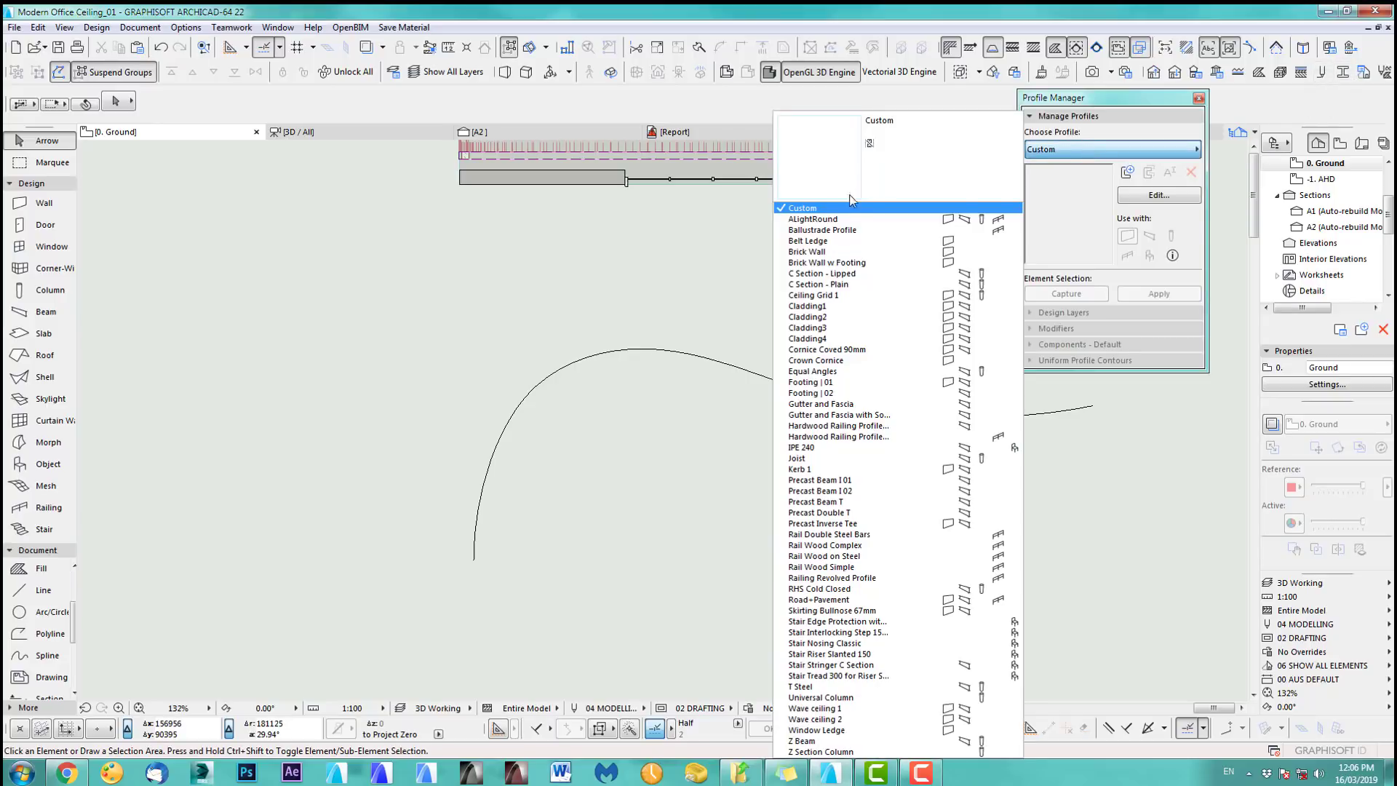
{"action": "left_click", "coordinate": [829, 219]}
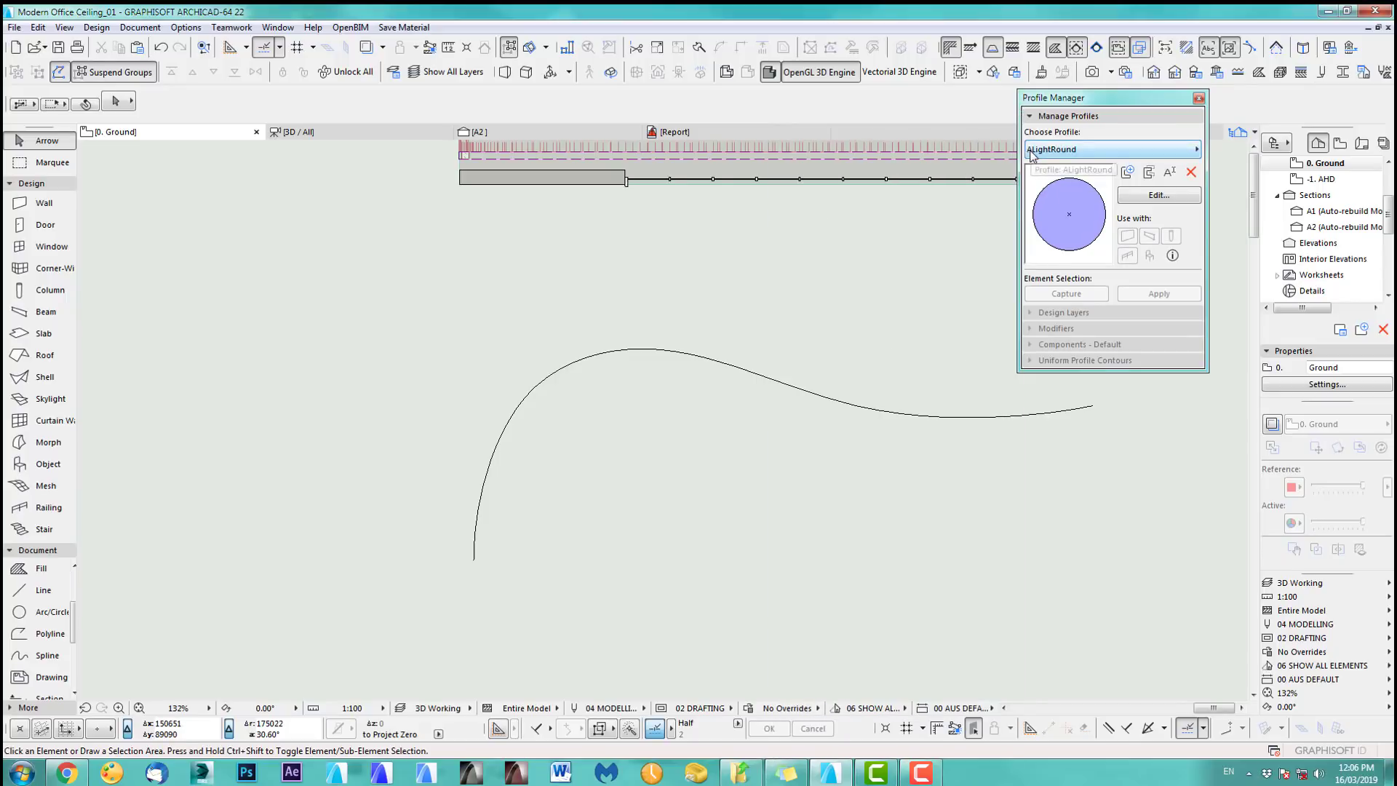
{"action": "left_click", "coordinate": [1150, 195]}
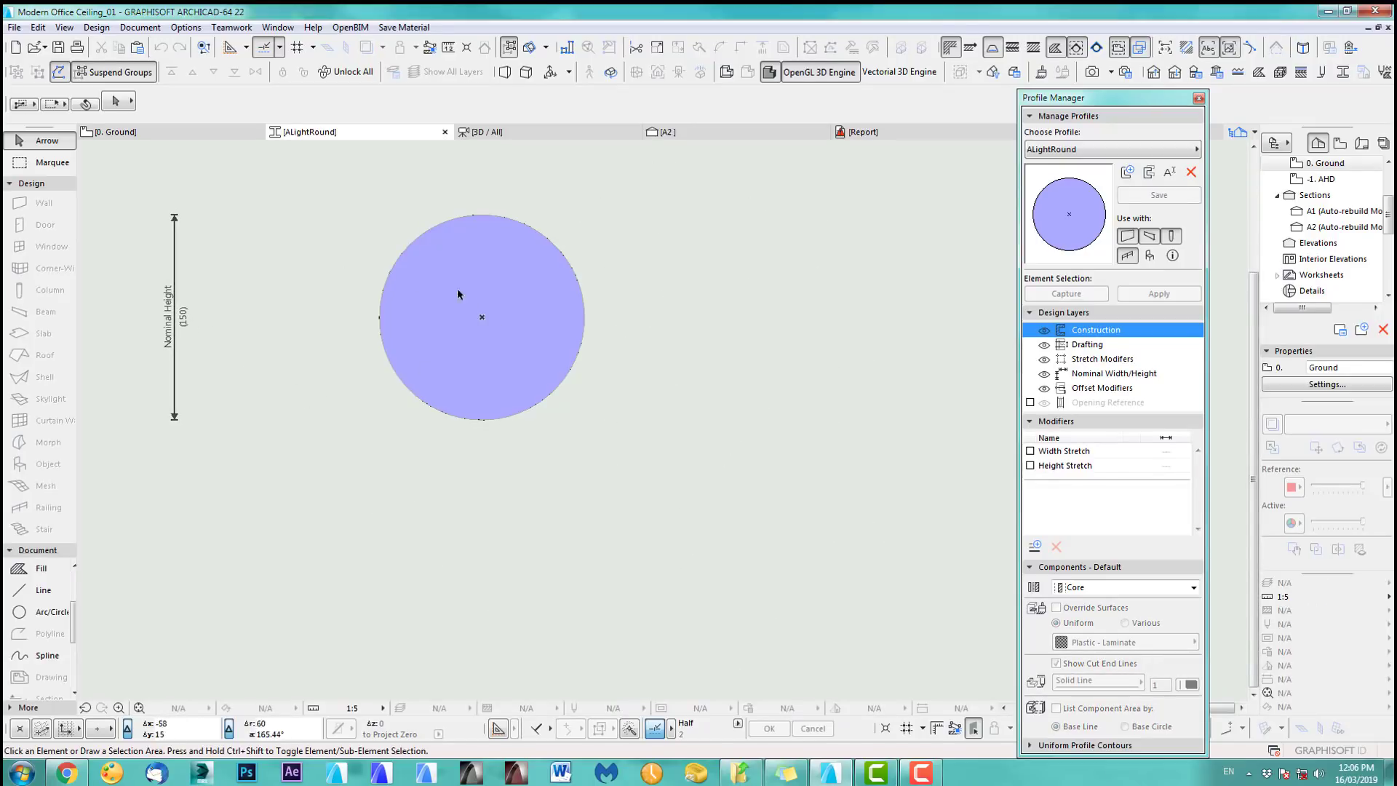
- Turn on Quick Selection, select the profile's circular fill to check its surface and element uses, and close the profile editor
{"action": "left_click", "coordinate": [527, 296]}
{"action": "left_click", "coordinate": [465, 305]}
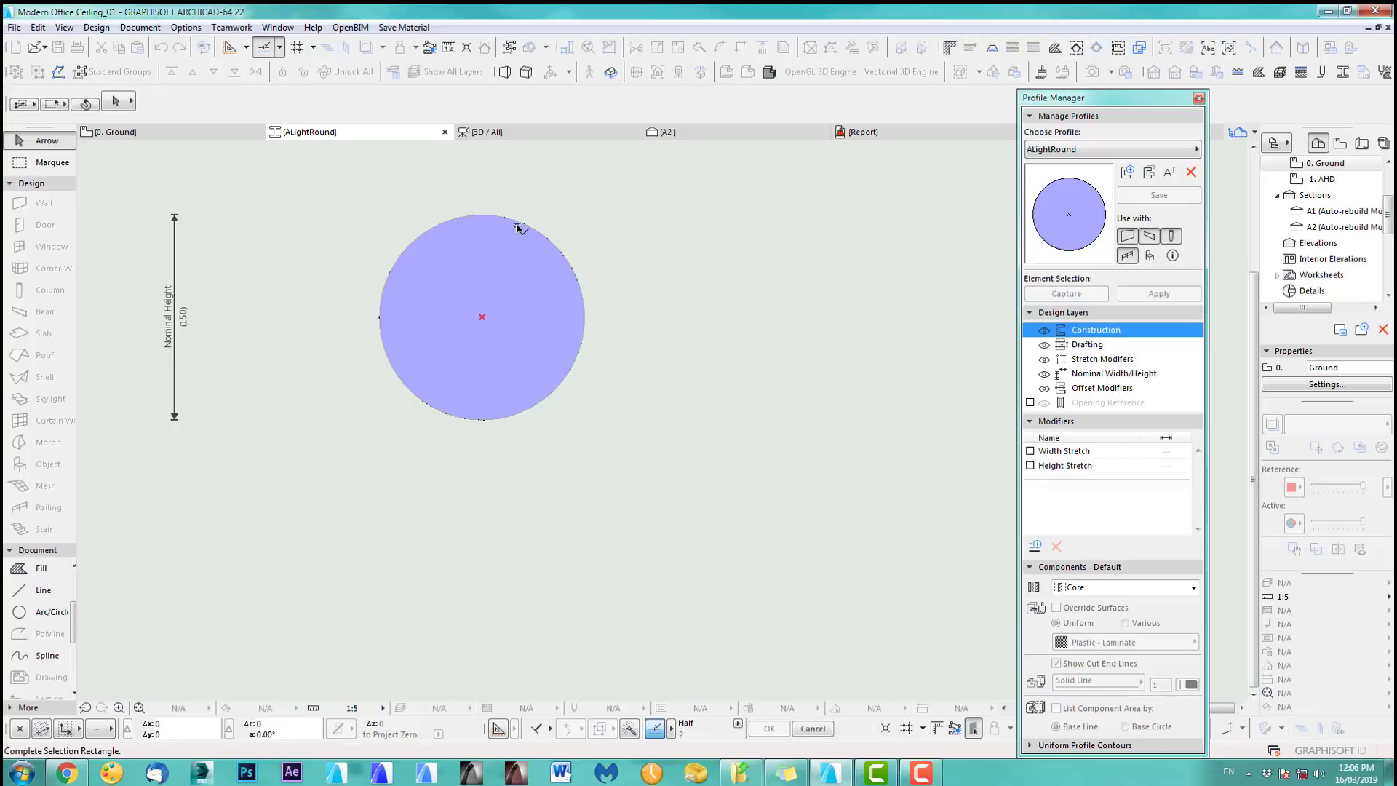
{"action": "left_click", "coordinate": [116, 102]}
{"action": "left_click", "coordinate": [123, 90]}
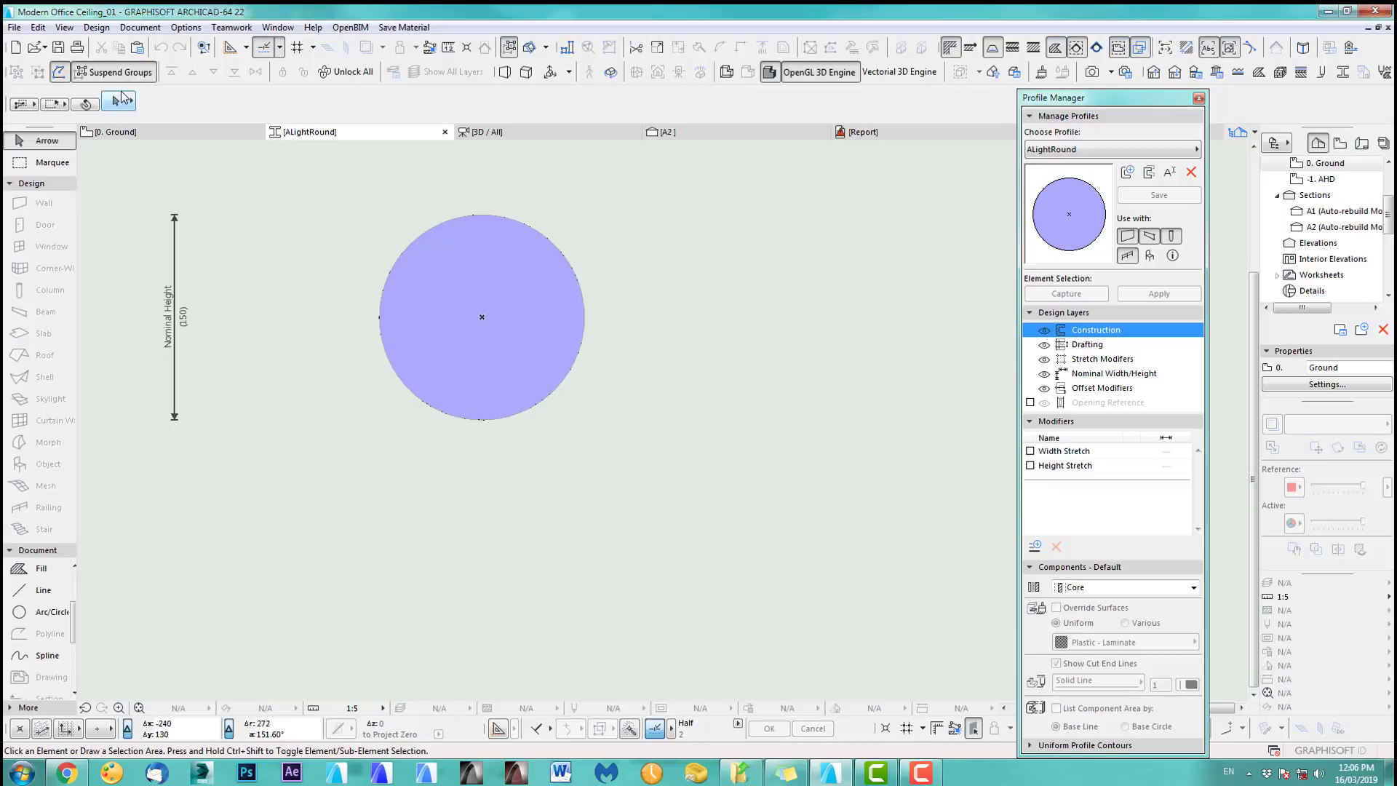
{"action": "left_click", "coordinate": [107, 100]}
{"action": "left_click", "coordinate": [85, 104]}
{"action": "left_click", "coordinate": [536, 294]}
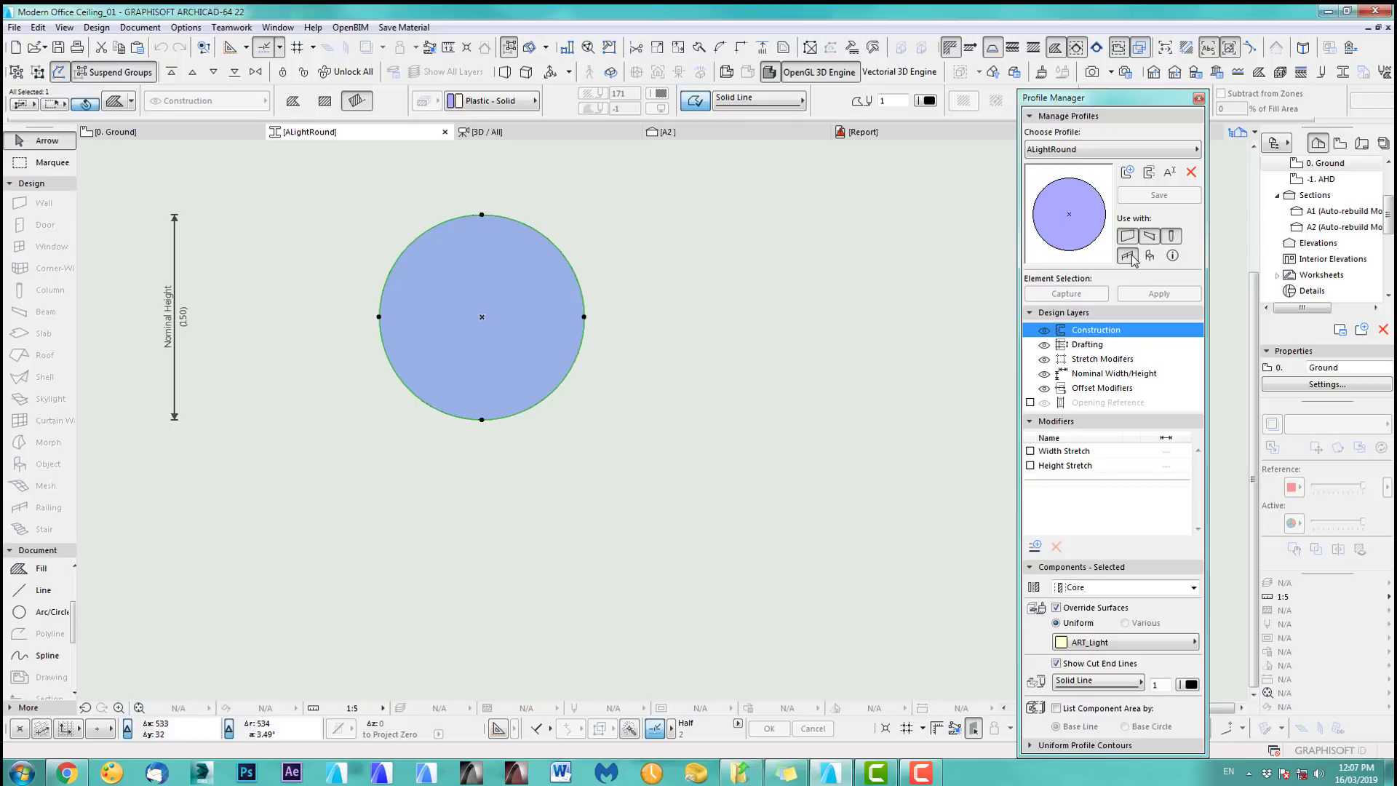
{"action": "left_click", "coordinate": [1198, 97]}
- Set the Beam defaults to the ALightRound profile, ART_Light surface override and a reference line offset of 0 to the home story
{"action": "scroll", "coordinate": [784, 376], "scroll_direction": "down", "scroll_amount": 4}
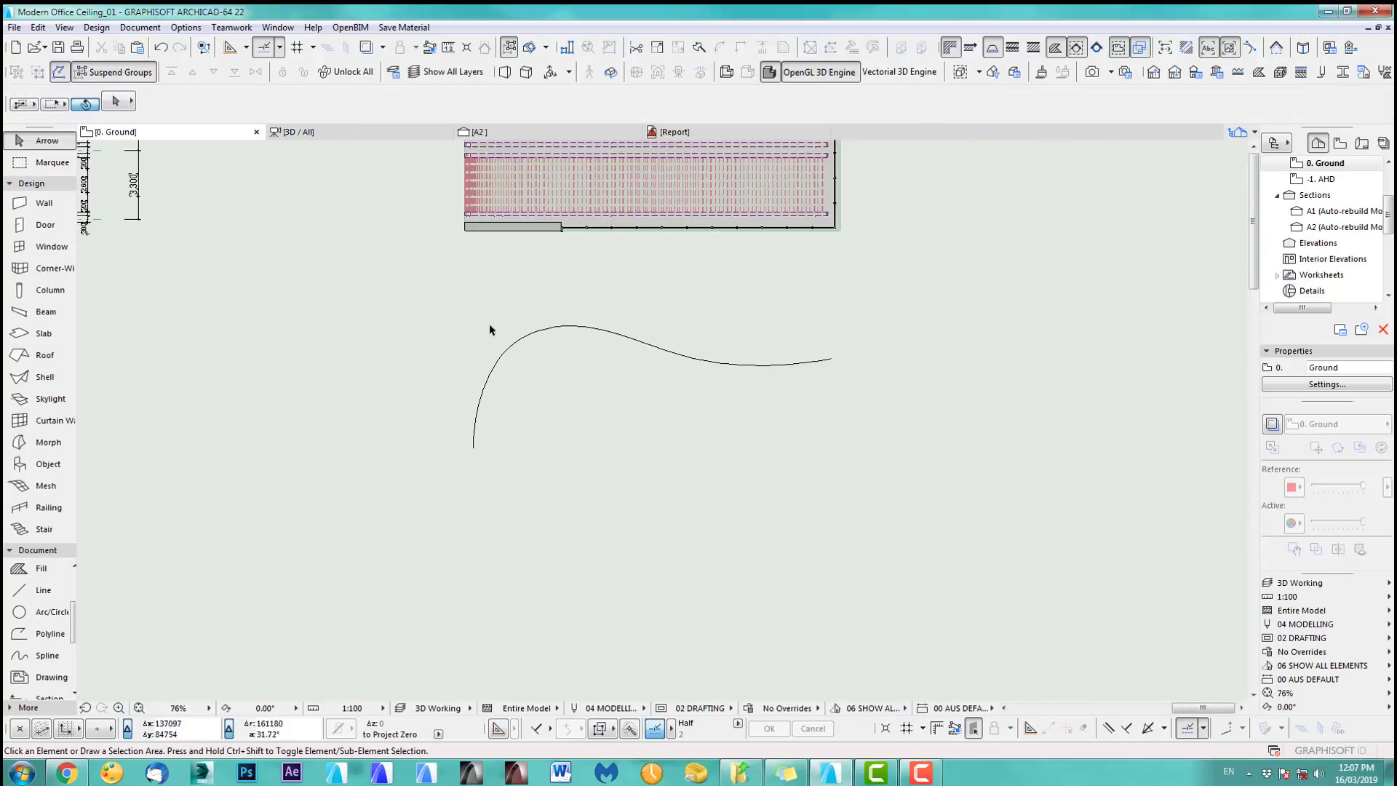
{"action": "double_click", "coordinate": [44, 312]}
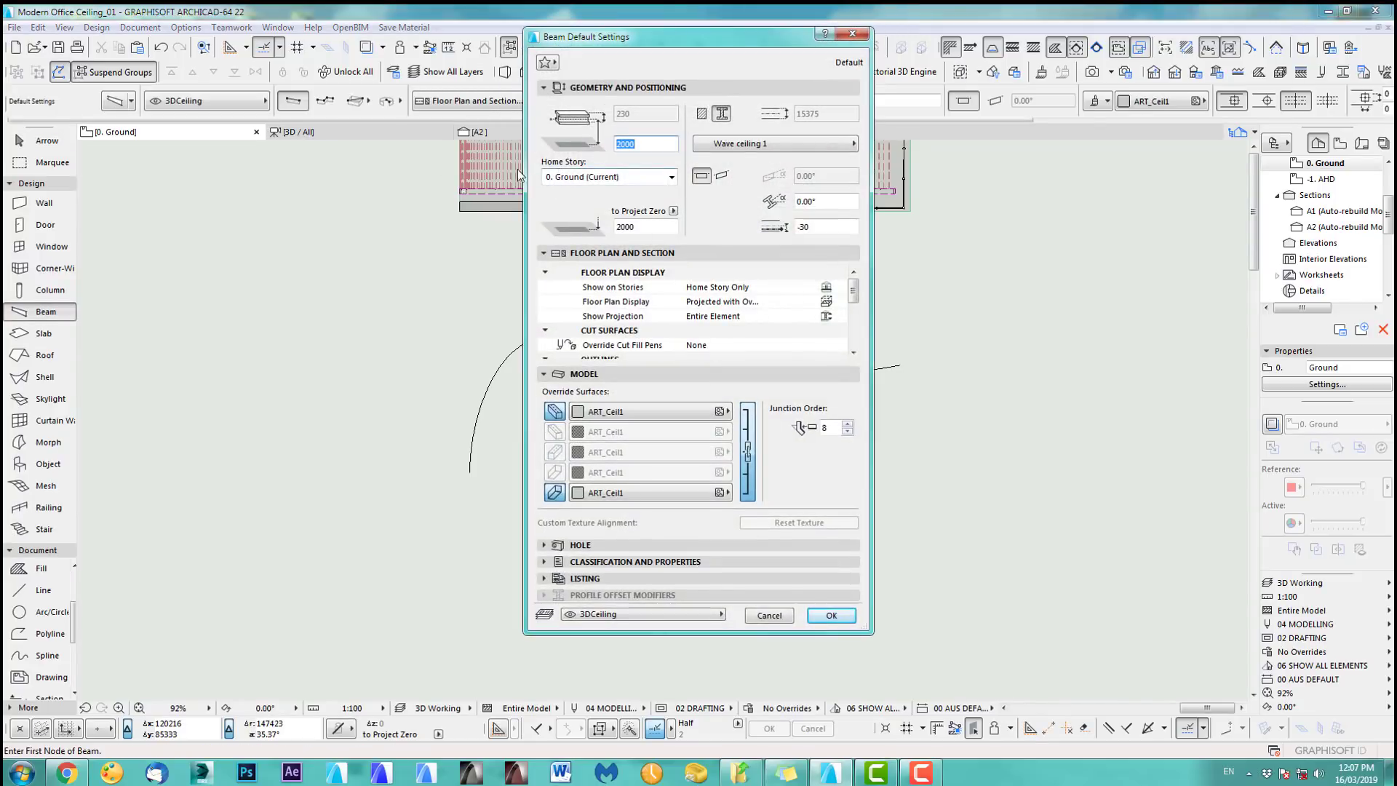
{"action": "left_click", "coordinate": [734, 145]}
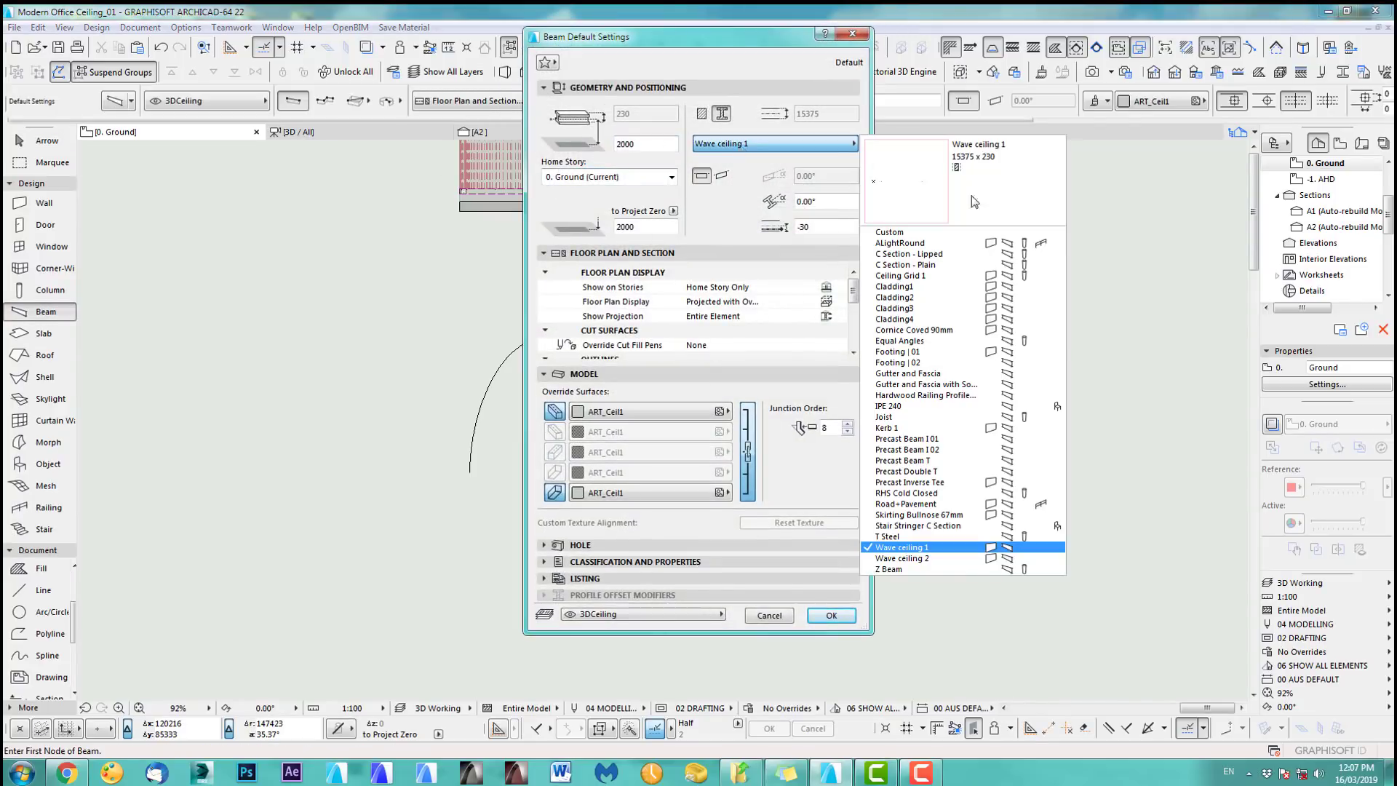
{"action": "left_click", "coordinate": [902, 243]}
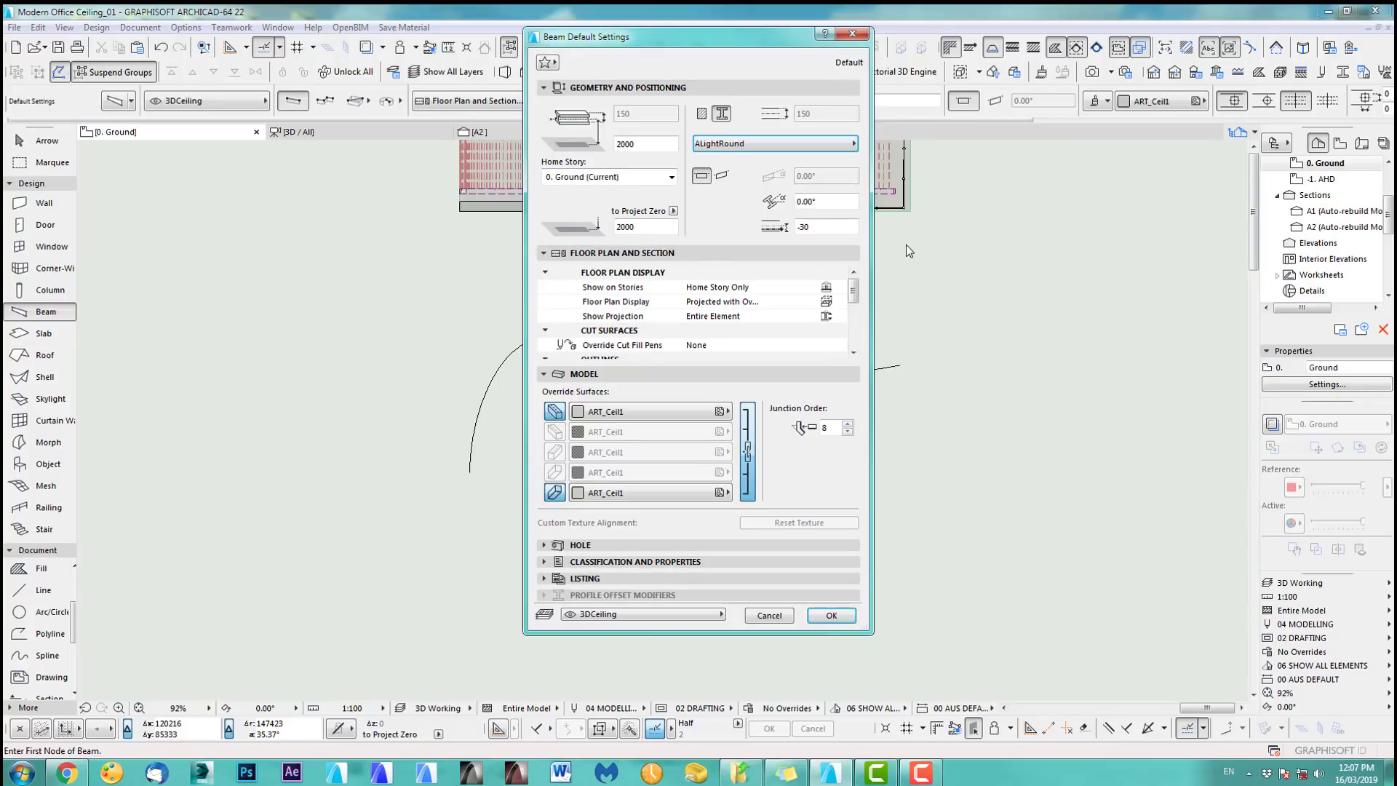
{"action": "left_click", "coordinate": [692, 412]}
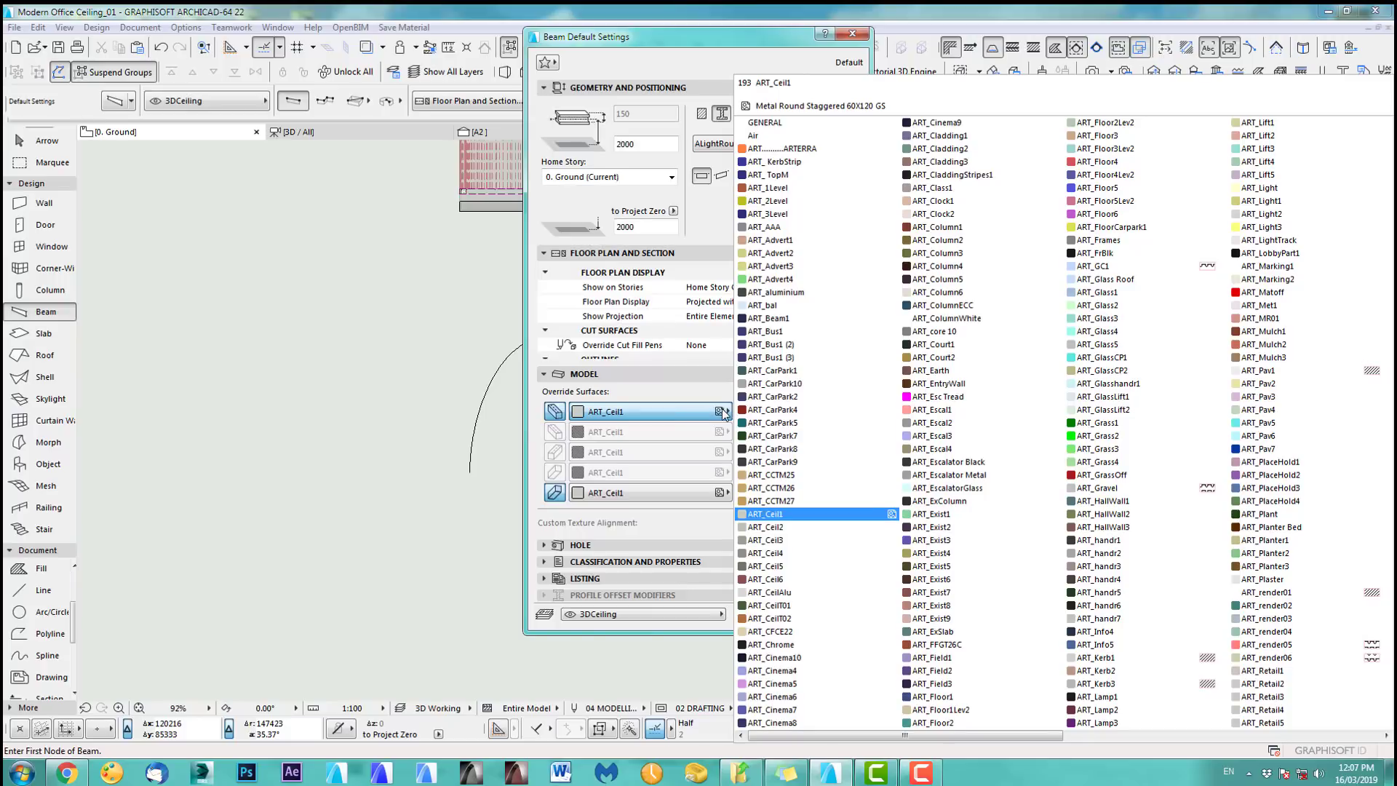
{"action": "left_click", "coordinate": [1284, 189]}
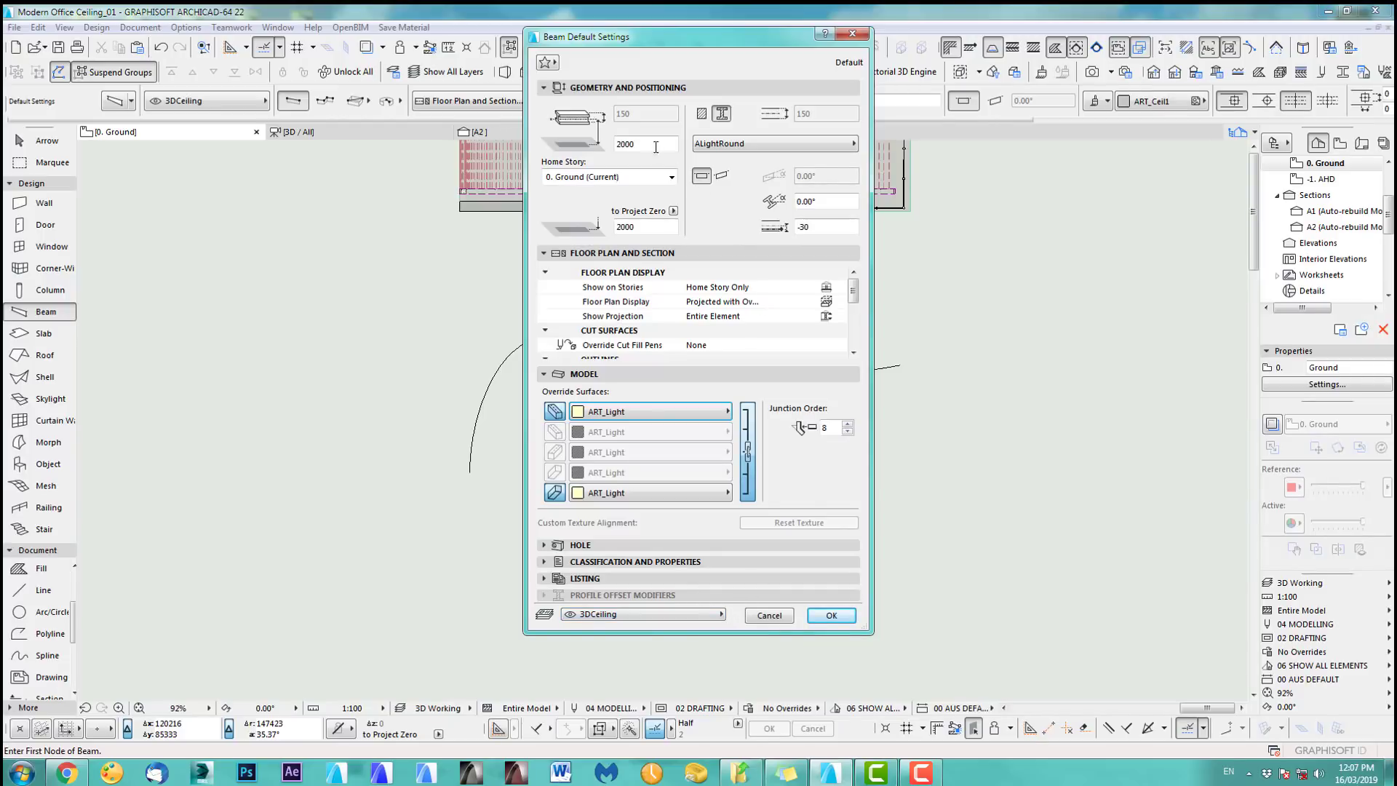
{"action": "left_click", "coordinate": [631, 143]}
{"action": "type", "text": "0"}
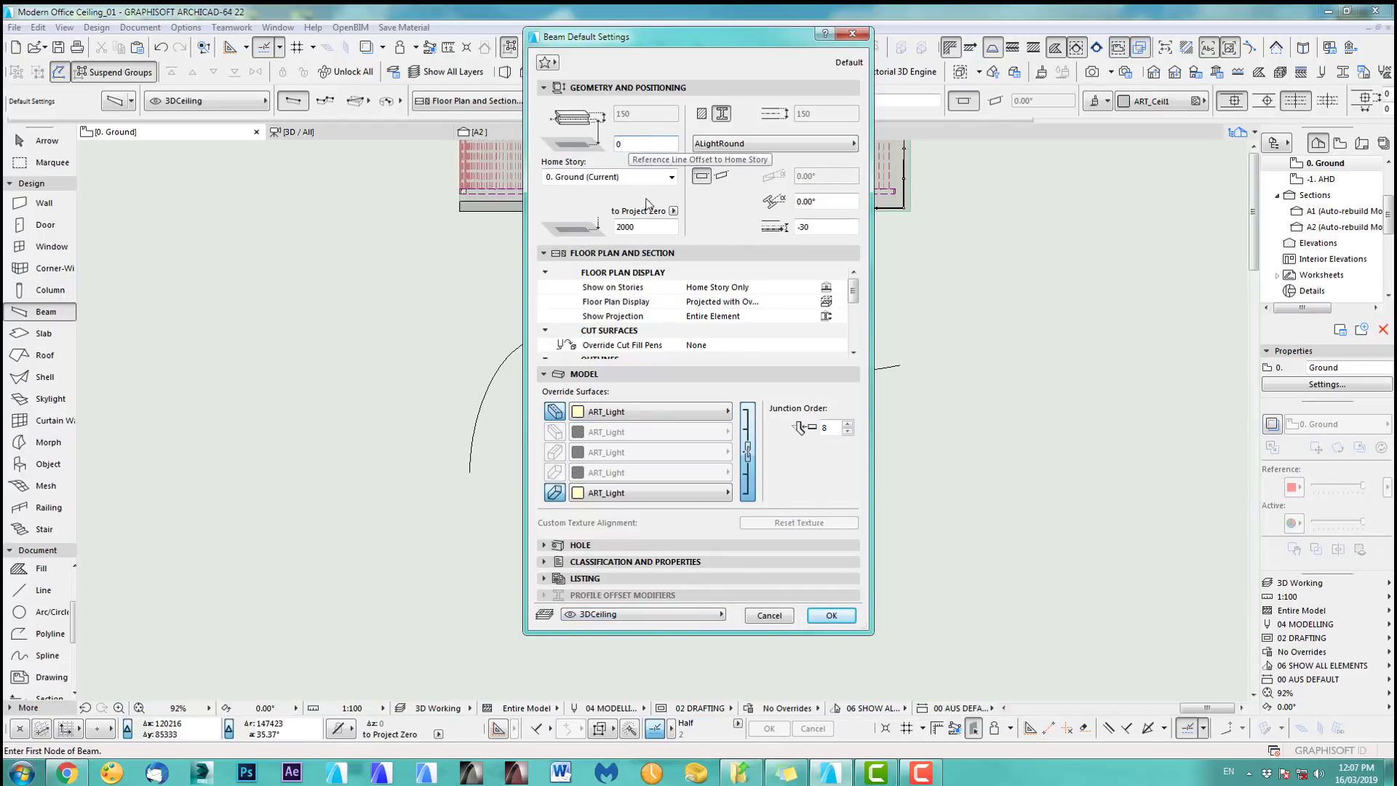
{"action": "left_click", "coordinate": [831, 615]}
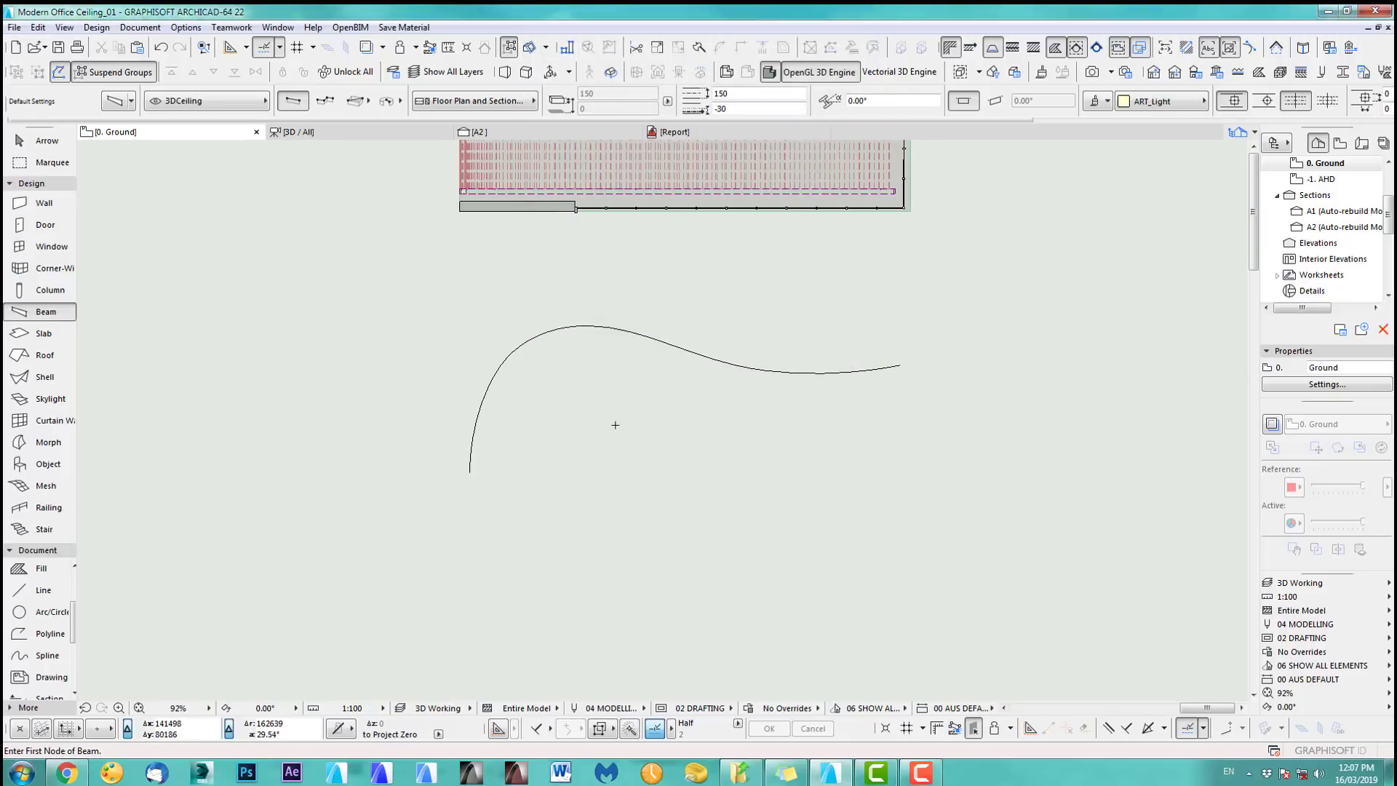
{"action": "scroll", "coordinate": [615, 425], "scroll_direction": "up", "scroll_amount": 3}
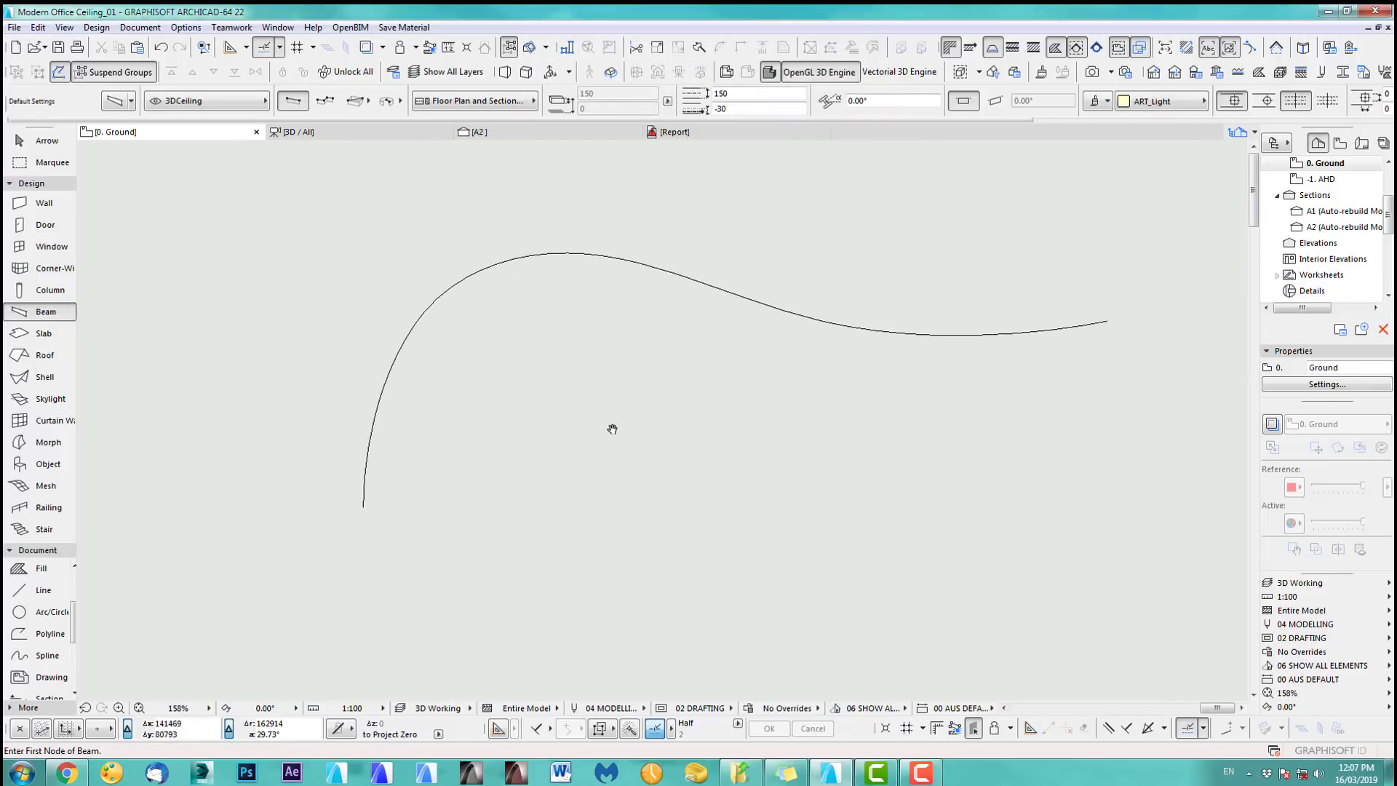
- Trace the spline with the ALightRound beam using the Magic Wand, and show the resulting curved beams in 3D
{"action": "left_click", "coordinate": [406, 342]}
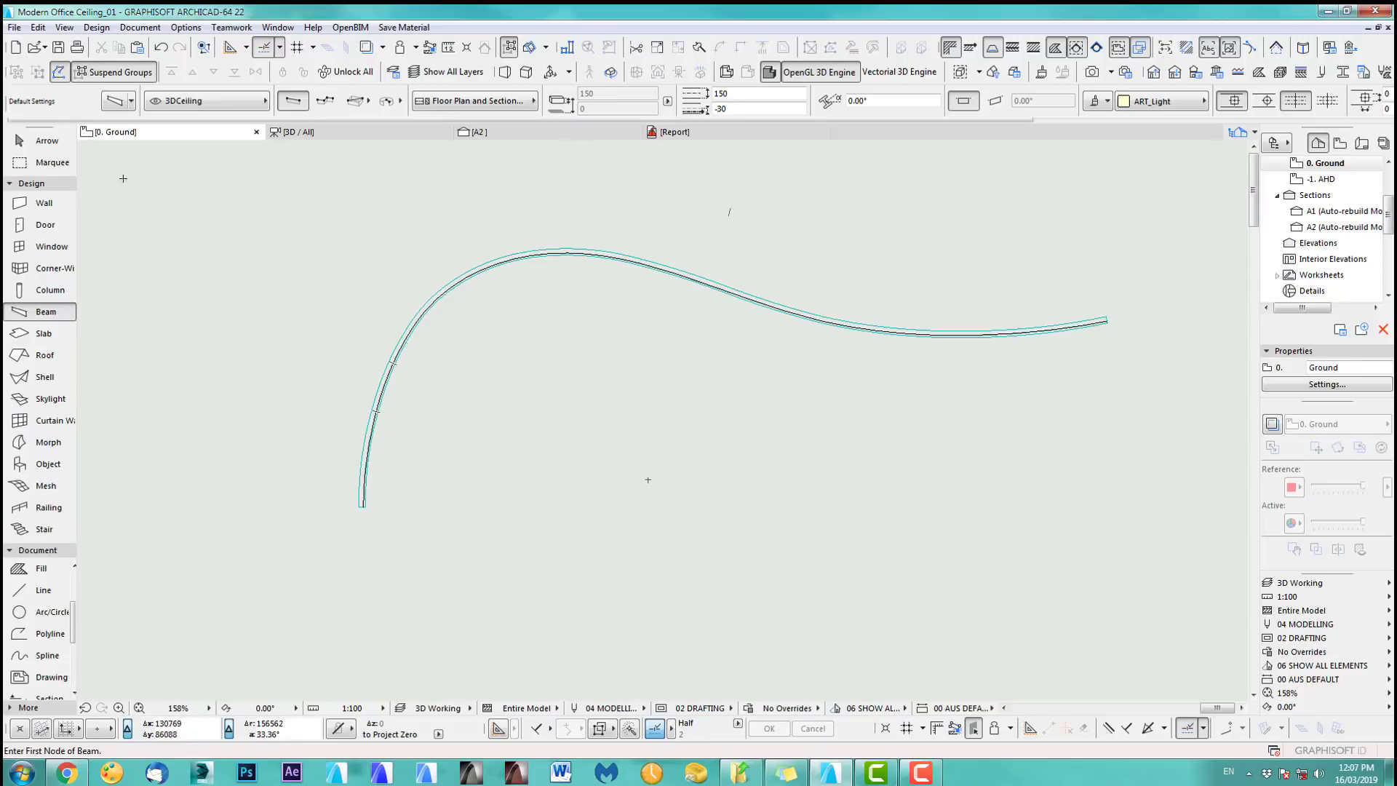
{"action": "left_click", "coordinate": [43, 140]}
{"action": "scroll", "coordinate": [320, 280], "scroll_direction": "down", "scroll_amount": 4}
{"action": "left_click_drag", "start_coordinate": [237, 239], "coordinate": [716, 422]}
{"action": "key", "text": "F5"}
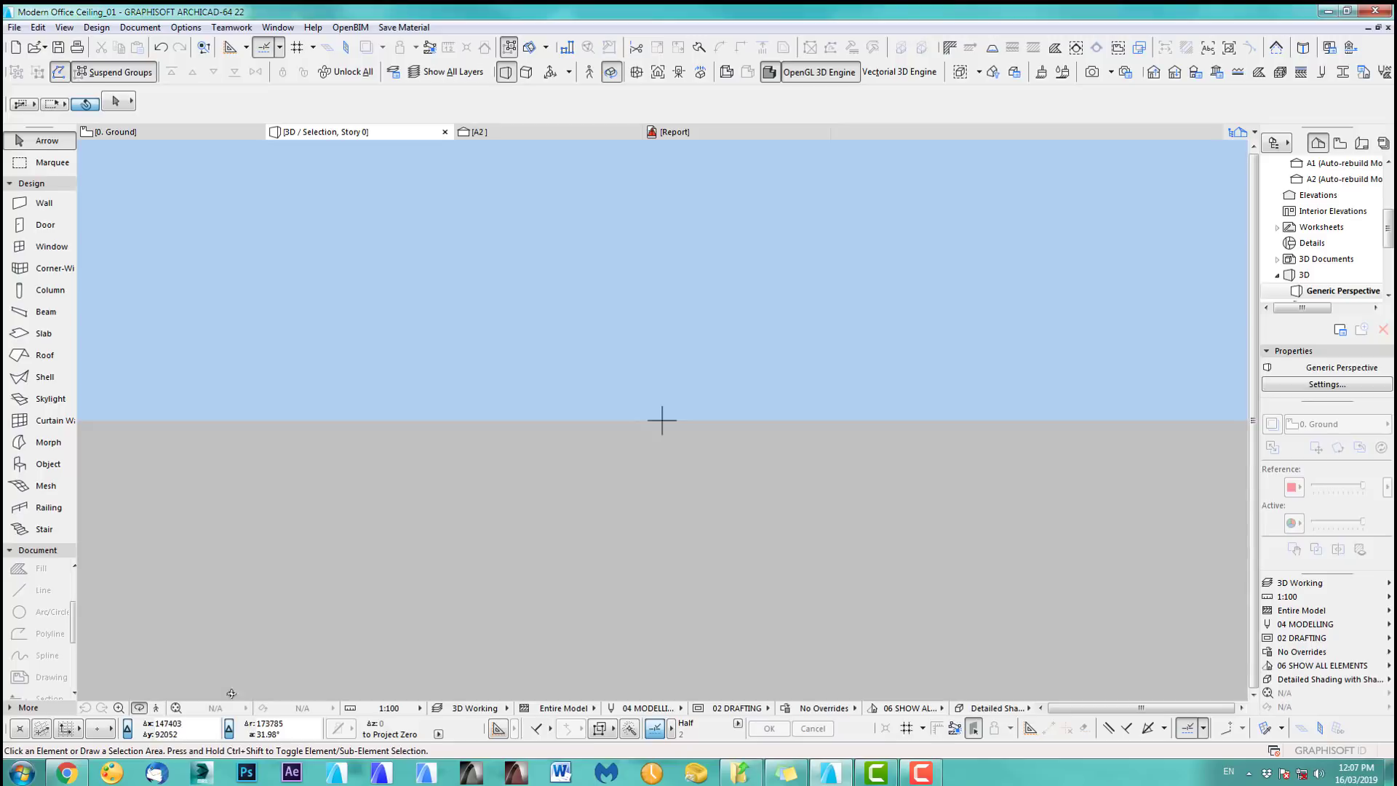
{"action": "left_click", "coordinate": [175, 707]}
{"action": "left_click_drag", "start_coordinate": [705, 437], "coordinate": [405, 353]}
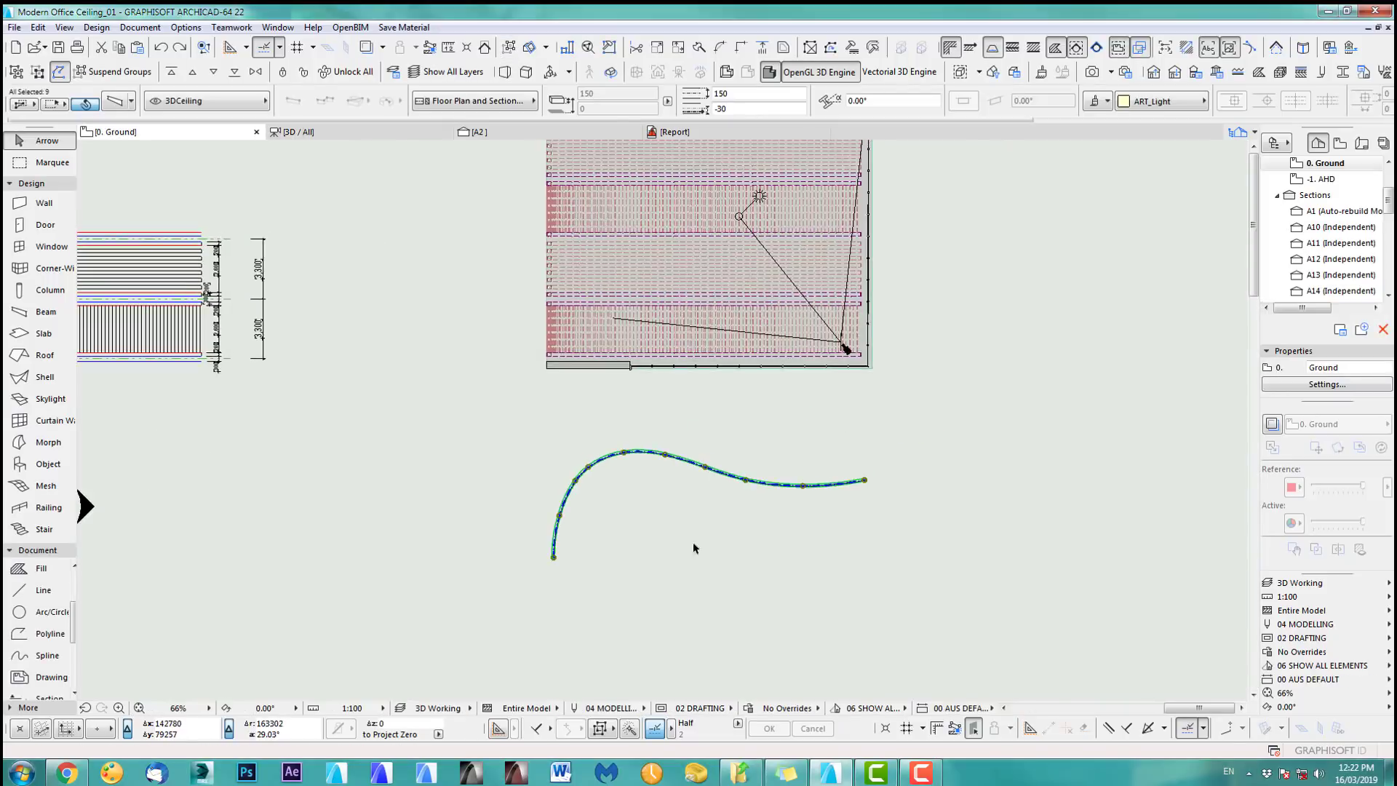
- Set the reference axis offset of the selected curved light beams to 0 and deselect them
{"action": "scroll", "coordinate": [692, 543], "scroll_direction": "up", "scroll_amount": 2}
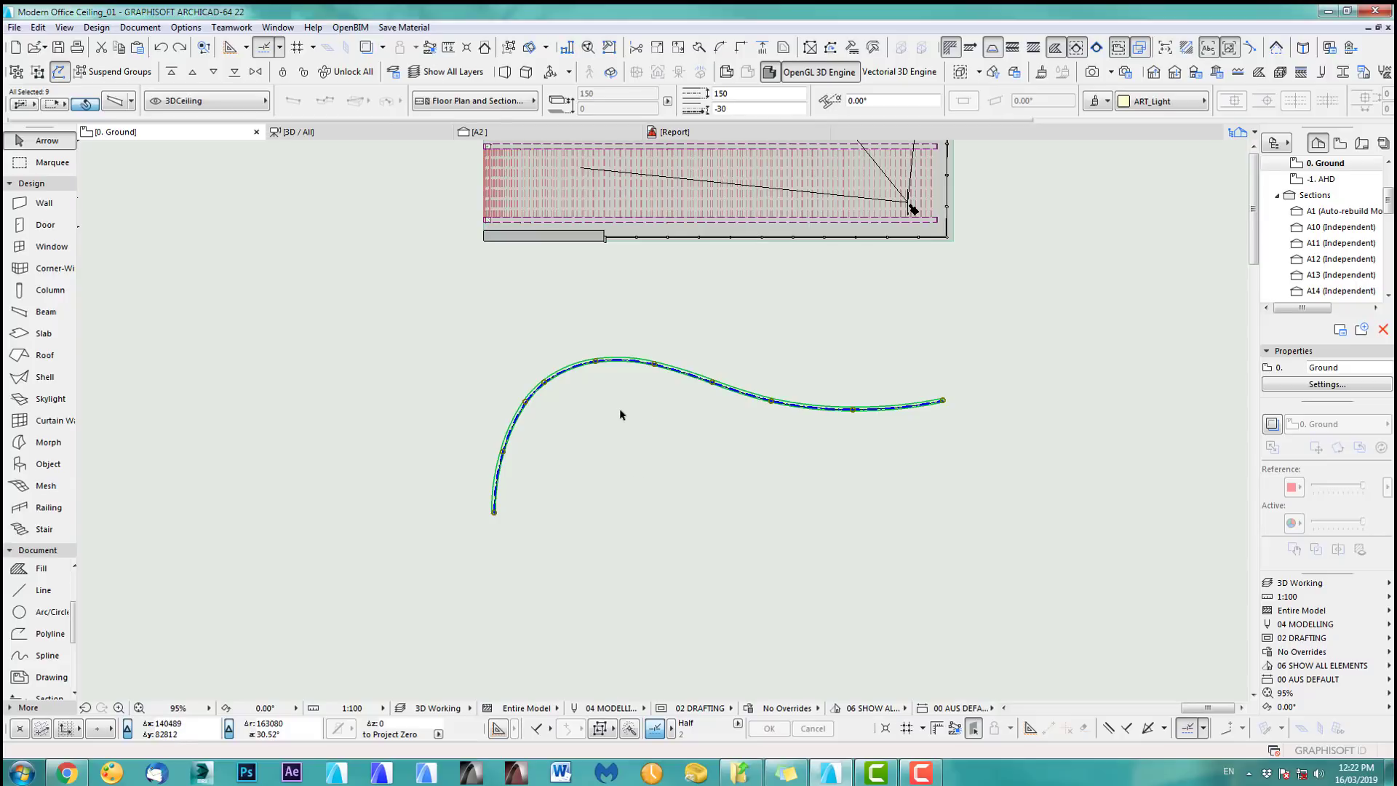
{"action": "scroll", "coordinate": [620, 414], "scroll_direction": "up", "scroll_amount": 2}
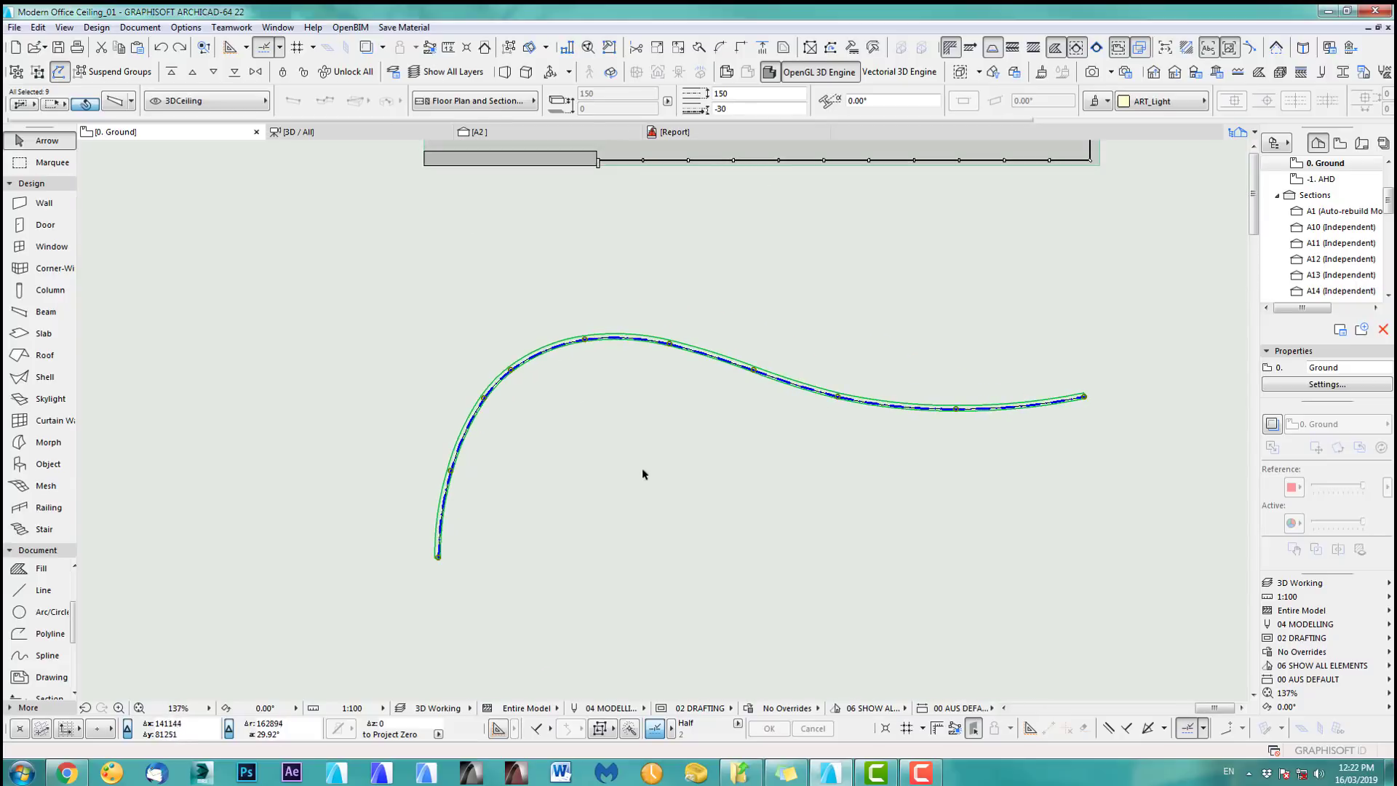
{"action": "scroll", "coordinate": [631, 376], "scroll_direction": "up", "scroll_amount": 5}
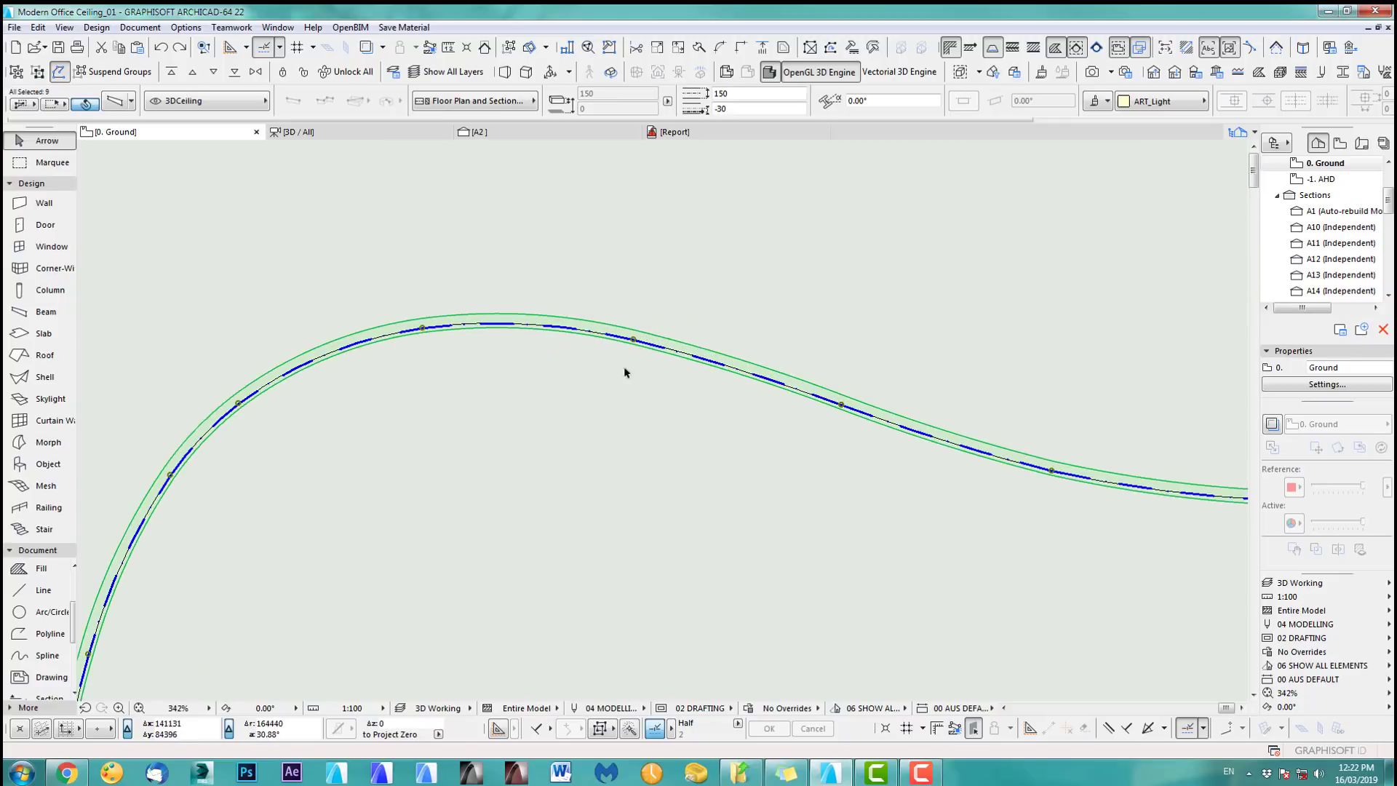
{"action": "scroll", "coordinate": [689, 378], "scroll_direction": "up", "scroll_amount": 4}
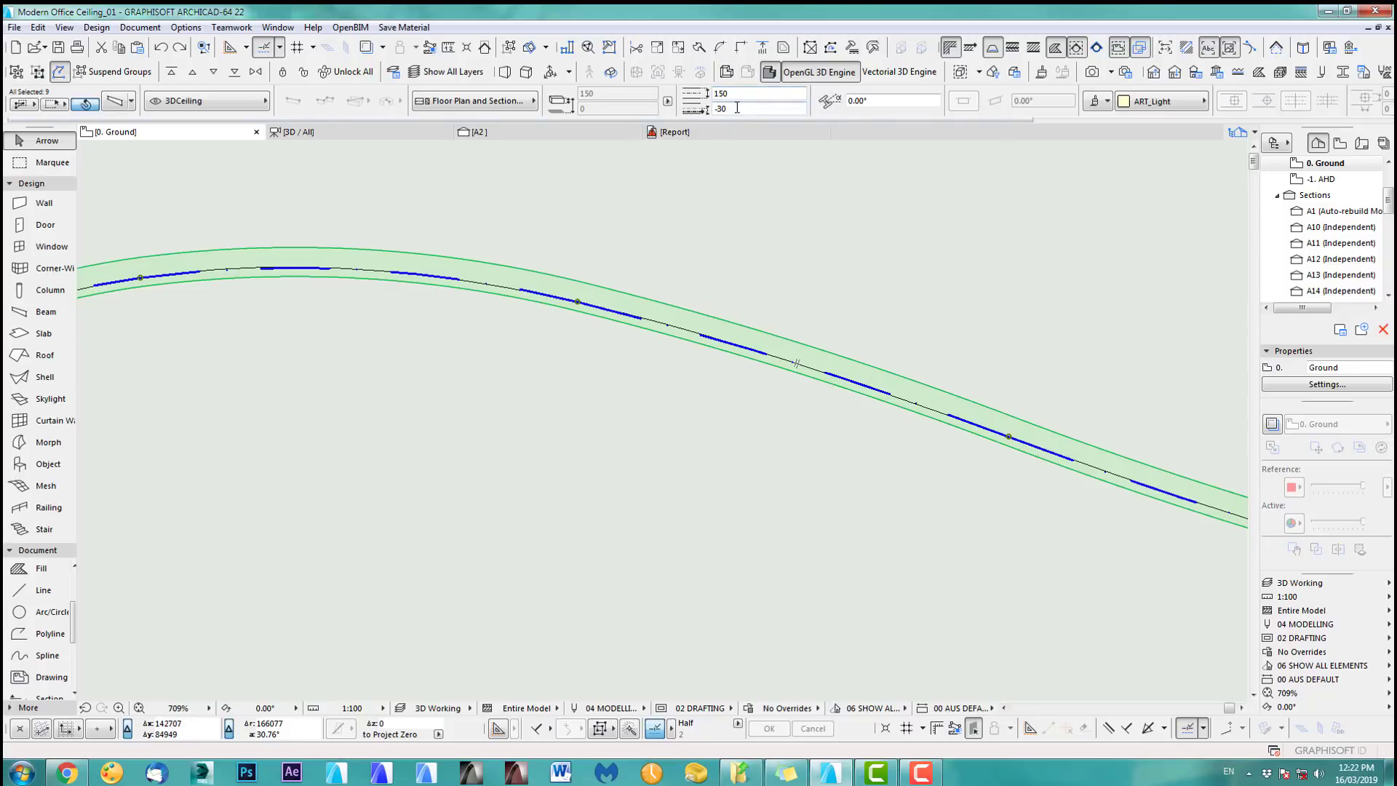
{"action": "left_click_drag", "start_coordinate": [737, 108], "coordinate": [711, 109]}
{"action": "type", "text": "0"}
{"action": "key", "text": "Return"}
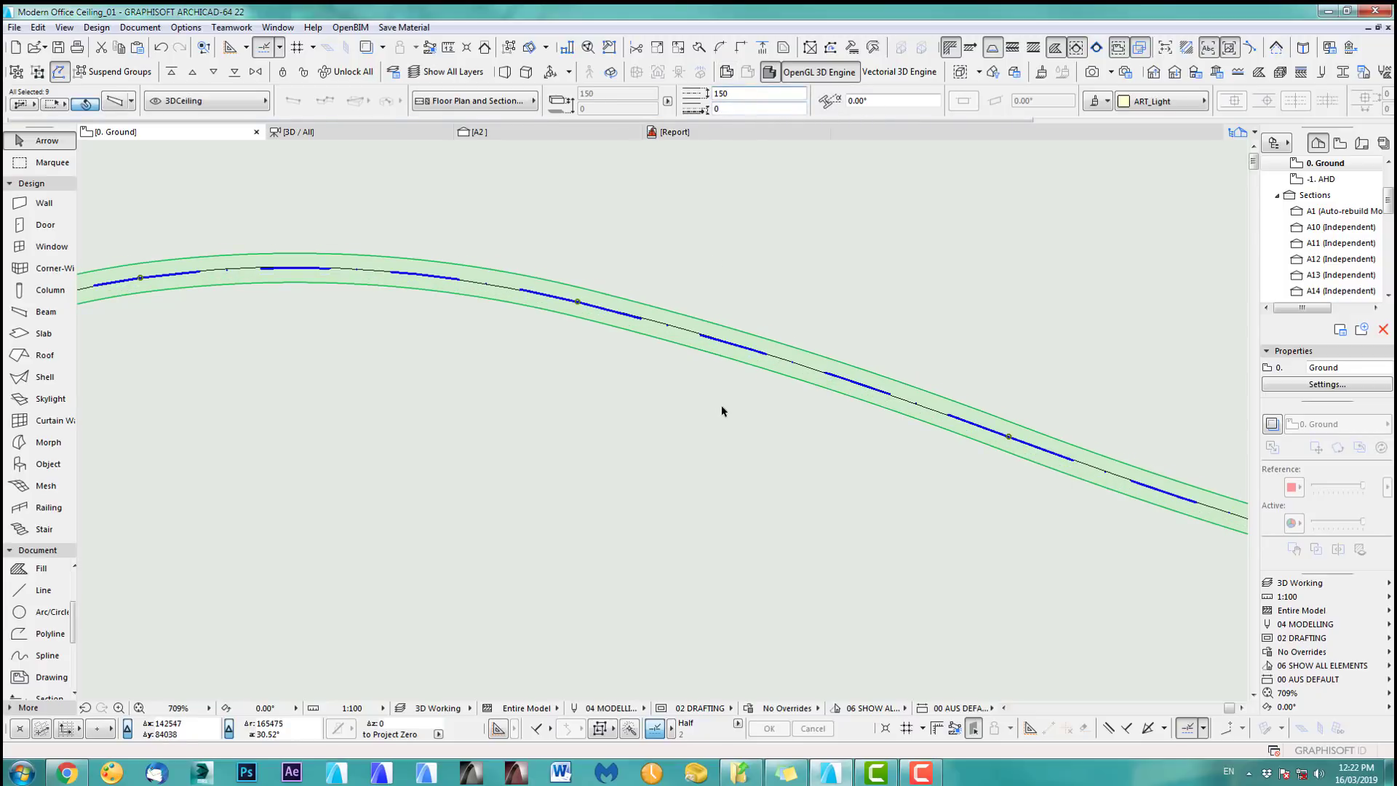
{"action": "scroll", "coordinate": [722, 411], "scroll_direction": "down", "scroll_amount": 5}
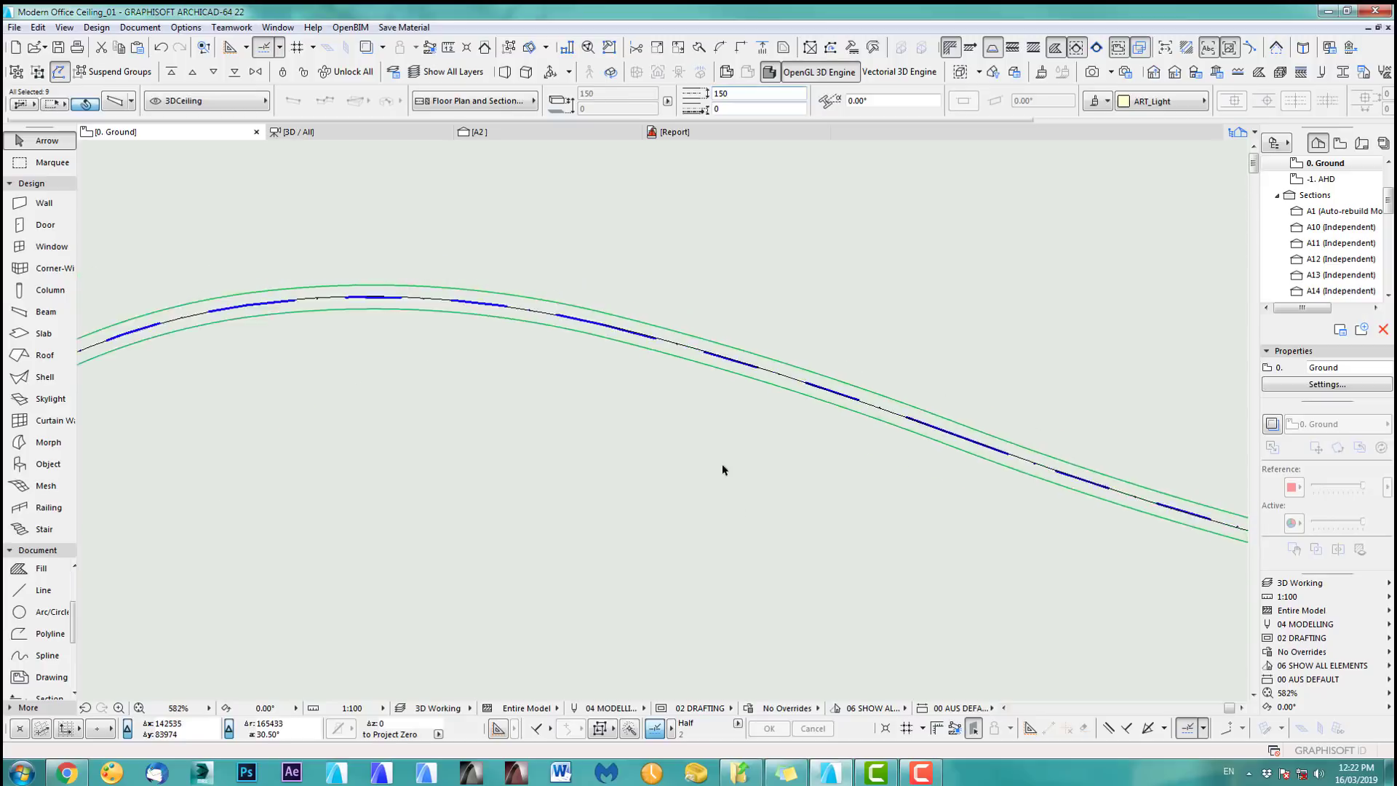
{"action": "left_click", "coordinate": [685, 442]}
- Select the original spline under the light beams and drag a copy of it straight below
{"action": "left_click", "coordinate": [45, 654]}
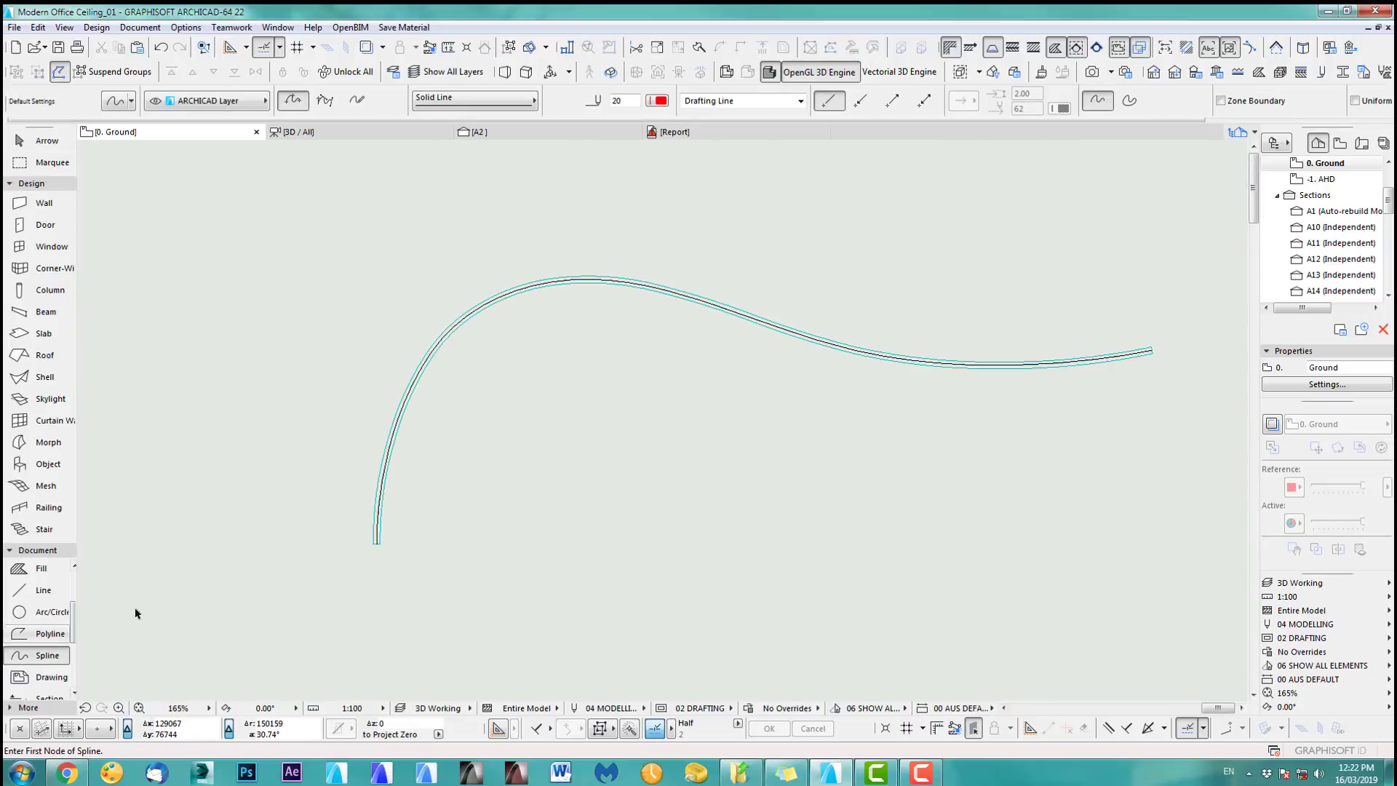
{"action": "left_click", "coordinate": [662, 281], "text": "shift"}
{"action": "scroll", "coordinate": [654, 456], "scroll_direction": "down", "scroll_amount": 3}
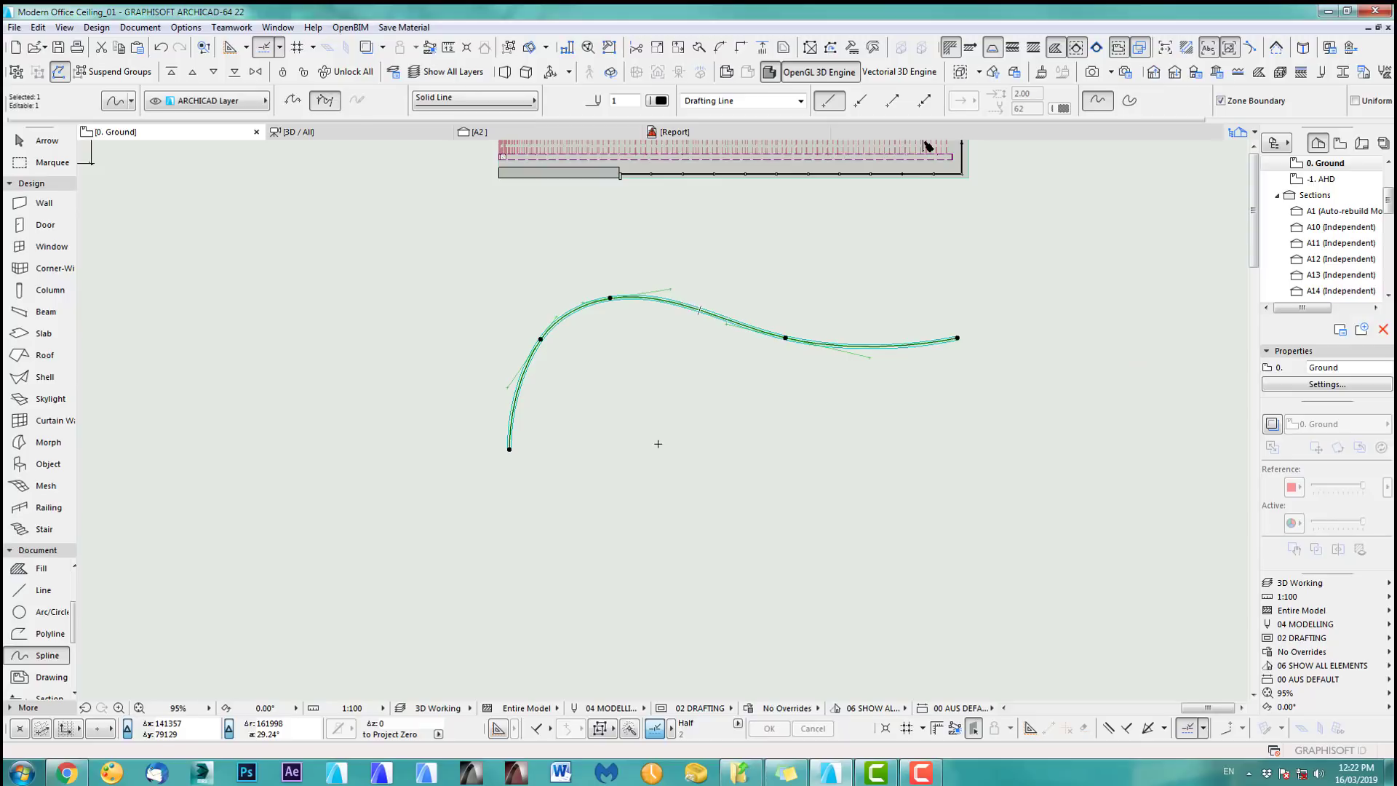
{"action": "key", "text": "ctrl+shift+d"}
{"action": "left_click", "coordinate": [660, 376]}
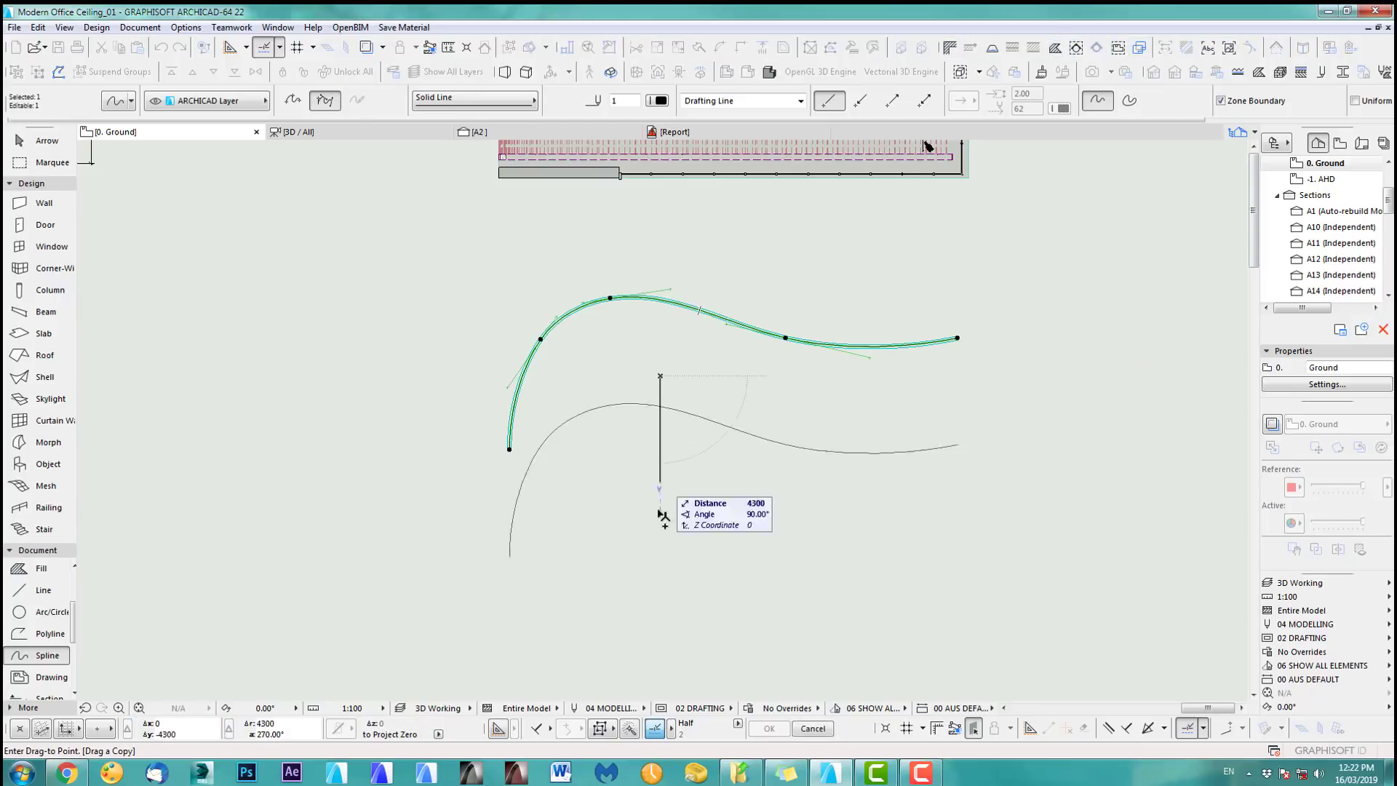
{"action": "left_click", "coordinate": [660, 560]}
{"action": "key", "text": "Escape"}
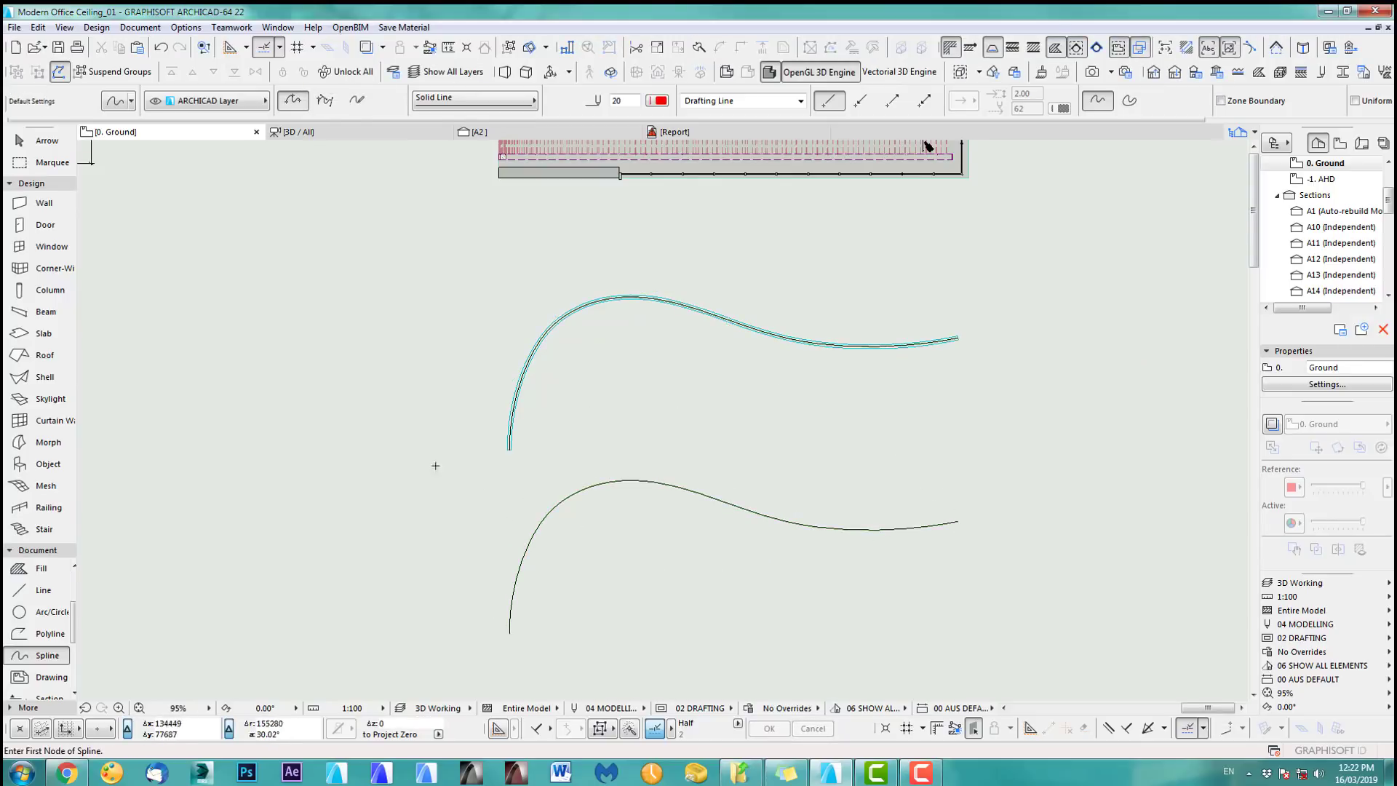
- Create an extruded shell from the copied spline with the default extrusion length, and flip the shell to the spline's other side
{"action": "left_click", "coordinate": [48, 377]}
{"action": "left_click", "coordinate": [691, 491]}
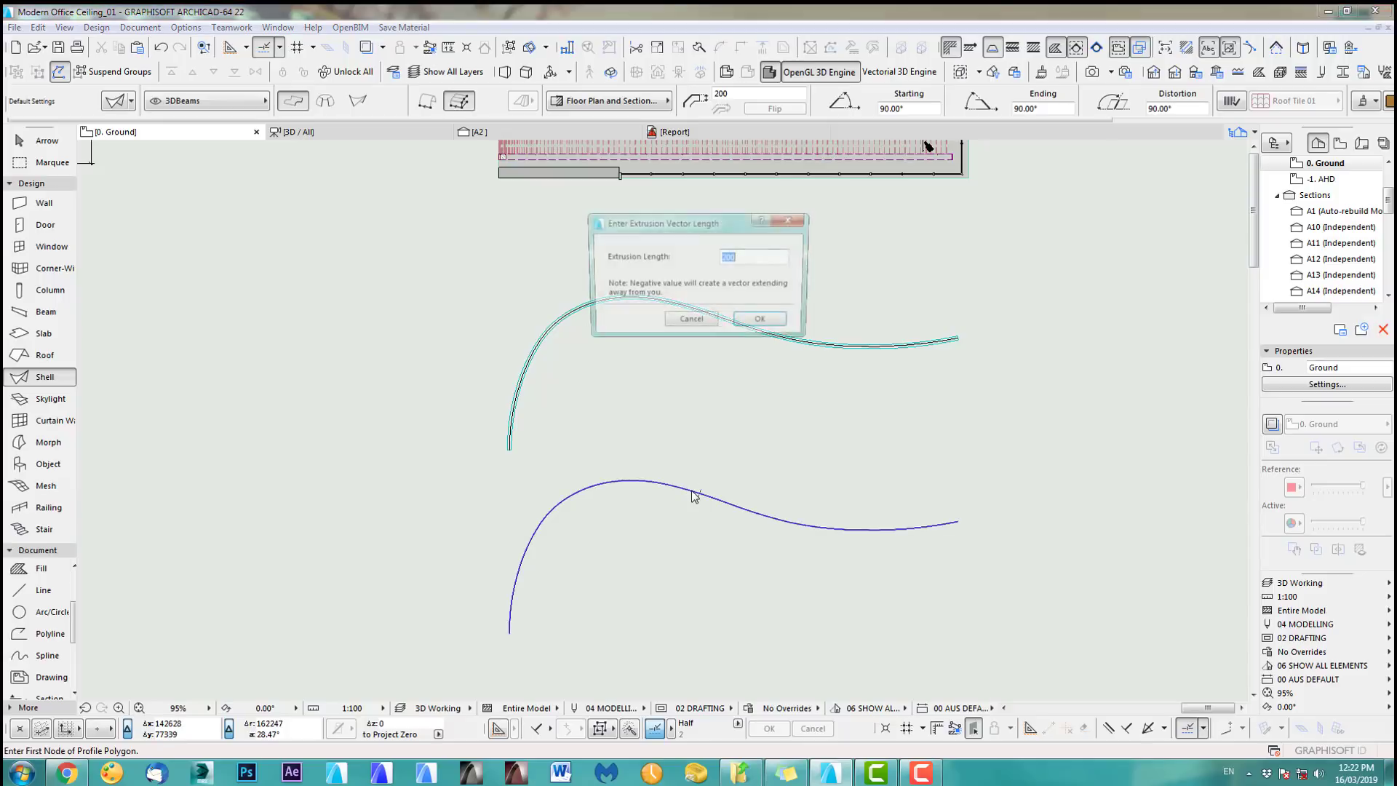
{"action": "left_click", "coordinate": [761, 322]}
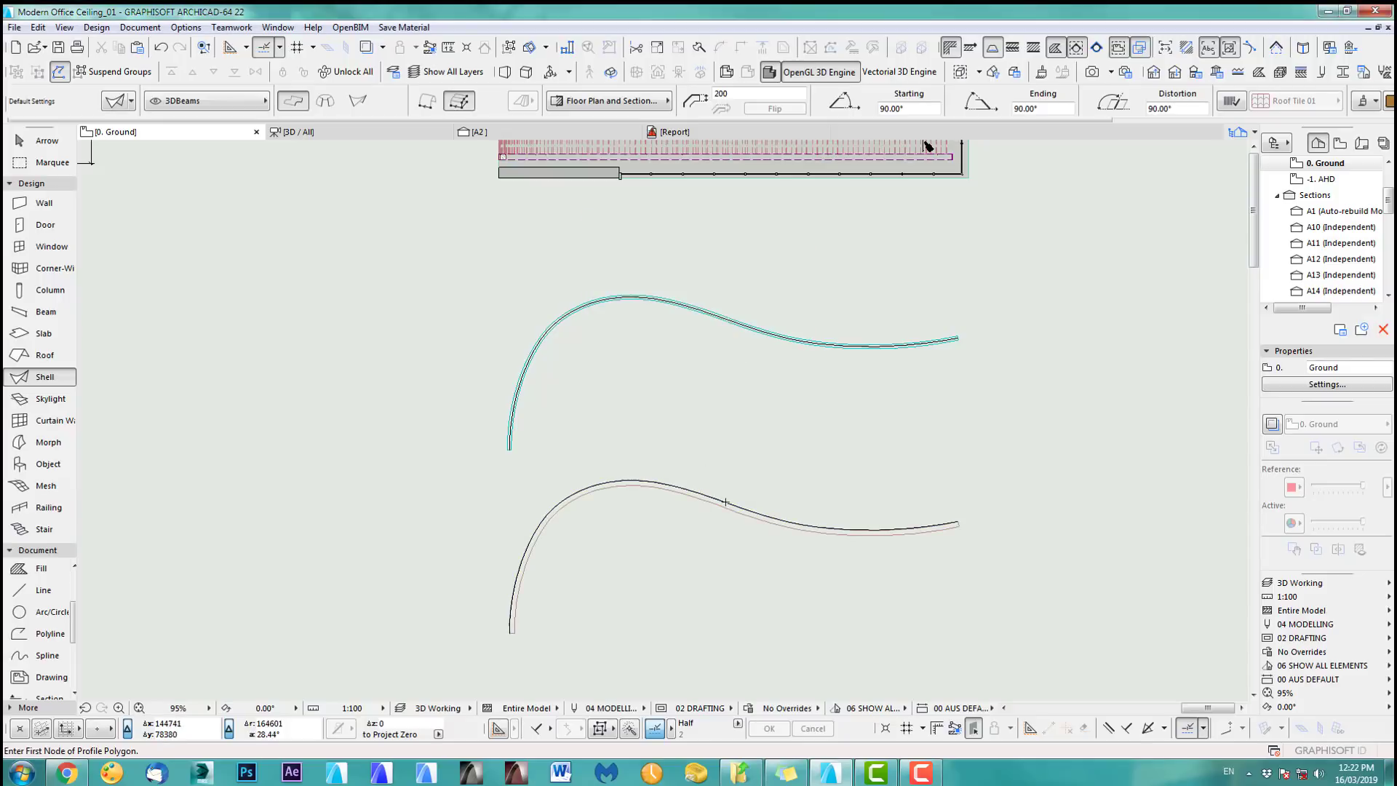
{"action": "left_click", "coordinate": [635, 486], "text": "shift"}
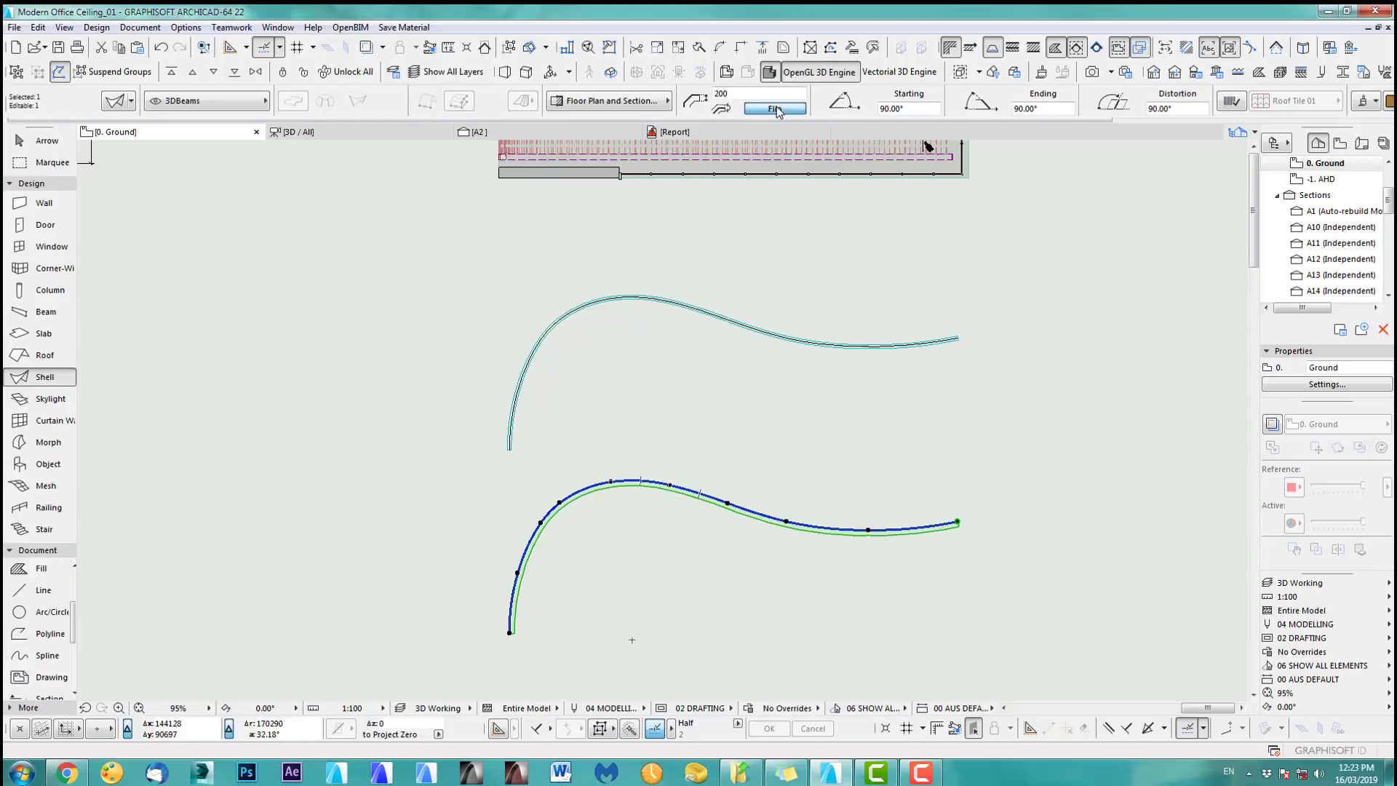
{"action": "left_click", "coordinate": [776, 109]}
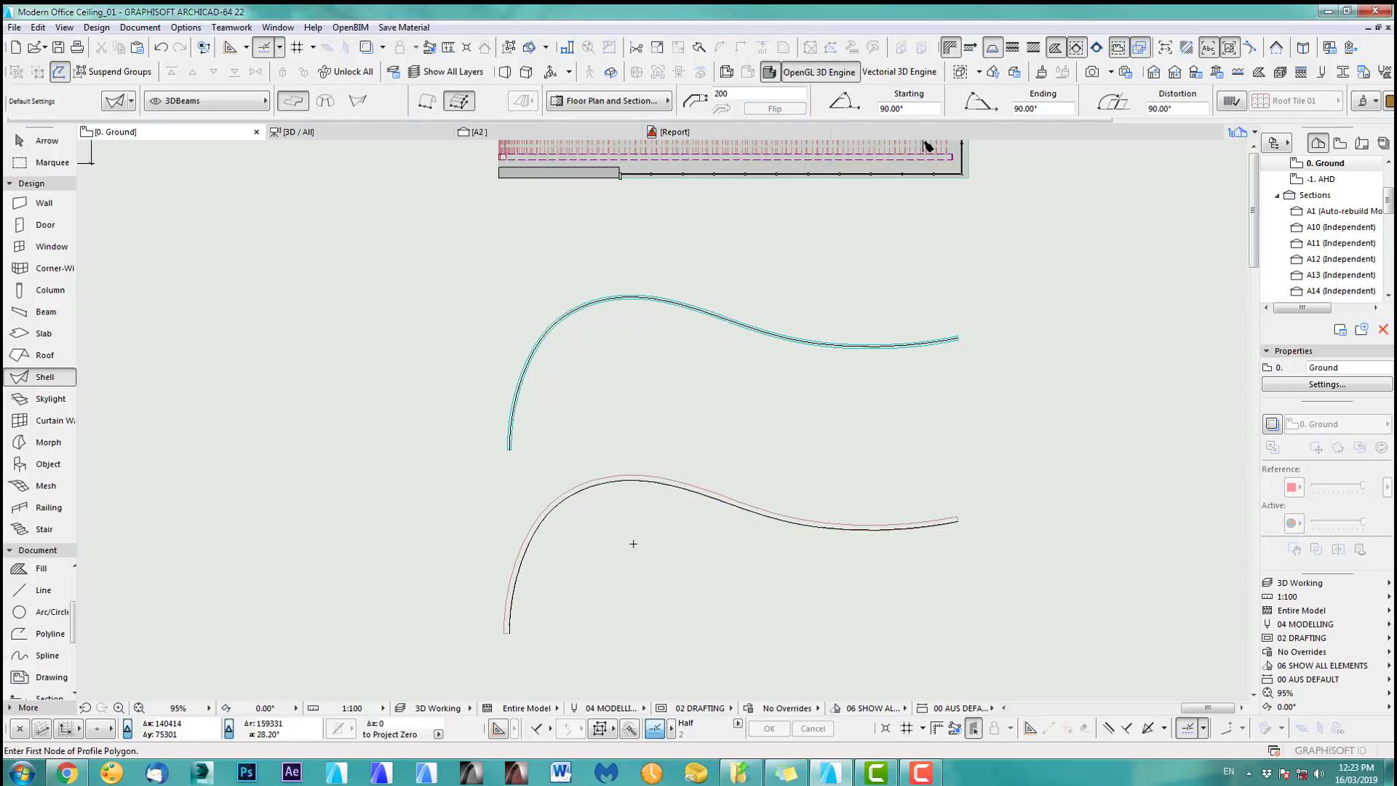
- Select the trial shell and its copied spline below the light beams and delete them
{"action": "scroll", "coordinate": [632, 510], "scroll_direction": "down", "scroll_amount": 1}
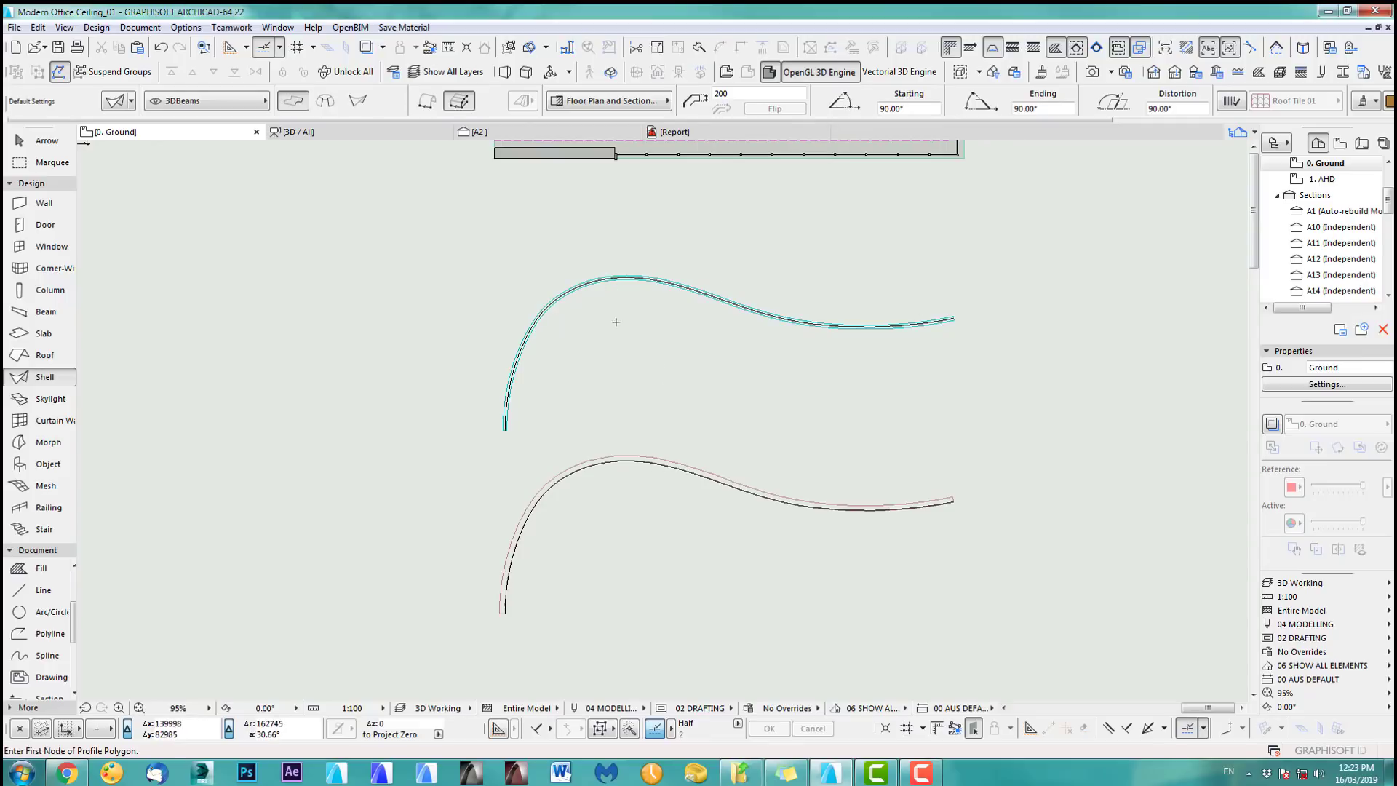
{"action": "left_click", "coordinate": [43, 141]}
{"action": "left_click_drag", "start_coordinate": [602, 421], "coordinate": [640, 497]}
{"action": "key", "text": "Delete"}
- Select the curved light beams together with their spline and set the beams' reference axis offset to -75
{"action": "scroll", "coordinate": [642, 283], "scroll_direction": "up", "scroll_amount": 3}
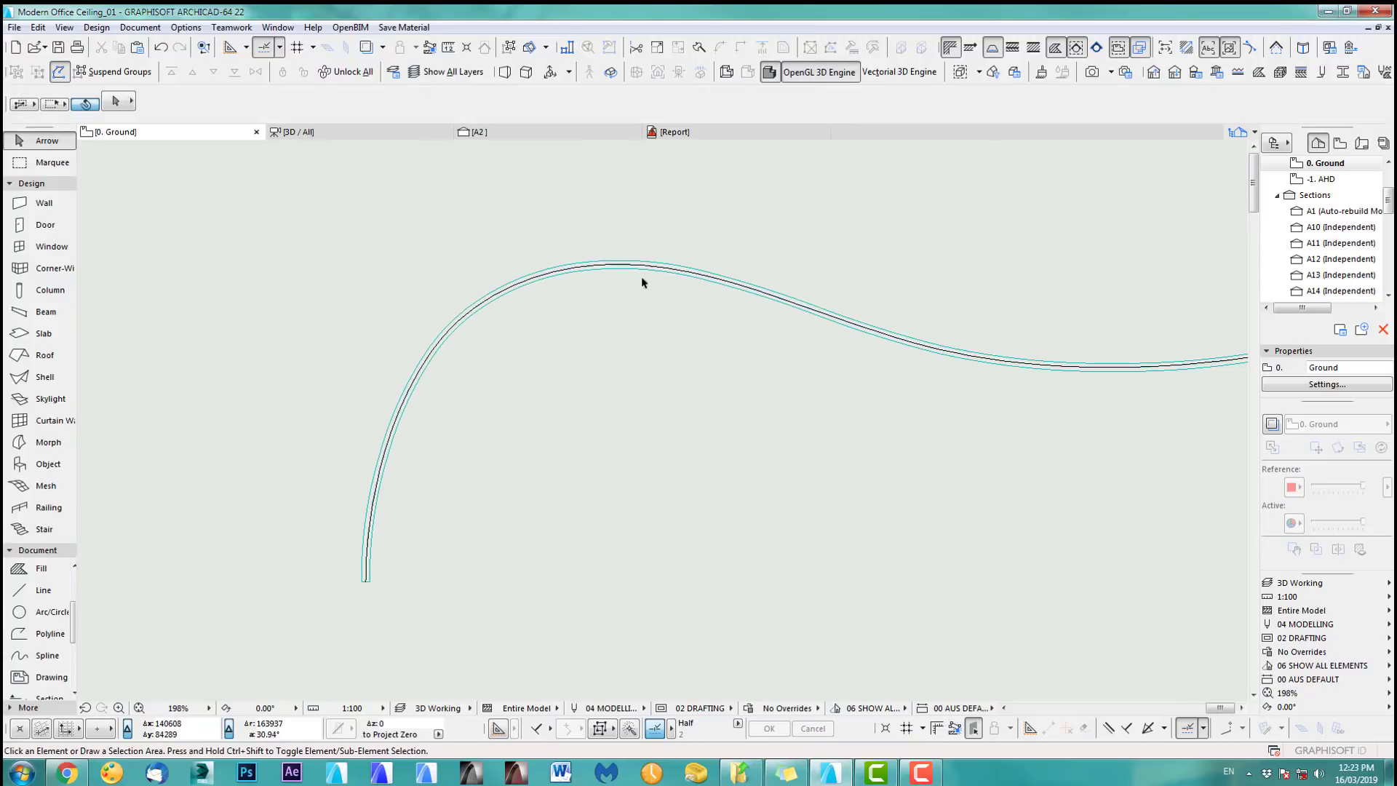
{"action": "scroll", "coordinate": [387, 278], "scroll_direction": "down", "scroll_amount": 3}
{"action": "left_click_drag", "start_coordinate": [309, 218], "coordinate": [853, 462]}
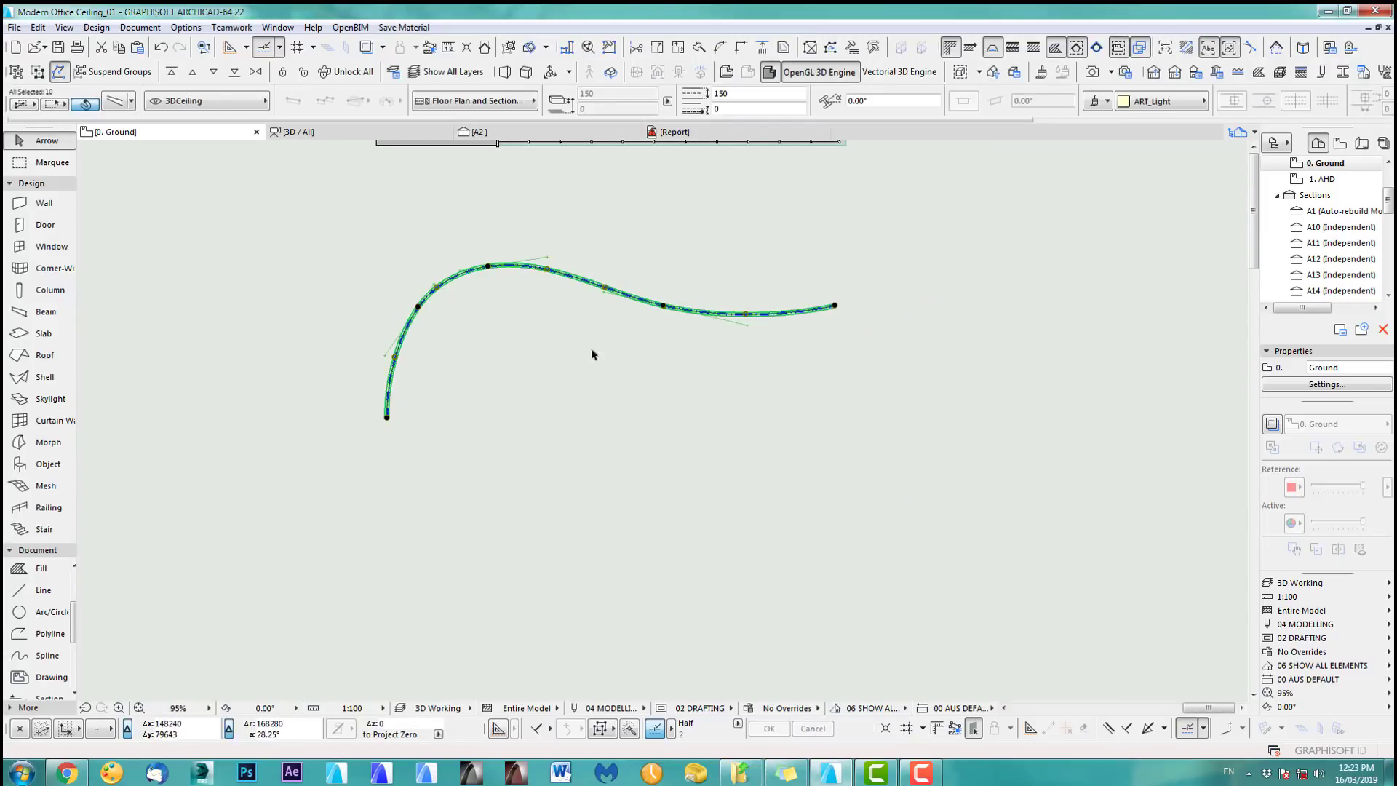
{"action": "middle_click_drag", "start_coordinate": [524, 318], "coordinate": [555, 351]}
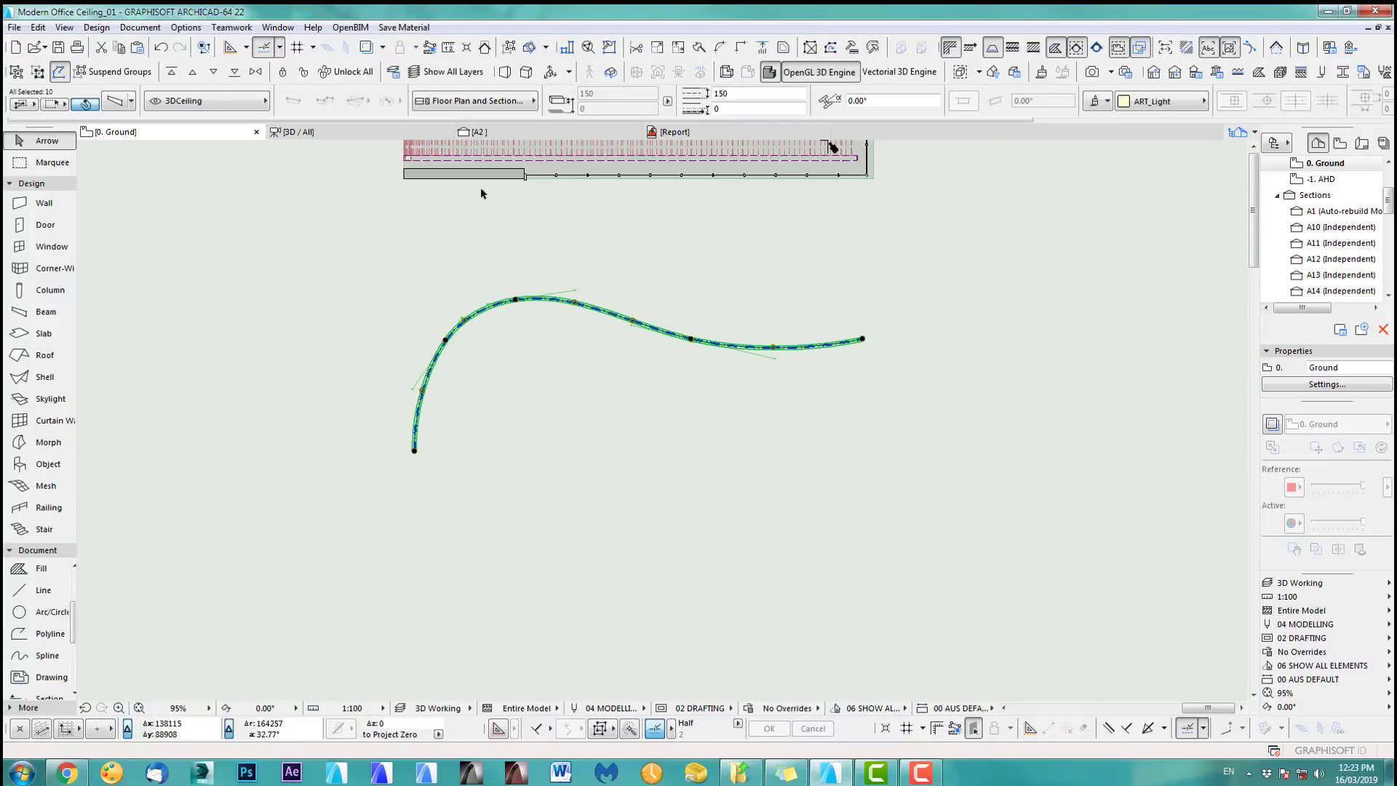
{"action": "left_click", "coordinate": [739, 93]}
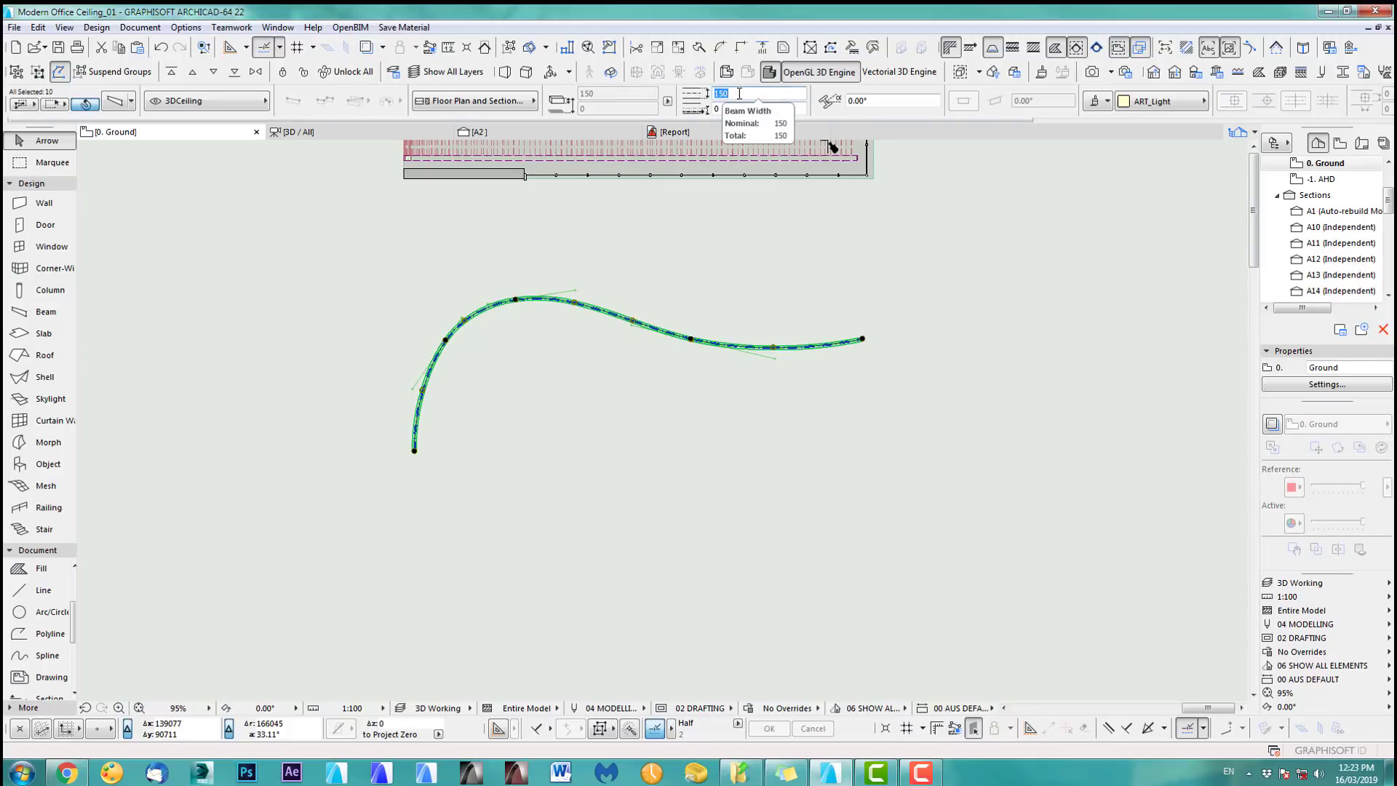
{"action": "scroll", "coordinate": [662, 332], "scroll_direction": "up", "scroll_amount": 6}
{"action": "middle_click_drag", "start_coordinate": [650, 348], "coordinate": [669, 453]}
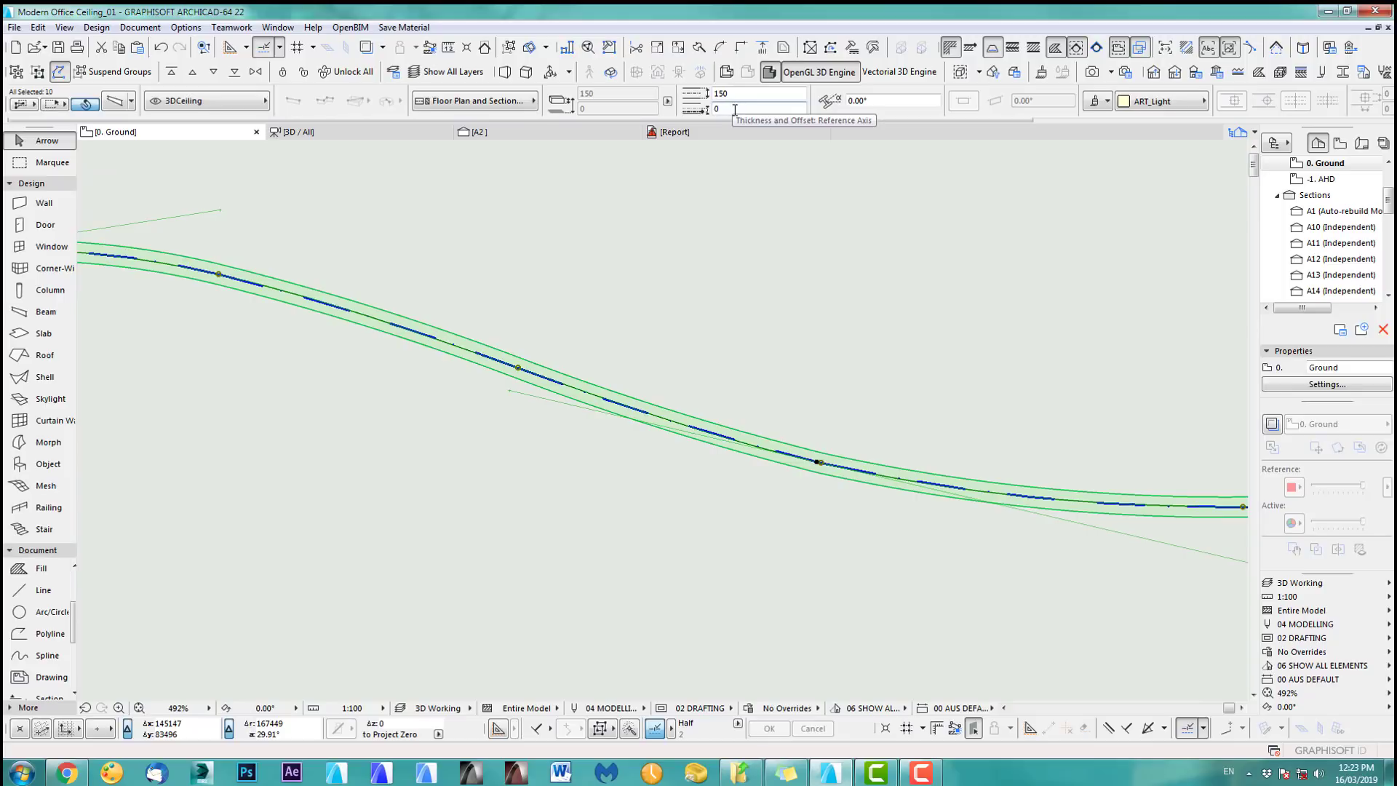
{"action": "left_click", "coordinate": [711, 109]}
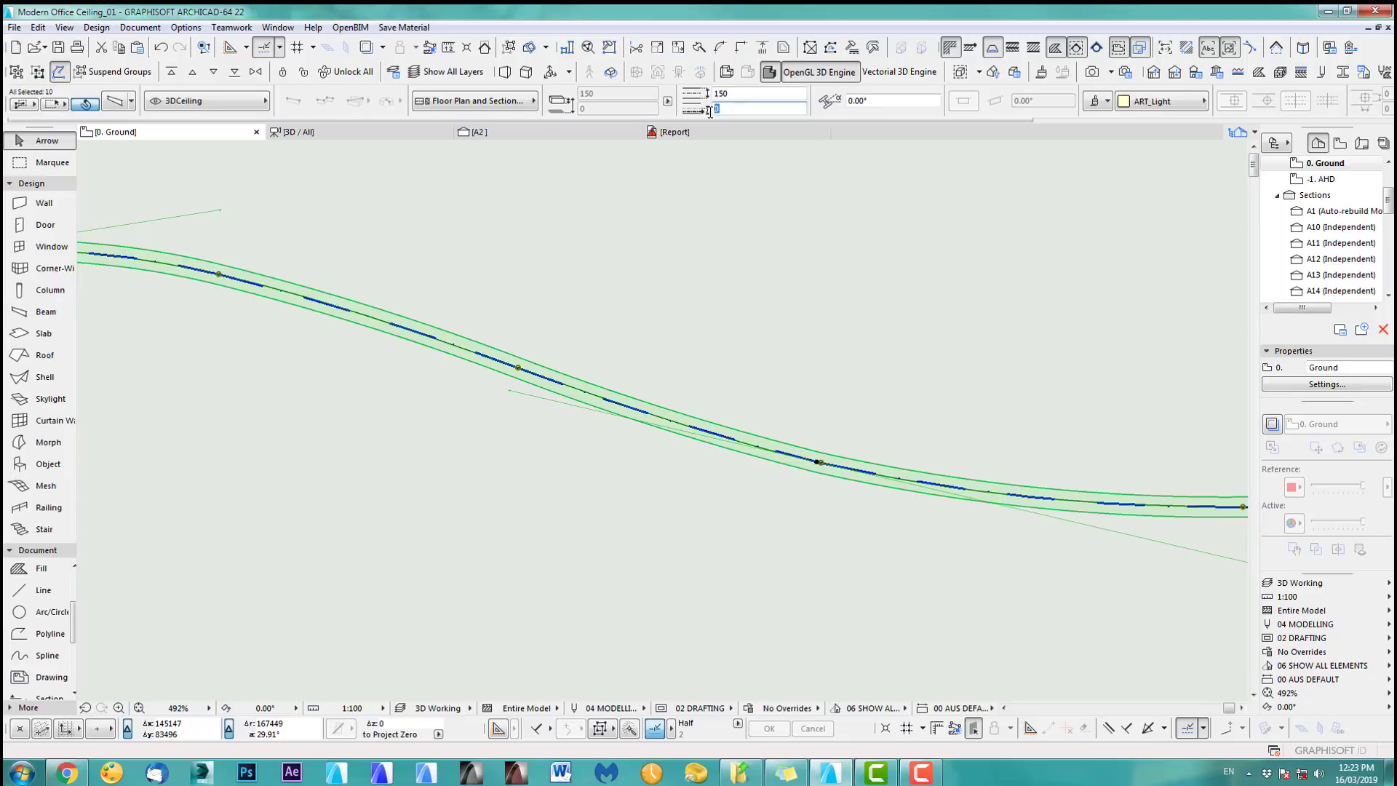
{"action": "left_click", "coordinate": [763, 93]}
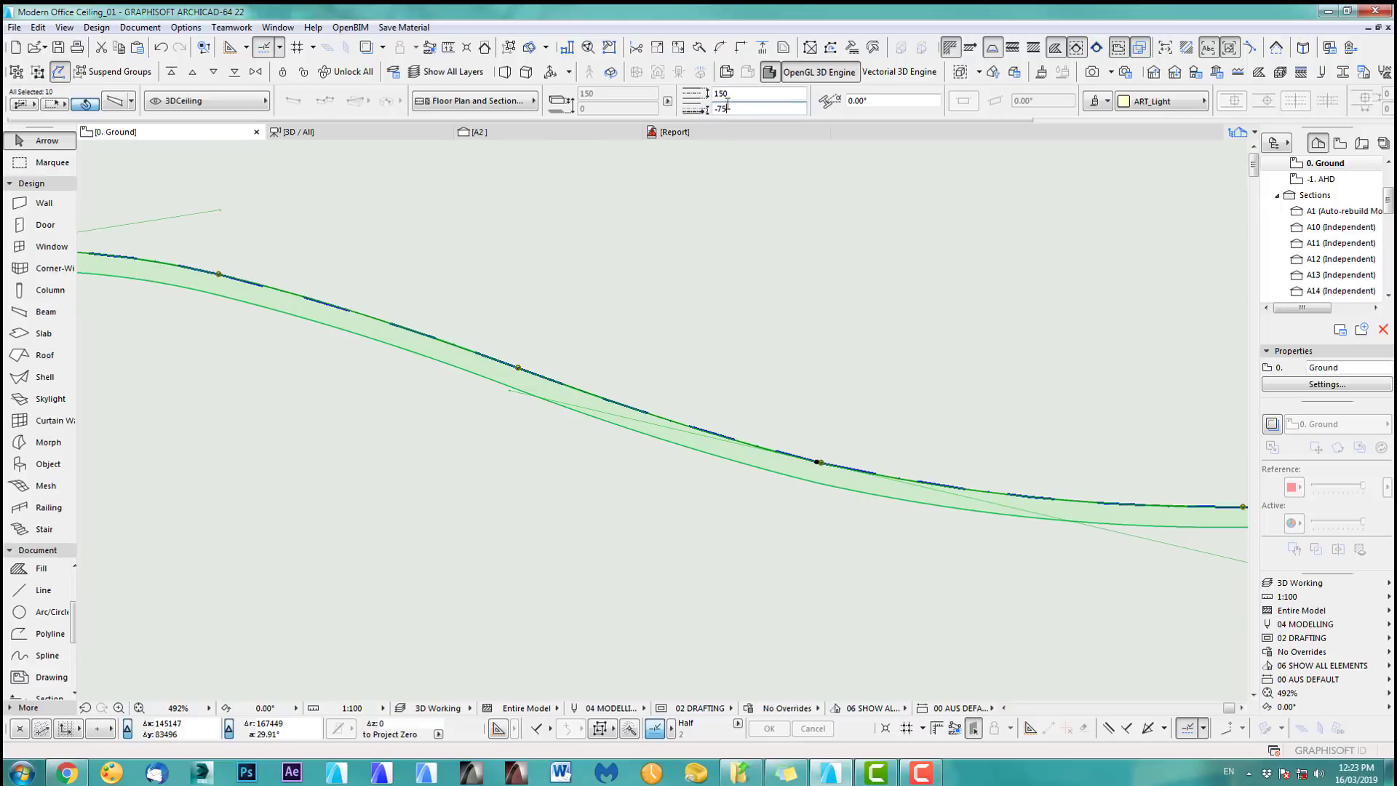
- Move the selected light beams and their spline straight down, farther from the room plan
{"action": "scroll", "coordinate": [696, 461], "scroll_direction": "down", "scroll_amount": 6}
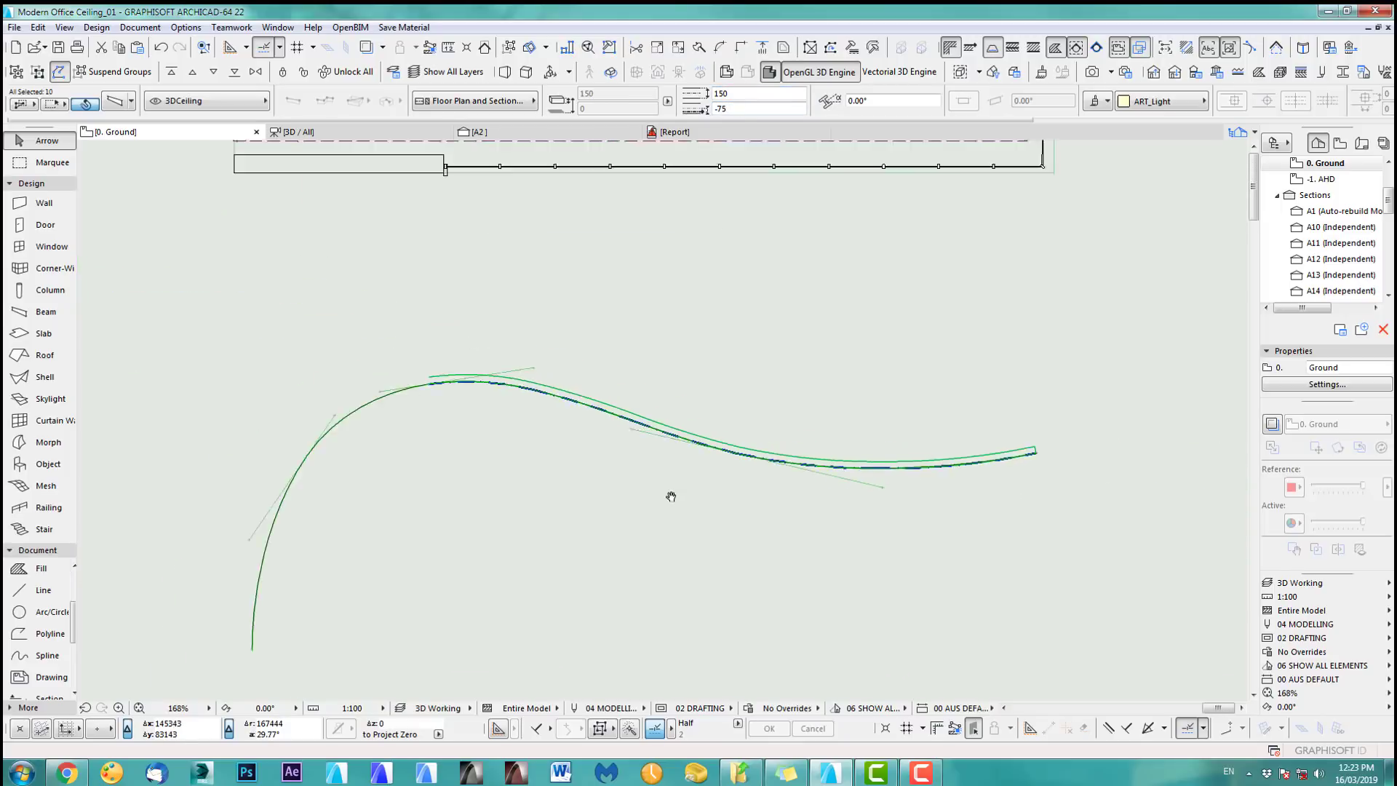
{"action": "middle_click_drag", "start_coordinate": [683, 437], "coordinate": [691, 402]}
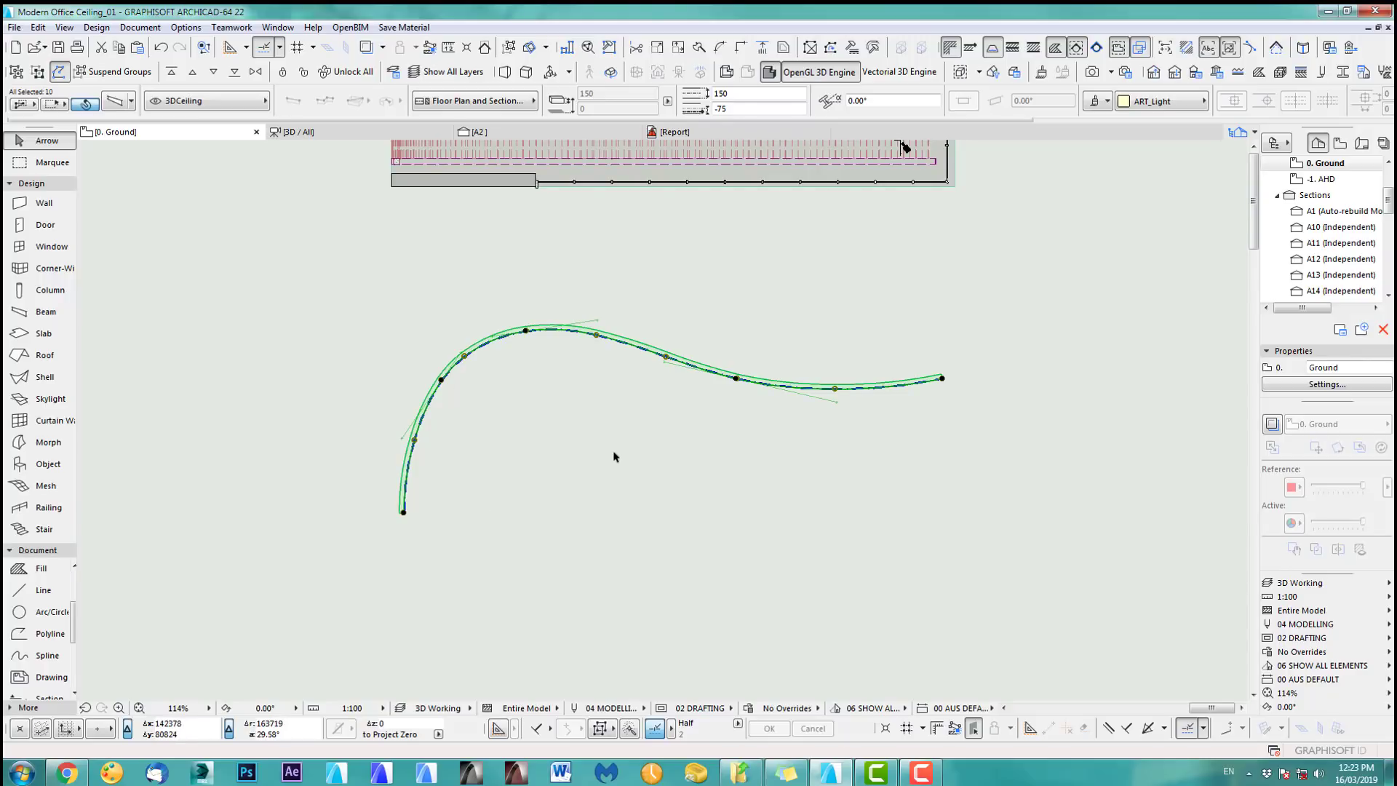
{"action": "scroll", "coordinate": [593, 474], "scroll_direction": "down", "scroll_amount": 2}
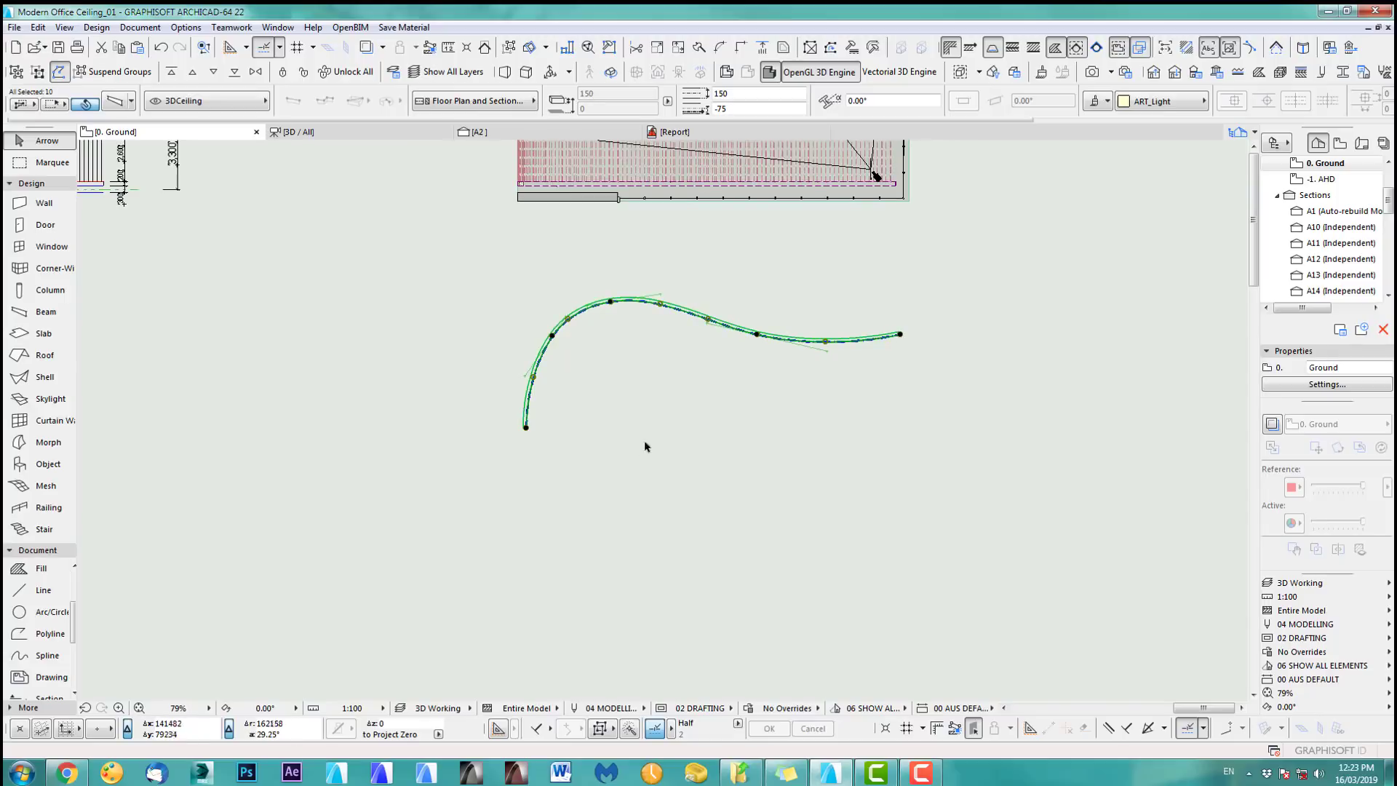
{"action": "scroll", "coordinate": [644, 446], "scroll_direction": "down", "scroll_amount": 1}
{"action": "middle_click_drag", "start_coordinate": [627, 429], "coordinate": [614, 413]}
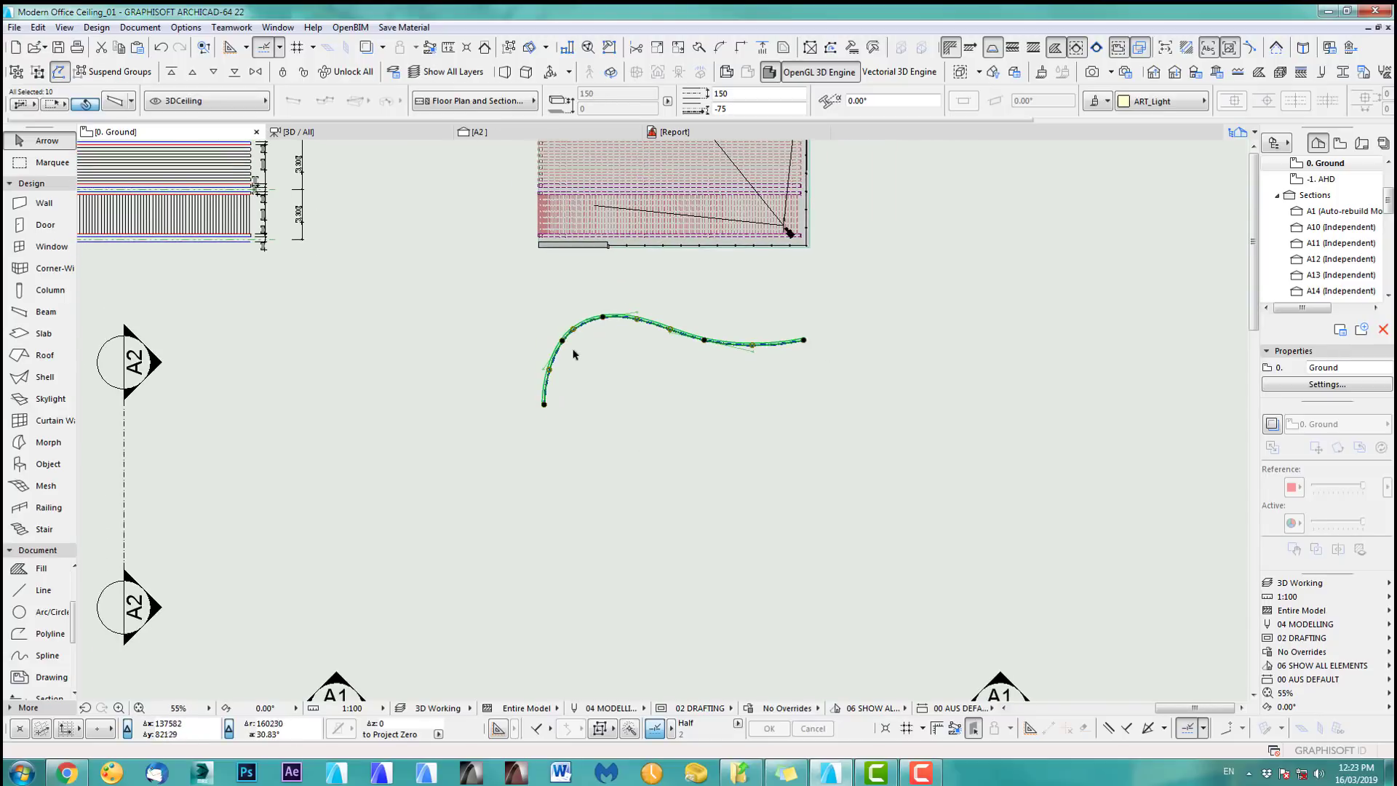
{"action": "scroll", "coordinate": [573, 354], "scroll_direction": "up", "scroll_amount": 1}
{"action": "key", "text": "ctrl+d"}
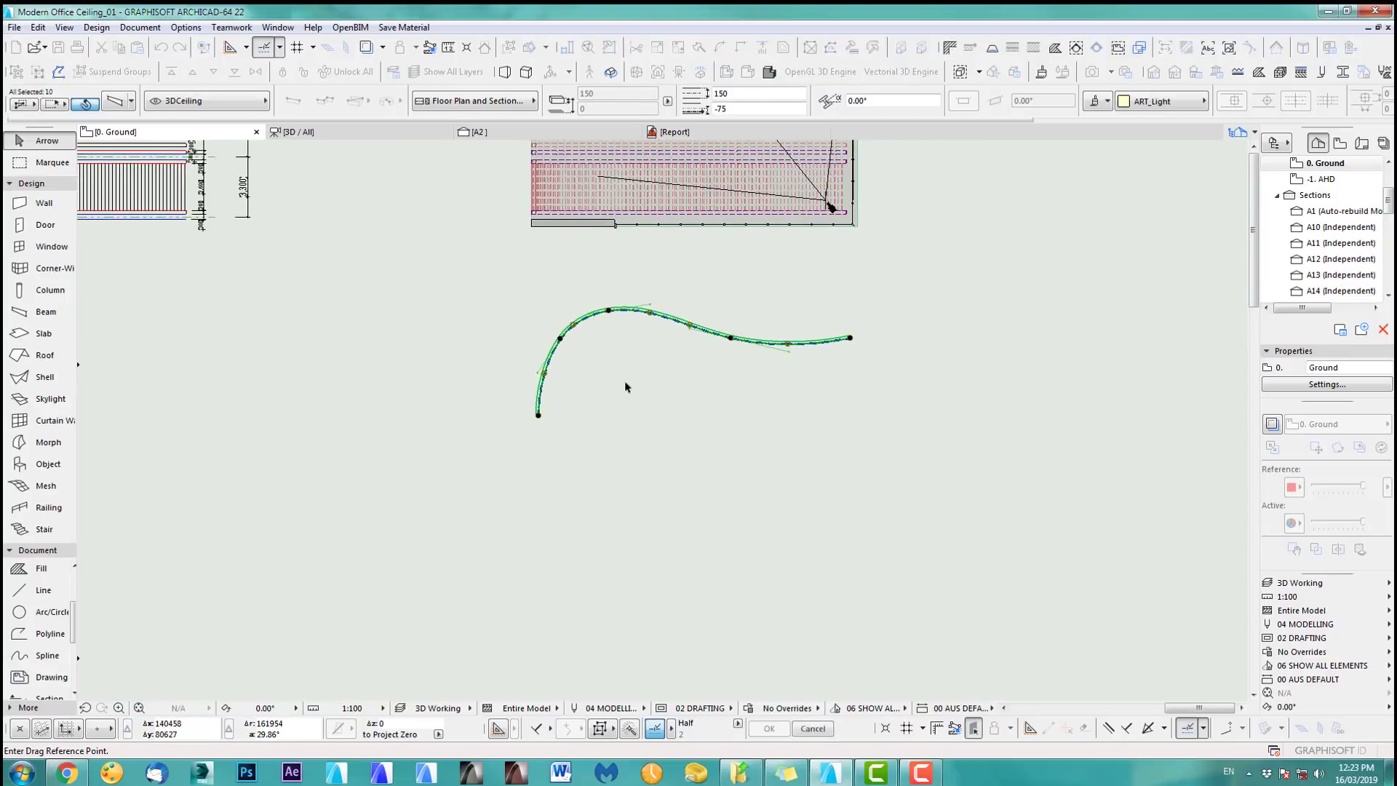
{"action": "left_click", "coordinate": [625, 376]}
{"action": "left_click", "coordinate": [627, 545]}
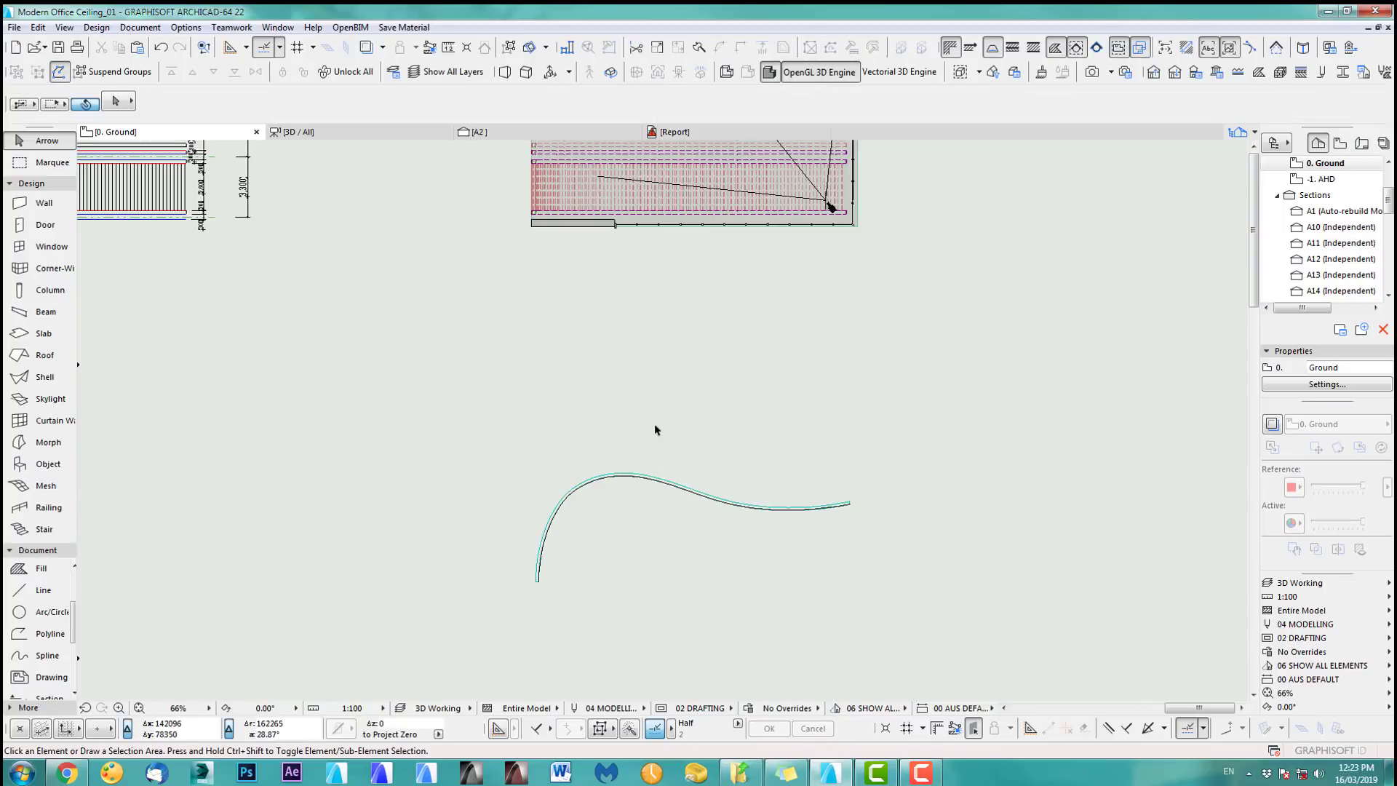
- Select only the spline and move it straight up, clear of the light beams
{"action": "scroll", "coordinate": [596, 477], "scroll_direction": "up", "scroll_amount": 4}
{"action": "left_click", "coordinate": [44, 655]}
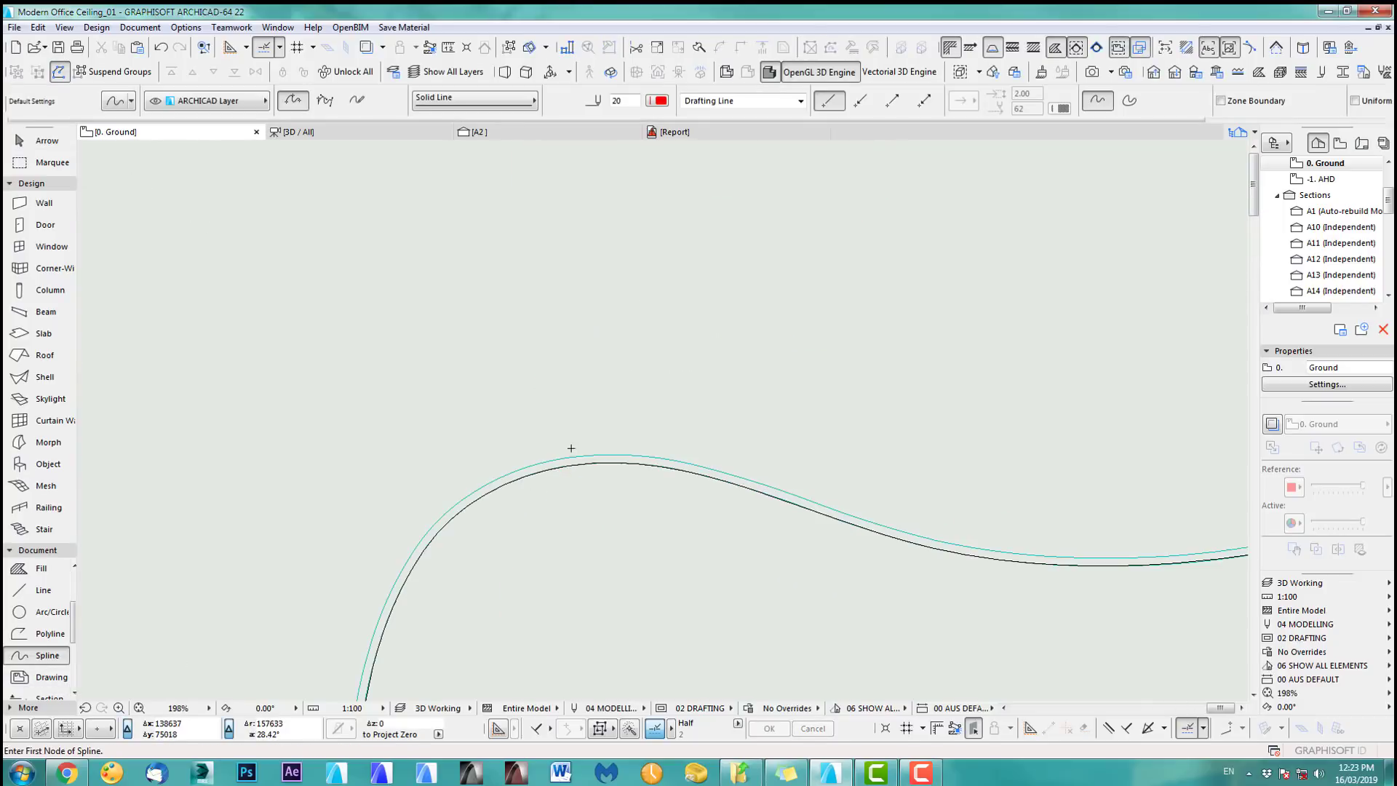
{"action": "scroll", "coordinate": [570, 446], "scroll_direction": "up", "scroll_amount": 4}
{"action": "left_click", "coordinate": [709, 495], "text": "shift"}
{"action": "scroll", "coordinate": [709, 495], "scroll_direction": "down", "scroll_amount": 6}
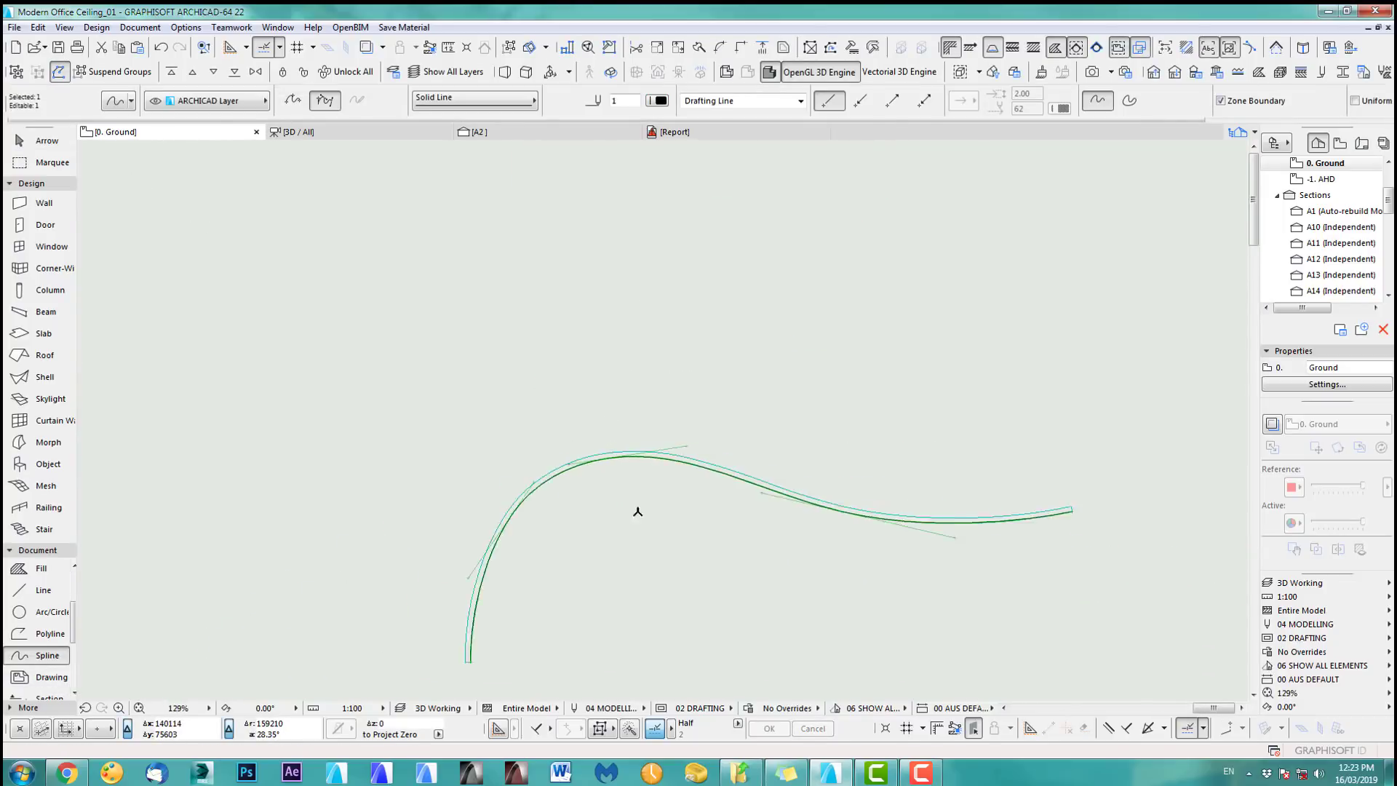
{"action": "key", "text": "ctrl+d"}
{"action": "left_click", "coordinate": [689, 580]}
{"action": "left_click", "coordinate": [687, 334]}
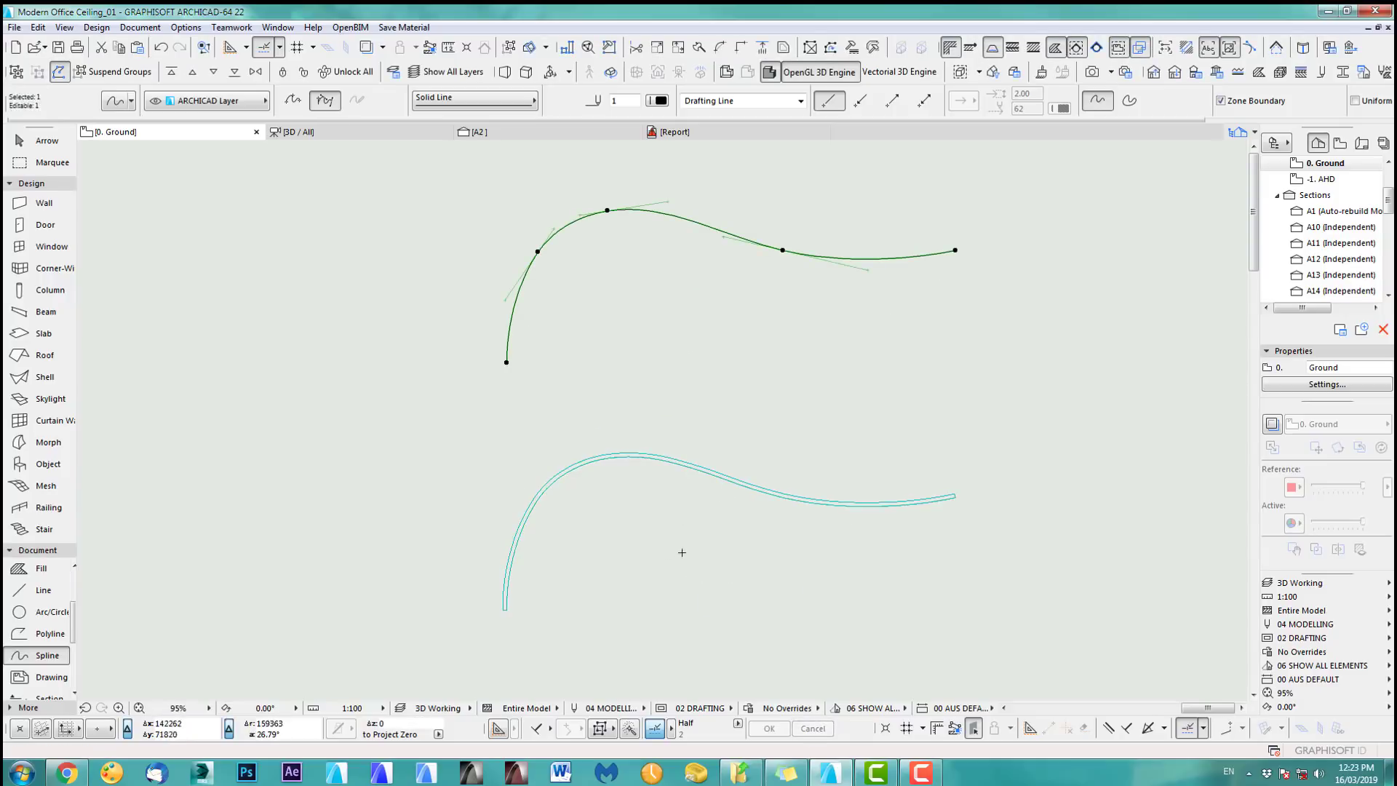
{"action": "key", "text": "Escape"}
{"action": "scroll", "coordinate": [686, 567], "scroll_direction": "down", "scroll_amount": 3}
{"action": "middle_click_drag", "start_coordinate": [689, 586], "coordinate": [695, 505]}
{"action": "left_click", "coordinate": [43, 140]}
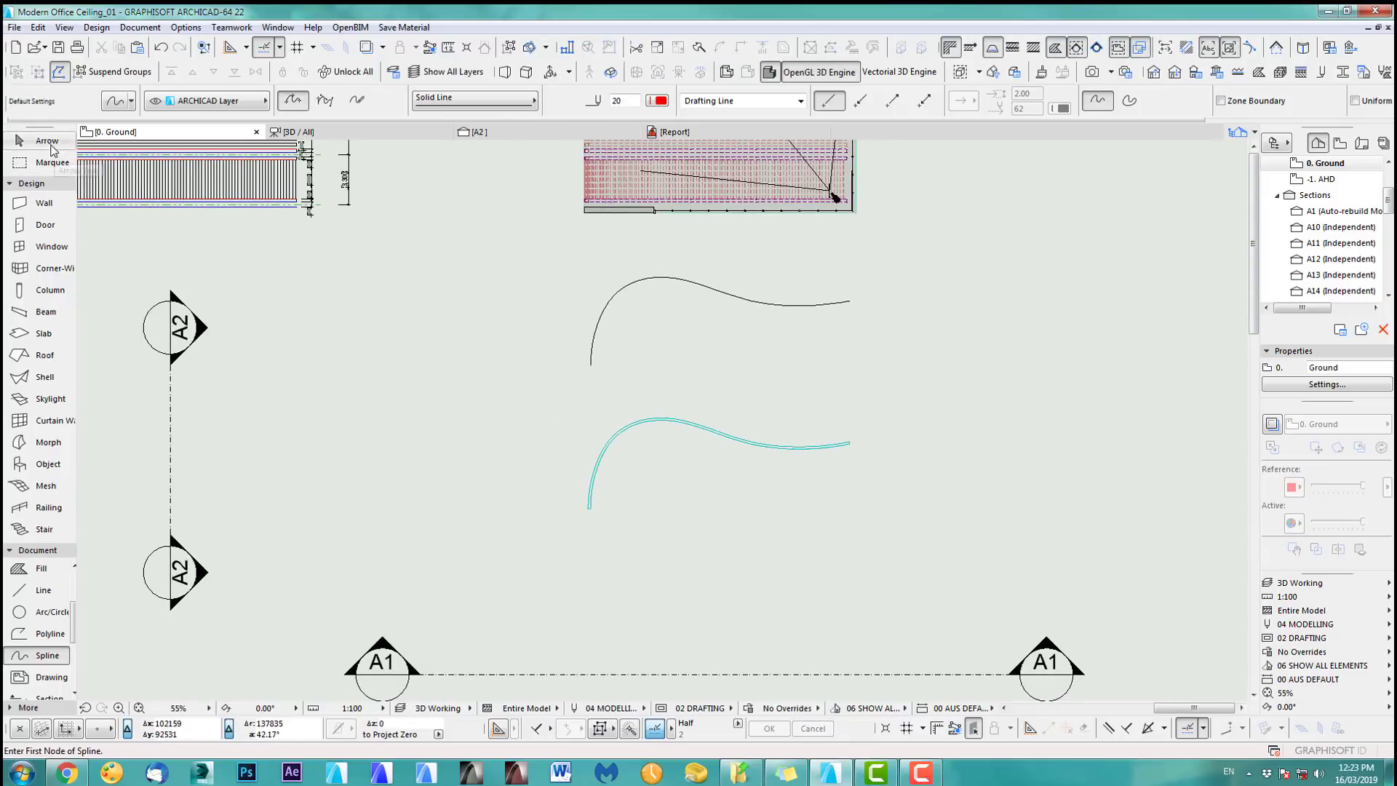
- Select all the curved light beams below the loose spline and convert them to morphs
{"action": "left_click", "coordinate": [501, 393]}
{"action": "left_click", "coordinate": [898, 542]}
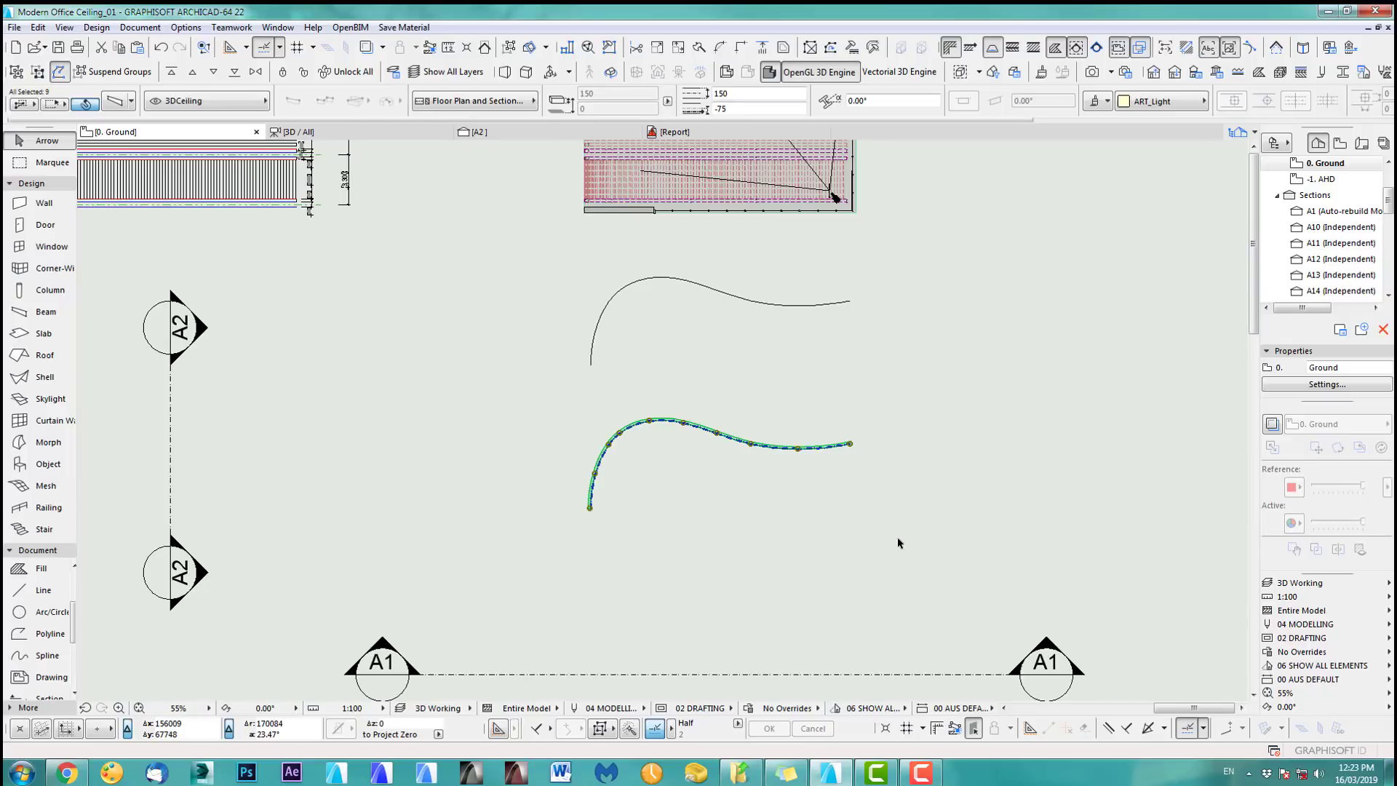
{"action": "right_click", "coordinate": [518, 440]}
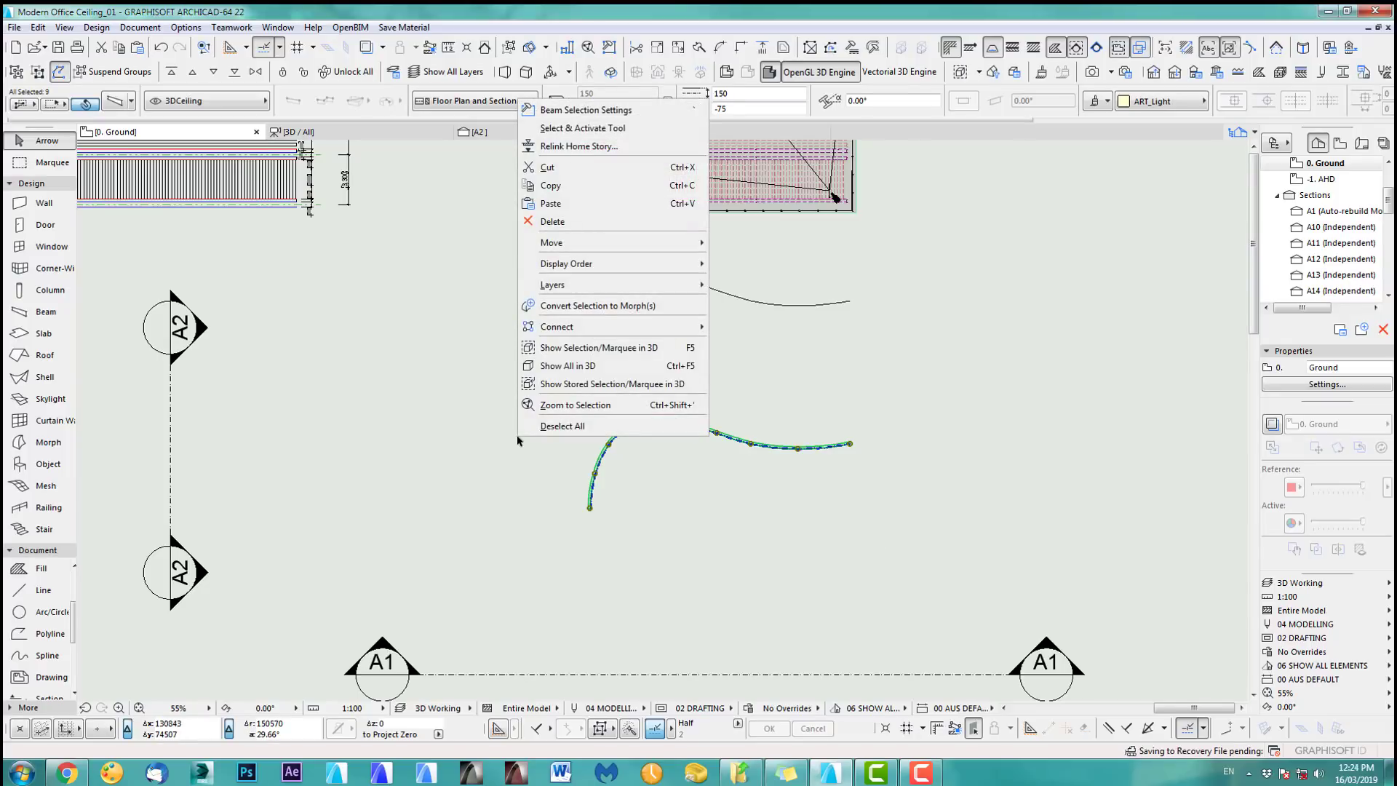
{"action": "left_click", "coordinate": [587, 306]}
{"action": "left_click", "coordinate": [793, 123]}
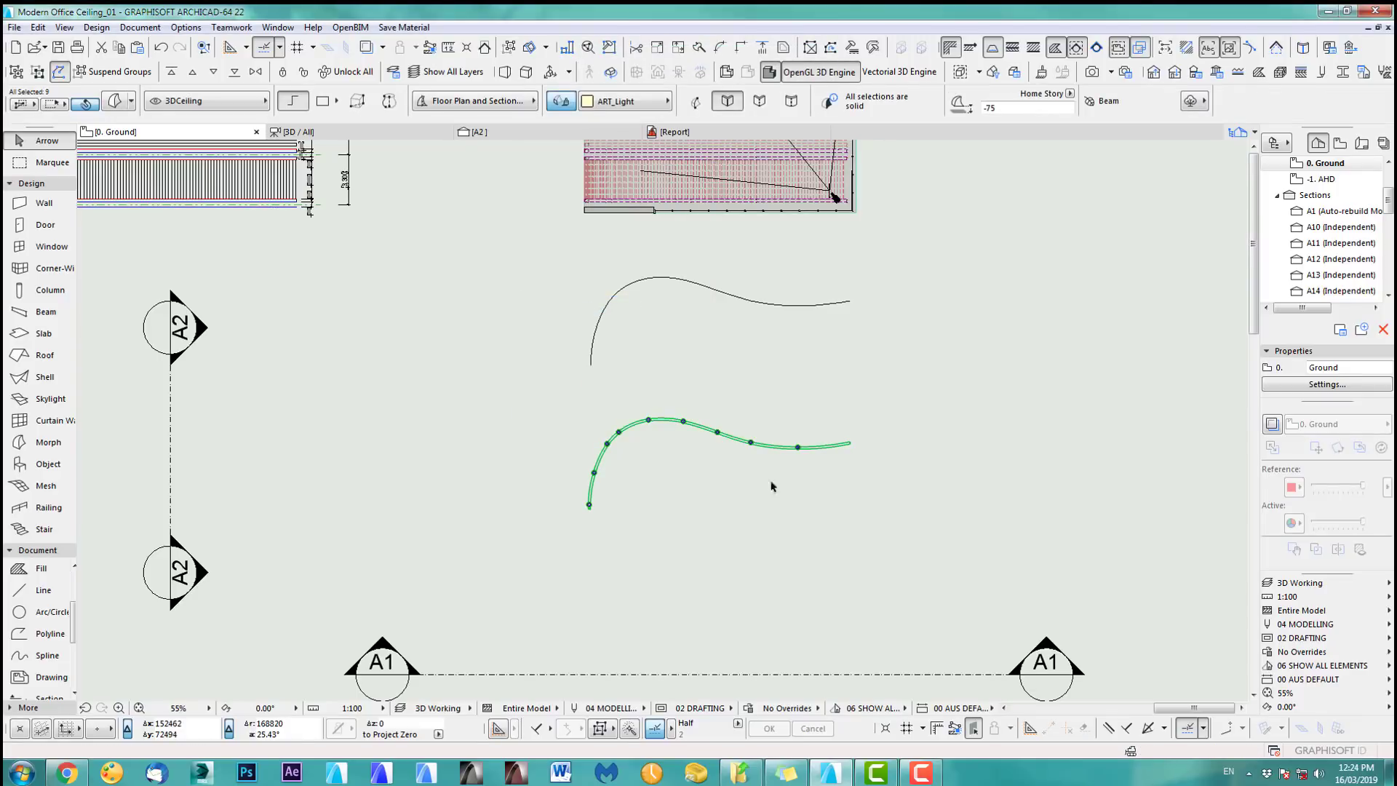
- Open section A2 from its marker on the floor plan with the current view settings
{"action": "left_click", "coordinate": [172, 454]}
{"action": "right_click", "coordinate": [171, 454]}
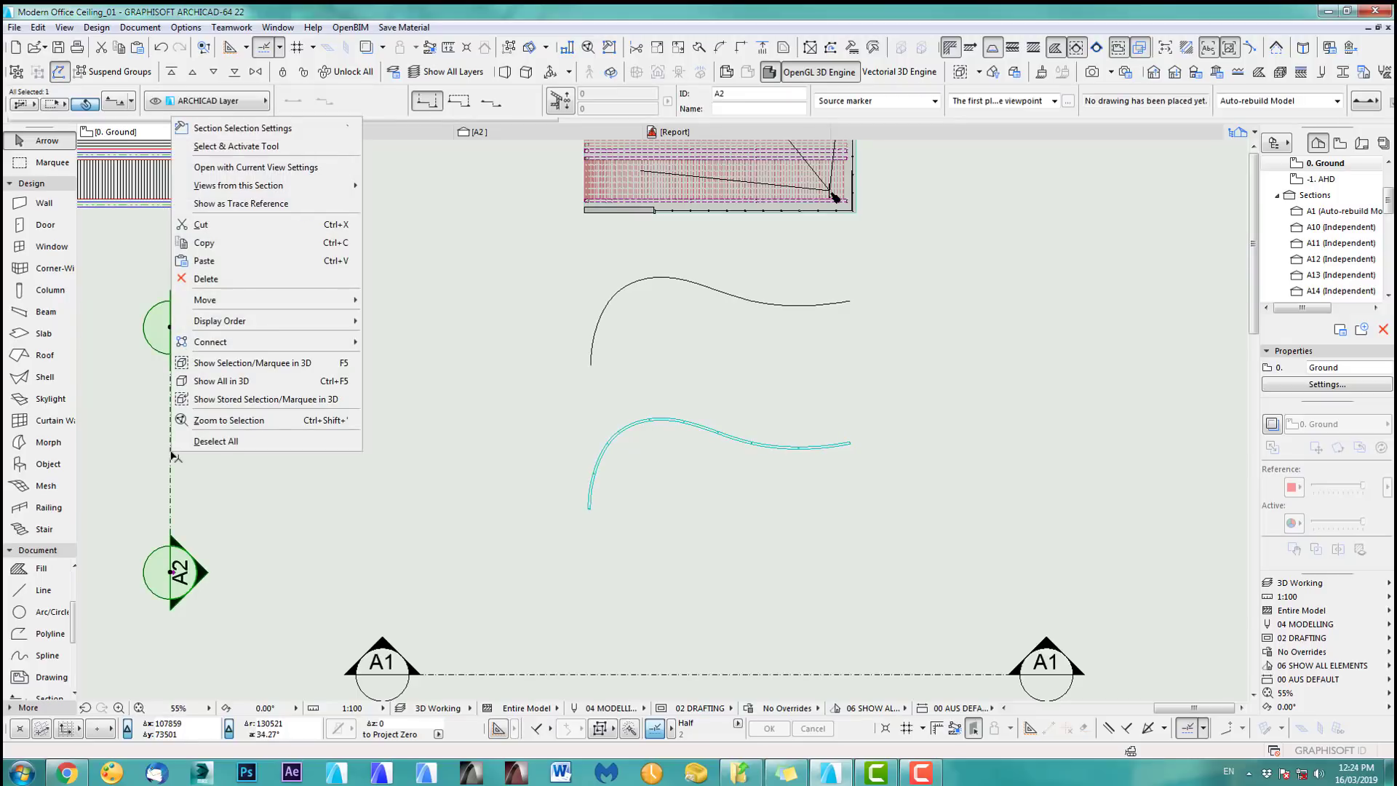
{"action": "left_click", "coordinate": [231, 168]}
- Select the light morphs in the section and start rotating them about the lower corner at their right end
{"action": "left_click_drag", "start_coordinate": [316, 449], "coordinate": [776, 527]}
{"action": "key", "text": "ctrl+e"}
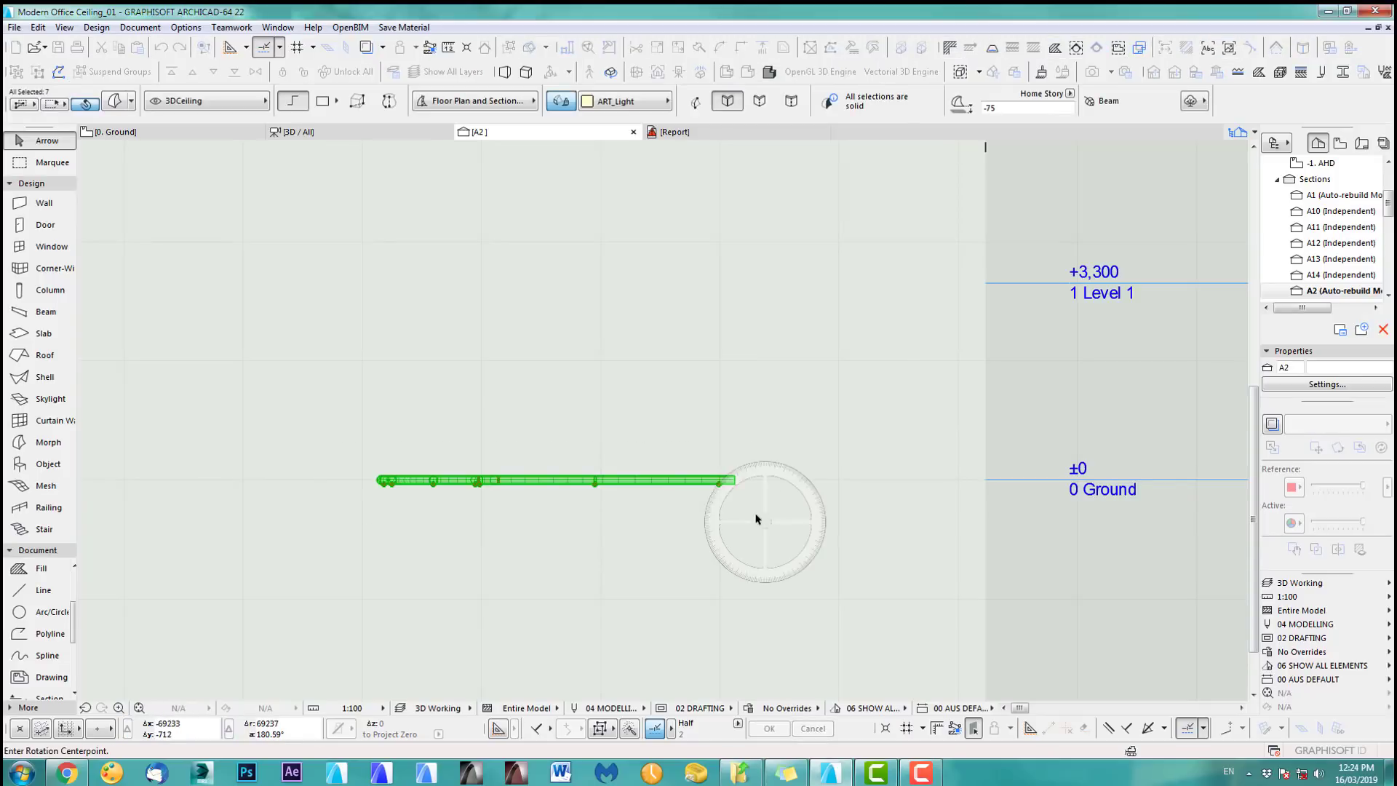
{"action": "left_click", "coordinate": [735, 483]}
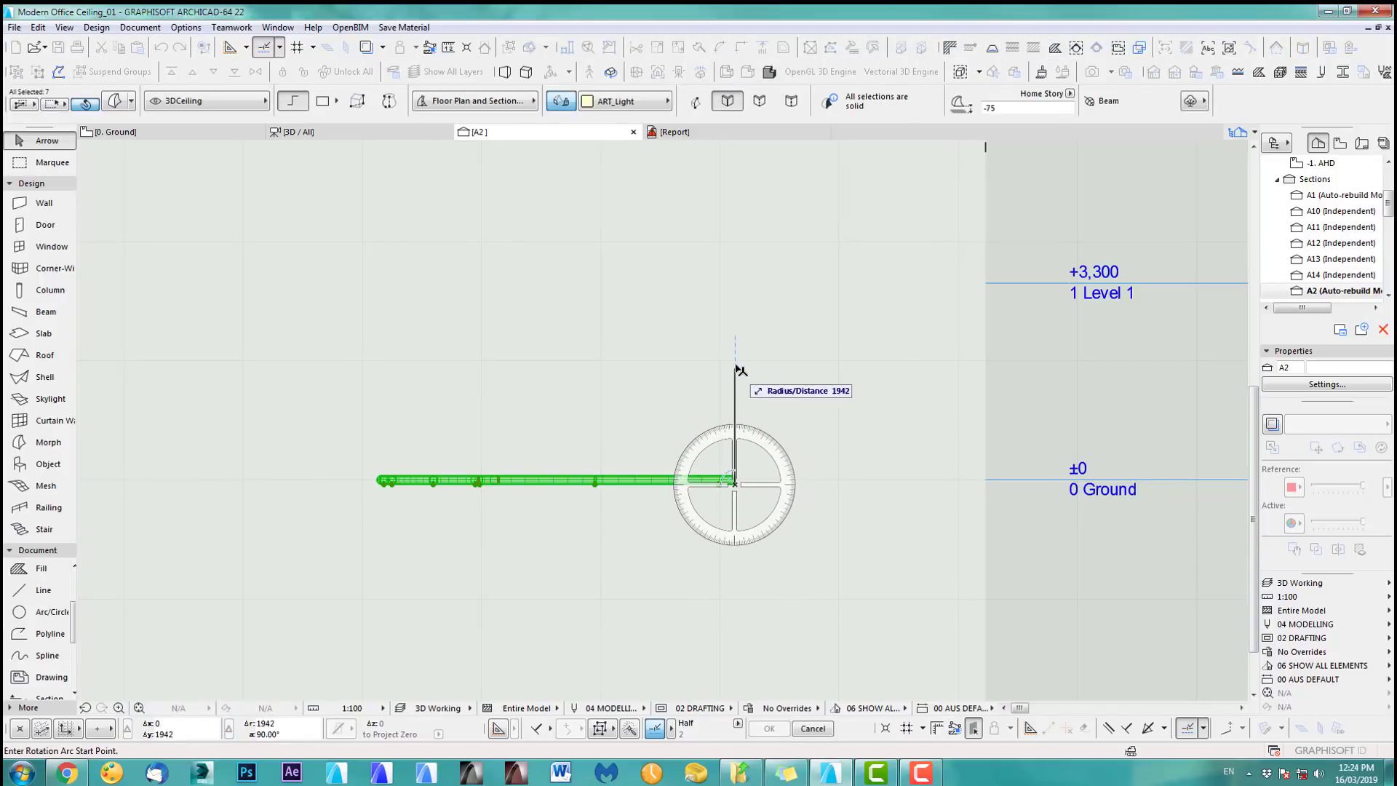
- Rotate the selected light tube by -90° about its end point in section A2, and return to the ground floor plan
{"action": "left_click", "coordinate": [735, 362]}
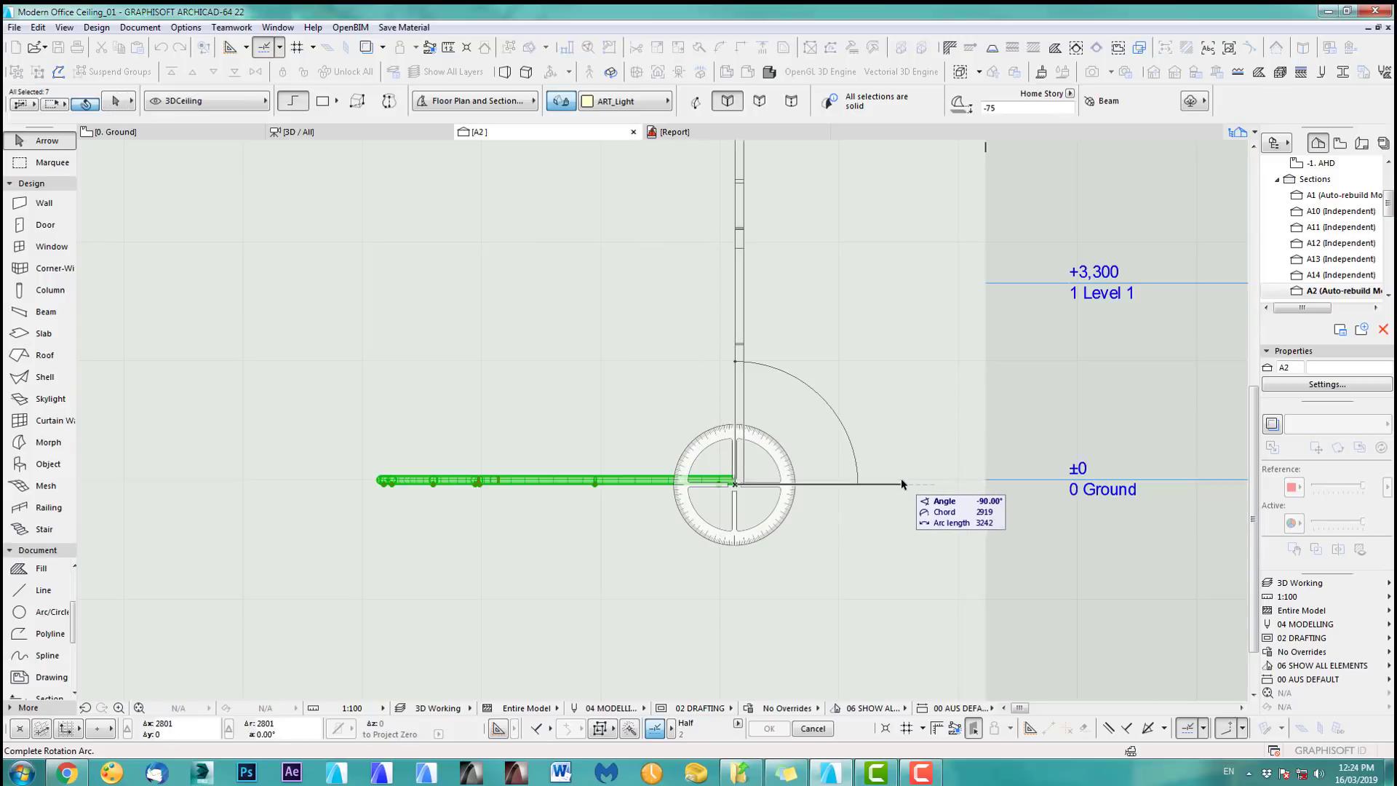
{"action": "left_click", "coordinate": [901, 478]}
{"action": "middle_click_drag", "start_coordinate": [793, 530], "coordinate": [738, 547]}
{"action": "key", "text": "F2"}
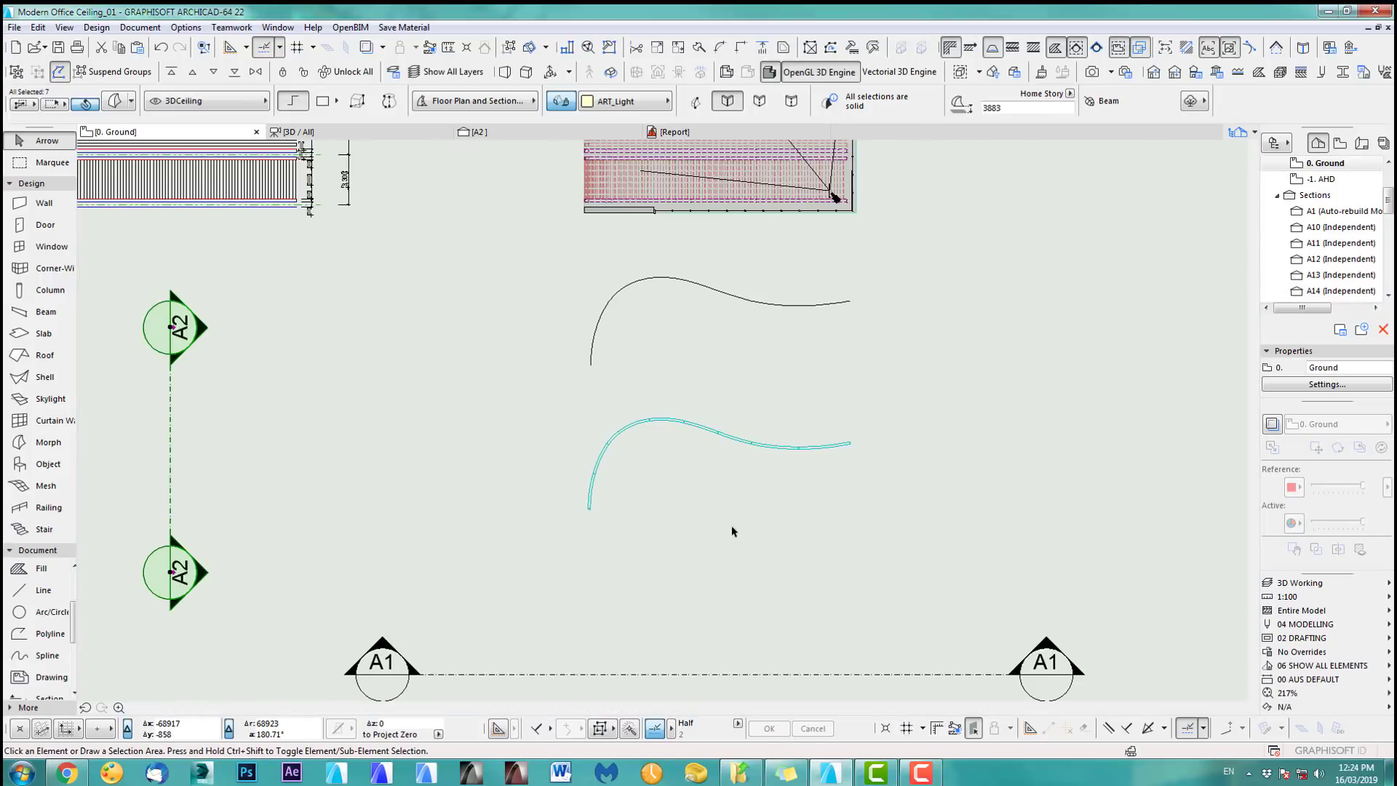
- Select the rotated tube on the plan and inspect it alone in 3D before returning to the plan
{"action": "left_click_drag", "start_coordinate": [882, 537], "coordinate": [497, 448]}
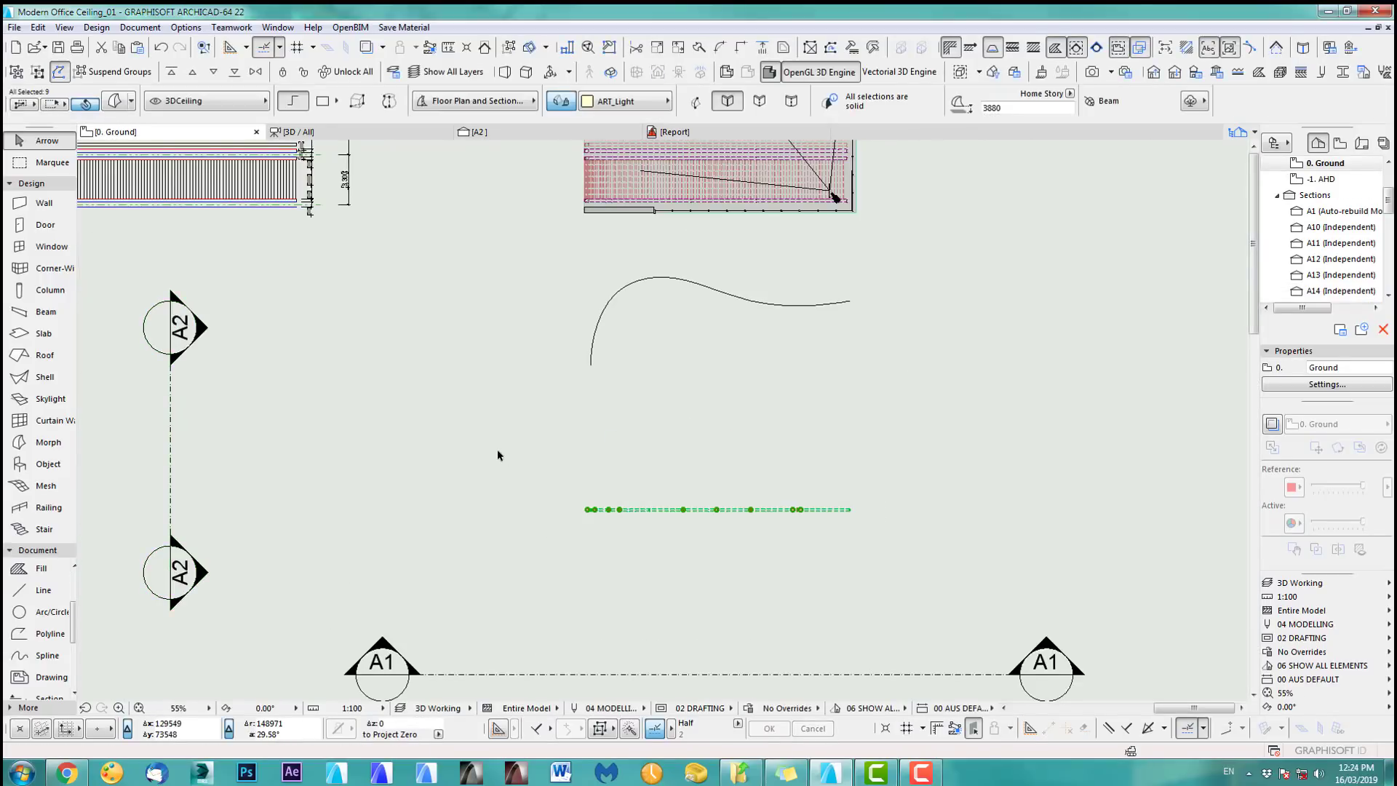
{"action": "key", "text": "F5"}
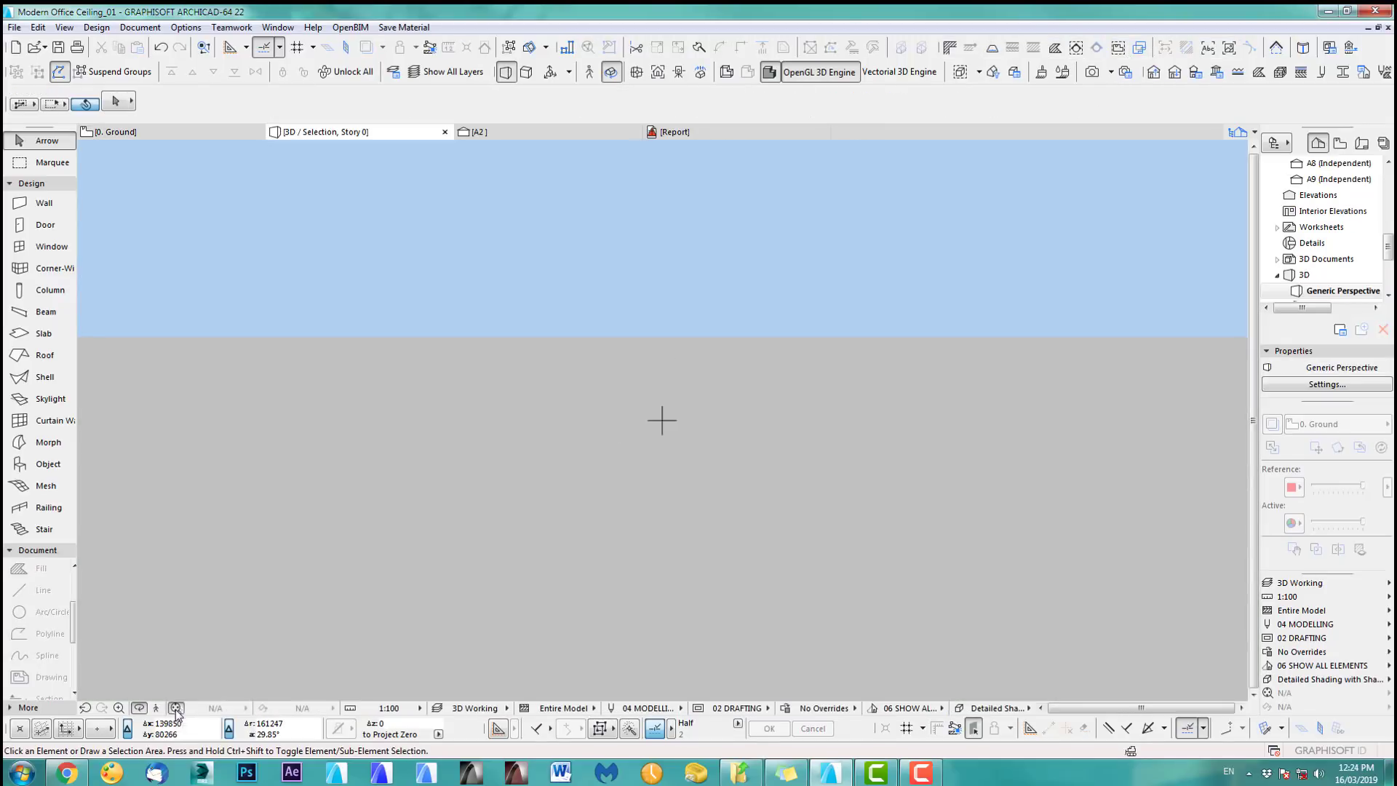
{"action": "middle_click_drag", "start_coordinate": [661, 418], "coordinate": [992, 364], "text": "shift"}
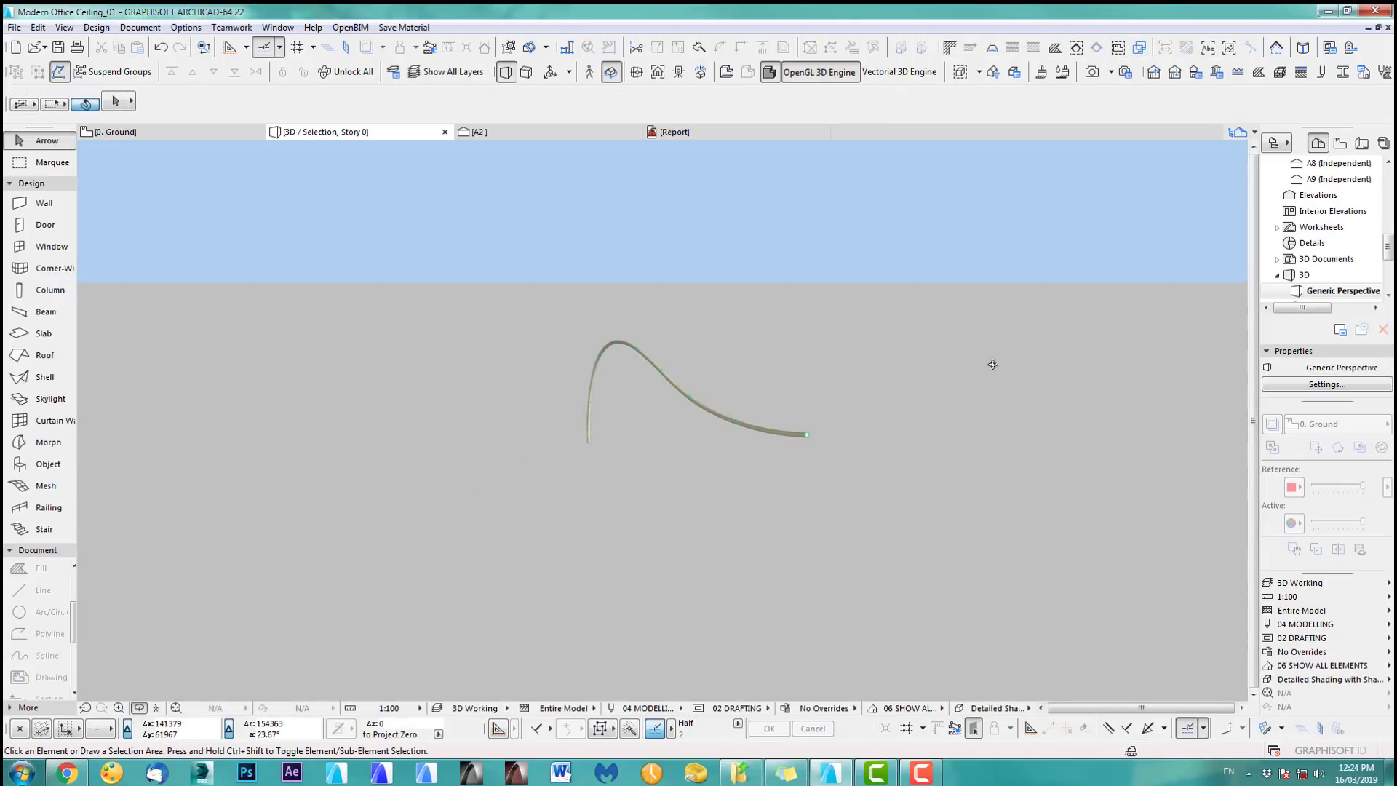
{"action": "key", "text": "F2"}
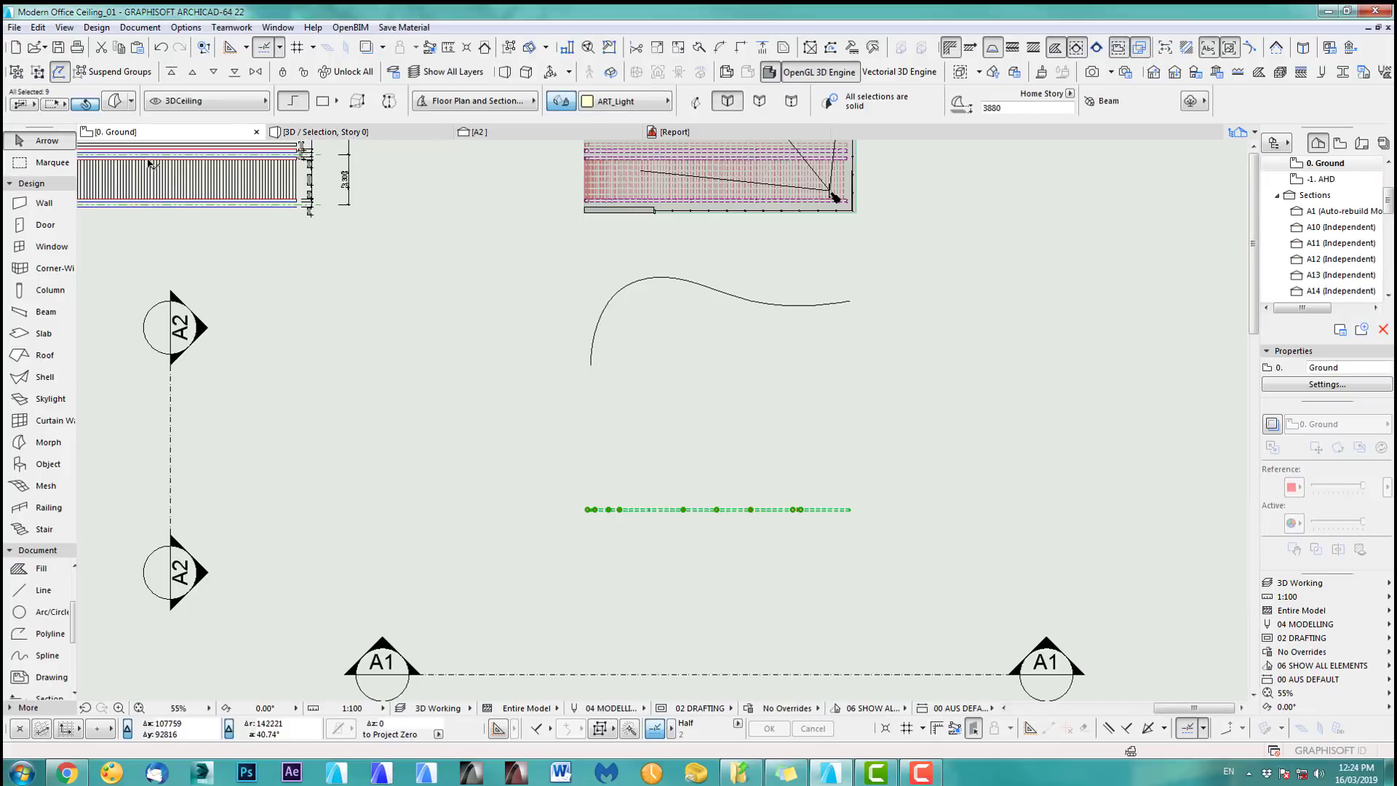
- Move the tube from its end point to the ceiling's edge, between the first rib and the end wall
{"action": "key", "text": "ctrl+d"}
{"action": "scroll", "coordinate": [574, 528], "scroll_direction": "up", "scroll_amount": 6}
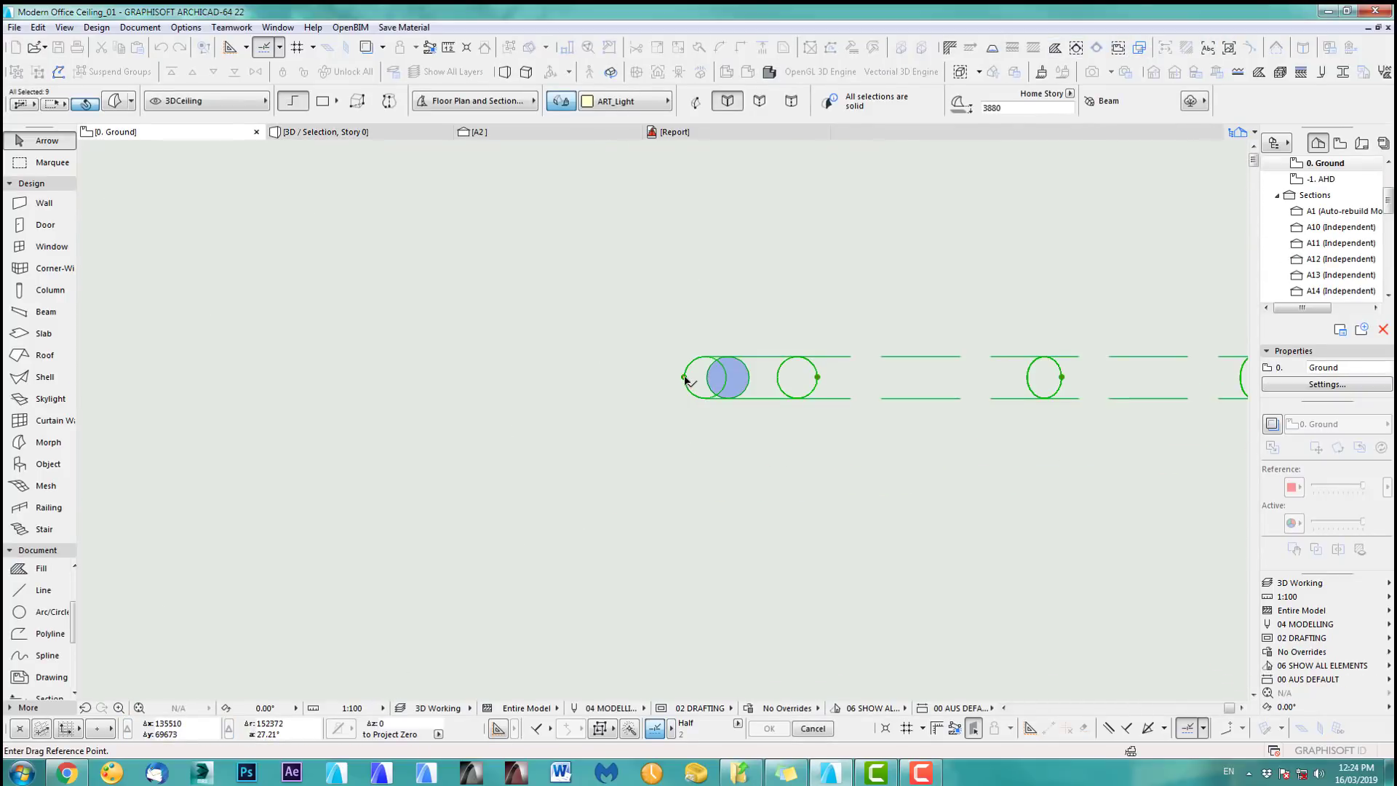
{"action": "left_click", "coordinate": [684, 378]}
{"action": "scroll", "coordinate": [702, 580], "scroll_direction": "down", "scroll_amount": 10}
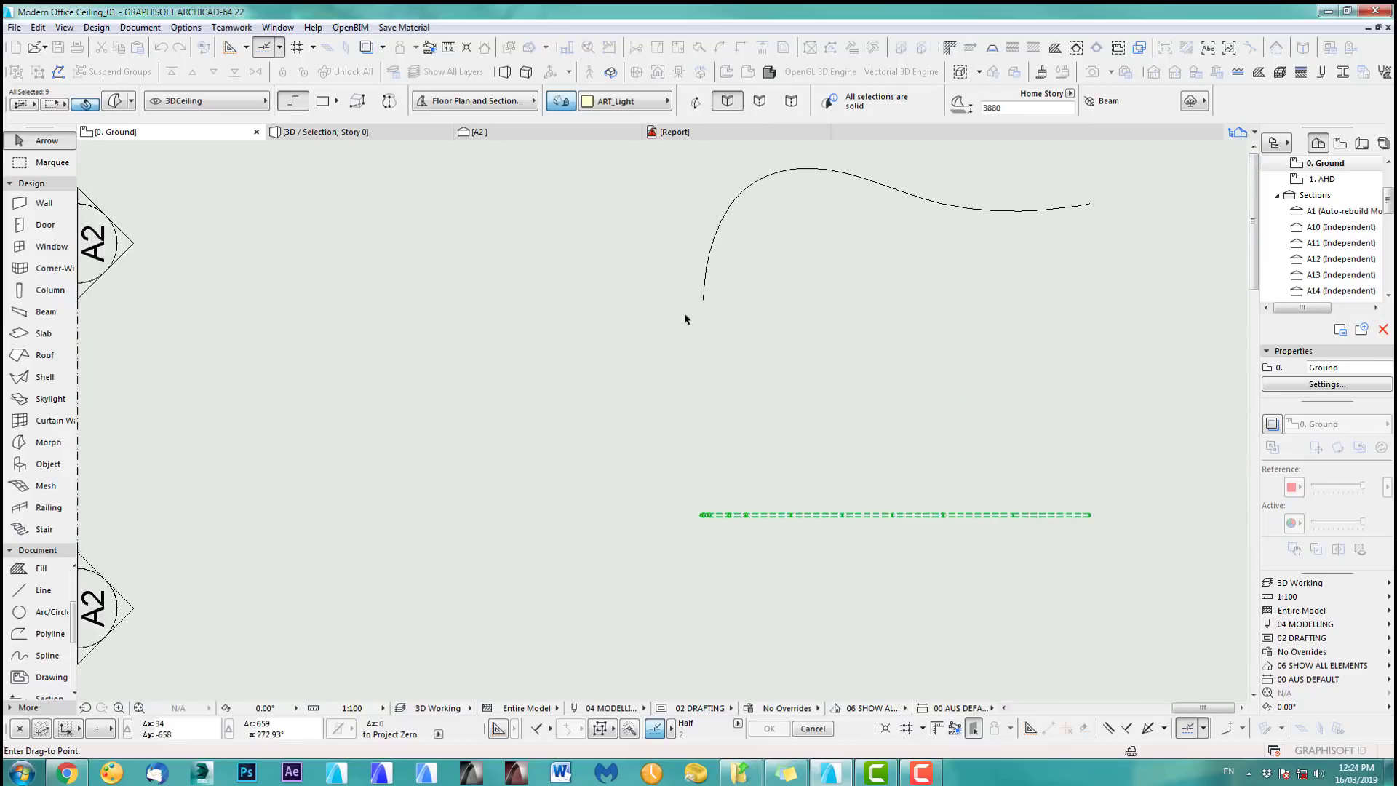
{"action": "scroll", "coordinate": [650, 468], "scroll_direction": "up", "scroll_amount": 10}
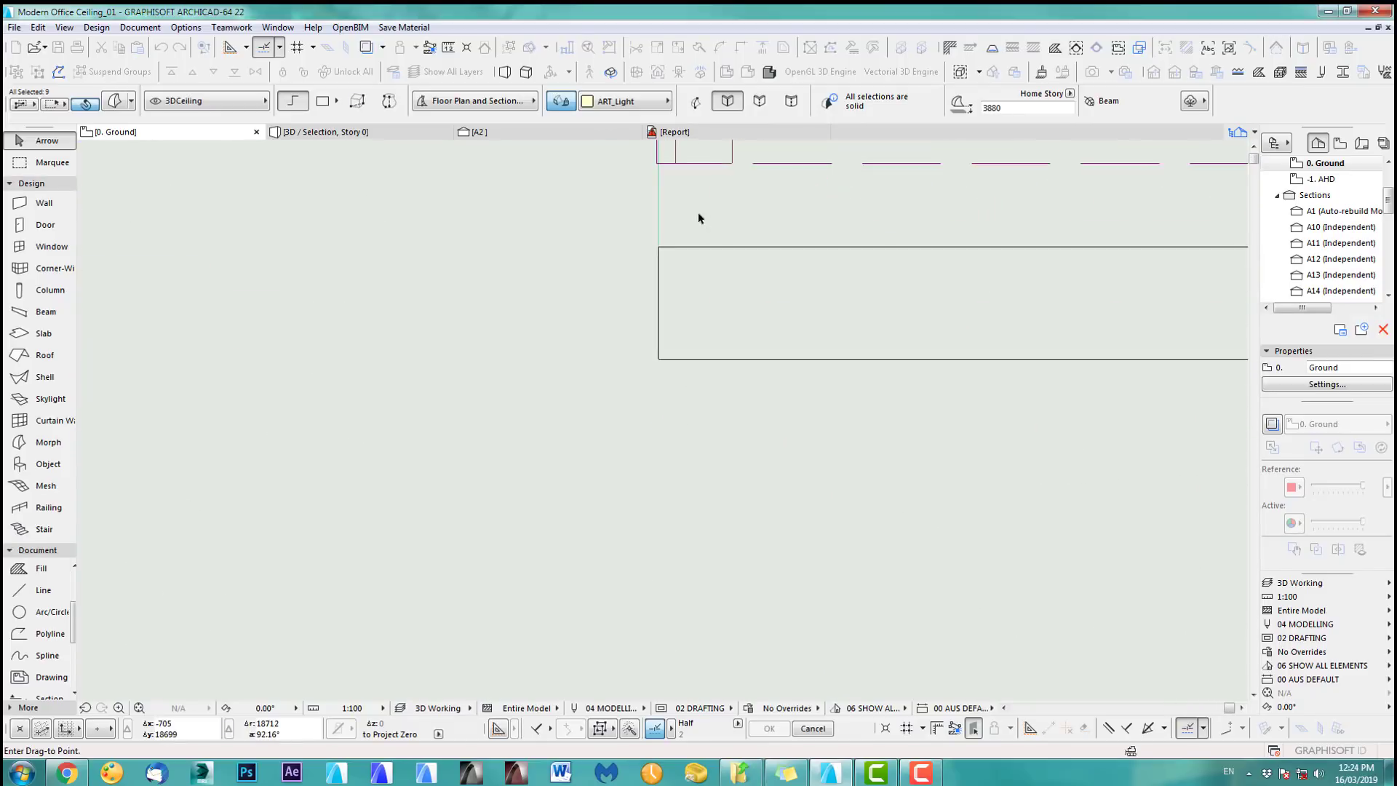
{"action": "left_click", "coordinate": [662, 211]}
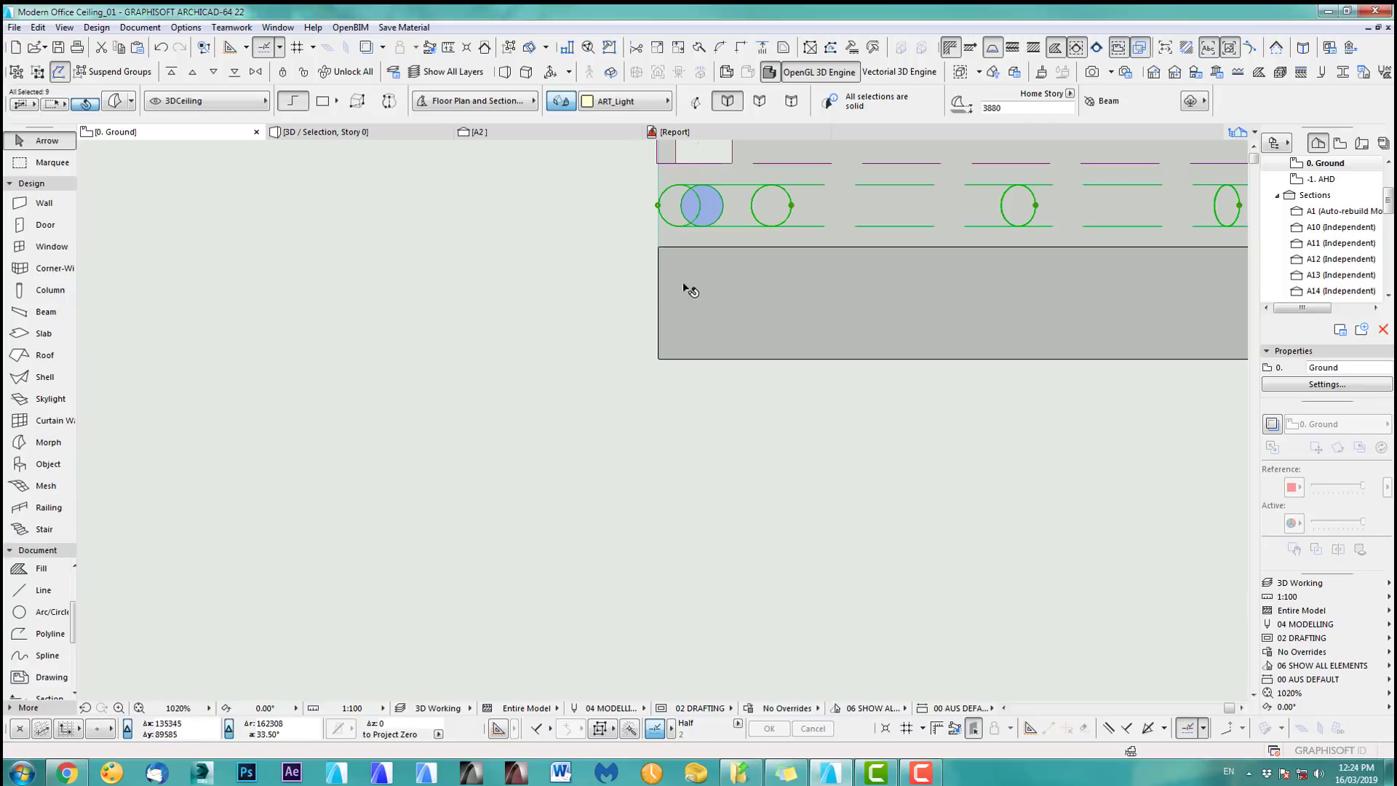
- Move the tube vertically from its end point to align it with the lowest centreline of the ceiling detail drawing
{"action": "key", "text": "ctrl+d"}
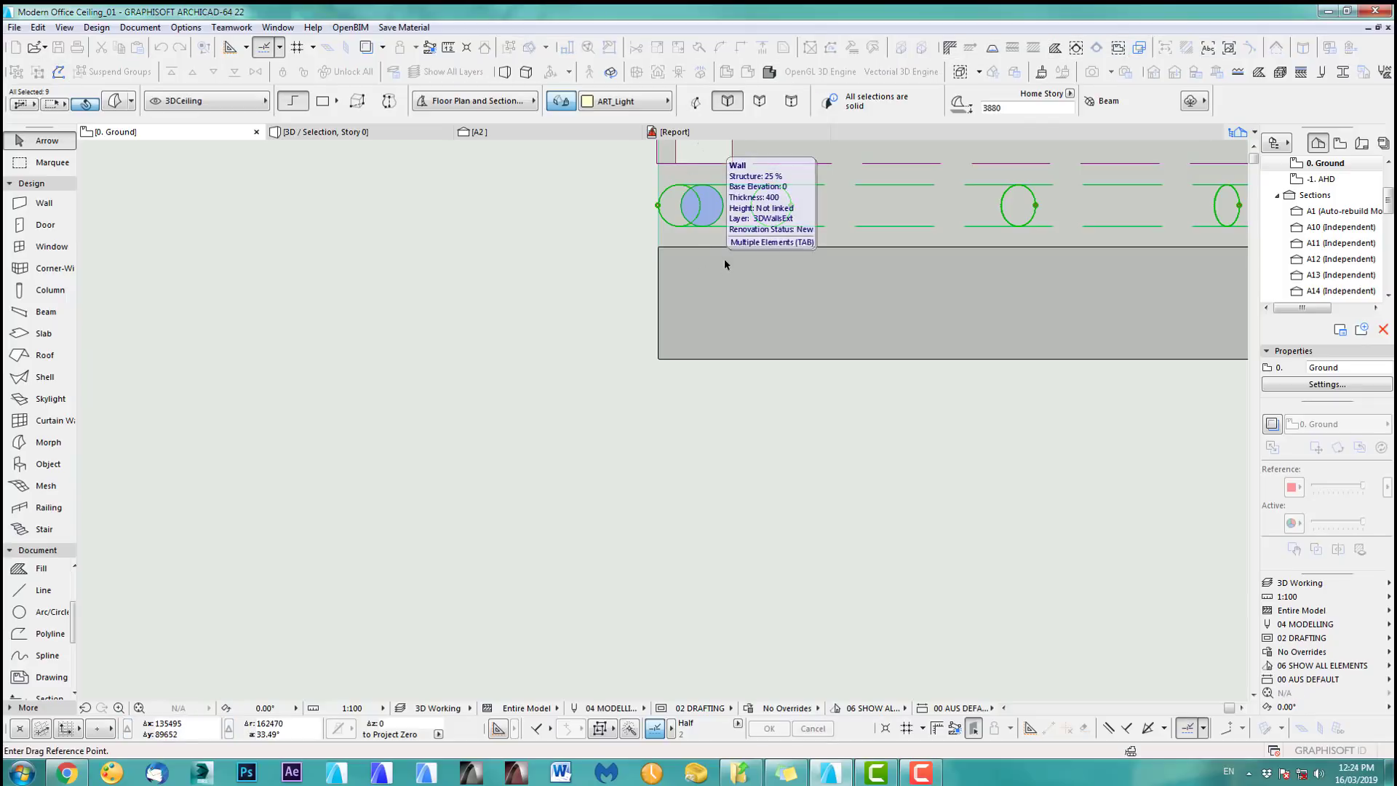
{"action": "left_click", "coordinate": [658, 206]}
{"action": "scroll", "coordinate": [688, 342], "scroll_direction": "down", "scroll_amount": 5}
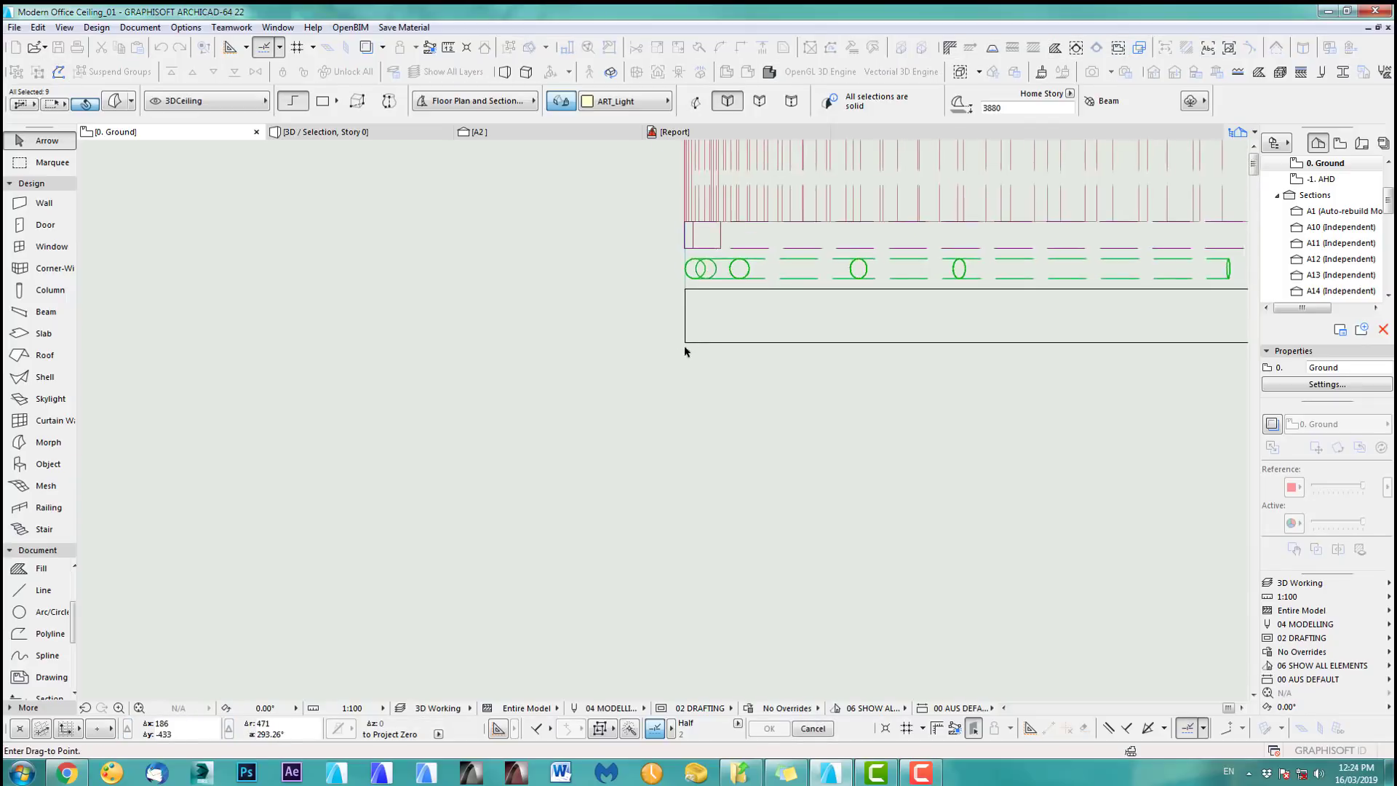
{"action": "scroll", "coordinate": [1010, 342], "scroll_direction": "down", "scroll_amount": 2}
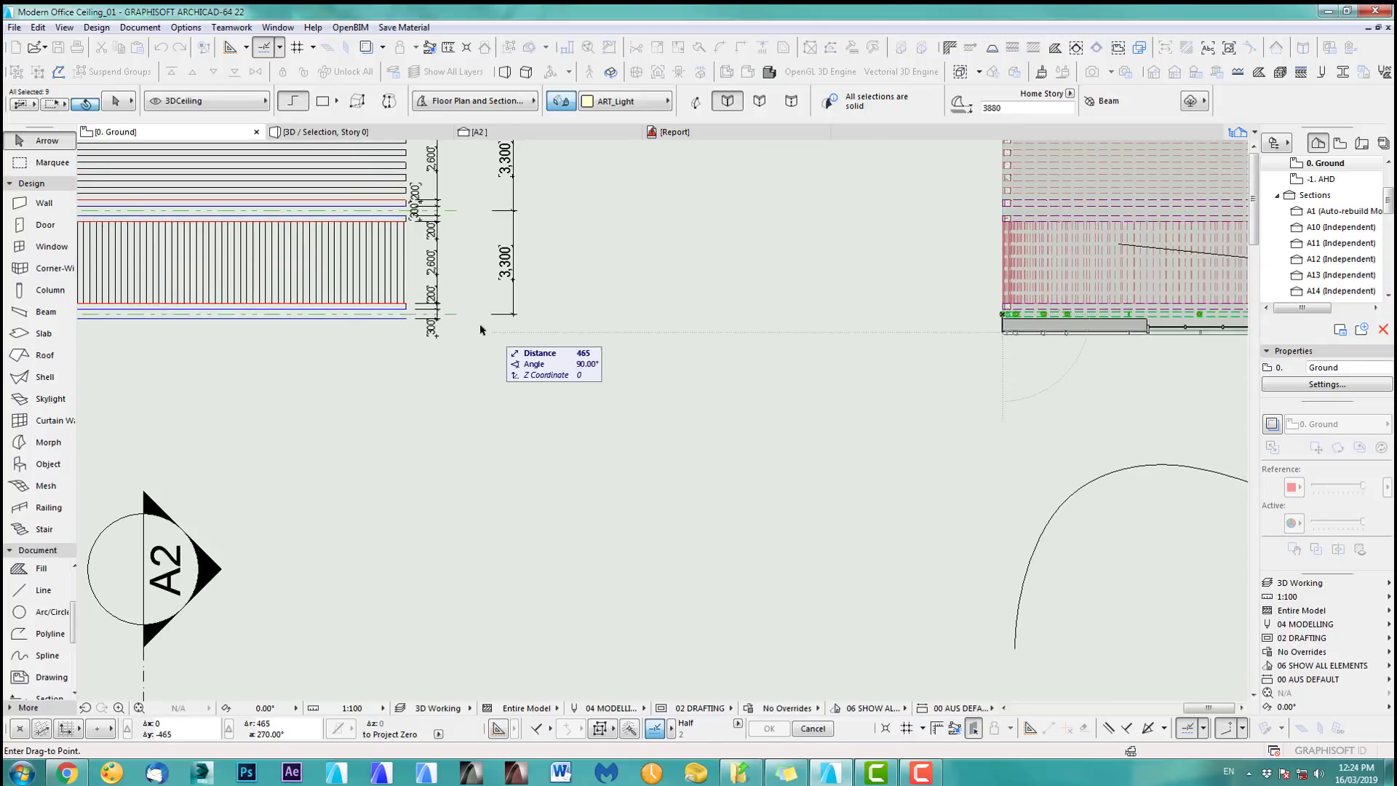
{"action": "left_click", "coordinate": [458, 318]}
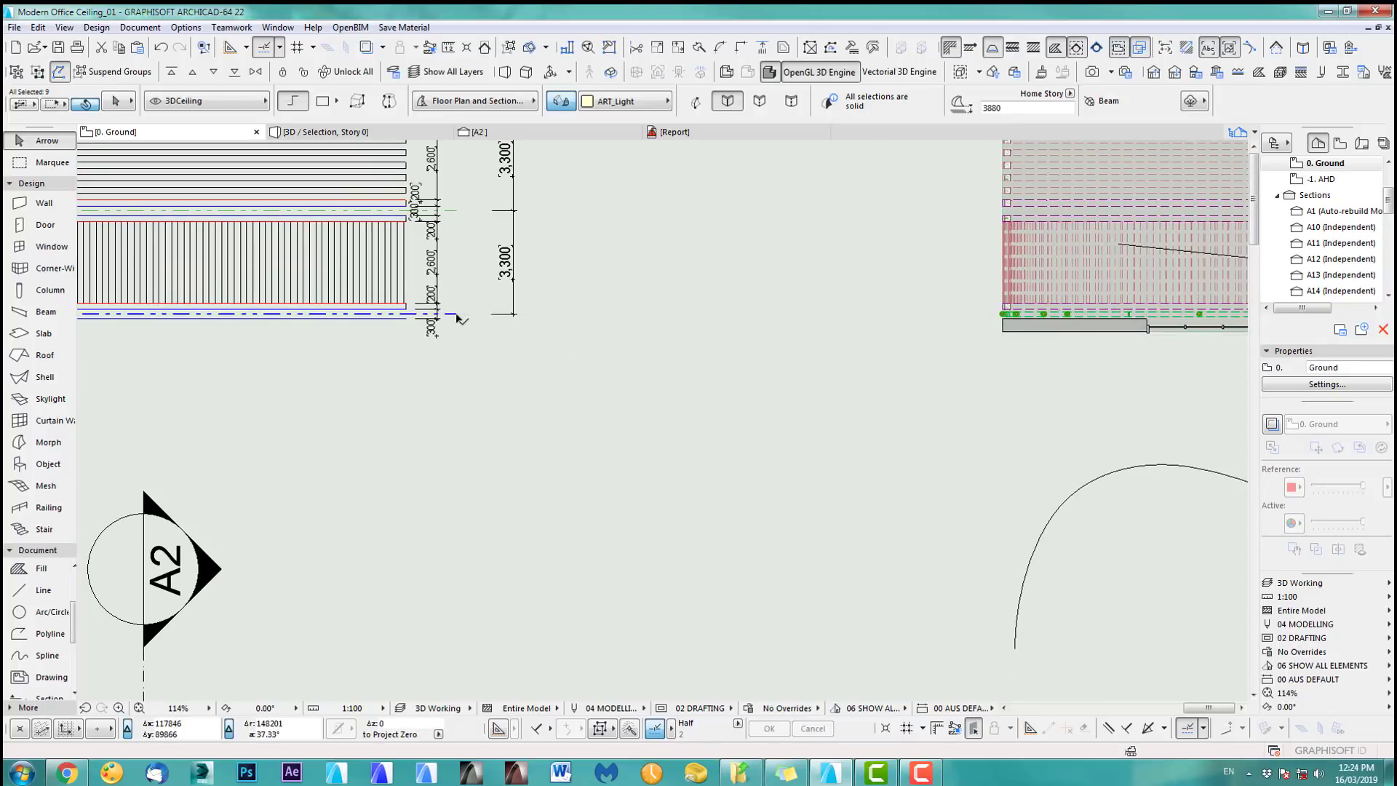
- Multiply the tube along the length of the ceiling up to its far end, using Drag with Spread and 3300 spacing
{"action": "scroll", "coordinate": [995, 390], "scroll_direction": "down", "scroll_amount": 3}
{"action": "middle_click_drag", "start_coordinate": [998, 390], "coordinate": [622, 586]}
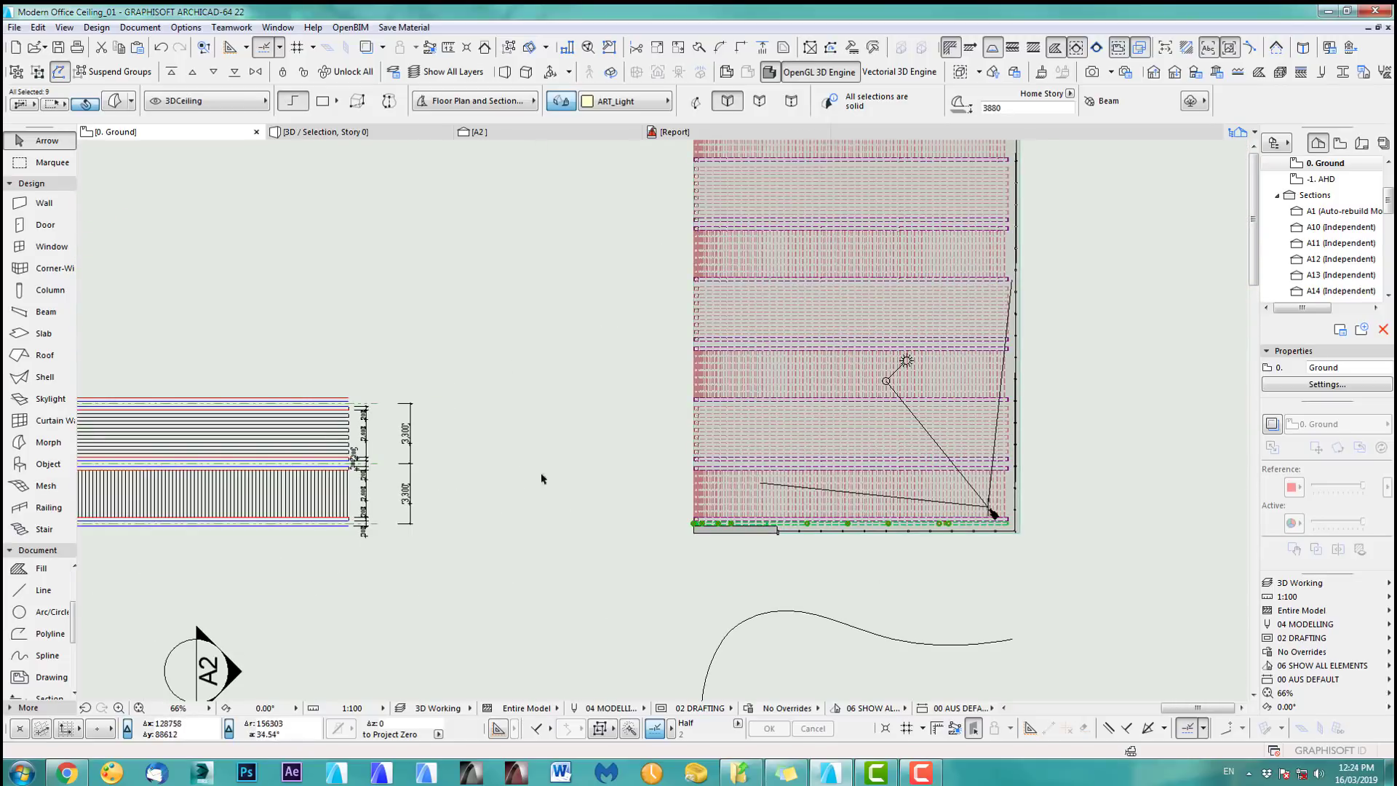
{"action": "key", "text": "ctrl+u"}
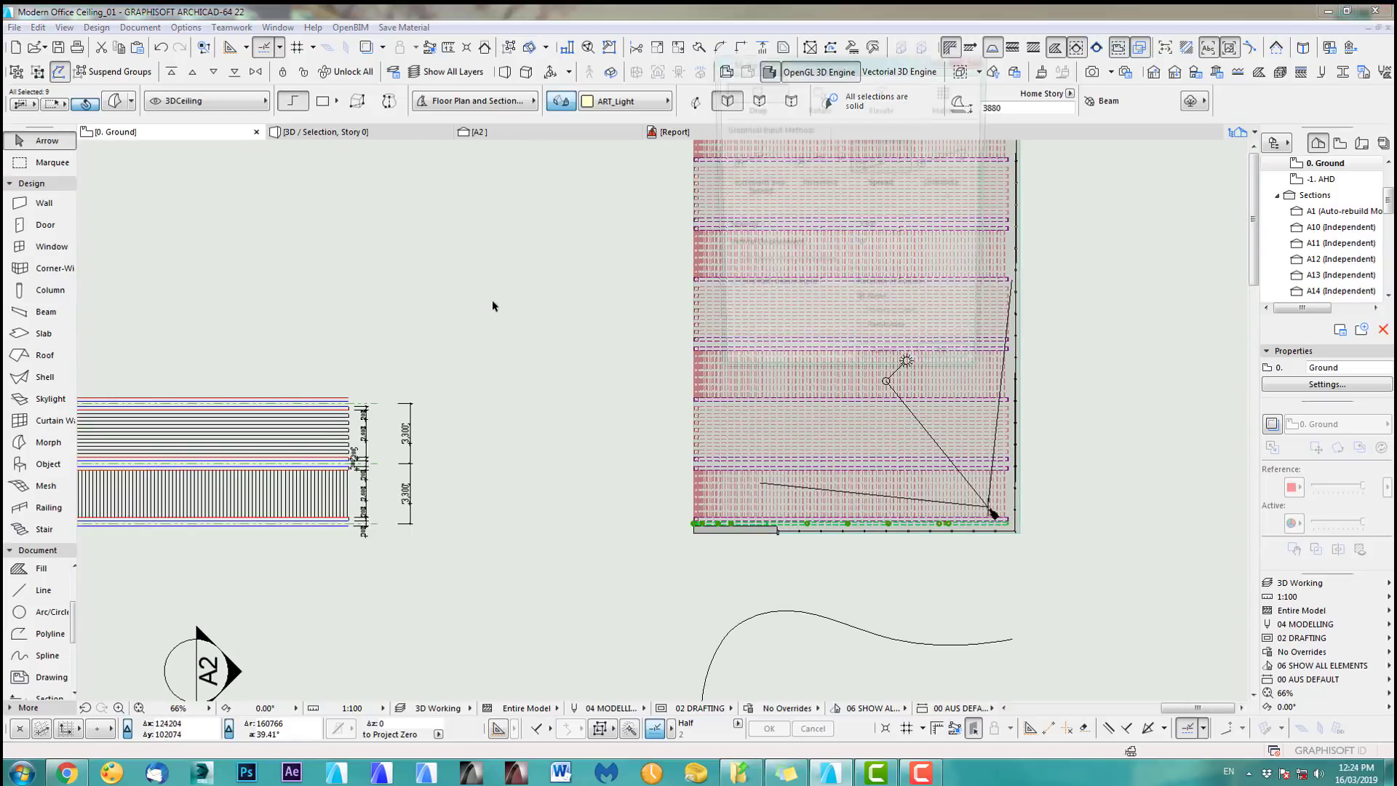
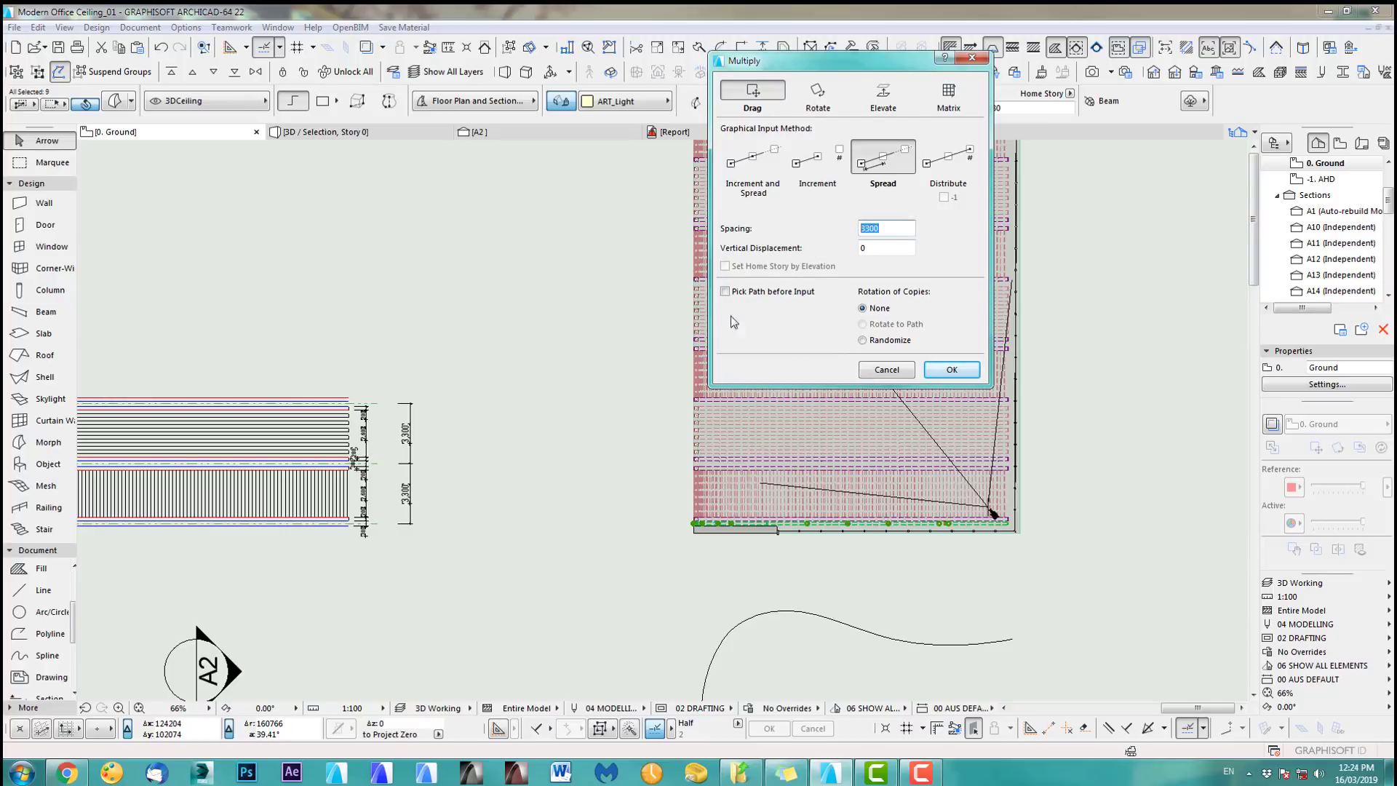
{"action": "left_click", "coordinate": [951, 369]}
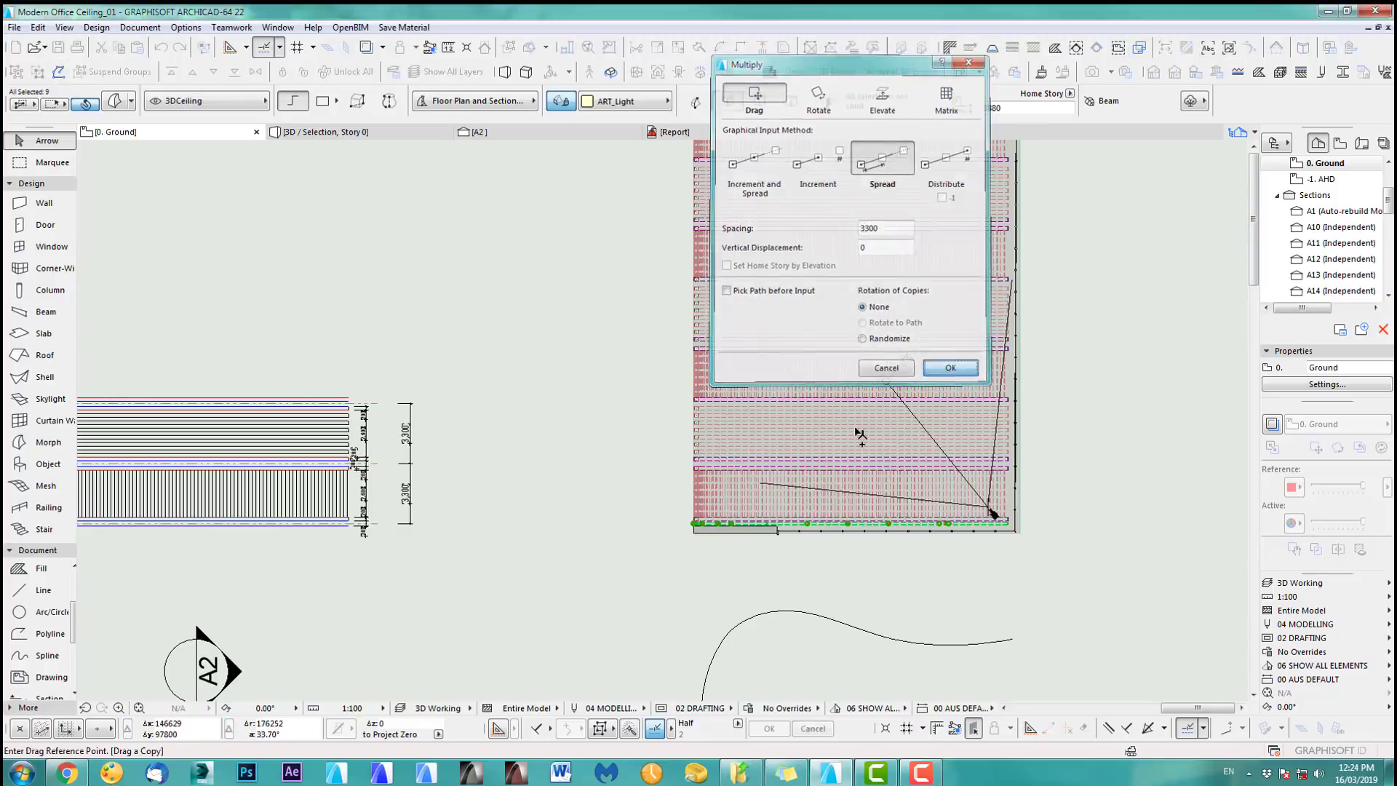
{"action": "left_click", "coordinate": [674, 532]}
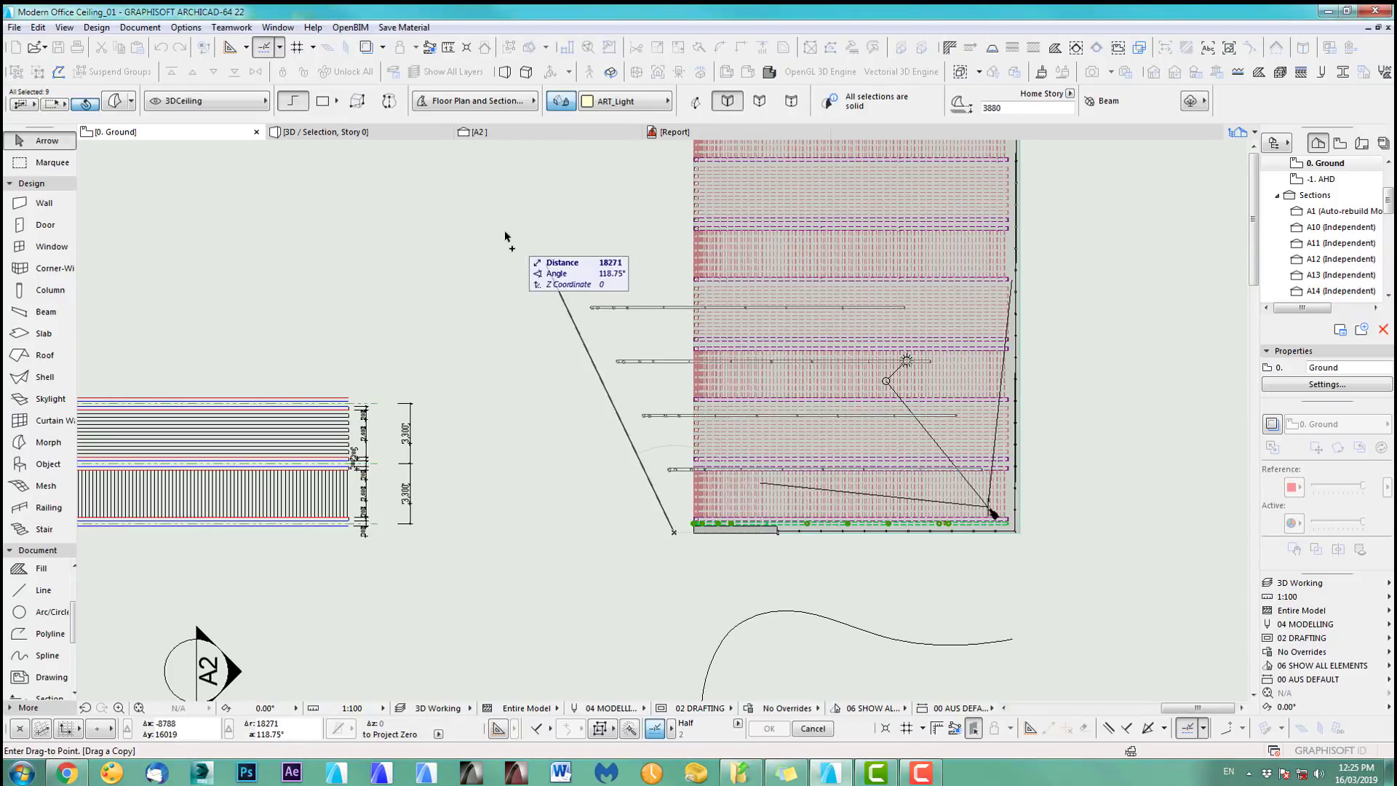
{"action": "middle_click_drag", "start_coordinate": [664, 177], "coordinate": [698, 517]}
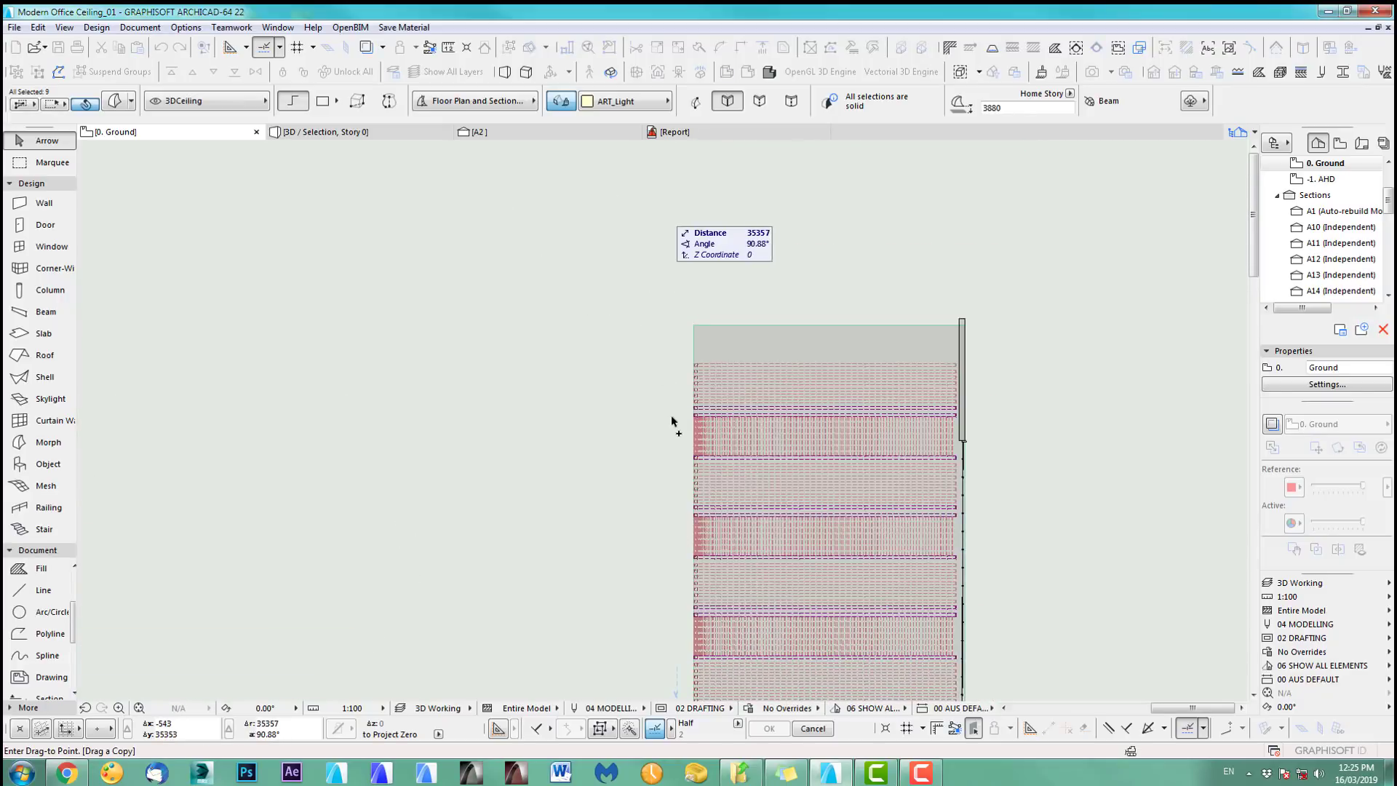
{"action": "left_click", "coordinate": [683, 338]}
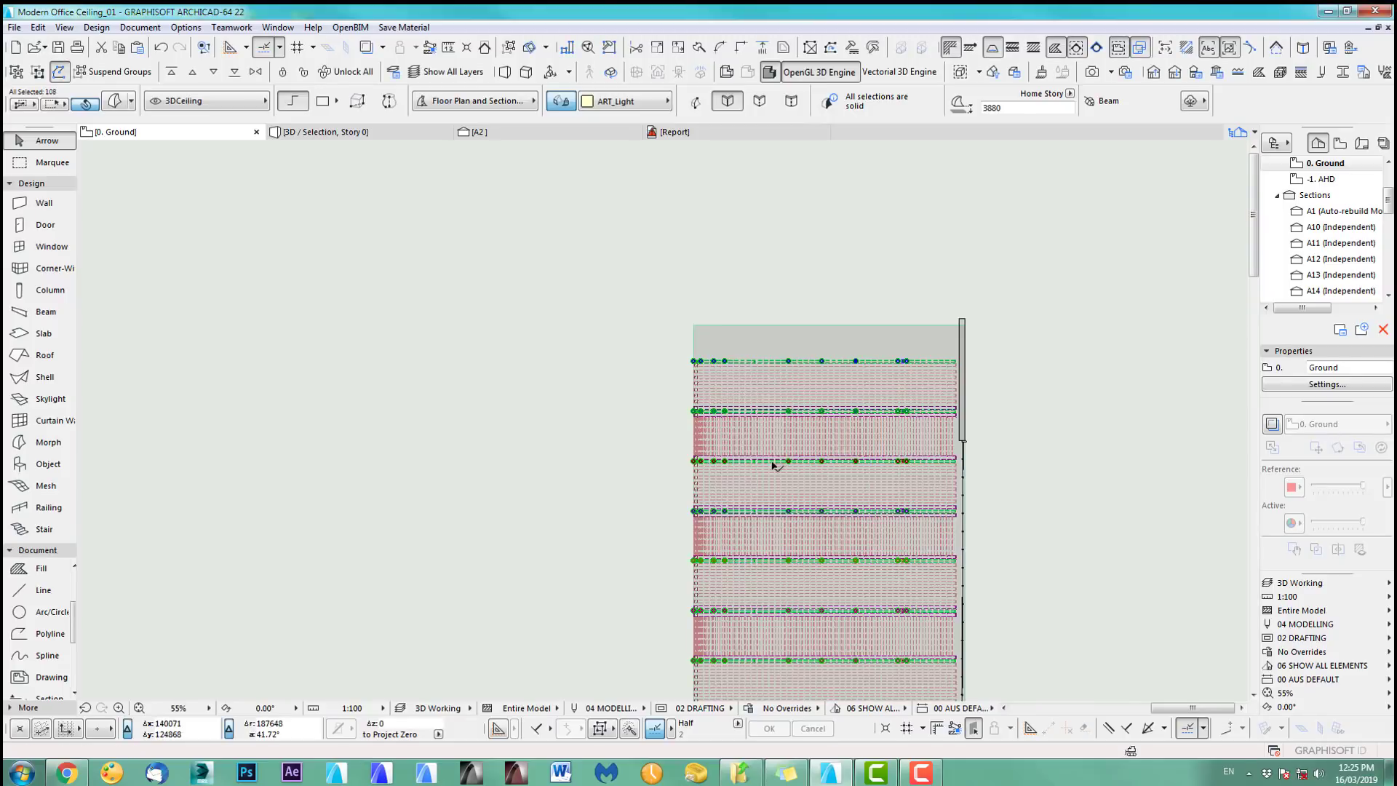
- Add the original tube beside the end wall to the selection of copied tubes
{"action": "middle_click_drag", "start_coordinate": [825, 680], "coordinate": [811, 365]}
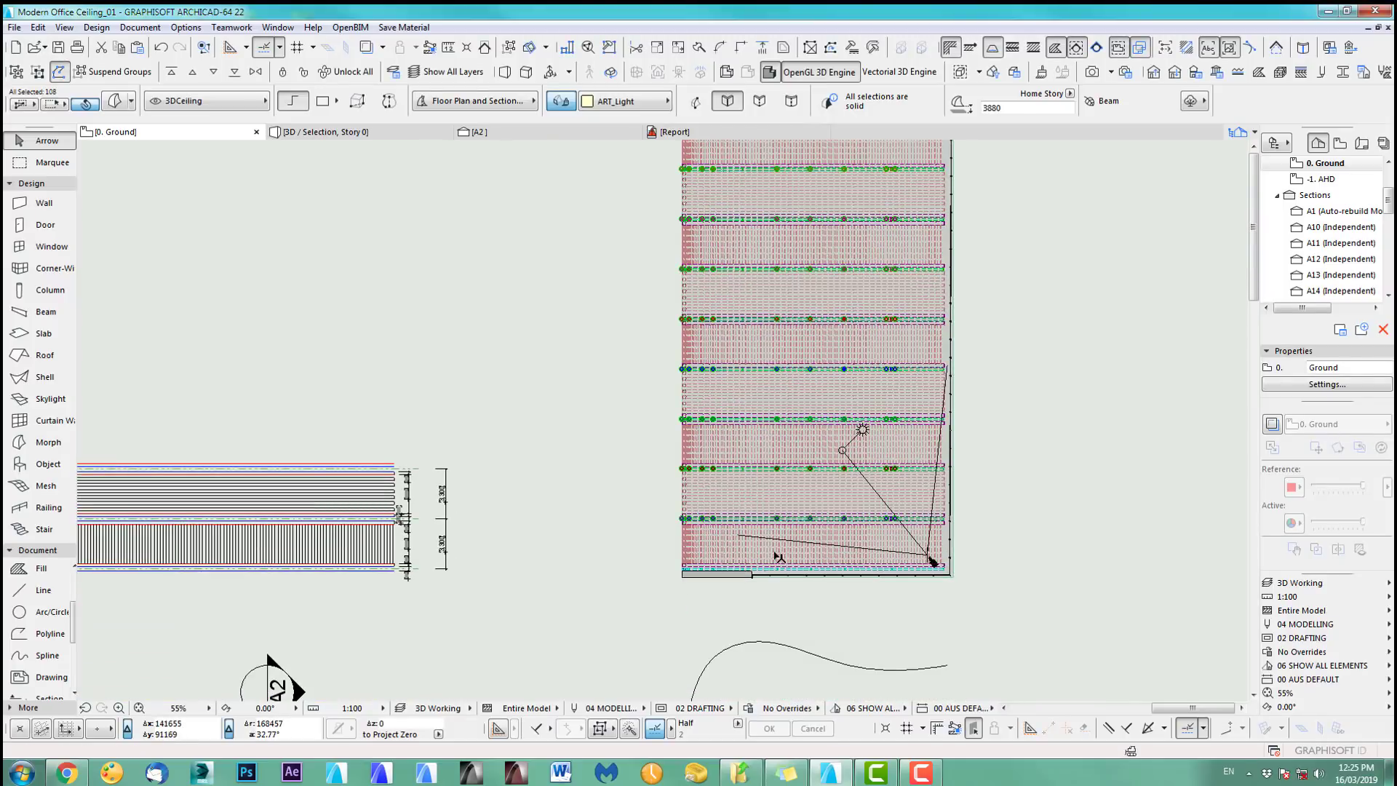
{"action": "scroll", "coordinate": [710, 602], "scroll_direction": "up", "scroll_amount": 5}
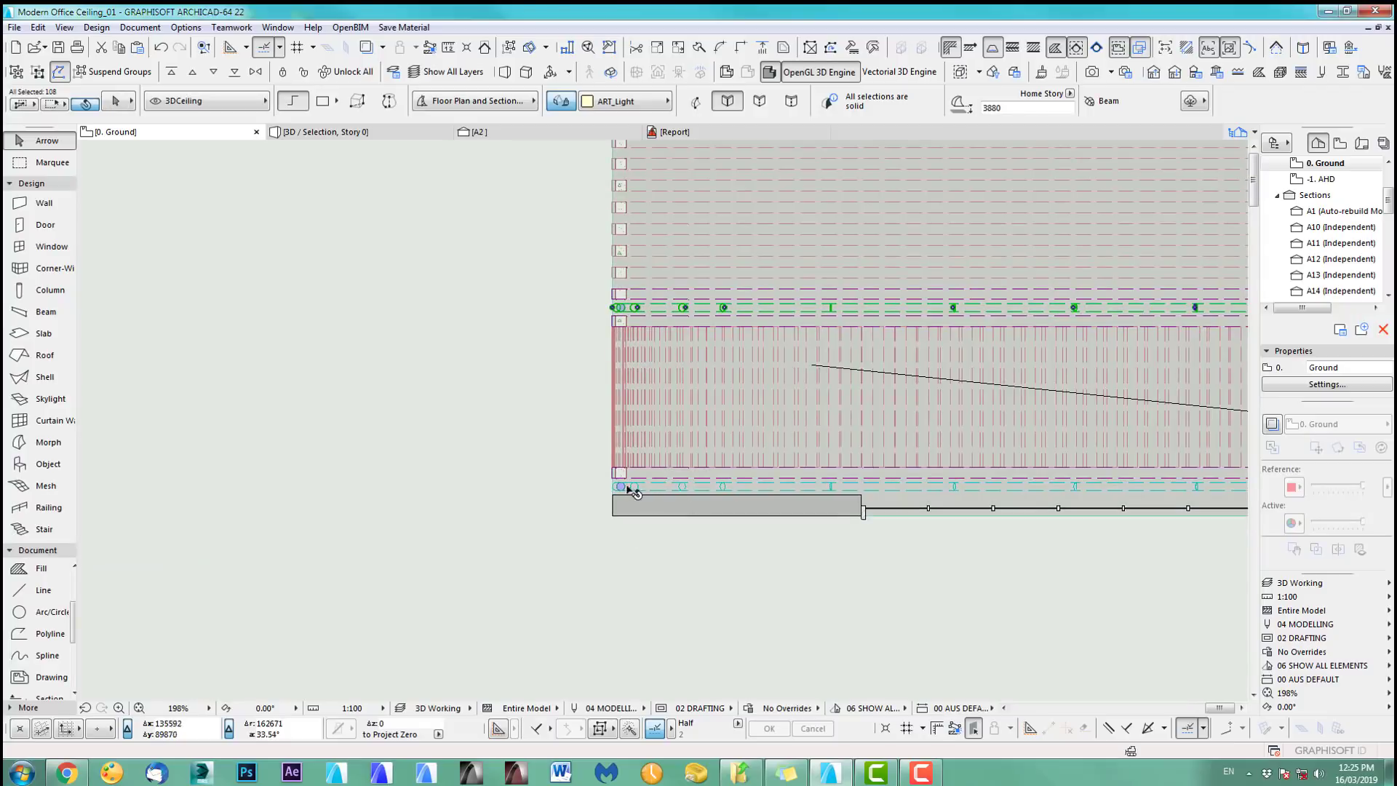
{"action": "left_click", "coordinate": [622, 488], "text": "shift"}
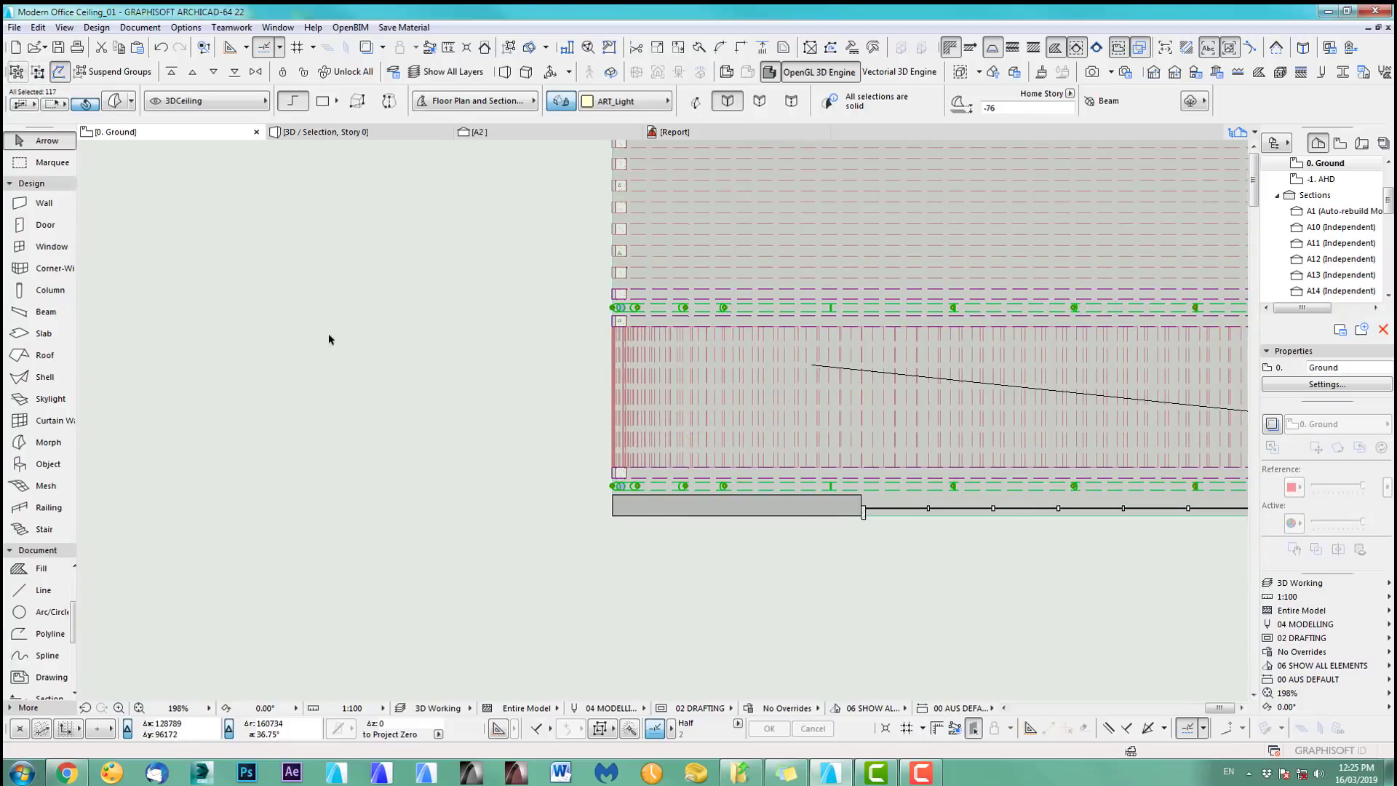
{"action": "left_click", "coordinate": [477, 431]}
- Open the Camera 1 view and examine how the tubes follow the curved ceiling from inside and outside
{"action": "scroll", "coordinate": [477, 431], "scroll_direction": "down", "scroll_amount": 4}
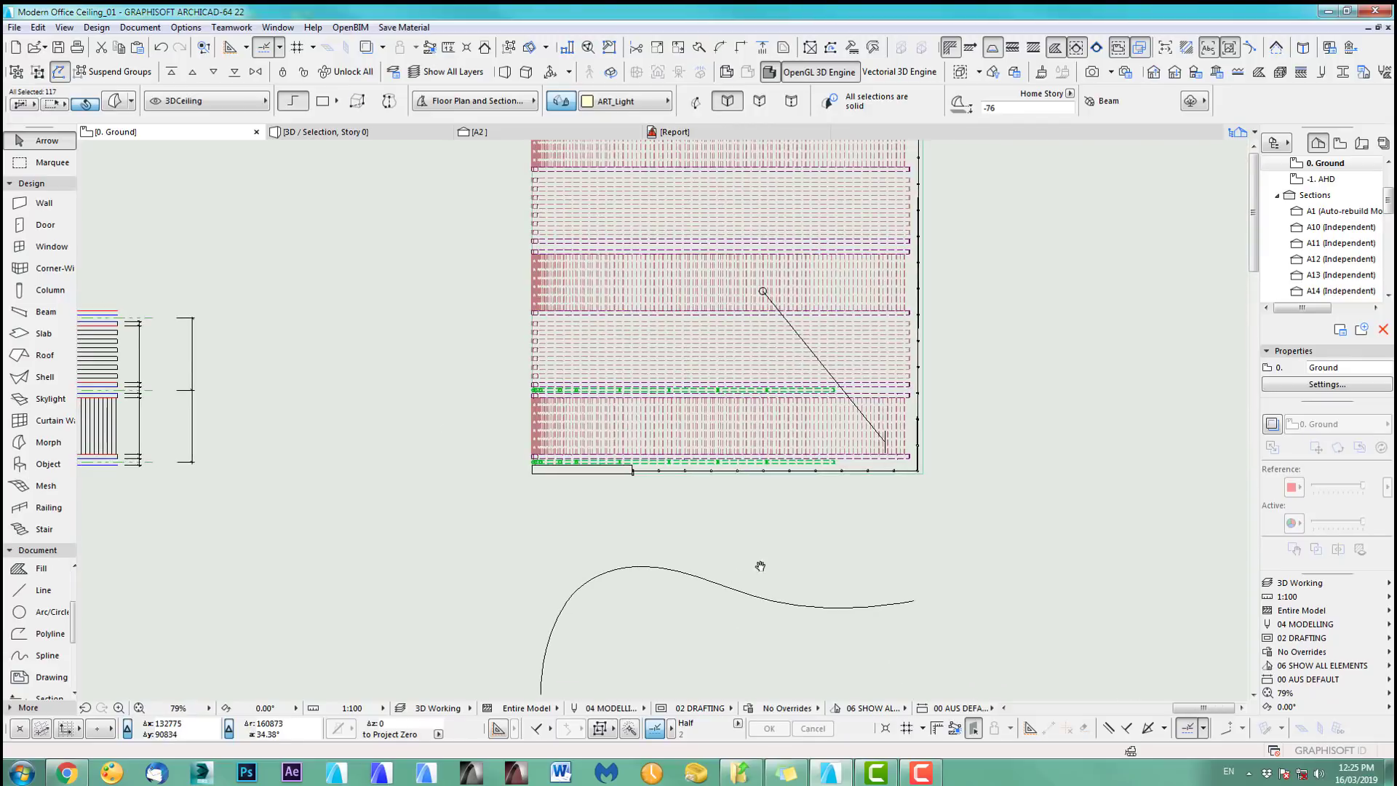
{"action": "left_click", "coordinate": [887, 445]}
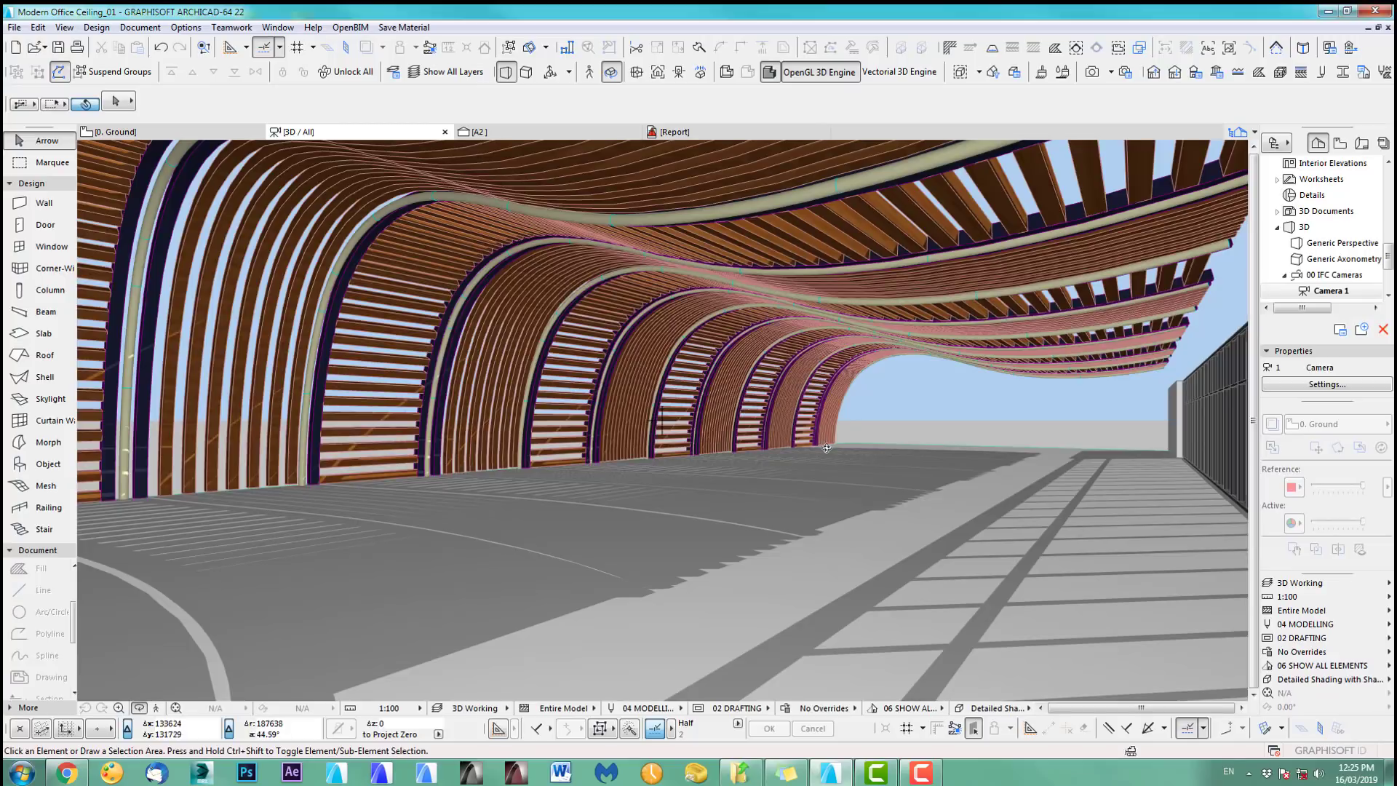
{"action": "scroll", "coordinate": [773, 447], "scroll_direction": "down", "scroll_amount": 5}
{"action": "middle_click_drag", "start_coordinate": [773, 448], "coordinate": [797, 391], "text": "shift"}
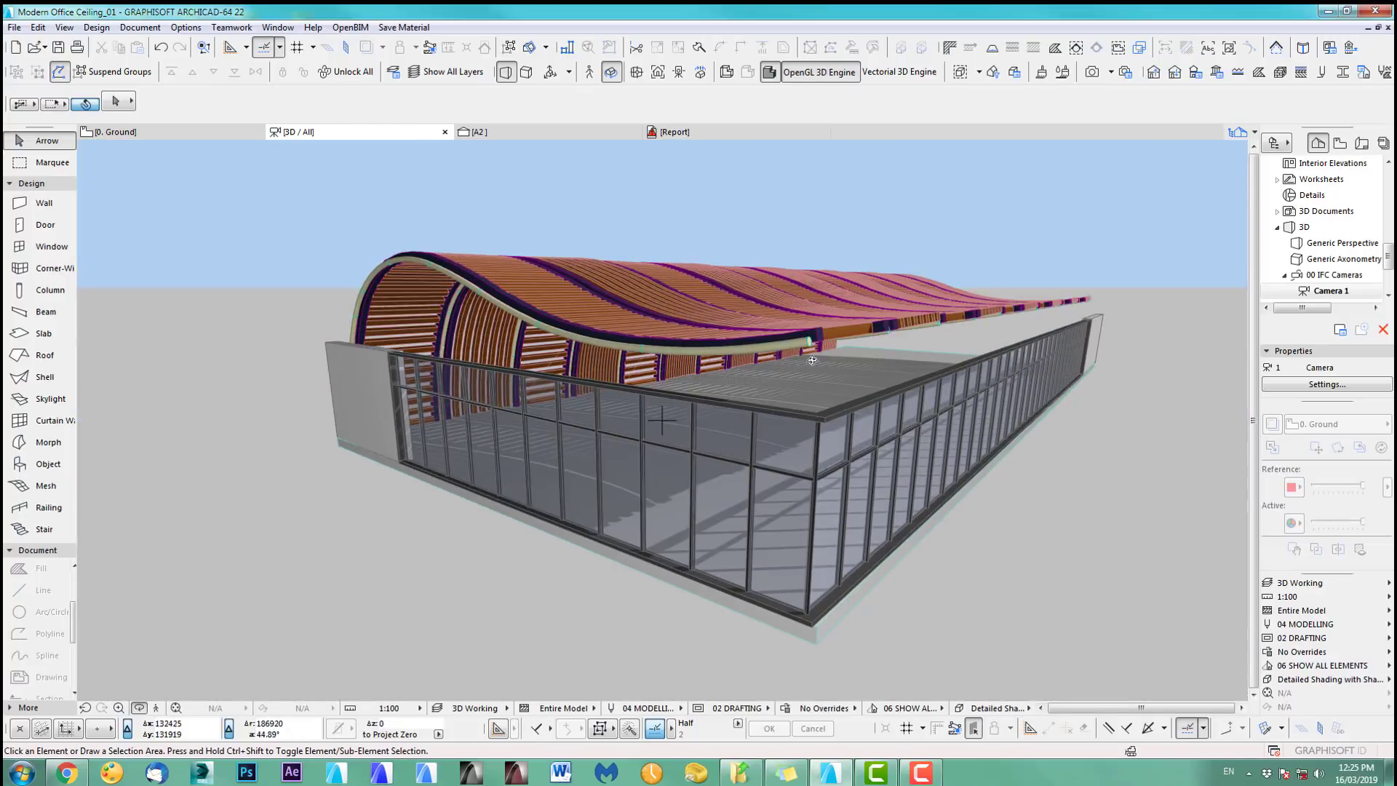
- Raise all the tubes by 76 so their bases sit level with the top of the floor slab at the building corner
{"action": "mouse_move", "coordinate": [653, 350]}
{"action": "middle_mouse_down", "text": "shift"}
{"action": "mouse_move", "coordinate": [819, 409]}
{"action": "mouse_move", "coordinate": [752, 563]}
{"action": "middle_mouse_up", "text": "shift"}
{"action": "scroll", "coordinate": [751, 564], "scroll_direction": "up", "scroll_amount": 5}
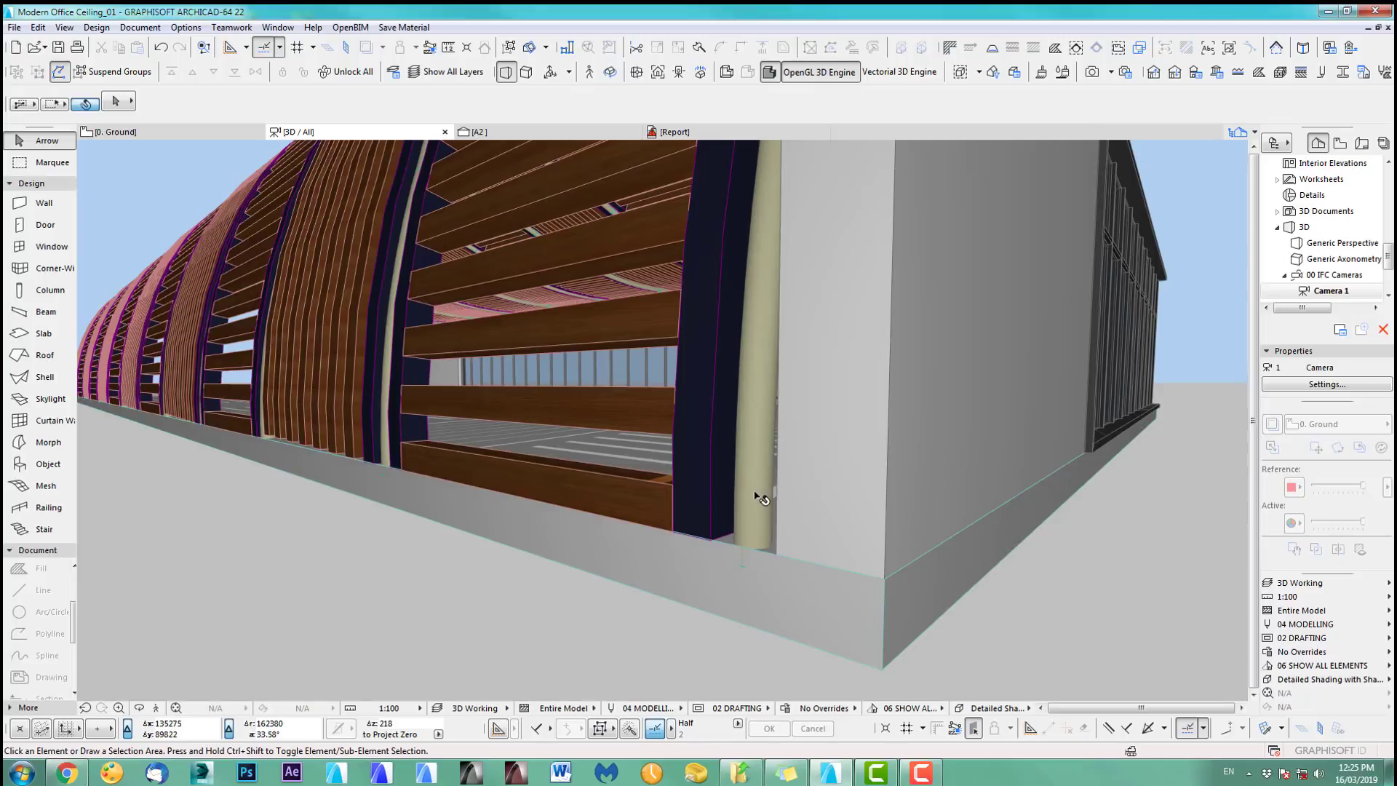
{"action": "key", "text": "ctrl+a"}
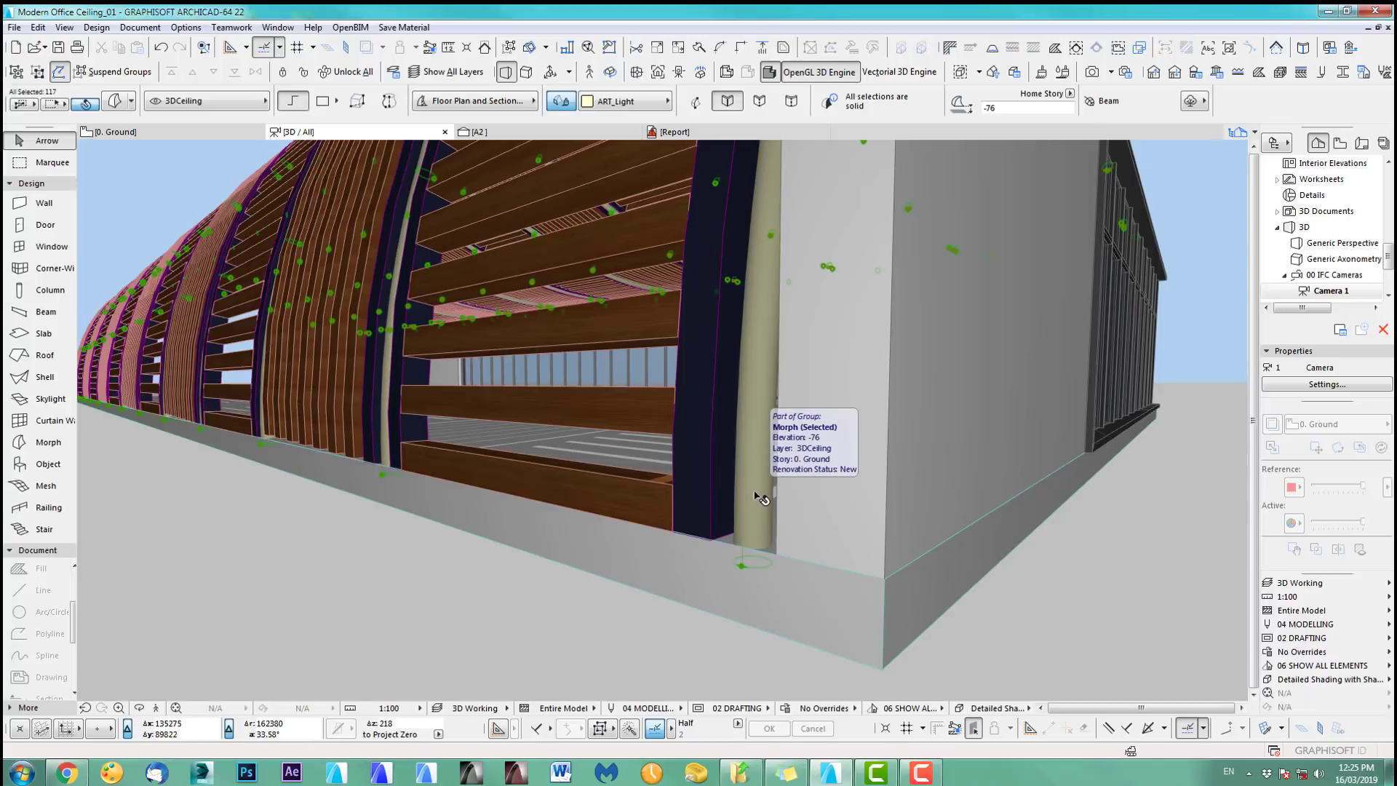
{"action": "left_click", "coordinate": [741, 567]}
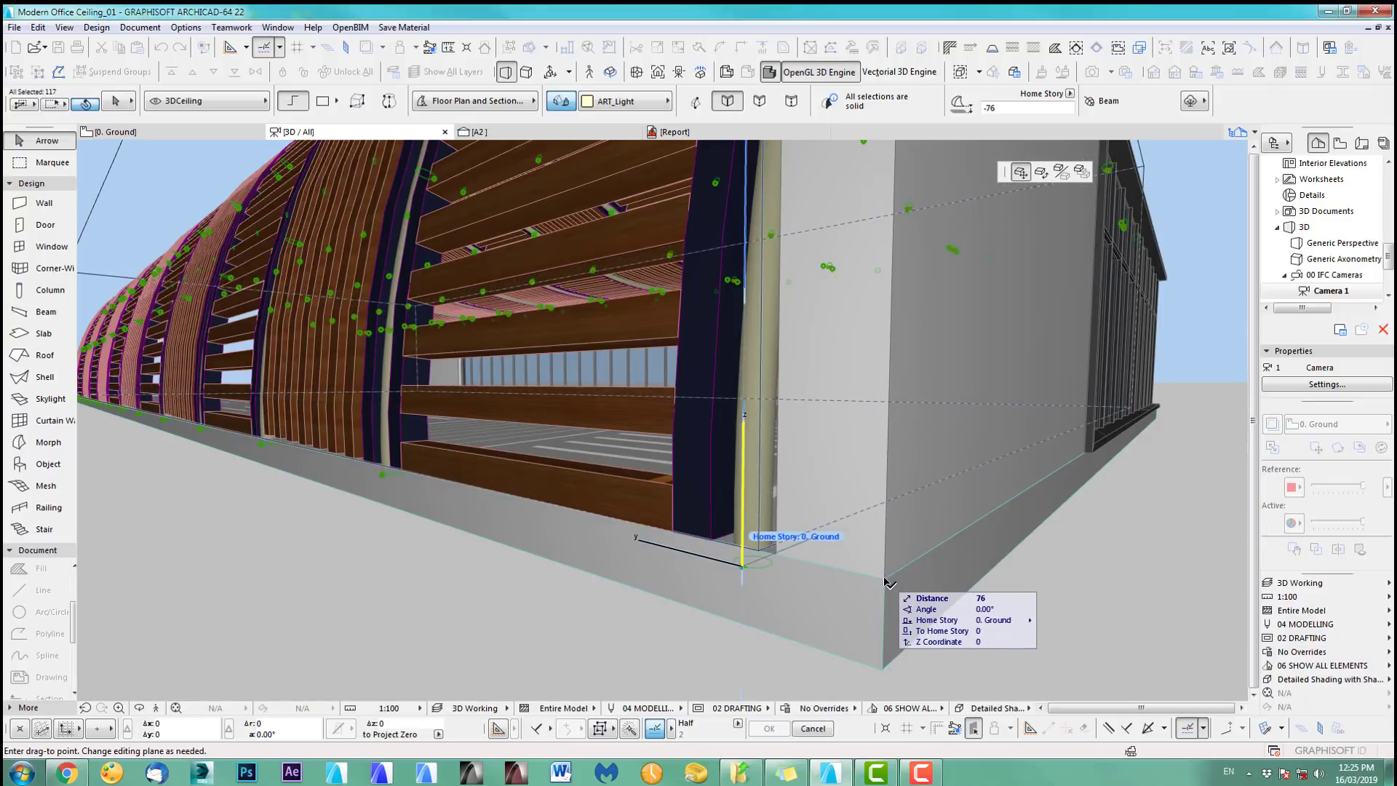
{"action": "left_click", "coordinate": [968, 595]}
{"action": "scroll", "coordinate": [753, 514], "scroll_direction": "down", "scroll_amount": 5}
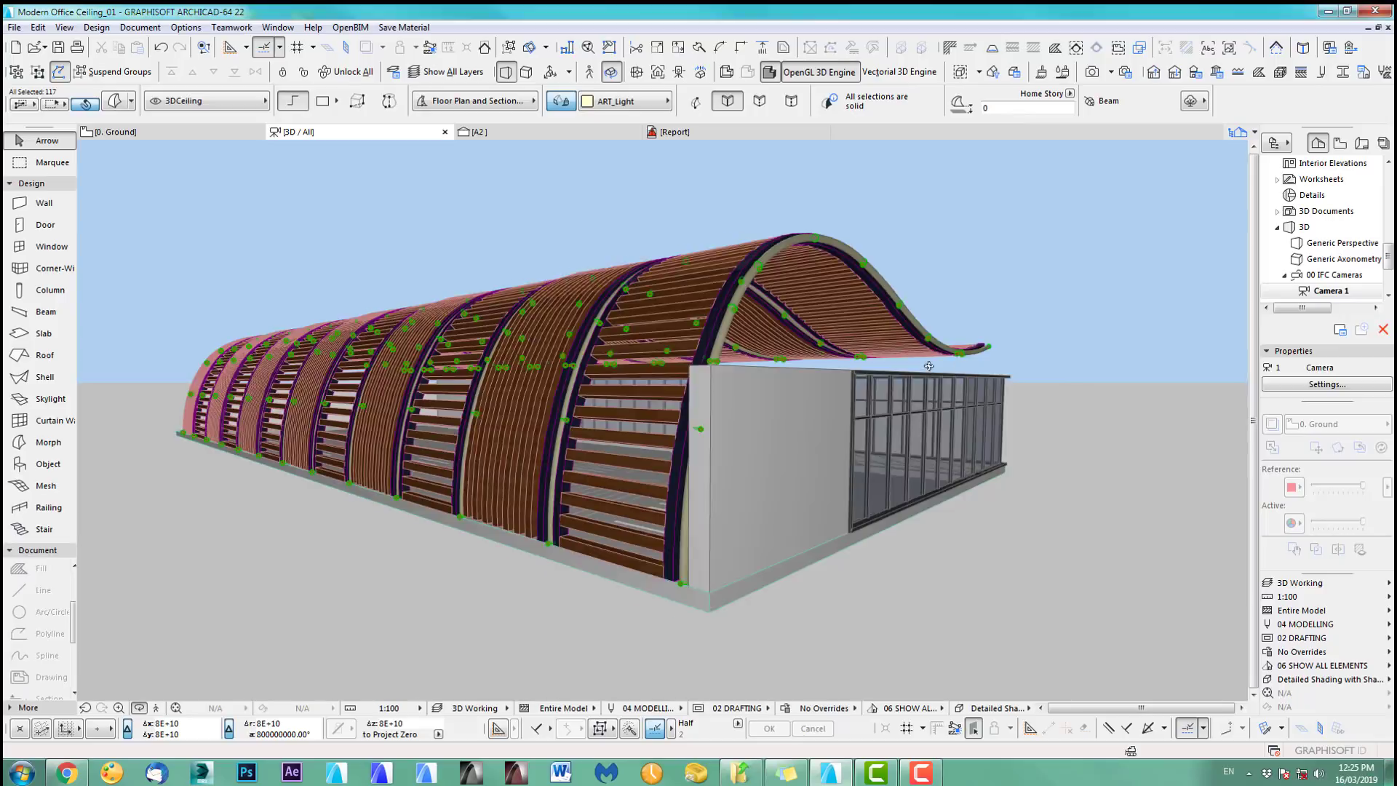
- Select the camera on the plan, check the raised tubes from its interior view, and return to the plan
{"action": "middle_click_drag", "start_coordinate": [824, 397], "coordinate": [596, 382], "text": "shift"}
{"action": "key", "text": "F2"}
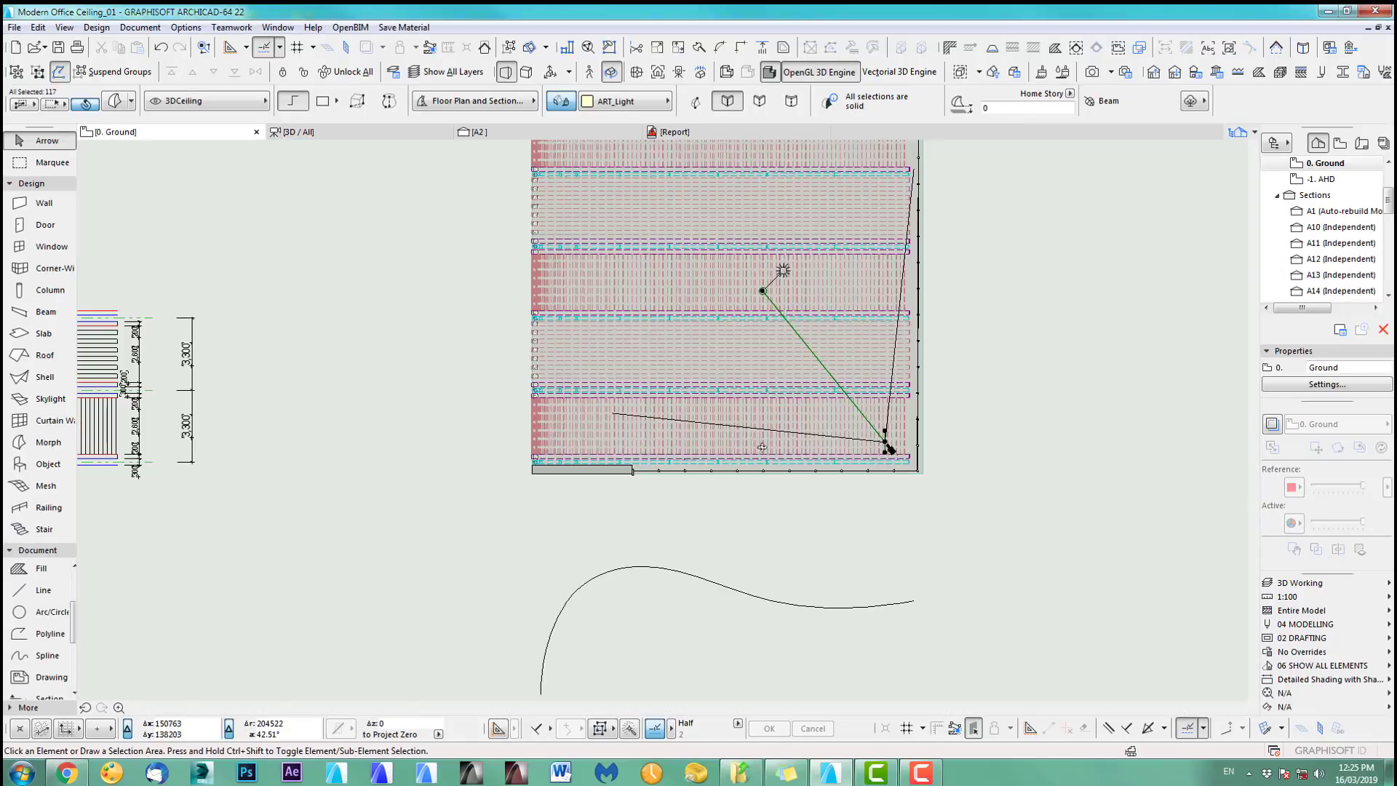
{"action": "left_click", "coordinate": [888, 444]}
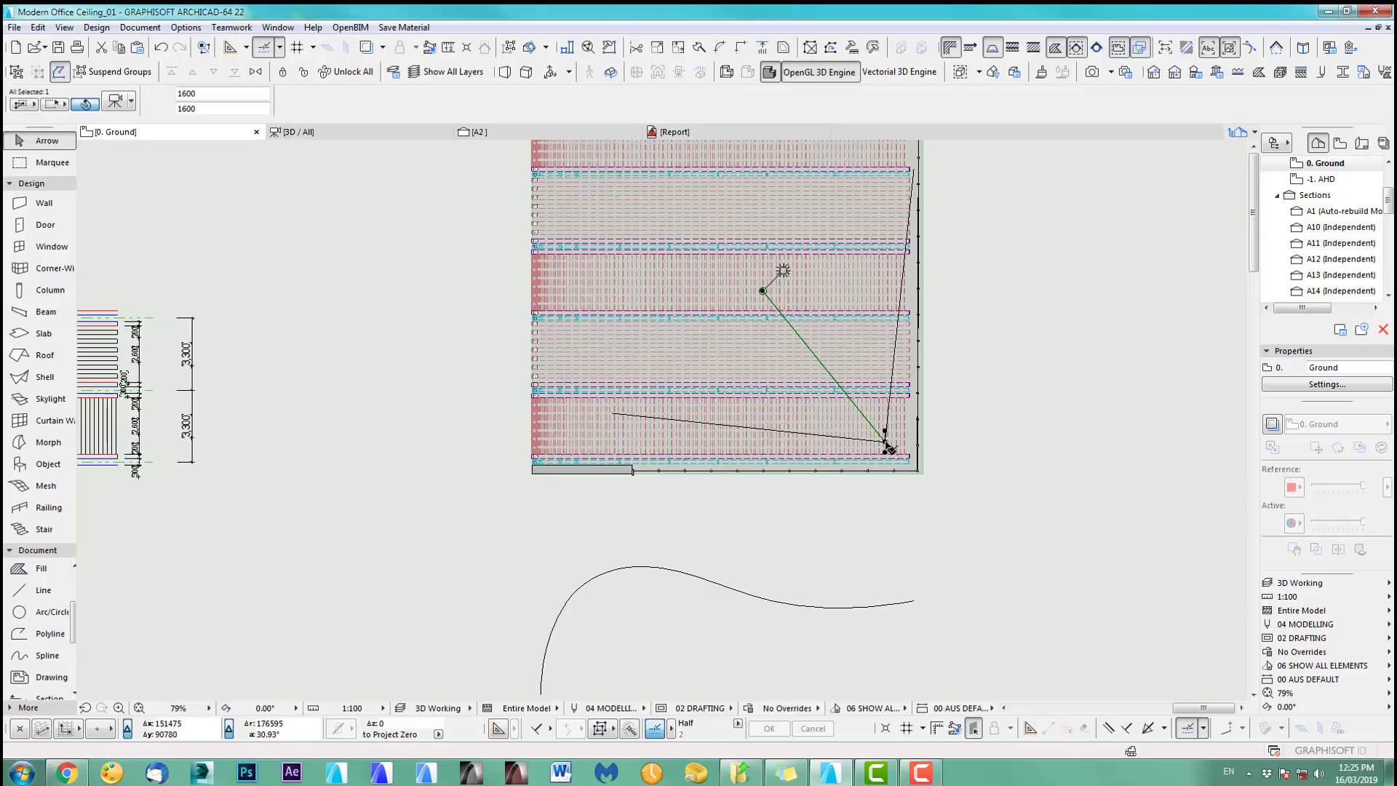
{"action": "key", "text": "F3"}
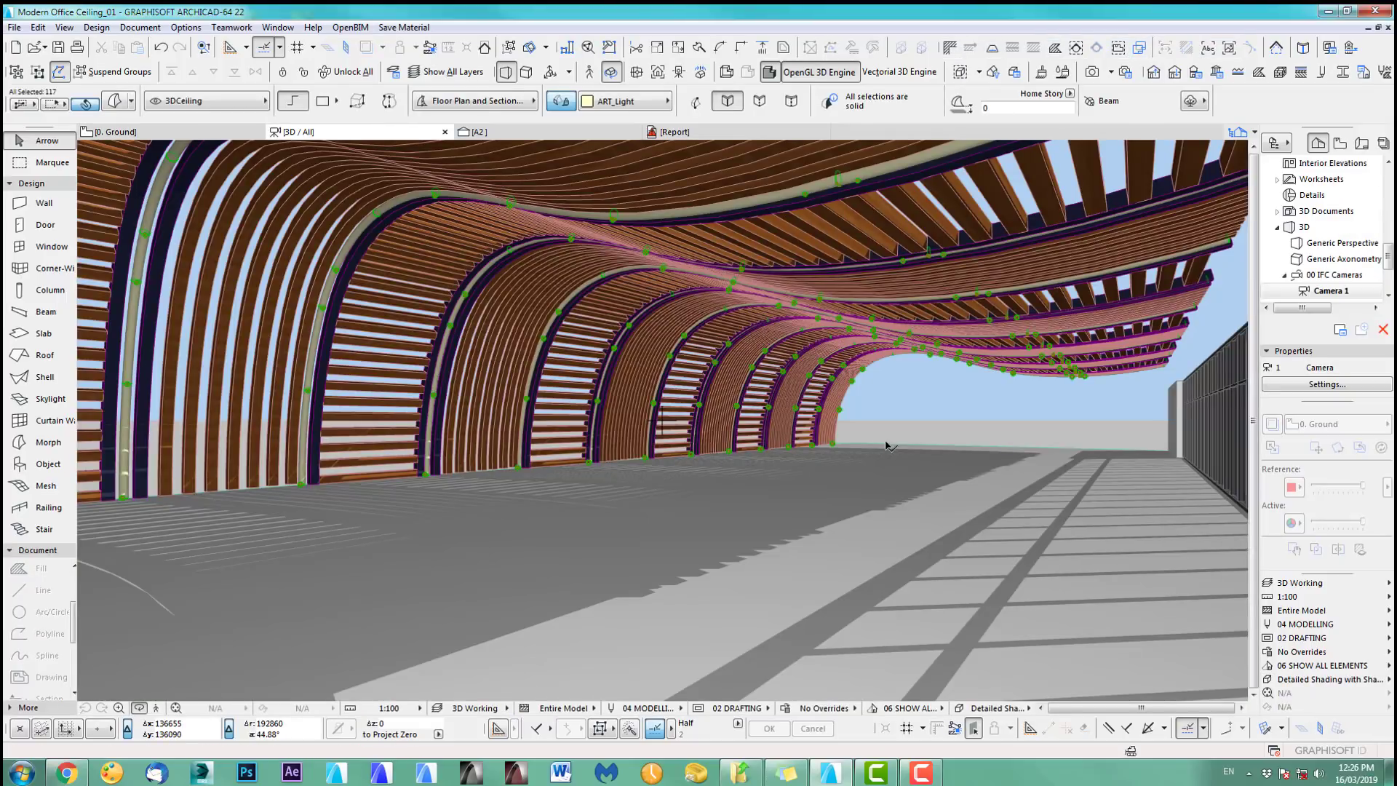
{"action": "key", "text": "F2"}
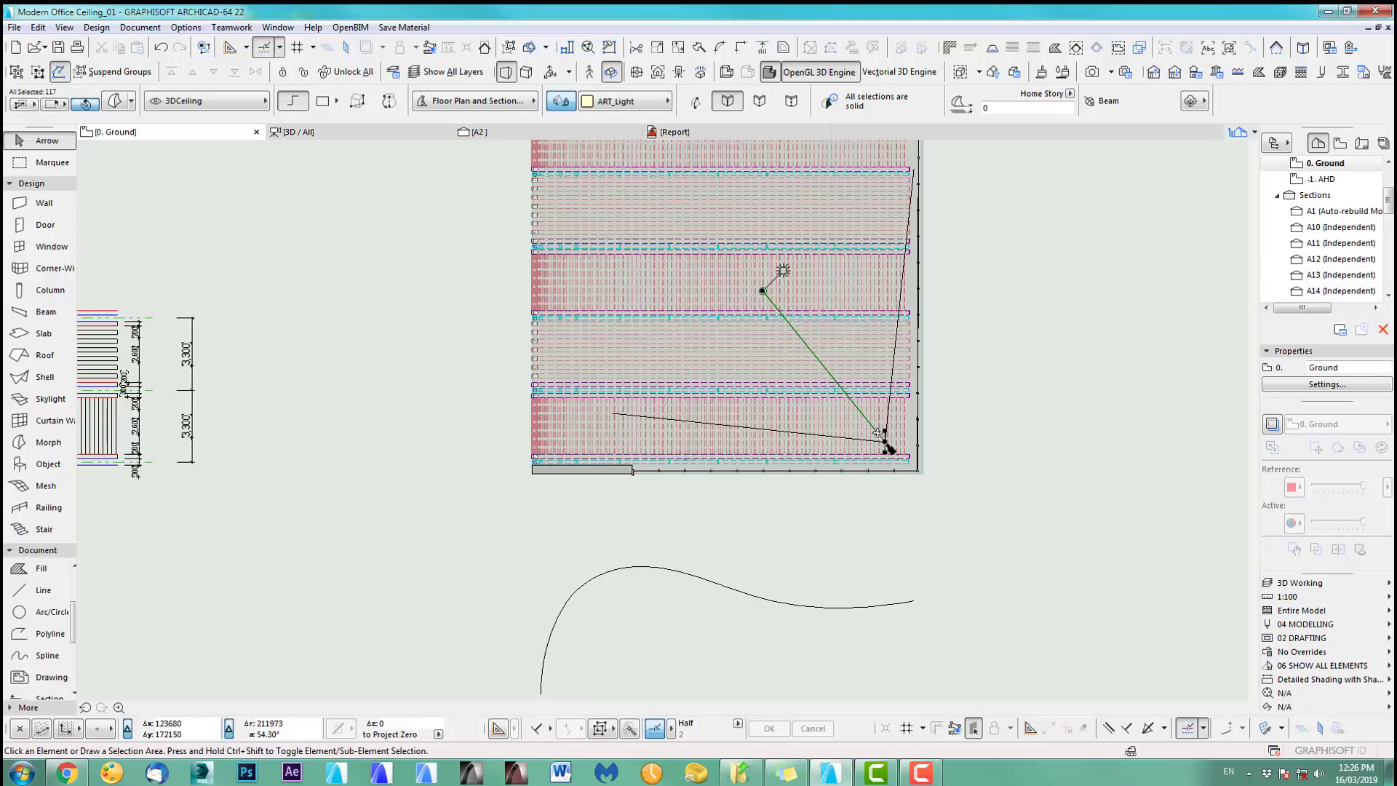
- Copy the curved shell rib beside the end wall into the free space between the building and the profile spline on the plan
{"action": "scroll", "coordinate": [841, 536], "scroll_direction": "down", "scroll_amount": 5}
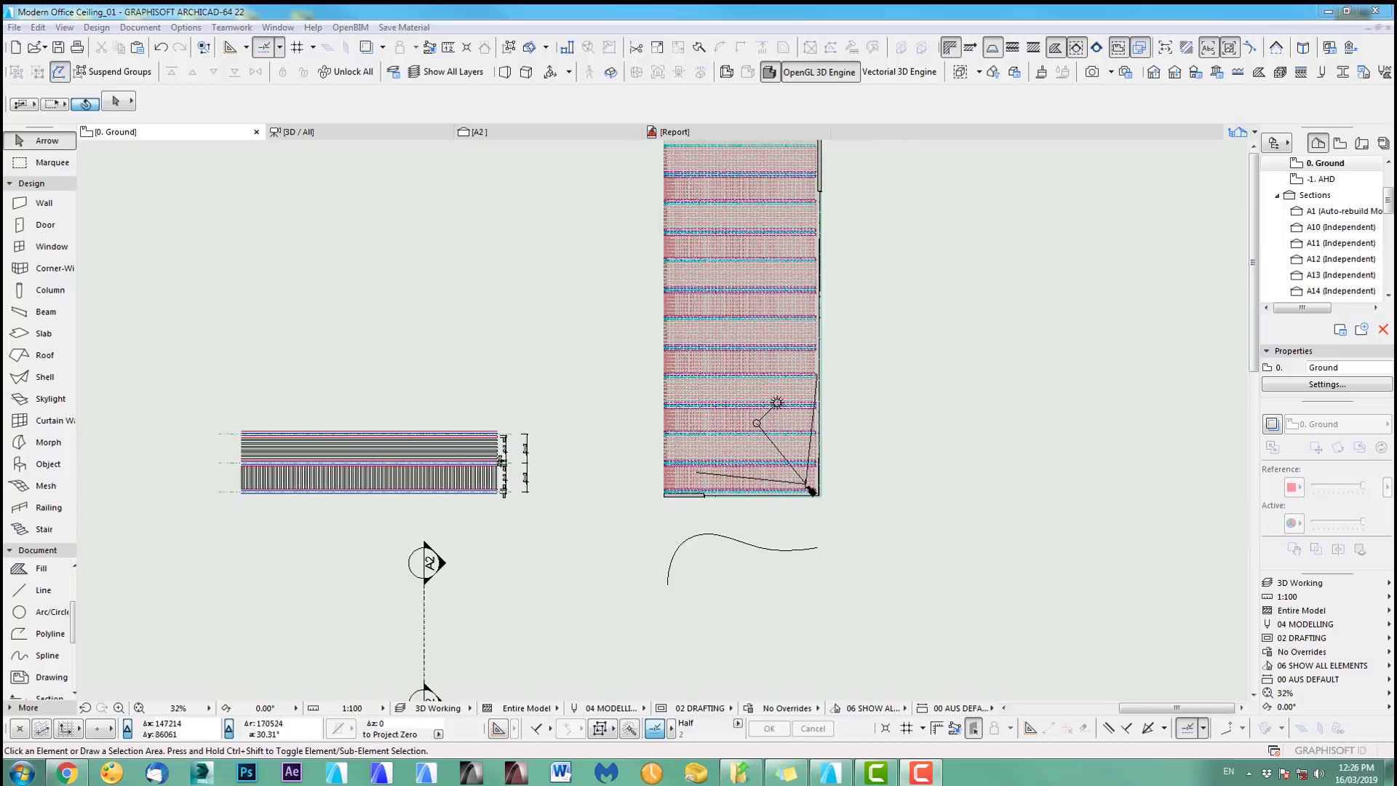
{"action": "scroll", "coordinate": [661, 554], "scroll_direction": "up", "scroll_amount": 6}
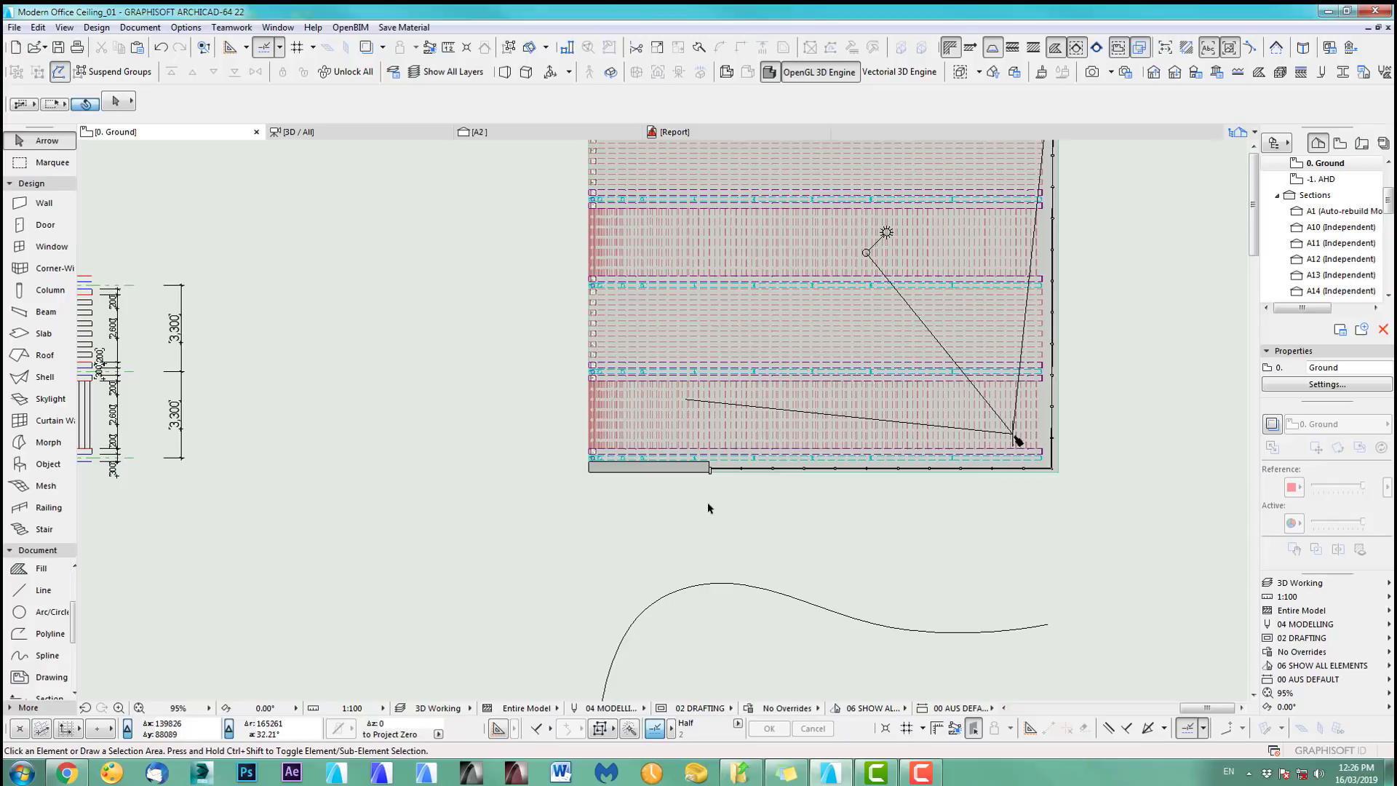
{"action": "scroll", "coordinate": [620, 502], "scroll_direction": "up", "scroll_amount": 6}
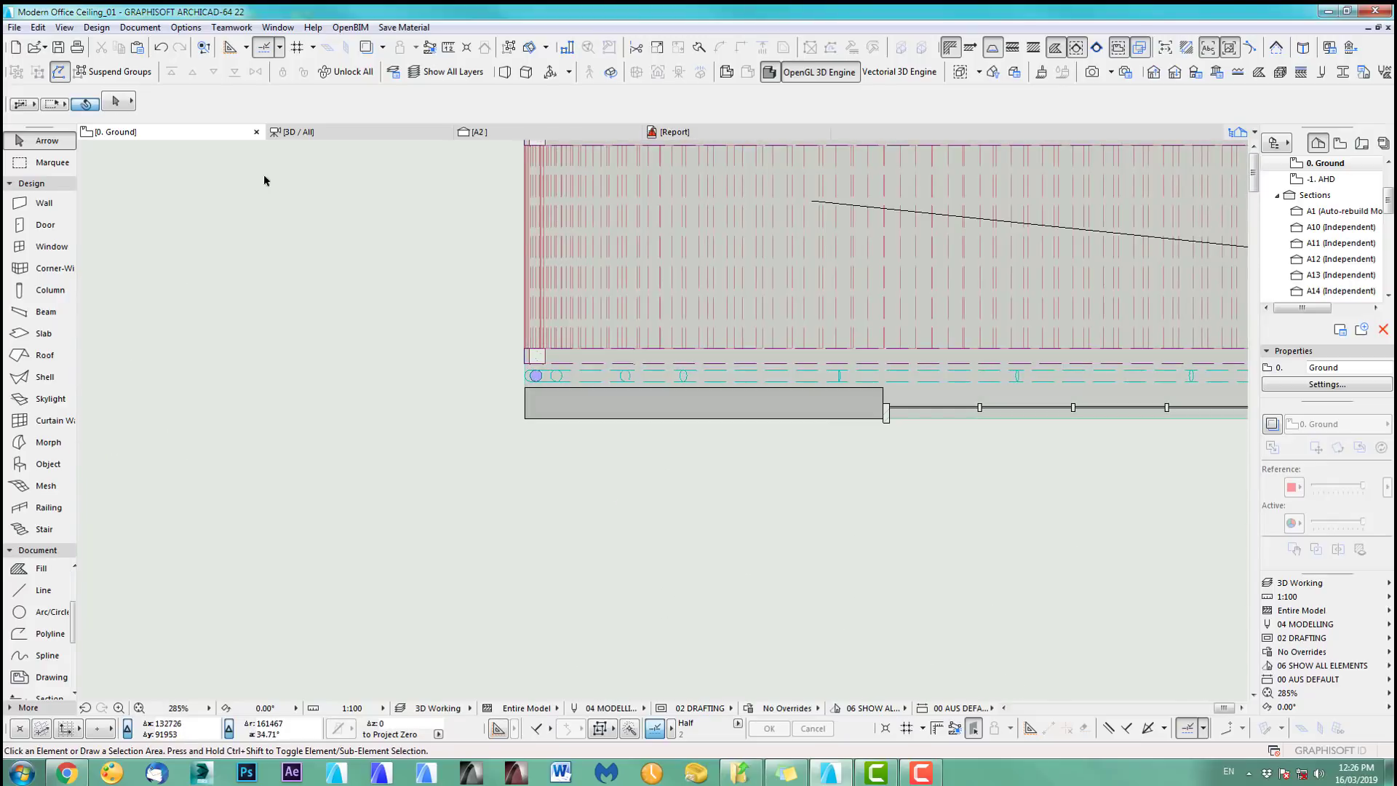
{"action": "left_click", "coordinate": [538, 358]}
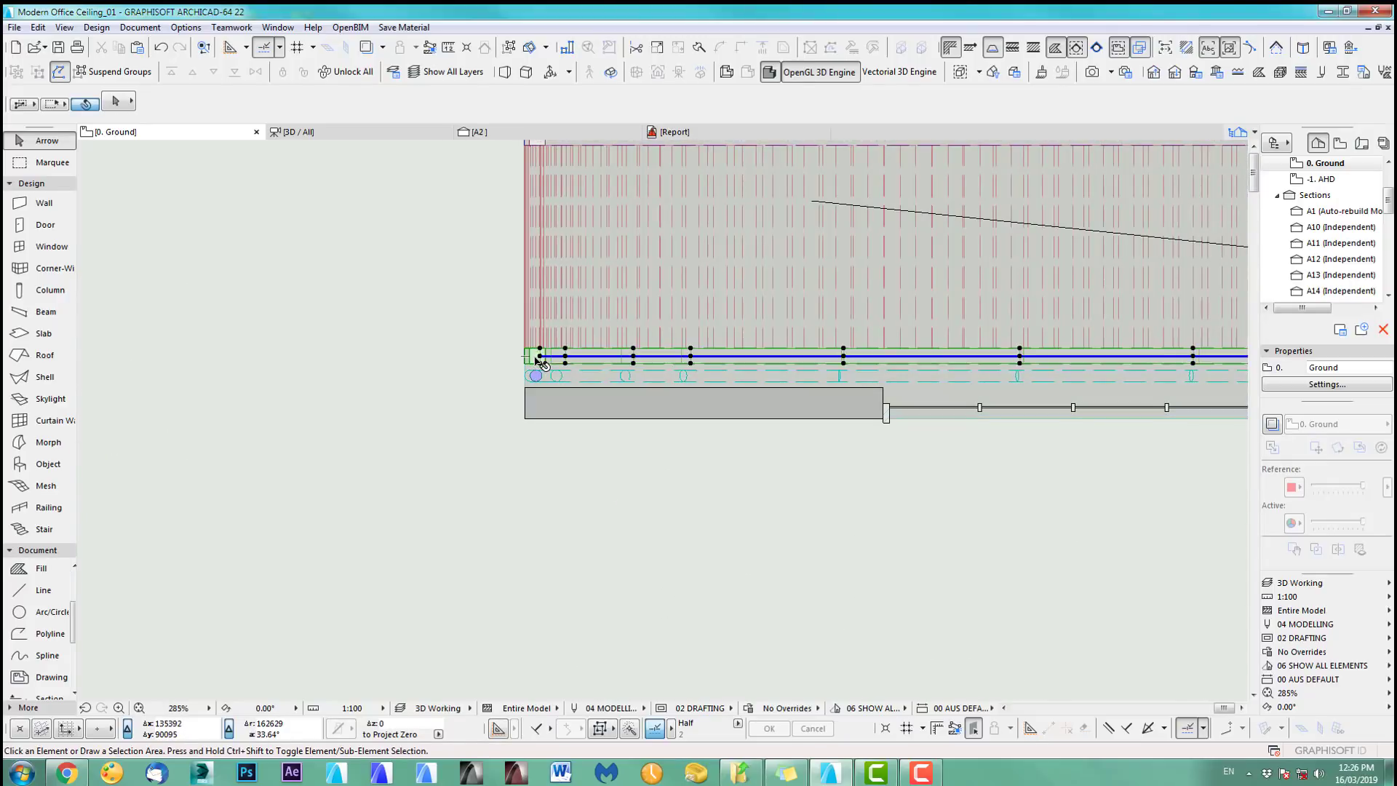
{"action": "scroll", "coordinate": [632, 482], "scroll_direction": "down", "scroll_amount": 8}
{"action": "middle_click_drag", "start_coordinate": [643, 446], "coordinate": [664, 441]}
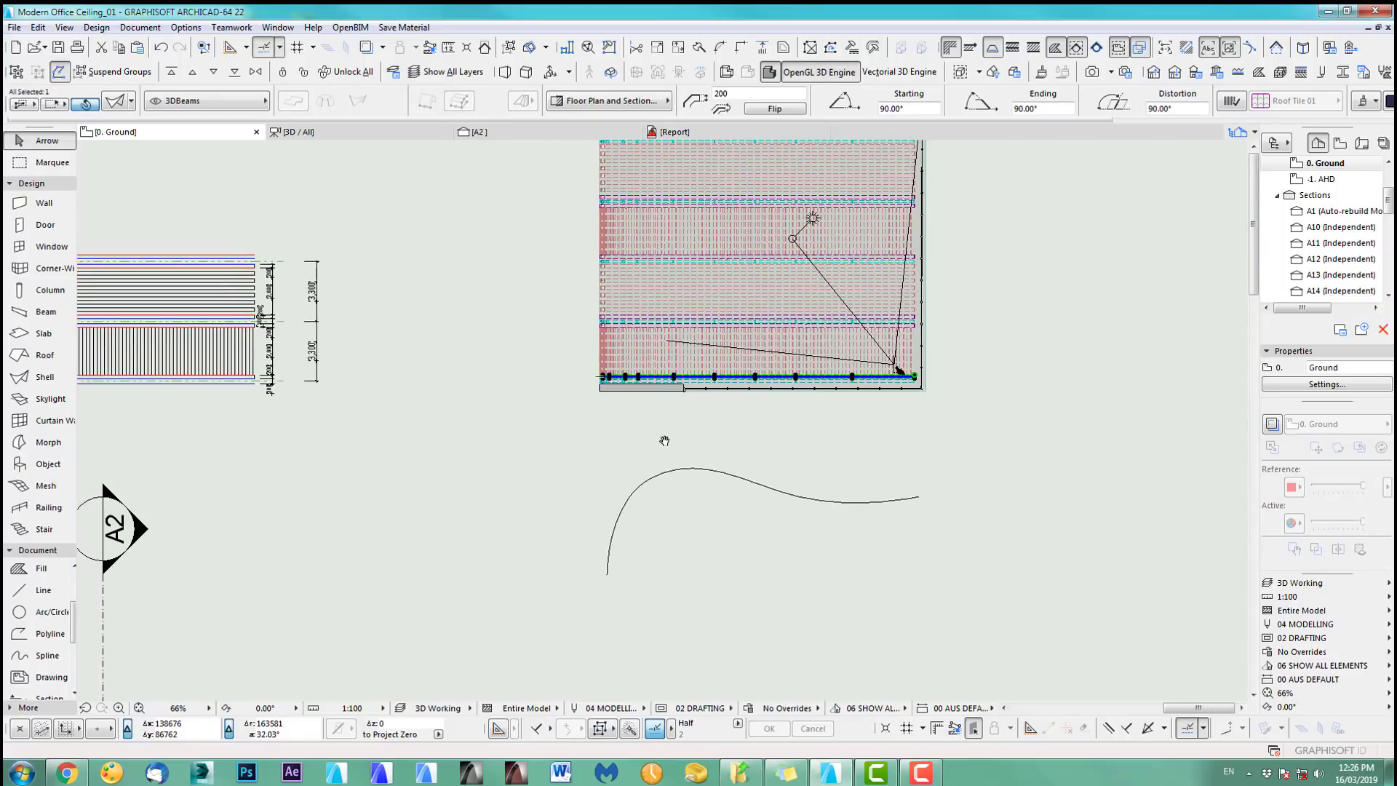
{"action": "key", "text": "ctrl+shift+d"}
{"action": "left_click", "coordinate": [673, 377]}
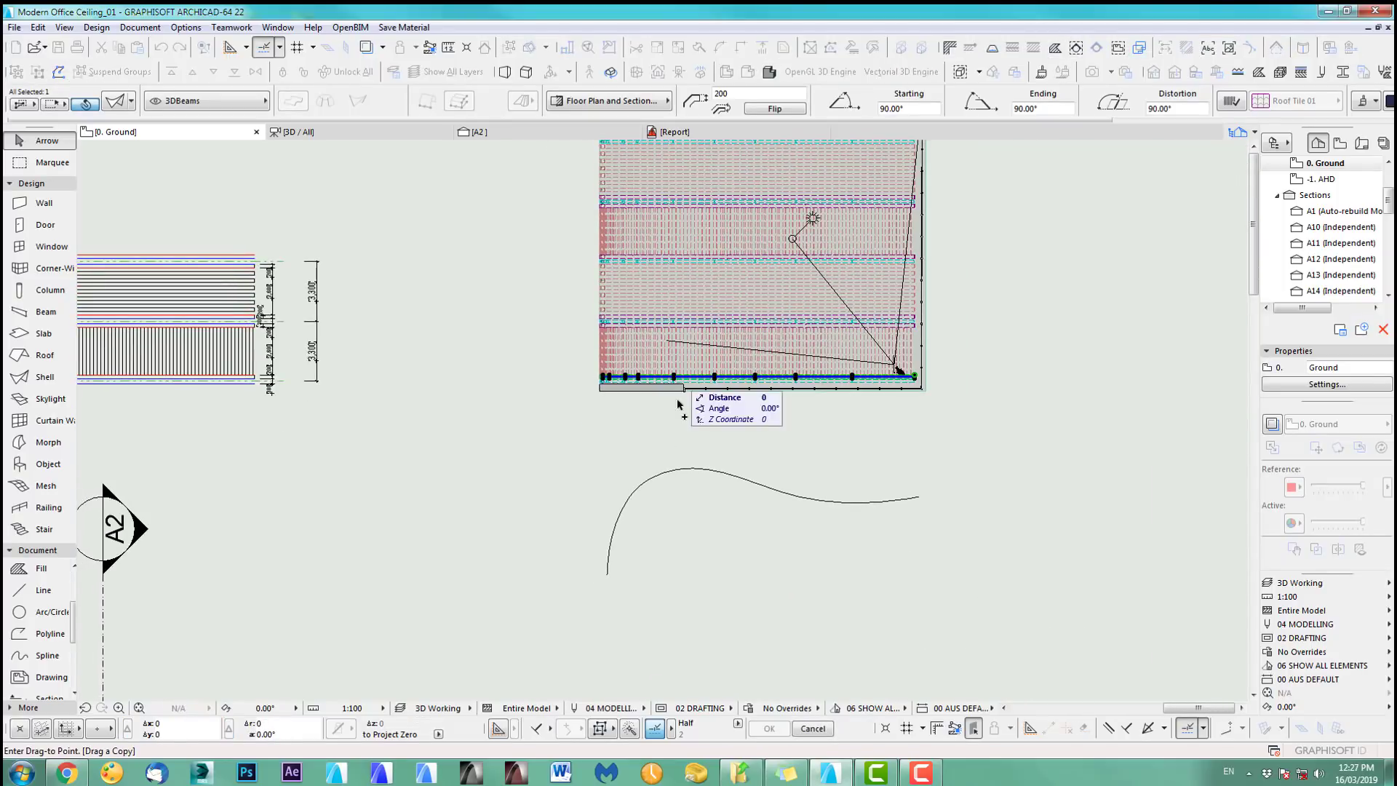
{"action": "left_click", "coordinate": [677, 436]}
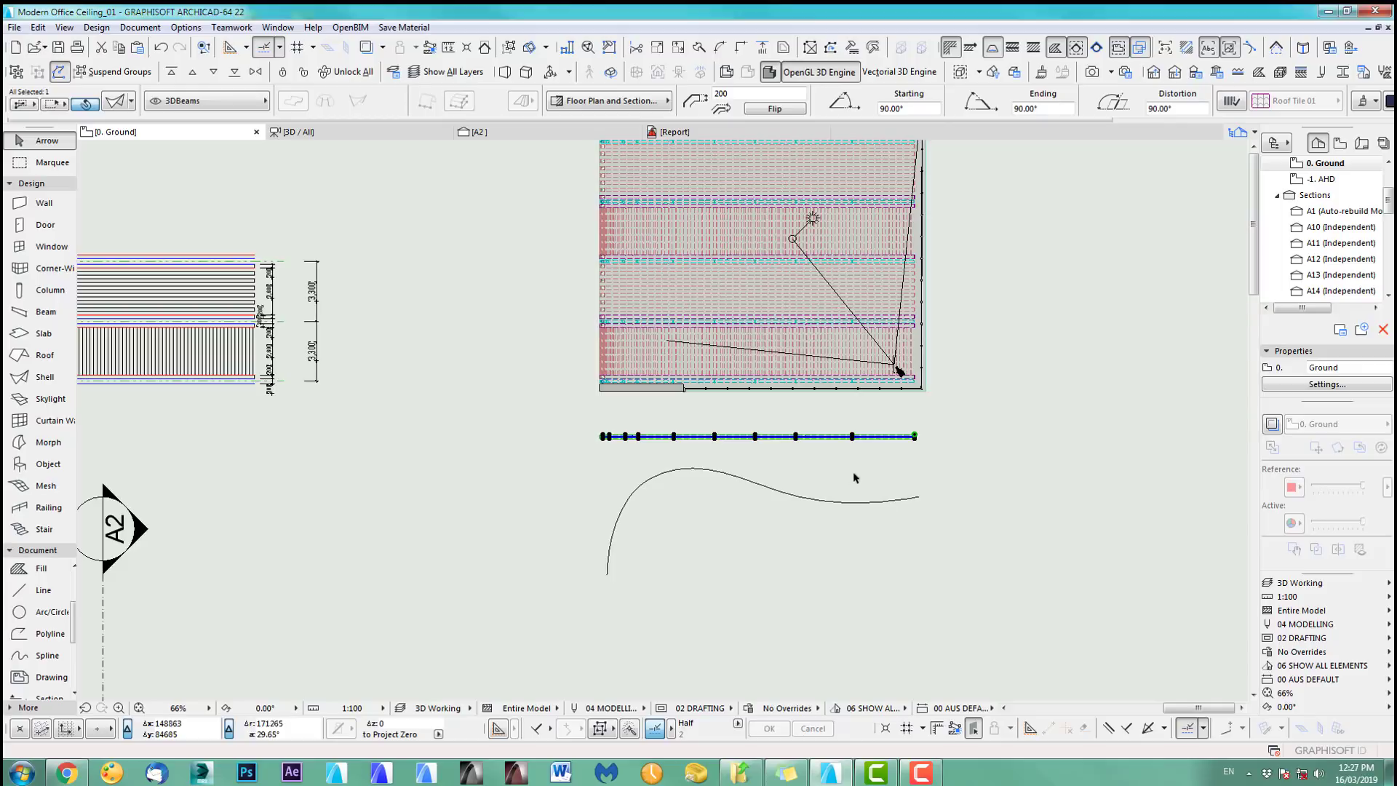
- Open section A1 from its marker below the plan with the current view settings
{"action": "scroll", "coordinate": [810, 514], "scroll_direction": "down", "scroll_amount": 3}
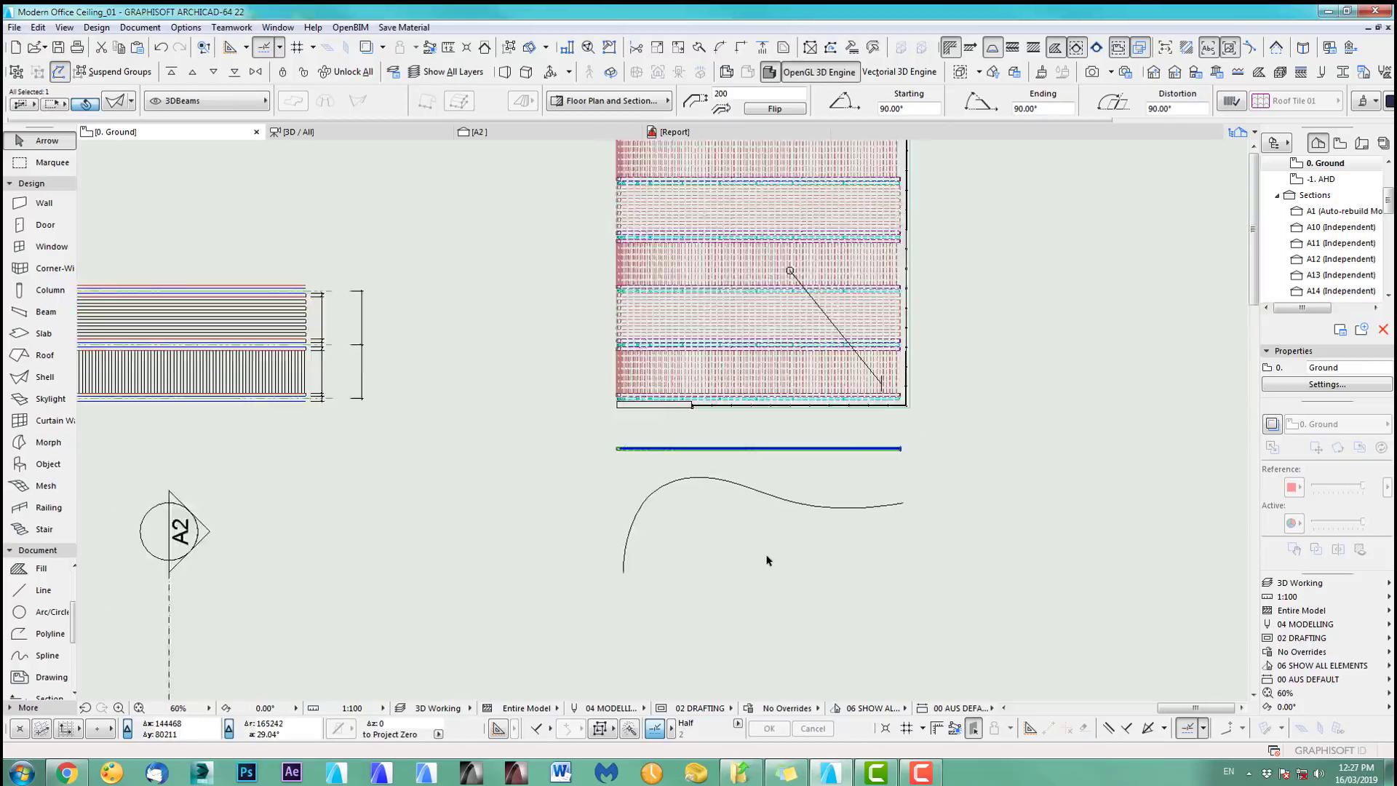
{"action": "middle_click_drag", "start_coordinate": [767, 561], "coordinate": [749, 495]}
{"action": "scroll", "coordinate": [720, 534], "scroll_direction": "down", "scroll_amount": 3}
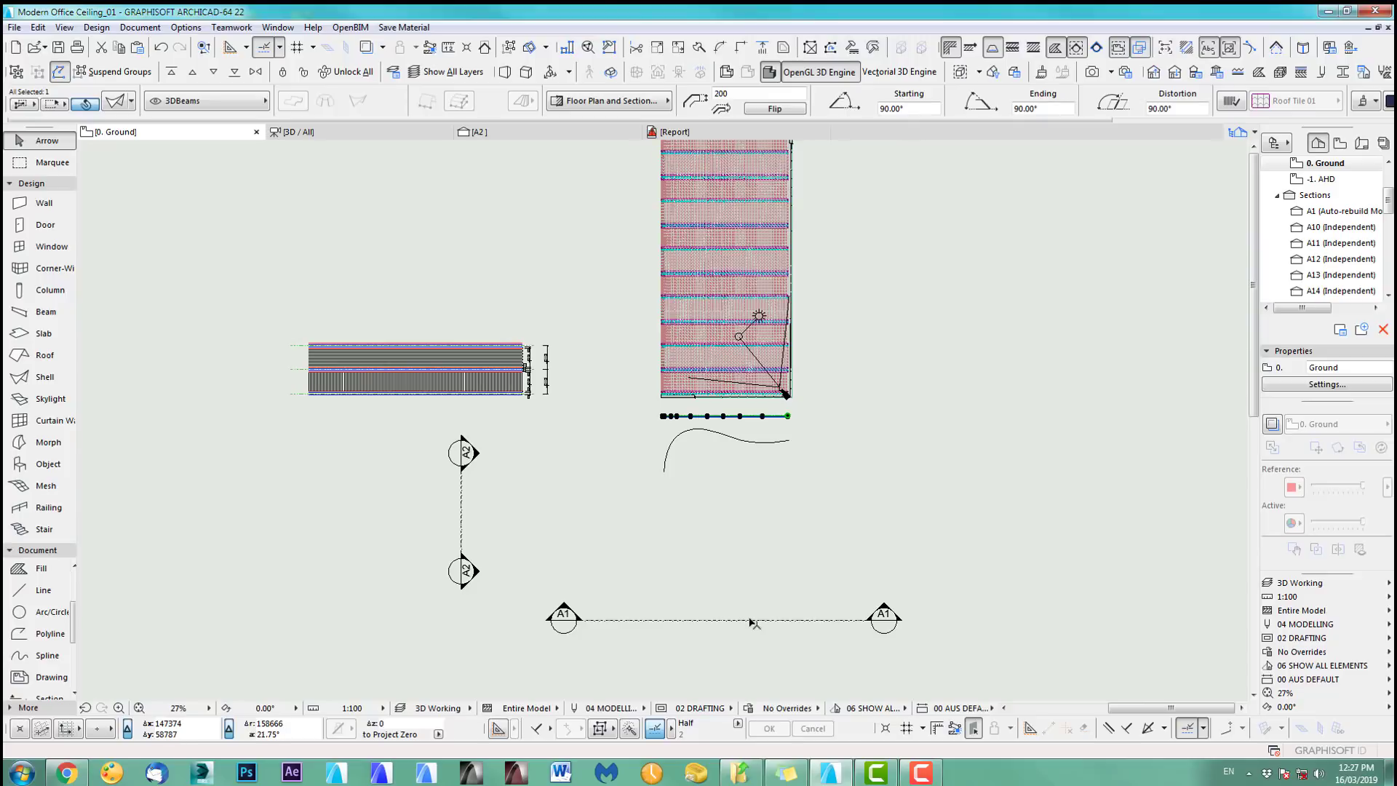
{"action": "left_click", "coordinate": [753, 620]}
{"action": "right_click", "coordinate": [752, 620]}
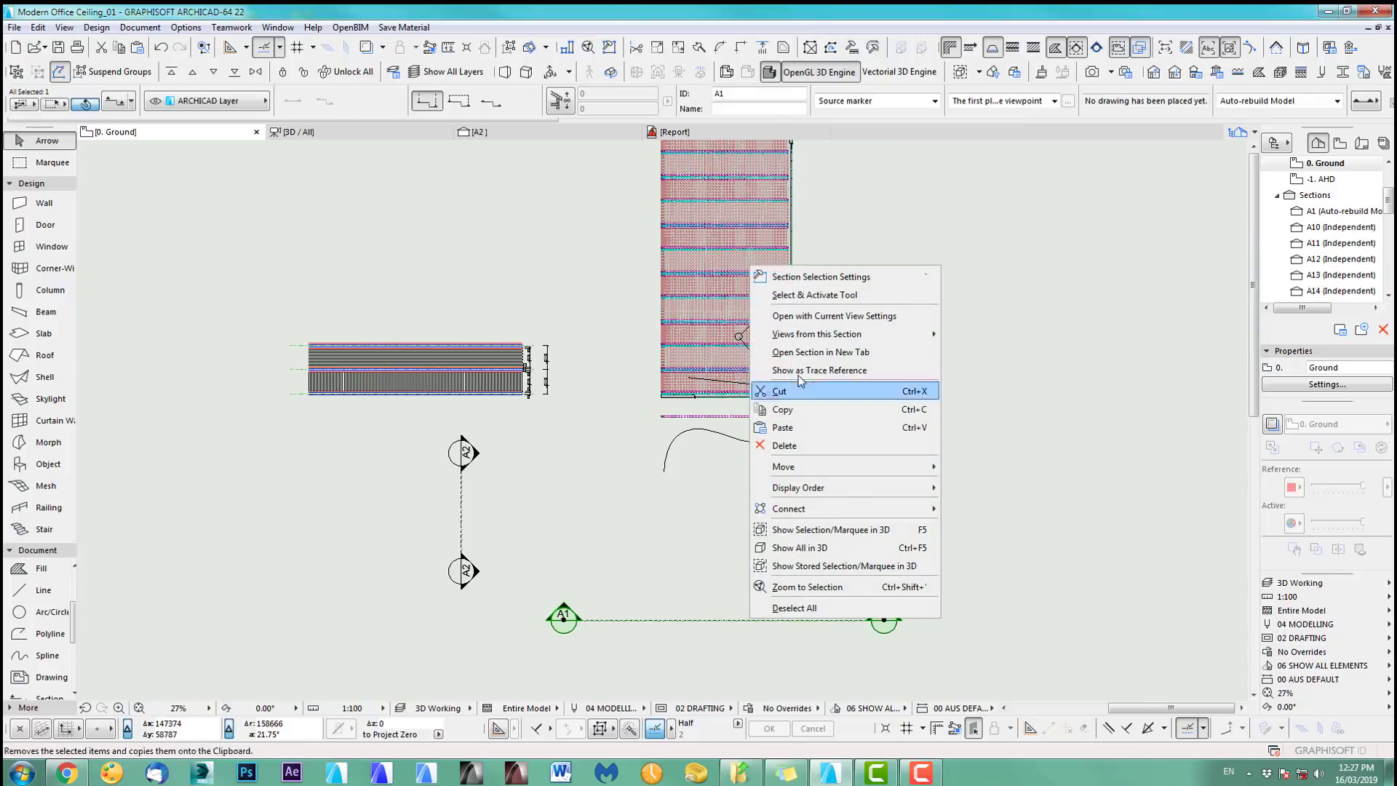
{"action": "left_click", "coordinate": [805, 317]}
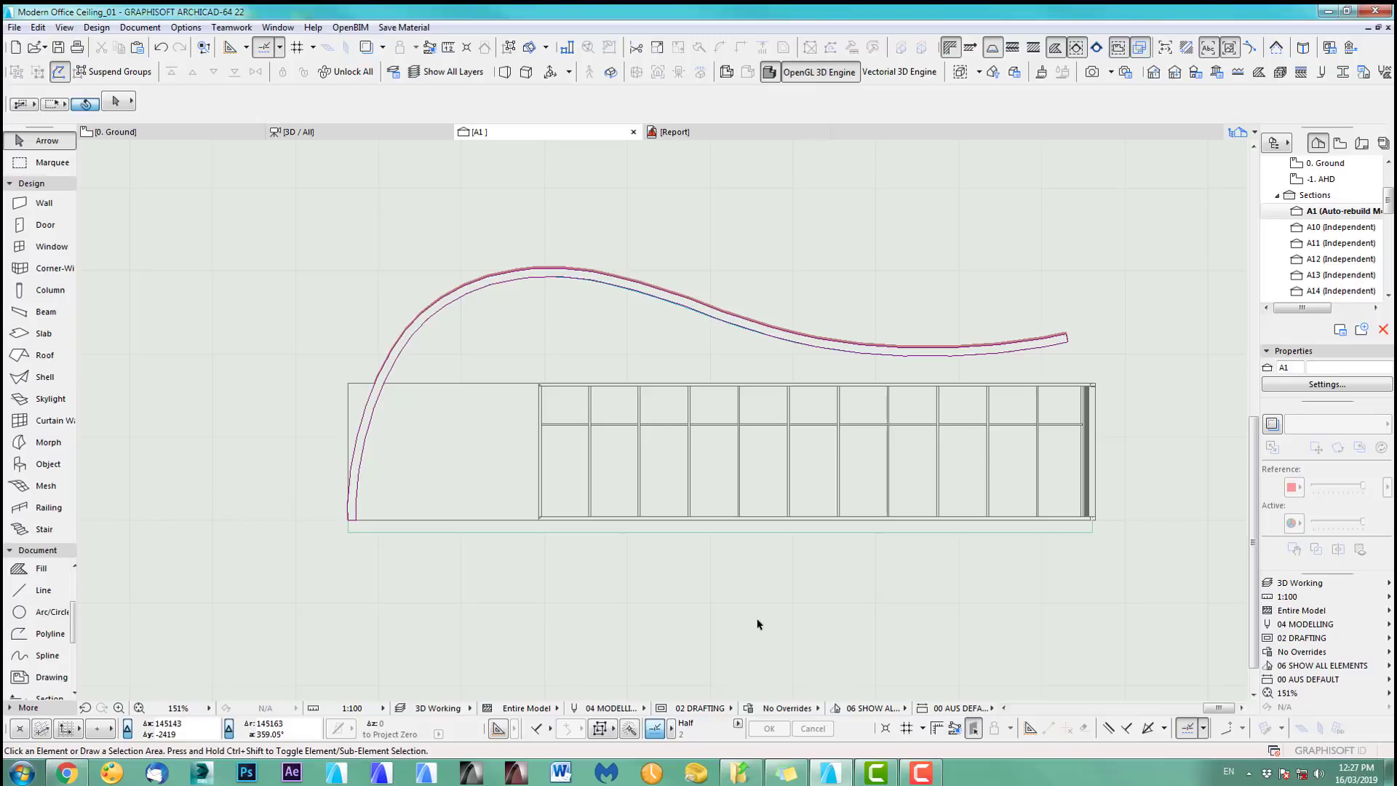
- Shift the copied rib sideways on the ground plan so its curved end clears the building, and return to section A1
{"action": "key", "text": "F2"}
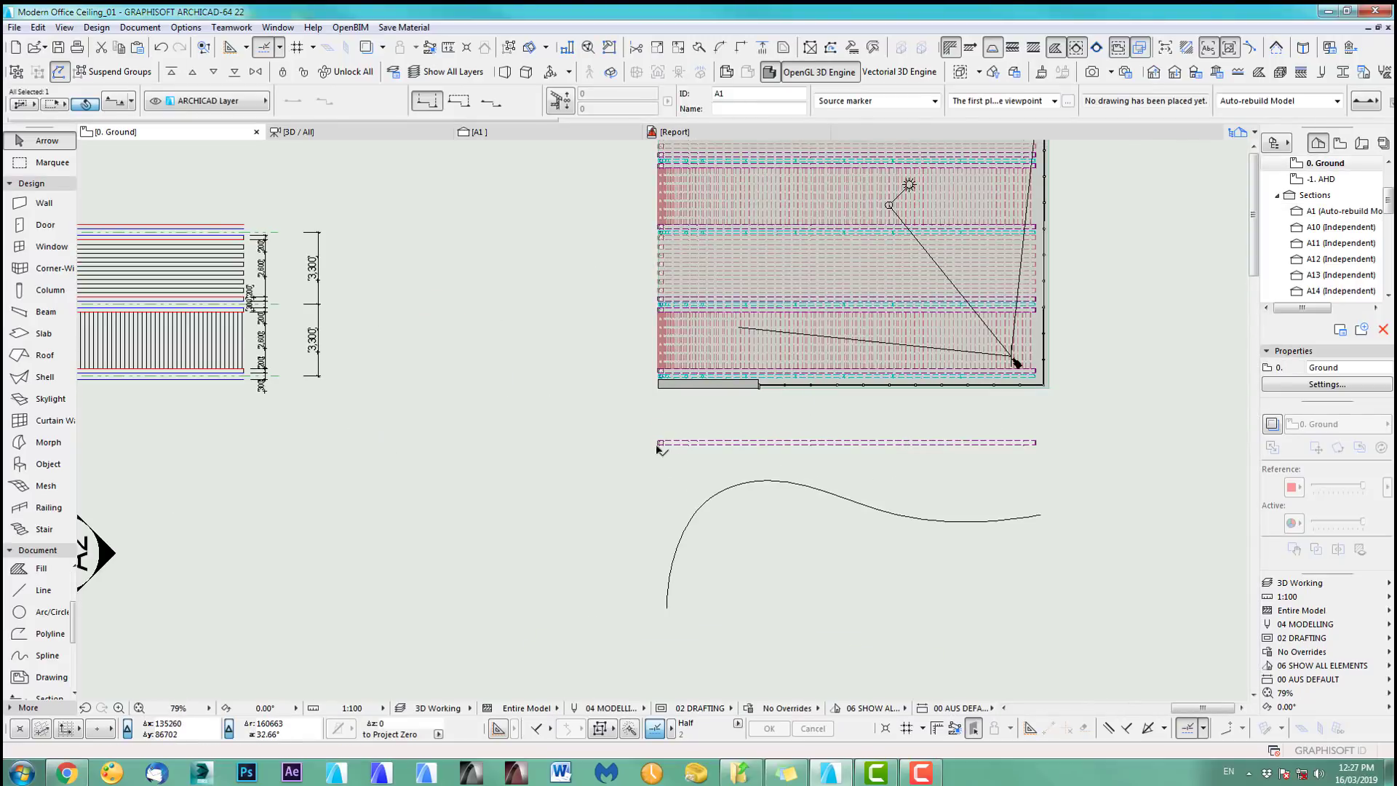
{"action": "left_click", "coordinate": [662, 443]}
{"action": "left_click_drag", "start_coordinate": [662, 442], "coordinate": [617, 442]}
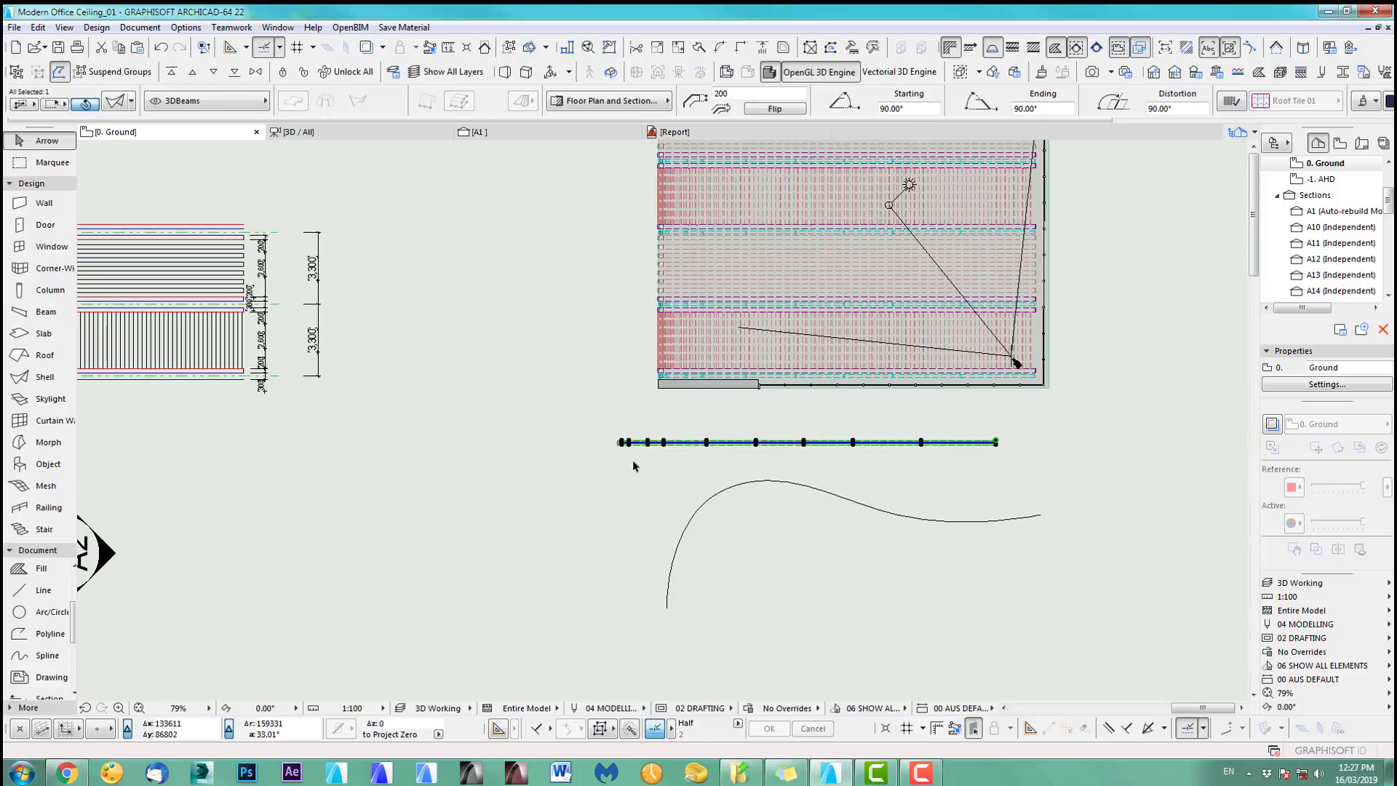
{"action": "left_click", "coordinate": [639, 480]}
{"action": "left_click", "coordinate": [489, 133]}
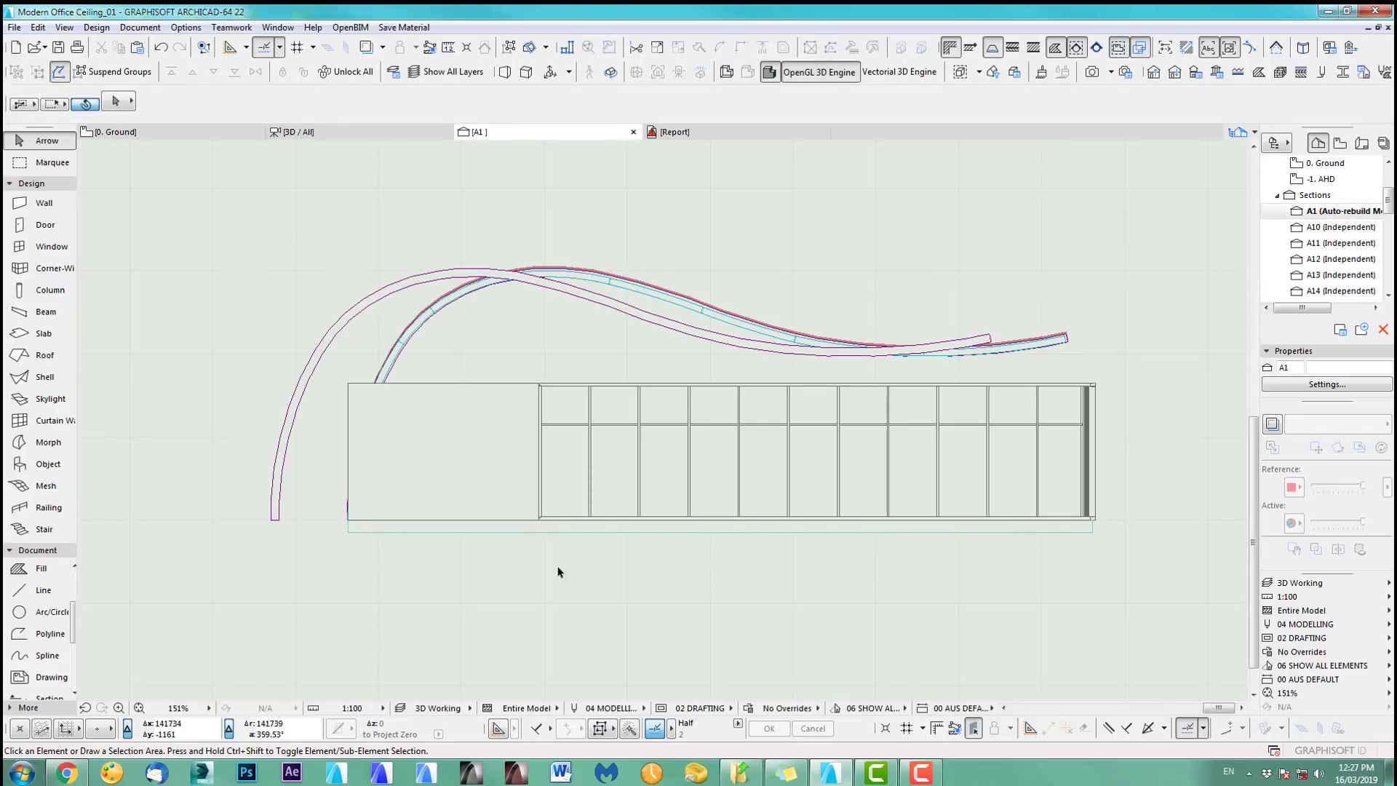
- Select the copied rib in section A1 and examine its curved profile and edit nodes near floor level
{"action": "left_click", "coordinate": [278, 521]}
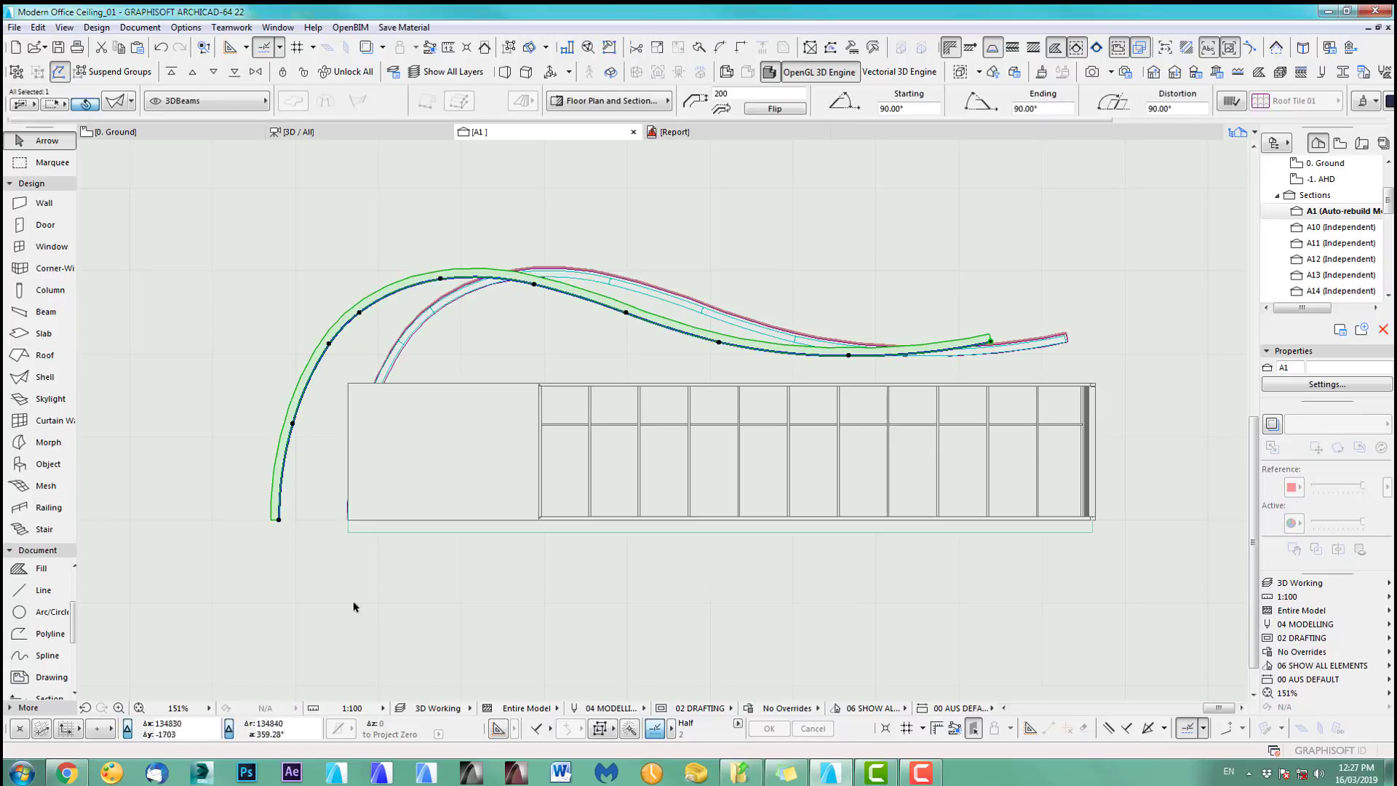
{"action": "middle_click_drag", "start_coordinate": [376, 598], "coordinate": [496, 620]}
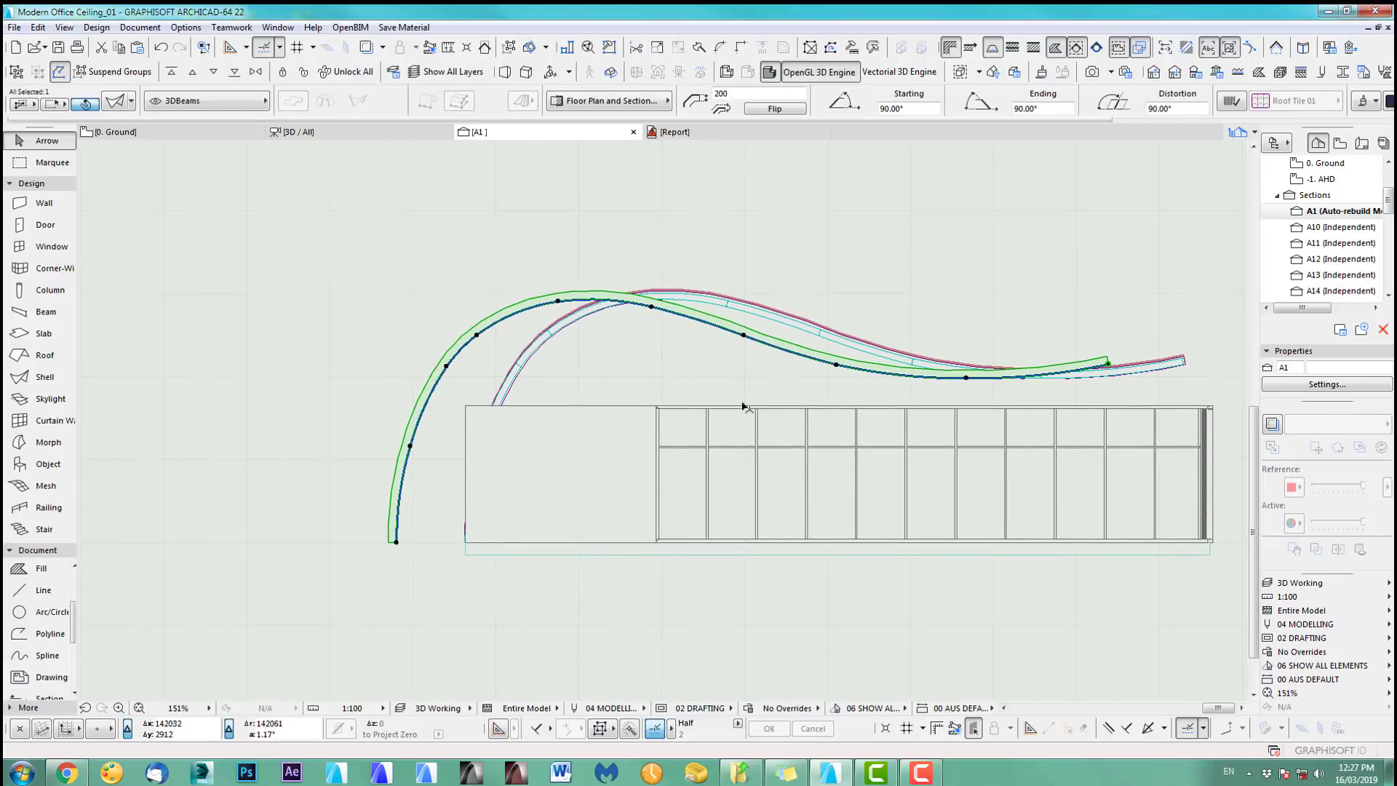
{"action": "scroll", "coordinate": [405, 545], "scroll_direction": "up", "scroll_amount": 5}
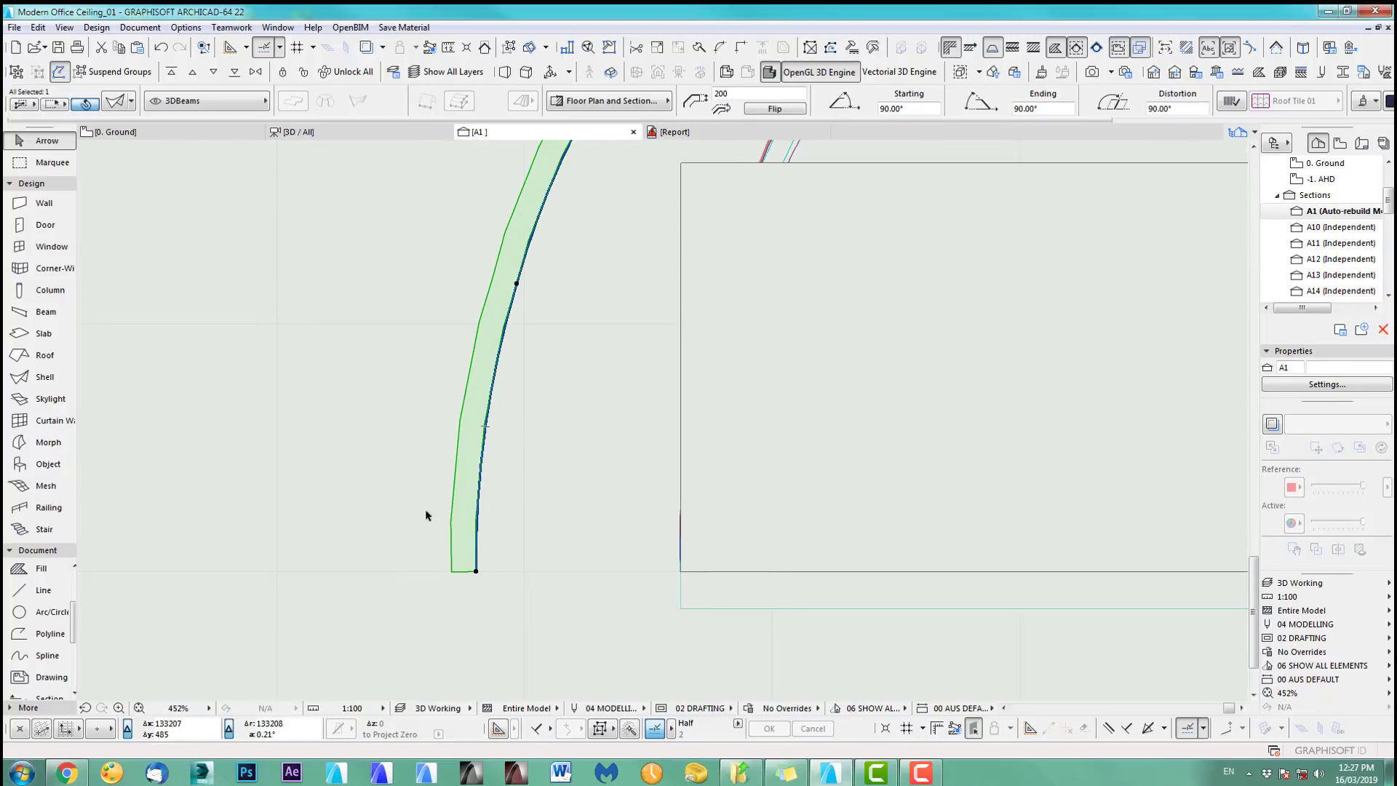
{"action": "scroll", "coordinate": [577, 528], "scroll_direction": "down", "scroll_amount": 4}
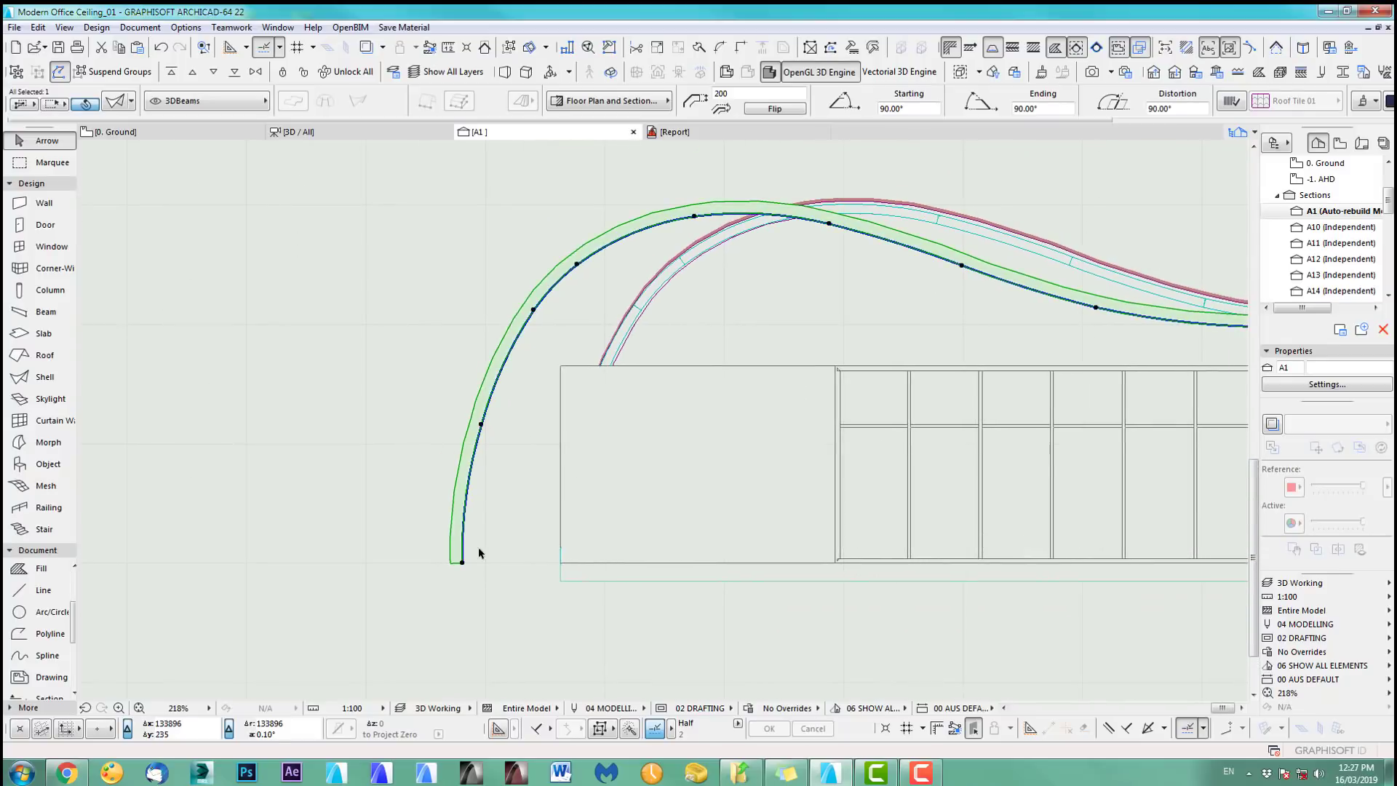
{"action": "scroll", "coordinate": [508, 636], "scroll_direction": "down", "scroll_amount": 3}
{"action": "middle_click_drag", "start_coordinate": [536, 661], "coordinate": [492, 634]}
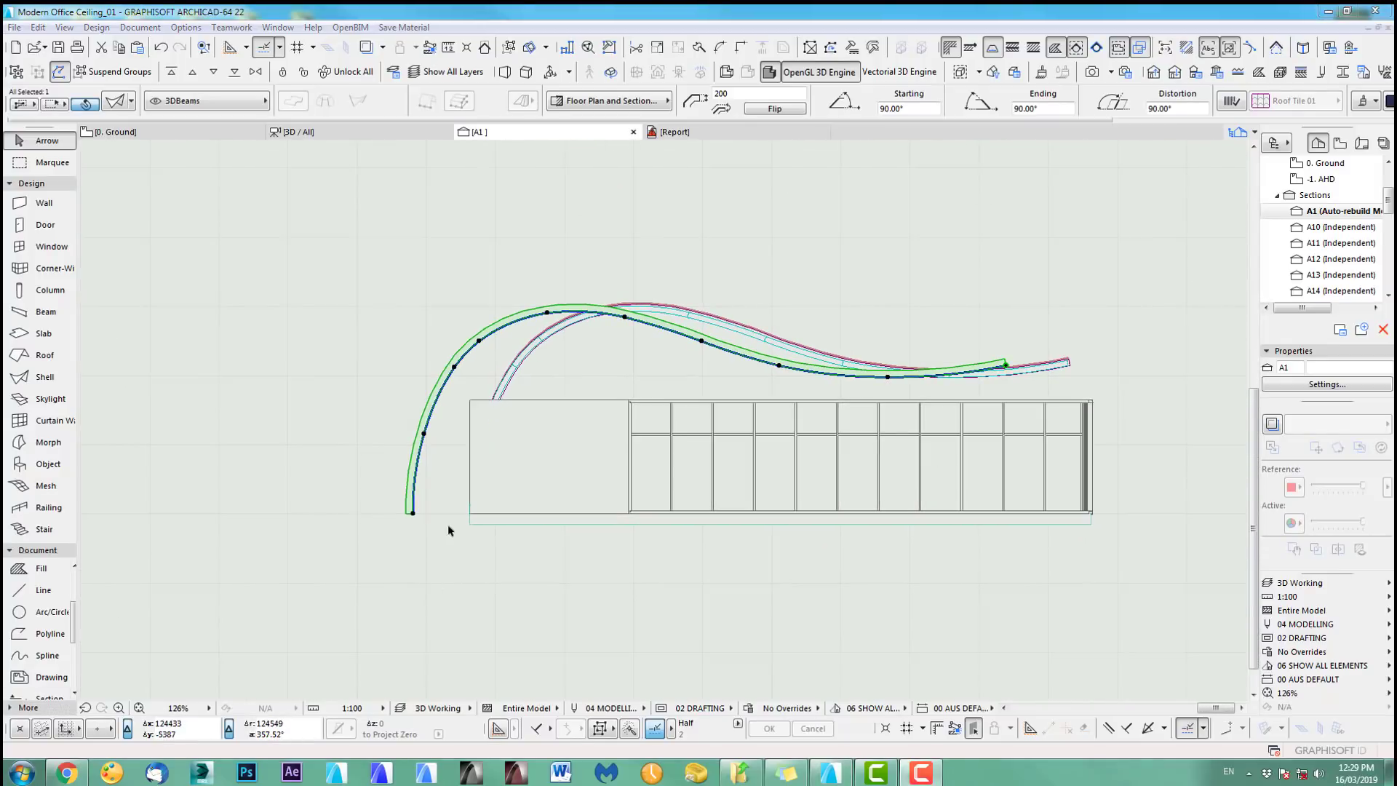
{"action": "scroll", "coordinate": [448, 528], "scroll_direction": "up", "scroll_amount": 8}
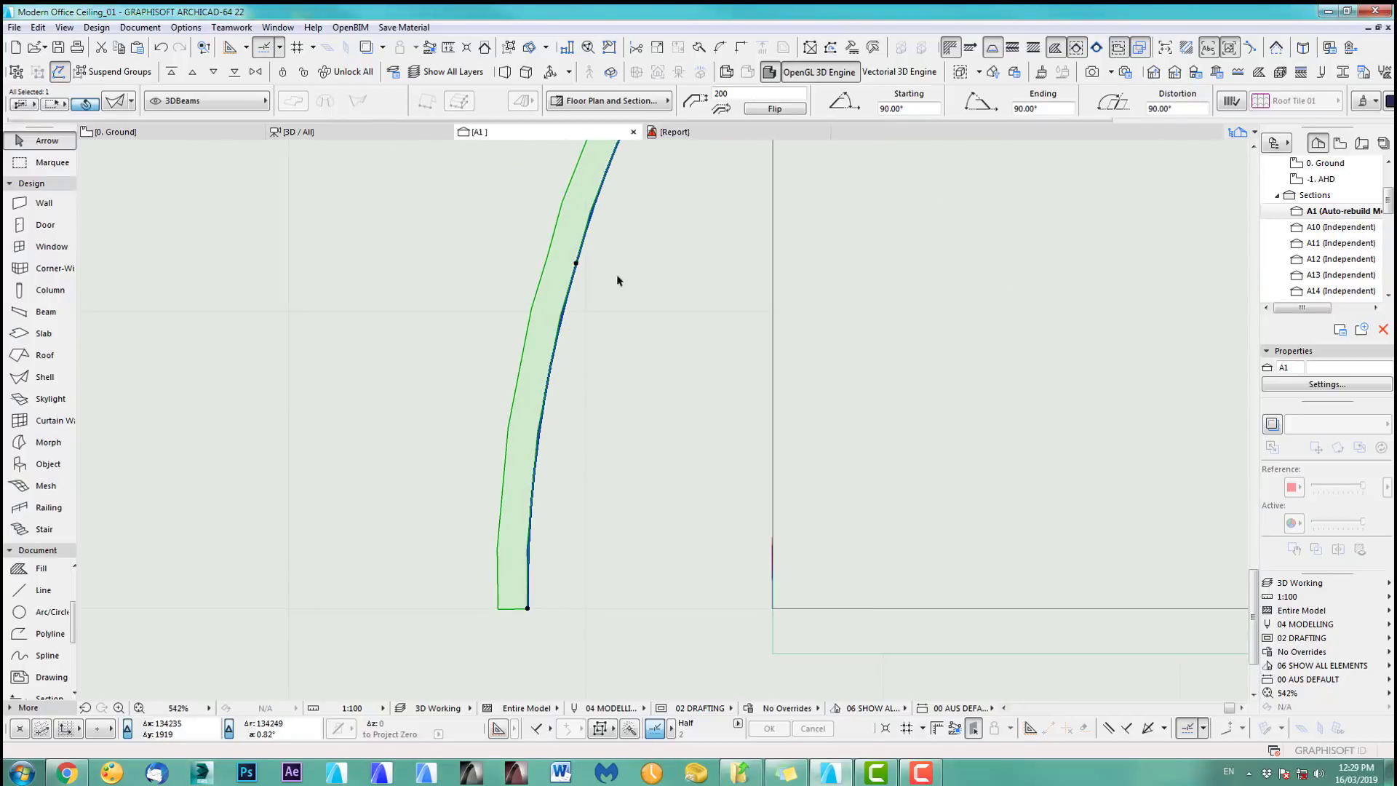
{"action": "scroll", "coordinate": [616, 280], "scroll_direction": "down", "scroll_amount": 3}
{"action": "middle_click_drag", "start_coordinate": [579, 337], "coordinate": [547, 405]}
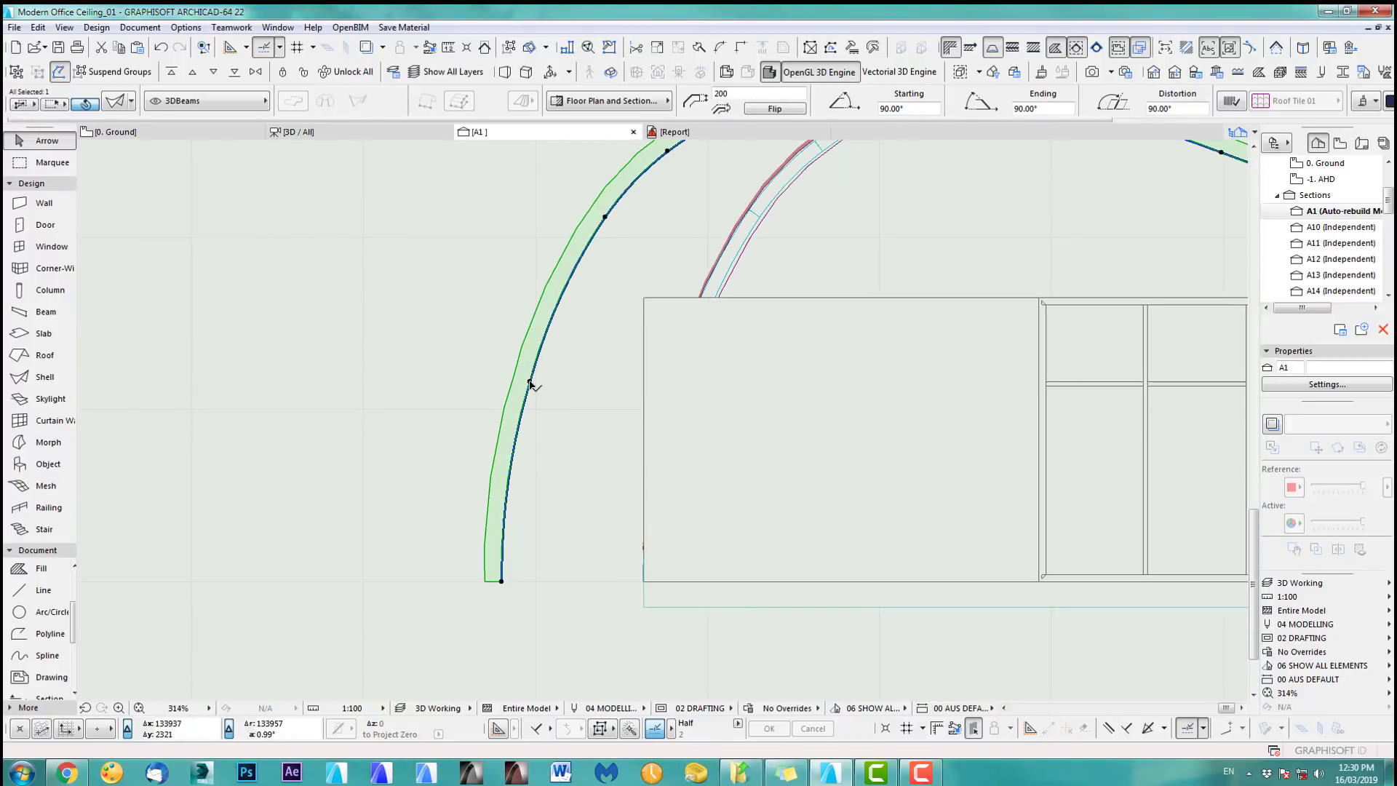
- Try offsetting the copied rib's curved profile inward from its lower node, undo it, and abandon a second offset
{"action": "left_click", "coordinate": [529, 382]}
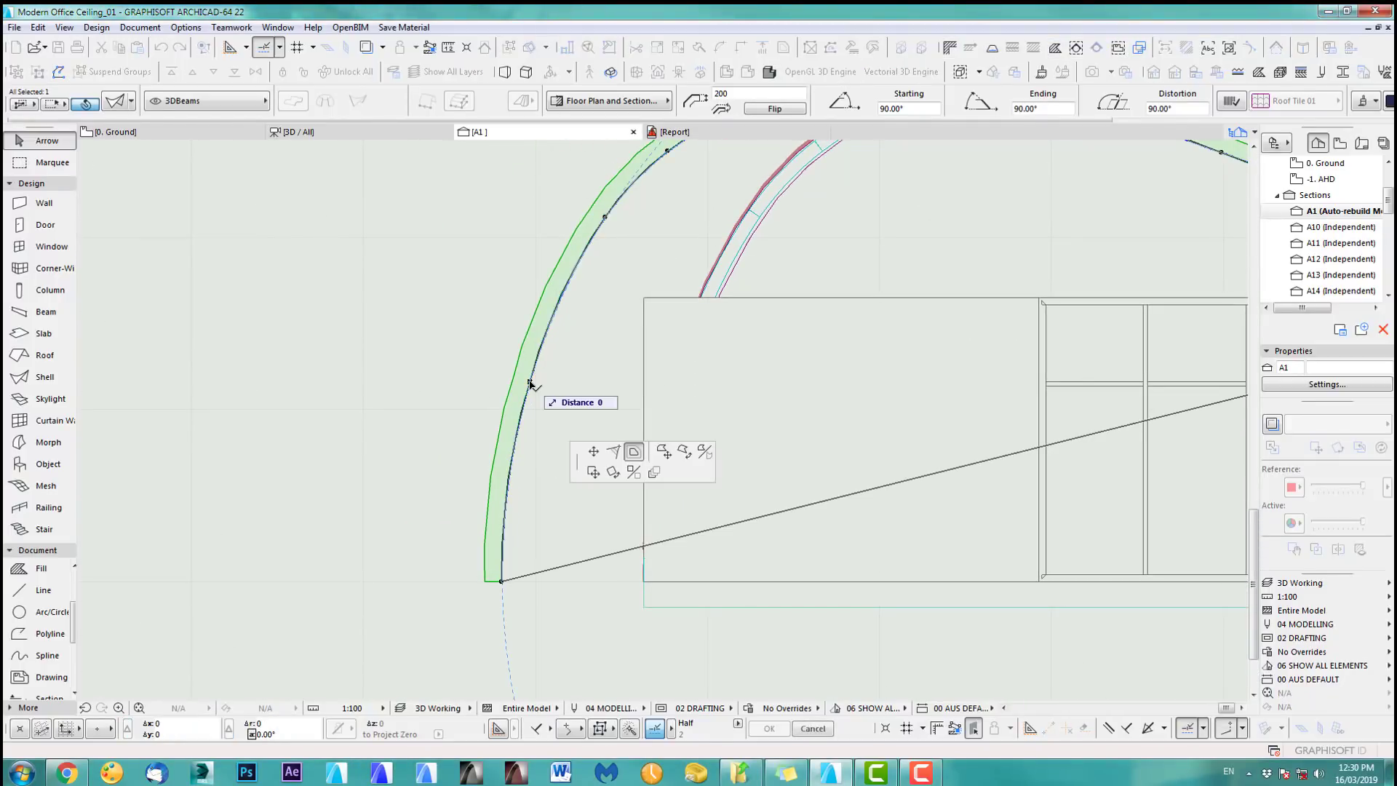
{"action": "left_click", "coordinate": [633, 451]}
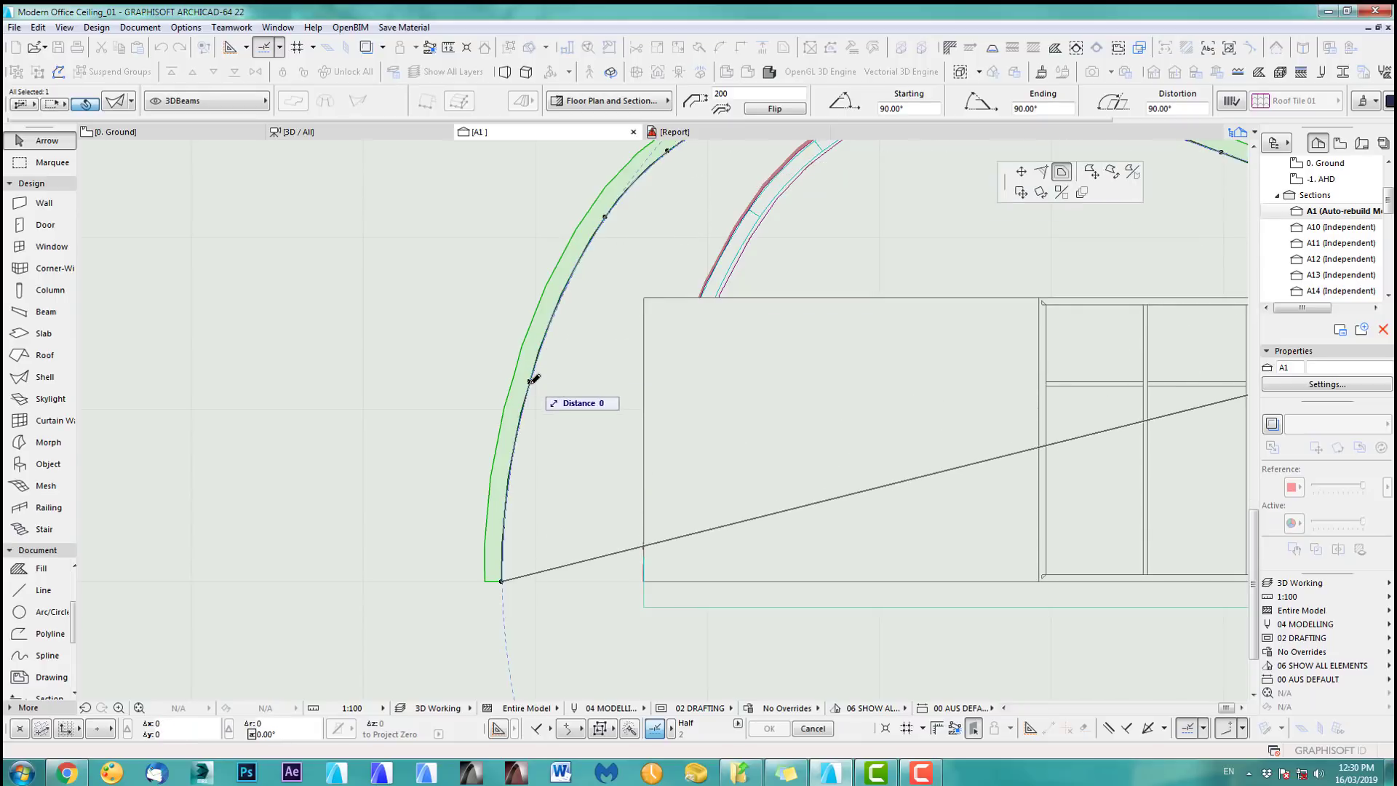
{"action": "left_click", "coordinate": [561, 384]}
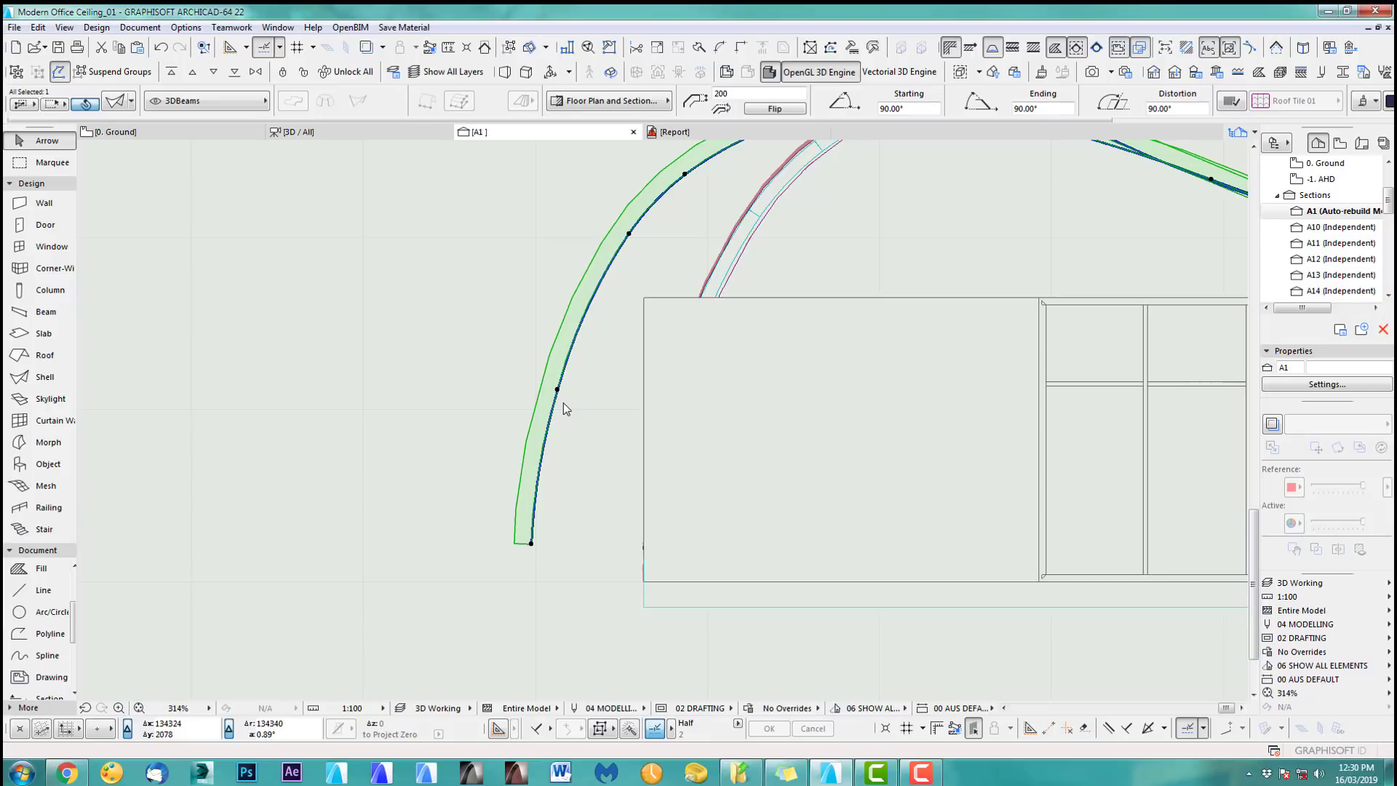
{"action": "key", "text": "ctrl+z"}
{"action": "left_click", "coordinate": [529, 382]}
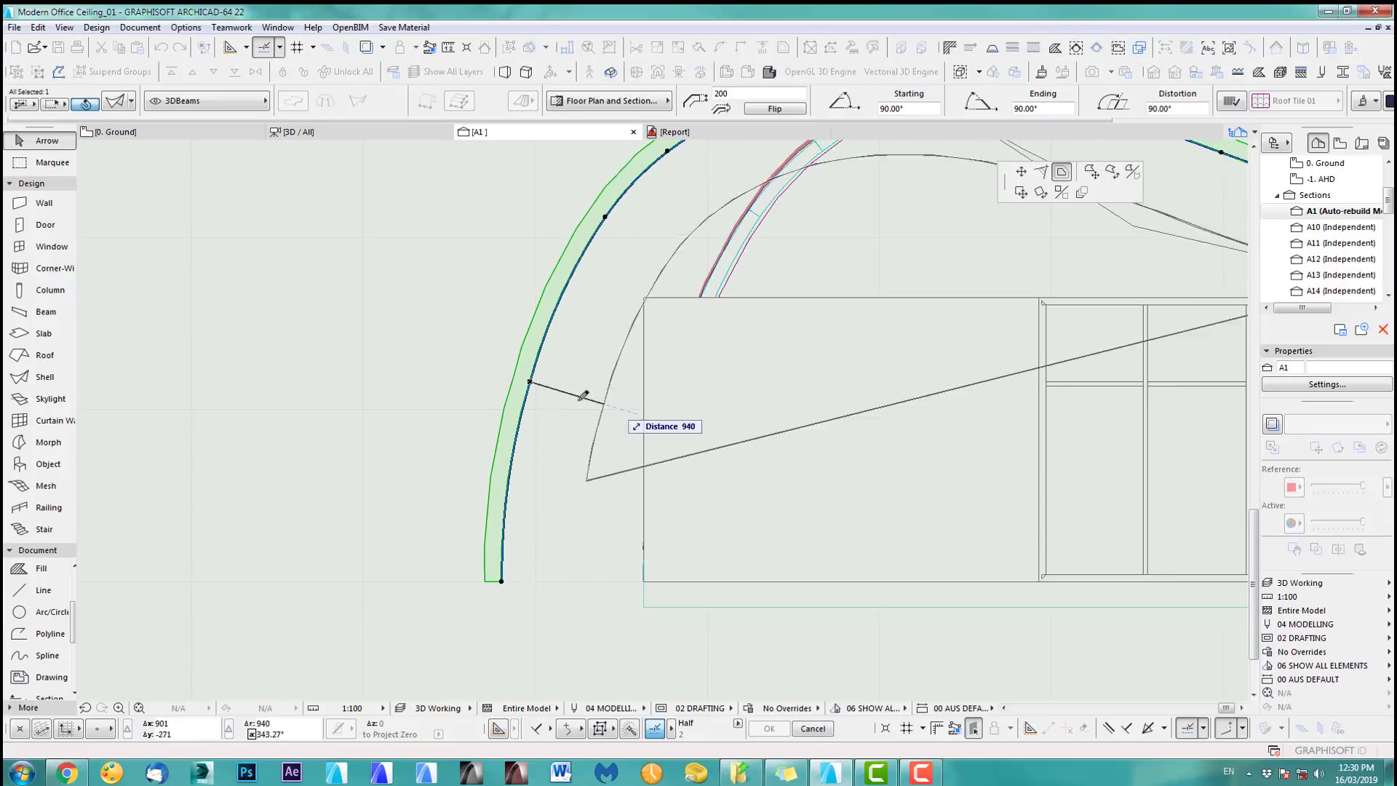
{"action": "left_click", "coordinate": [529, 378]}
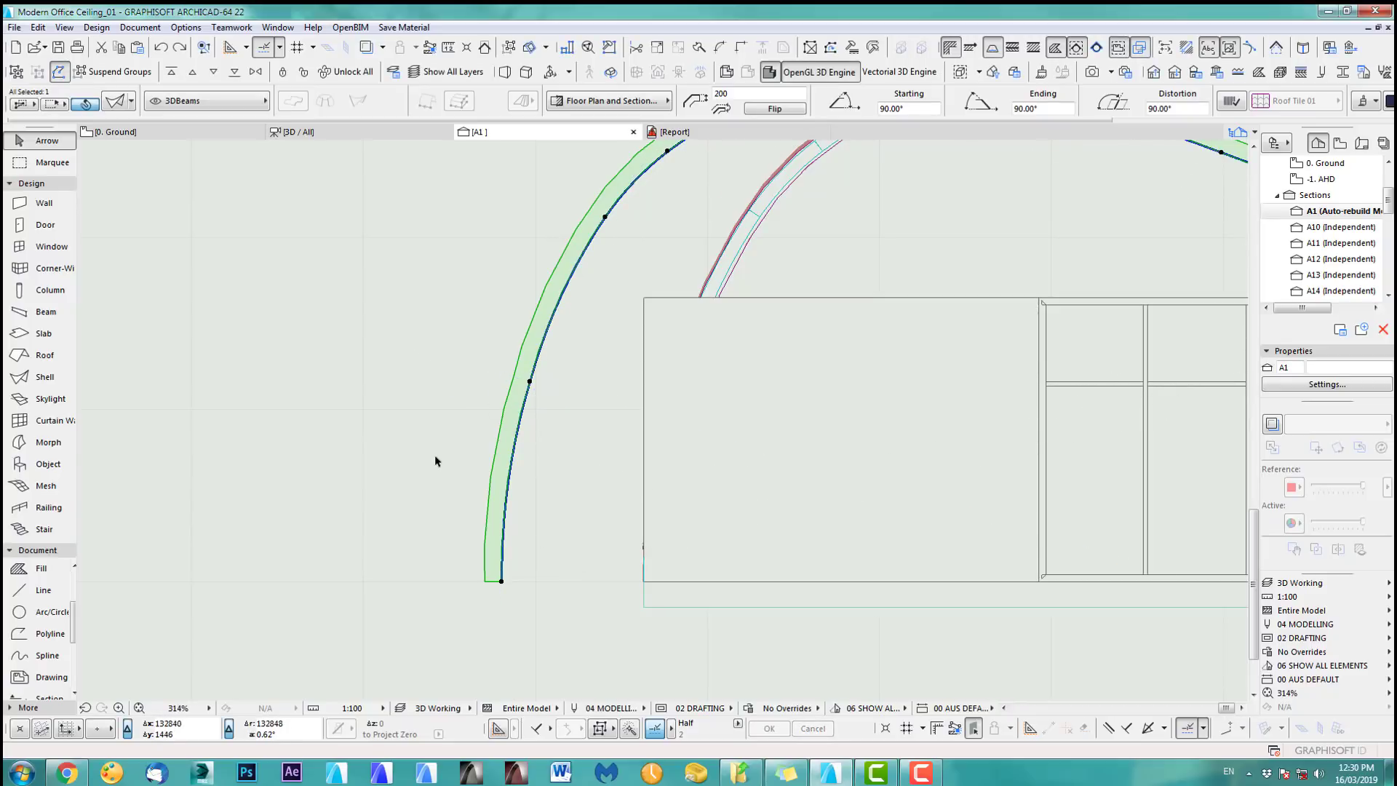
- Copy the profile spline from the ground plan and return to section A1
{"action": "key", "text": "F2"}
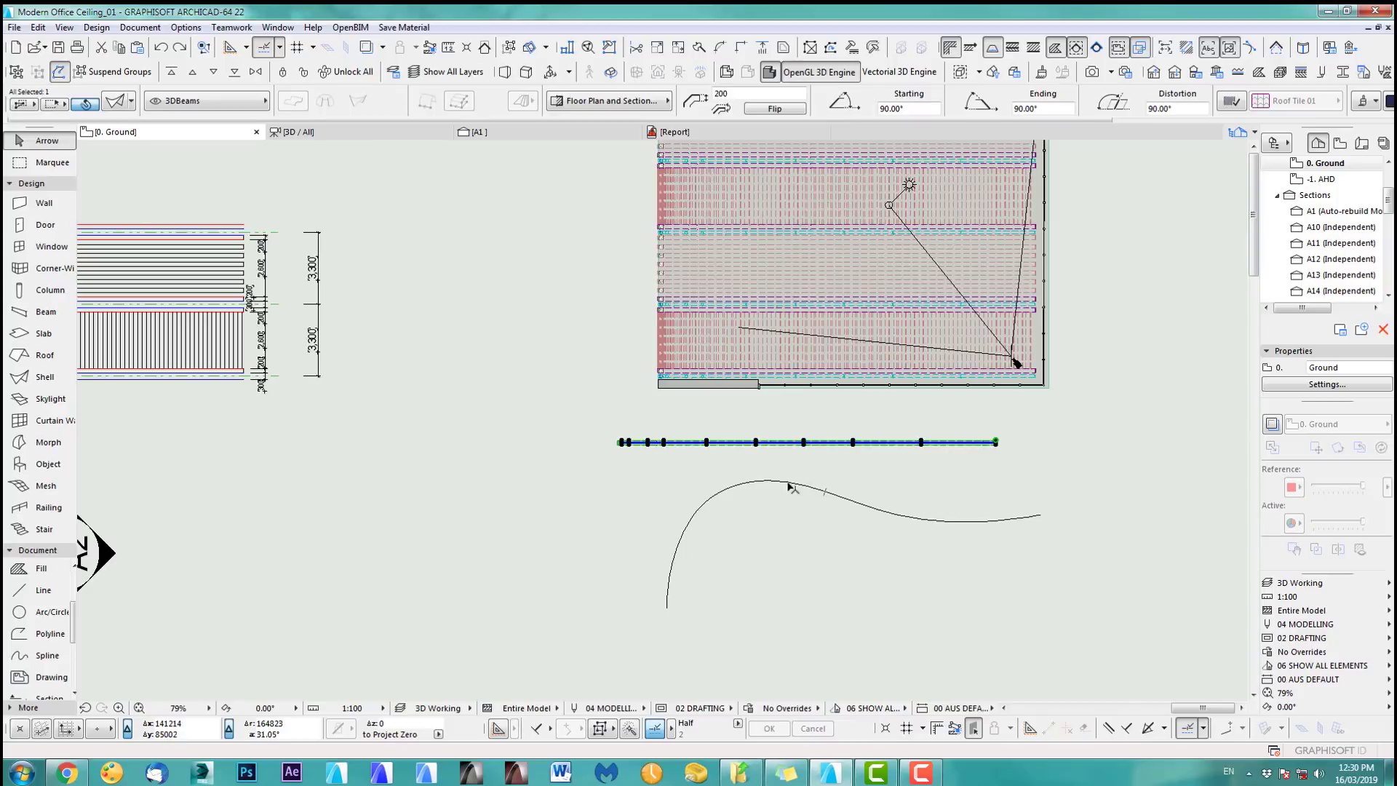
{"action": "left_click", "coordinate": [789, 484]}
{"action": "middle_click_drag", "start_coordinate": [817, 589], "coordinate": [711, 552]}
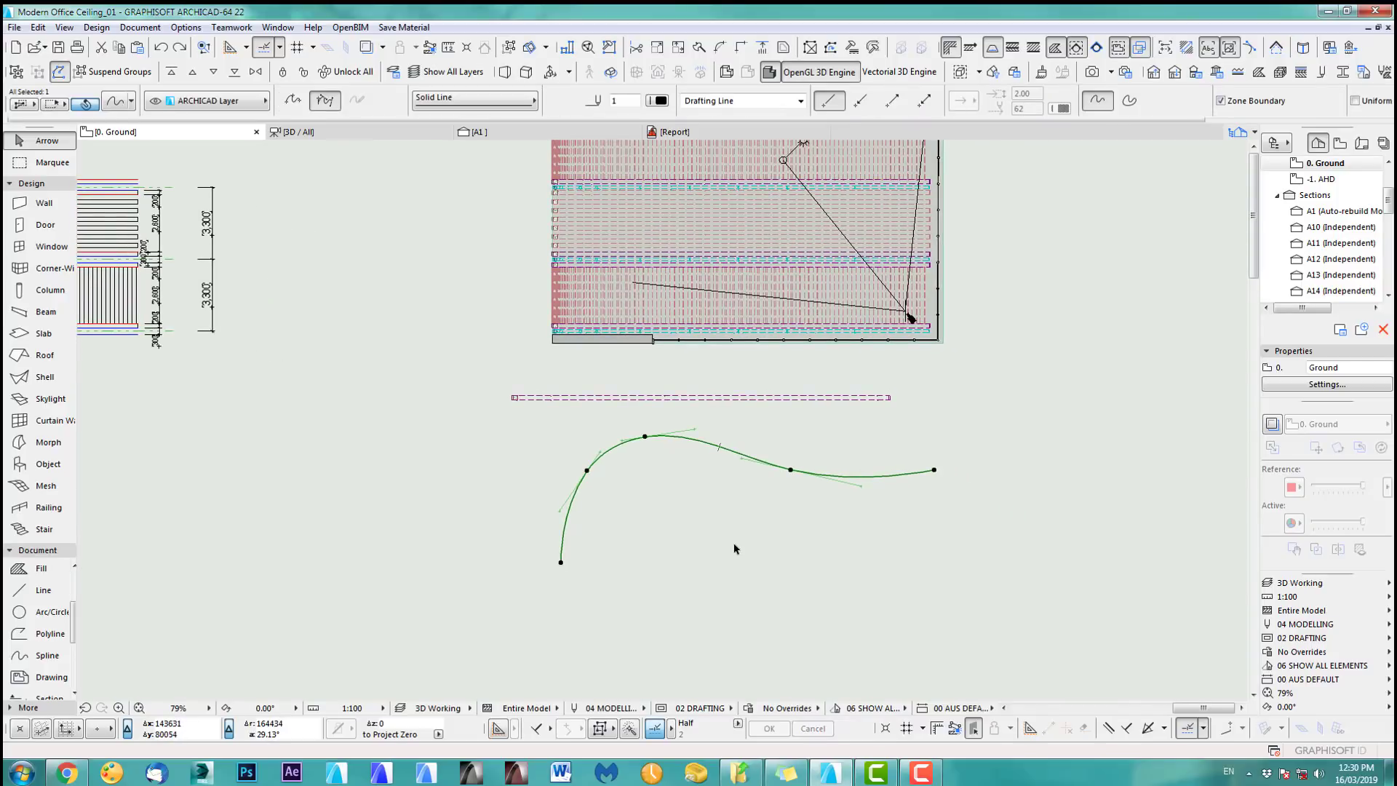
{"action": "left_click", "coordinate": [500, 129]}
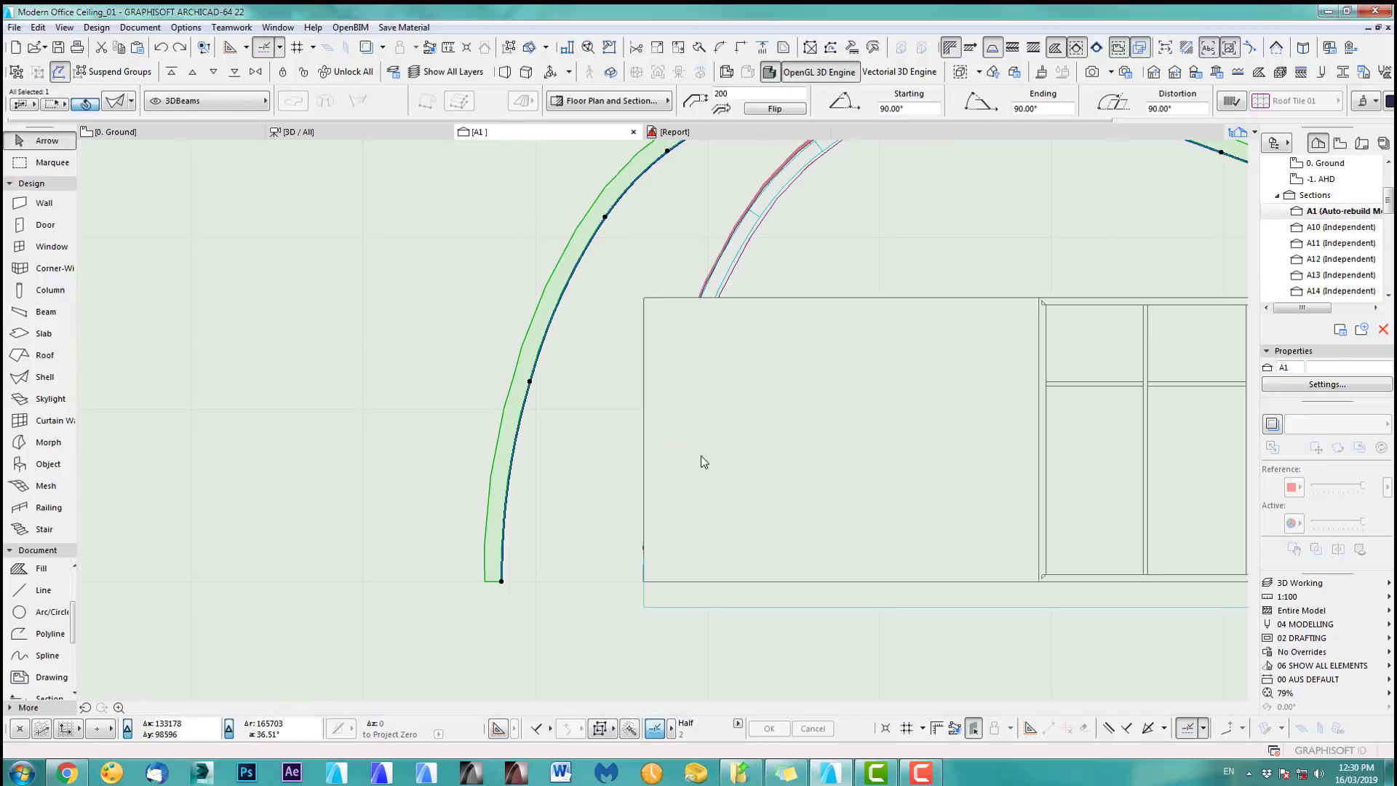
- Paste the spline at the center of the current section view and place it in the empty area below the building
{"action": "scroll", "coordinate": [701, 456], "scroll_direction": "down", "scroll_amount": 3}
{"action": "middle_click_drag", "start_coordinate": [840, 574], "coordinate": [764, 455]}
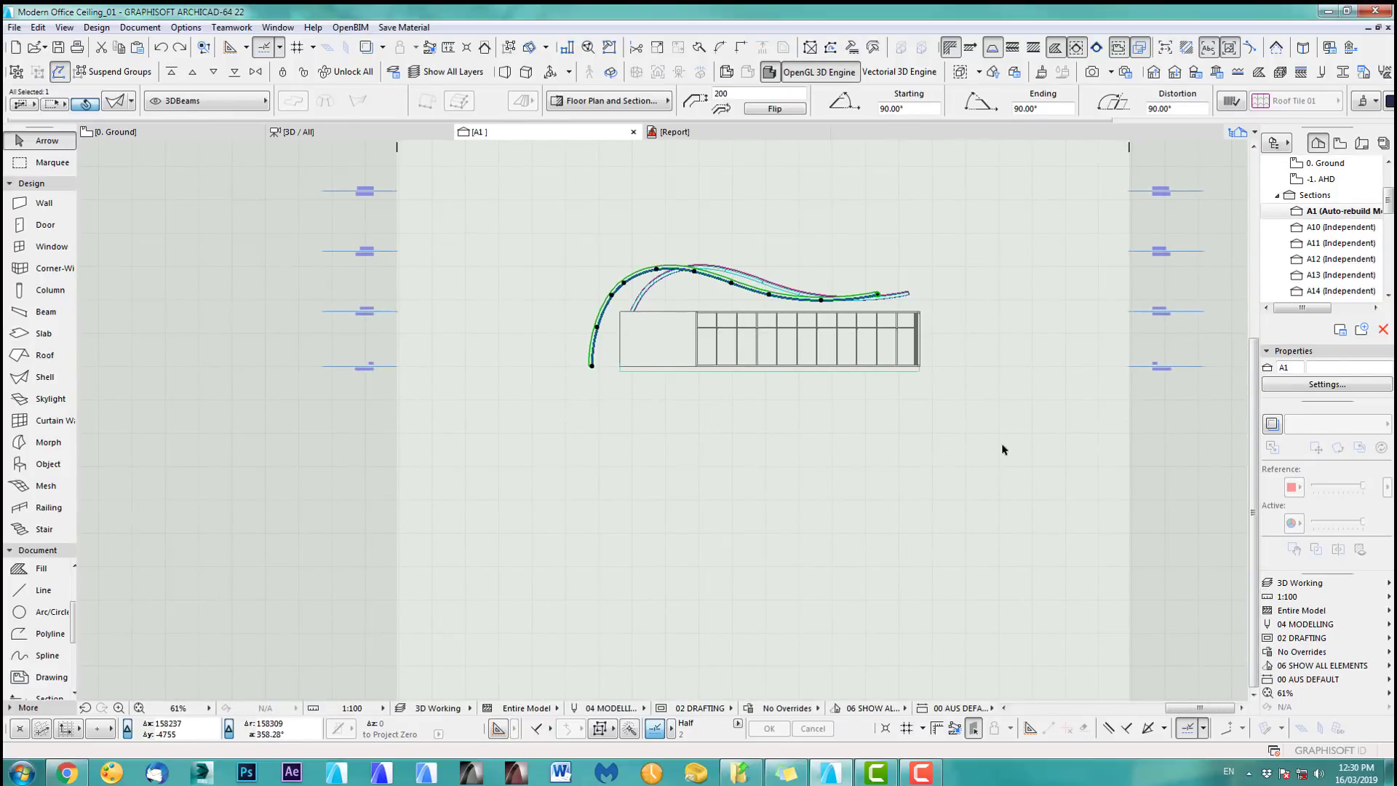
{"action": "key", "text": "ctrl+v"}
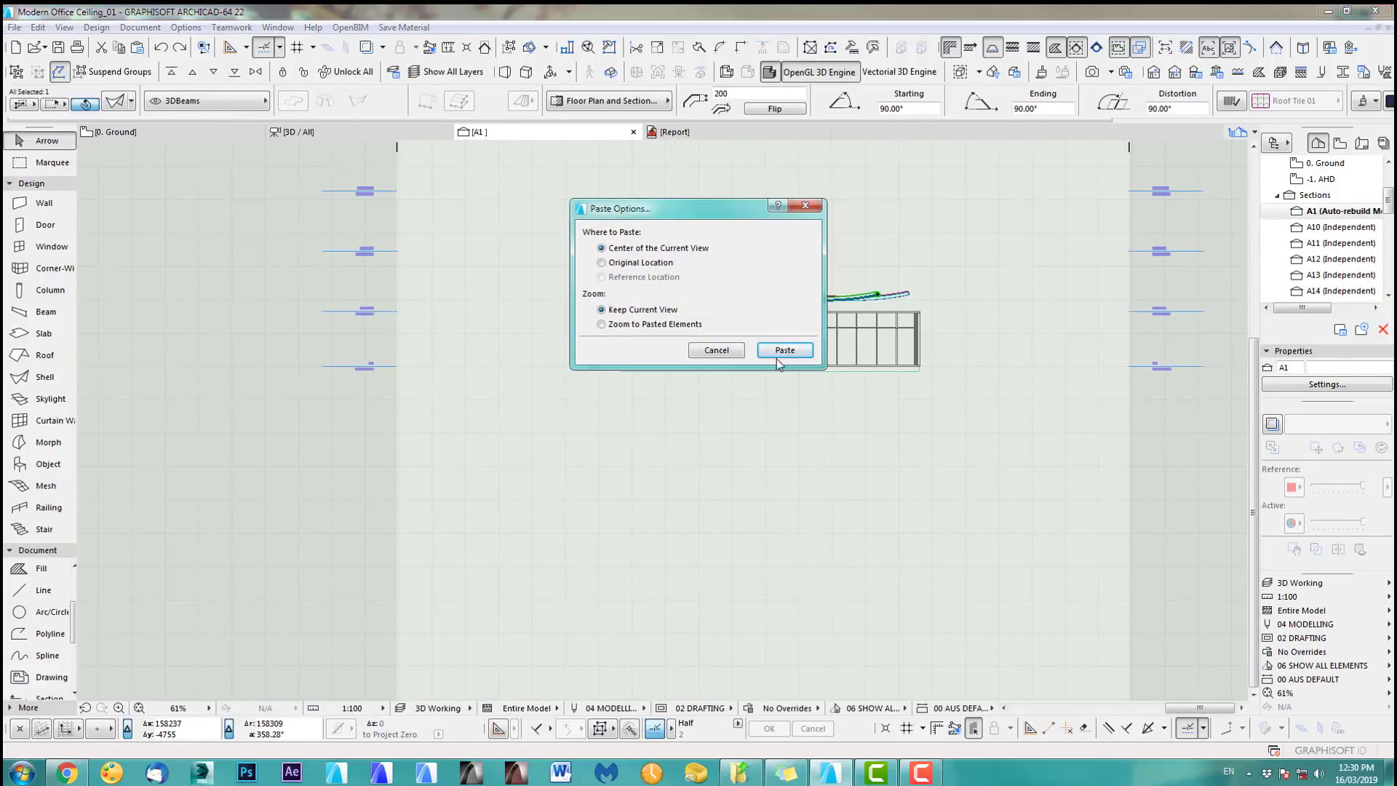
{"action": "left_click", "coordinate": [777, 350]}
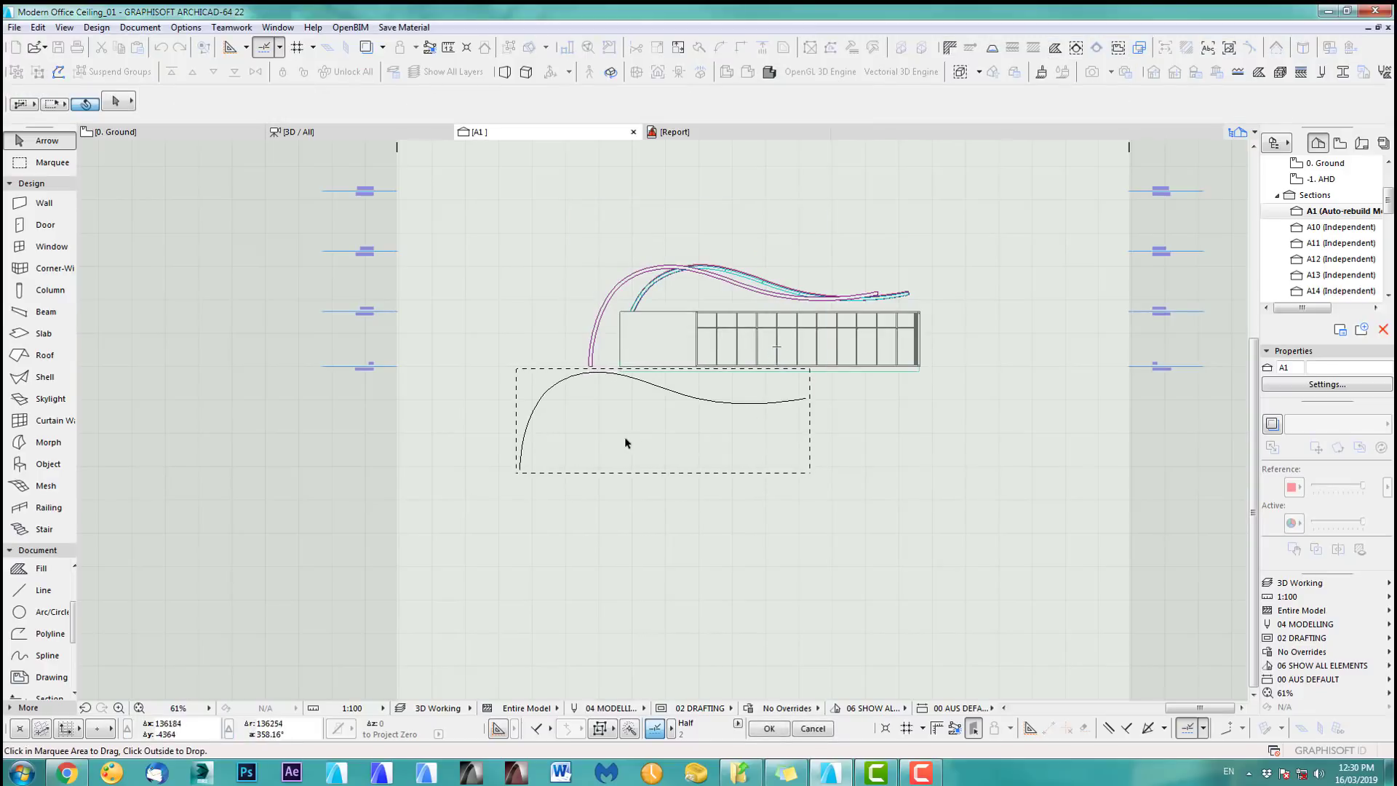
{"action": "left_click_drag", "start_coordinate": [624, 439], "coordinate": [744, 502]}
{"action": "left_click", "coordinate": [946, 491]}
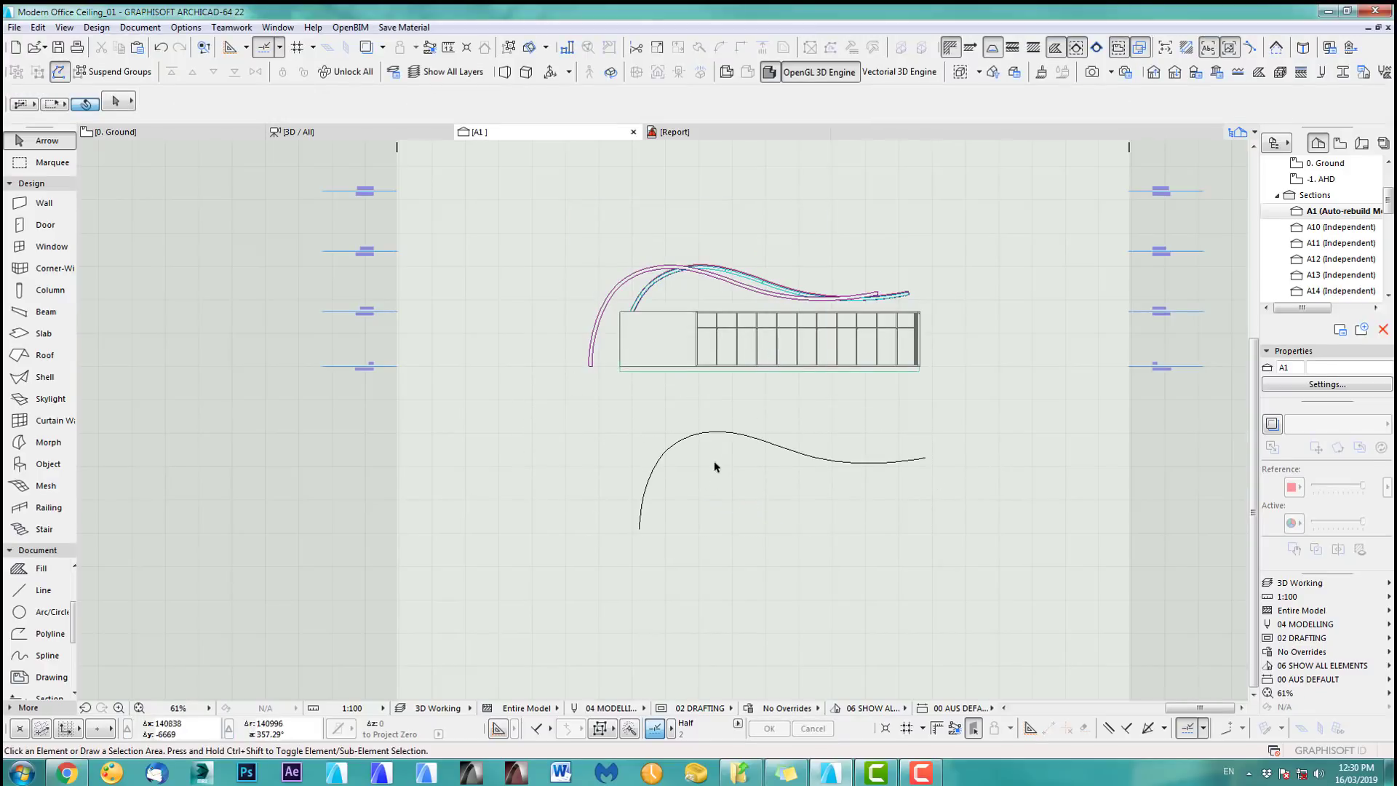
- Offset the pasted profile spline outward by 200 in the empty area below the building, and deselect it
{"action": "scroll", "coordinate": [593, 470], "scroll_direction": "up", "scroll_amount": 5}
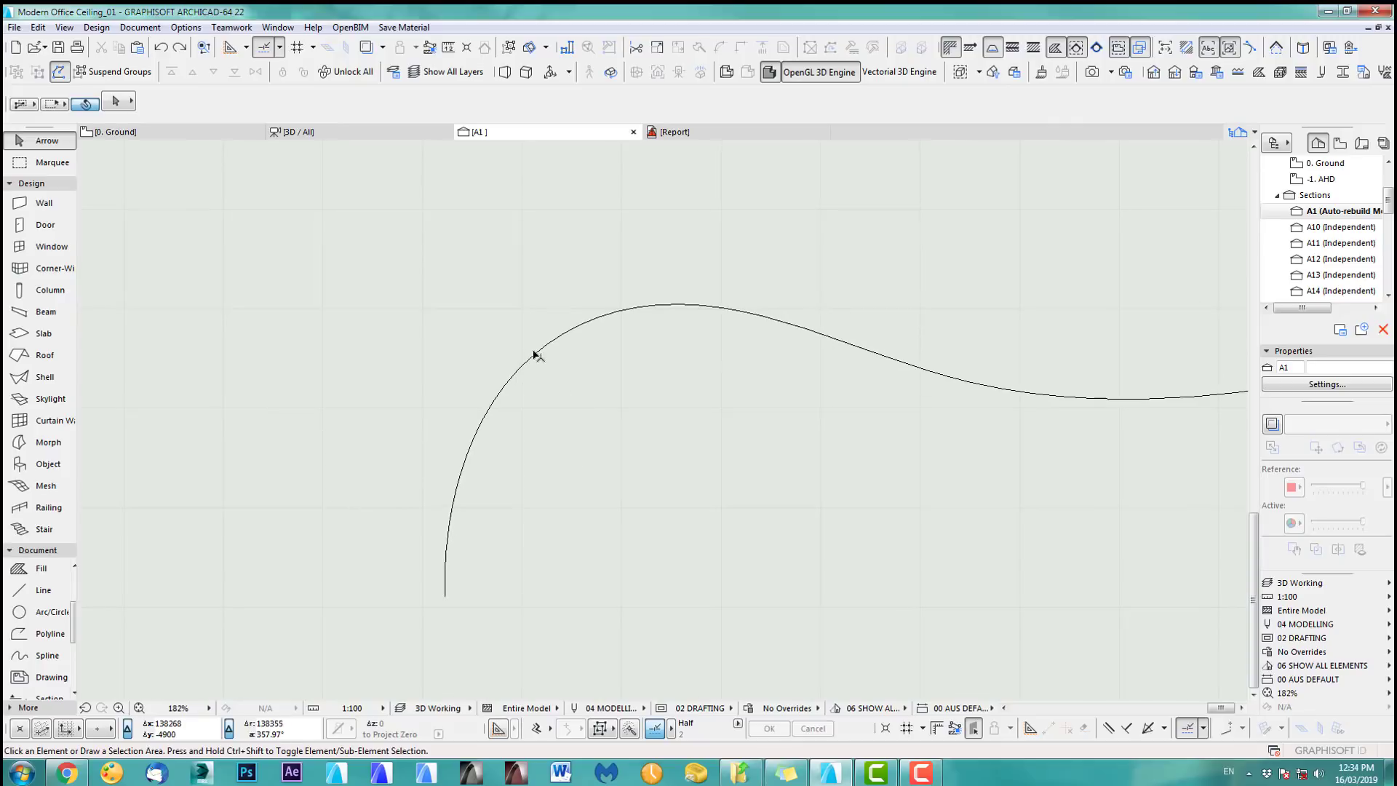
{"action": "left_click", "coordinate": [535, 357]}
{"action": "scroll", "coordinate": [605, 442], "scroll_direction": "down", "scroll_amount": 3}
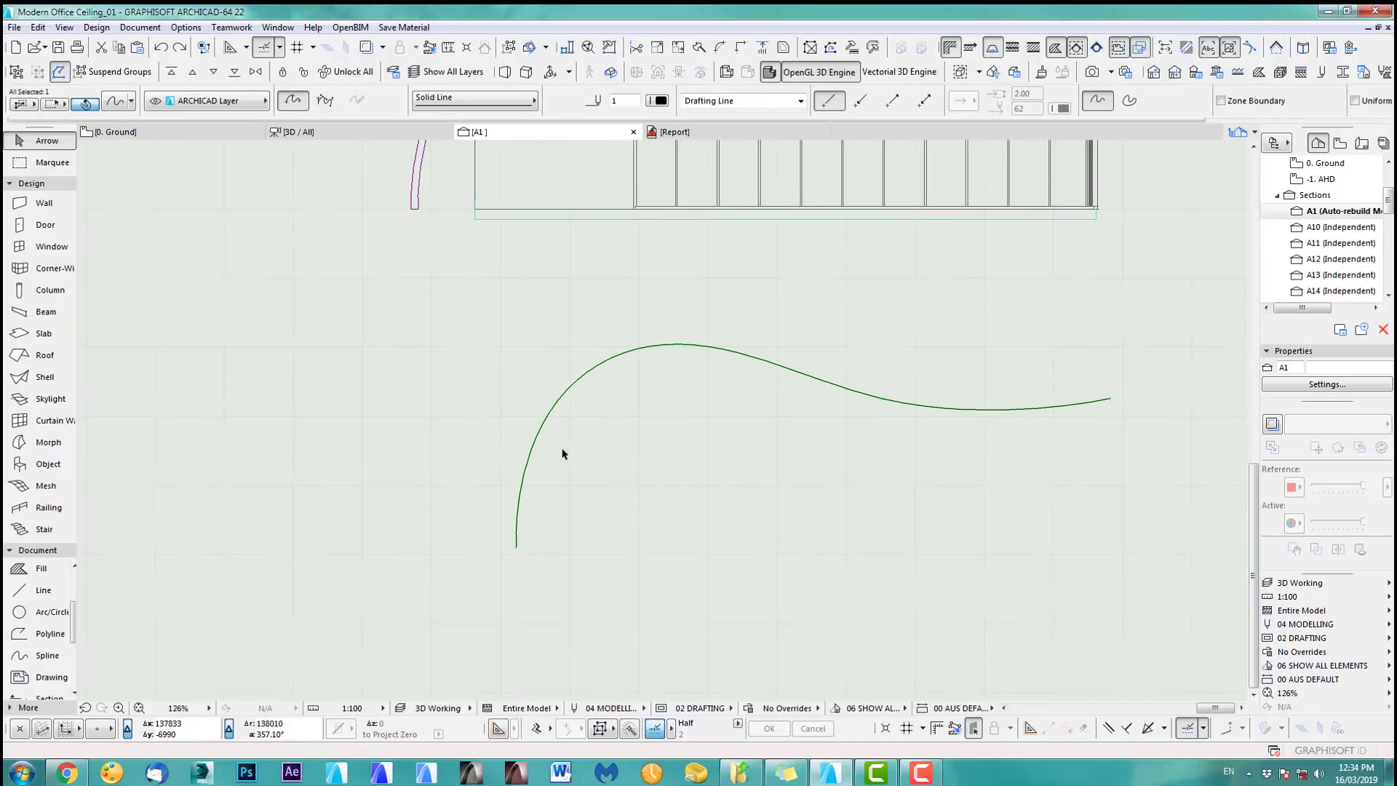
{"action": "scroll", "coordinate": [566, 452], "scroll_direction": "up", "scroll_amount": 3}
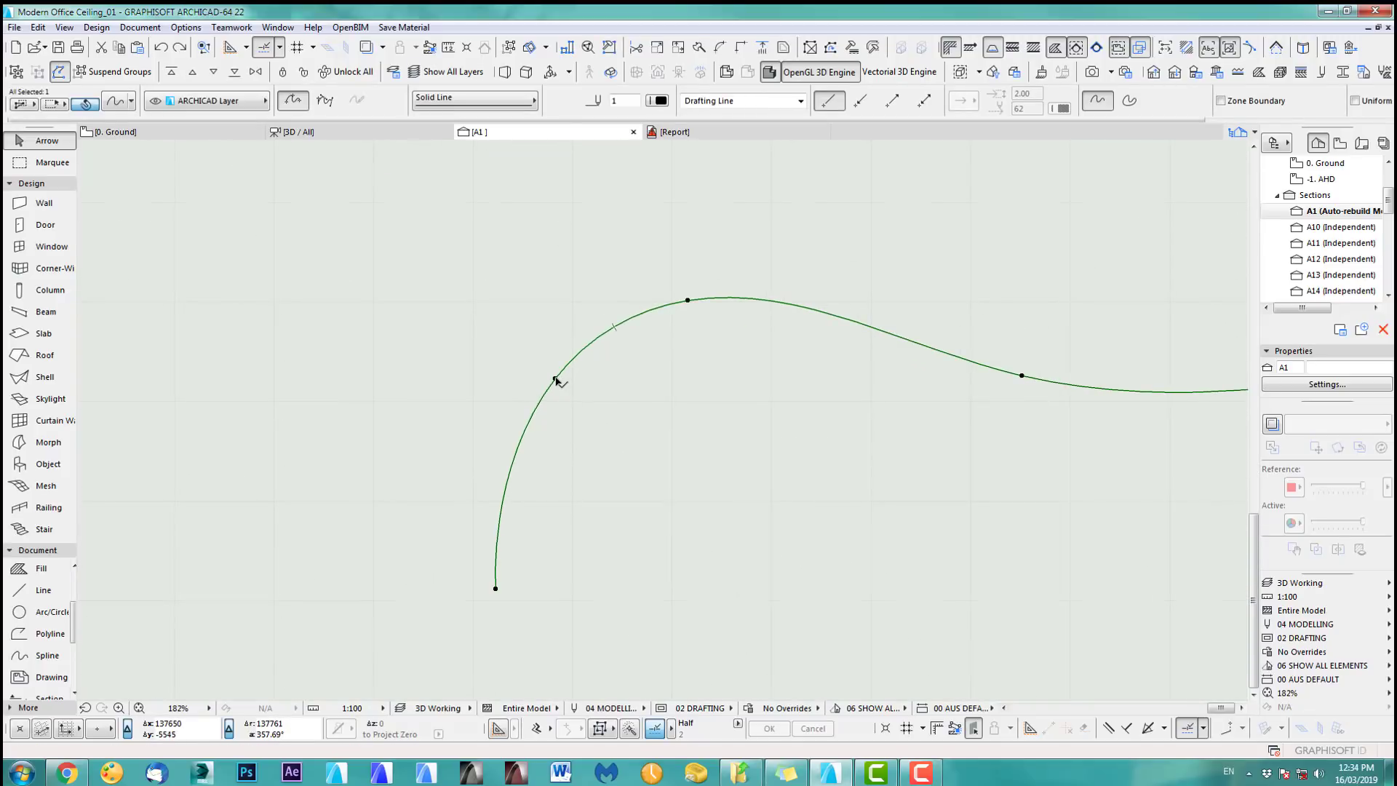
{"action": "left_click", "coordinate": [555, 380]}
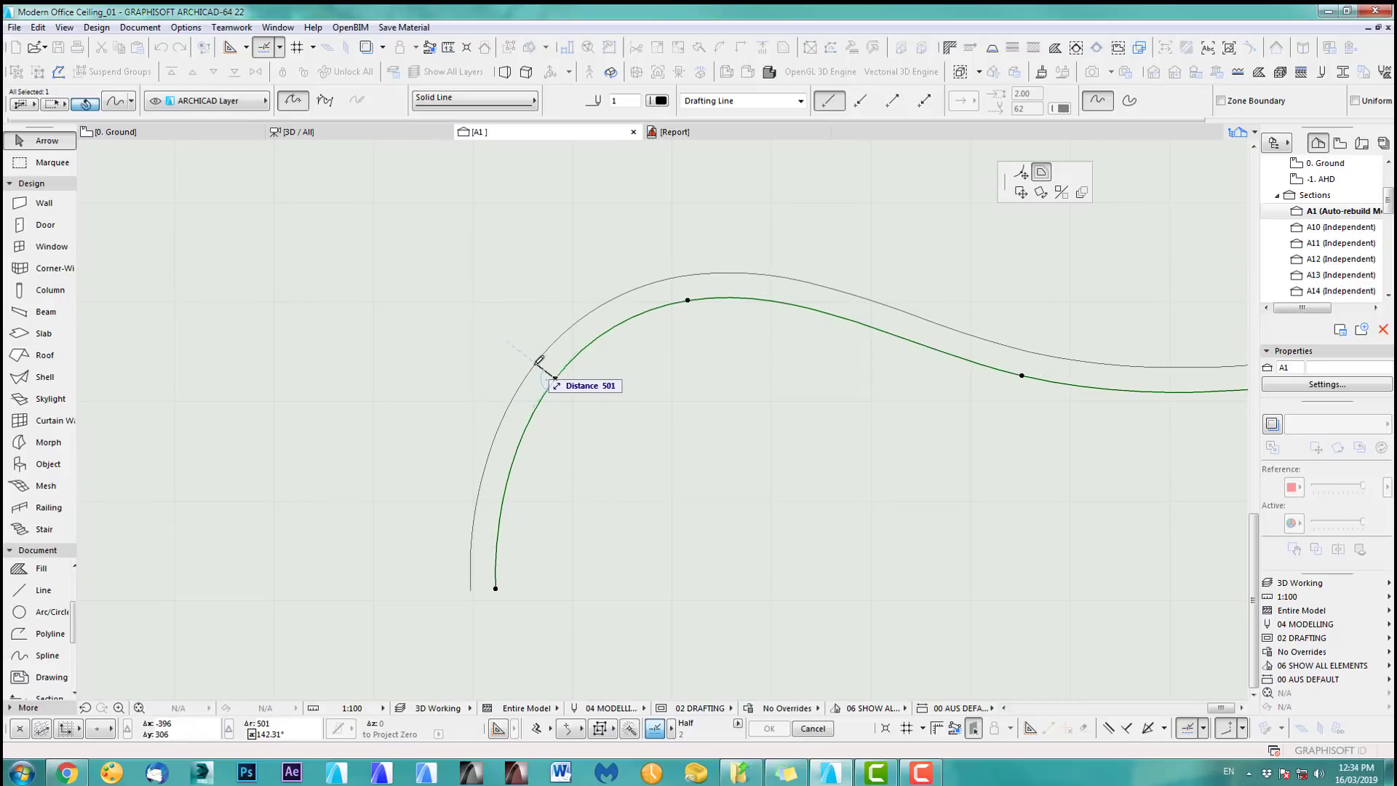
{"action": "type", "text": "2.0"}
{"action": "type", "text": "00"}
{"action": "key", "text": "Return"}
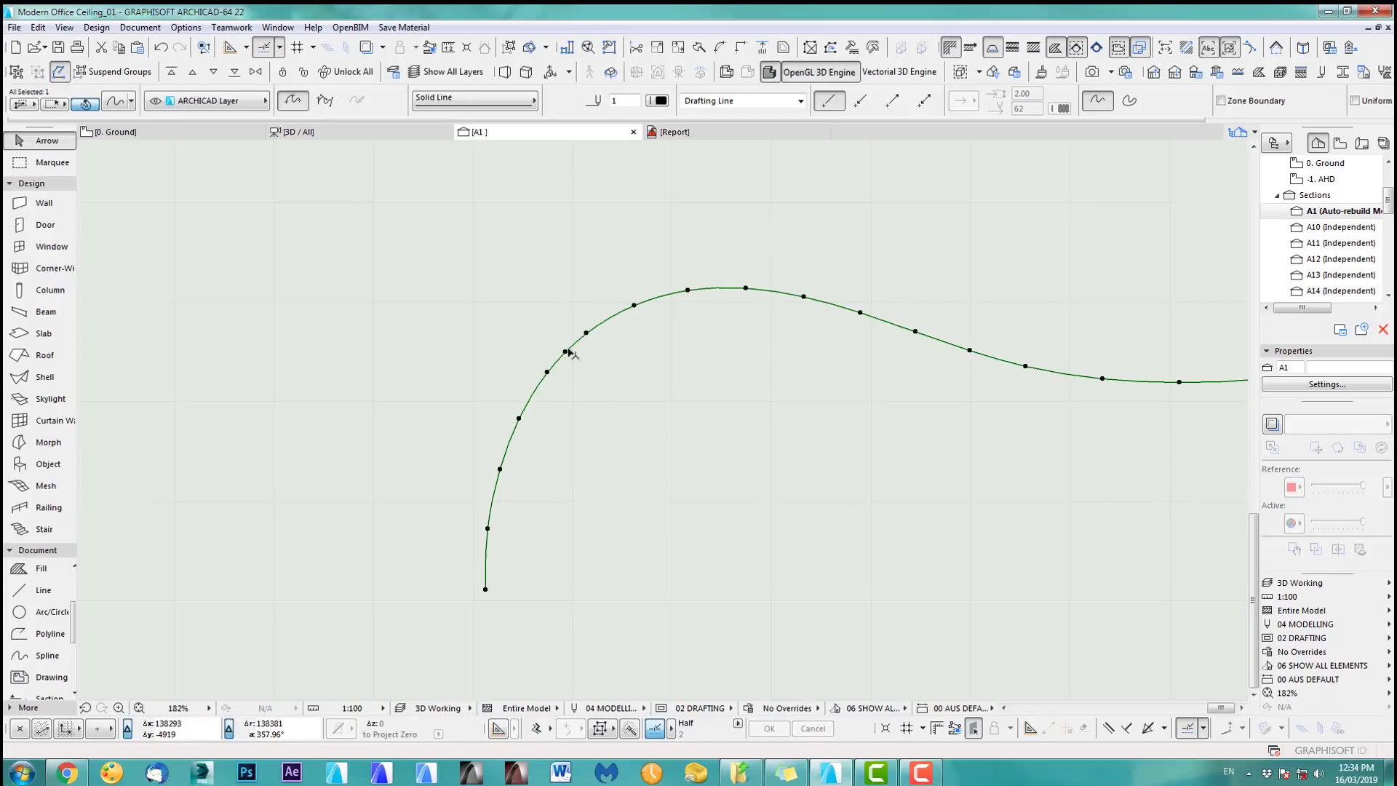
{"action": "scroll", "coordinate": [1161, 401], "scroll_direction": "down", "scroll_amount": 3}
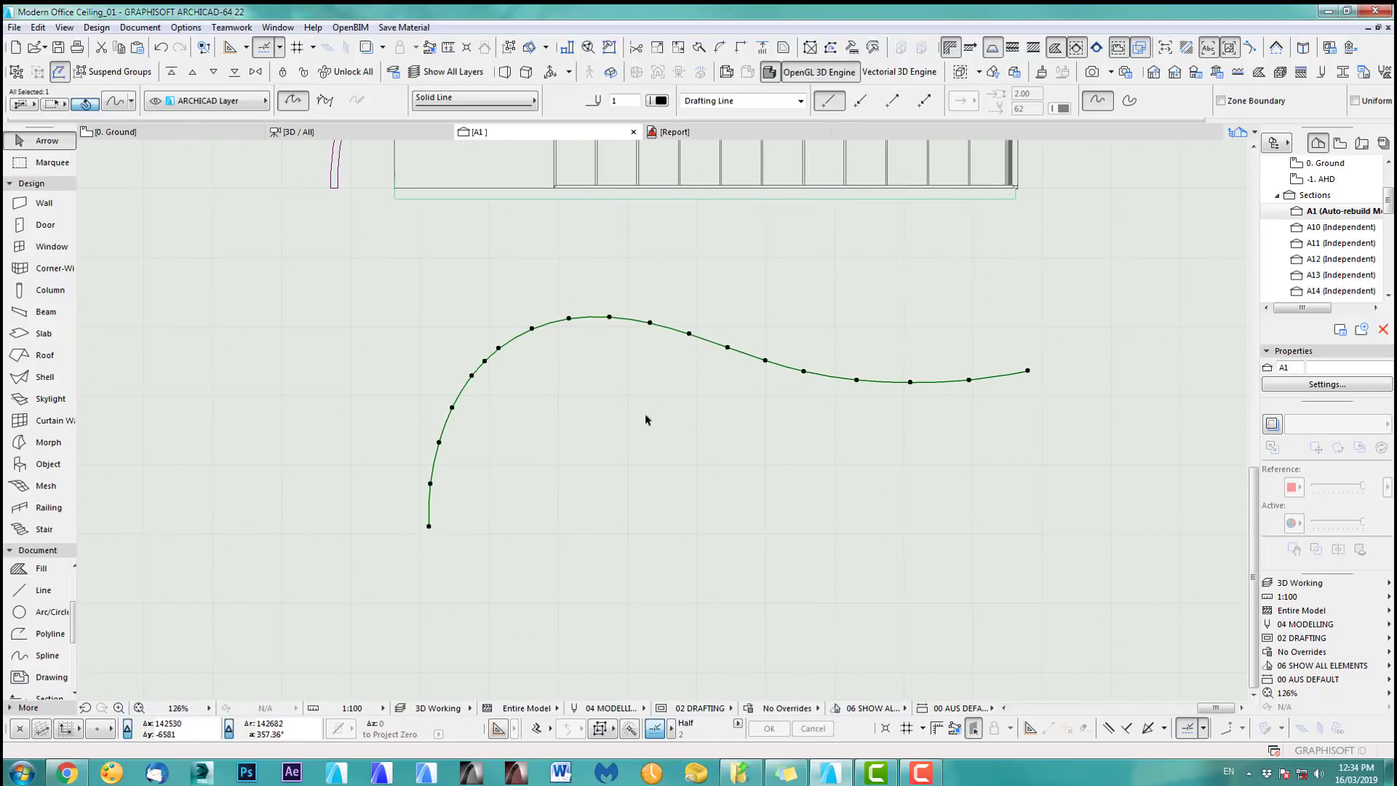
{"action": "middle_click_drag", "start_coordinate": [614, 405], "coordinate": [622, 417]}
{"action": "scroll", "coordinate": [636, 488], "scroll_direction": "down", "scroll_amount": 2}
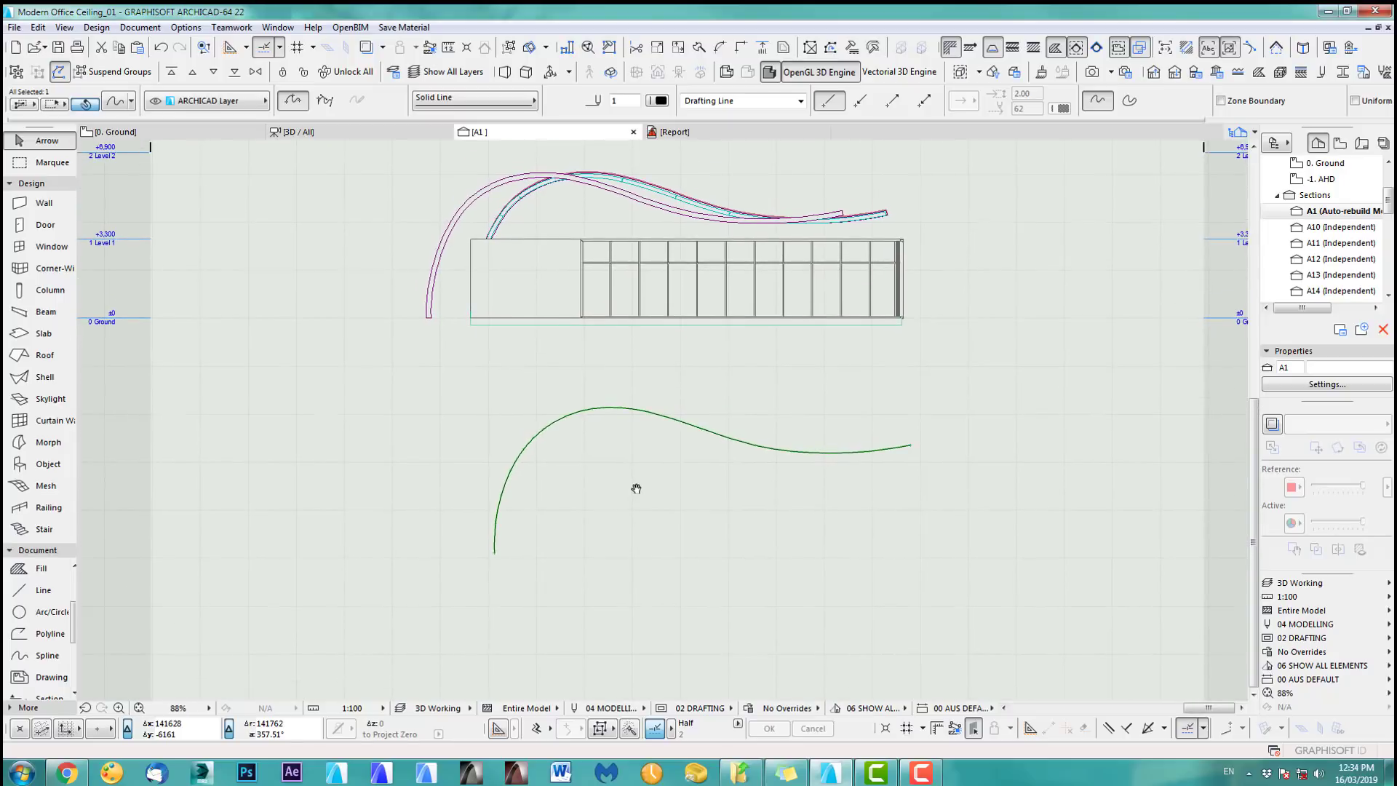
{"action": "left_click", "coordinate": [622, 387]}
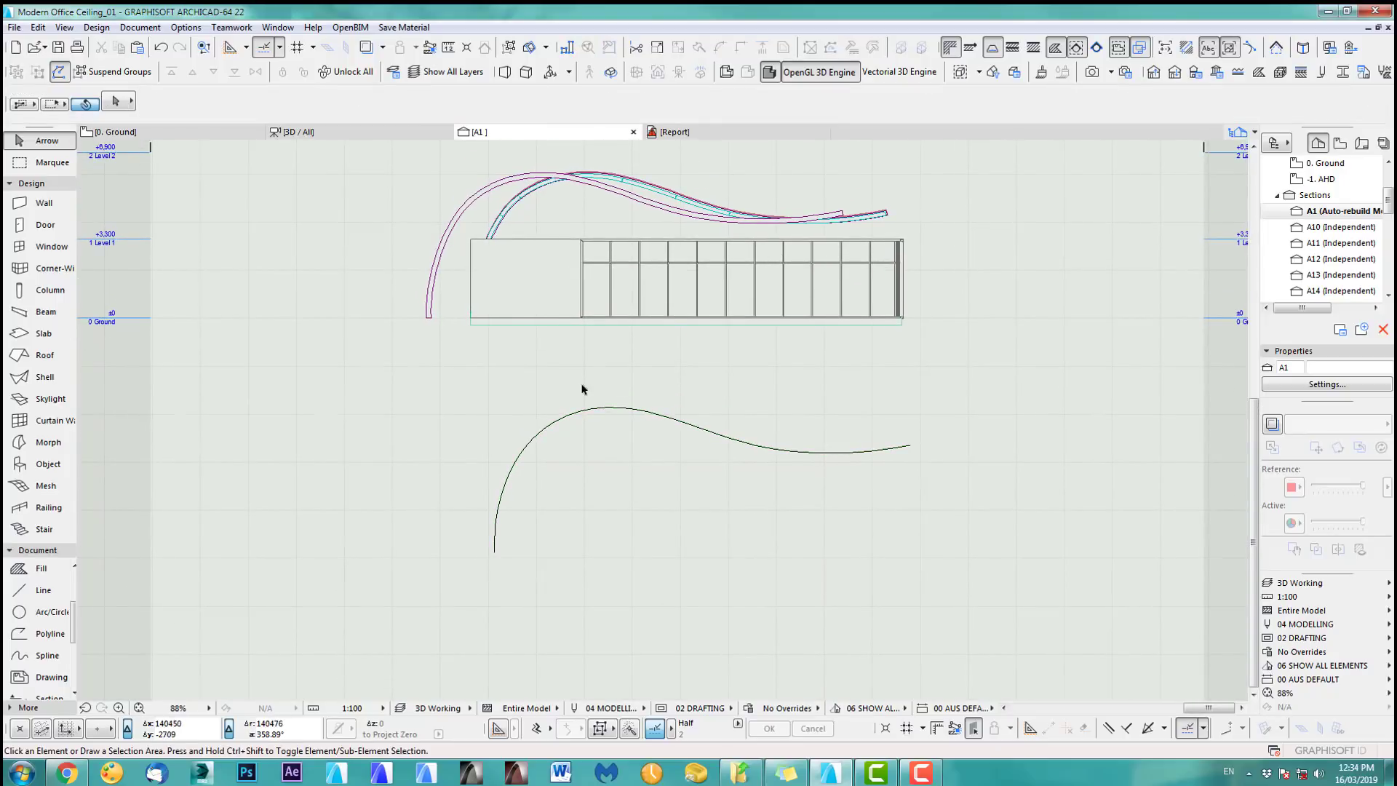
- Pick up the copied rib's shell settings, and copy the offset spline for use in the ground plan
{"action": "left_click", "coordinate": [430, 317], "text": "alt"}
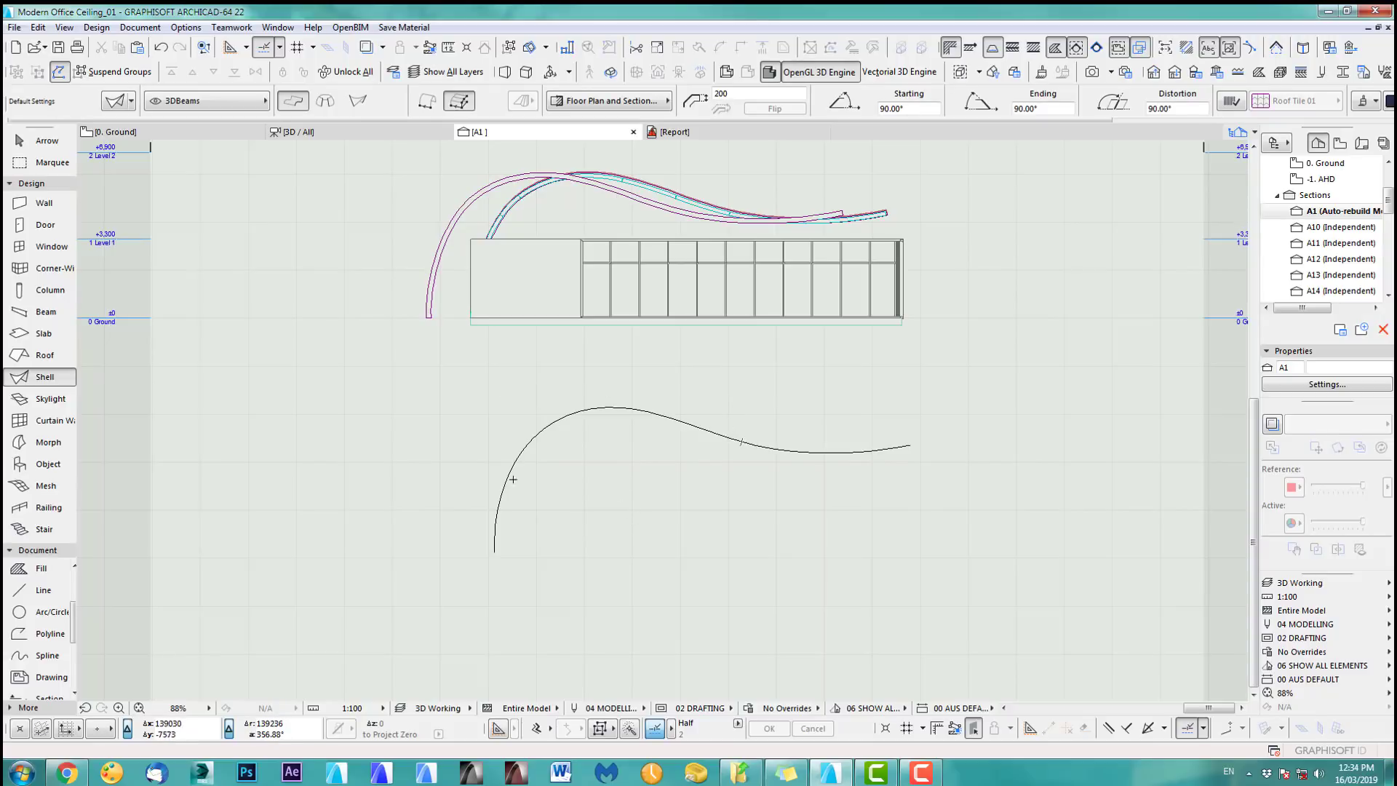
{"action": "left_click", "coordinate": [656, 415], "text": "shift"}
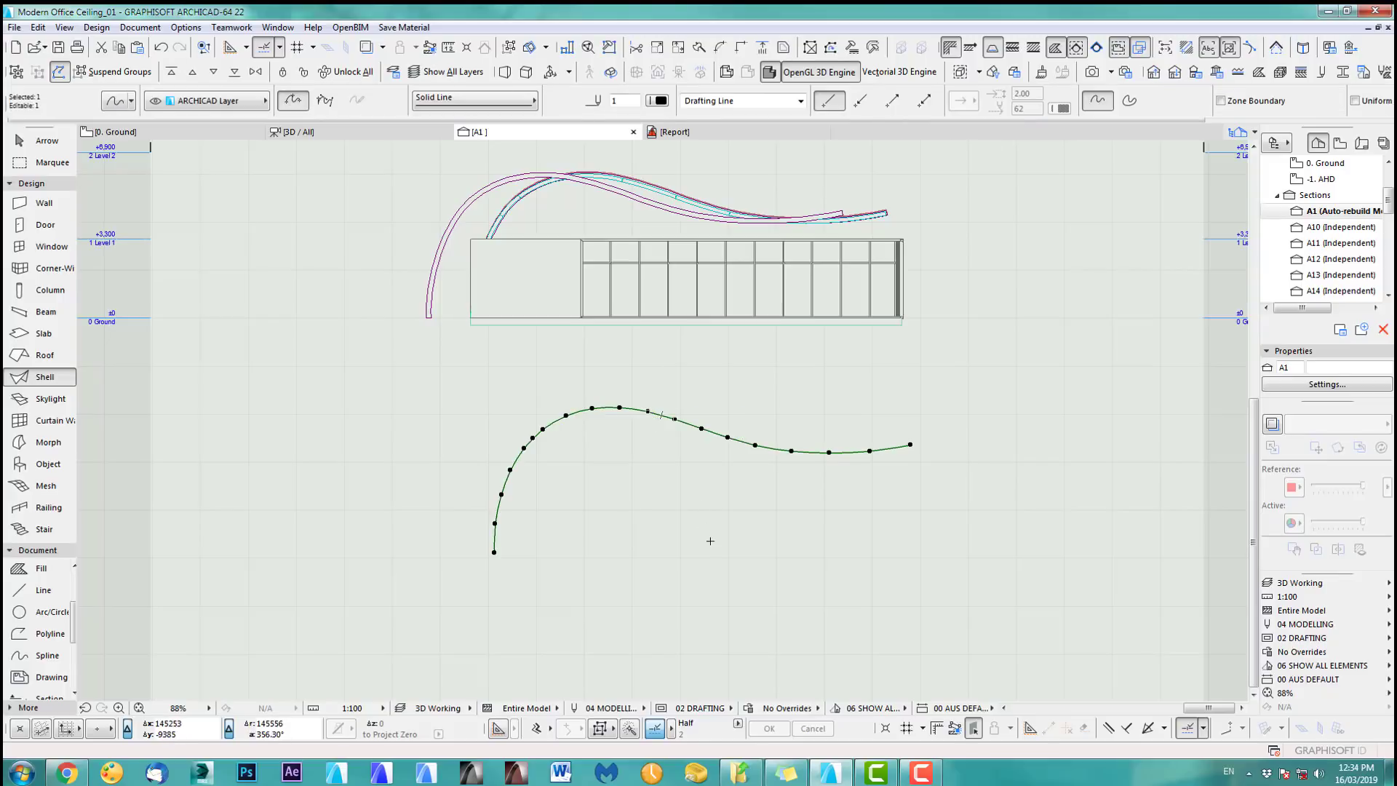
{"action": "key", "text": "F2"}
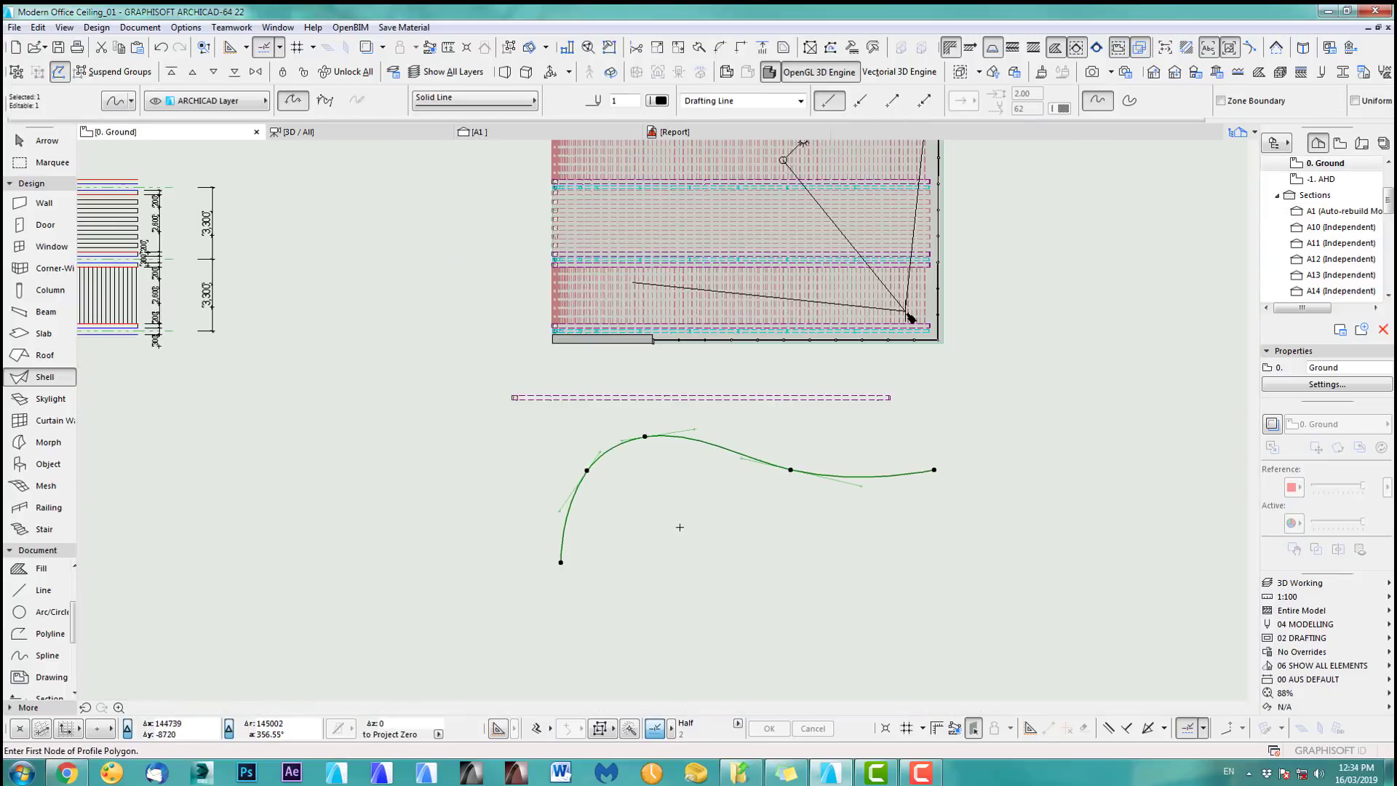
- Paste the offset spline at the center of the current ground plan view and place it below the original spline
{"action": "key", "text": "Escape"}
{"action": "scroll", "coordinate": [688, 469], "scroll_direction": "down", "scroll_amount": 2}
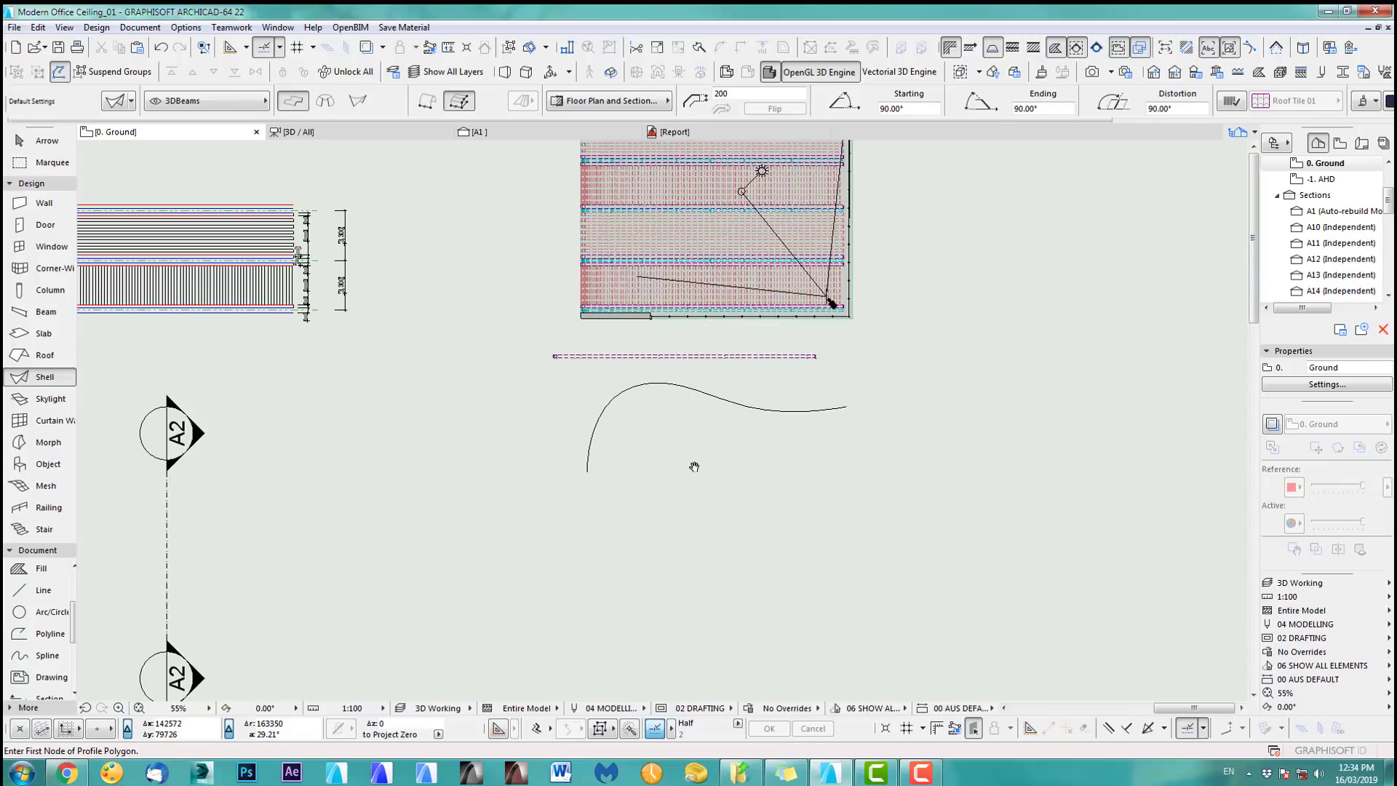
{"action": "key", "text": "ctrl+v"}
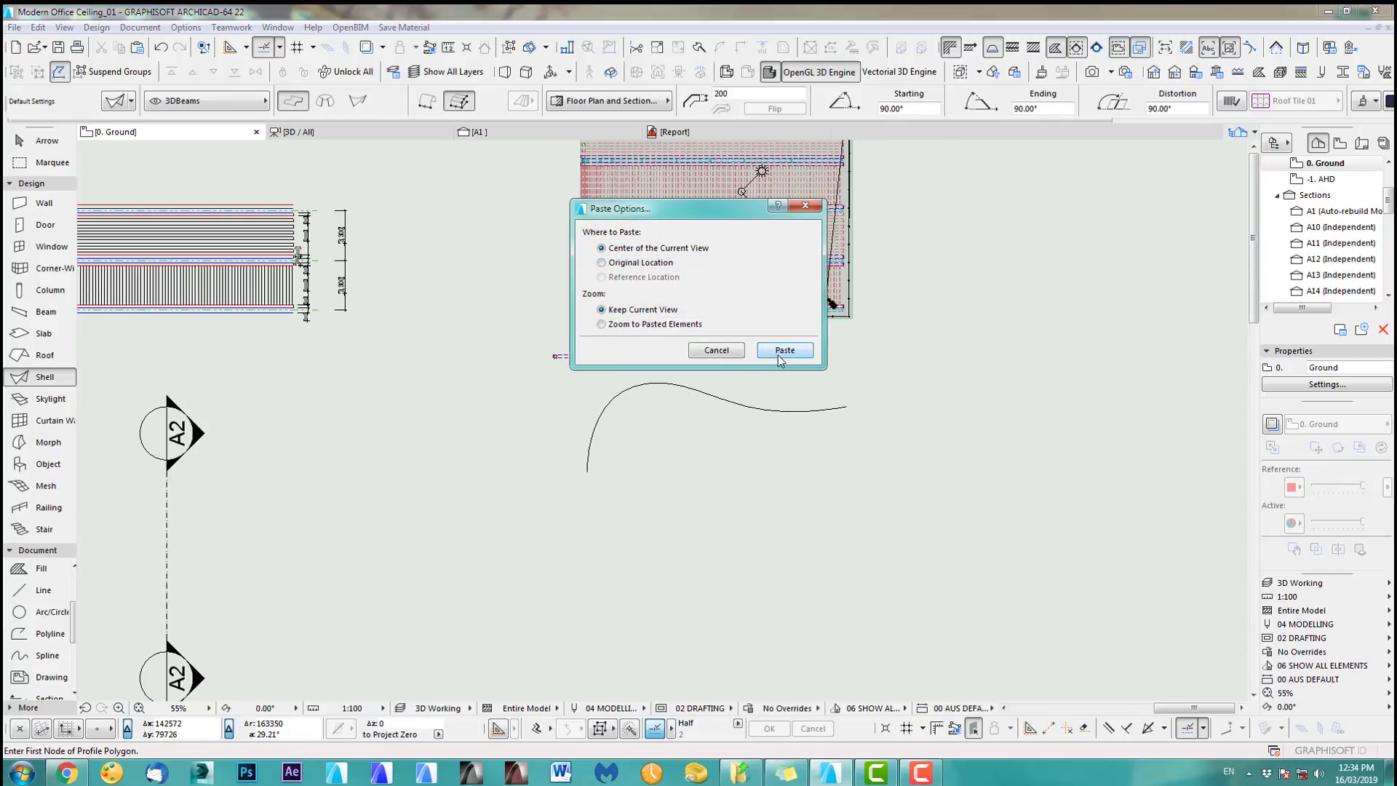
{"action": "left_click", "coordinate": [784, 350]}
{"action": "left_click_drag", "start_coordinate": [717, 427], "coordinate": [750, 560]}
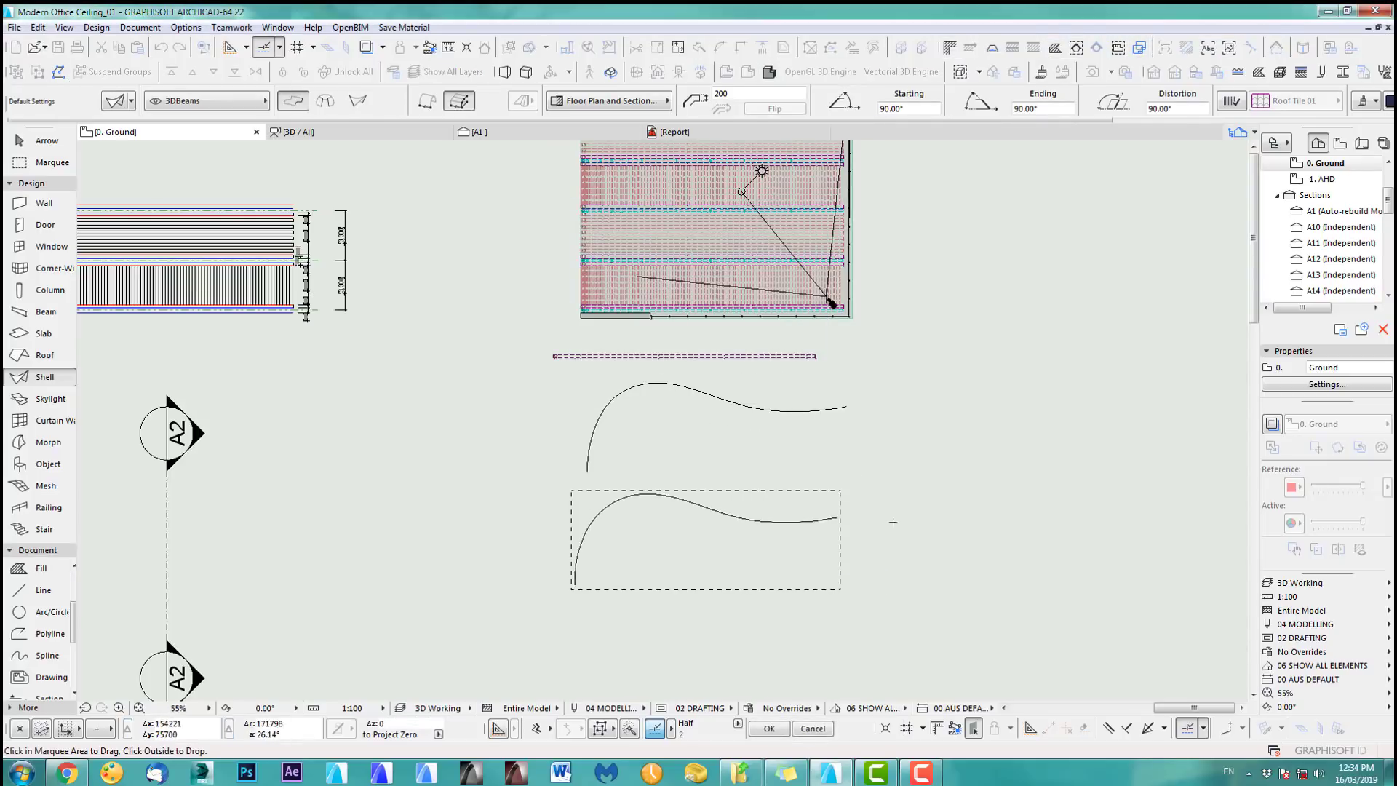
{"action": "left_click", "coordinate": [895, 520]}
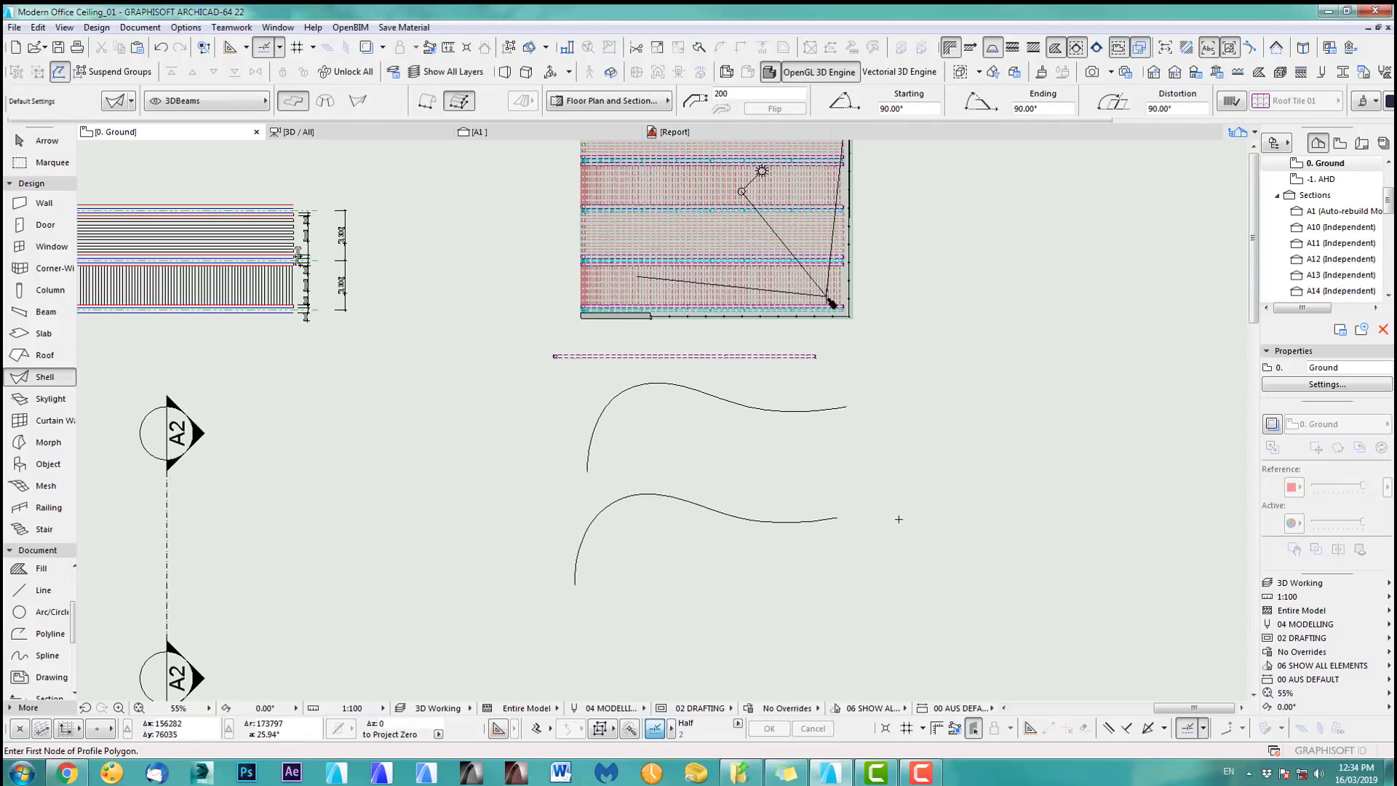
- Trace the pasted spline with an extruded shell at the default extrusion length, and flip its thickness to the outer side
{"action": "left_click", "coordinate": [678, 501]}
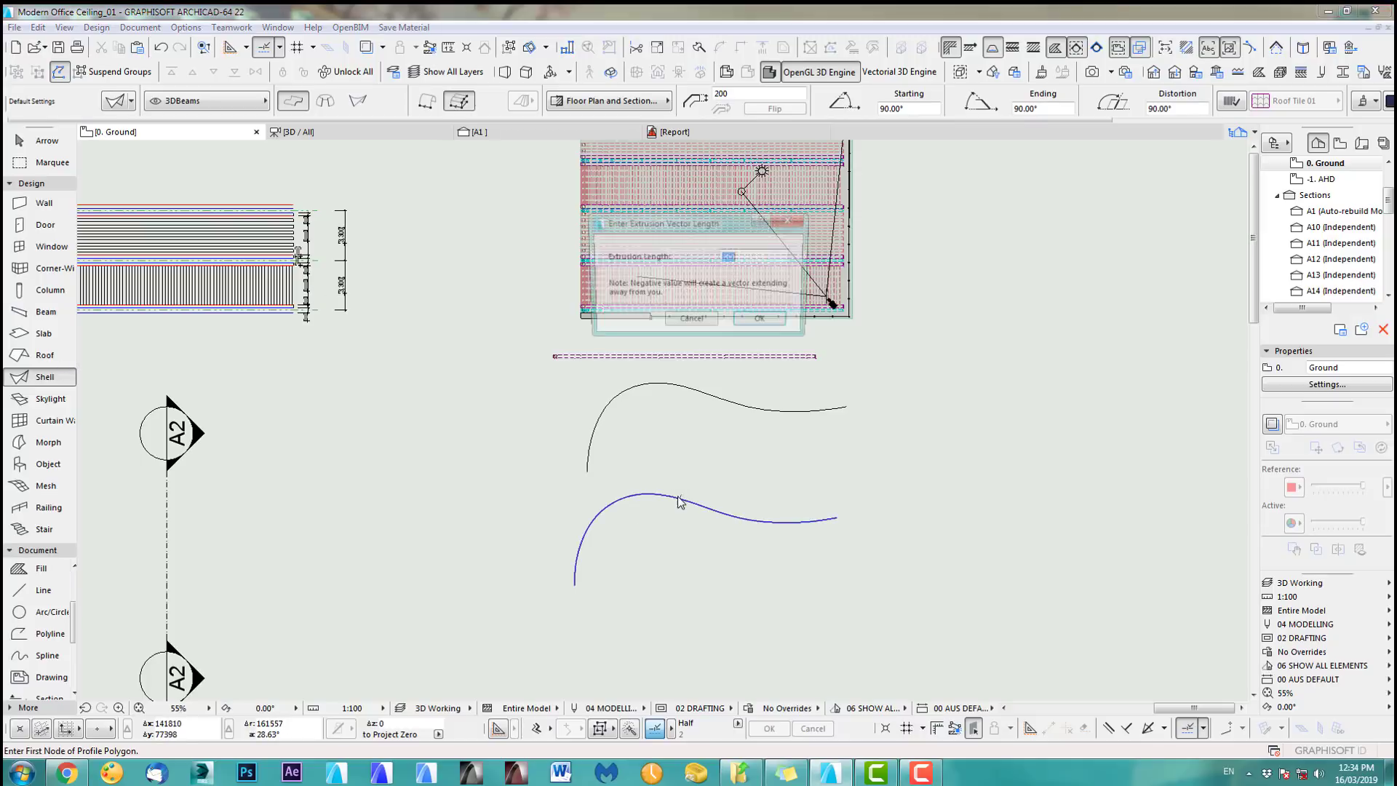
{"action": "left_click", "coordinate": [762, 322]}
{"action": "scroll", "coordinate": [702, 480], "scroll_direction": "up", "scroll_amount": 4}
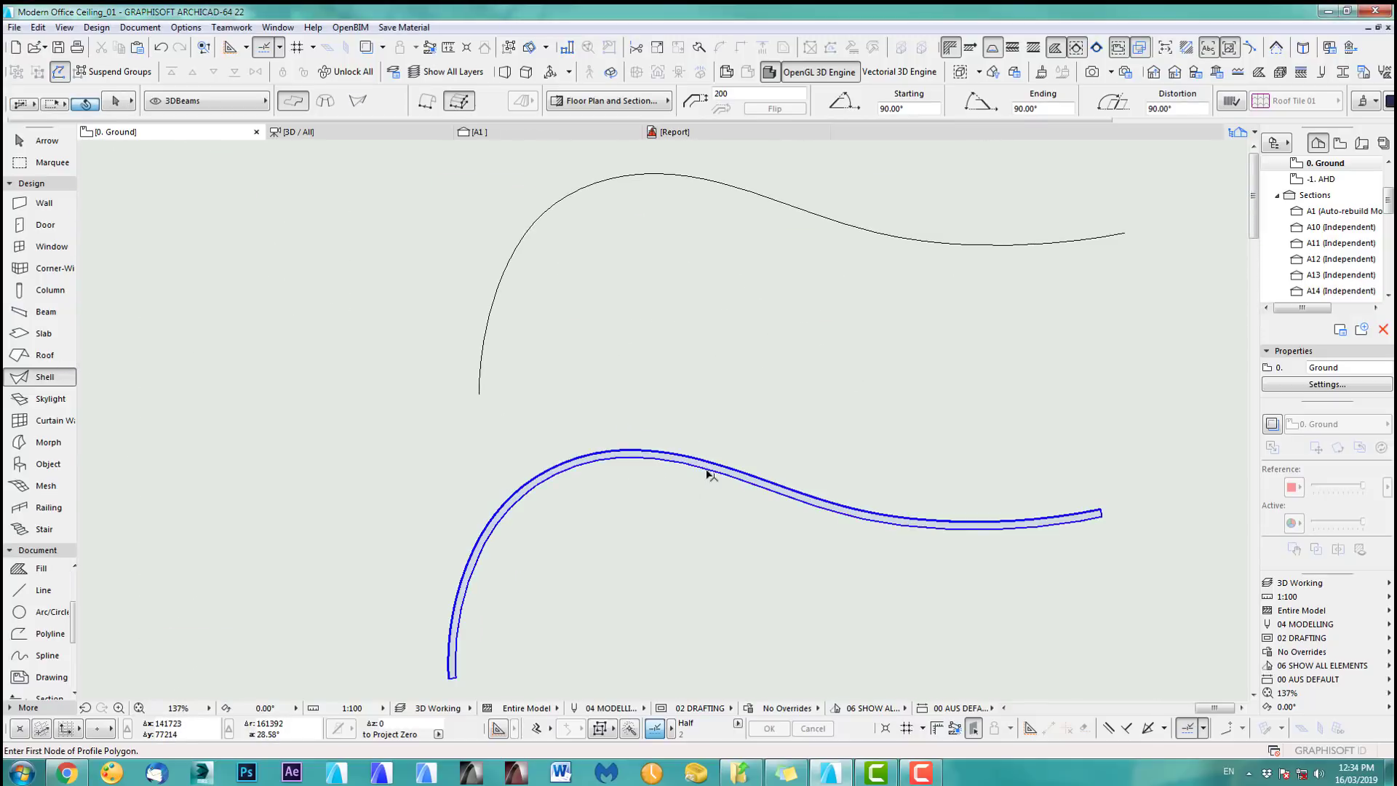
{"action": "key", "text": "Escape"}
{"action": "left_click", "coordinate": [774, 109]}
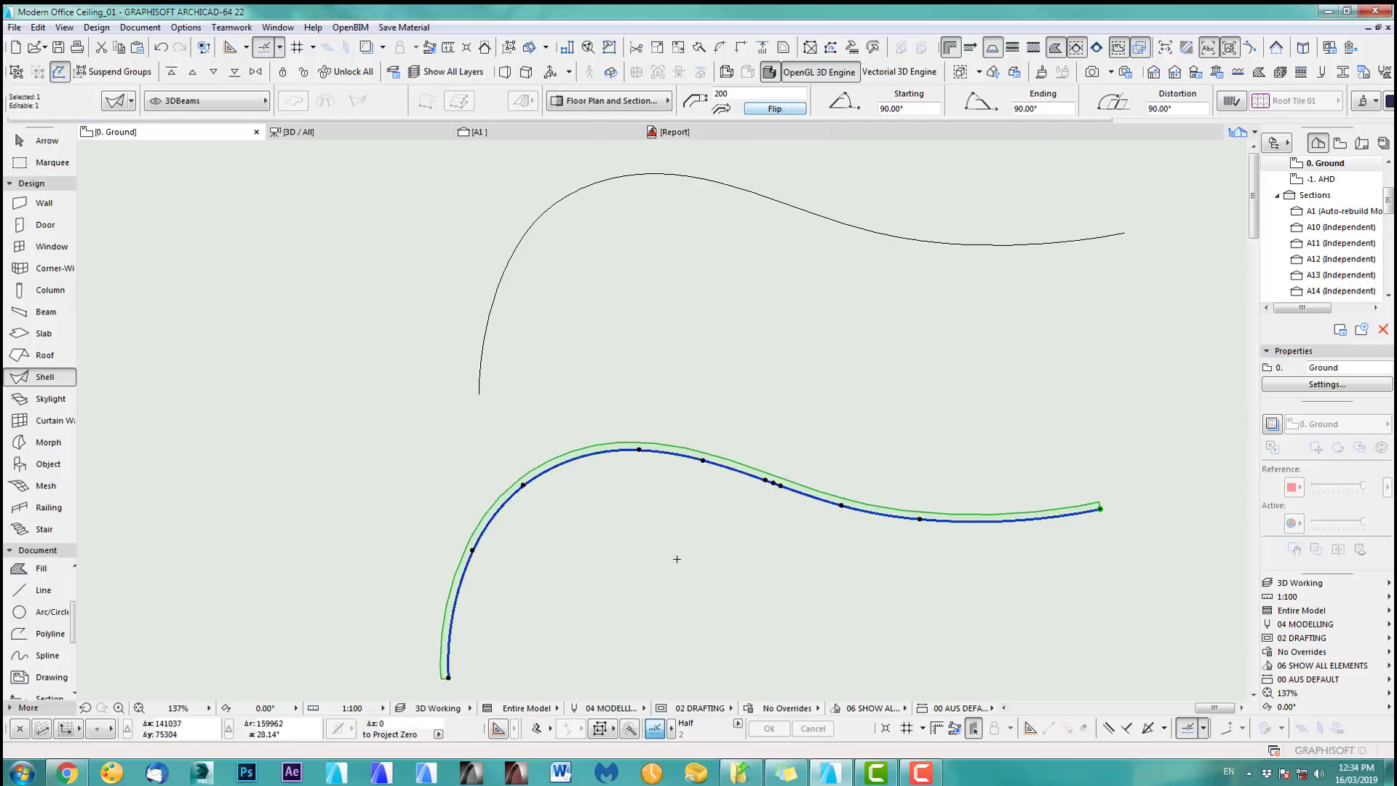
{"action": "scroll", "coordinate": [670, 570], "scroll_direction": "down", "scroll_amount": 3}
{"action": "middle_click_drag", "start_coordinate": [670, 570], "coordinate": [705, 548]}
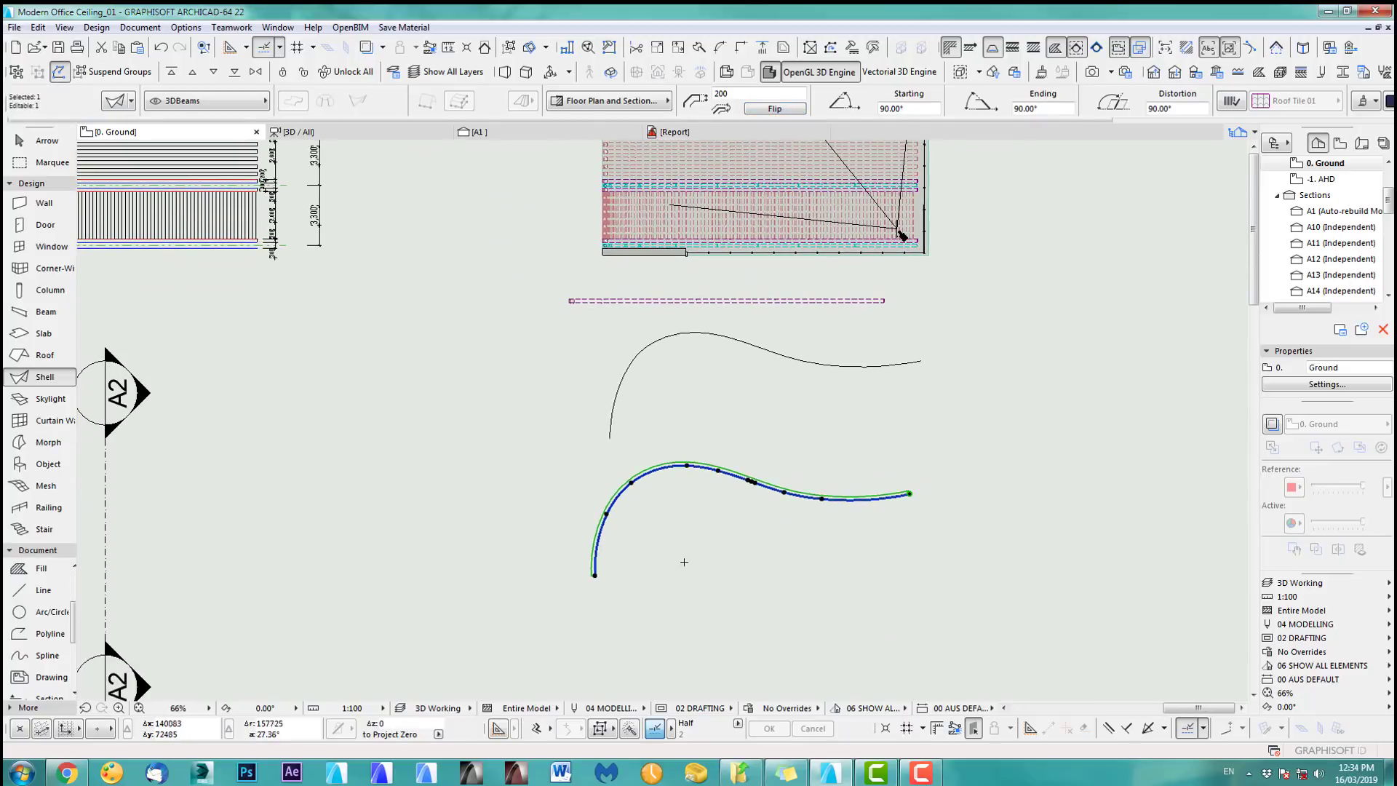
- Open section A2 from its section line in the ground plan with the current view settings
{"action": "left_click", "coordinate": [46, 142]}
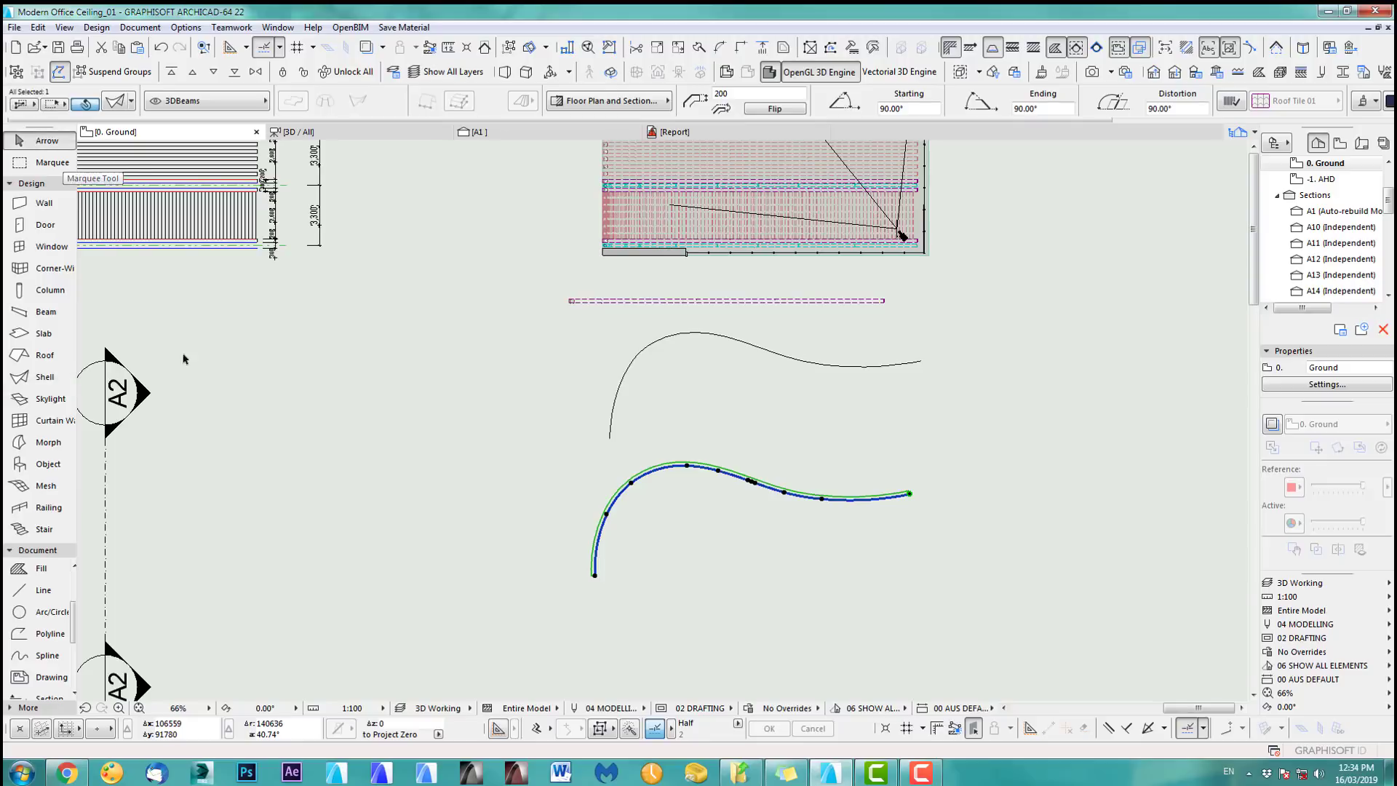
{"action": "left_click", "coordinate": [105, 489]}
{"action": "right_click", "coordinate": [105, 487]}
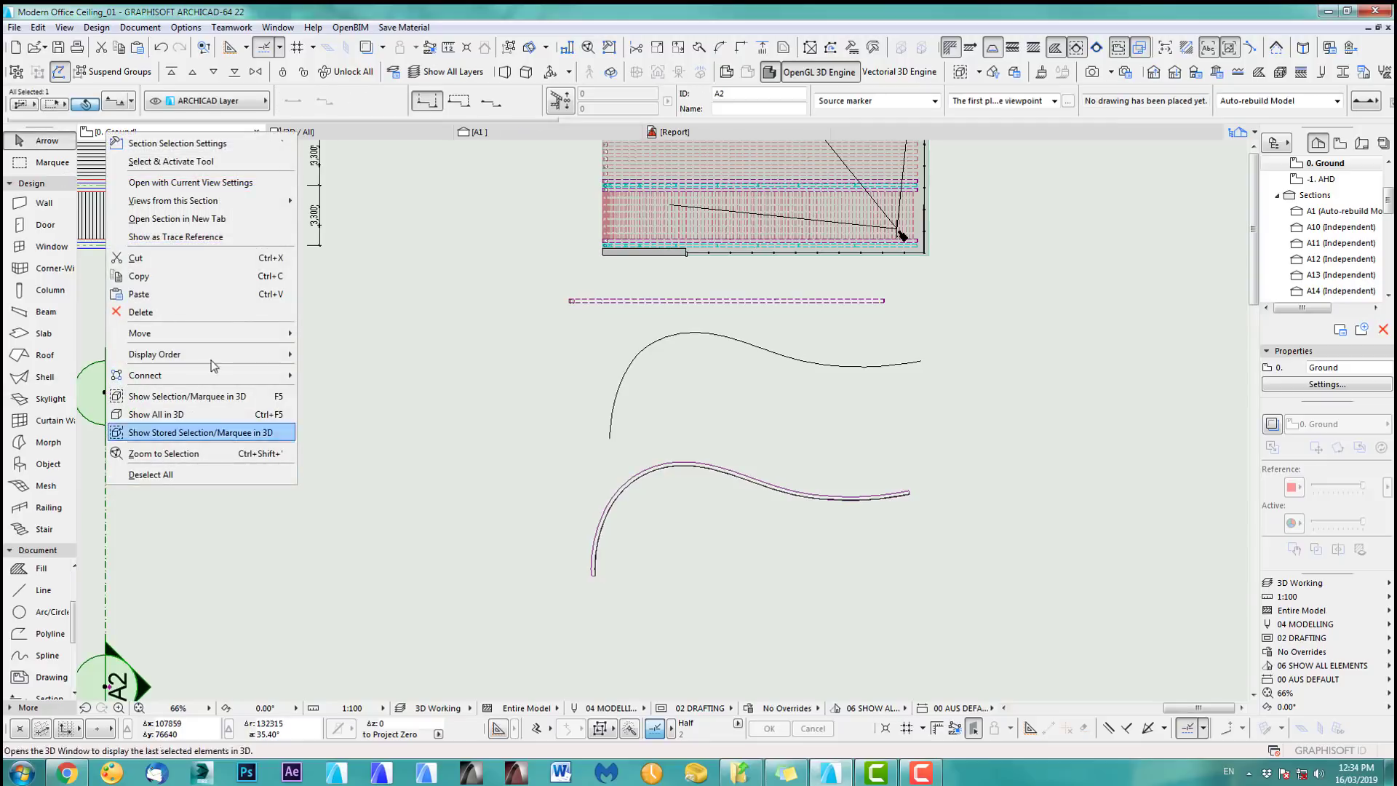
{"action": "left_click", "coordinate": [188, 182]}
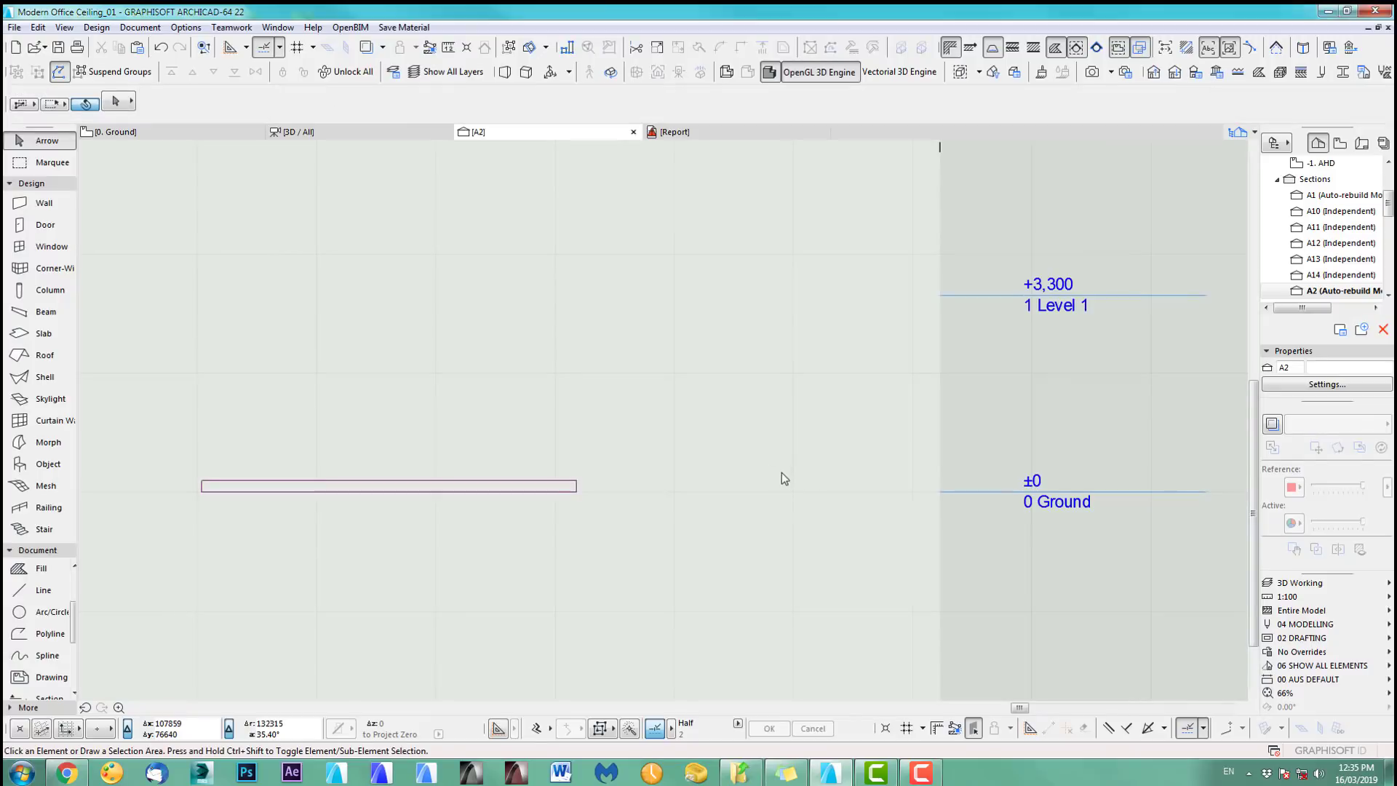
- Rotate the flat shell 90° upright about its lower end at ground level in section A2
{"action": "left_click", "coordinate": [582, 486]}
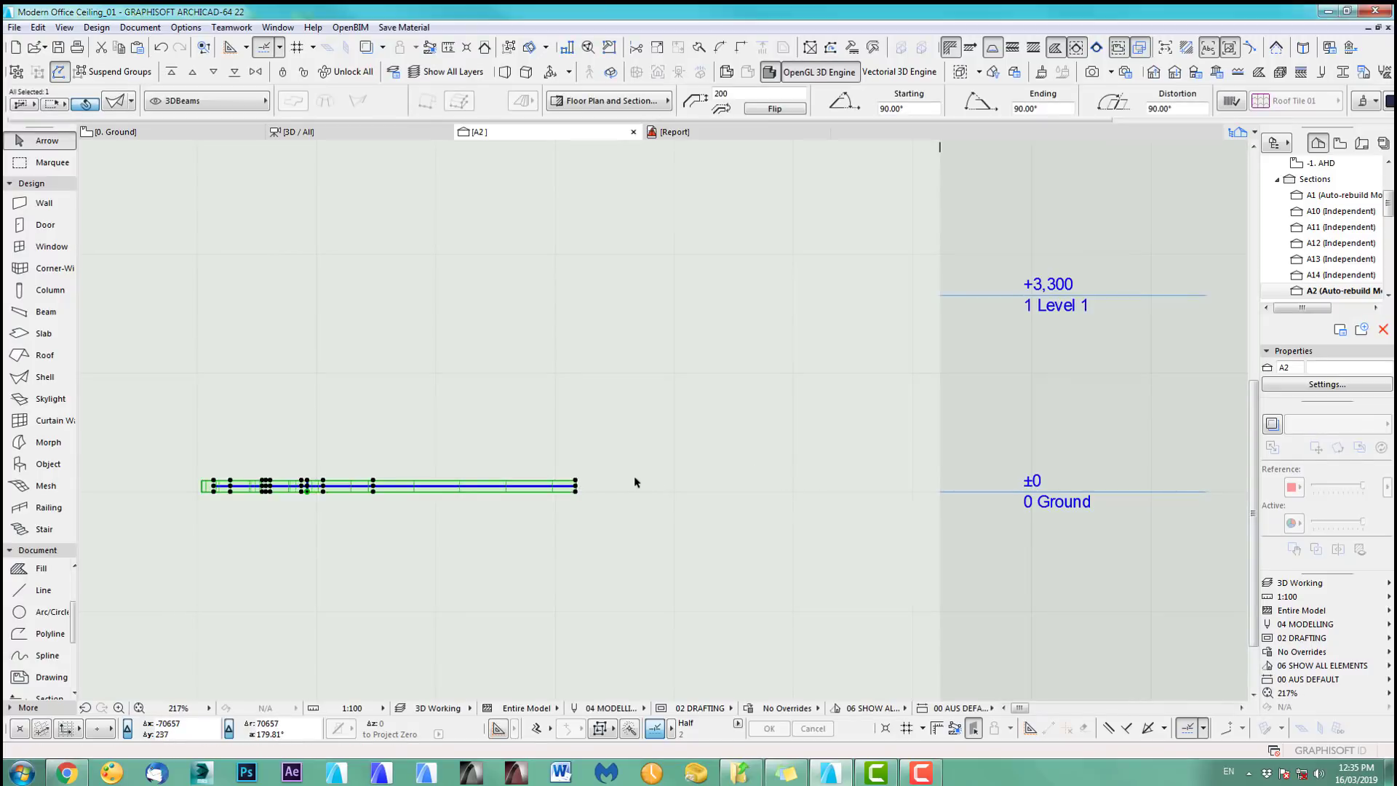
{"action": "key", "text": "ctrl+e"}
{"action": "left_click", "coordinate": [575, 488]}
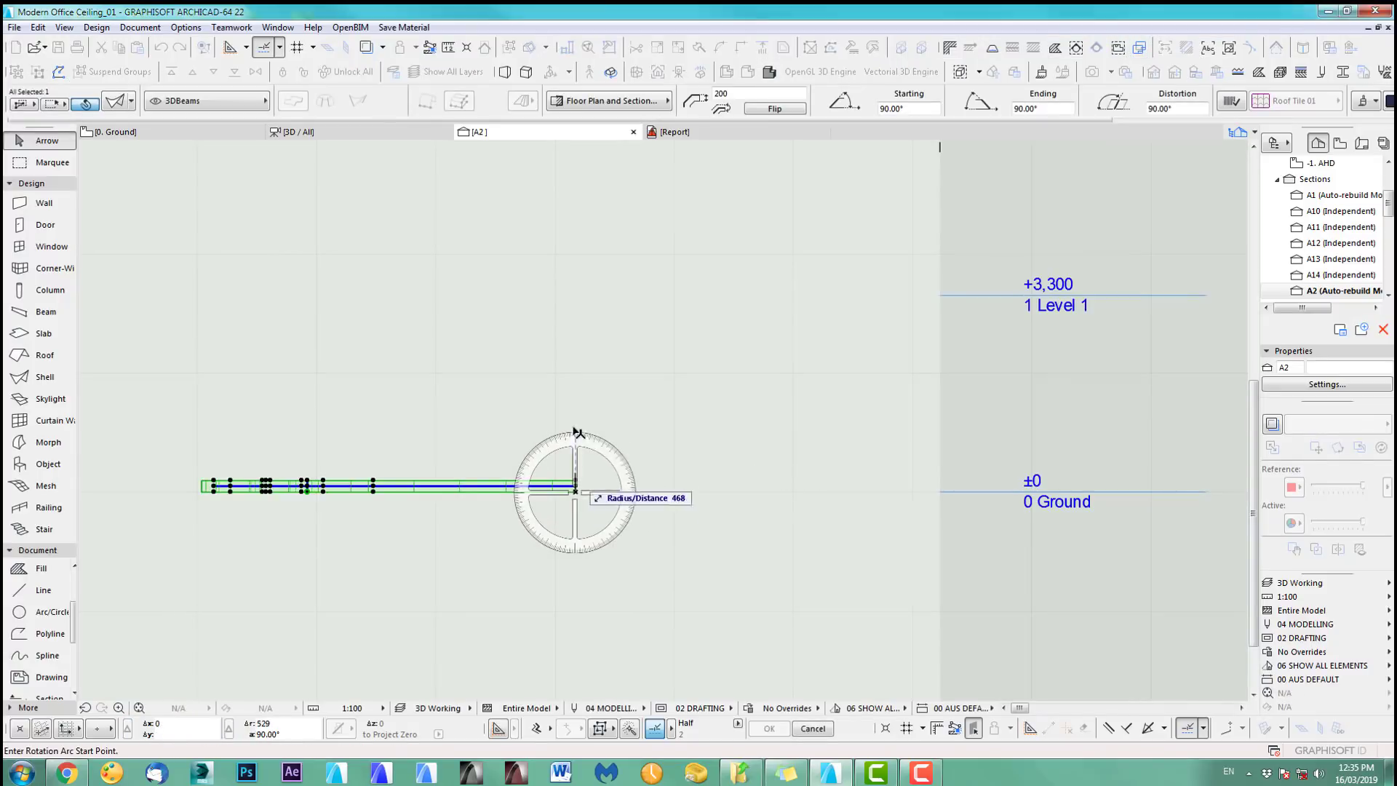
{"action": "left_click", "coordinate": [575, 389]}
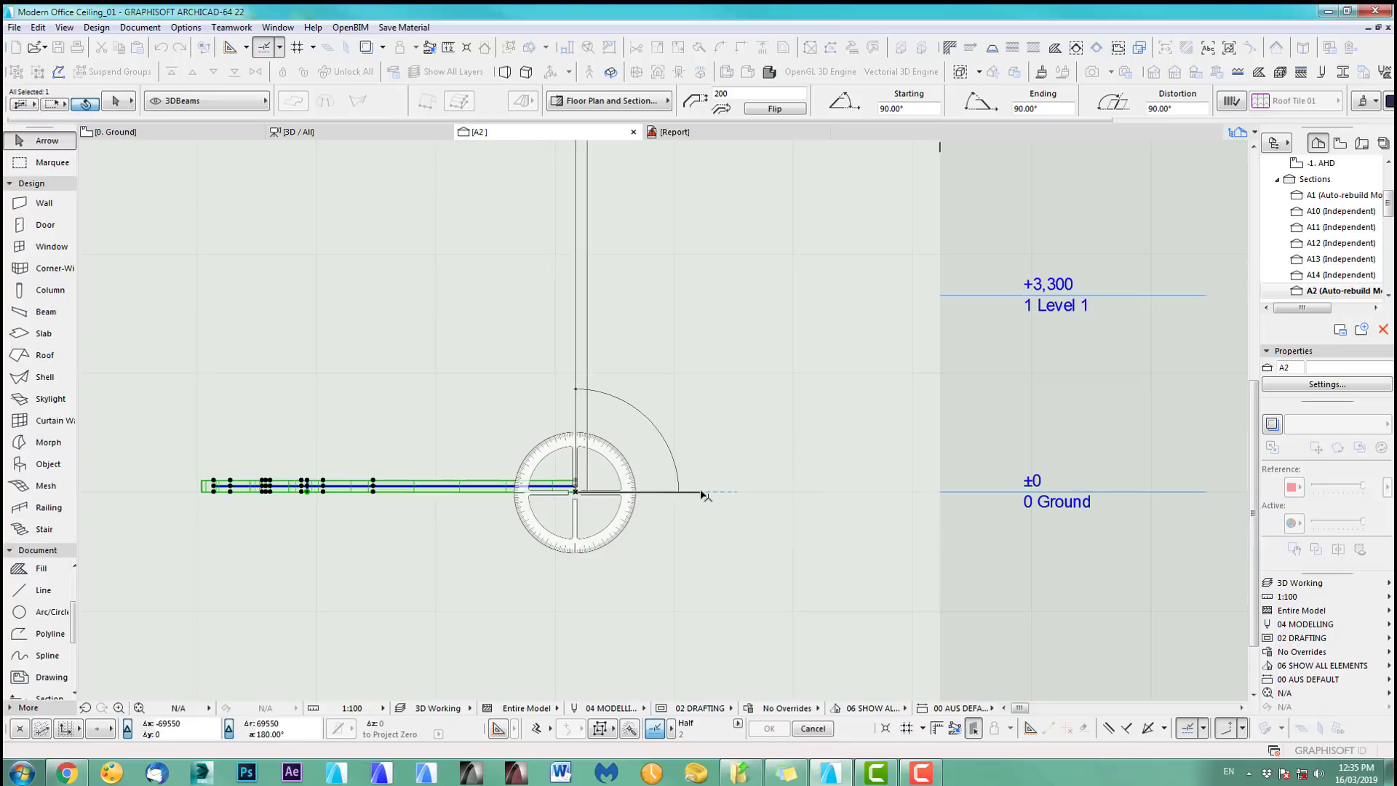
{"action": "left_click", "coordinate": [702, 517]}
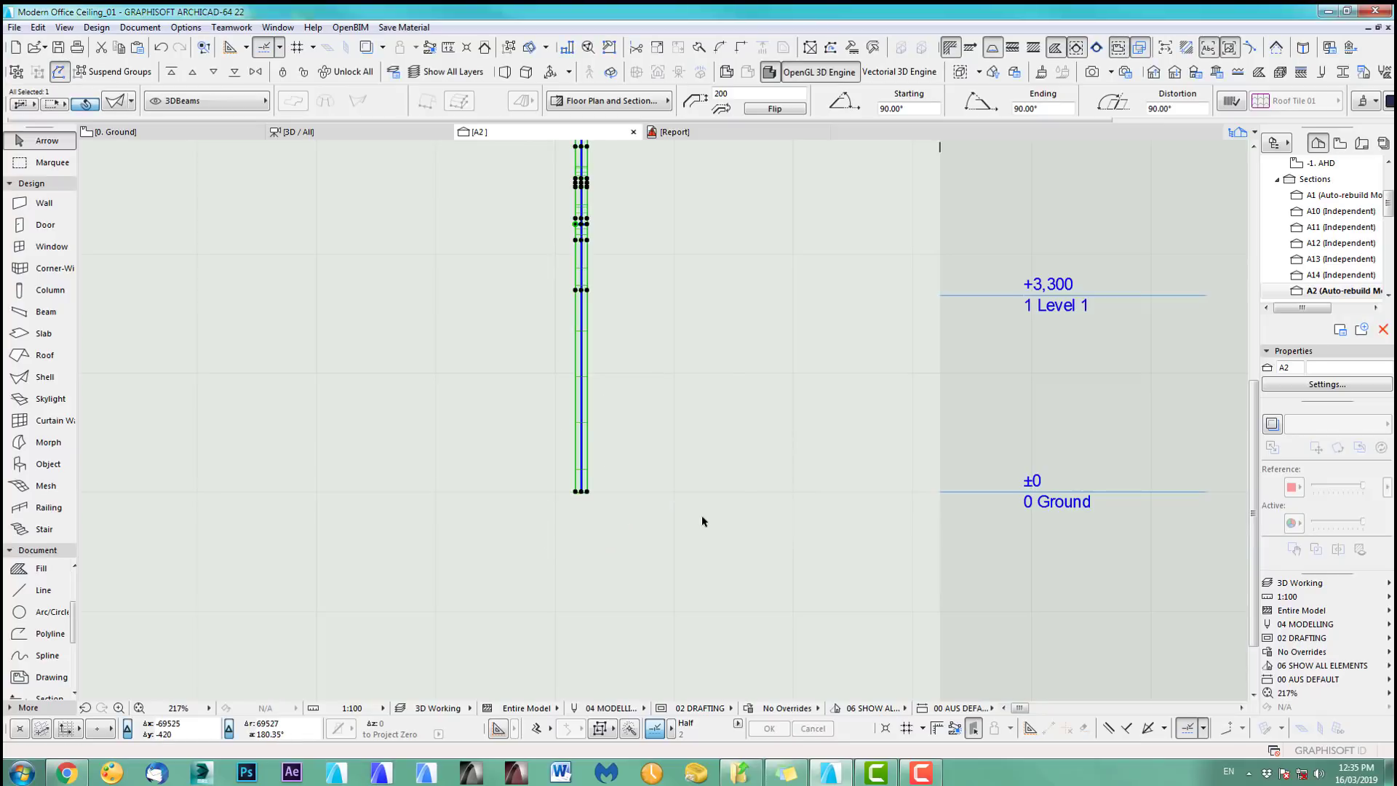
- Return to the ground plan and delete the old rib copy between the office and the upper spline
{"action": "key", "text": "F2"}
{"action": "left_click", "coordinate": [653, 577]}
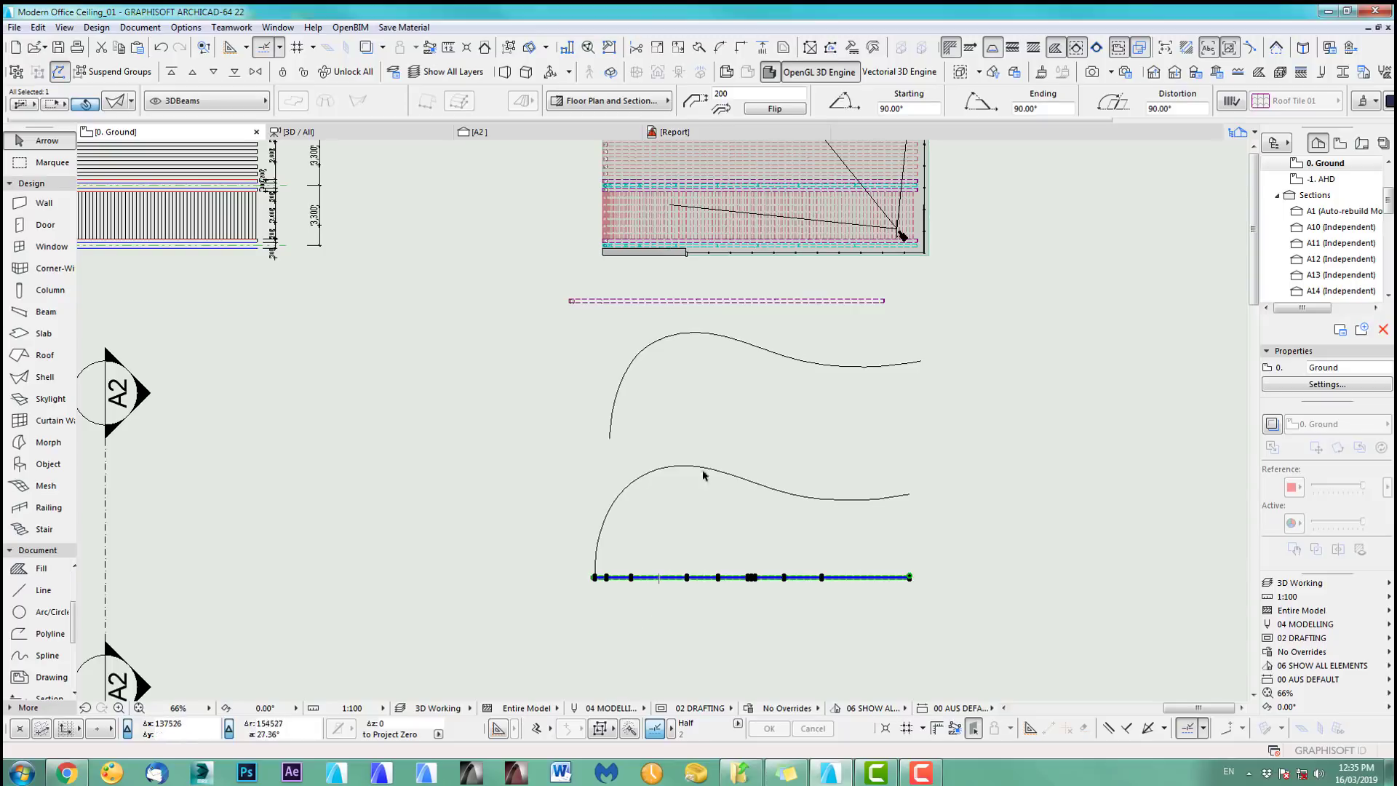
{"action": "left_click", "coordinate": [882, 301]}
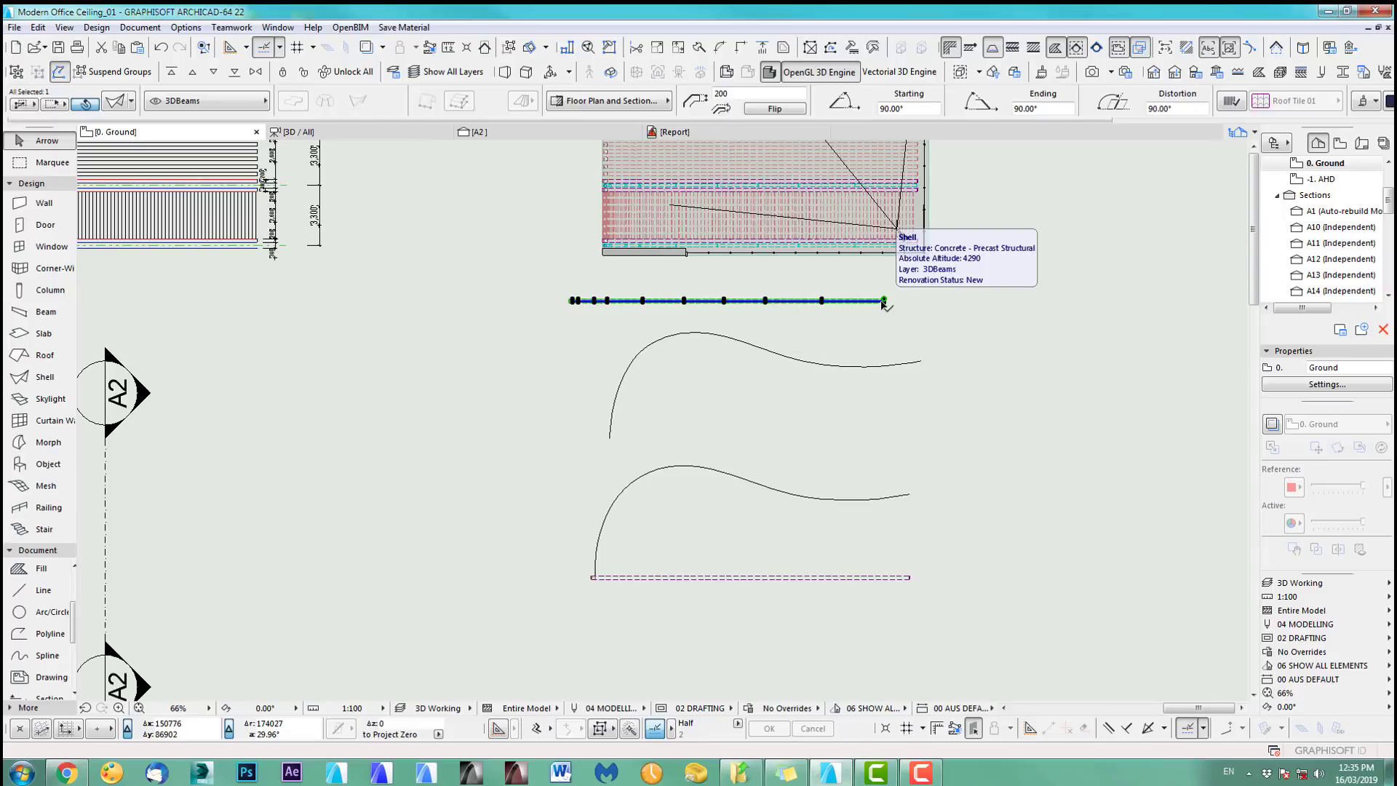
{"action": "key", "text": "Delete"}
- Move the new shell just below the office plan and align its reference line's end with the outer edge of the wall
{"action": "left_click", "coordinate": [623, 577]}
{"action": "left_click_drag", "start_coordinate": [623, 577], "coordinate": [612, 274]}
{"action": "scroll", "coordinate": [619, 297], "scroll_direction": "up", "scroll_amount": 3}
{"action": "scroll", "coordinate": [620, 492], "scroll_direction": "up", "scroll_amount": 5}
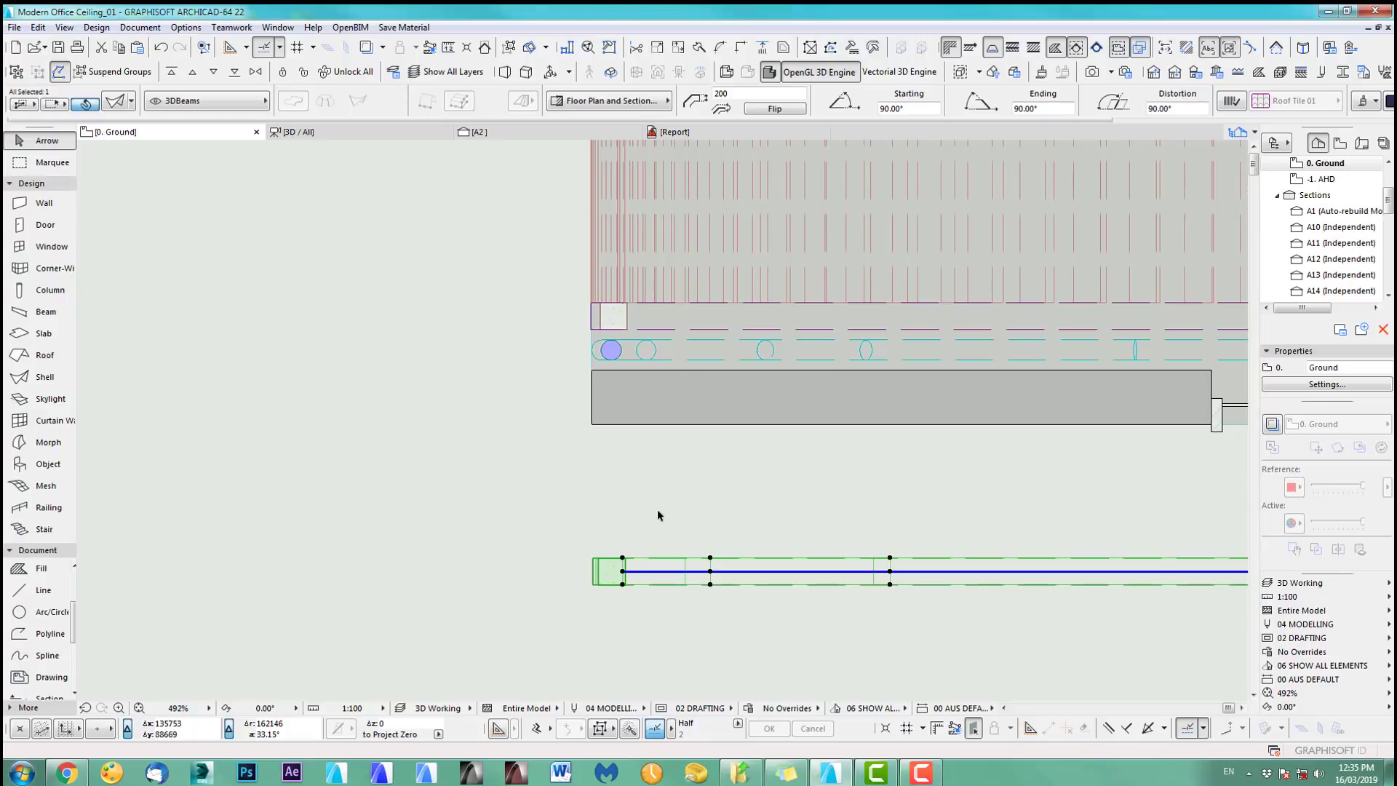
{"action": "key", "text": "ctrl+d"}
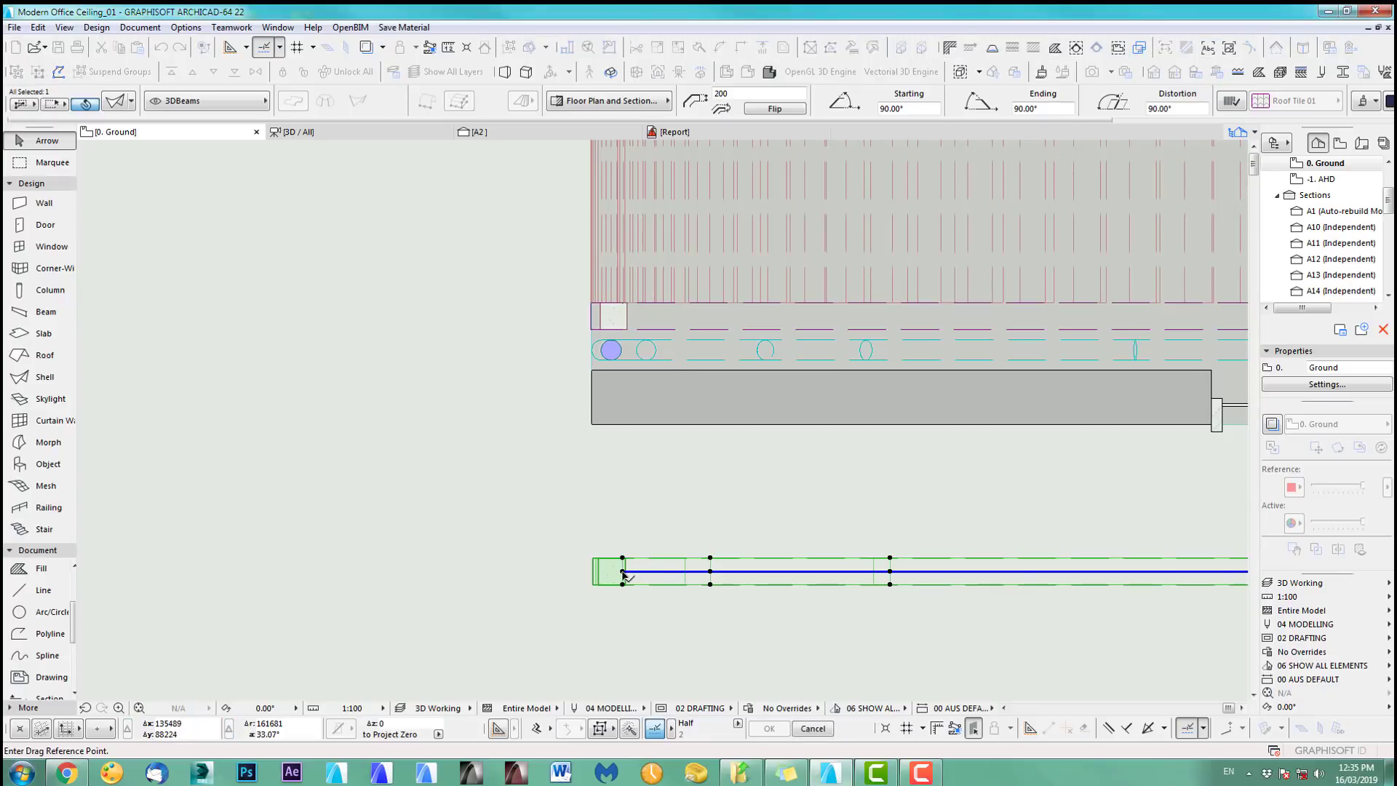
{"action": "left_click", "coordinate": [623, 572]}
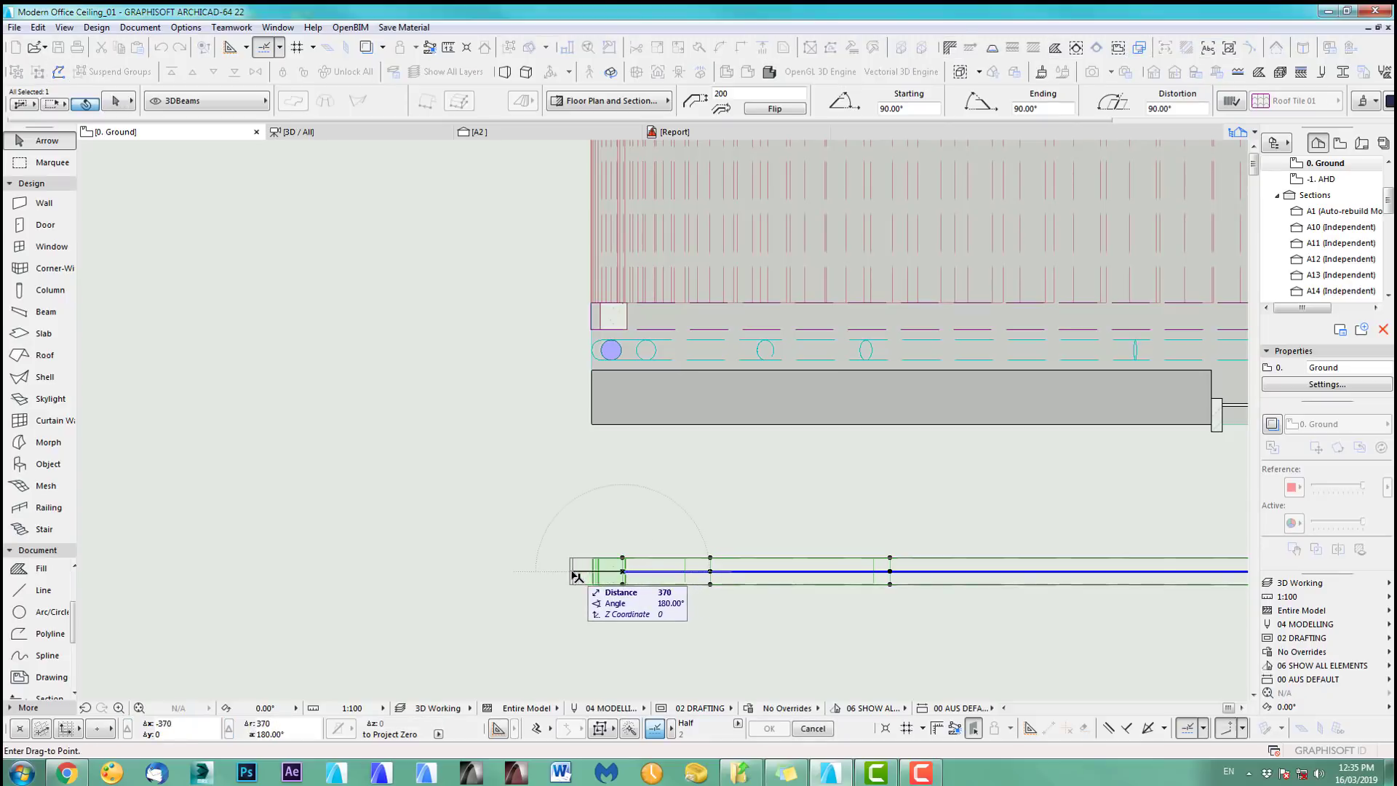
{"action": "left_click", "coordinate": [595, 374]}
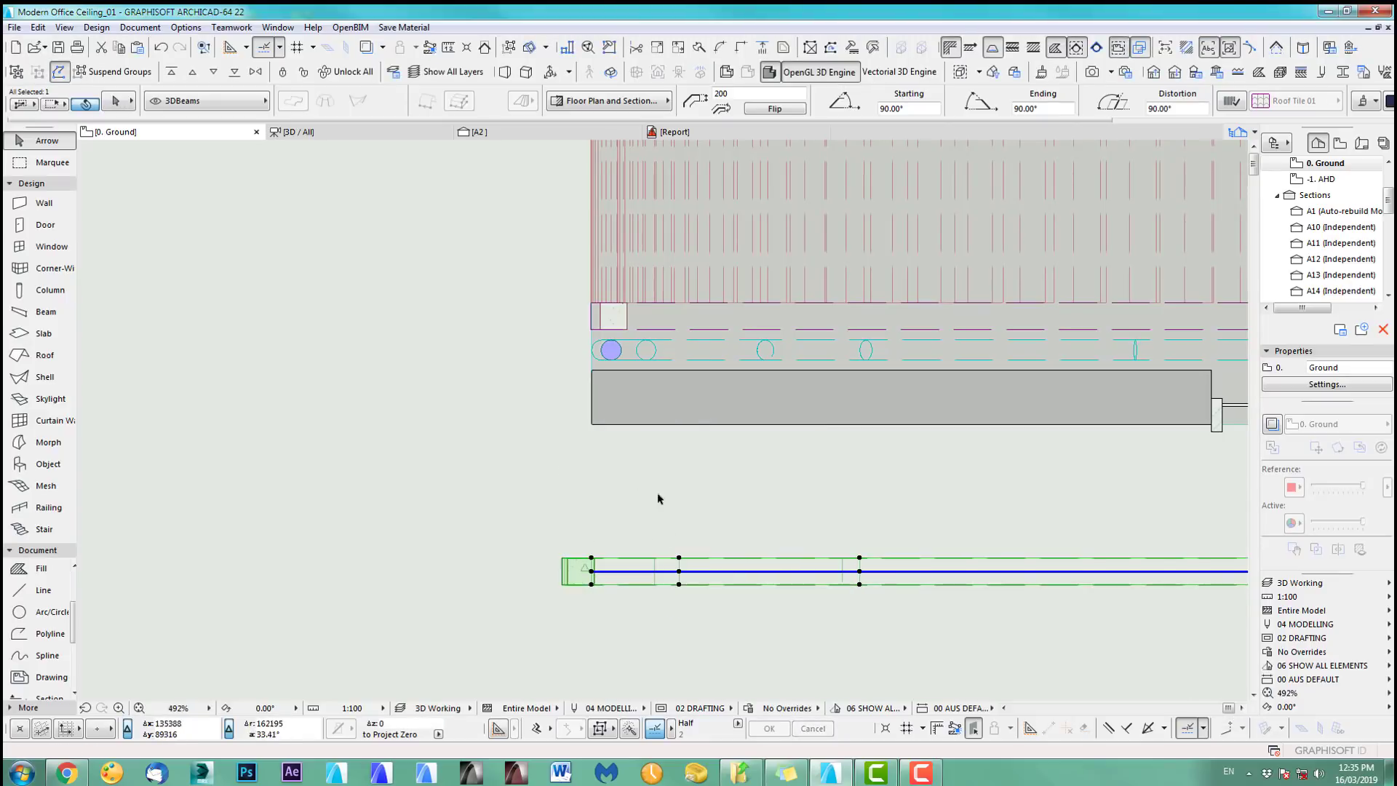
- Extend the shell's length from its lower corner up to the far end of the office plan
{"action": "left_click", "coordinate": [592, 558]}
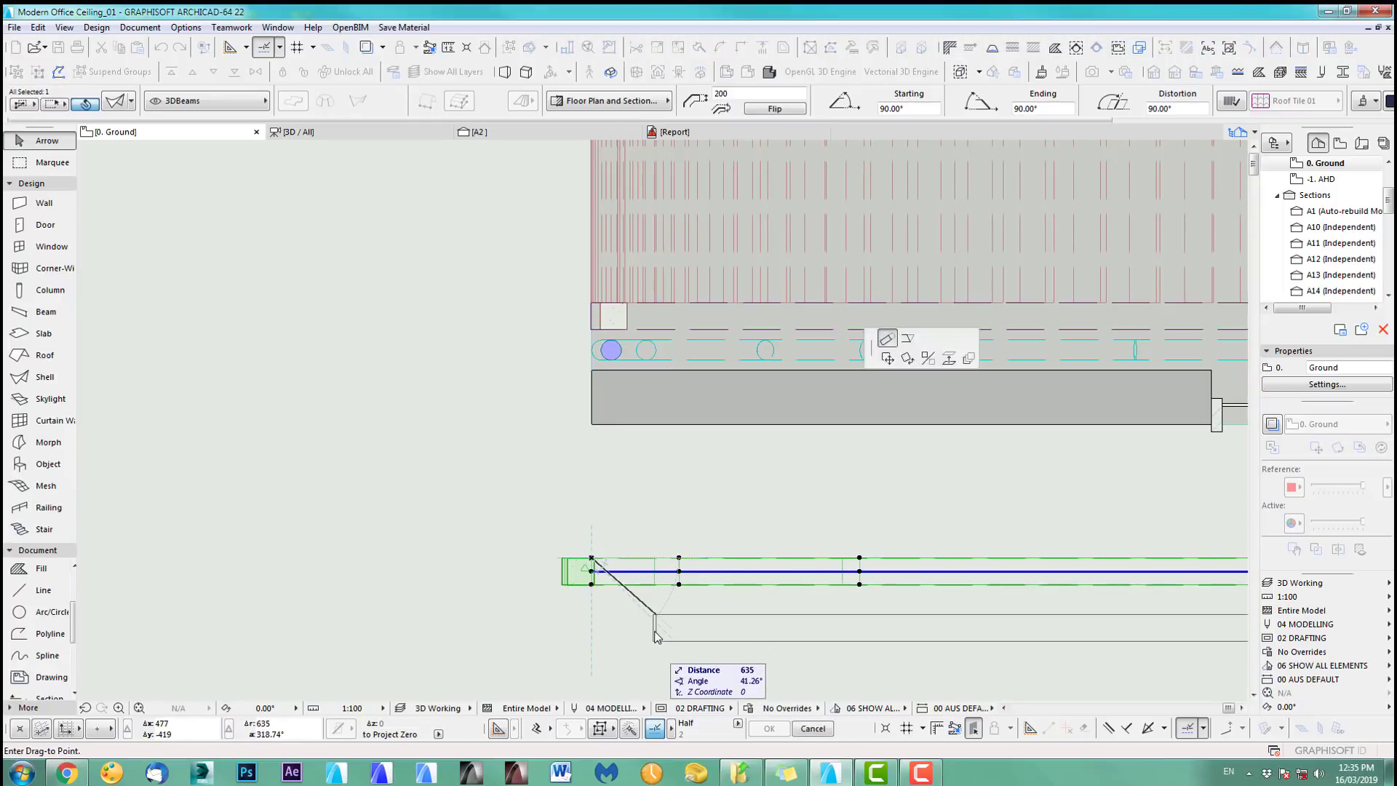
{"action": "scroll", "coordinate": [604, 462], "scroll_direction": "down", "scroll_amount": 5}
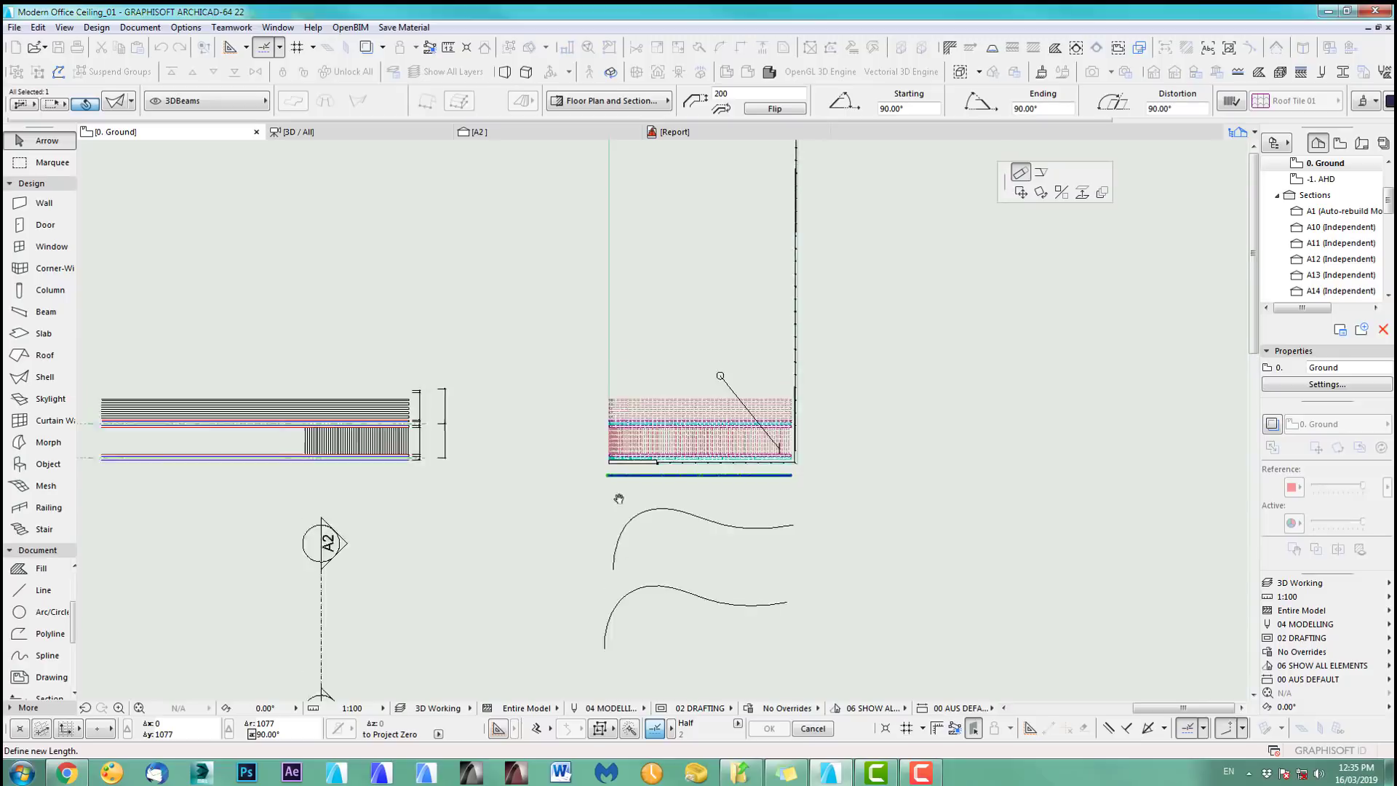
{"action": "middle_click_drag", "start_coordinate": [618, 499], "coordinate": [623, 716]}
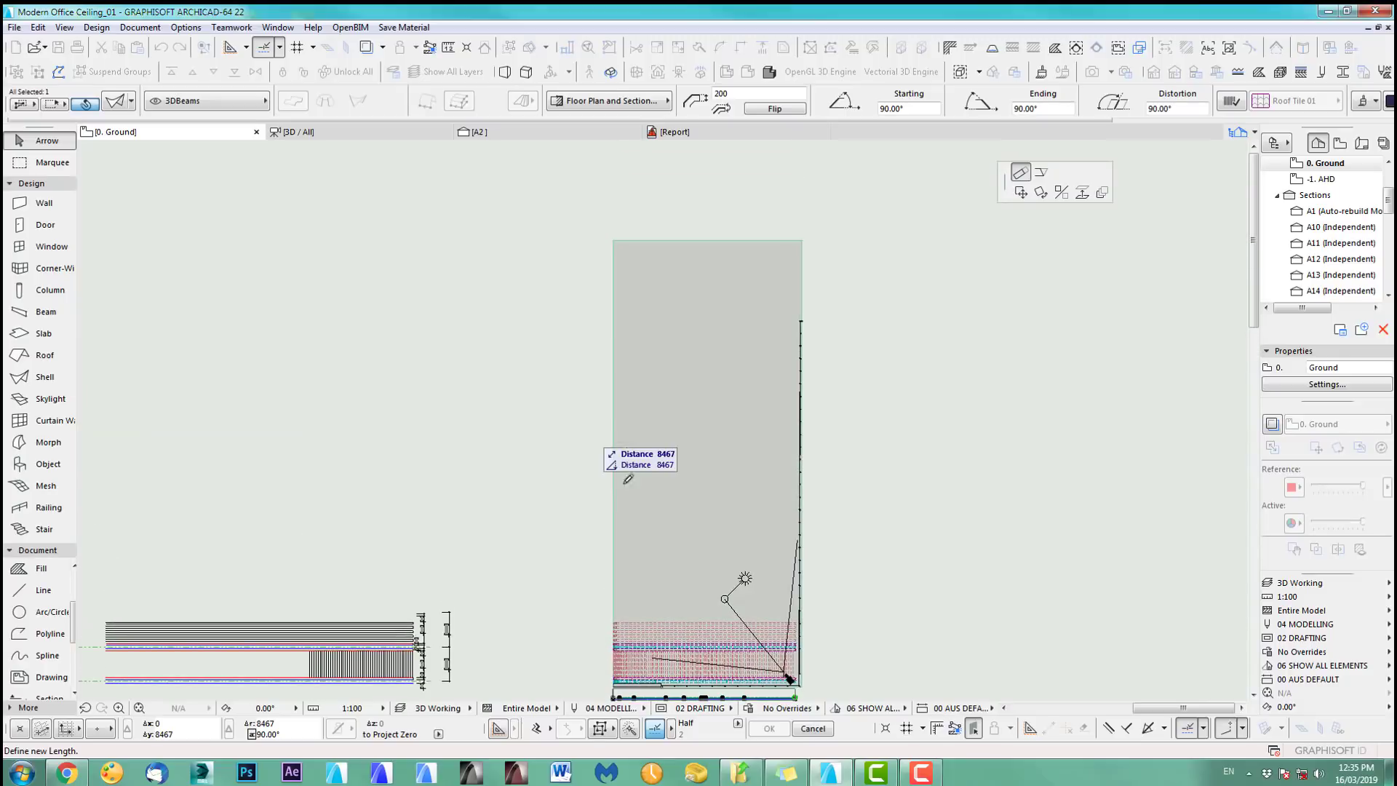
{"action": "left_click", "coordinate": [617, 237]}
- Move the shell's lower edge up to the outer face of the office's lower end wall and deselect it
{"action": "scroll", "coordinate": [592, 574], "scroll_direction": "up", "scroll_amount": 10}
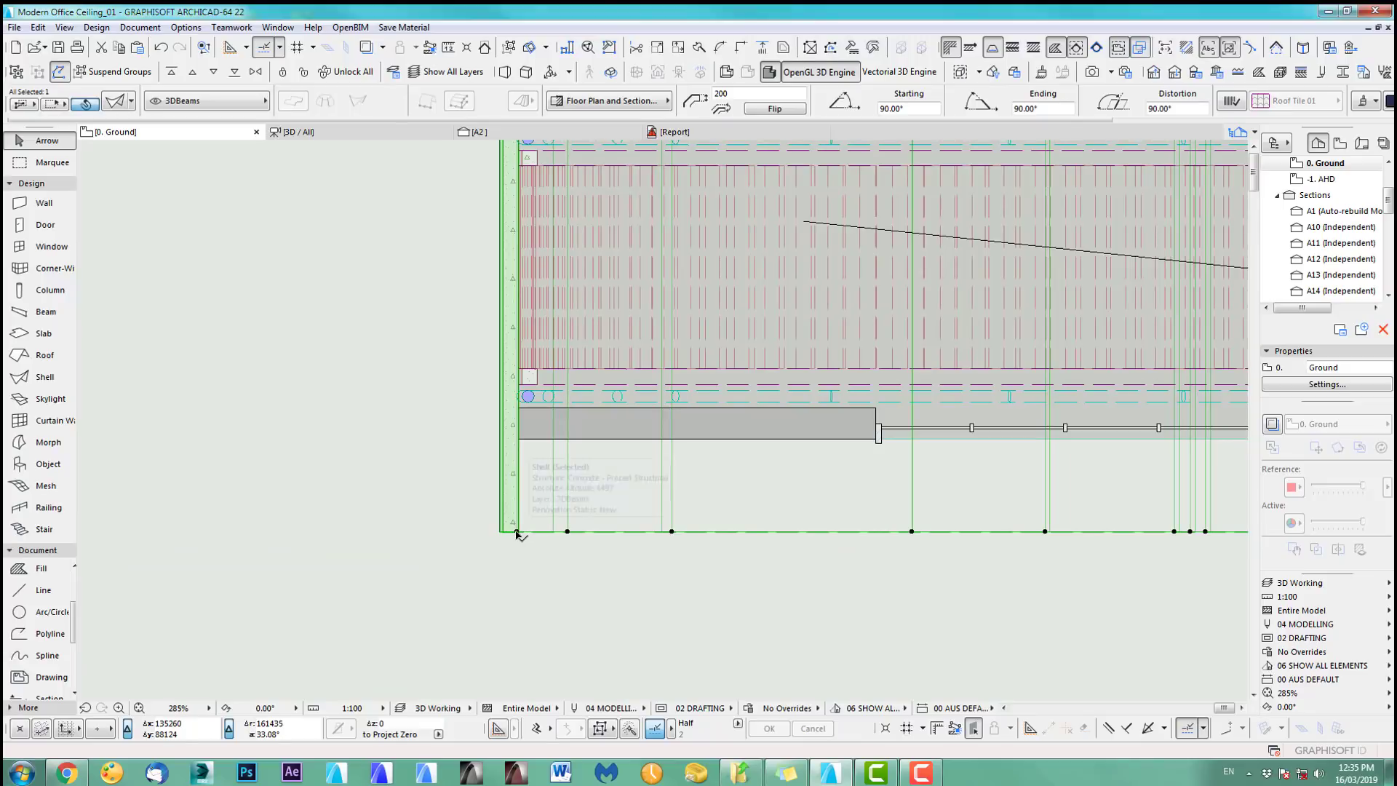
{"action": "left_click", "coordinate": [516, 531]}
{"action": "left_click", "coordinate": [523, 434]}
{"action": "left_click", "coordinate": [567, 558]}
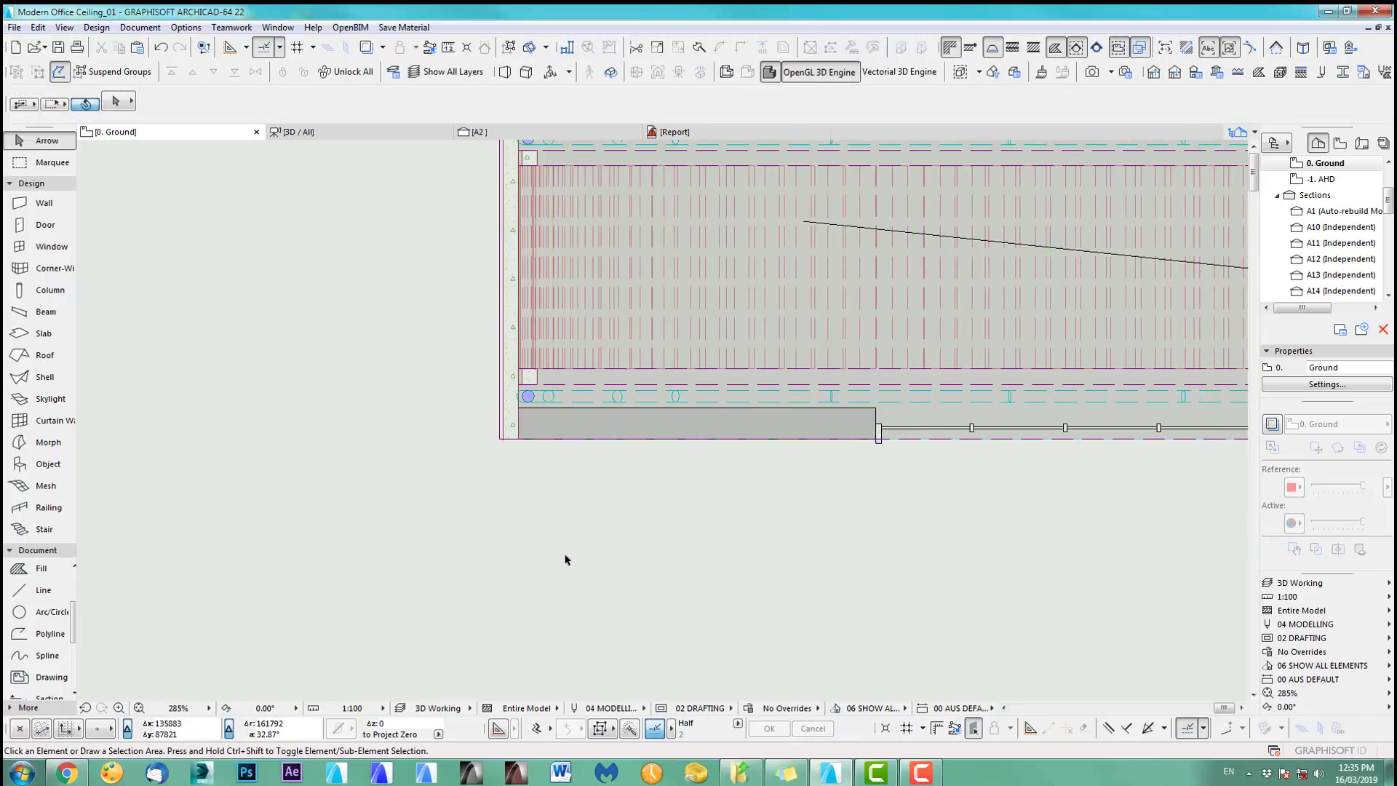
- Select the camera in the ground plan, open its 3D view and examine the shell over the ribs
{"action": "scroll", "coordinate": [792, 521], "scroll_direction": "down", "scroll_amount": 5}
{"action": "middle_click_drag", "start_coordinate": [905, 555], "coordinate": [690, 578]}
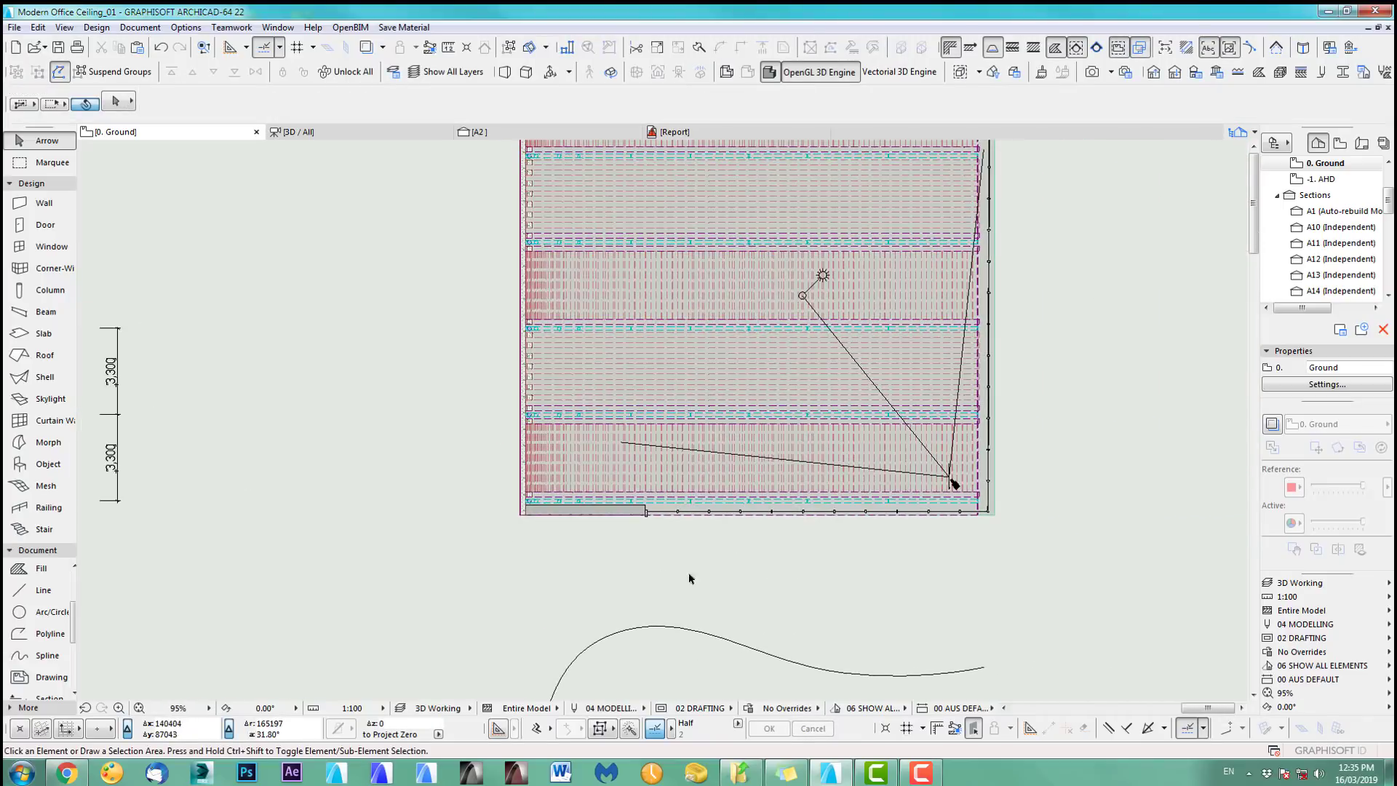
{"action": "left_click", "coordinate": [951, 482]}
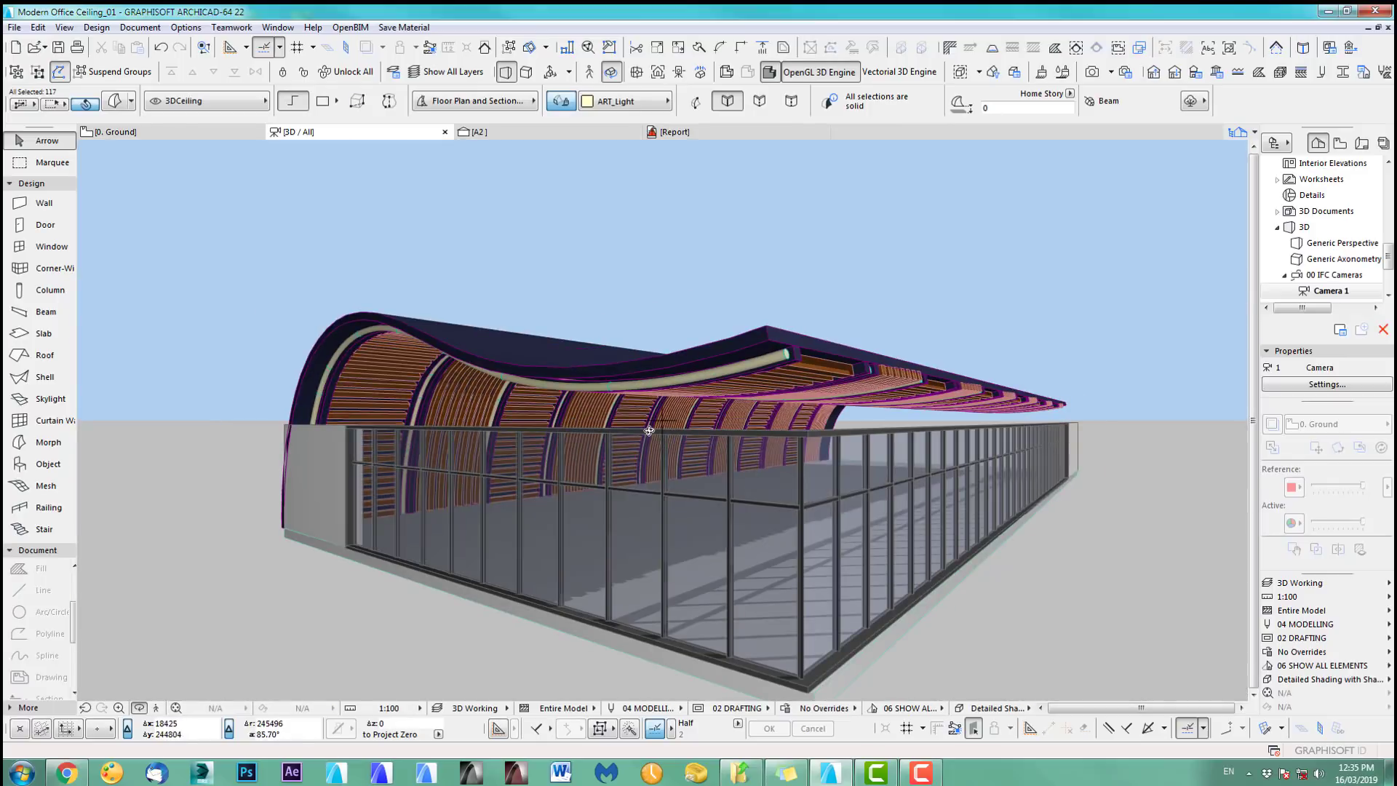
{"action": "middle_click_drag", "start_coordinate": [850, 405], "coordinate": [290, 607], "text": "shift"}
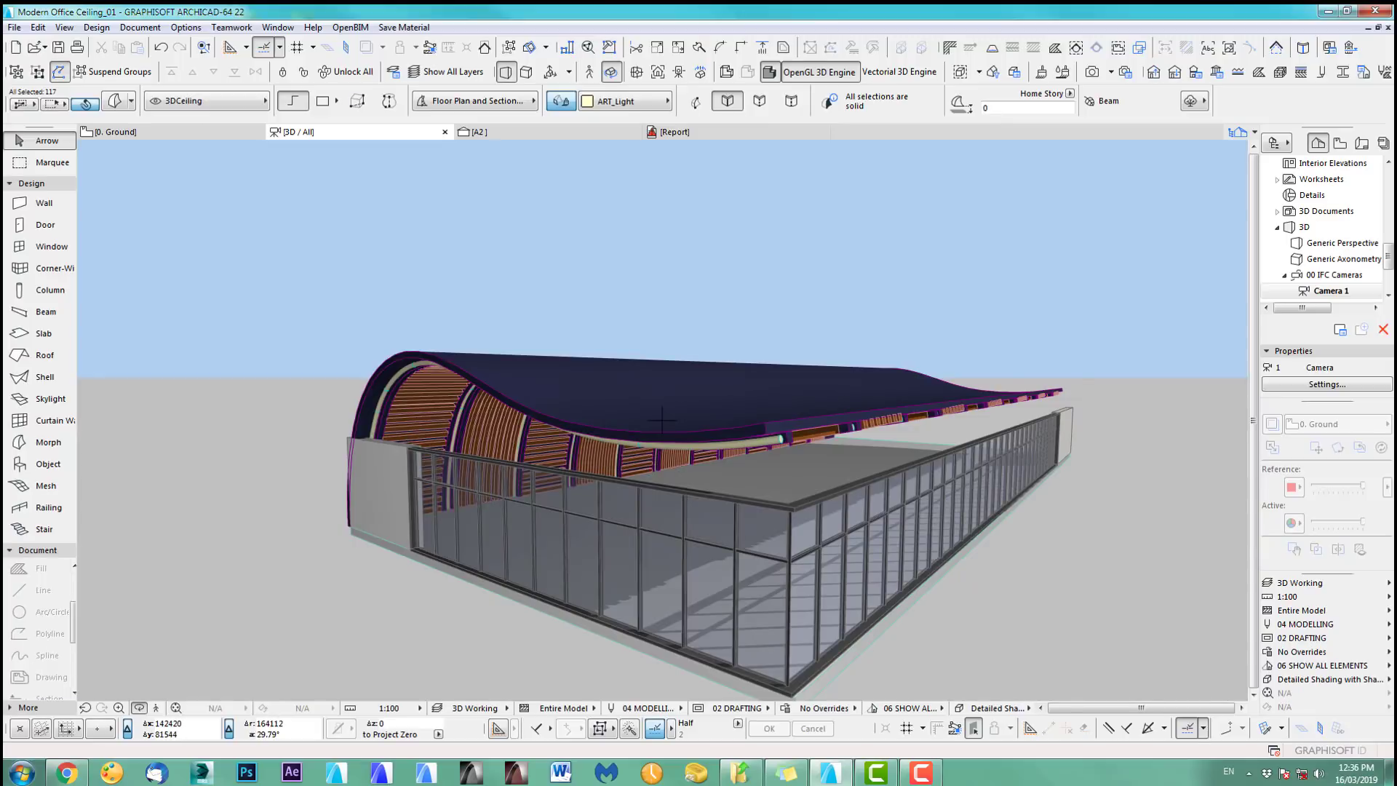
{"action": "key", "text": "Escape"}
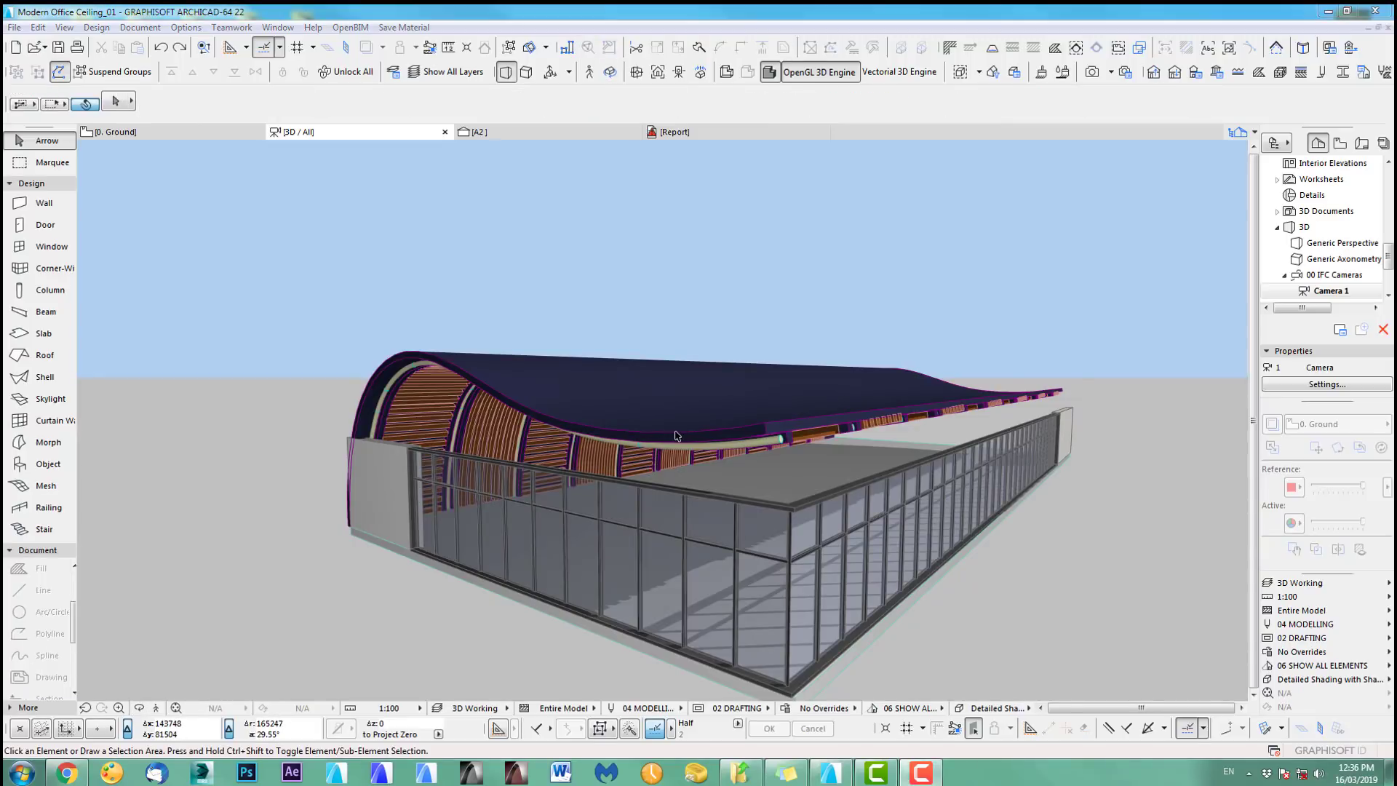
- Override all surfaces of the curved shell with Concrete - Panel and deselect it
{"action": "left_click", "coordinate": [774, 427]}
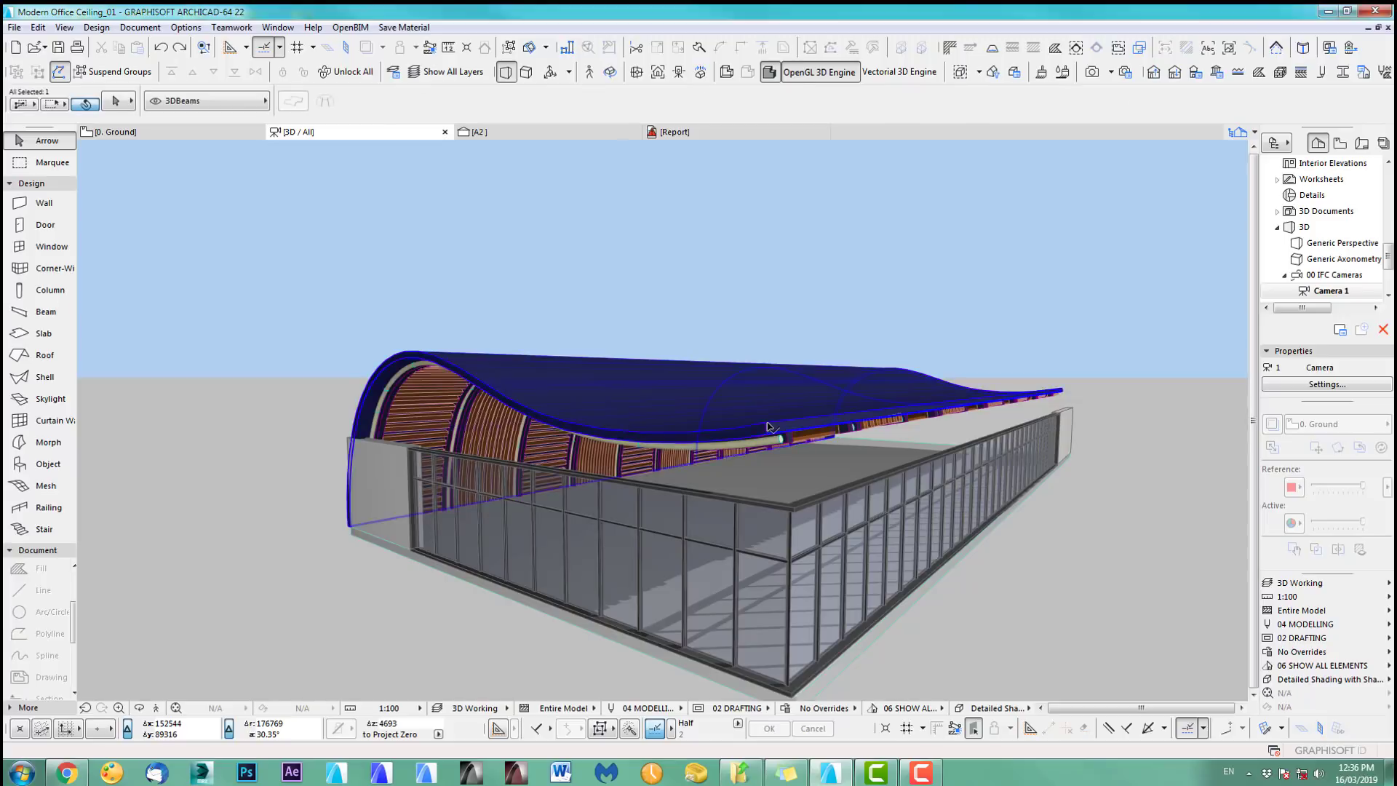
{"action": "left_click", "coordinate": [1364, 102]}
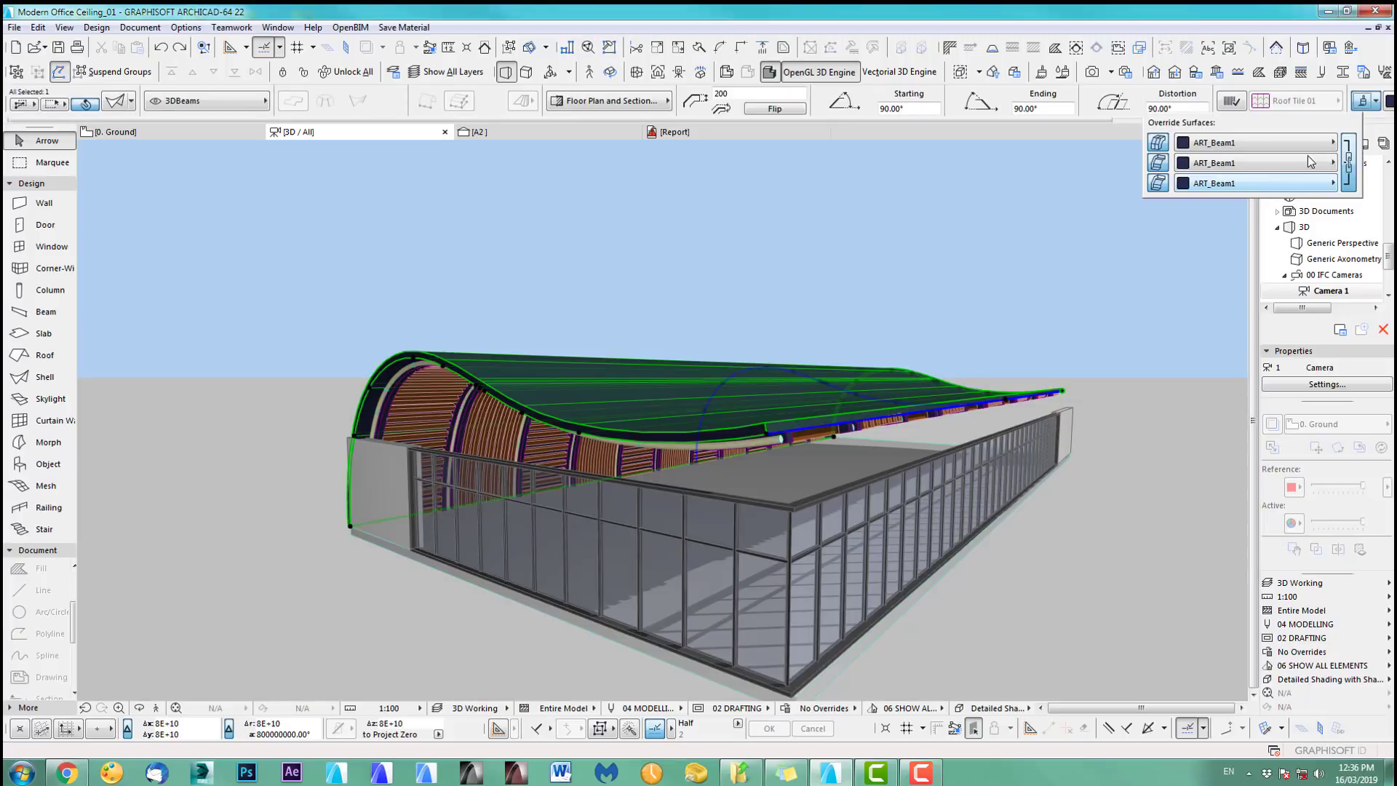
{"action": "left_click", "coordinate": [1261, 143]}
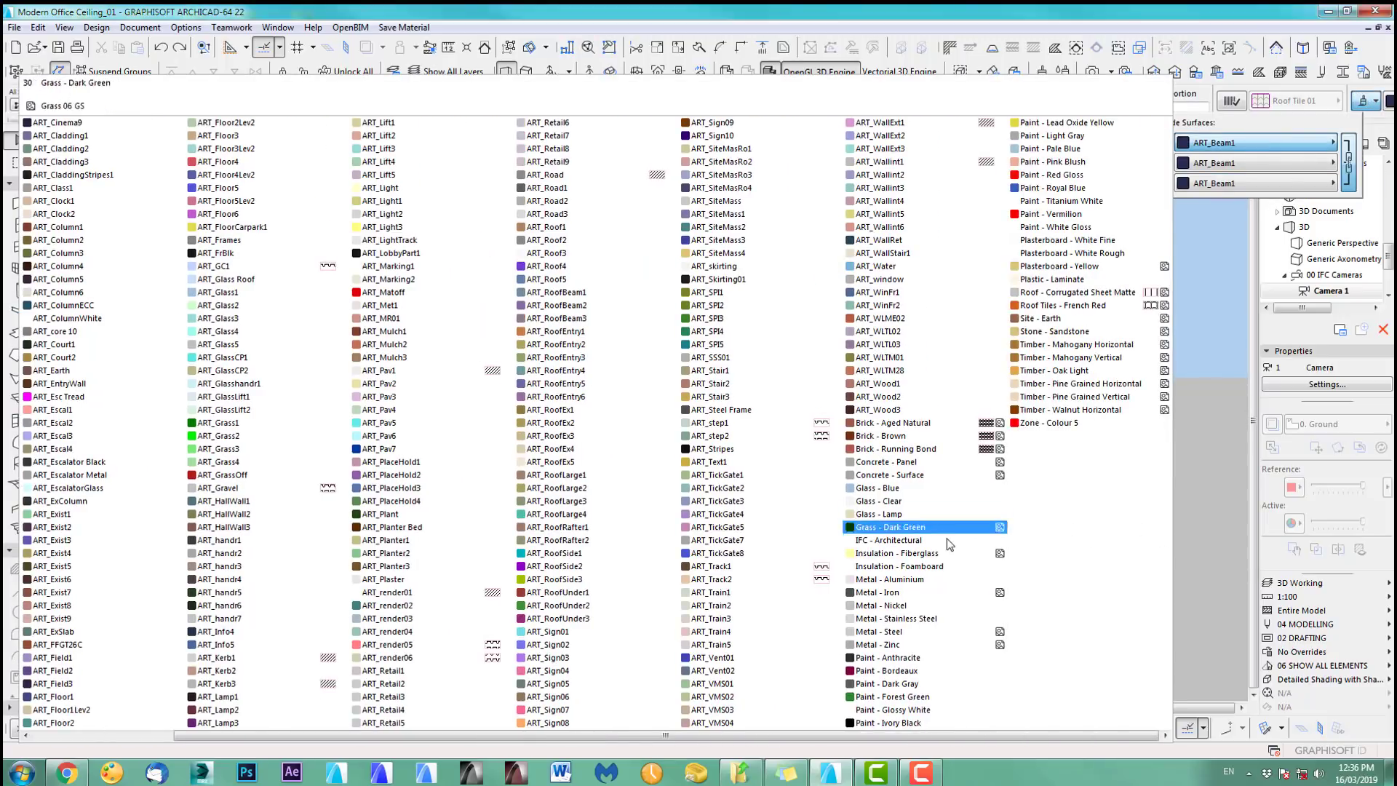
{"action": "left_click", "coordinate": [886, 463]}
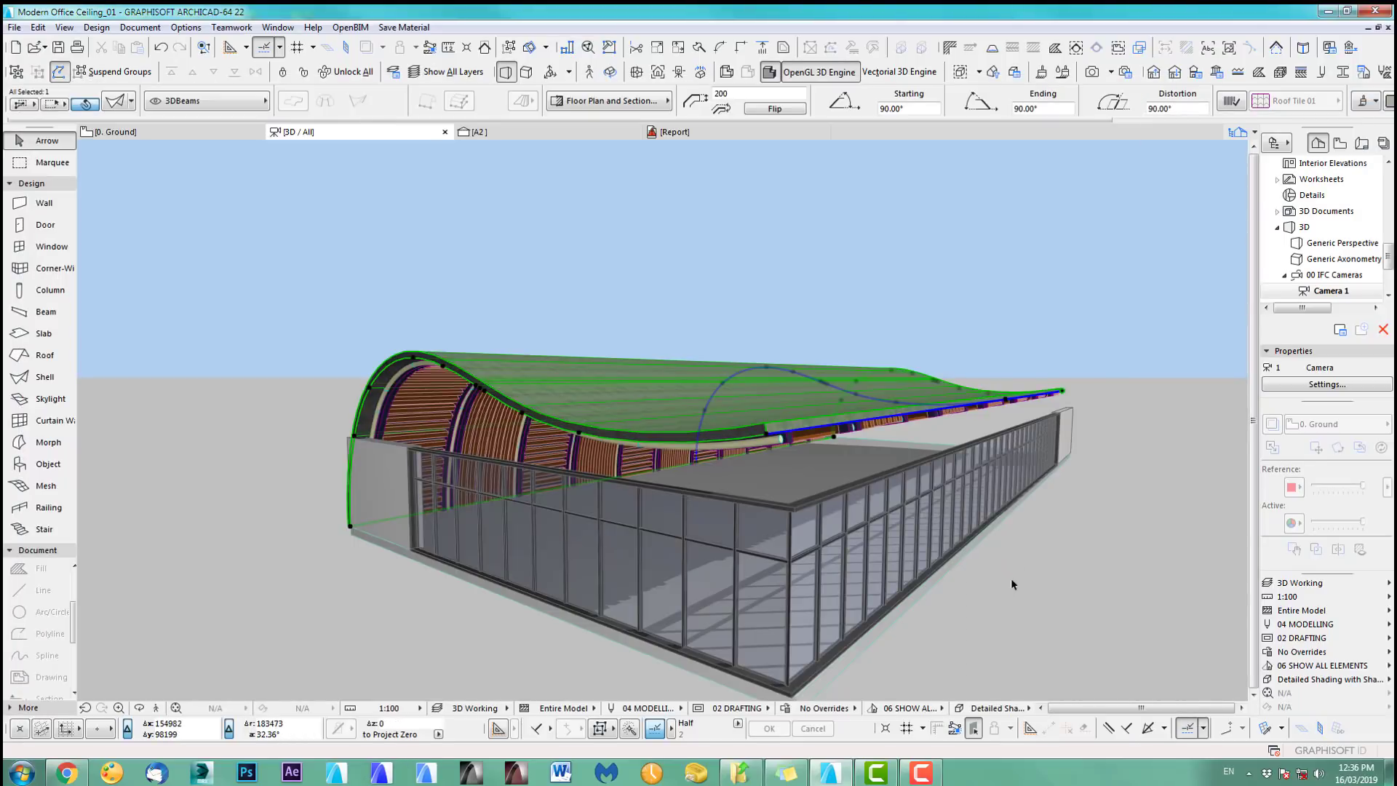
{"action": "left_click", "coordinate": [547, 268]}
- Examine the shell roof and ribs from several sides of the building in 3D
{"action": "middle_click_drag", "start_coordinate": [644, 489], "coordinate": [657, 456], "text": "shift"}
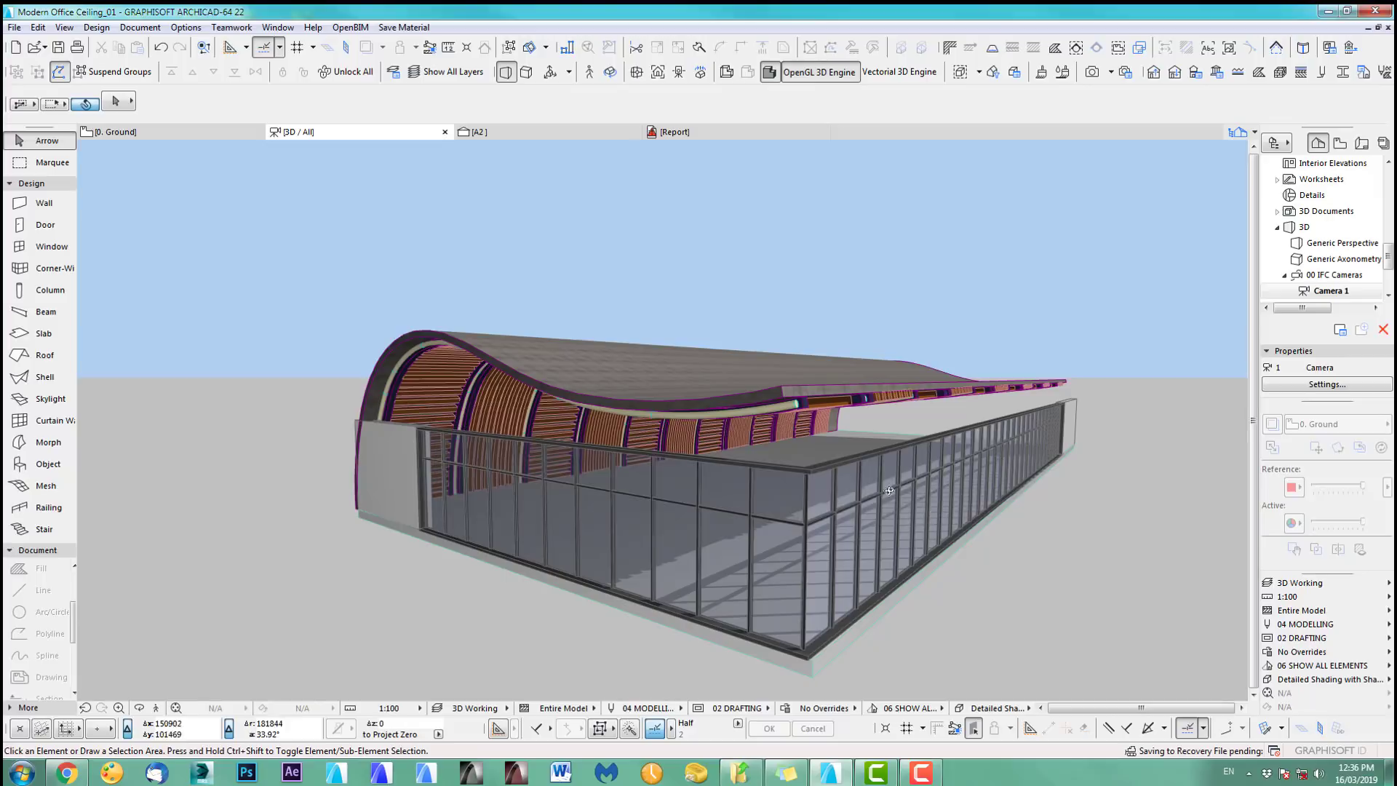
{"action": "middle_click_drag", "start_coordinate": [848, 418], "coordinate": [603, 488], "text": "shift"}
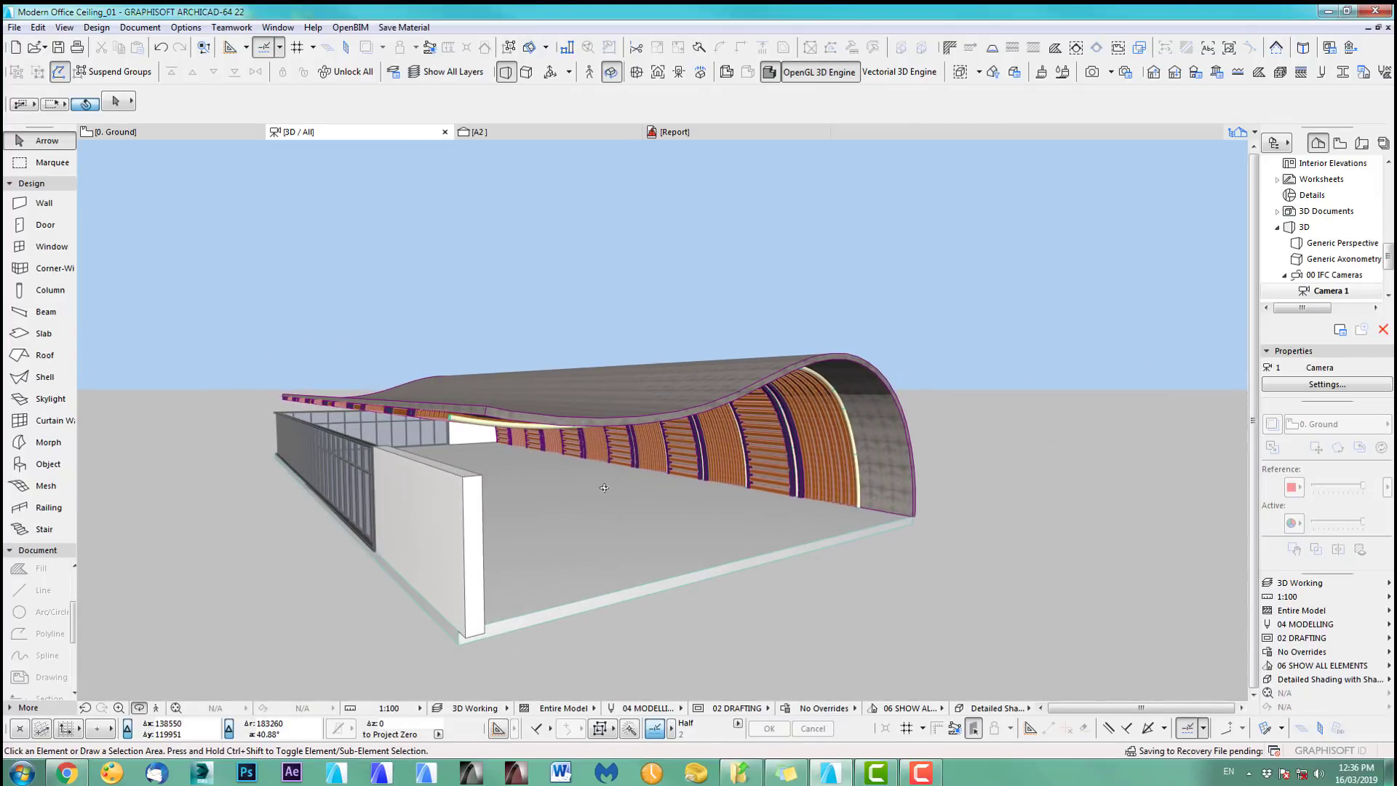
{"action": "middle_click_drag", "start_coordinate": [723, 470], "coordinate": [751, 506], "text": "shift"}
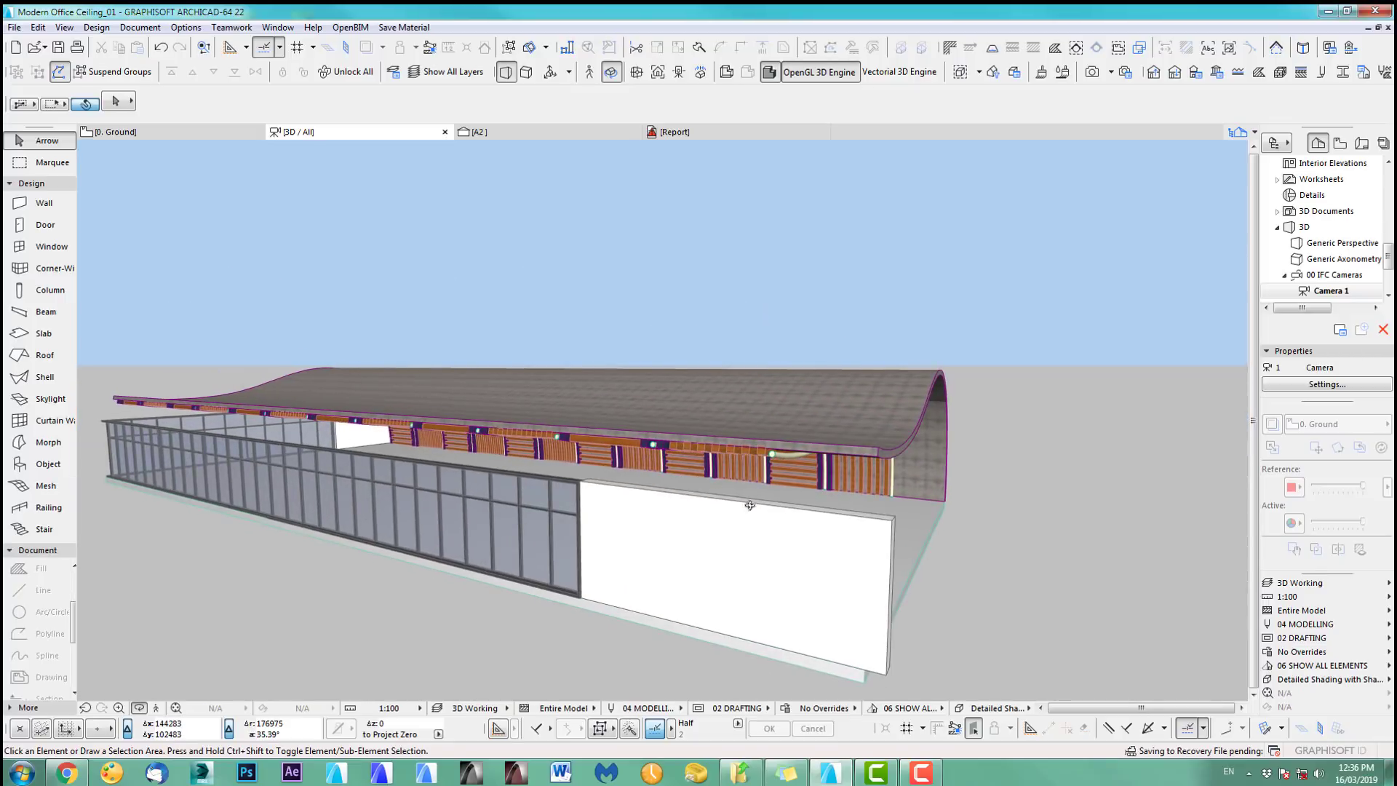
- Return to the ground plan and examine where the ceiling ends at the far end of the office
{"action": "key", "text": "F2"}
{"action": "scroll", "coordinate": [764, 324], "scroll_direction": "down", "scroll_amount": 6}
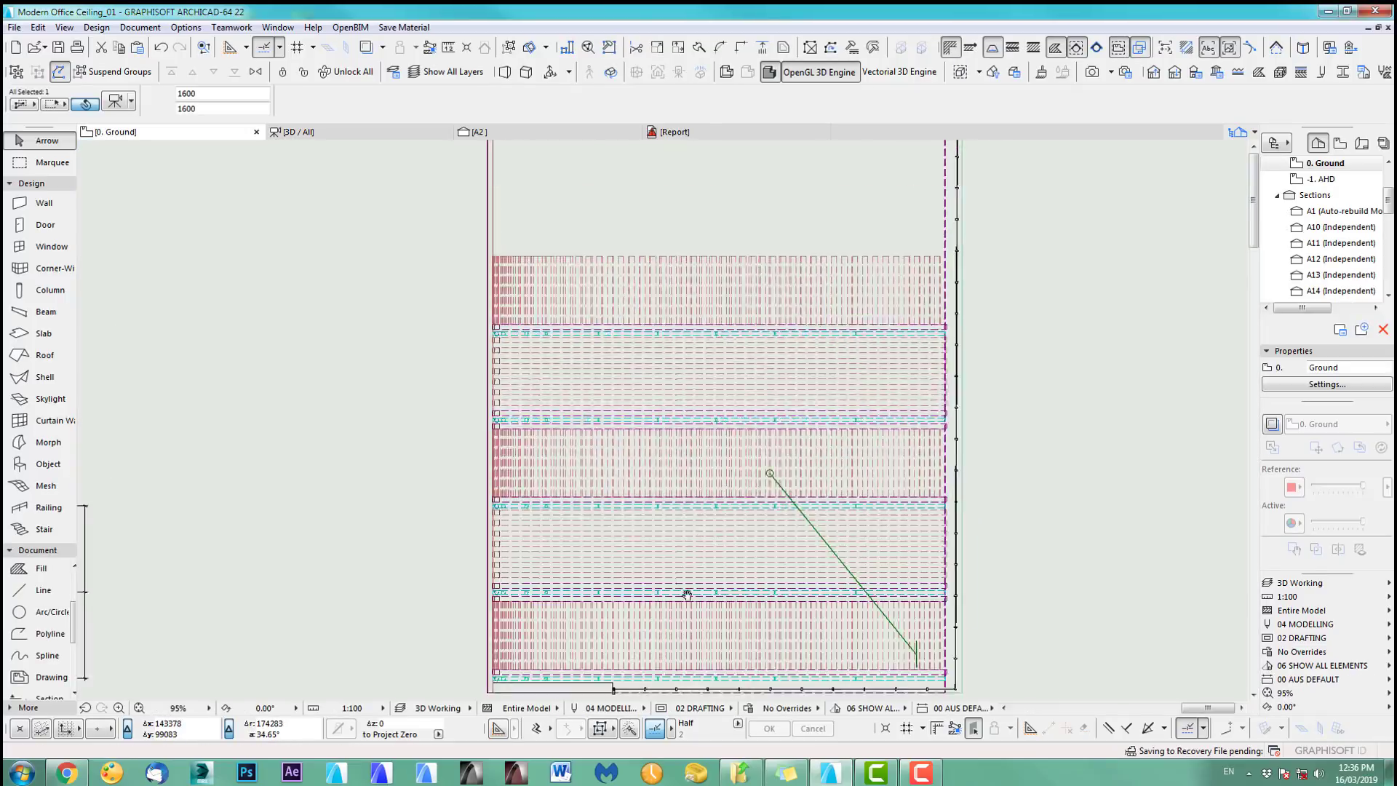
{"action": "scroll", "coordinate": [761, 330], "scroll_direction": "up", "scroll_amount": 8}
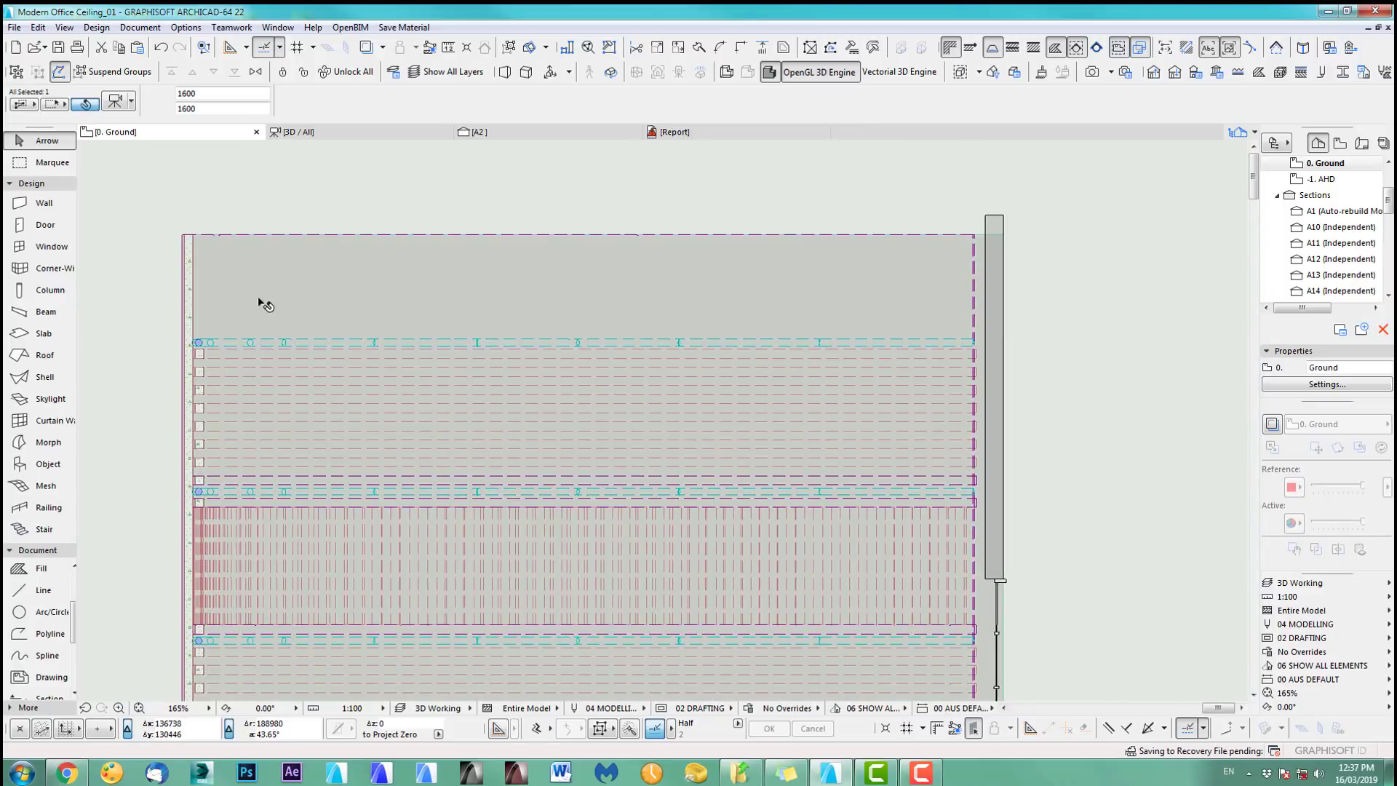
{"action": "scroll", "coordinate": [335, 336], "scroll_direction": "up", "scroll_amount": 3}
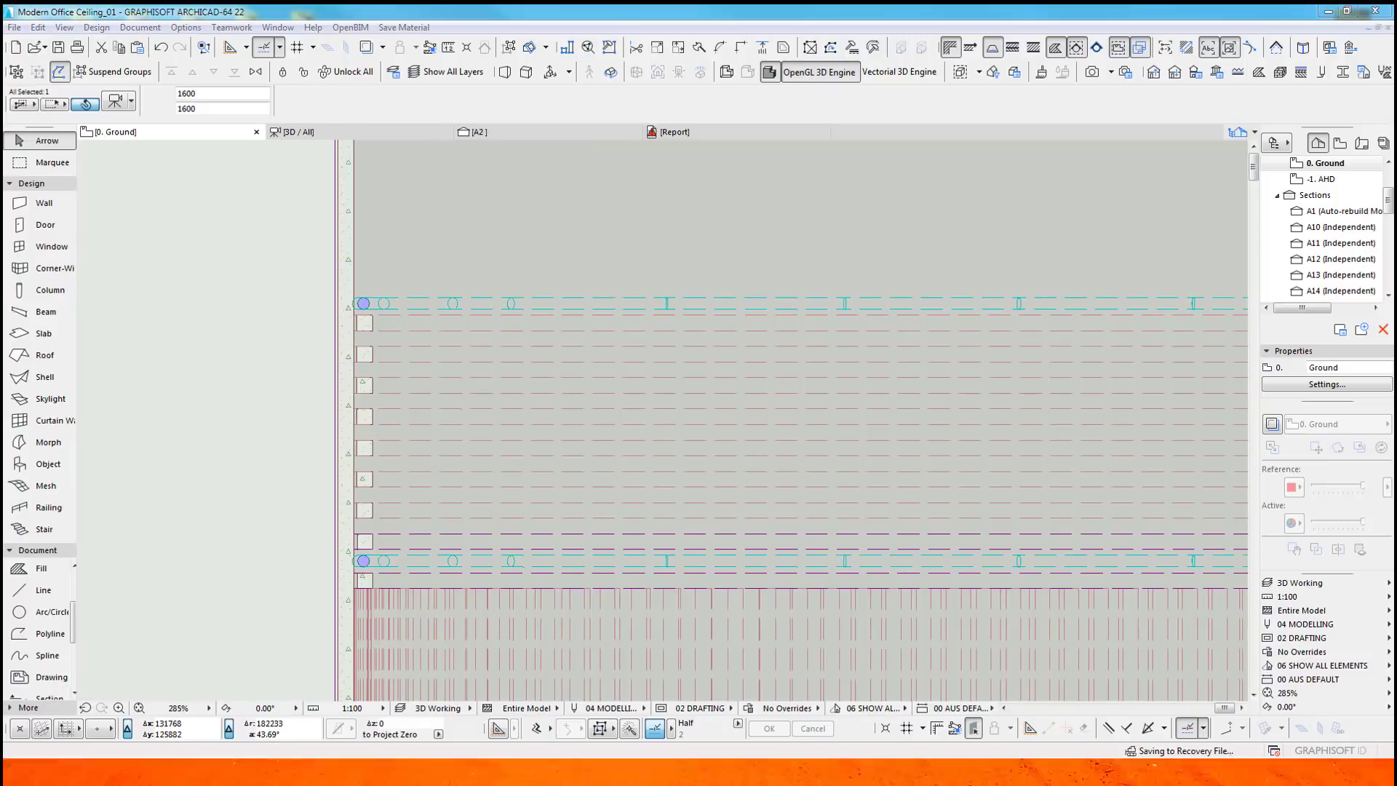
{"action": "scroll", "coordinate": [499, 578], "scroll_direction": "down", "scroll_amount": 7}
{"action": "scroll", "coordinate": [658, 571], "scroll_direction": "down", "scroll_amount": 6}
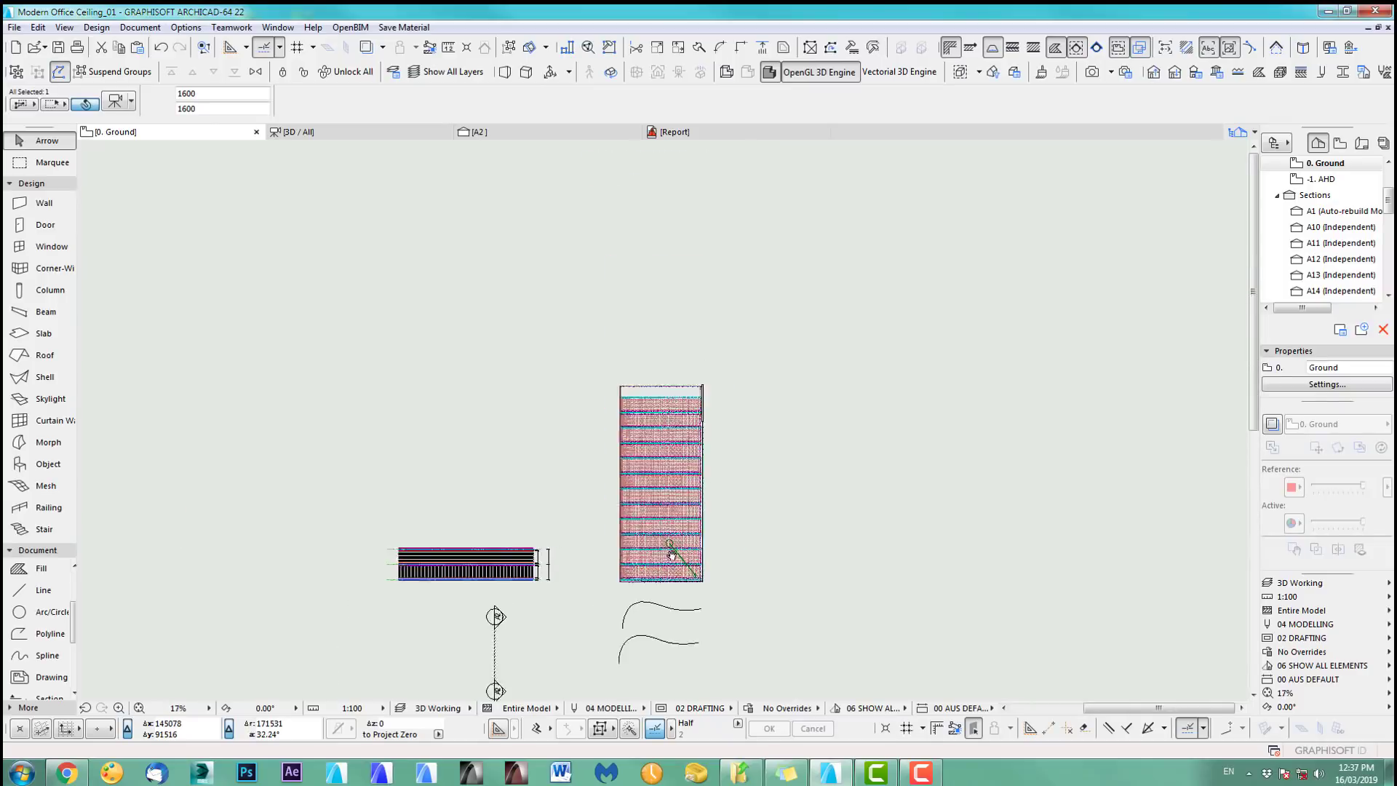
{"action": "scroll", "coordinate": [664, 575], "scroll_direction": "up", "scroll_amount": 4}
{"action": "scroll", "coordinate": [664, 575], "scroll_direction": "down", "scroll_amount": 3}
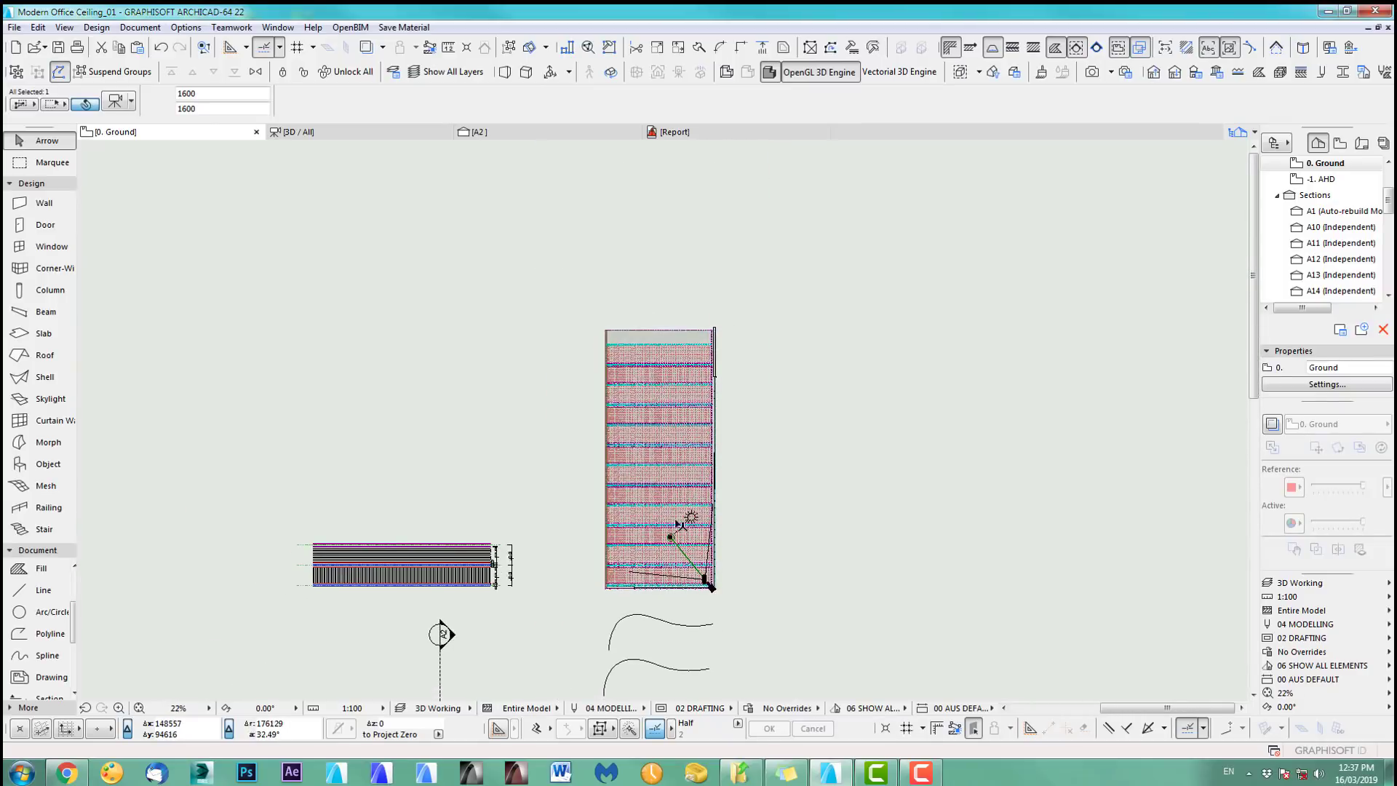
{"action": "scroll", "coordinate": [684, 524], "scroll_direction": "up", "scroll_amount": 10}
{"action": "middle_click_drag", "start_coordinate": [701, 463], "coordinate": [706, 508]}
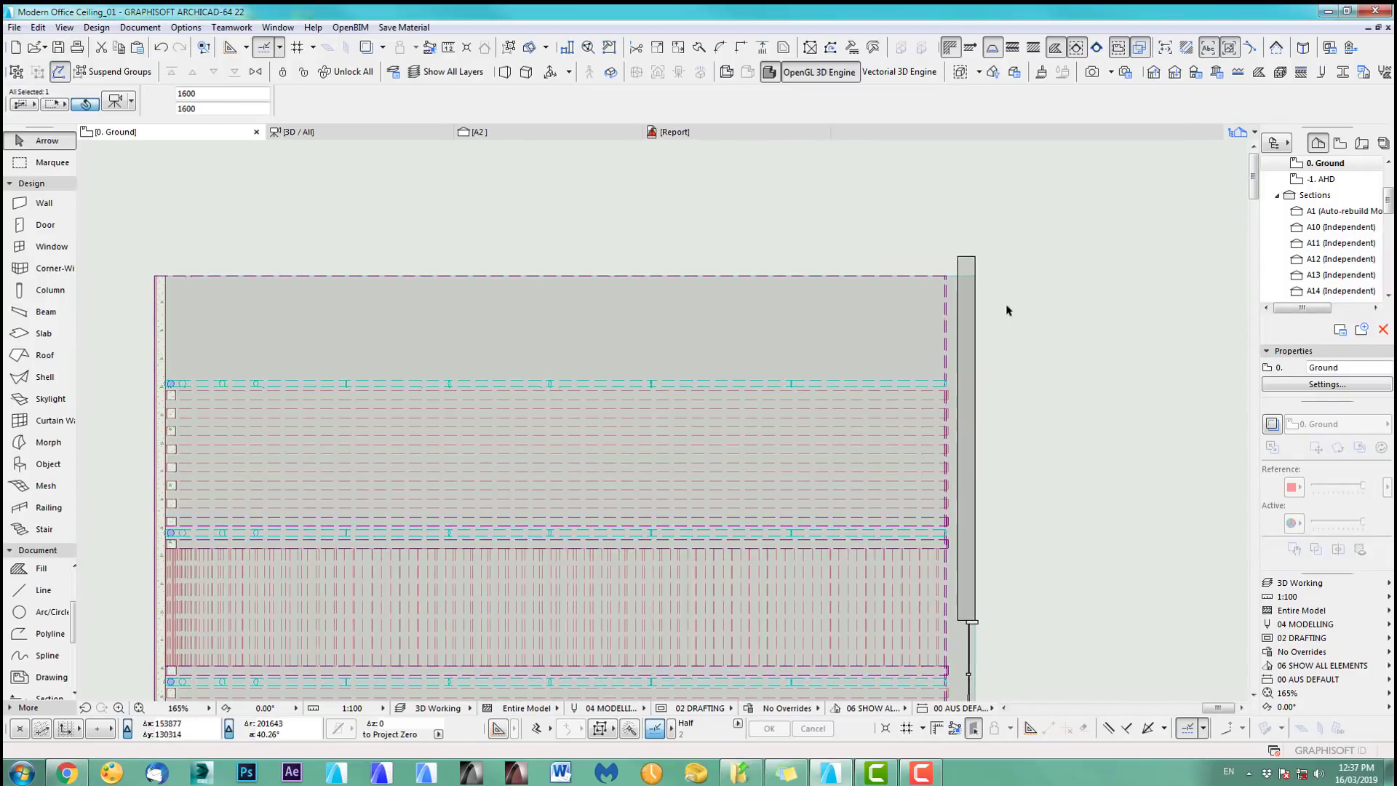
- Draw a horizontal exterior wall about 18 m long across the office, just beyond the last light tube, and select it
{"action": "left_click", "coordinate": [975, 256]}
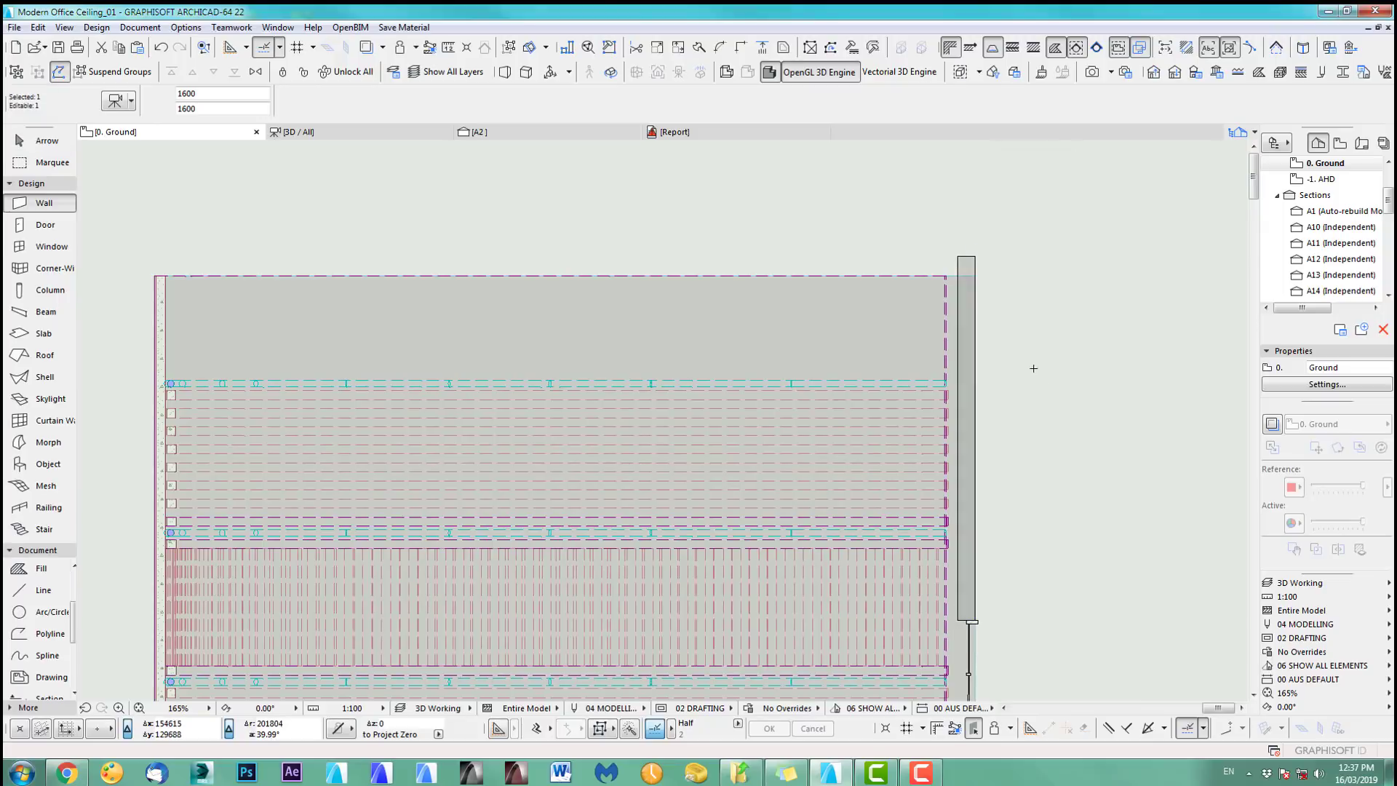
{"action": "key", "text": "Escape"}
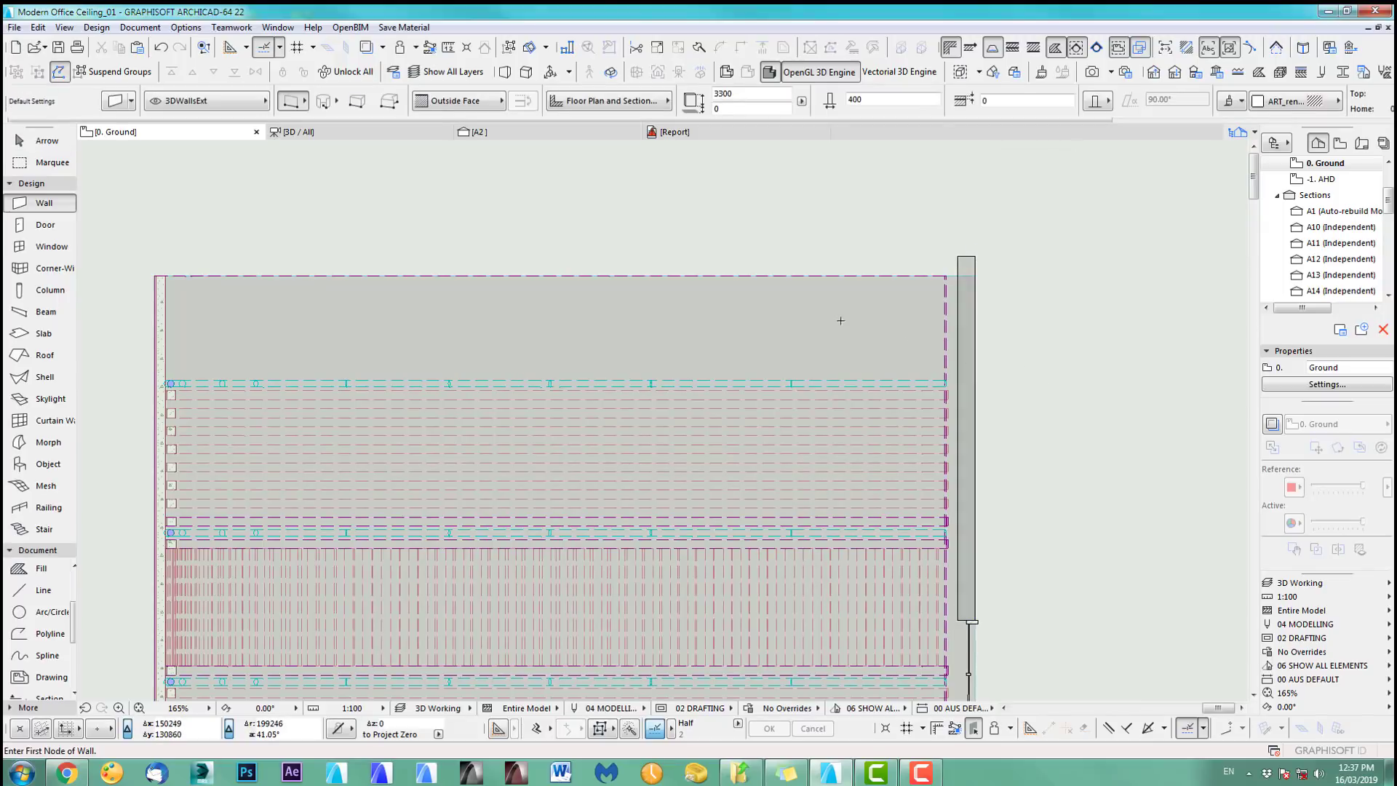
{"action": "left_click", "coordinate": [976, 352]}
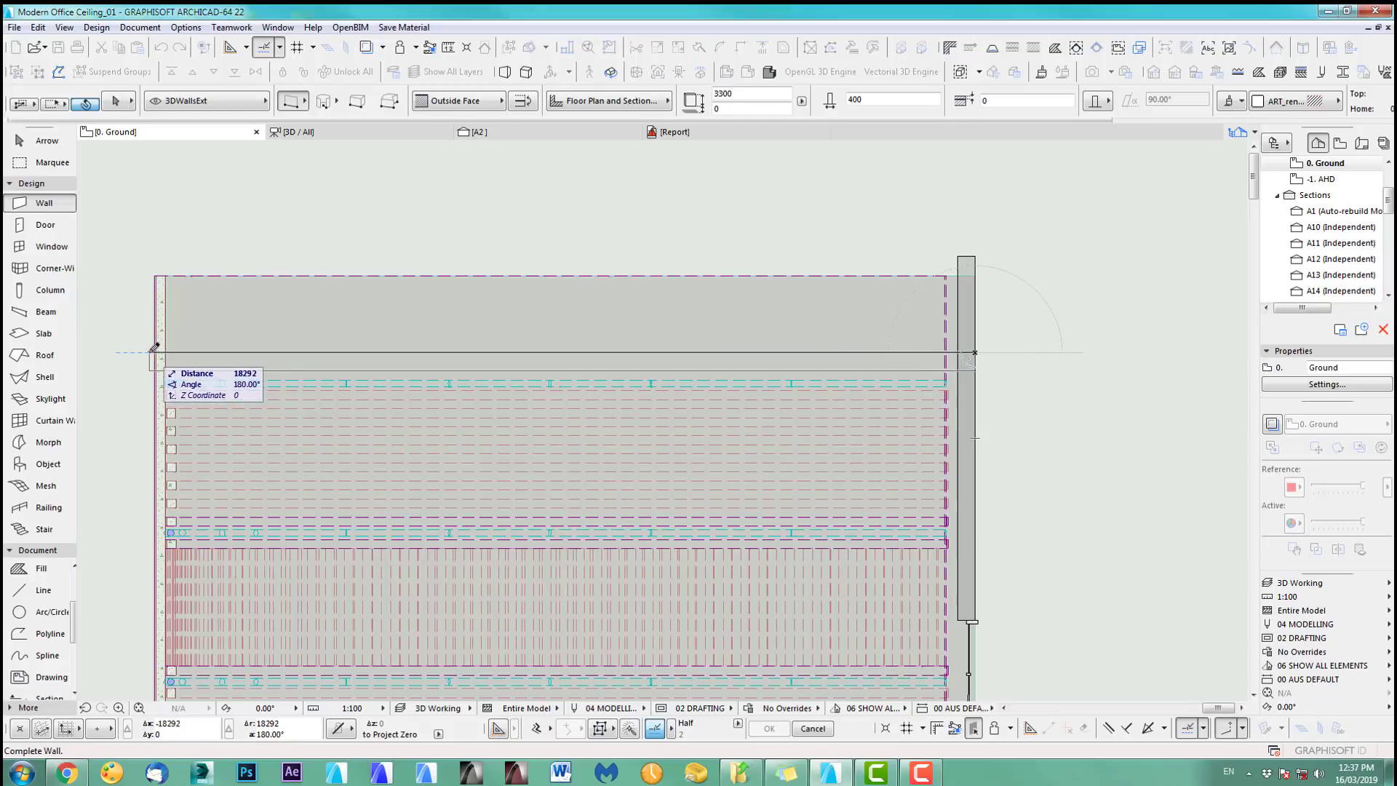
{"action": "left_click", "coordinate": [161, 350]}
{"action": "scroll", "coordinate": [982, 386], "scroll_direction": "up", "scroll_amount": 5}
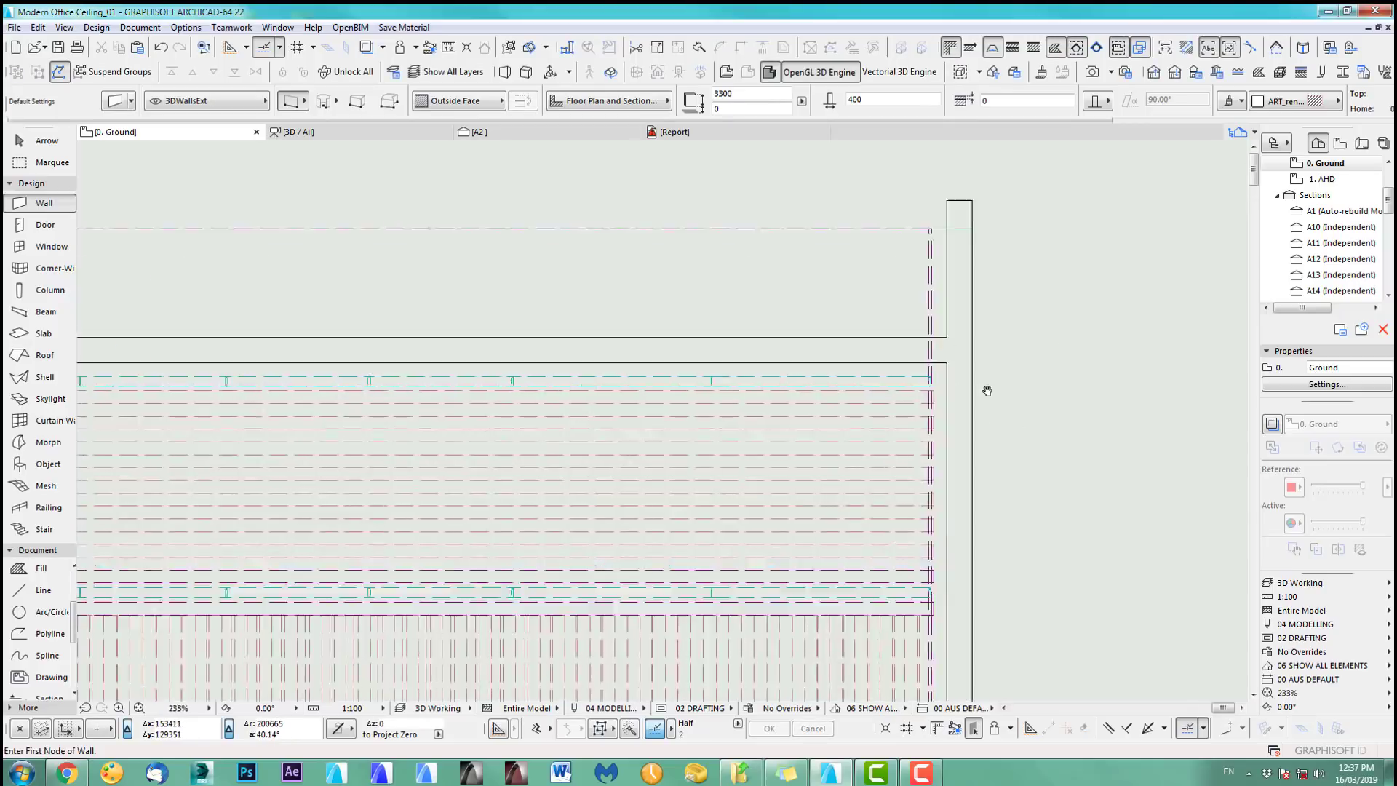
{"action": "left_click", "coordinate": [822, 342], "text": "shift"}
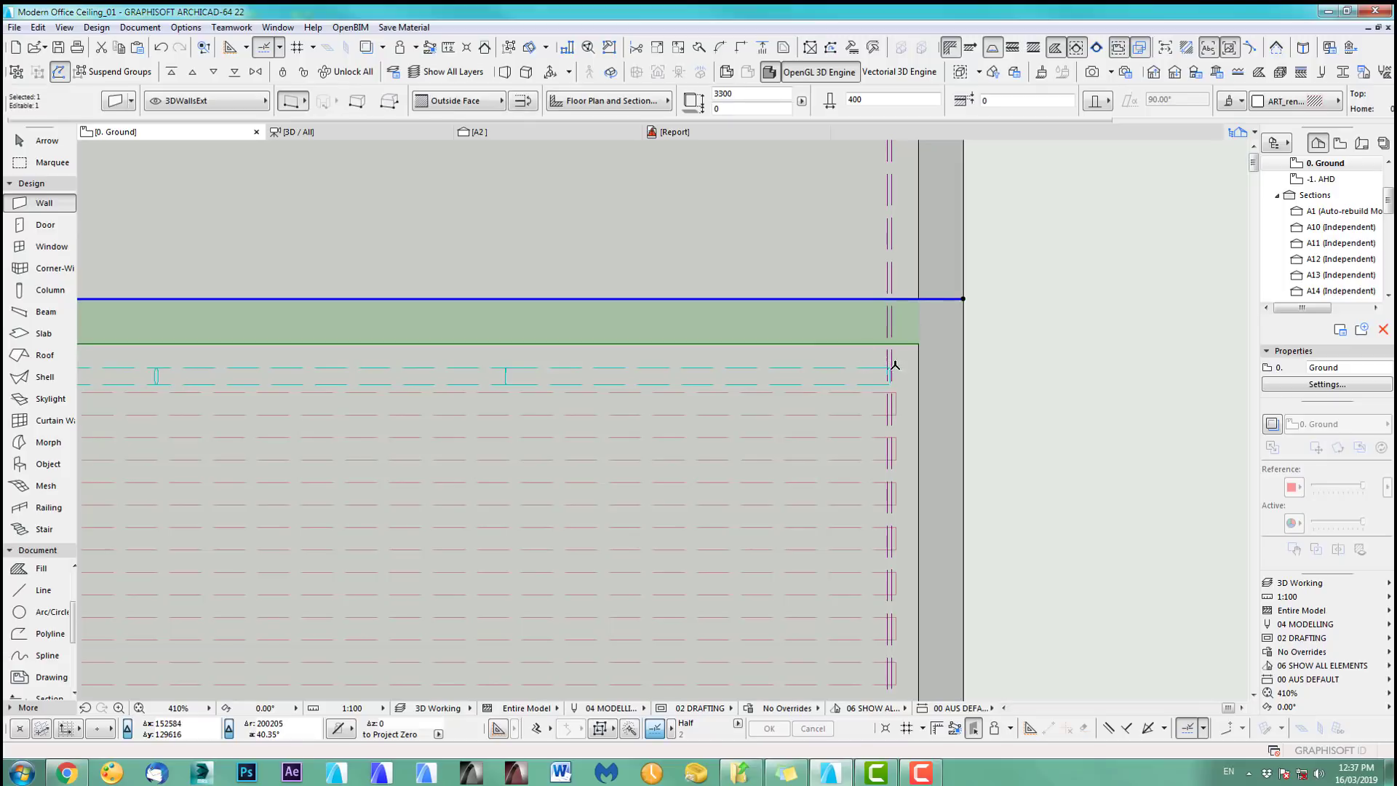
{"action": "key", "text": "ctrl+d"}
{"action": "left_click", "coordinate": [919, 344]}
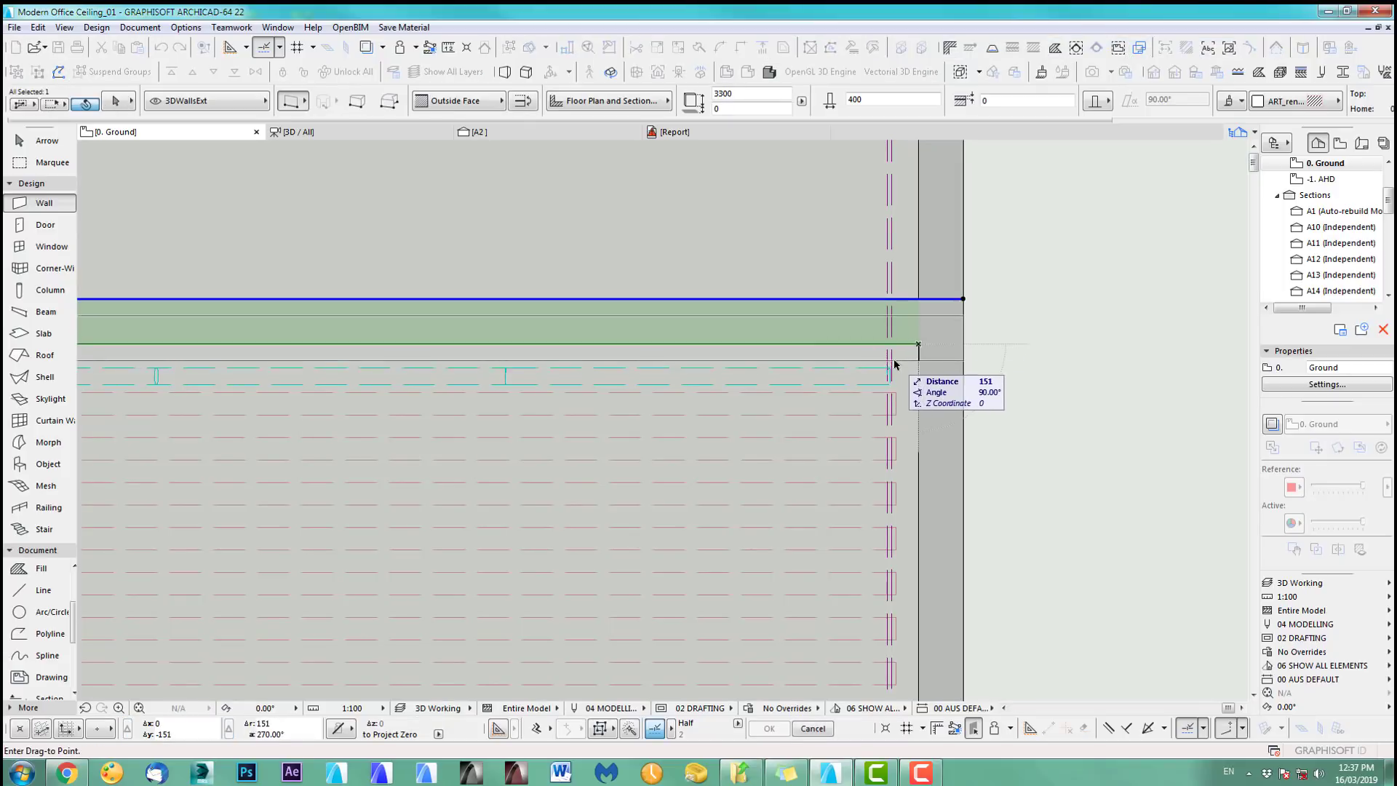
{"action": "scroll", "coordinate": [891, 369], "scroll_direction": "down", "scroll_amount": 3}
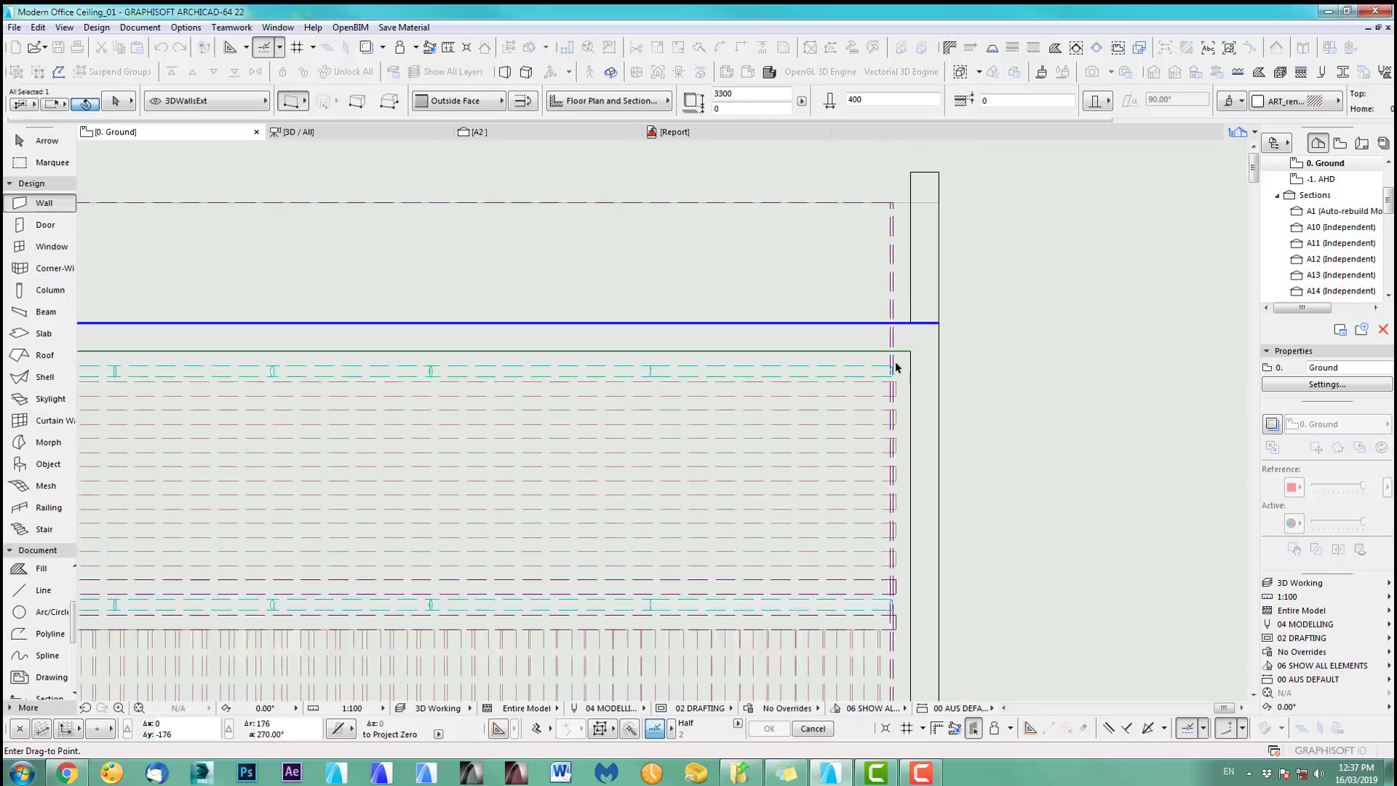
{"action": "left_click", "coordinate": [899, 363]}
- Move the new cross wall straight toward the last light tube until its inner face meets the tube's centre line
{"action": "middle_click_drag", "start_coordinate": [695, 403], "coordinate": [372, 400]}
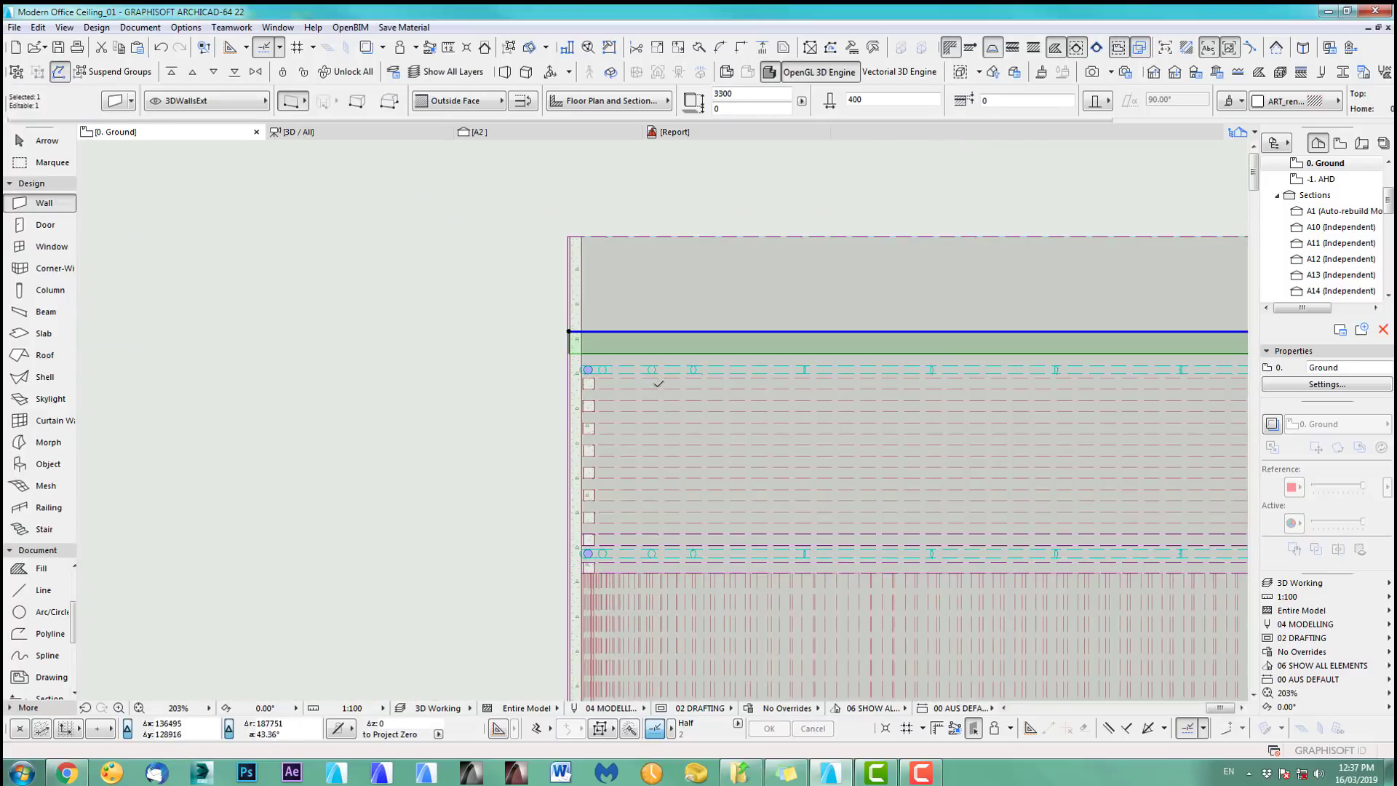
{"action": "scroll", "coordinate": [588, 364], "scroll_direction": "up", "scroll_amount": 5}
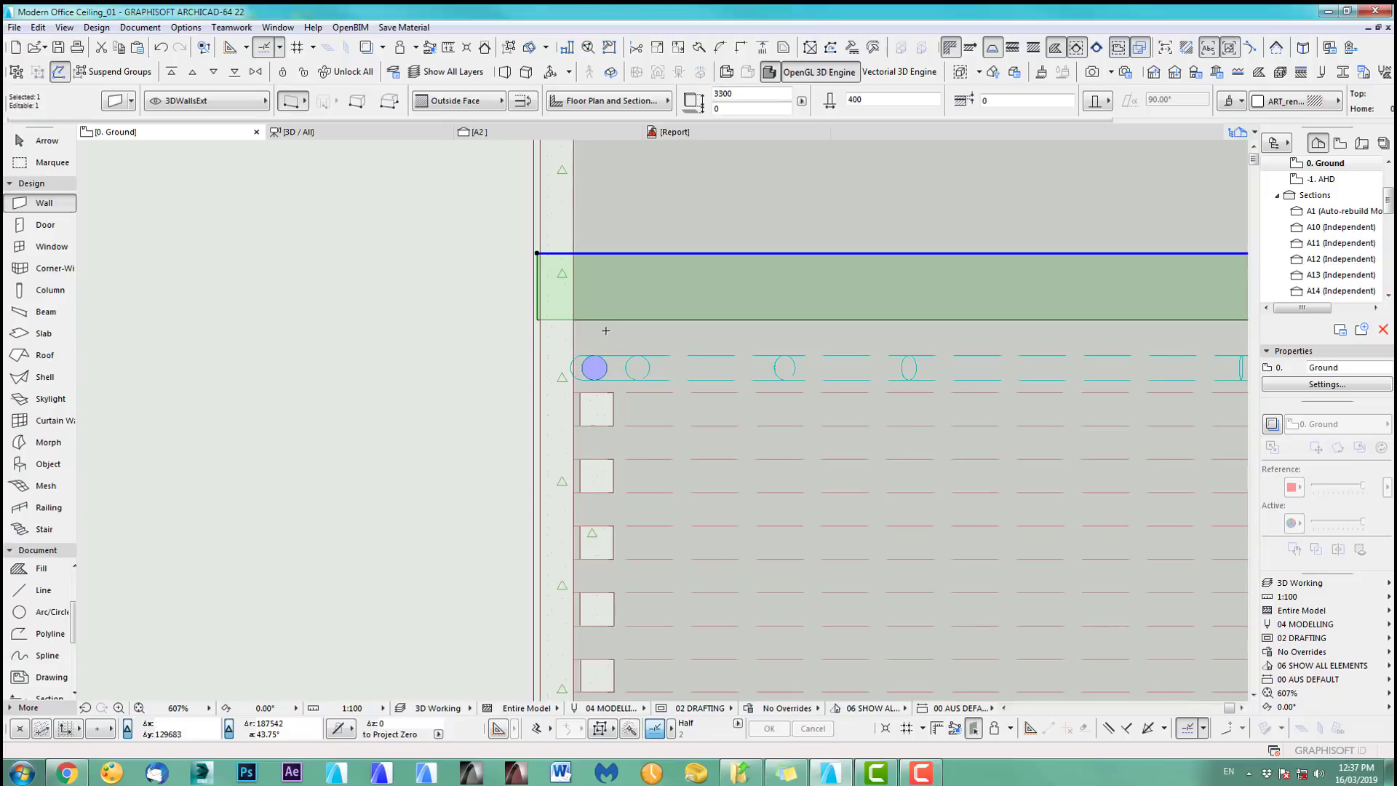
{"action": "key", "text": "ctrl+d"}
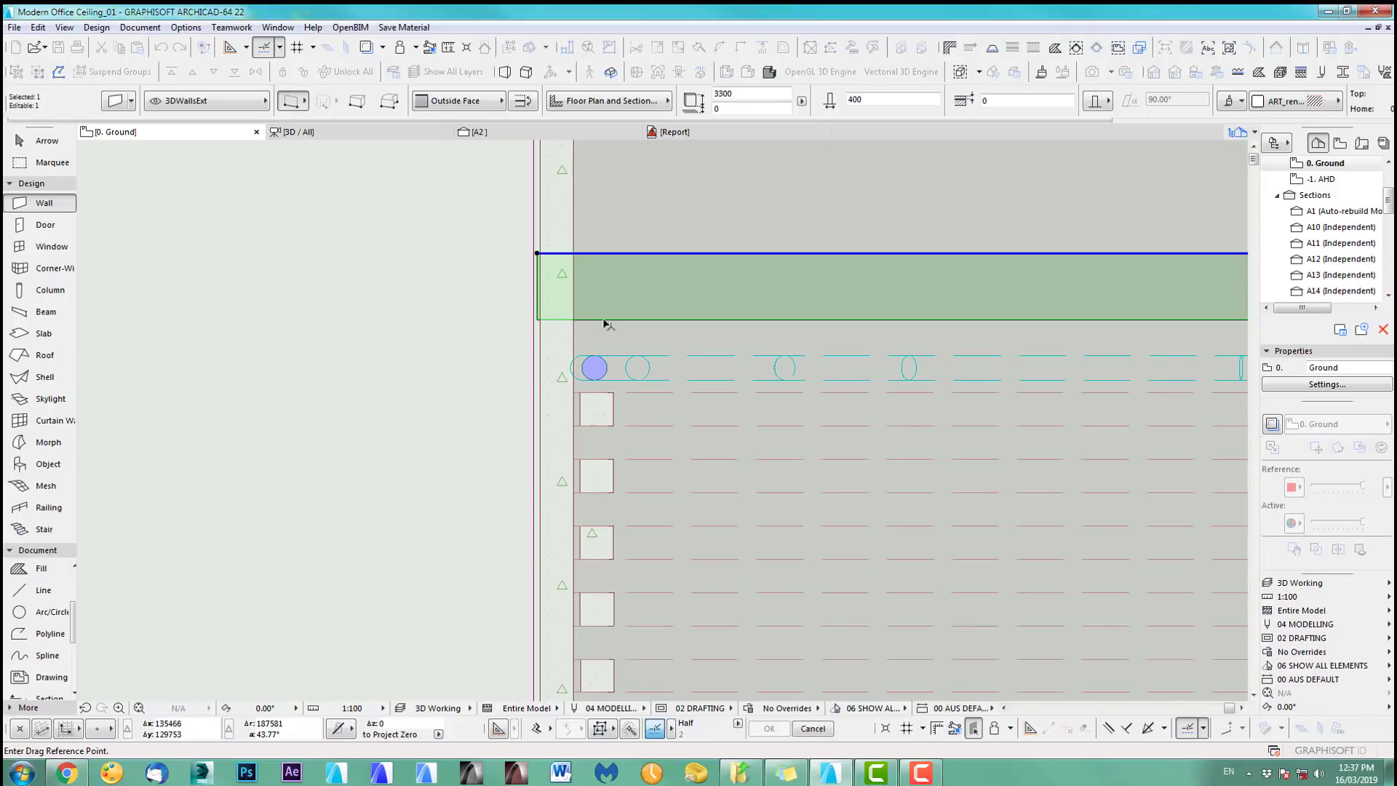
{"action": "left_click", "coordinate": [603, 320]}
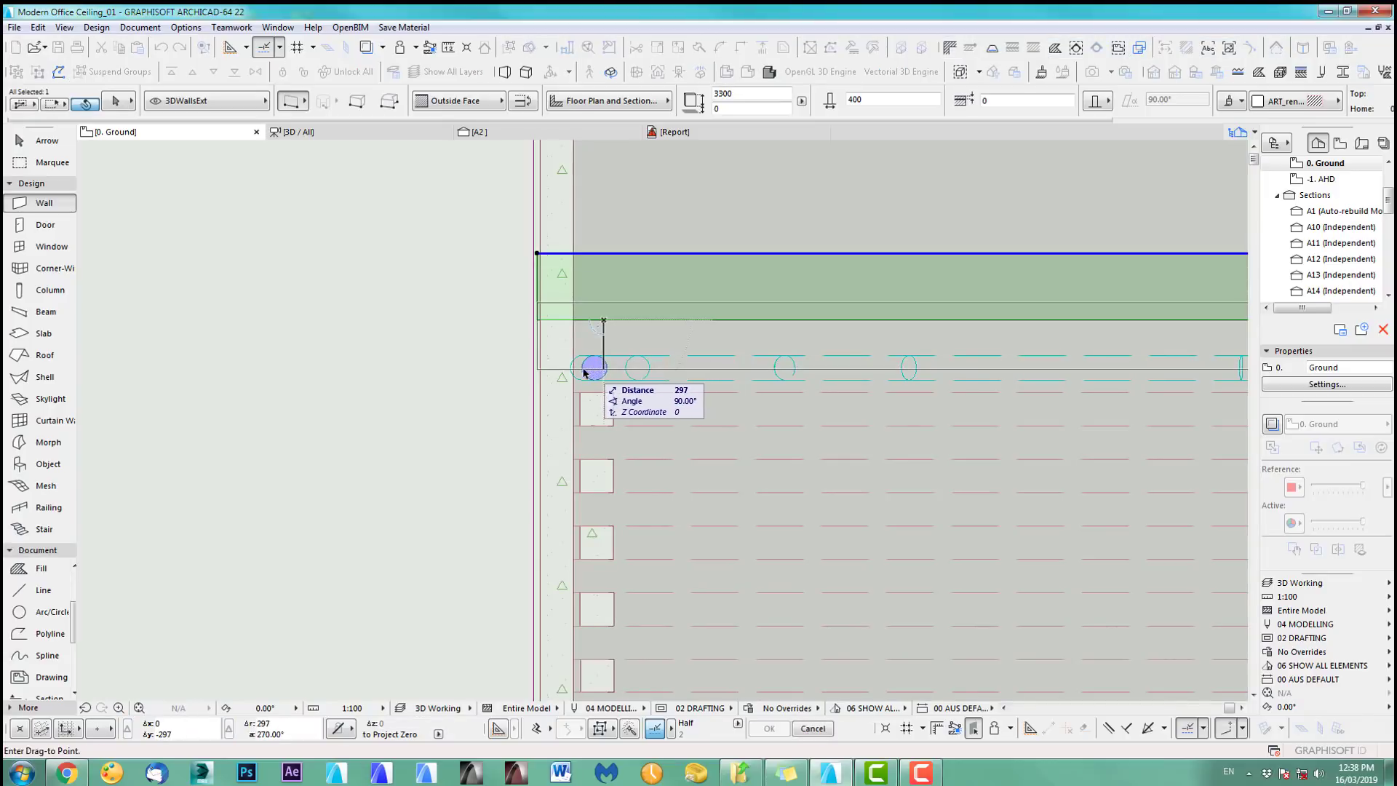
{"action": "left_click", "coordinate": [572, 370]}
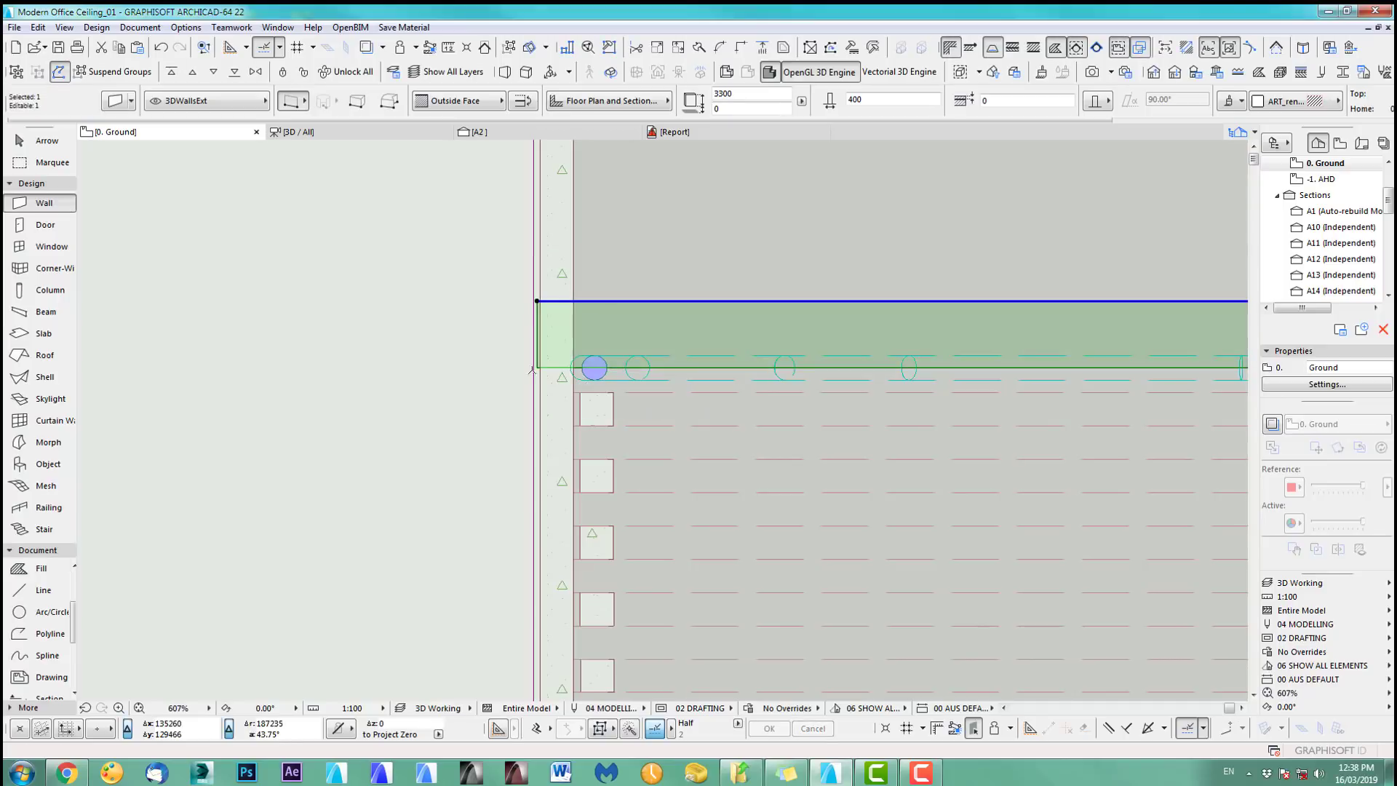
- Move the selected cross wall straight outward along Y, away from the last light tube's centre line
{"action": "key", "text": "ctrl+d"}
{"action": "left_click", "coordinate": [458, 356]}
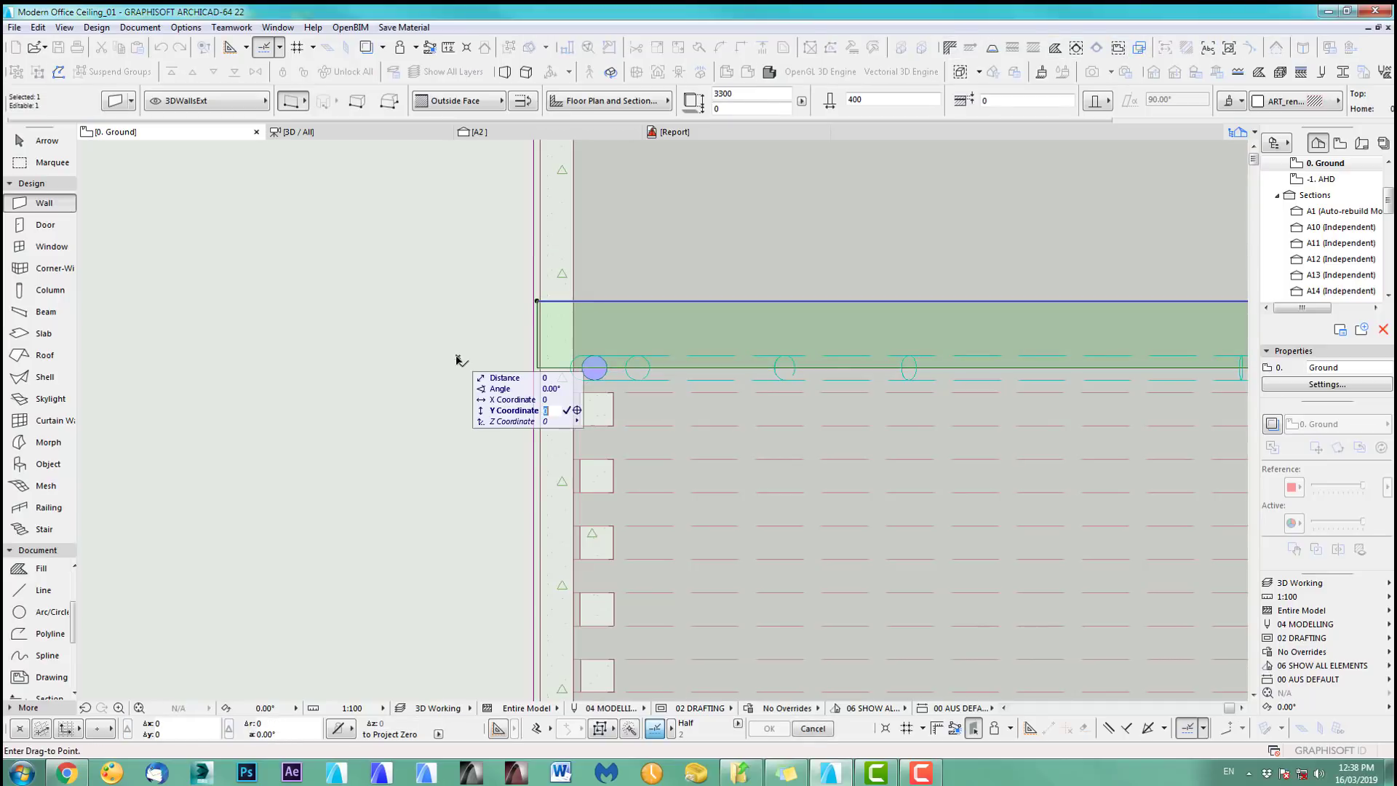
{"action": "key", "text": "Return"}
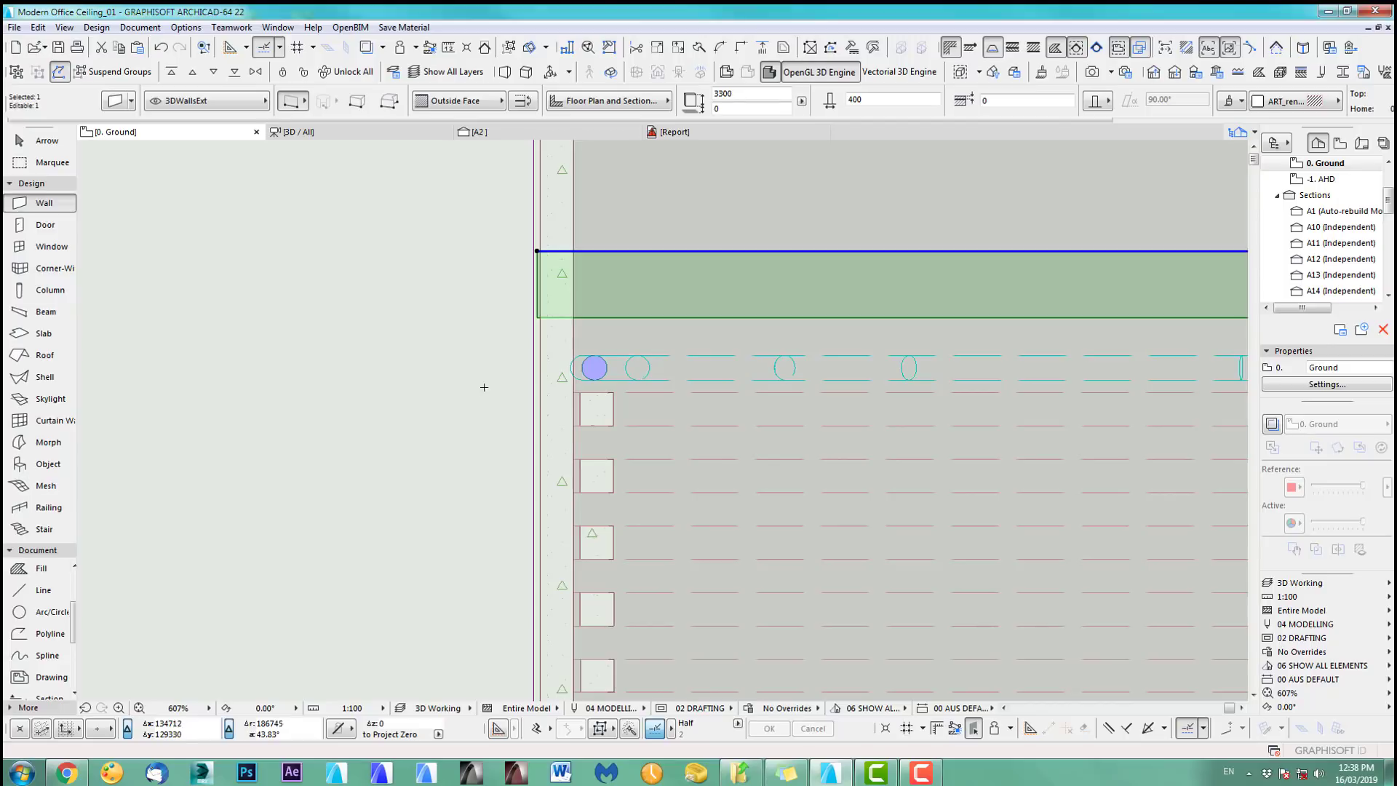
- Measure the distance from the light tube's centre line to the inner edge of the slat frame in the 2D layout drawing
{"action": "scroll", "coordinate": [484, 387], "scroll_direction": "down", "scroll_amount": 10}
{"action": "middle_click_drag", "start_coordinate": [553, 691], "coordinate": [736, 459]}
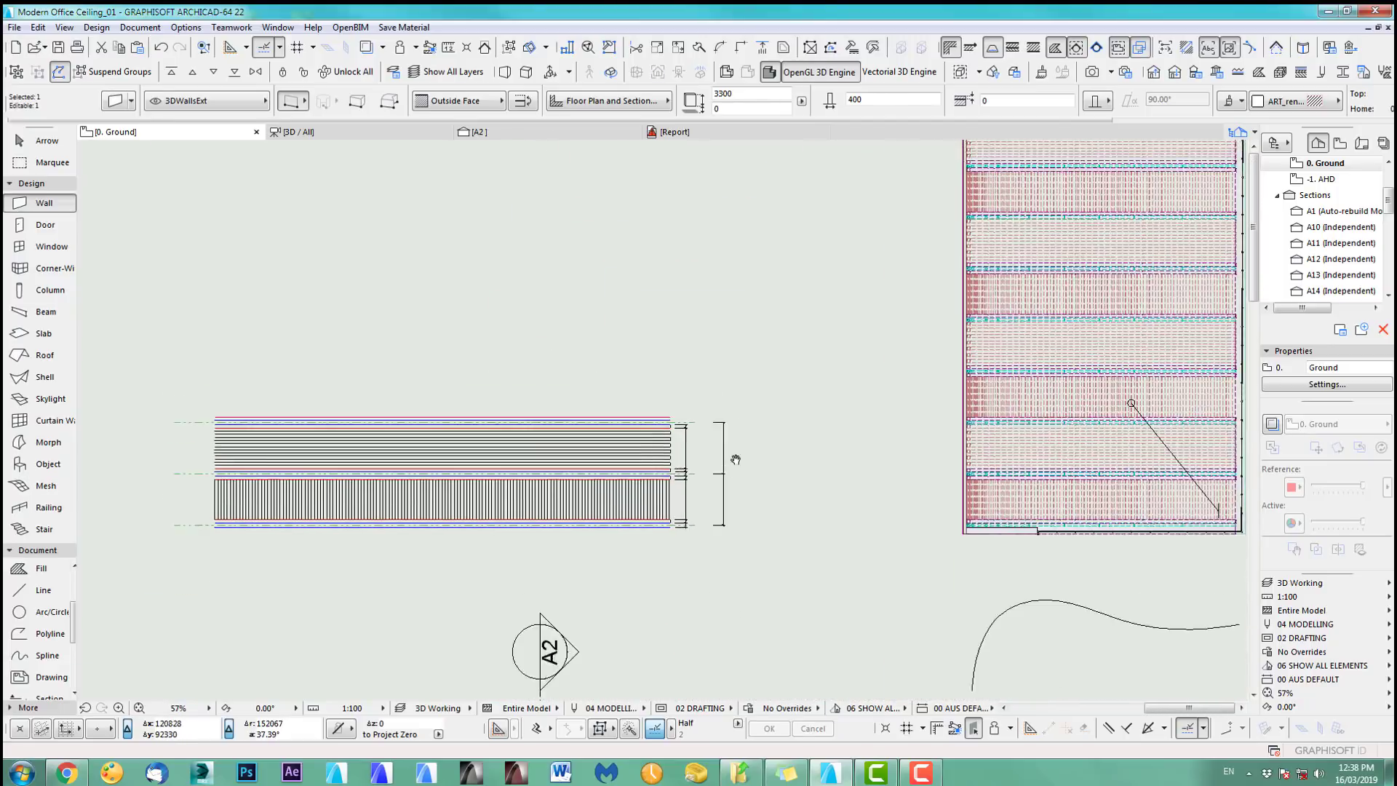
{"action": "scroll", "coordinate": [735, 459], "scroll_direction": "up", "scroll_amount": 10}
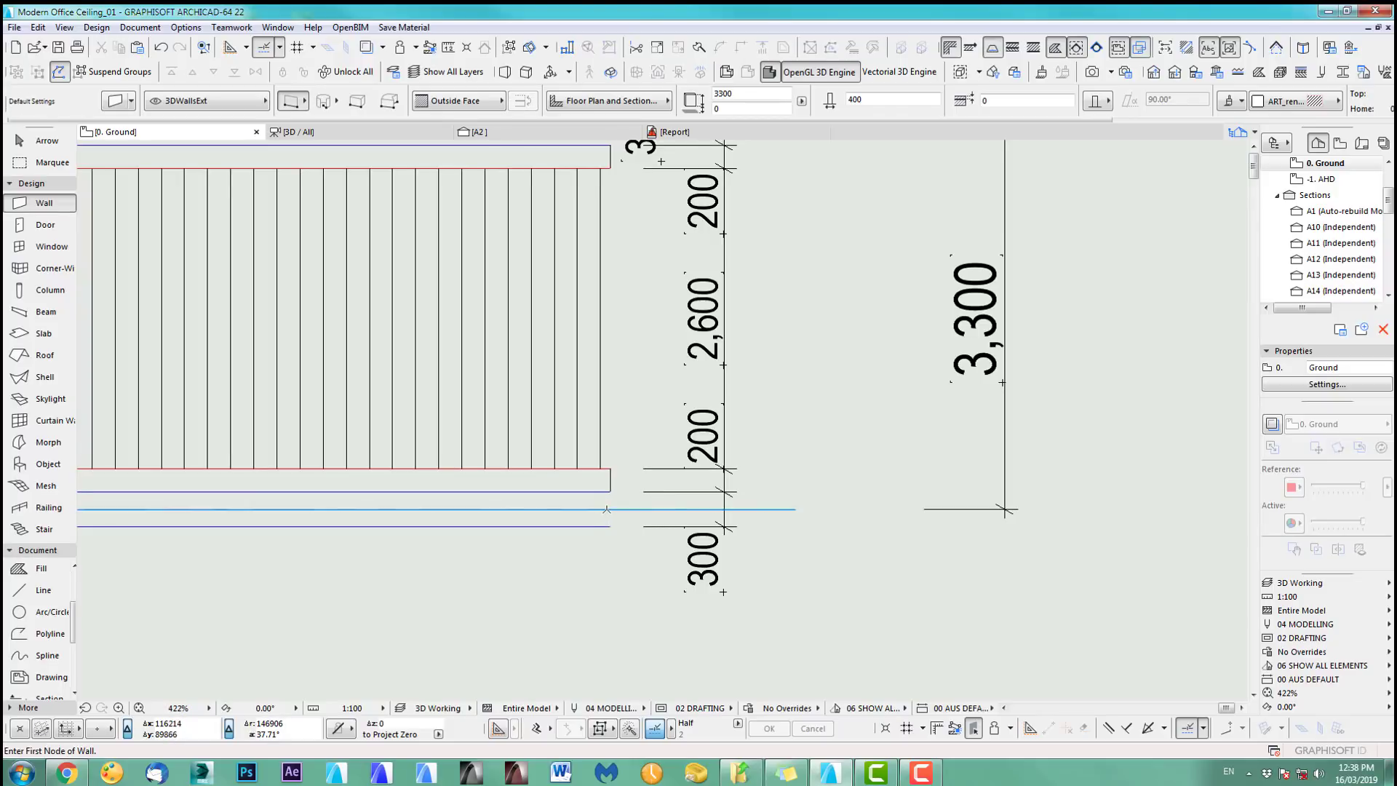
{"action": "left_click", "coordinate": [606, 509]}
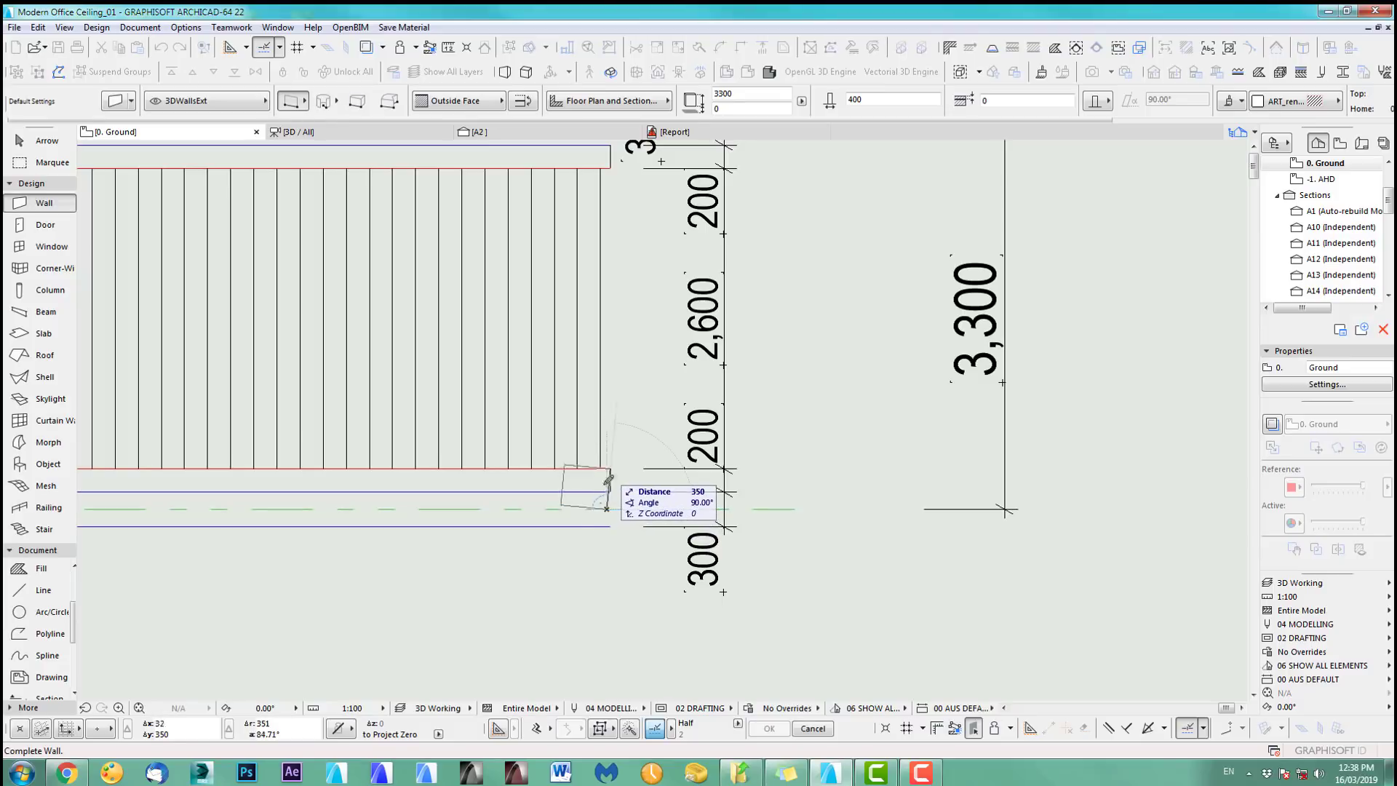
{"action": "key", "text": "Escape"}
- Select the cross wall at the far end and shift it slightly farther out from the last light tube
{"action": "scroll", "coordinate": [548, 580], "scroll_direction": "down", "scroll_amount": 1}
{"action": "scroll", "coordinate": [764, 400], "scroll_direction": "down", "scroll_amount": 5}
{"action": "scroll", "coordinate": [841, 654], "scroll_direction": "up", "scroll_amount": 4}
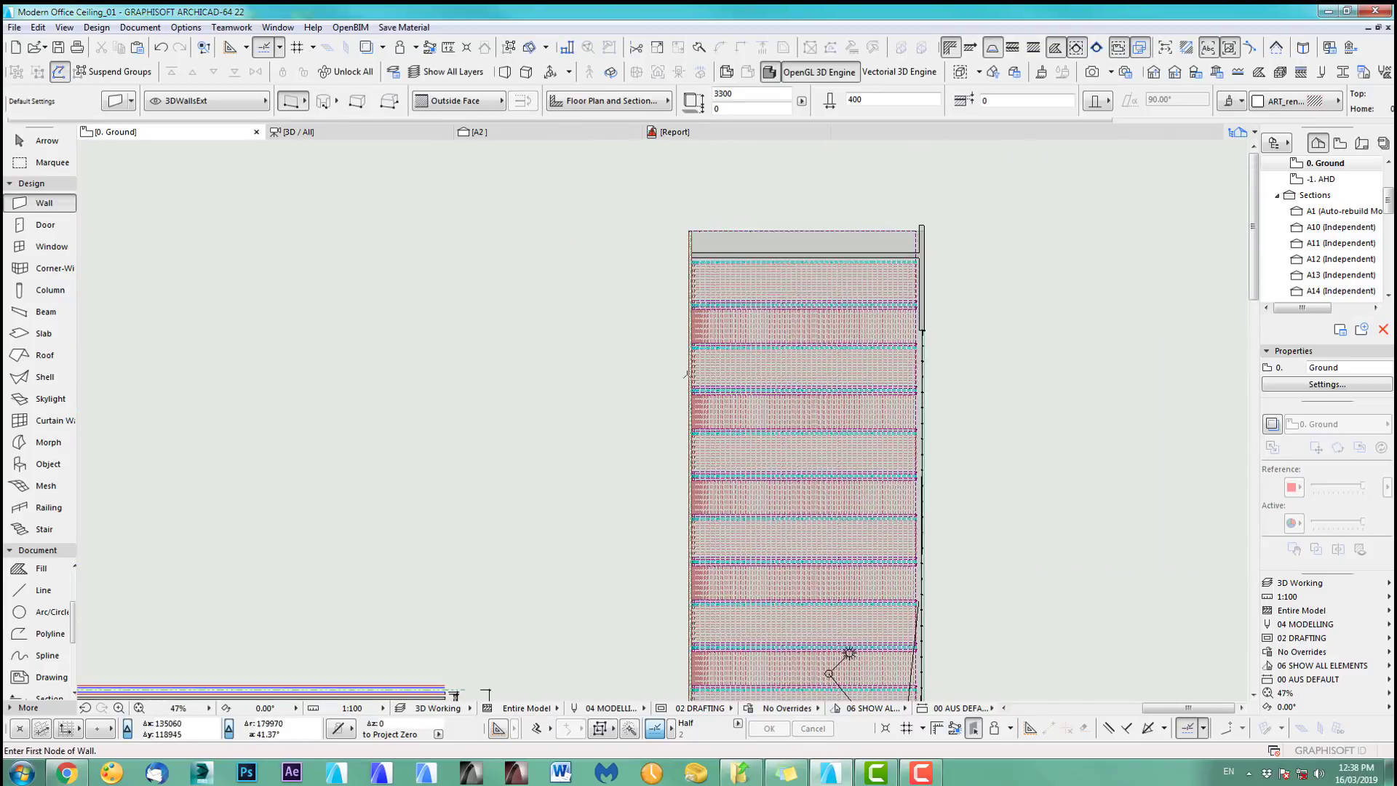
{"action": "scroll", "coordinate": [639, 333], "scroll_direction": "up", "scroll_amount": 1}
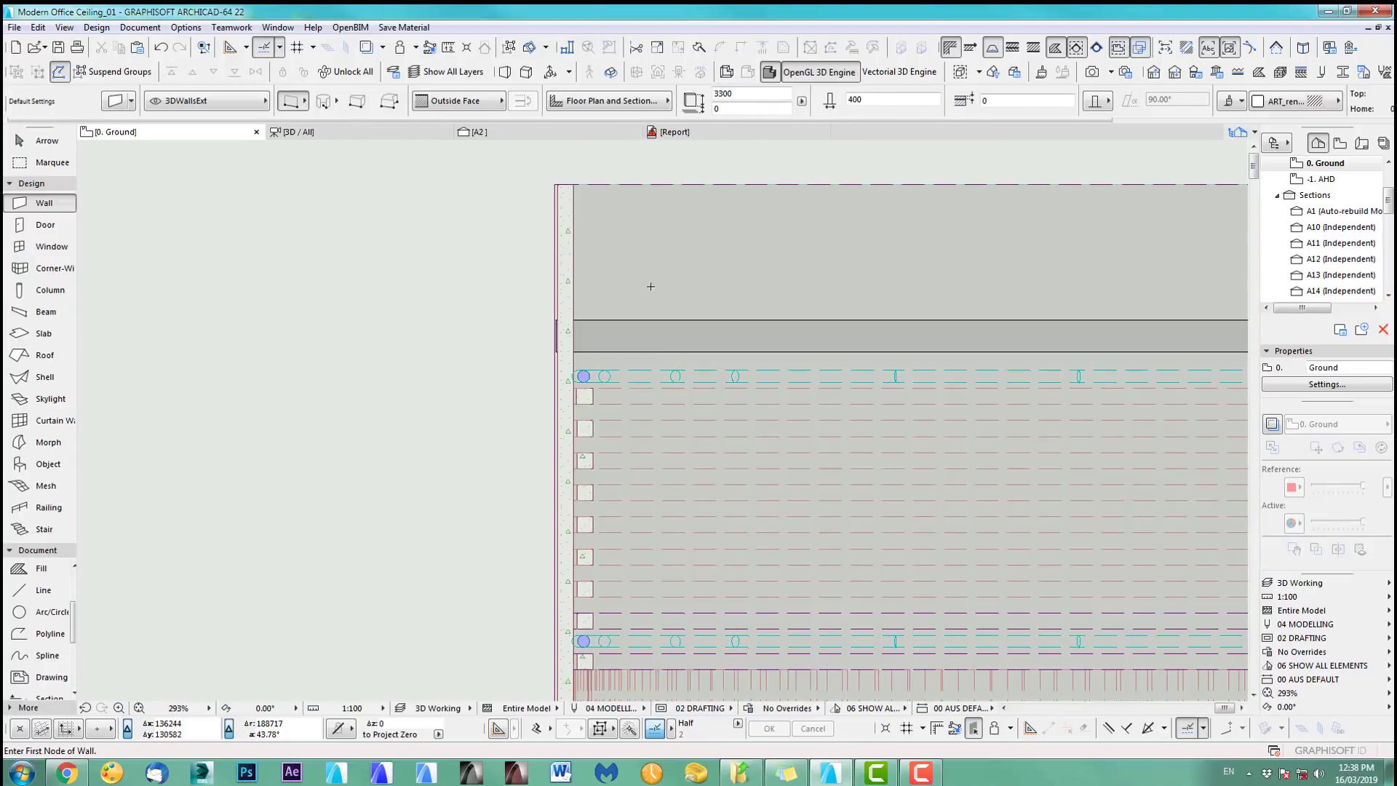
{"action": "left_click", "coordinate": [618, 340], "text": "shift"}
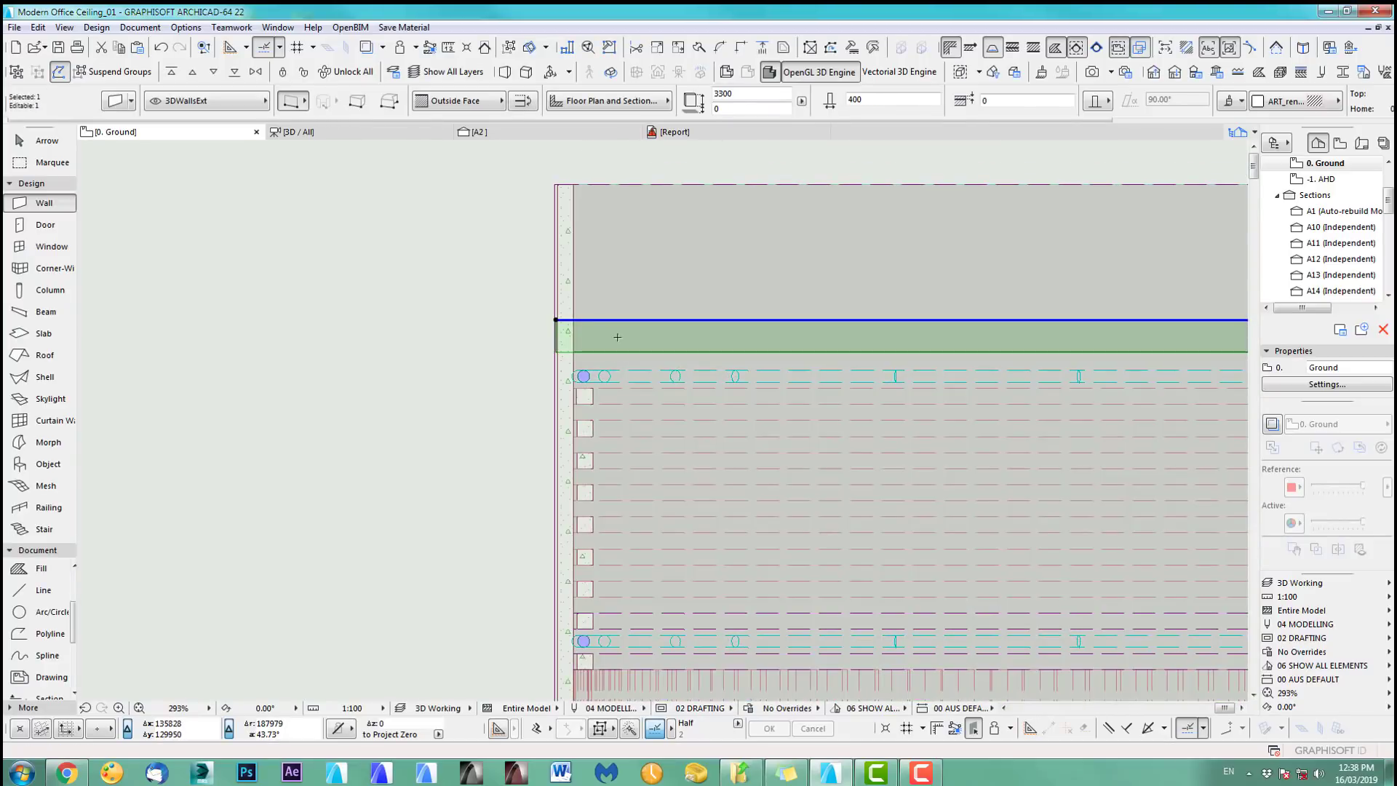
{"action": "key", "text": "ctrl+d"}
{"action": "key", "text": "Return"}
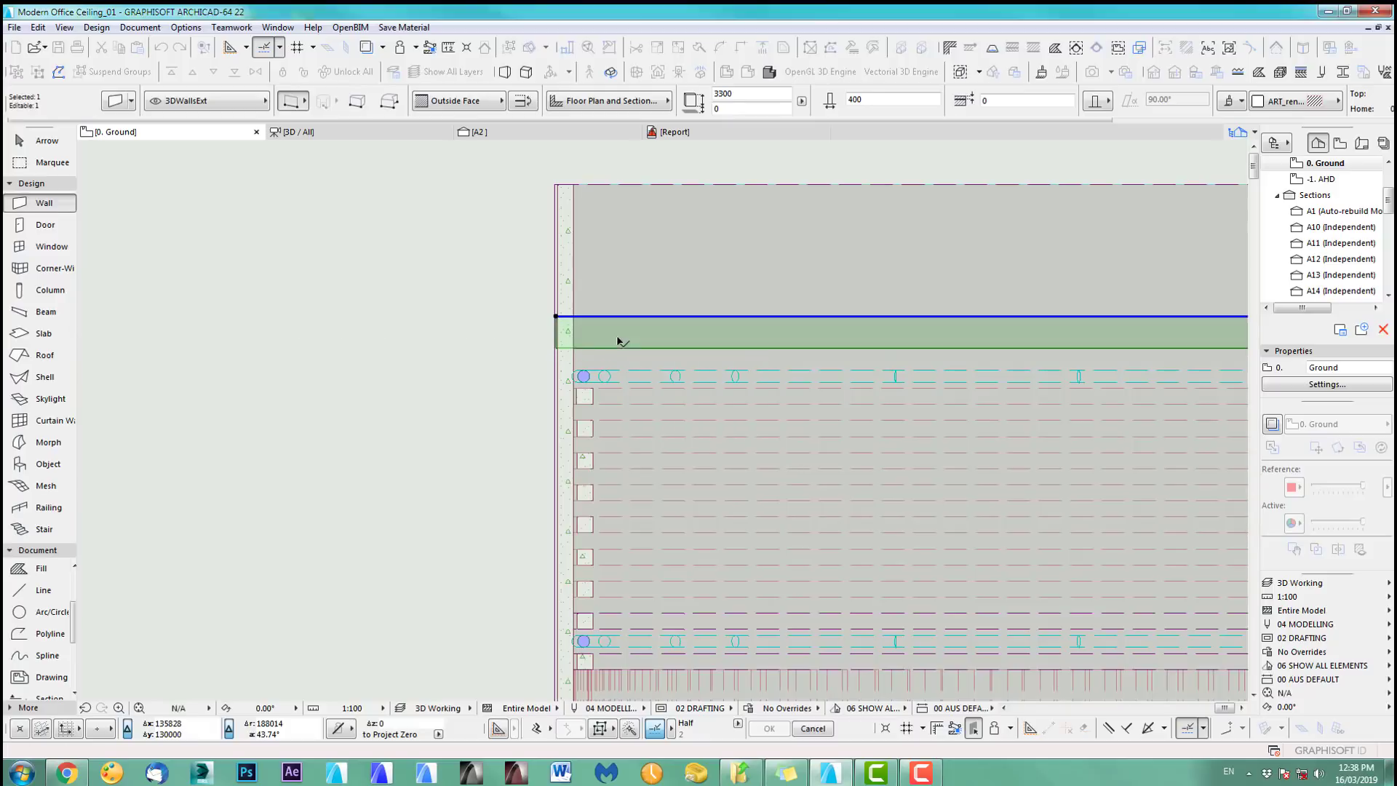
{"action": "key", "text": "Escape"}
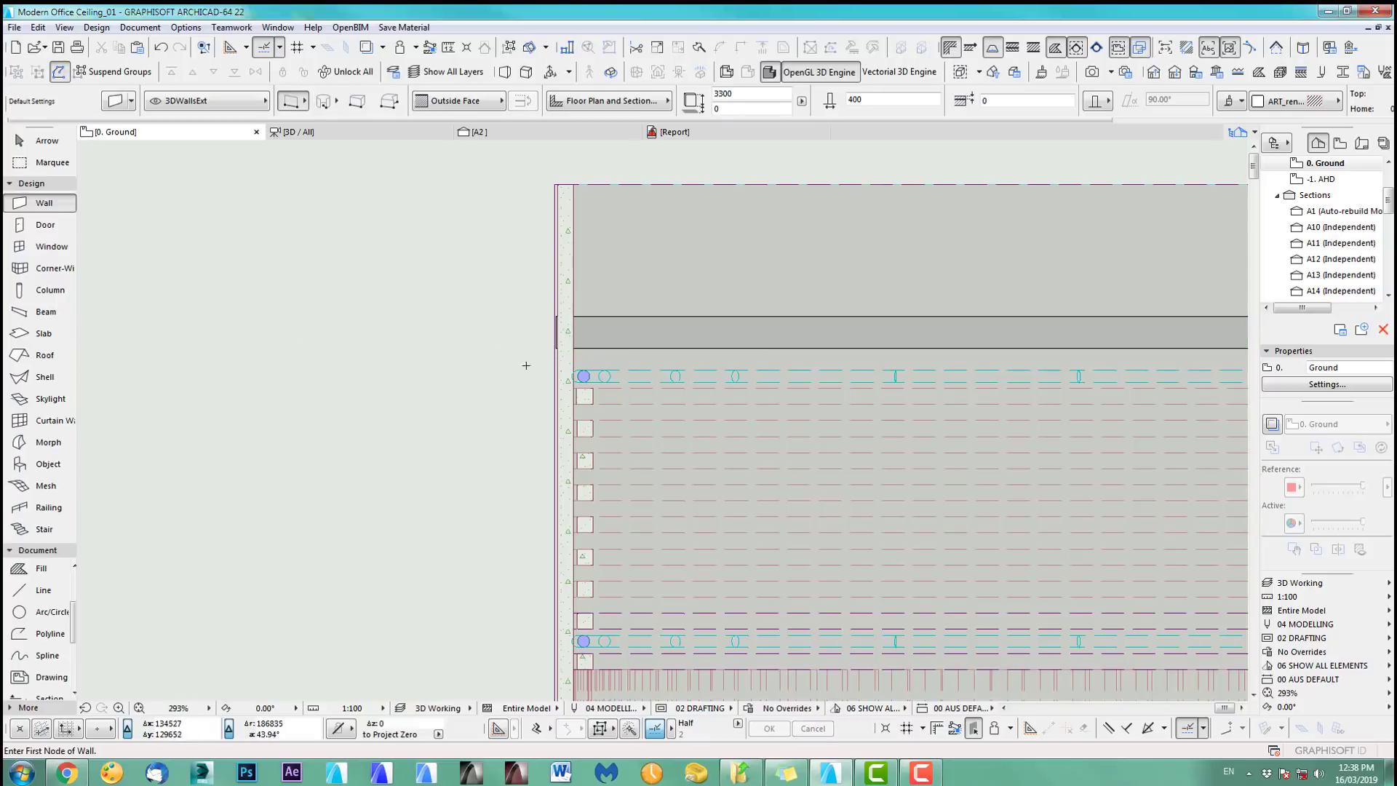
- Measure the gap between the first light tube's centre line and the existing wall's inner face at the near end
{"action": "scroll", "coordinate": [600, 353], "scroll_direction": "down", "scroll_amount": 8}
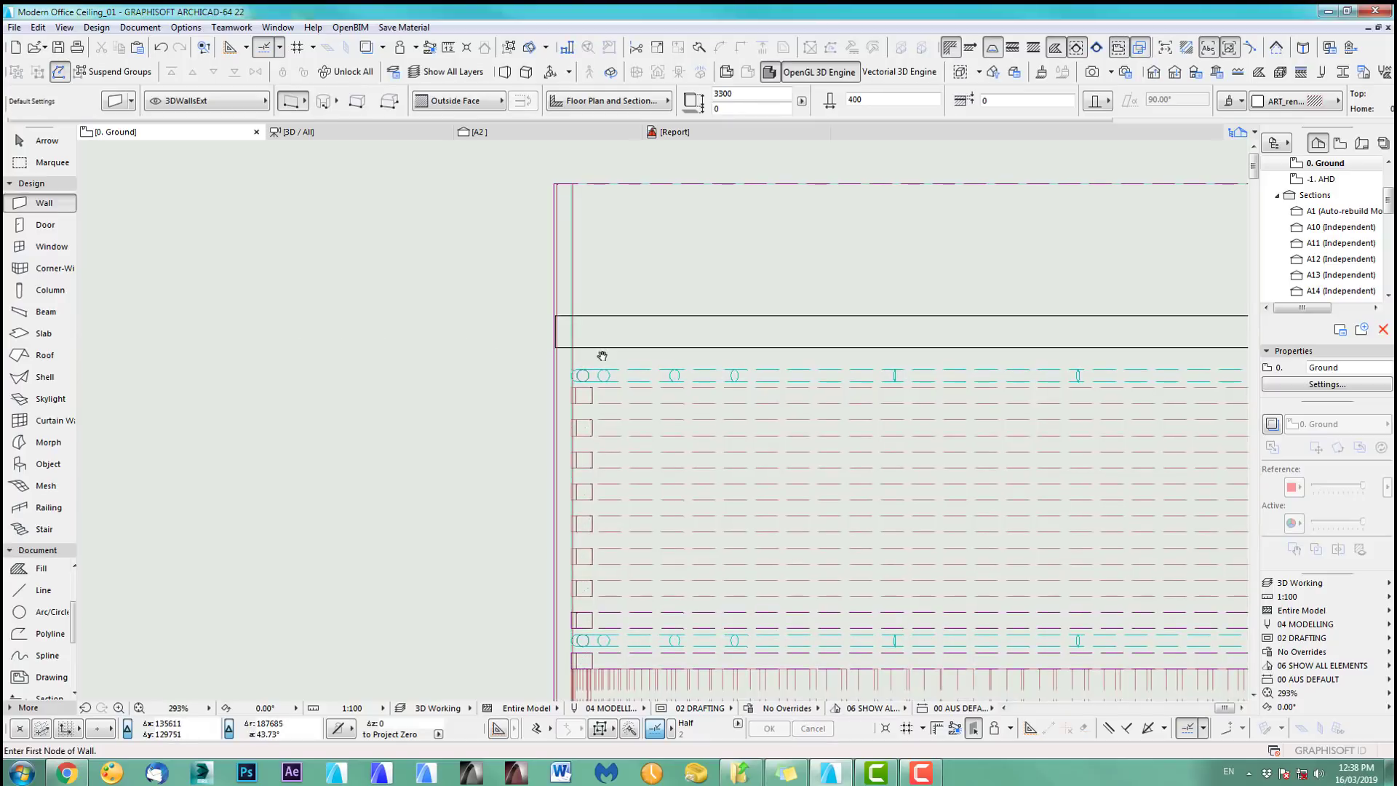
{"action": "scroll", "coordinate": [743, 501], "scroll_direction": "up", "scroll_amount": 5}
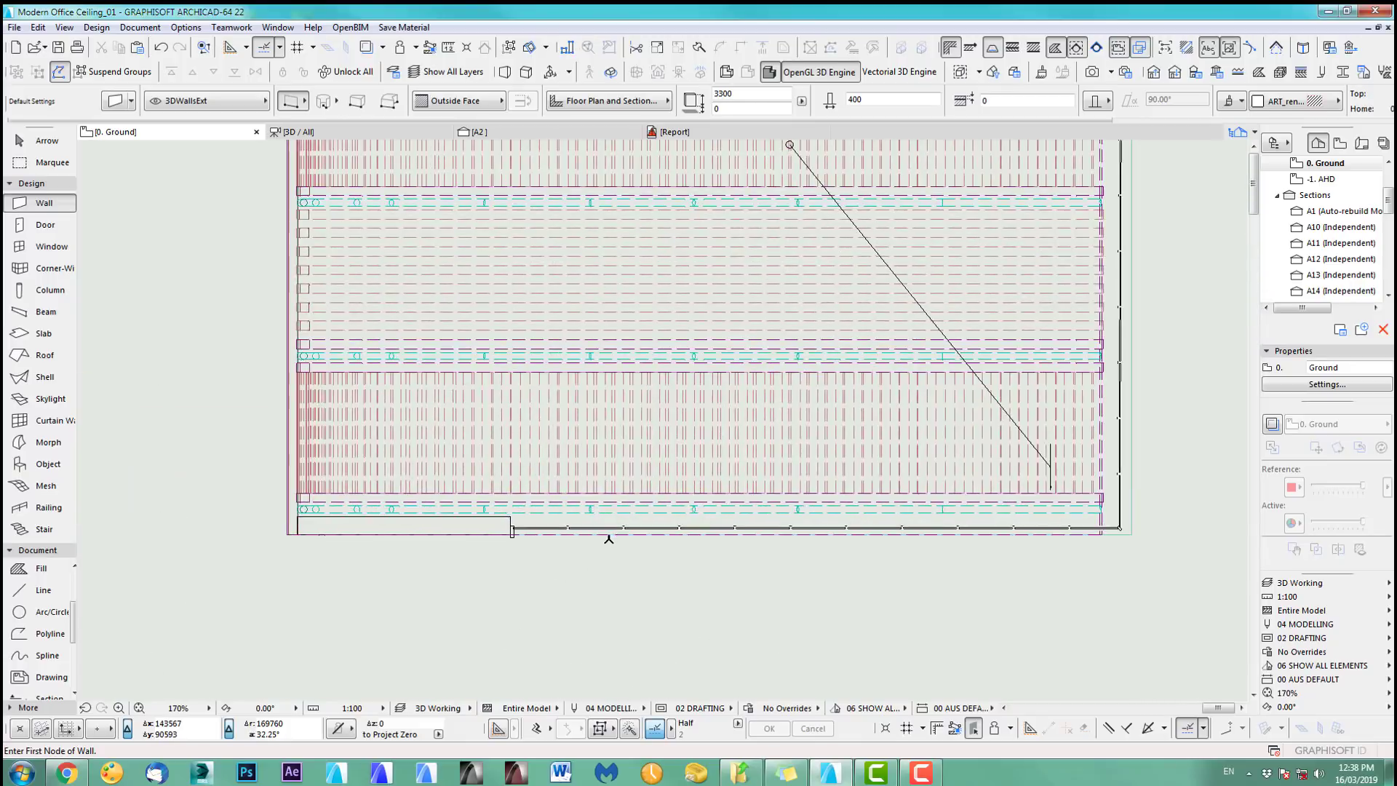
{"action": "scroll", "coordinate": [455, 586], "scroll_direction": "up", "scroll_amount": 5}
{"action": "scroll", "coordinate": [472, 532], "scroll_direction": "up", "scroll_amount": 2}
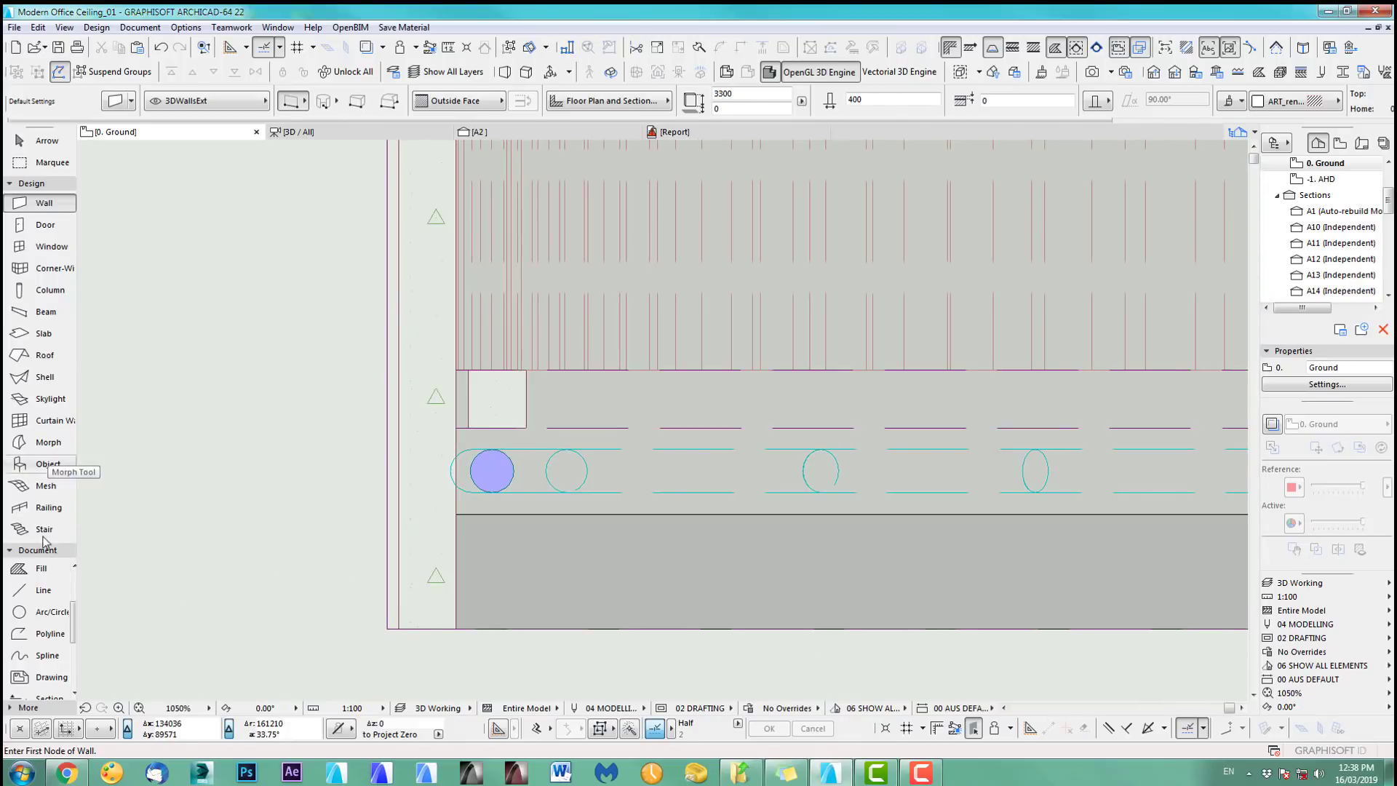
{"action": "left_click", "coordinate": [449, 471]}
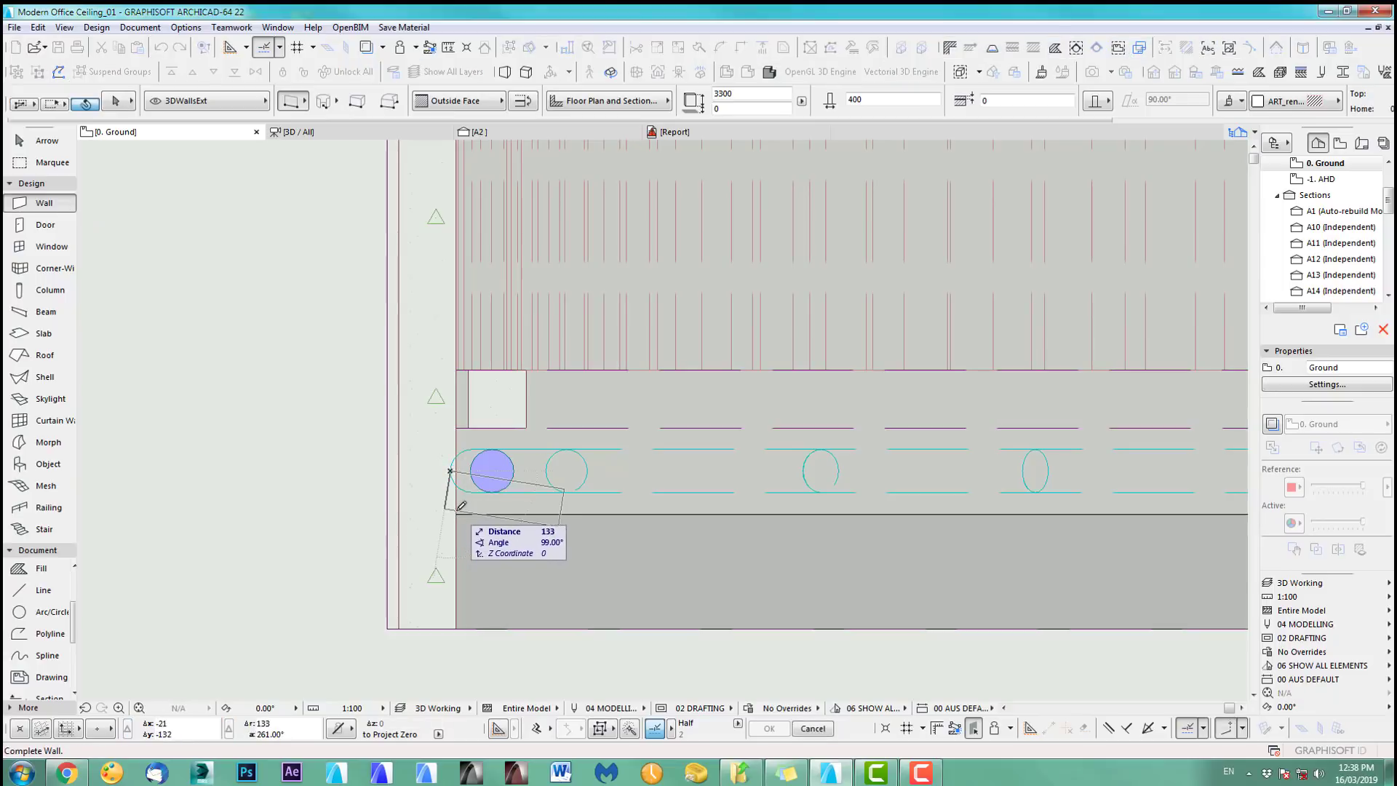
{"action": "key", "text": "Escape"}
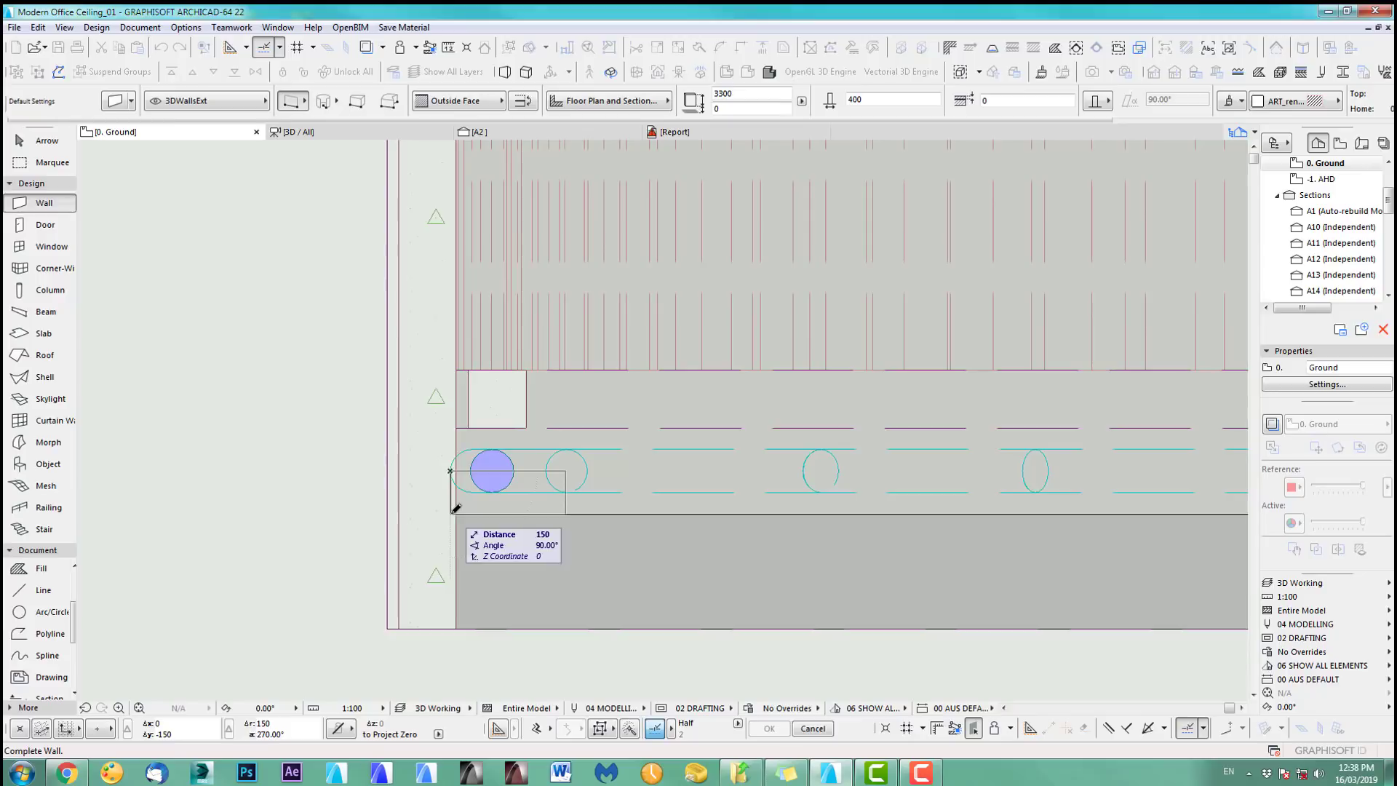
- Move the far cross wall back until its inner face lies on the last light tube's centre line
{"action": "scroll", "coordinate": [511, 661], "scroll_direction": "down", "scroll_amount": 10}
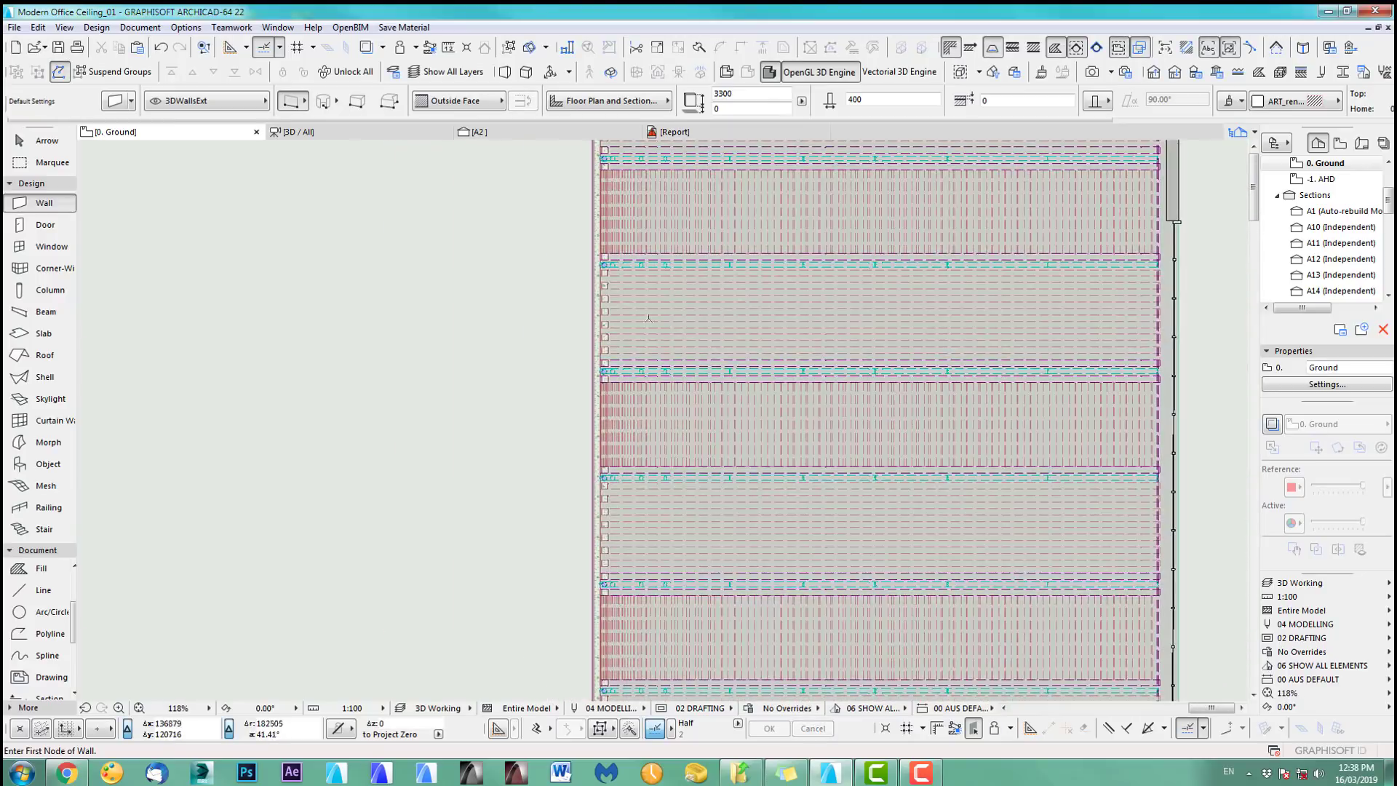
{"action": "scroll", "coordinate": [640, 349], "scroll_direction": "up", "scroll_amount": 6}
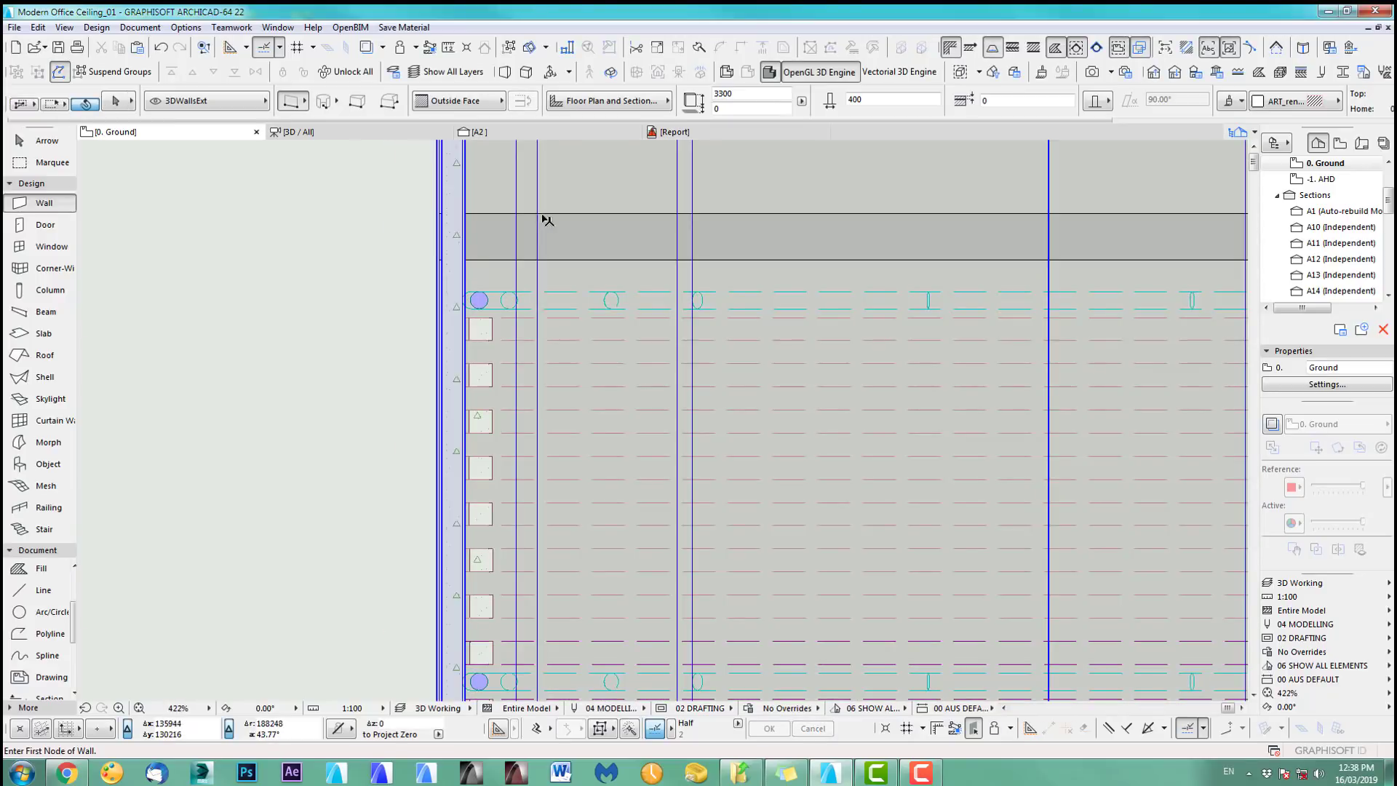
{"action": "left_click", "coordinate": [550, 218], "text": "shift"}
{"action": "key", "text": "ctrl+d"}
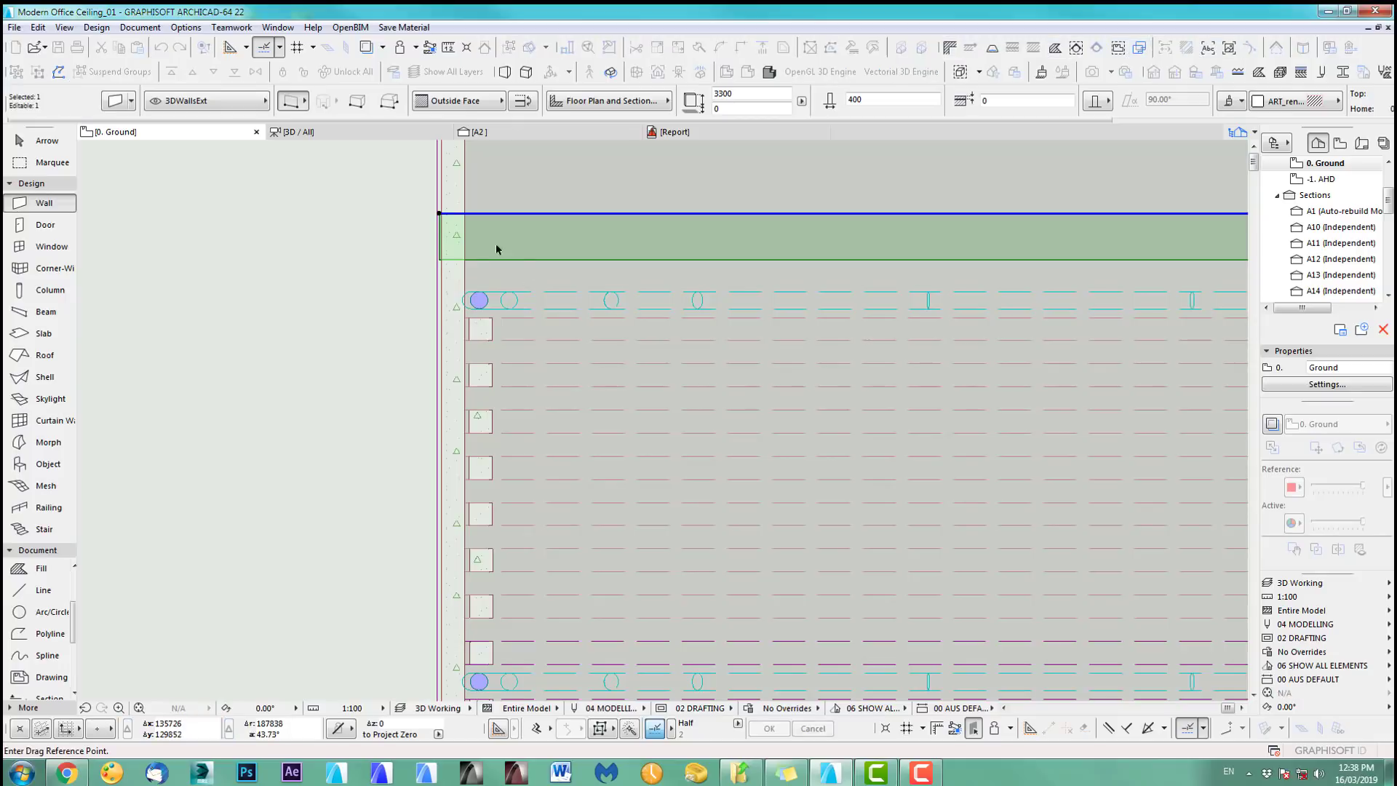
{"action": "left_click", "coordinate": [440, 261]}
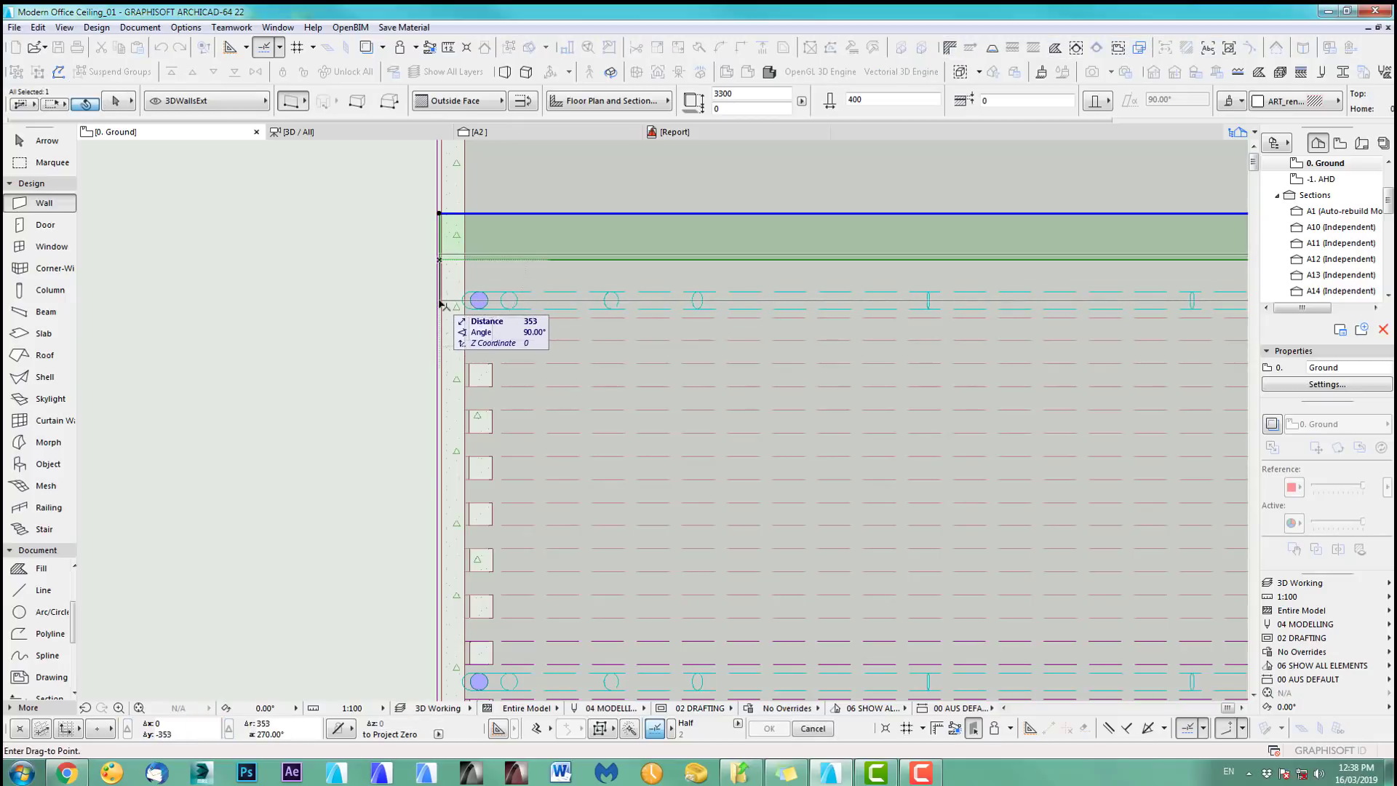
{"action": "left_click", "coordinate": [442, 302]}
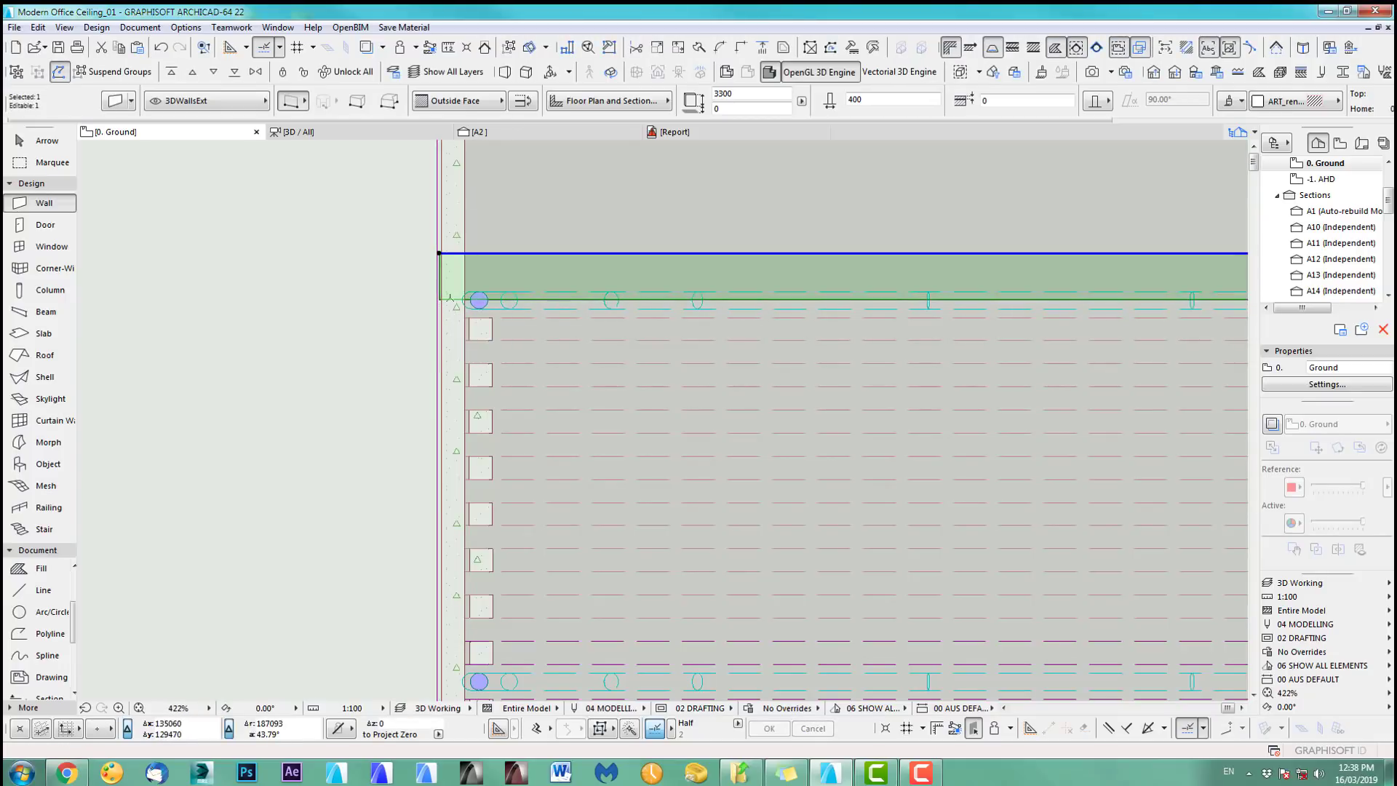
- Move the cross wall 150 mm outward along Y from the light tube's centre line and deselect it
{"action": "key", "text": "ctrl+d"}
{"action": "left_click", "coordinate": [504, 287]}
{"action": "type", "text": "y15"}
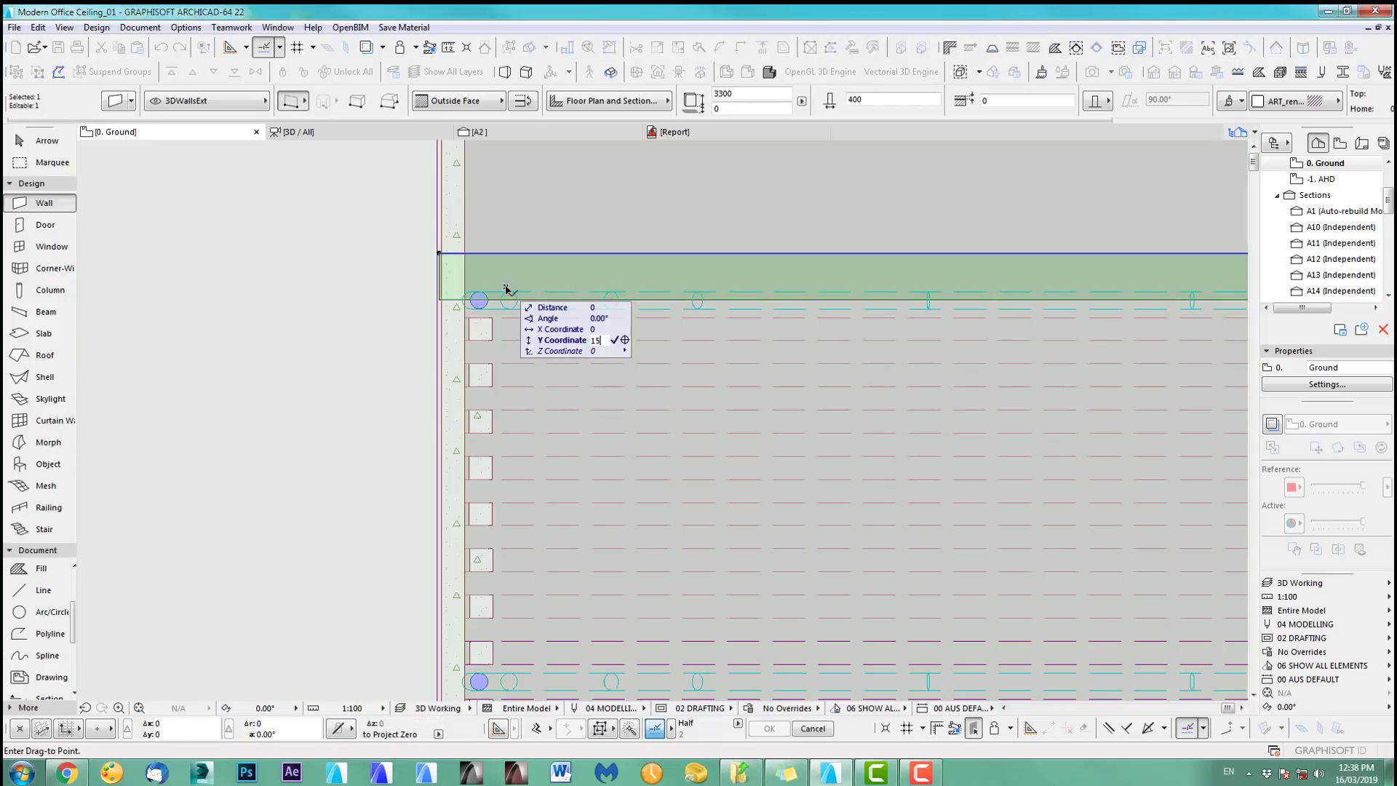
{"action": "type", "text": "0"}
{"action": "key", "text": "Return"}
{"action": "key", "text": "Escape"}
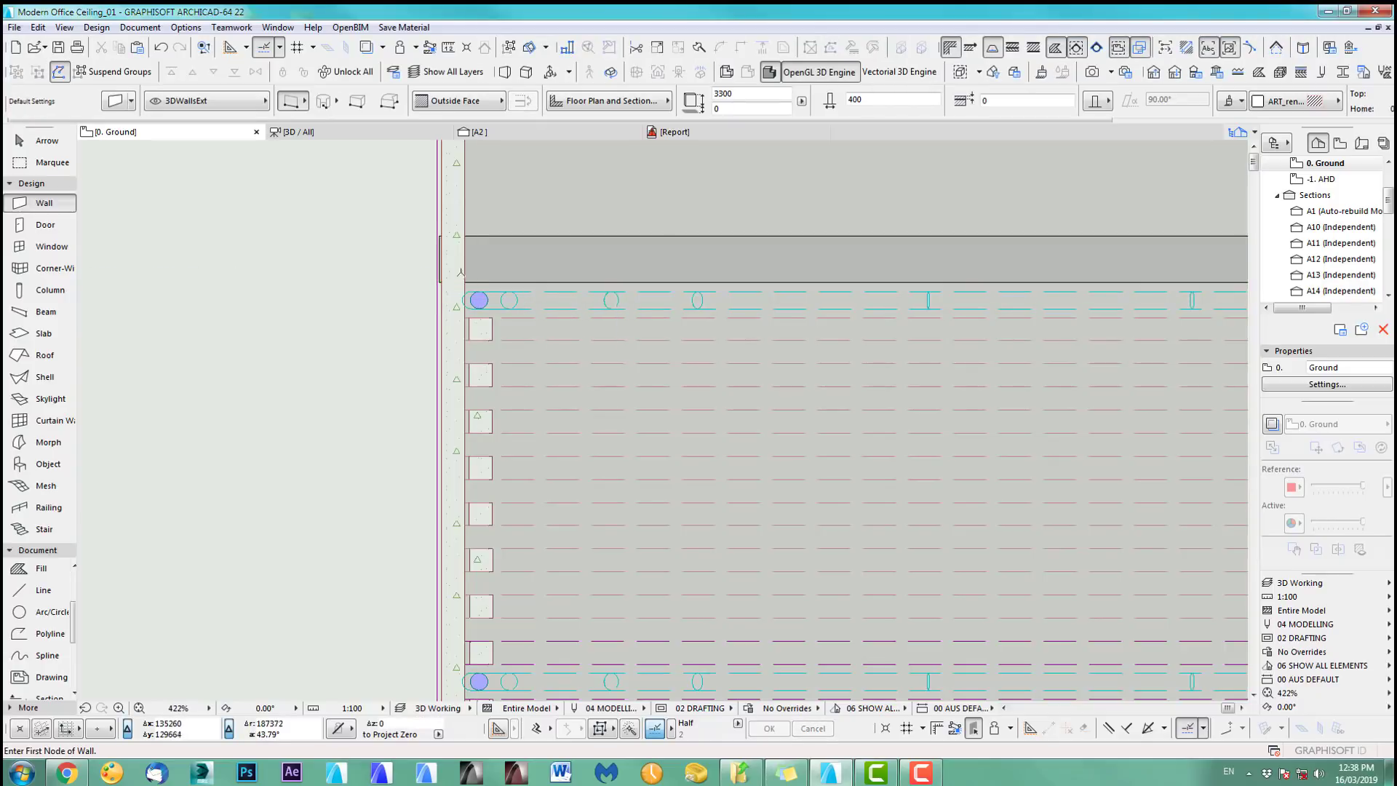
- Try to move the whole side wall so its far end meets the cross wall's outer corner, and undo the move
{"action": "scroll", "coordinate": [804, 281], "scroll_direction": "down", "scroll_amount": 6}
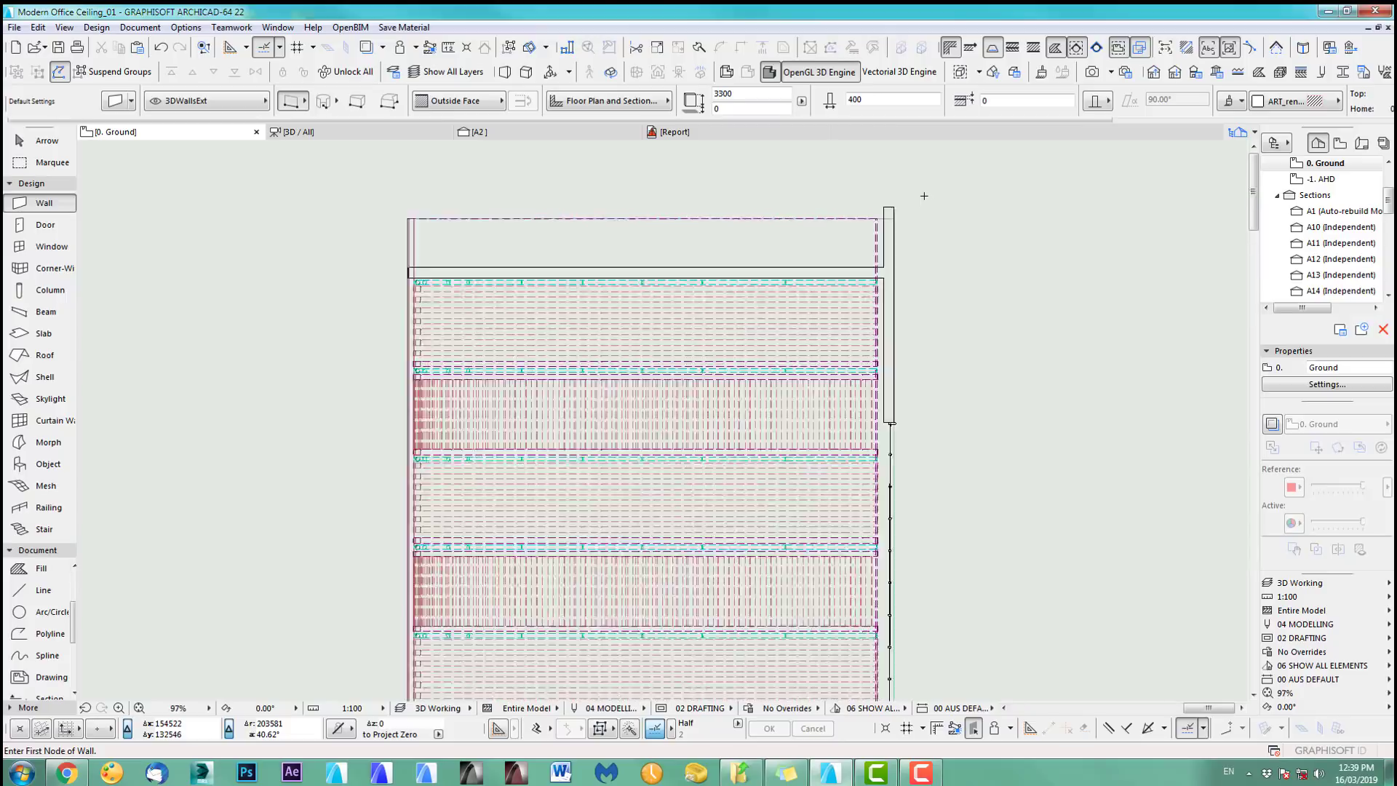
{"action": "scroll", "coordinate": [924, 160], "scroll_direction": "up", "scroll_amount": 3}
{"action": "left_click", "coordinate": [861, 232]}
{"action": "key", "text": "ctrl+d"}
{"action": "left_click", "coordinate": [869, 212]}
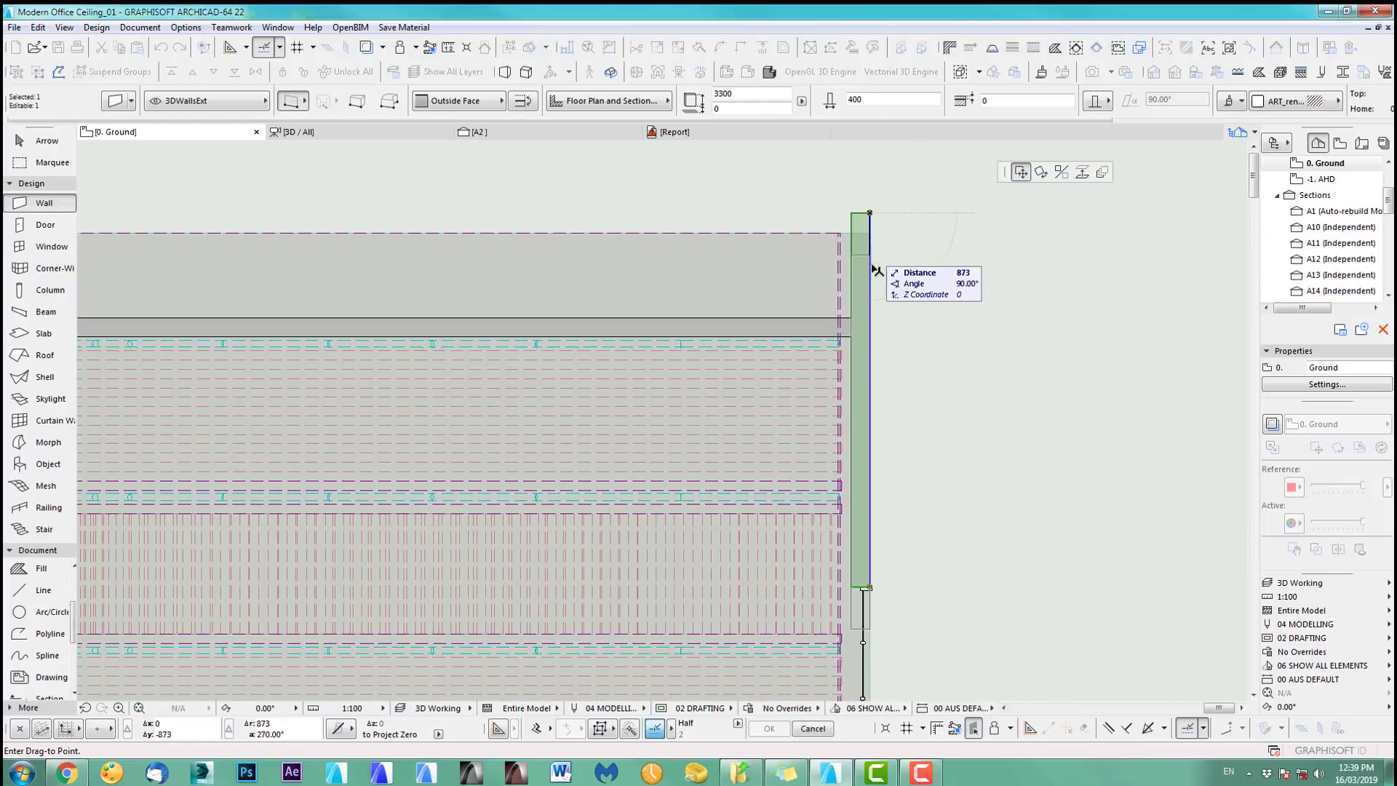
{"action": "left_click", "coordinate": [870, 320]}
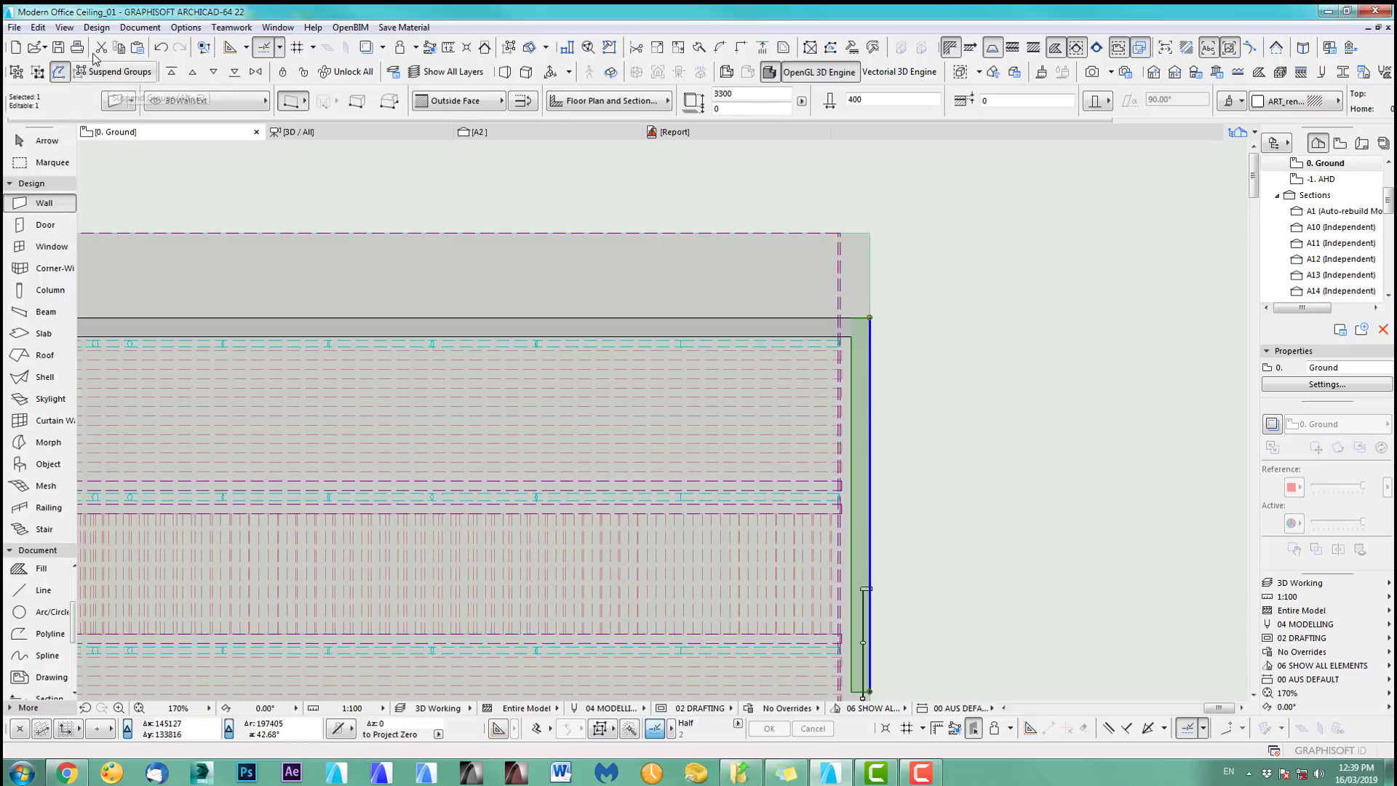
{"action": "left_click", "coordinate": [163, 48]}
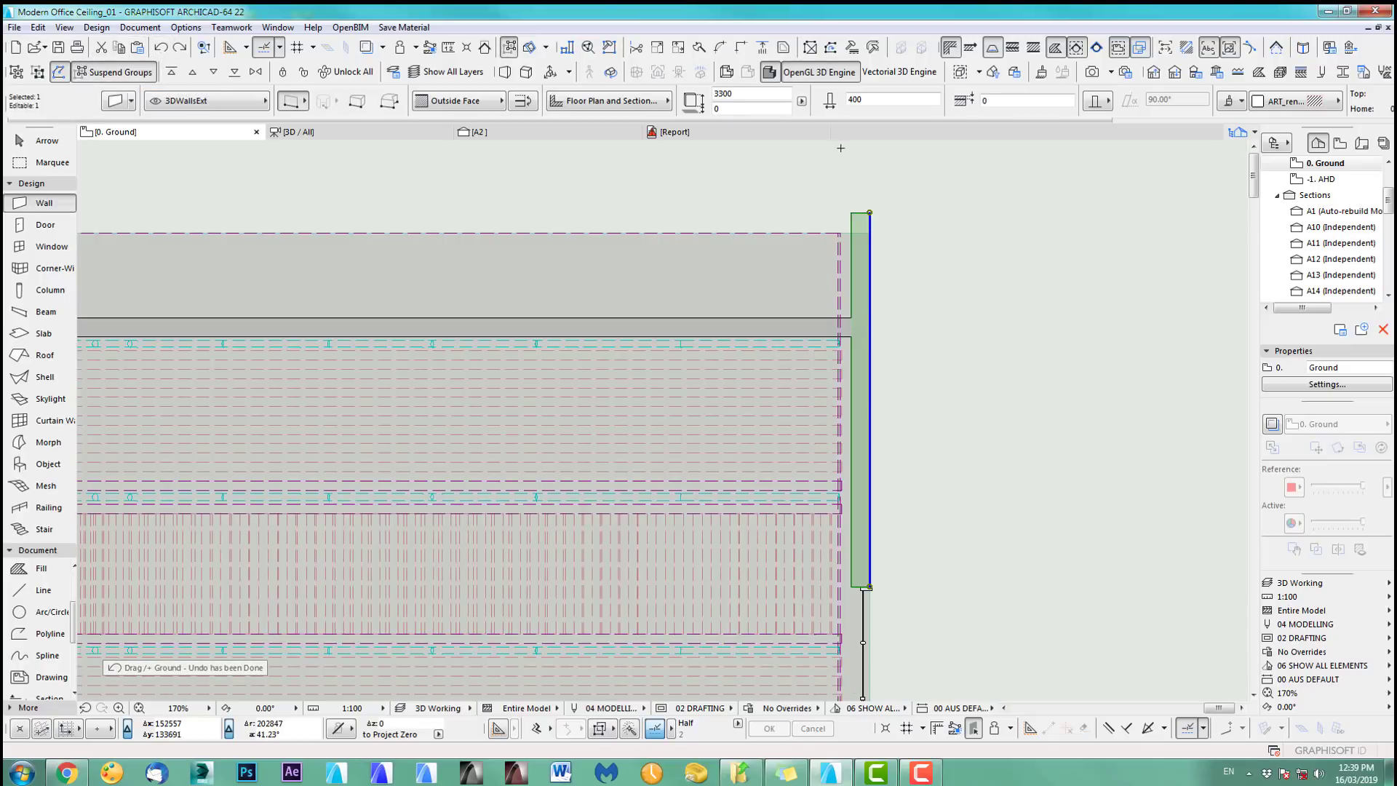
- Shorten the side wall to end at the cross wall's outer face and offset the floor slab's far edge to the same line
{"action": "left_click", "coordinate": [871, 212]}
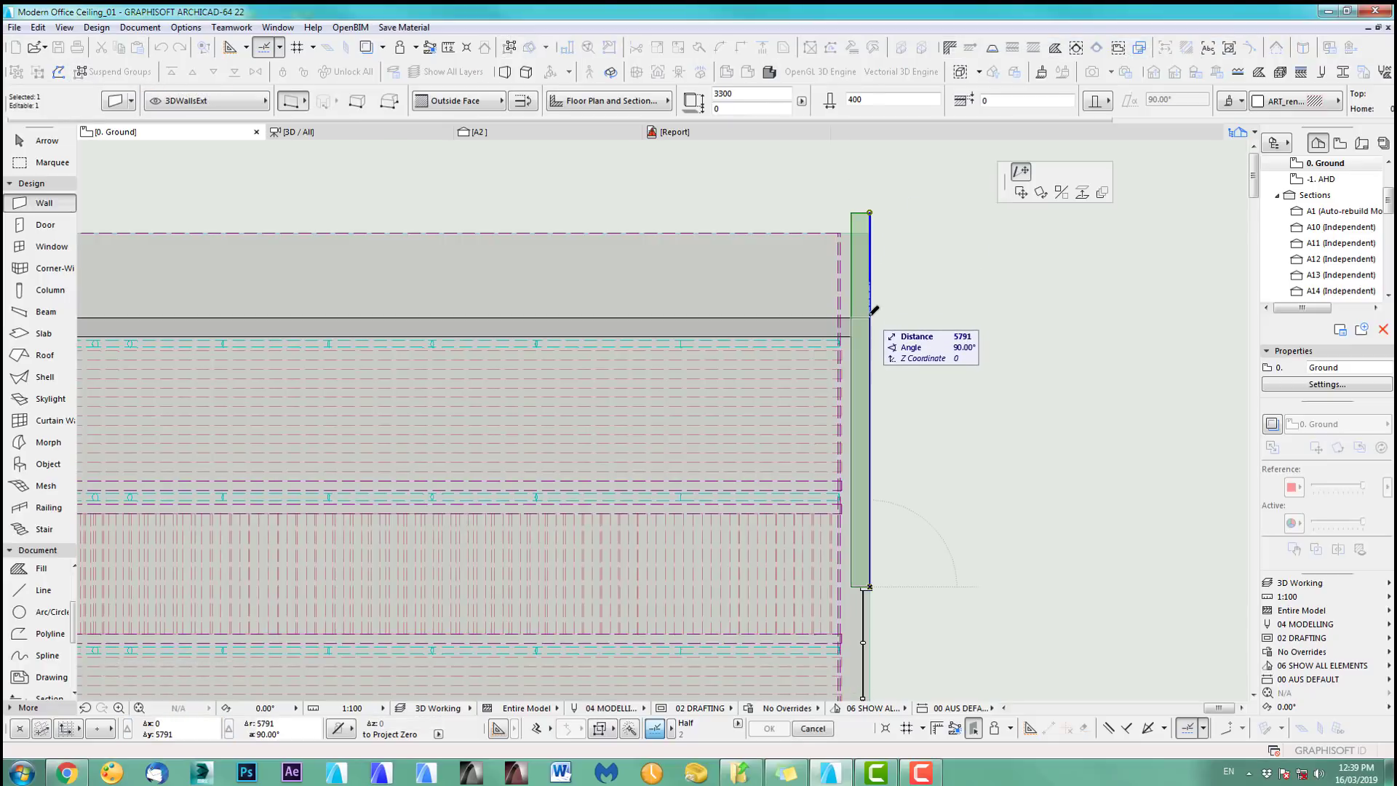
{"action": "left_click", "coordinate": [872, 318]}
{"action": "left_click", "coordinate": [860, 237], "text": "shift"}
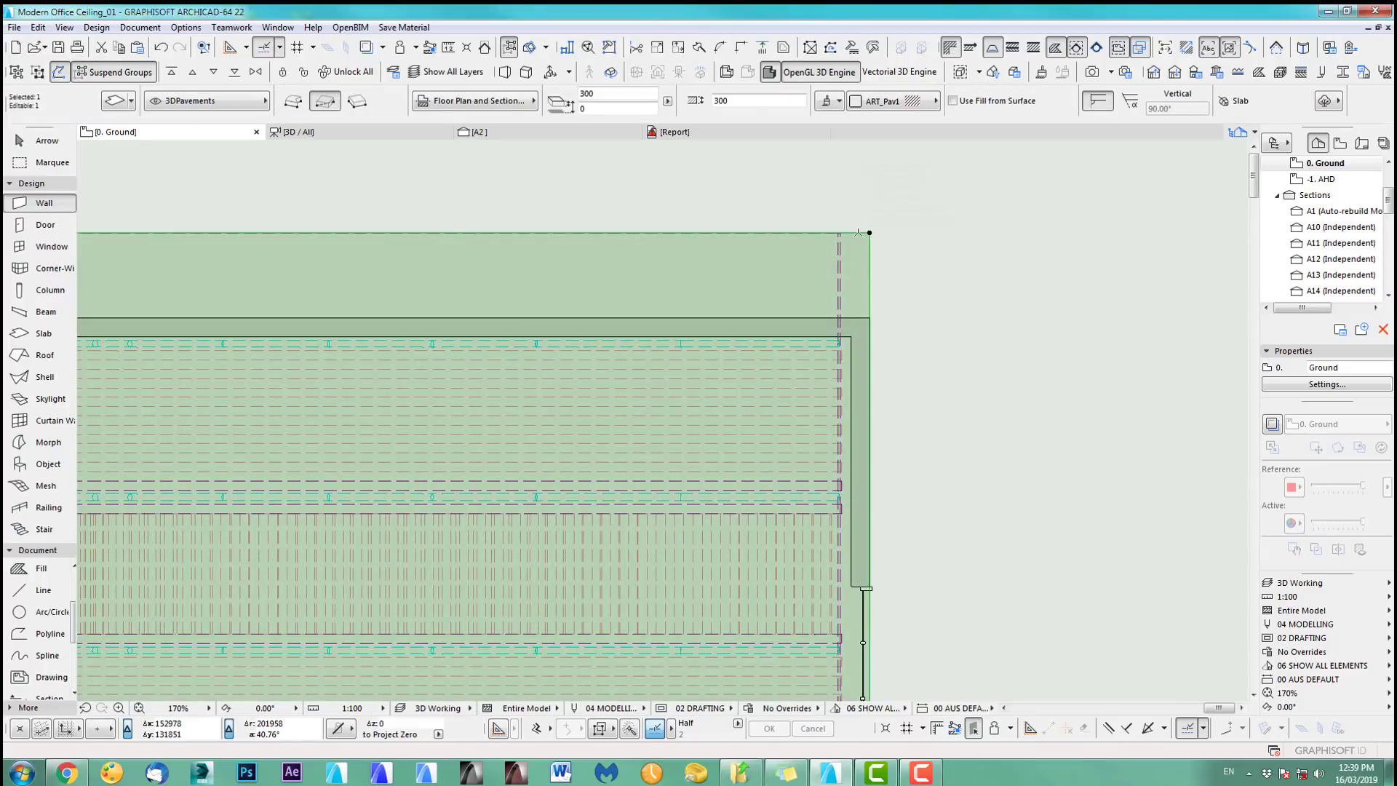
{"action": "left_click", "coordinate": [869, 232]}
{"action": "left_click", "coordinate": [980, 303]}
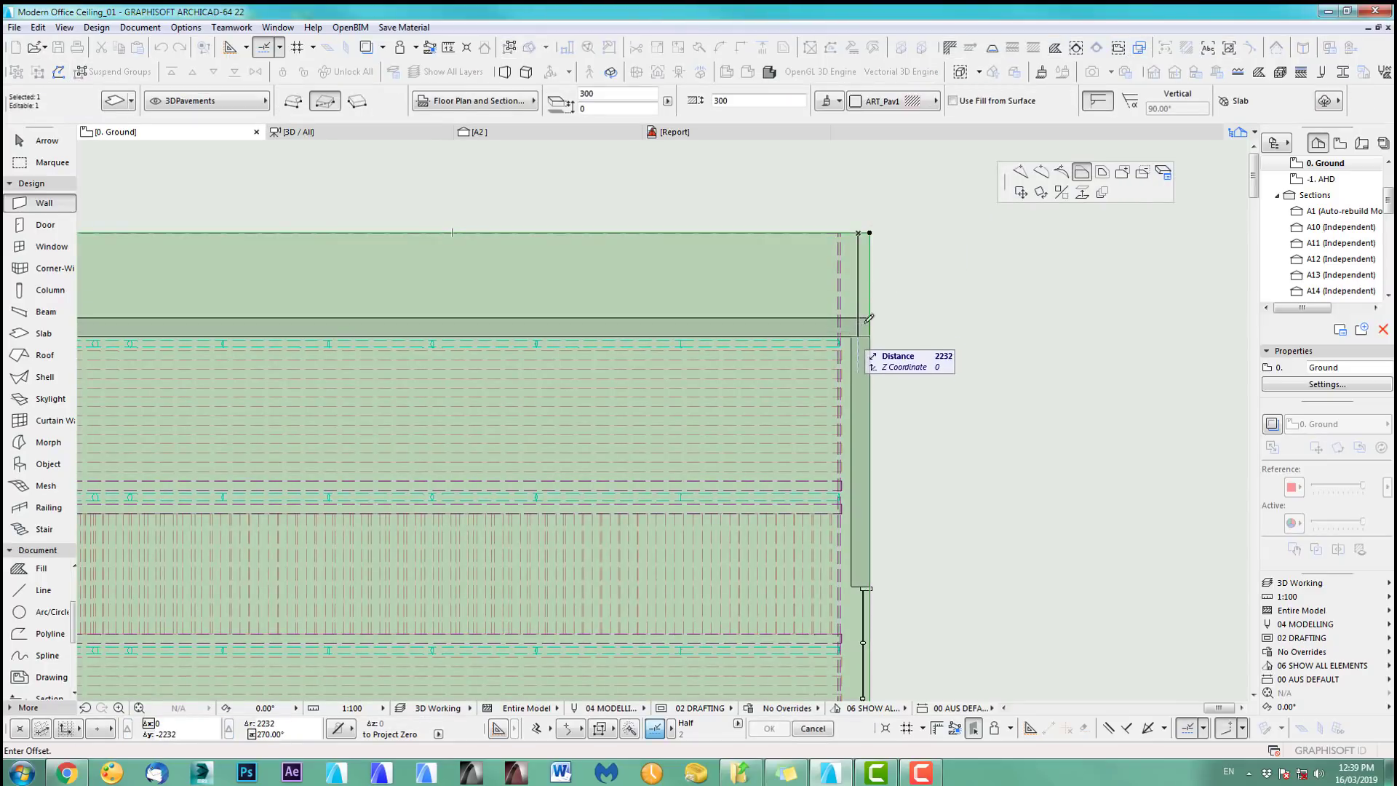
{"action": "left_click", "coordinate": [868, 318]}
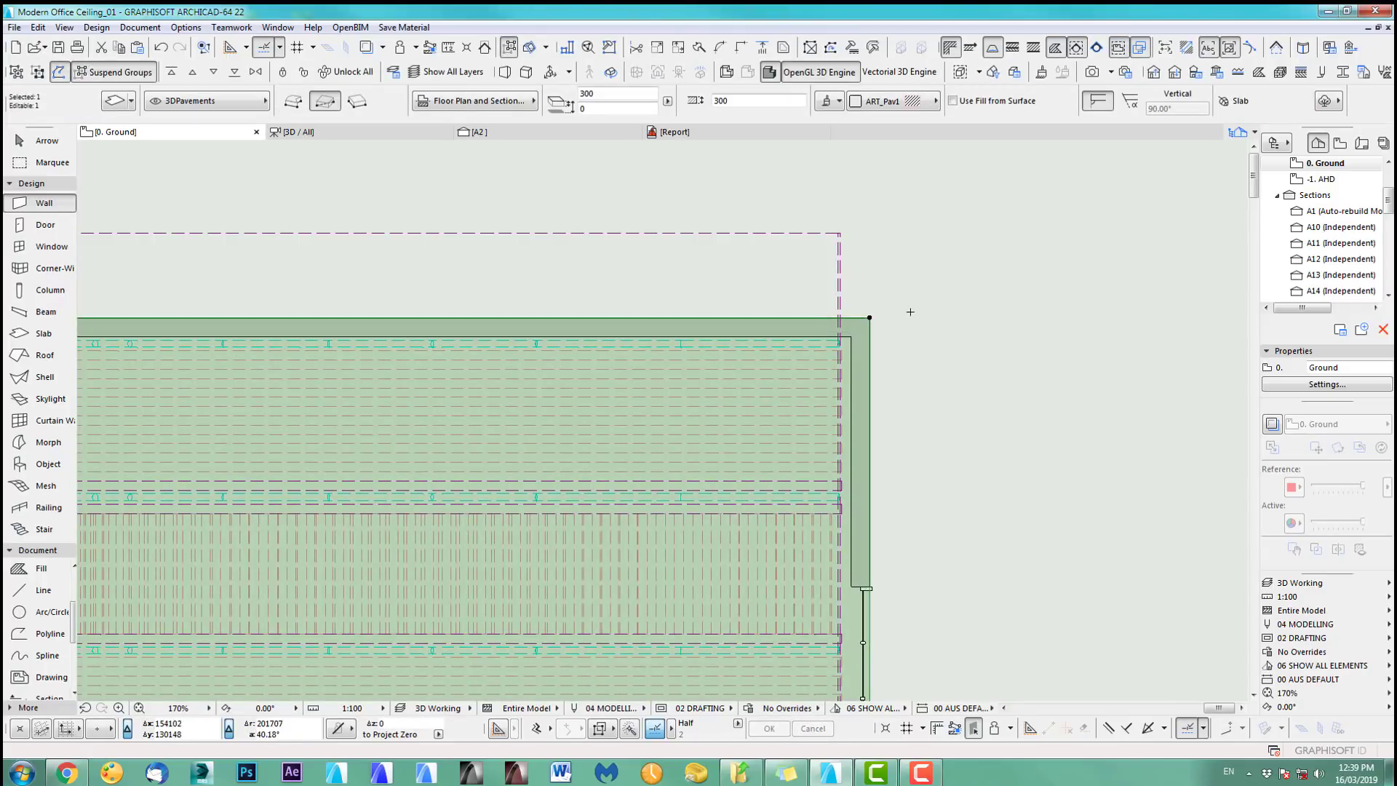
- Shorten the curved concrete shell so its far end stops at the cross wall's outer face
{"action": "left_click", "coordinate": [841, 234], "text": "shift"}
{"action": "scroll", "coordinate": [844, 236], "scroll_direction": "down", "scroll_amount": 2}
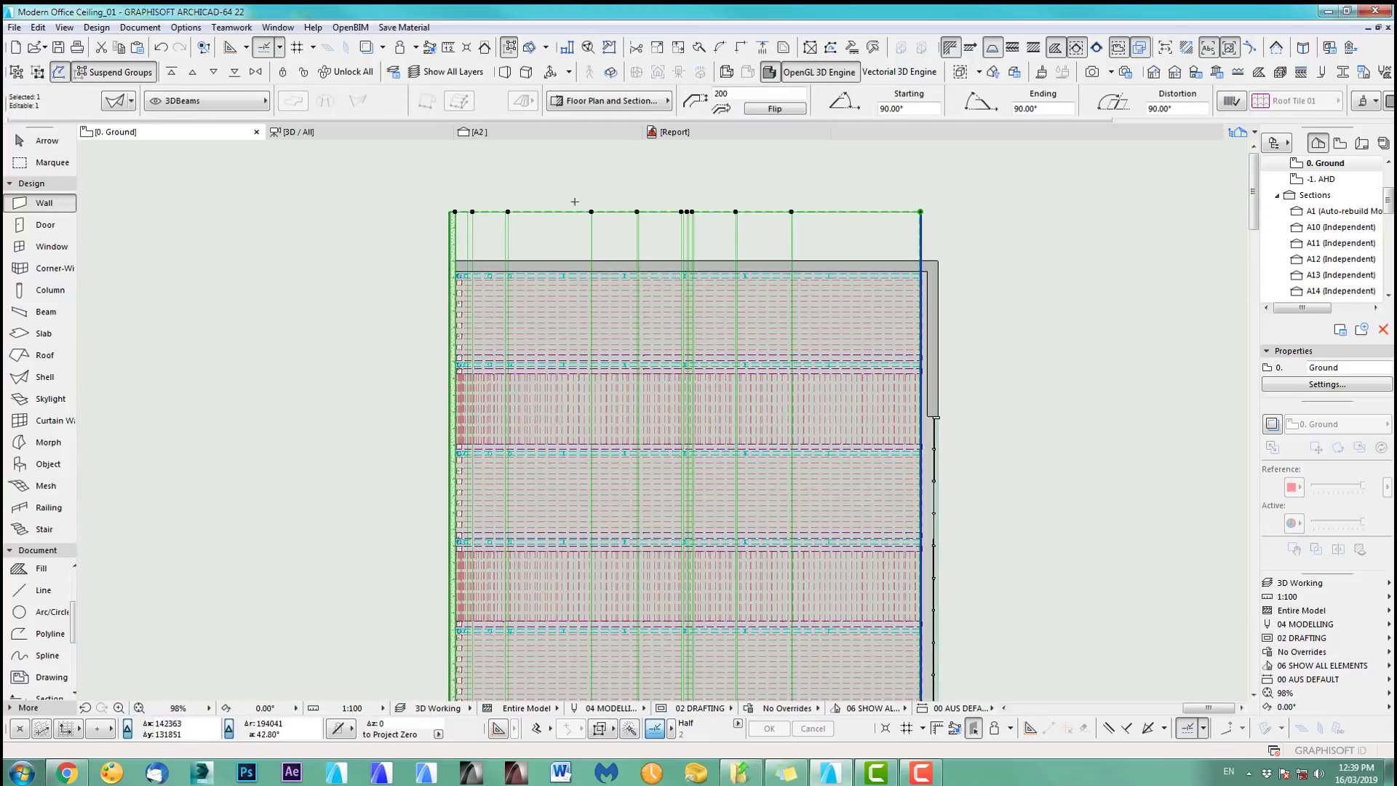
{"action": "scroll", "coordinate": [483, 218], "scroll_direction": "up", "scroll_amount": 3}
{"action": "left_click", "coordinate": [431, 203]}
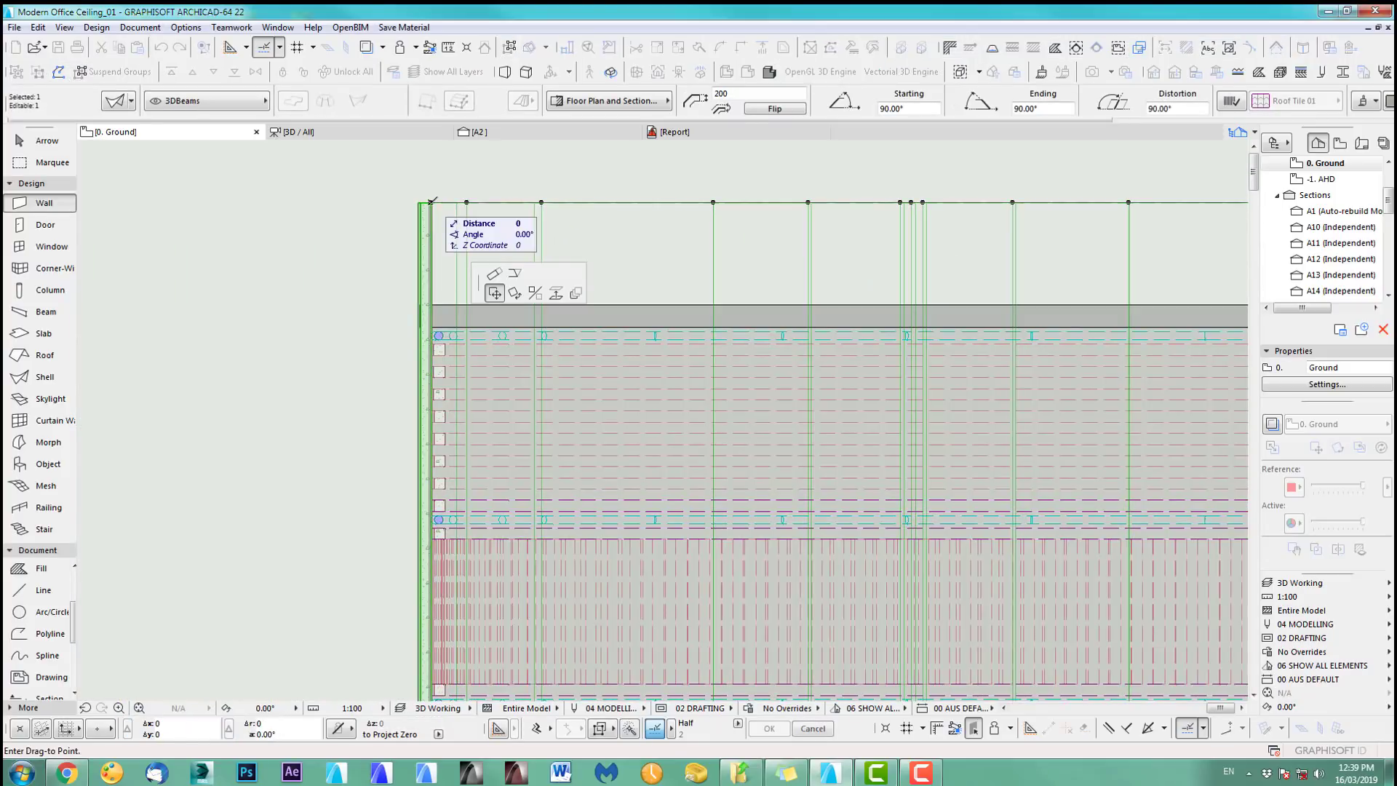
{"action": "left_click", "coordinate": [474, 277]}
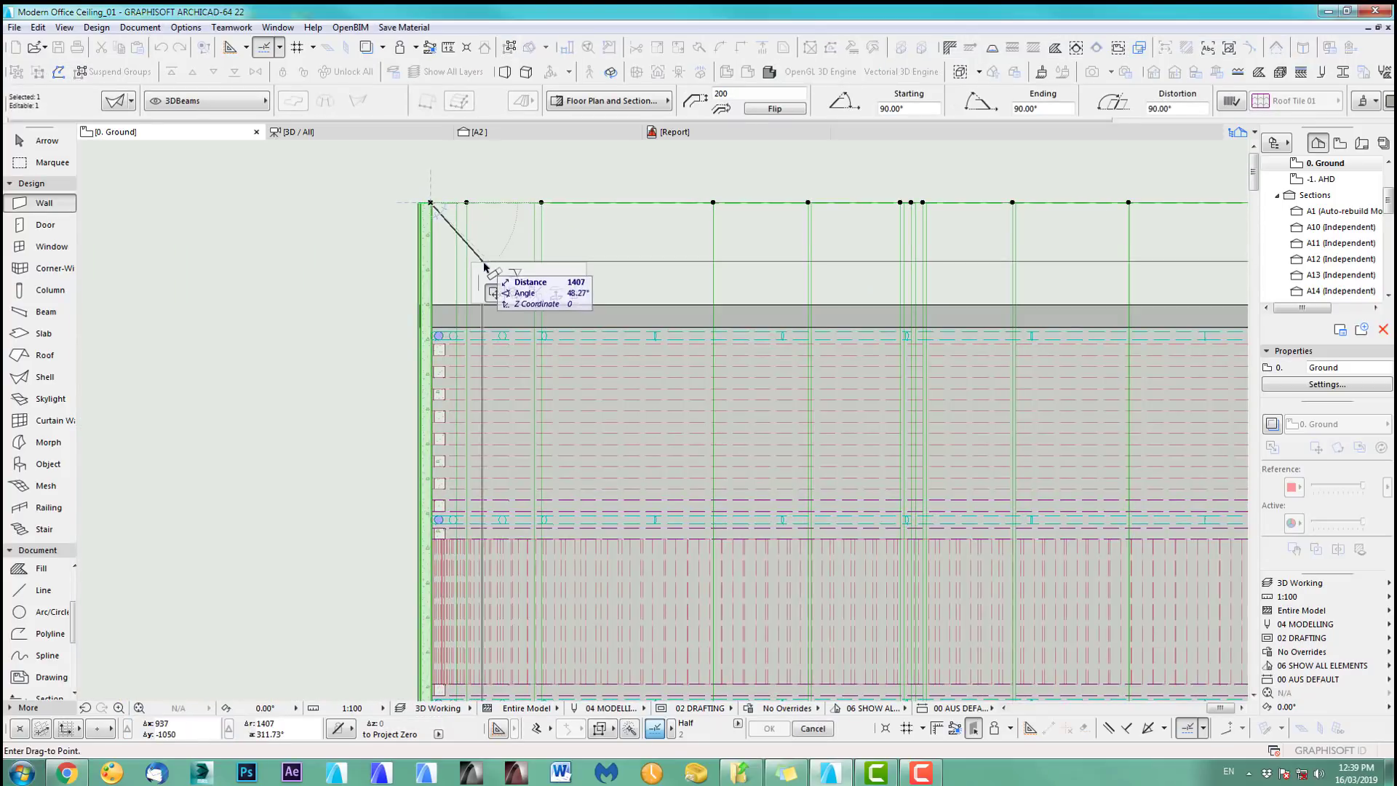
{"action": "left_click", "coordinate": [439, 293]}
- Select the camera at the near end of the office plan and view the interior through it in 3D
{"action": "scroll", "coordinate": [758, 334], "scroll_direction": "down", "scroll_amount": 5}
{"action": "middle_click_drag", "start_coordinate": [759, 334], "coordinate": [756, 88]}
{"action": "scroll", "coordinate": [771, 451], "scroll_direction": "up", "scroll_amount": 4}
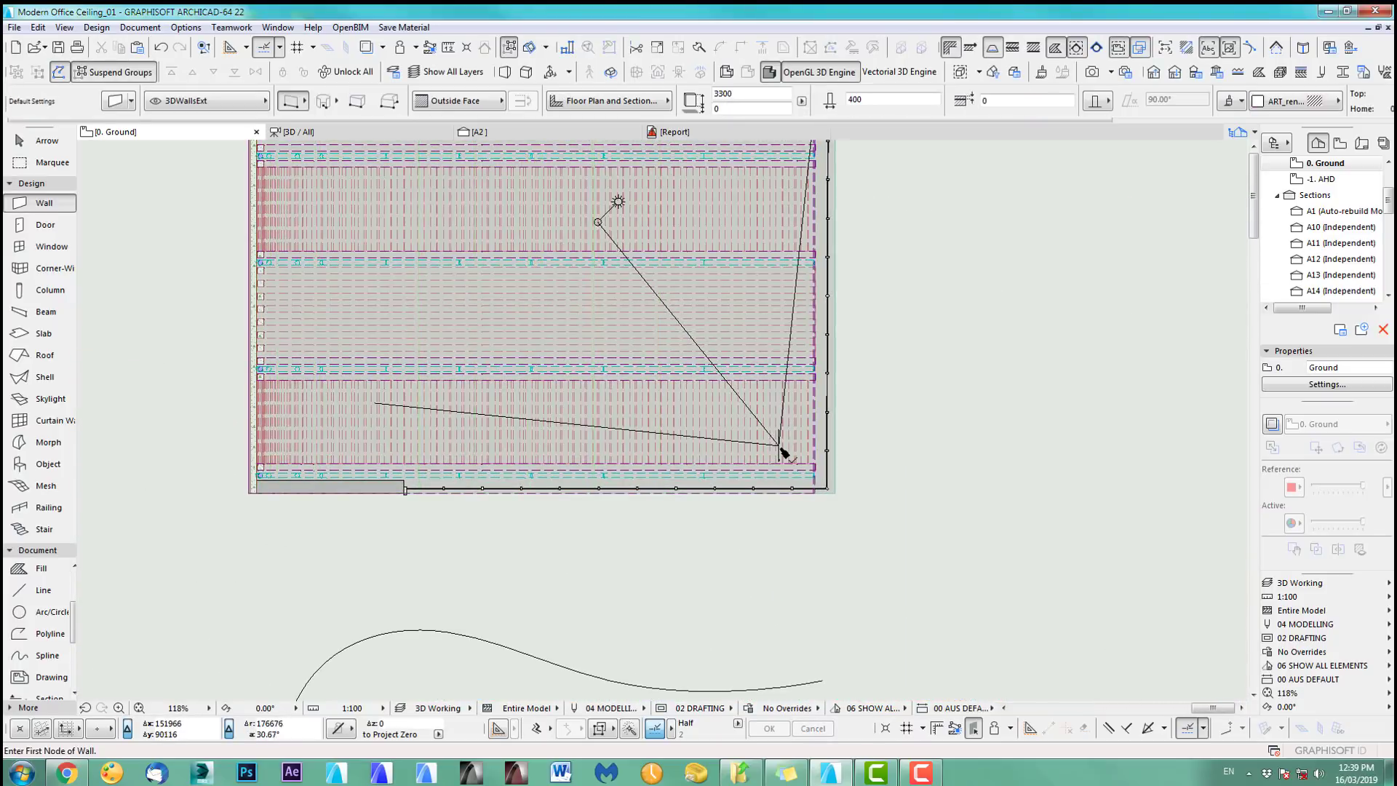
{"action": "left_click", "coordinate": [779, 447]}
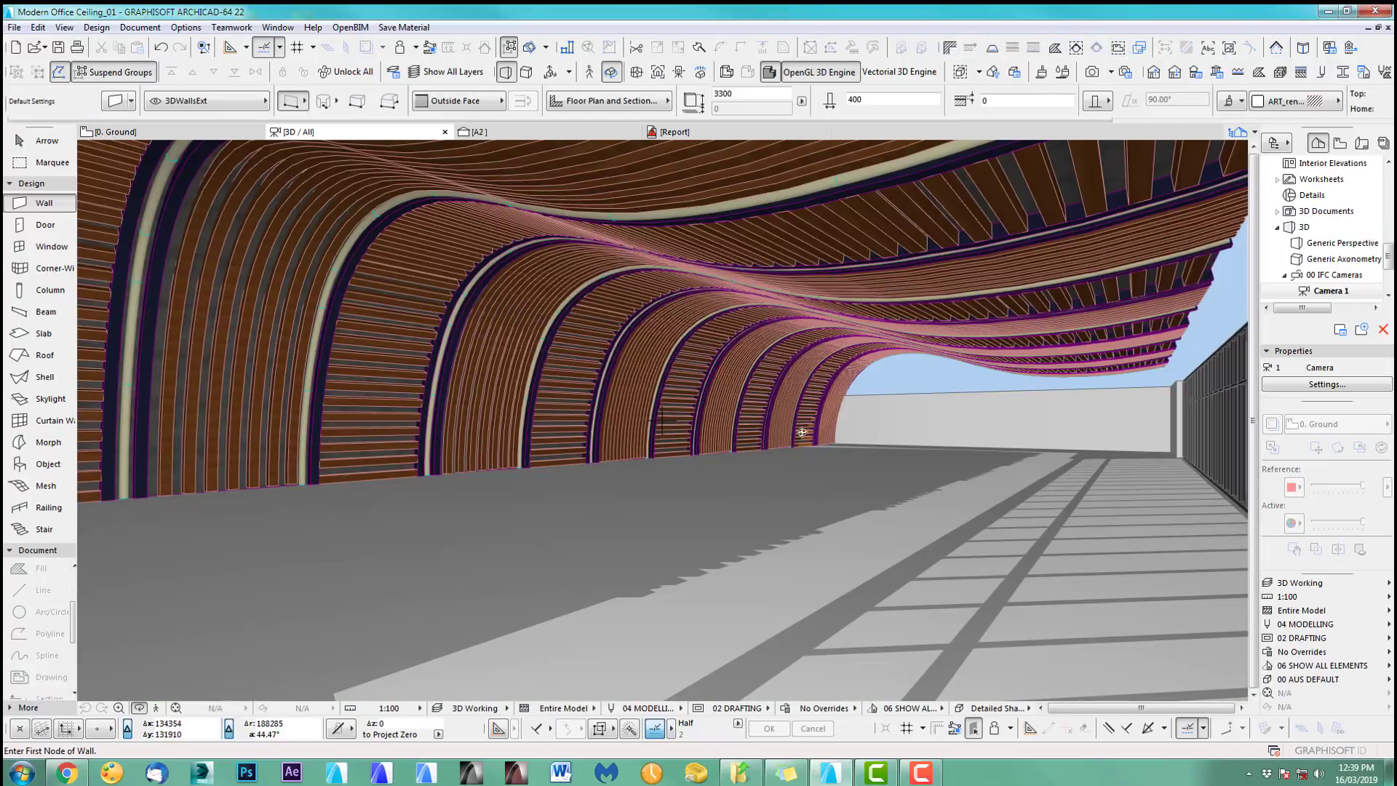
- Stretch the far cross wall, the short side wall beside it and the solid near-end wall together to about 7870 mm high, above the curved roof
{"action": "scroll", "coordinate": [865, 466], "scroll_direction": "down", "scroll_amount": 10}
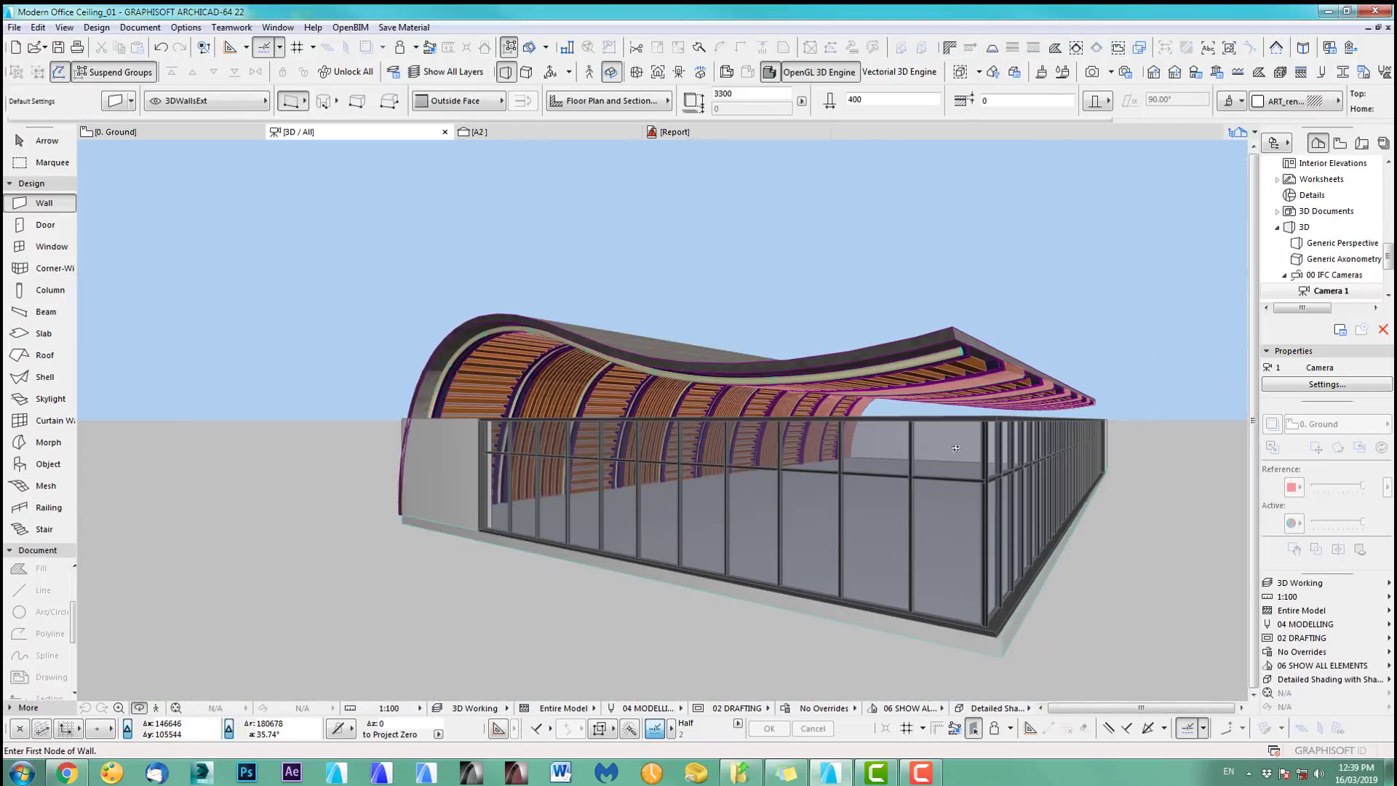
{"action": "middle_click_drag", "start_coordinate": [865, 466], "coordinate": [759, 426], "text": "shift"}
{"action": "middle_click_drag", "start_coordinate": [996, 371], "coordinate": [353, 519], "text": "shift"}
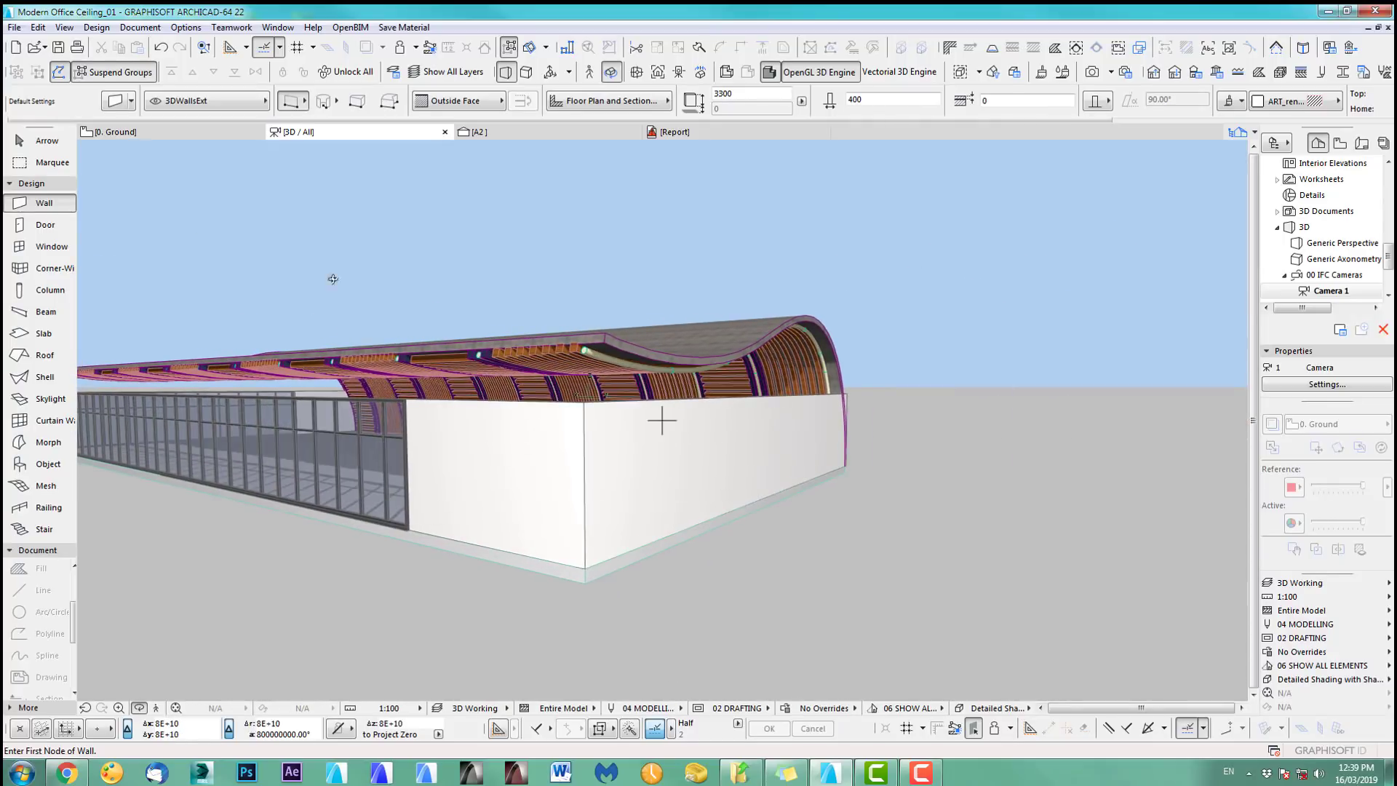
{"action": "left_click", "coordinate": [52, 145]}
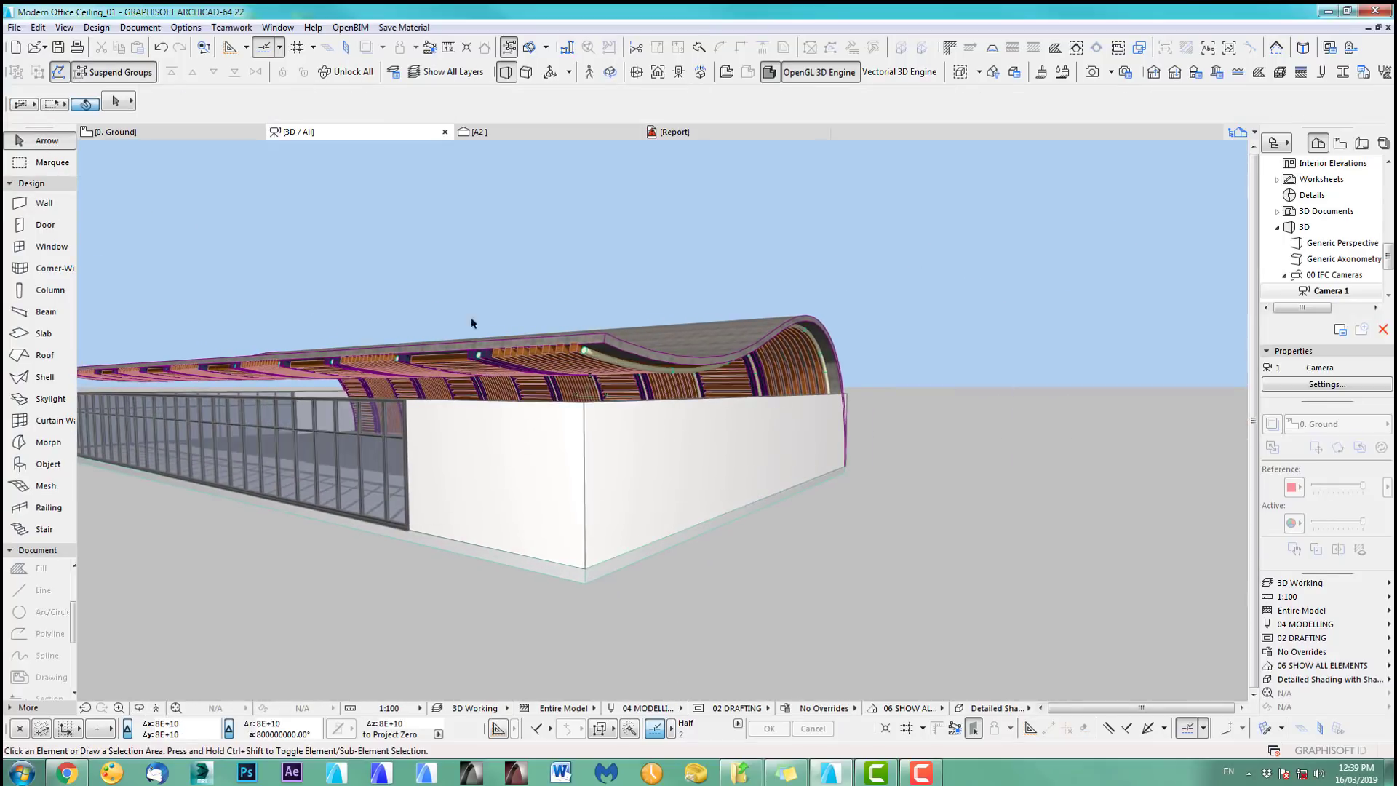
{"action": "left_click", "coordinate": [703, 441]}
{"action": "left_click", "coordinate": [440, 466], "text": "shift"}
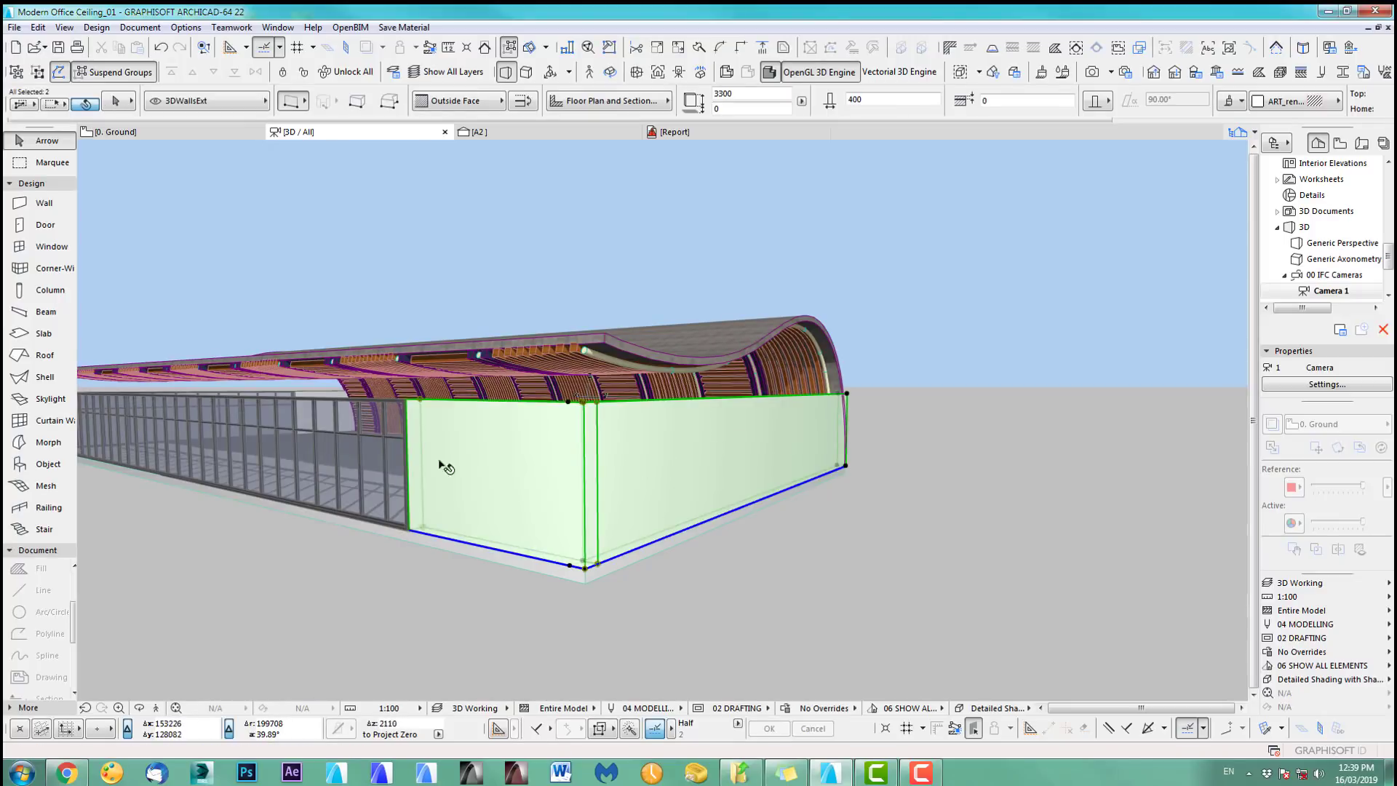
{"action": "middle_click_drag", "start_coordinate": [340, 489], "coordinate": [480, 460], "text": "shift"}
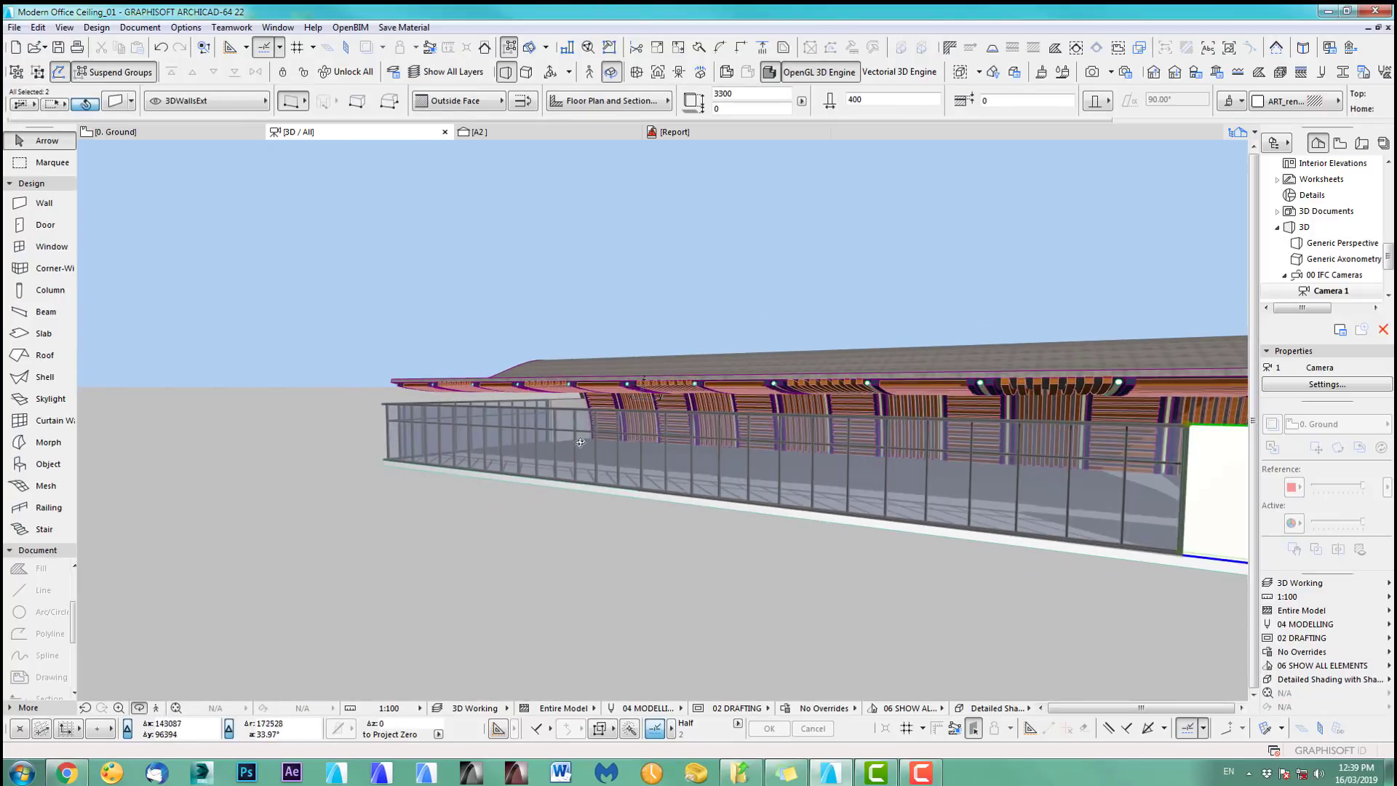
{"action": "scroll", "coordinate": [580, 441], "scroll_direction": "up", "scroll_amount": 5}
{"action": "scroll", "coordinate": [579, 442], "scroll_direction": "down", "scroll_amount": 8}
{"action": "middle_click_drag", "start_coordinate": [580, 442], "coordinate": [594, 465], "text": "shift"}
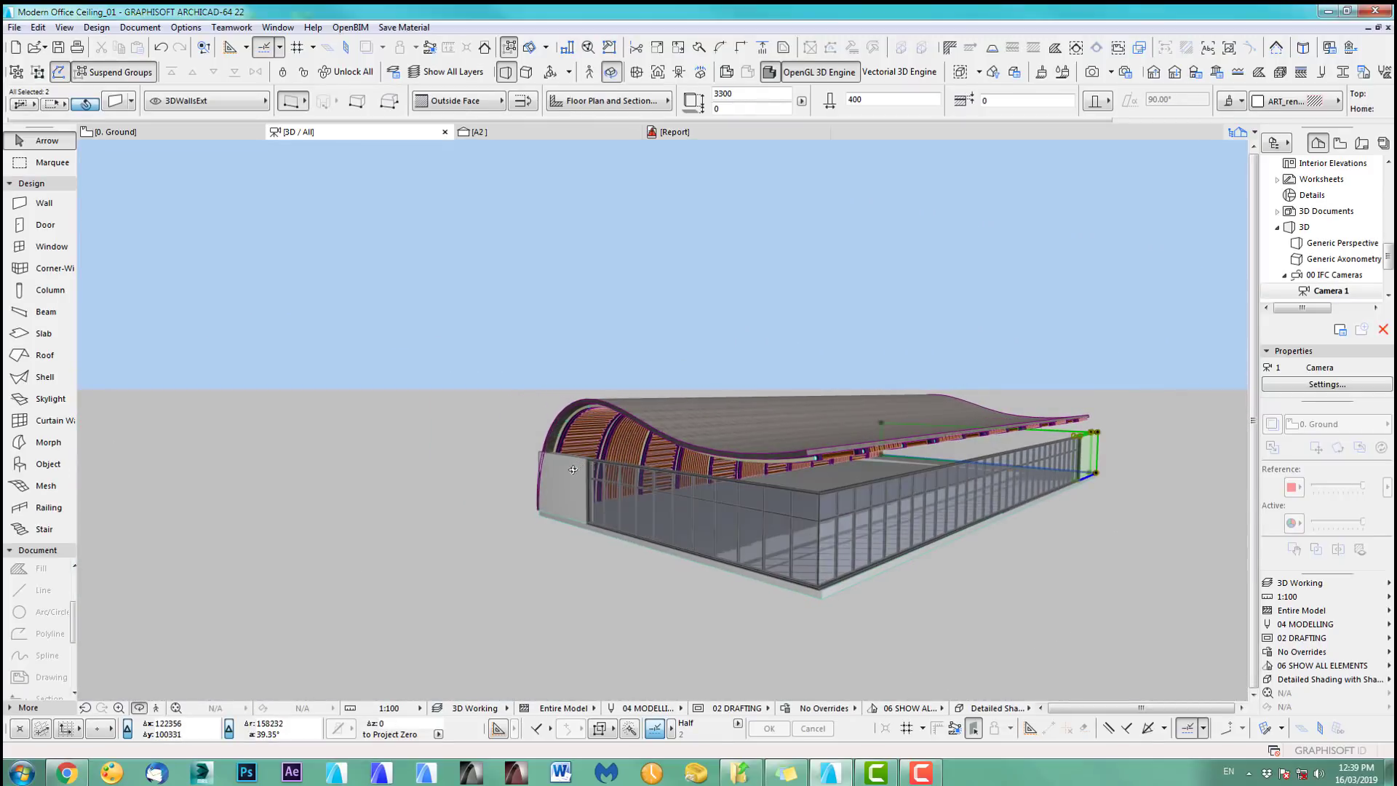
{"action": "left_click", "coordinate": [573, 475], "text": "shift"}
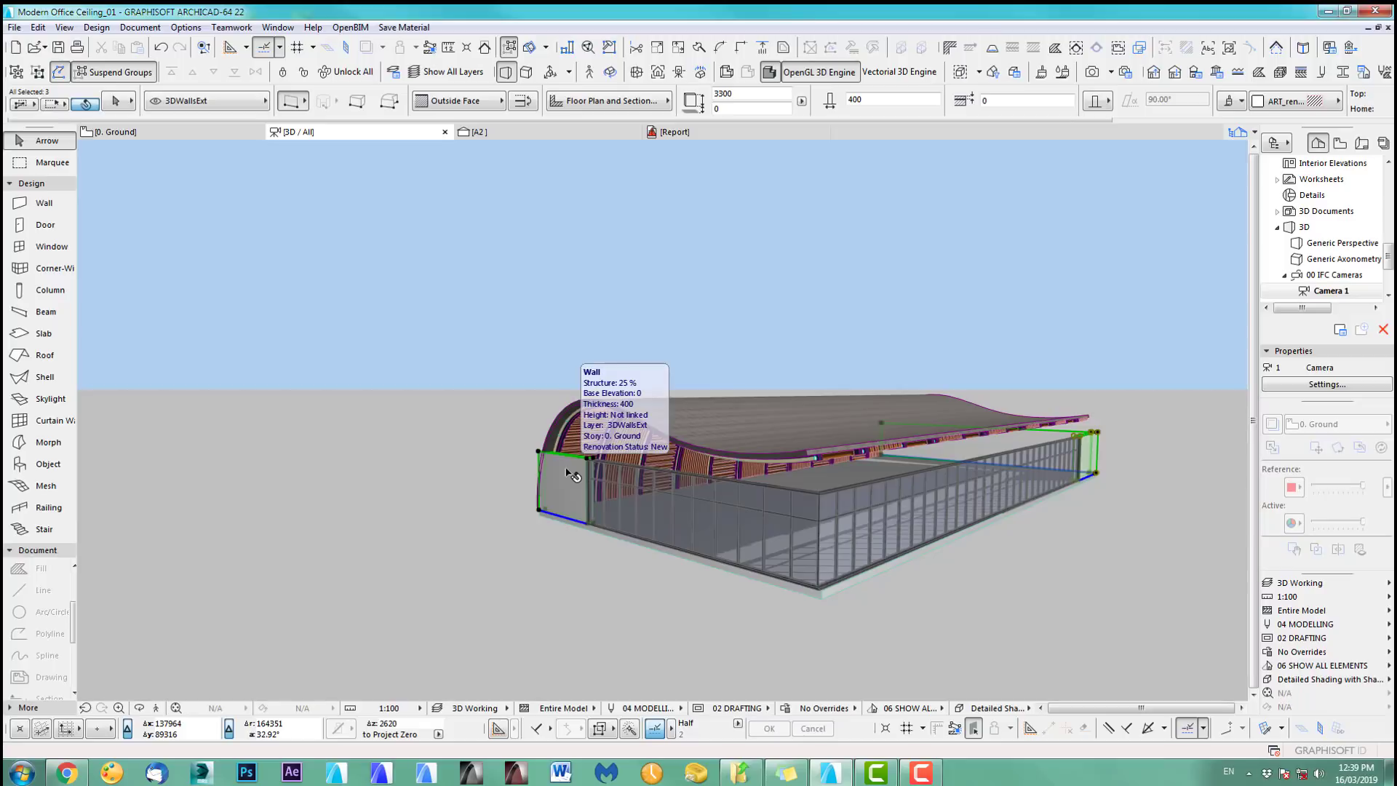
{"action": "left_click", "coordinate": [538, 453]}
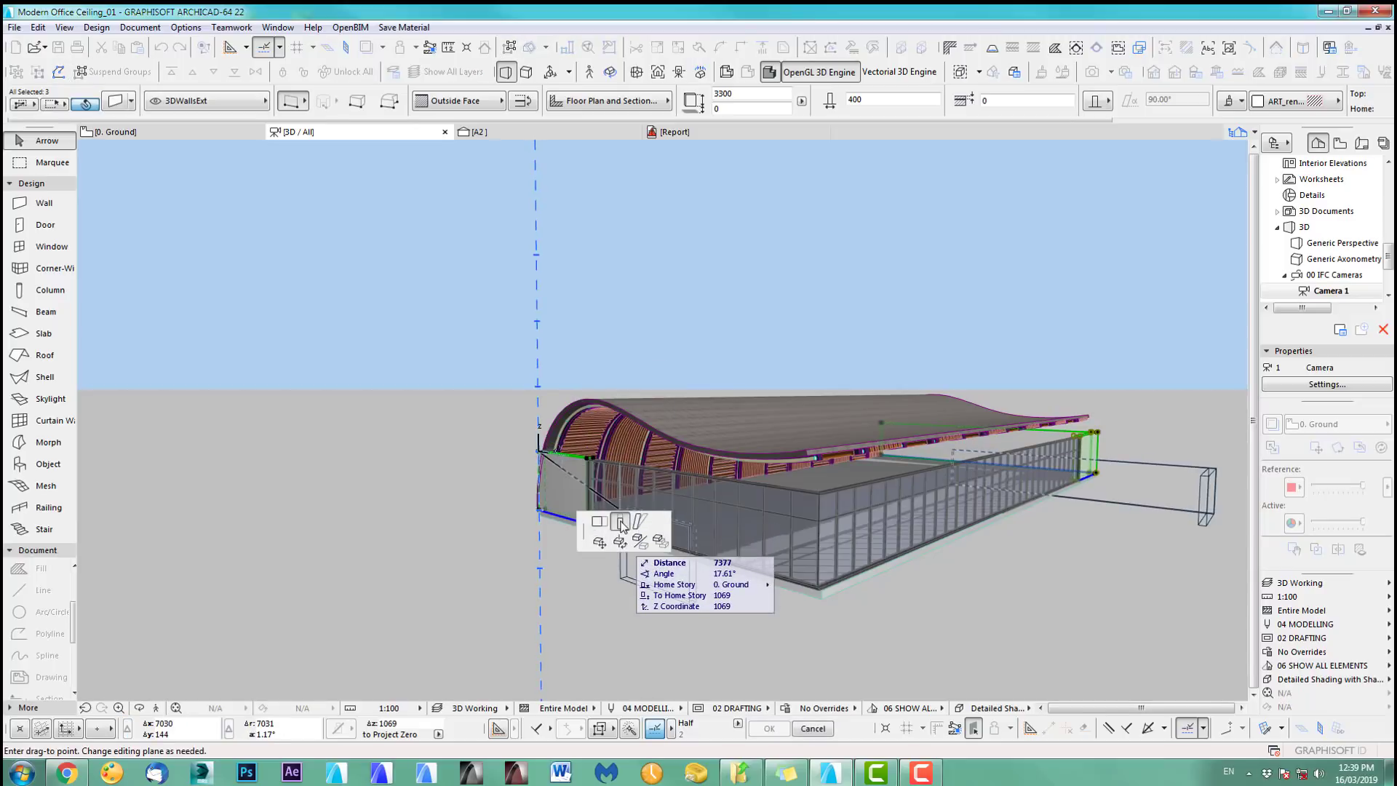
{"action": "left_click", "coordinate": [619, 523]}
{"action": "left_click", "coordinate": [560, 363]}
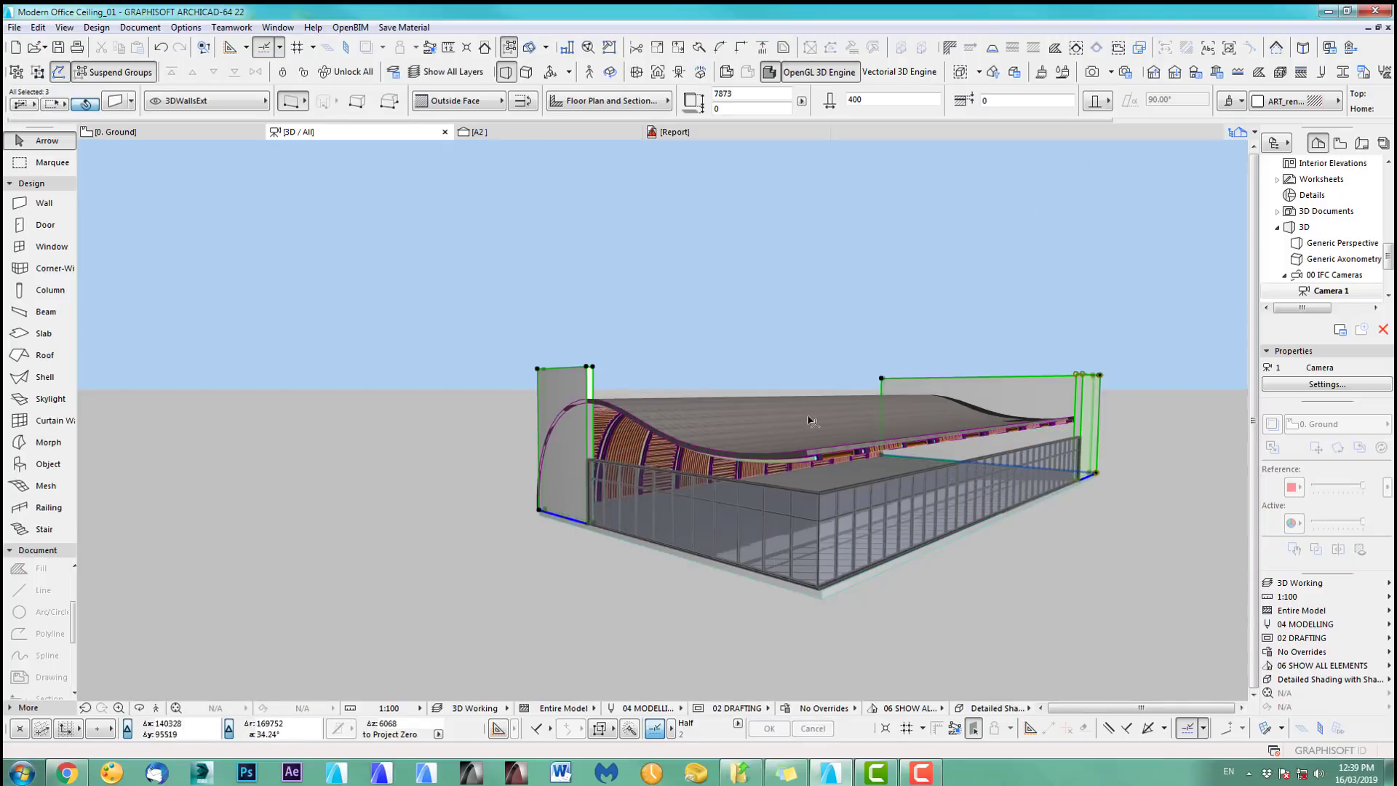
{"action": "middle_click_drag", "start_coordinate": [1073, 539], "coordinate": [1022, 528], "text": "shift"}
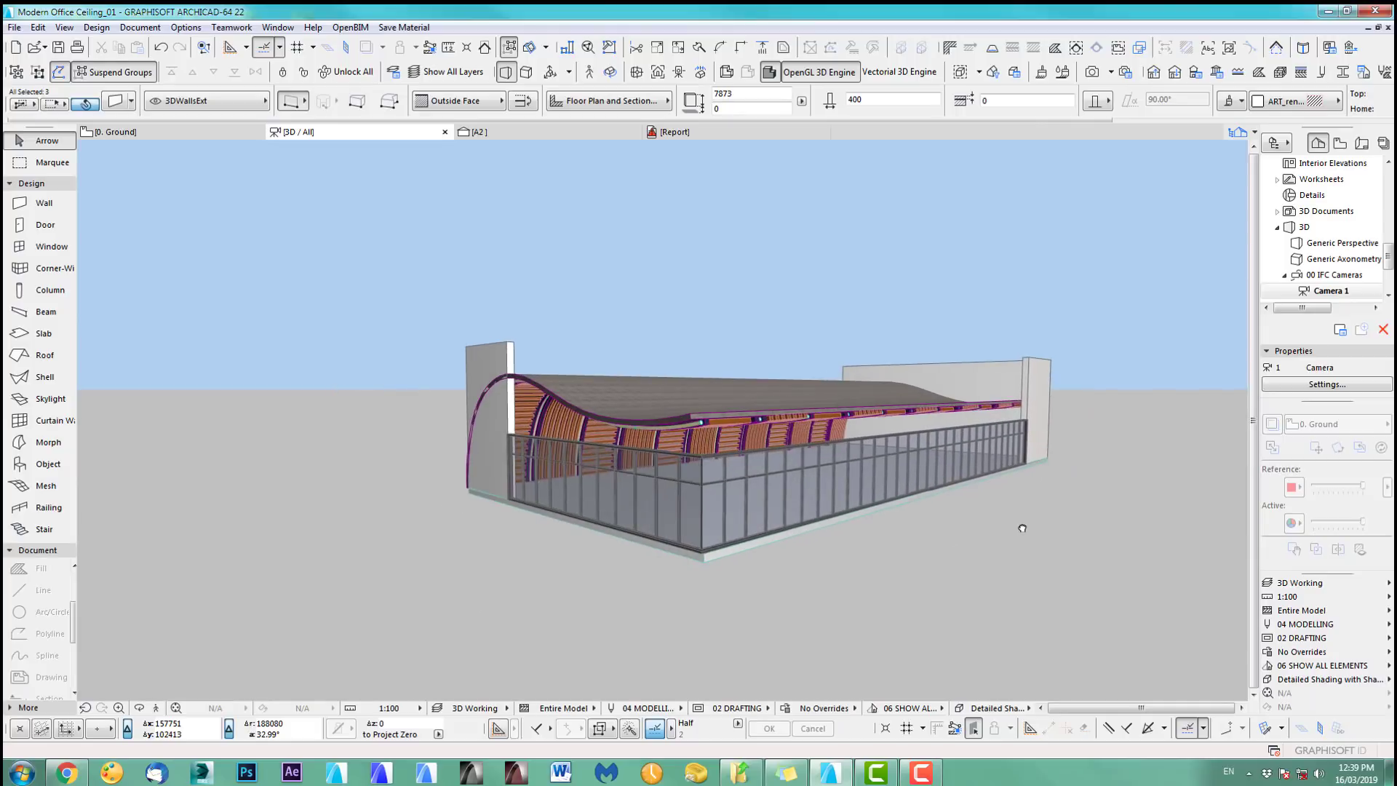
{"action": "left_click", "coordinate": [895, 589]}
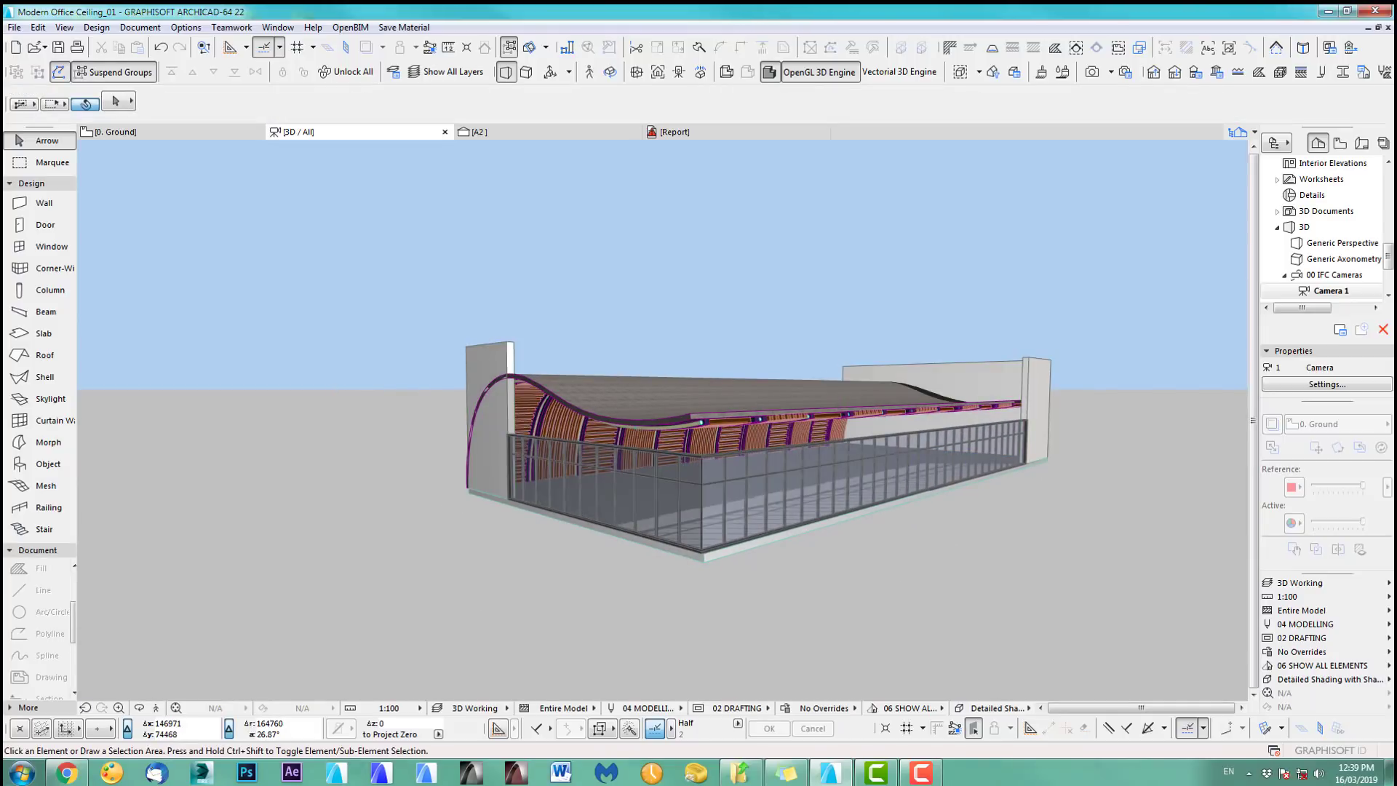
{"action": "middle_click_drag", "start_coordinate": [698, 539], "coordinate": [611, 468], "text": "shift"}
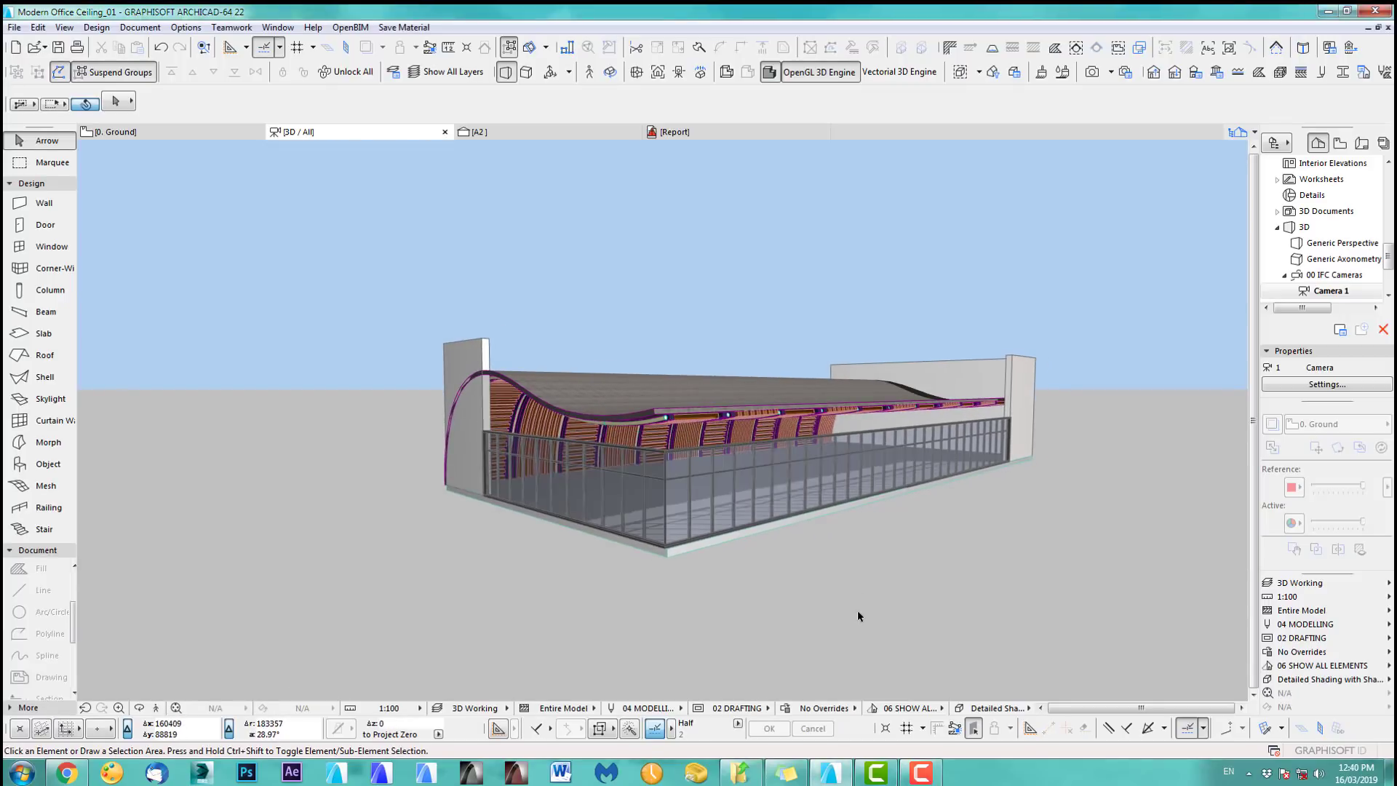
- In the ground floor plan, draw a wall over the near-end glazing from the solid wall's end to the outer corner
{"action": "key", "text": "F2"}
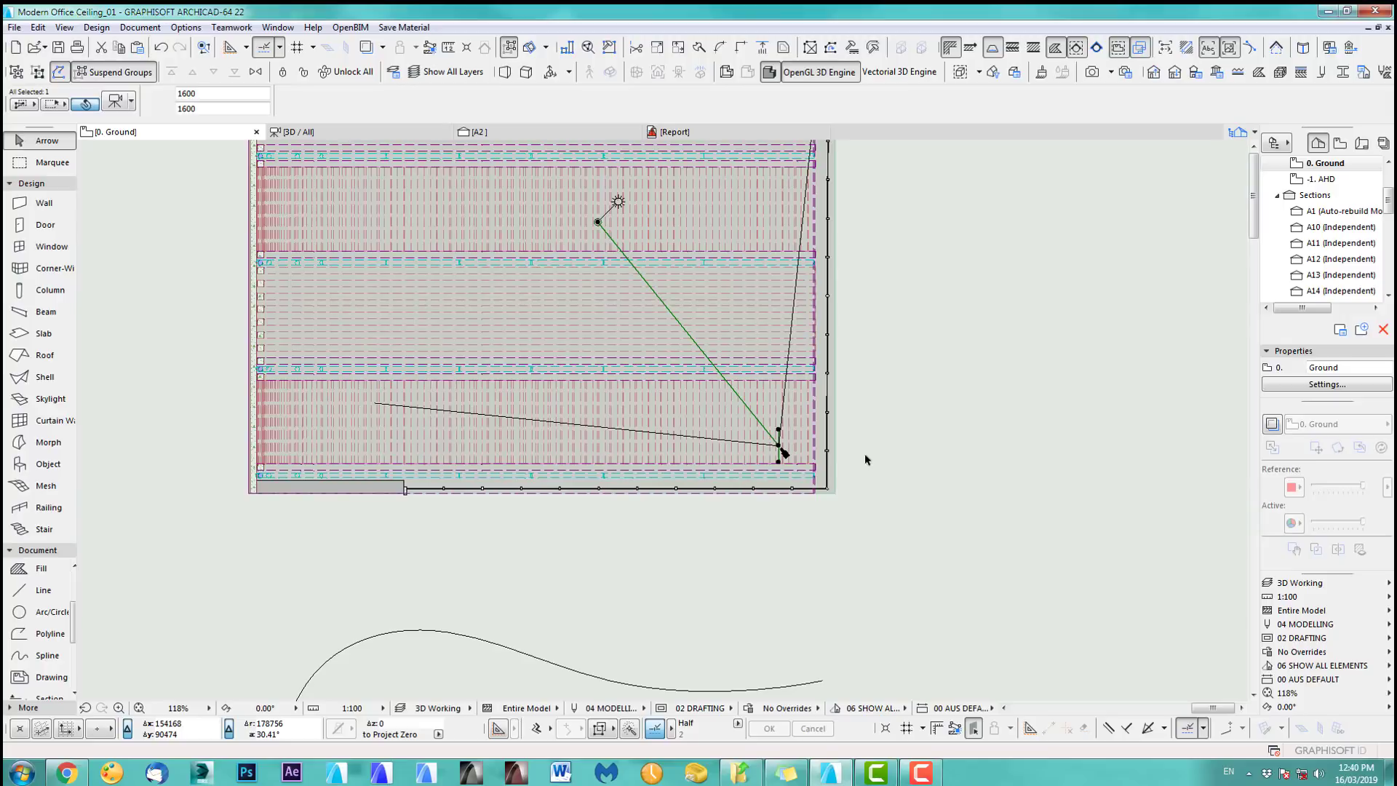
{"action": "left_click", "coordinate": [865, 454]}
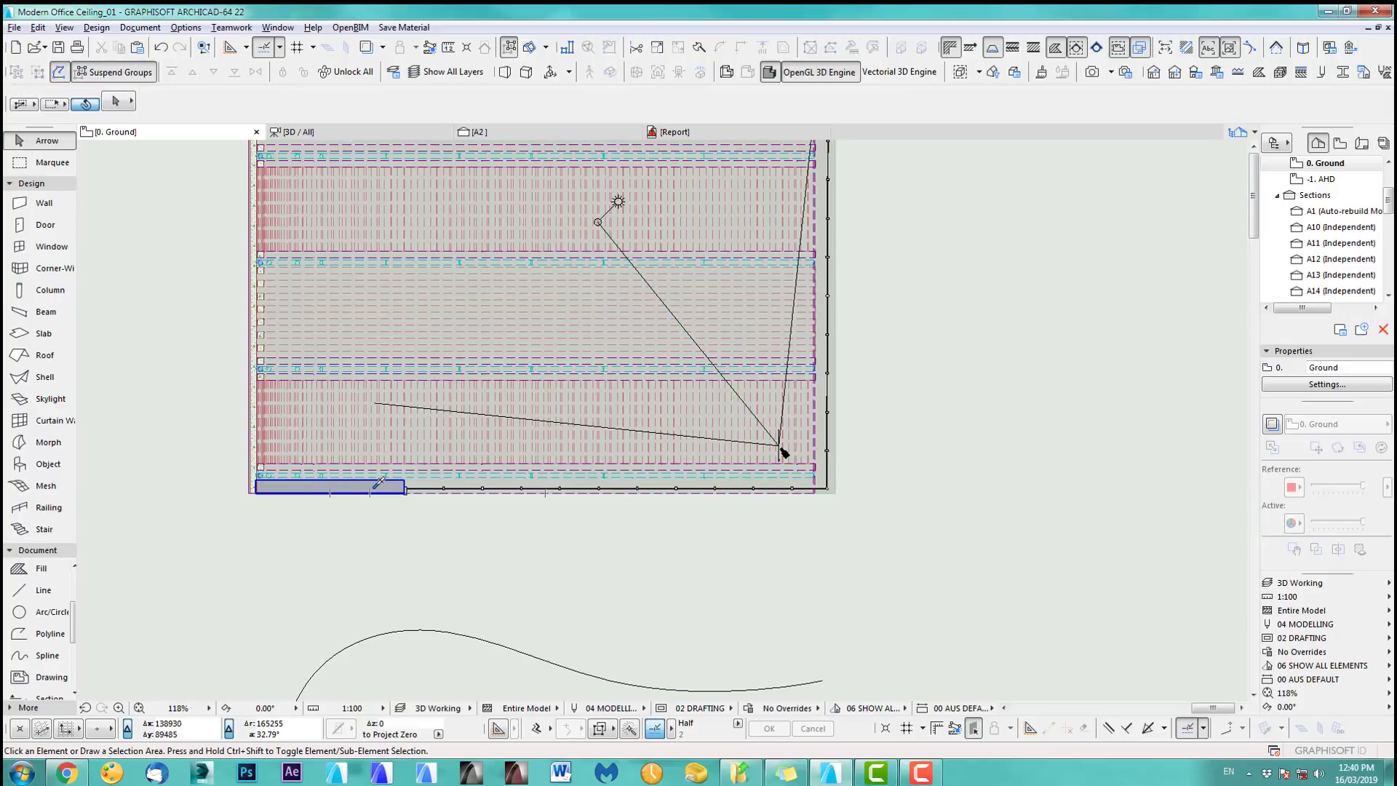
{"action": "key", "text": "w"}
{"action": "scroll", "coordinate": [384, 488], "scroll_direction": "up", "scroll_amount": 8}
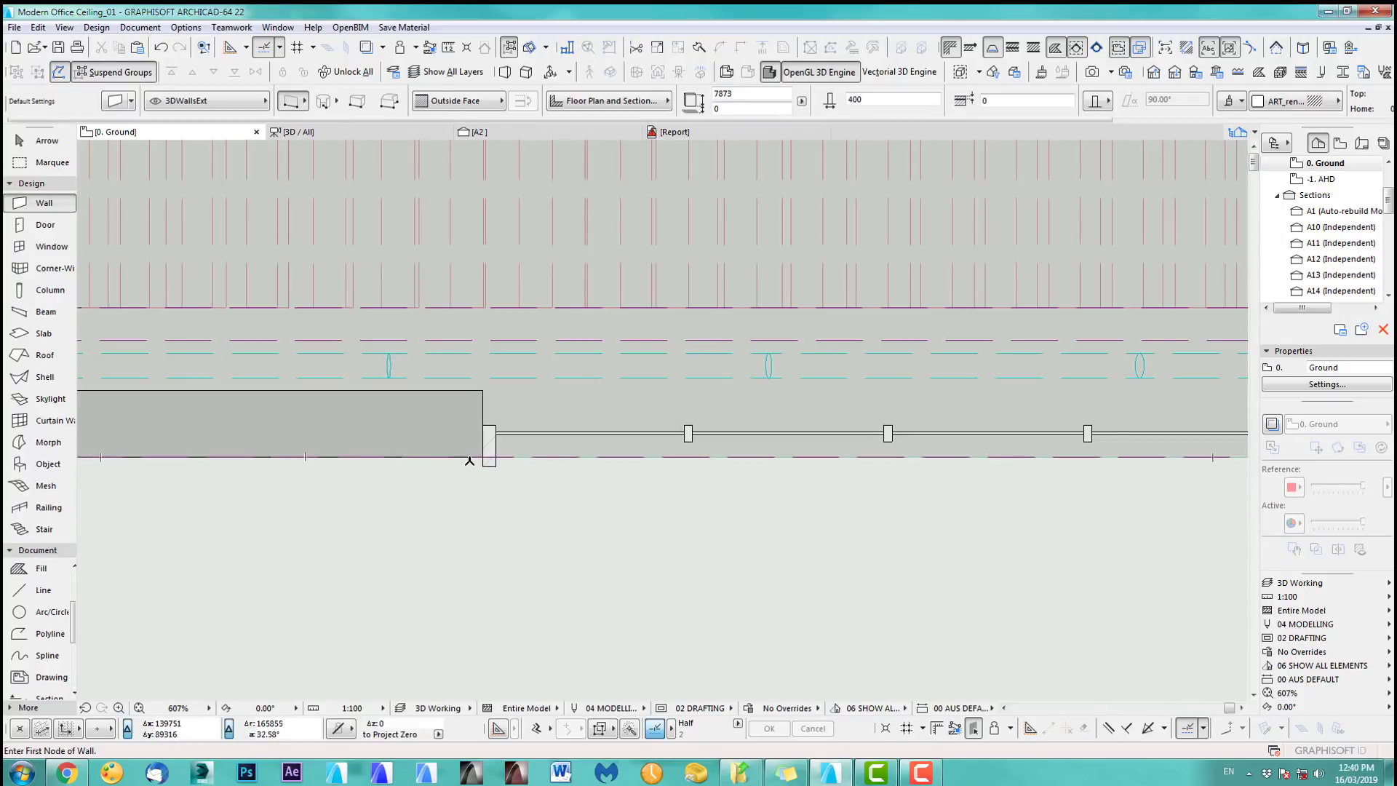
{"action": "left_click", "coordinate": [489, 455]}
{"action": "scroll", "coordinate": [748, 418], "scroll_direction": "down", "scroll_amount": 2}
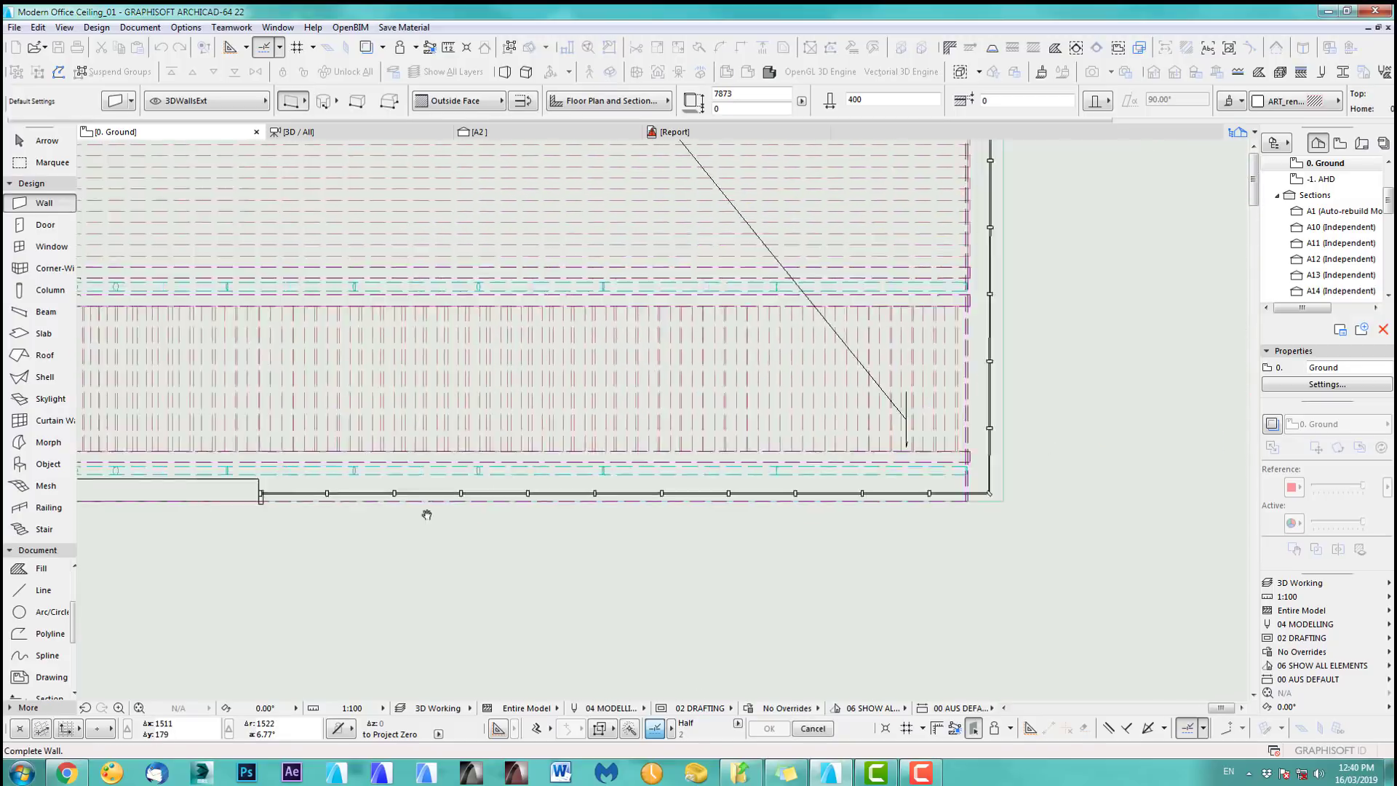
{"action": "scroll", "coordinate": [946, 465], "scroll_direction": "up", "scroll_amount": 1}
{"action": "scroll", "coordinate": [946, 436], "scroll_direction": "down", "scroll_amount": 2}
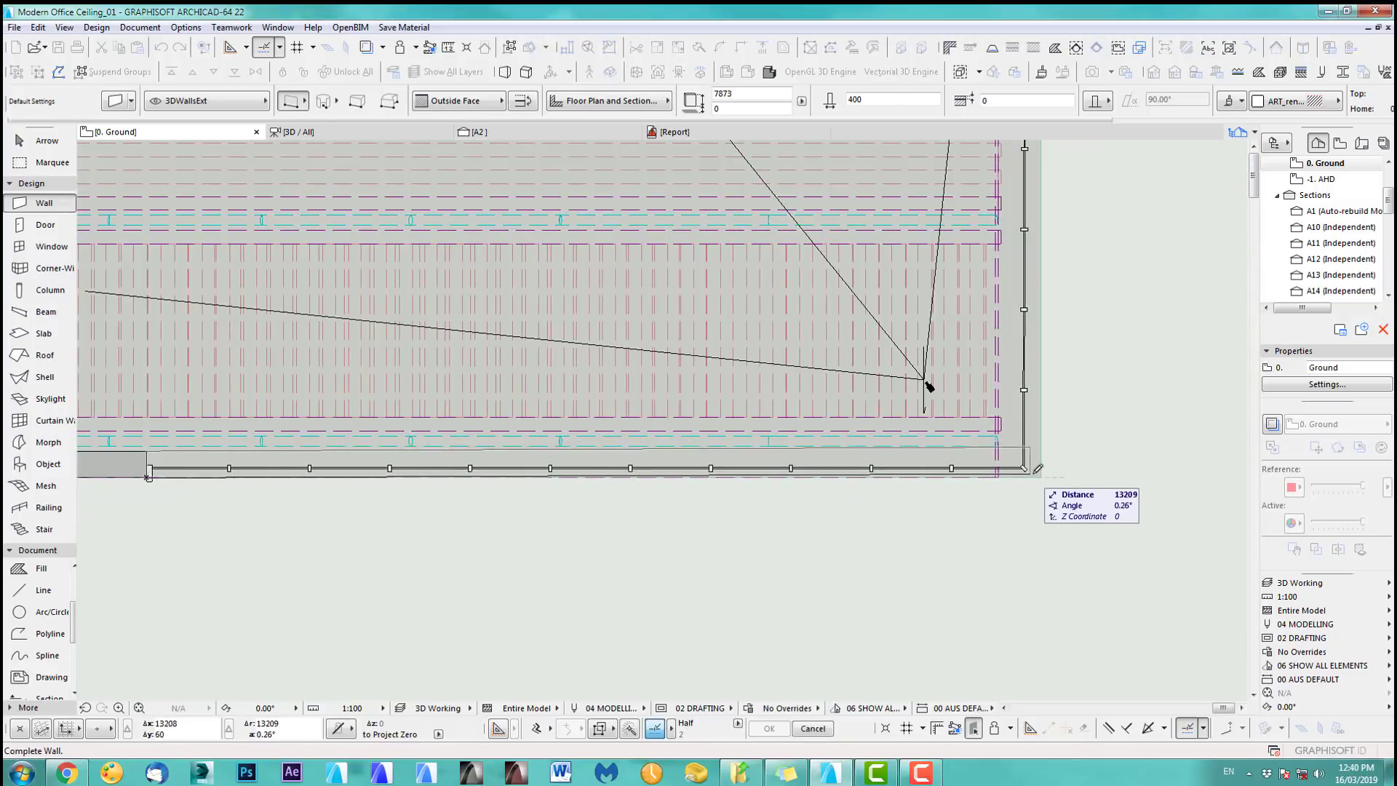
{"action": "left_click", "coordinate": [1045, 471]}
- Draw a 34913 mm wall along the long side glazing from the near corner to the short side wall's end
{"action": "scroll", "coordinate": [1029, 440], "scroll_direction": "down", "scroll_amount": 5}
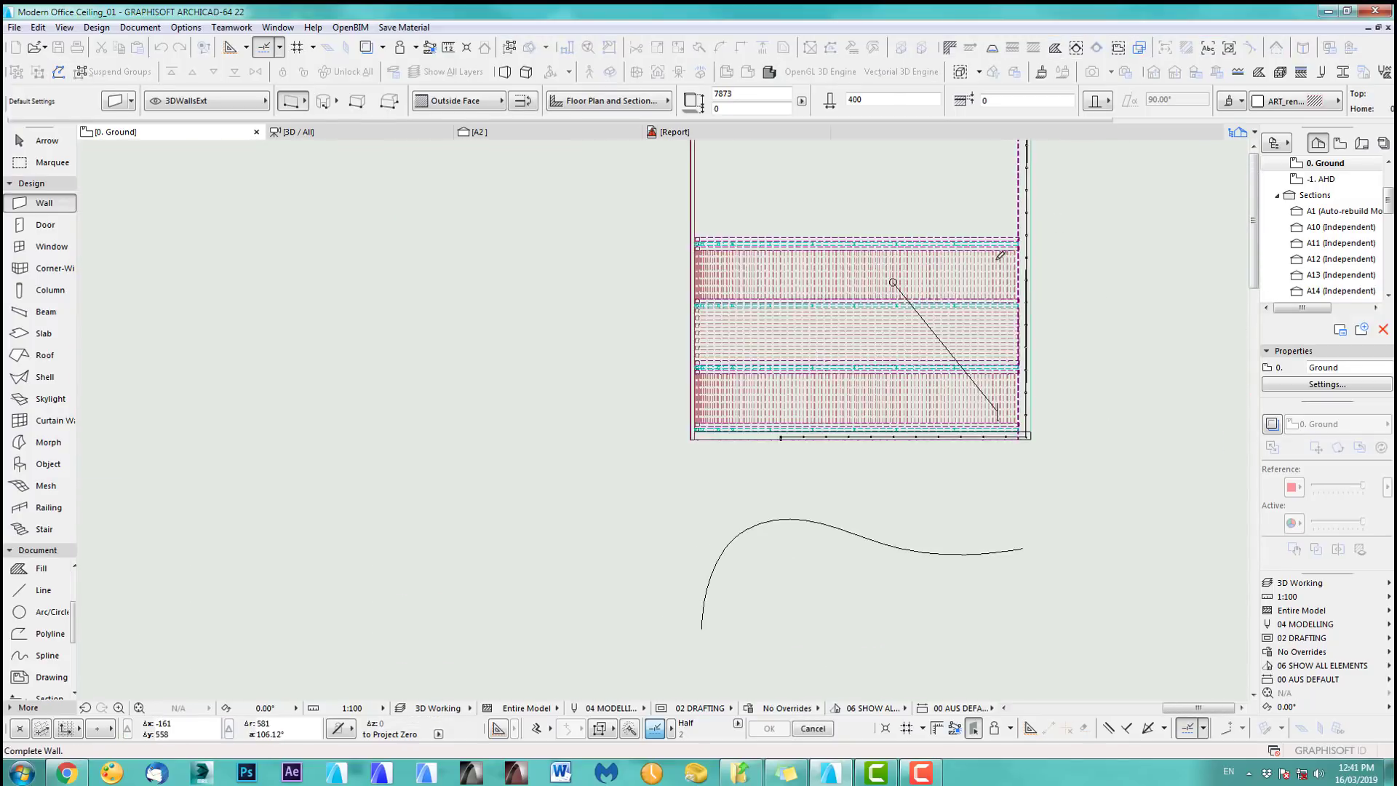
{"action": "middle_click_drag", "start_coordinate": [1009, 218], "coordinate": [832, 577]}
{"action": "middle_click_drag", "start_coordinate": [857, 240], "coordinate": [796, 369]}
{"action": "scroll", "coordinate": [796, 368], "scroll_direction": "up", "scroll_amount": 8}
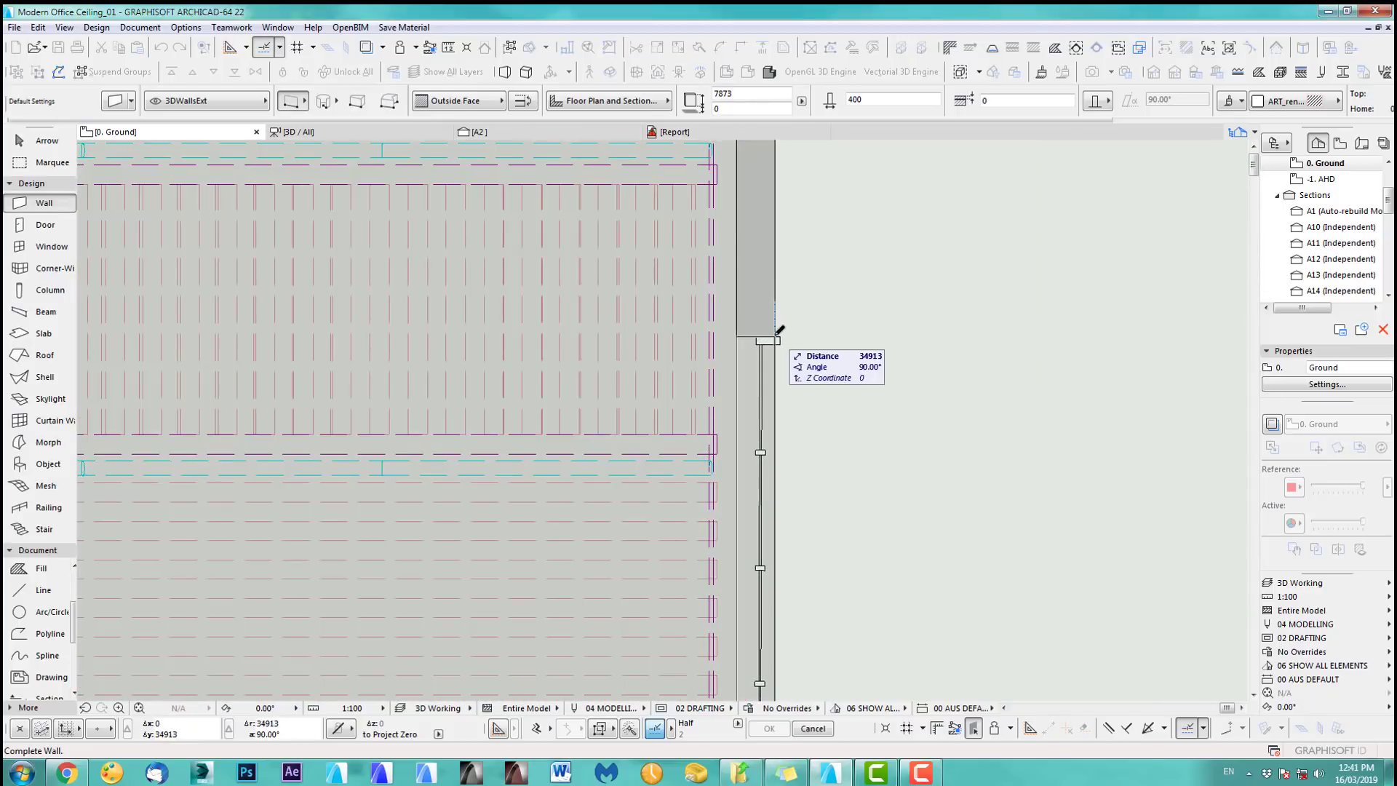
{"action": "left_click", "coordinate": [776, 336]}
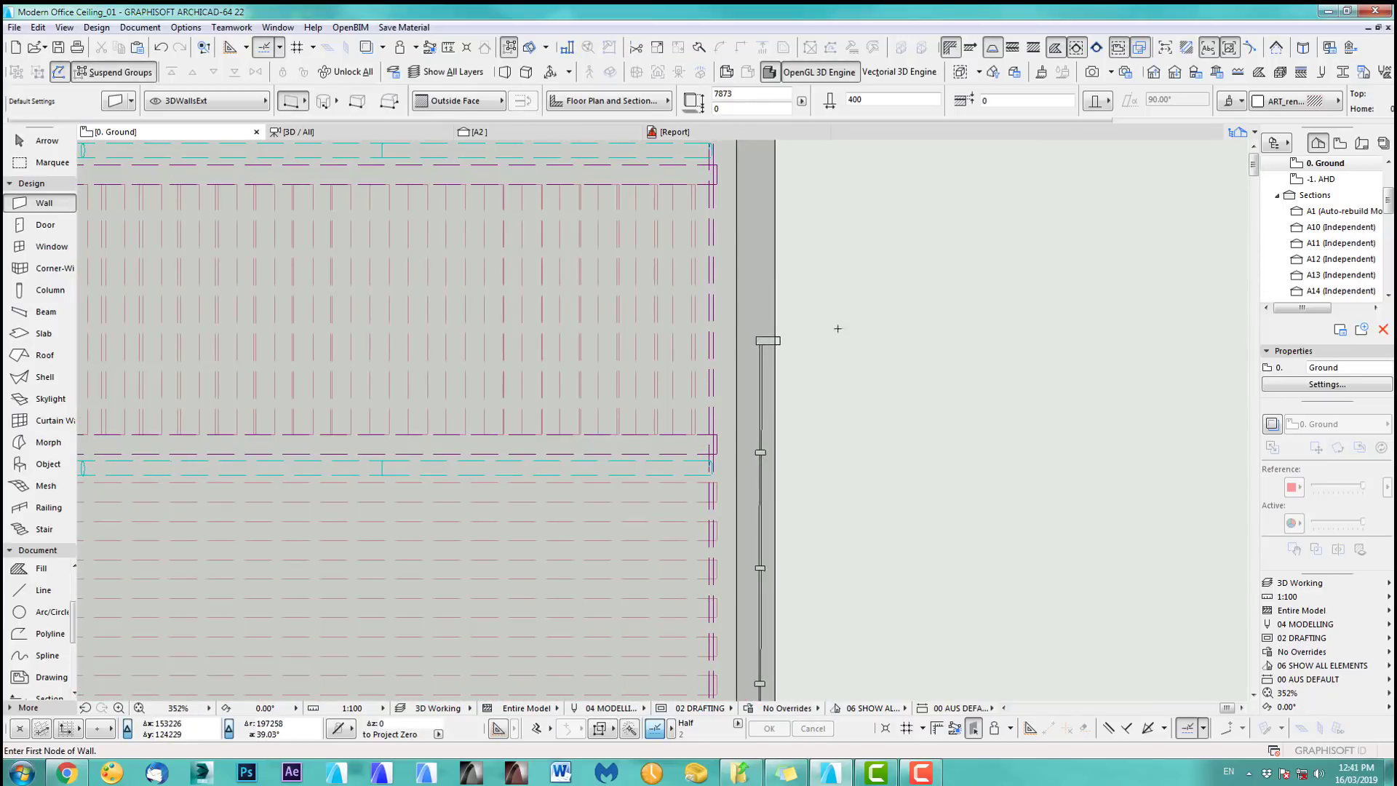
- Show the model in 3D and select both new walls covering the glazing
{"action": "scroll", "coordinate": [873, 370], "scroll_direction": "down", "scroll_amount": 10}
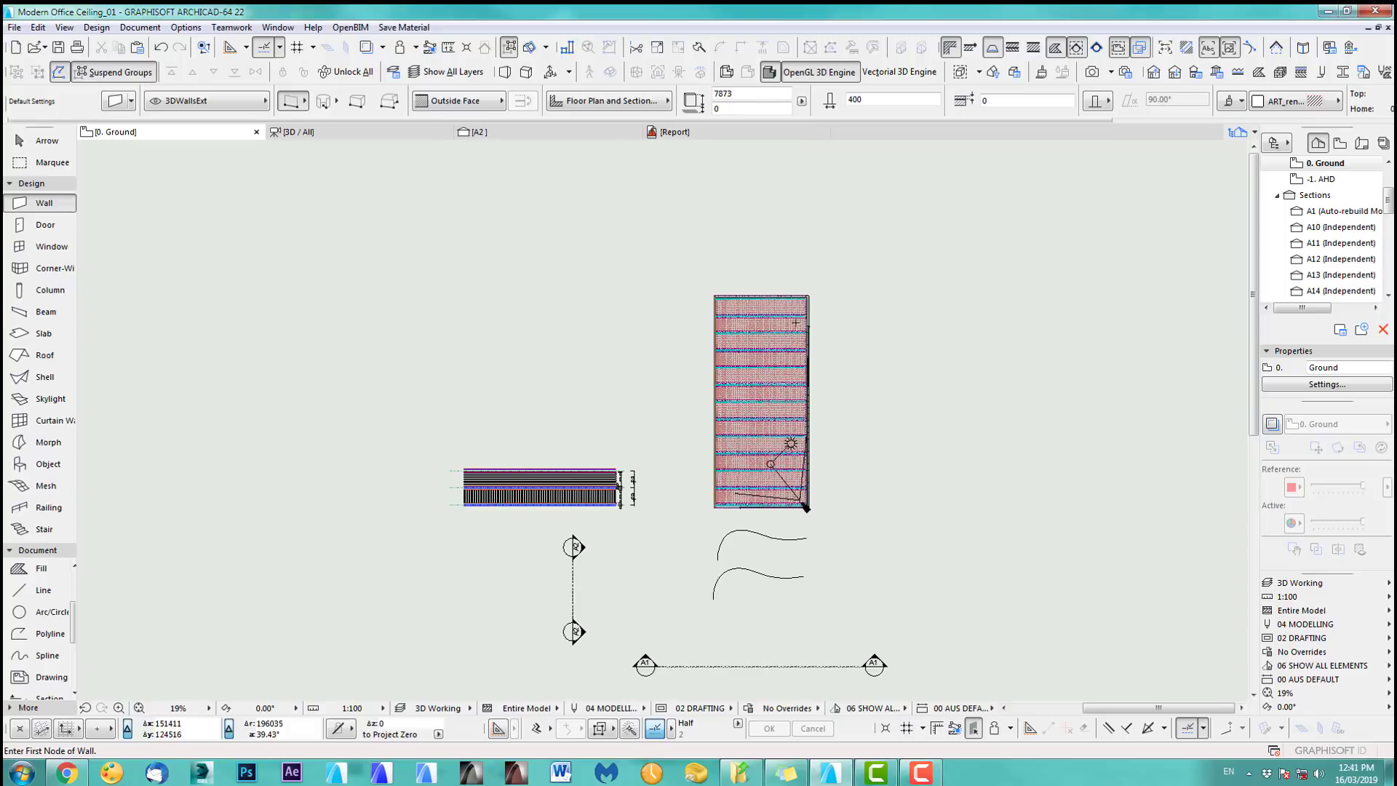
{"action": "key", "text": "F3"}
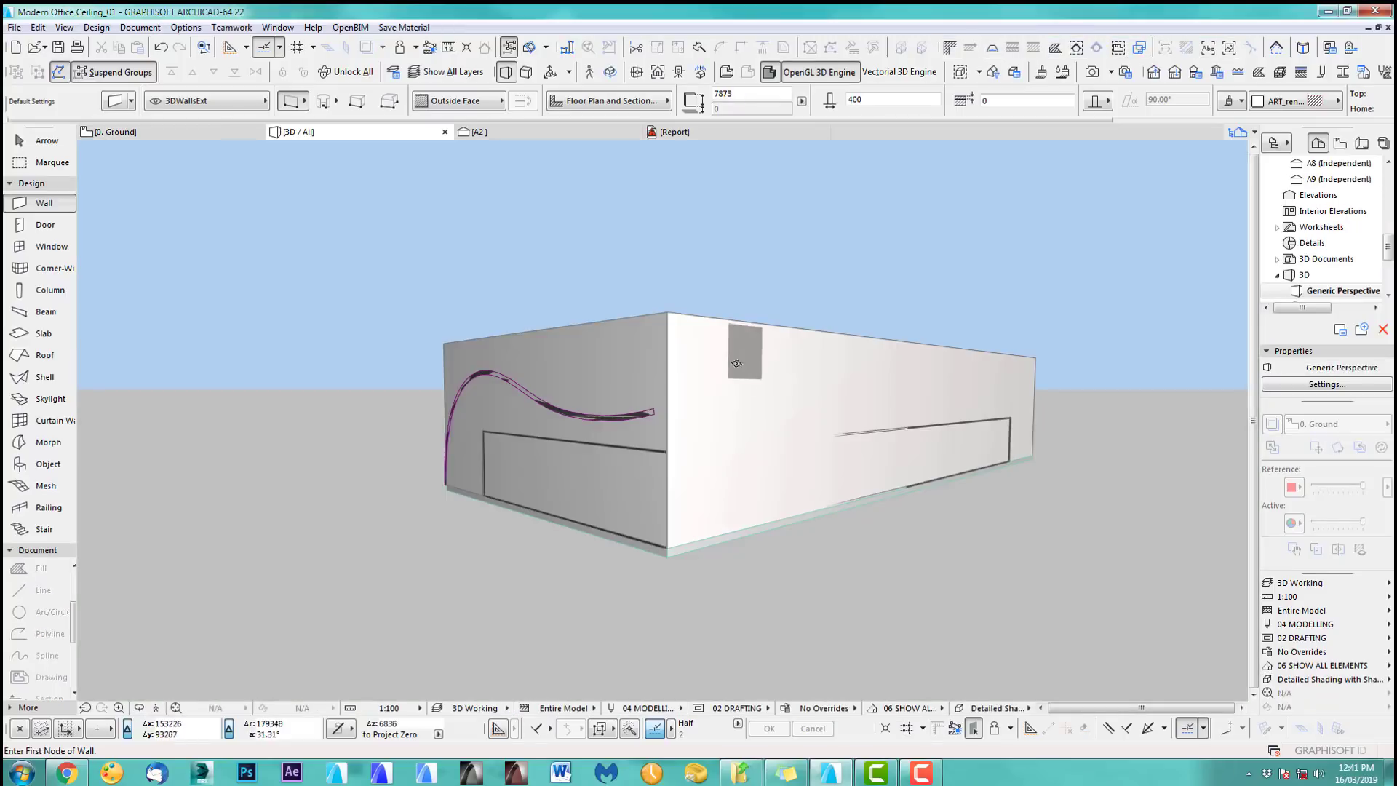
{"action": "left_click", "coordinate": [45, 142]}
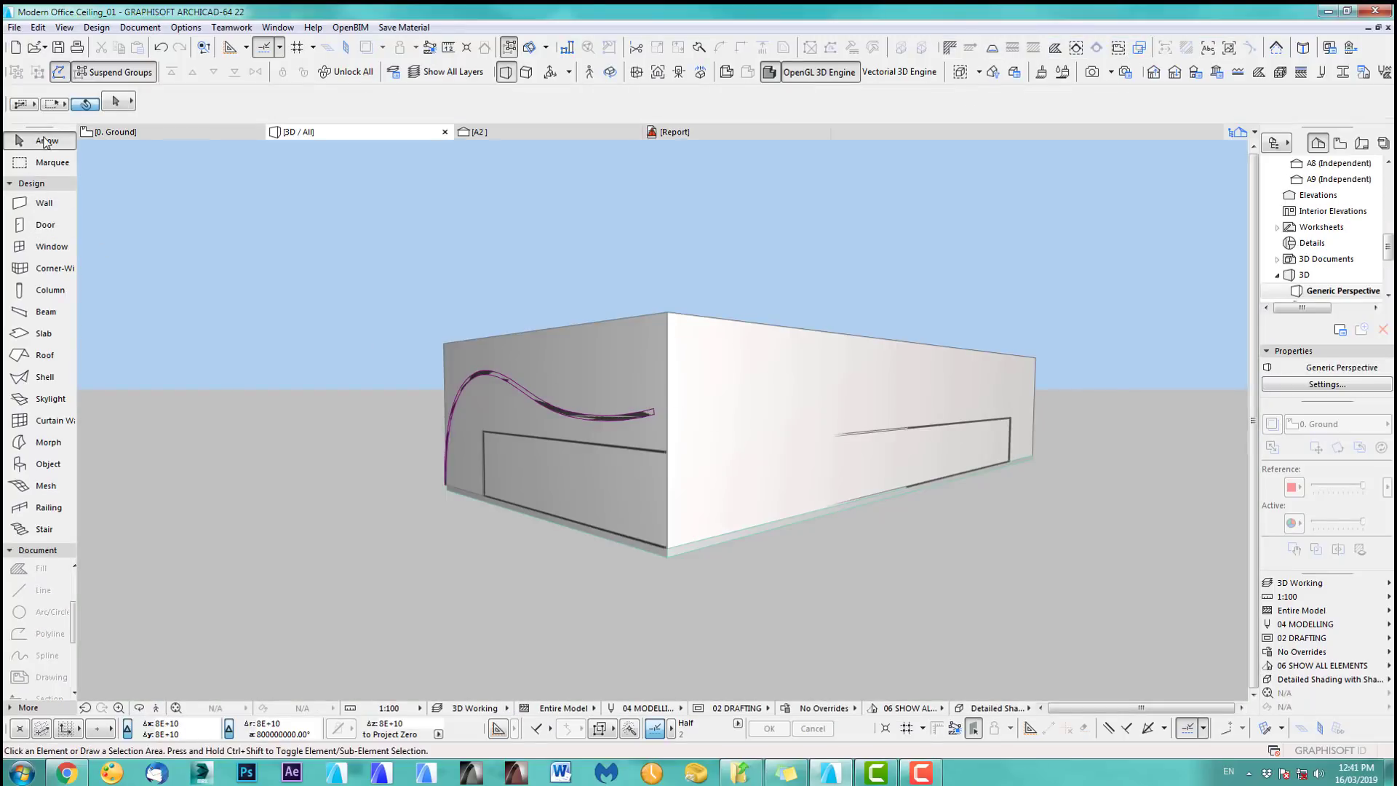
{"action": "left_click", "coordinate": [631, 393]}
{"action": "left_click", "coordinate": [725, 386], "text": "shift"}
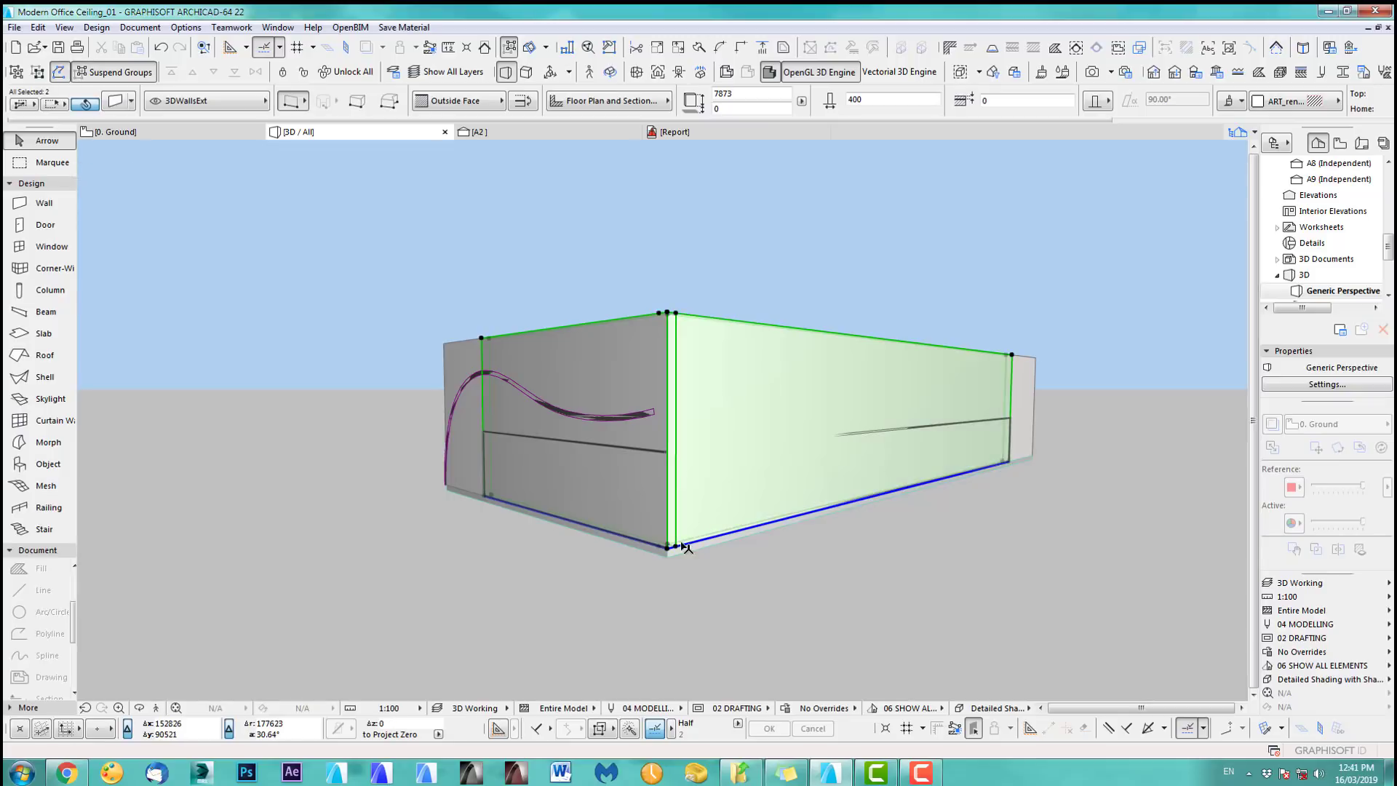
- Try to adjust both new walls from their shared base corner, and undo the resulting move
{"action": "left_click", "coordinate": [677, 547]}
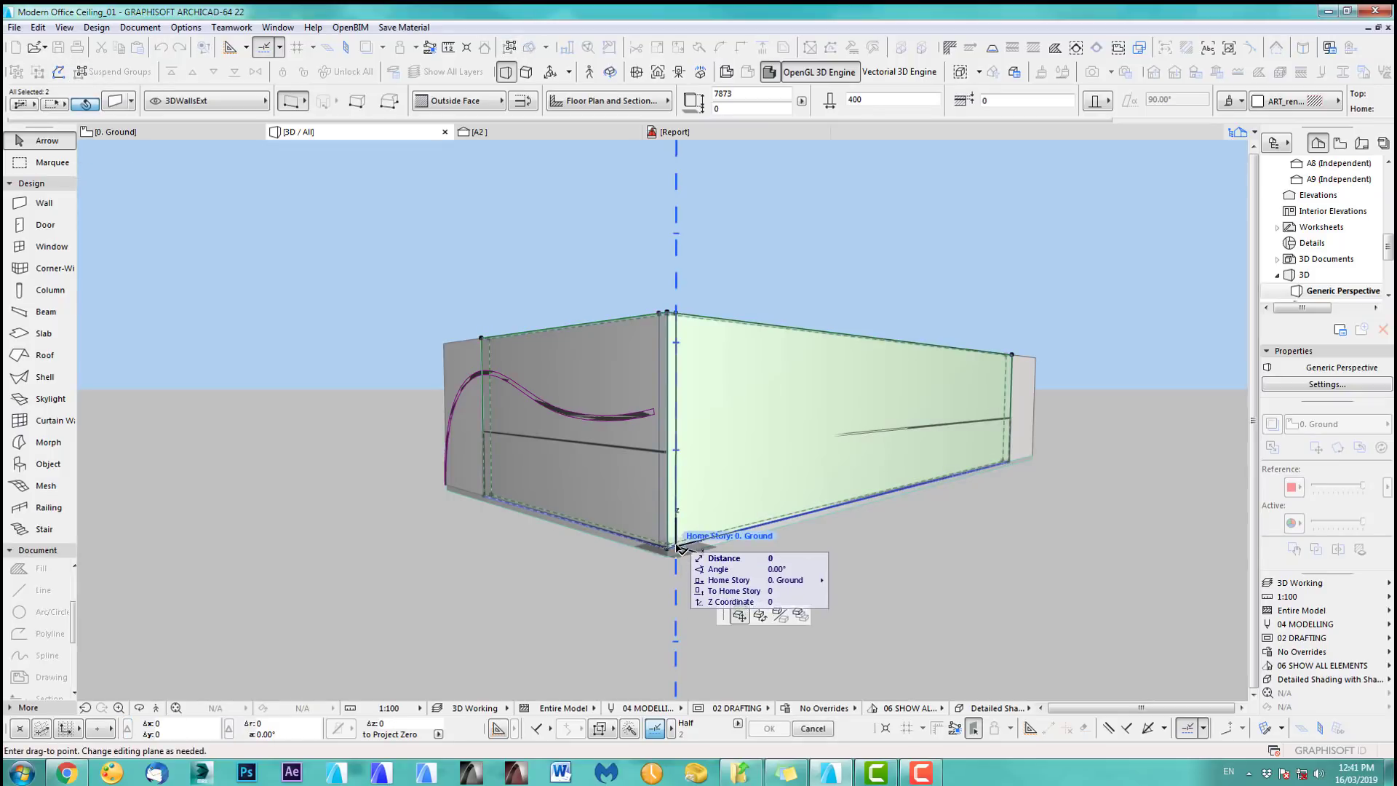
{"action": "left_click", "coordinate": [677, 546]}
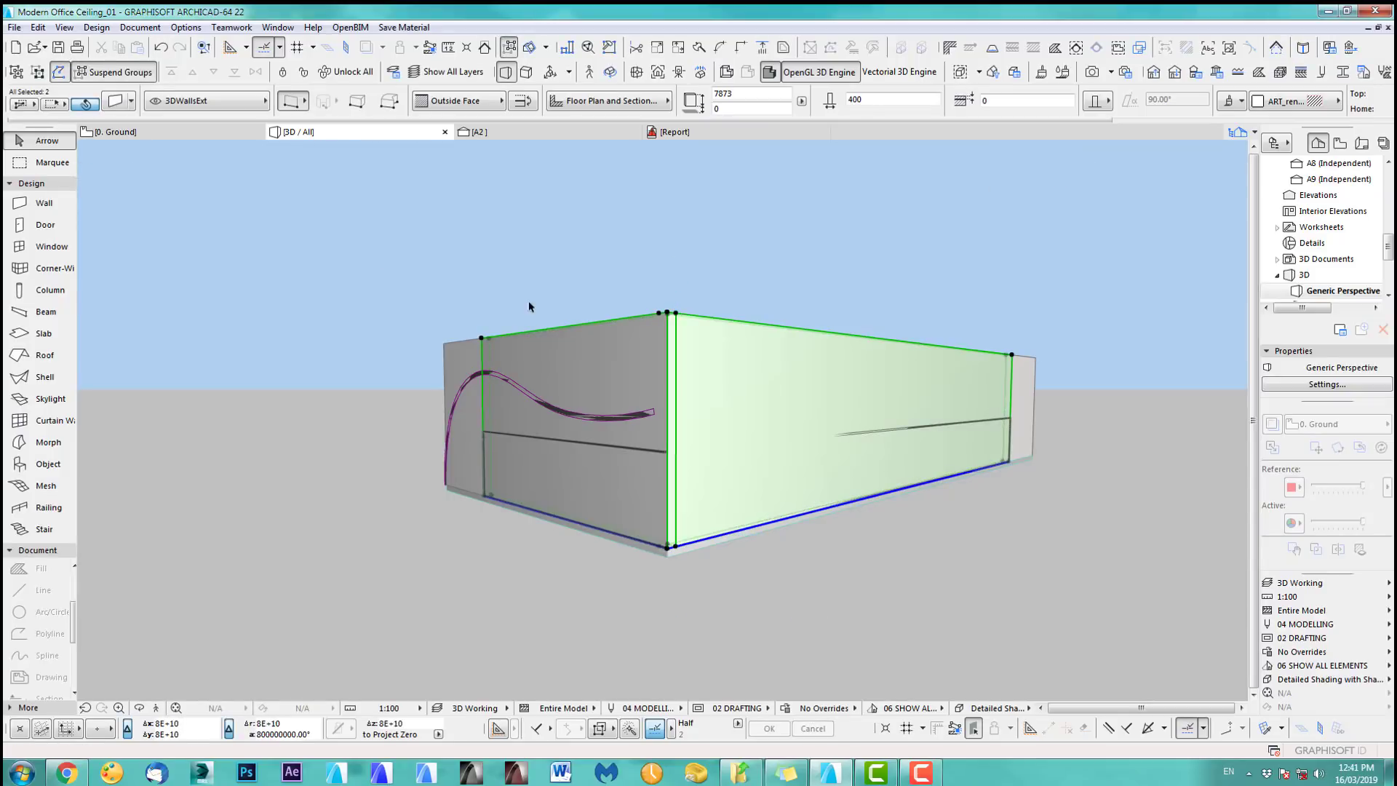
{"action": "scroll", "coordinate": [697, 571], "scroll_direction": "up", "scroll_amount": 3}
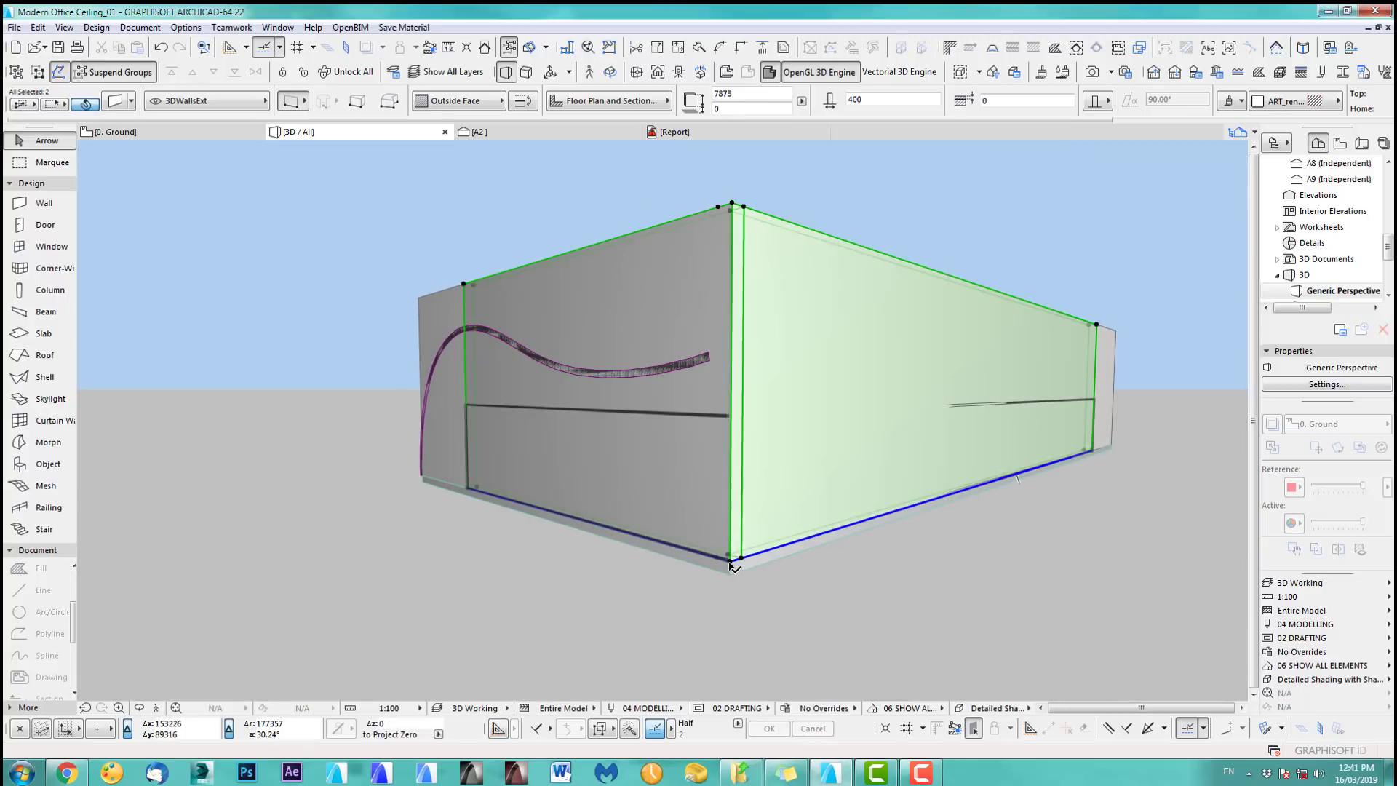
{"action": "left_click", "coordinate": [731, 565]}
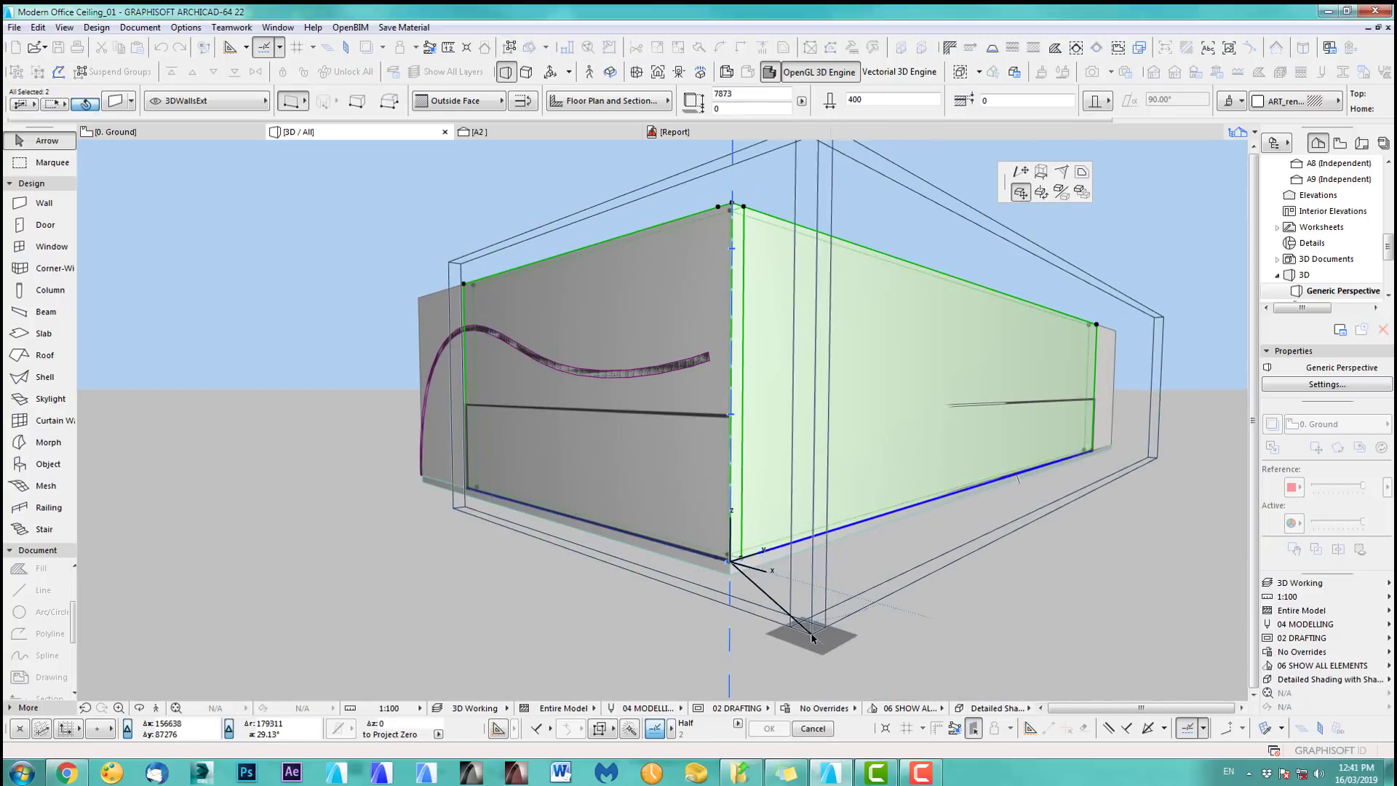
{"action": "left_click", "coordinate": [813, 638]}
{"action": "key", "text": "ctrl+z"}
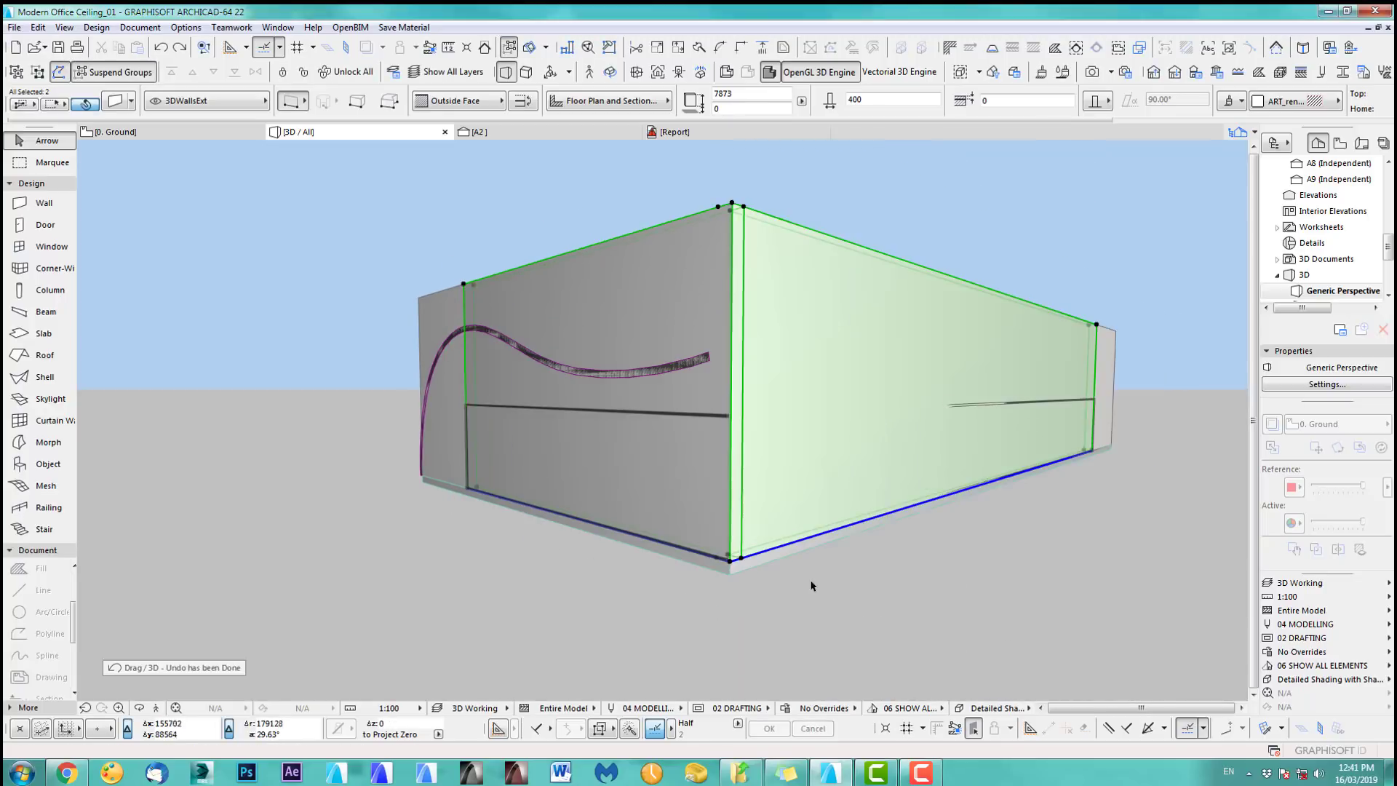
- Raise the bottom edge of both new walls to 3300 mm, the top of the glazing, keeping their tops in place
{"action": "left_click", "coordinate": [731, 562]}
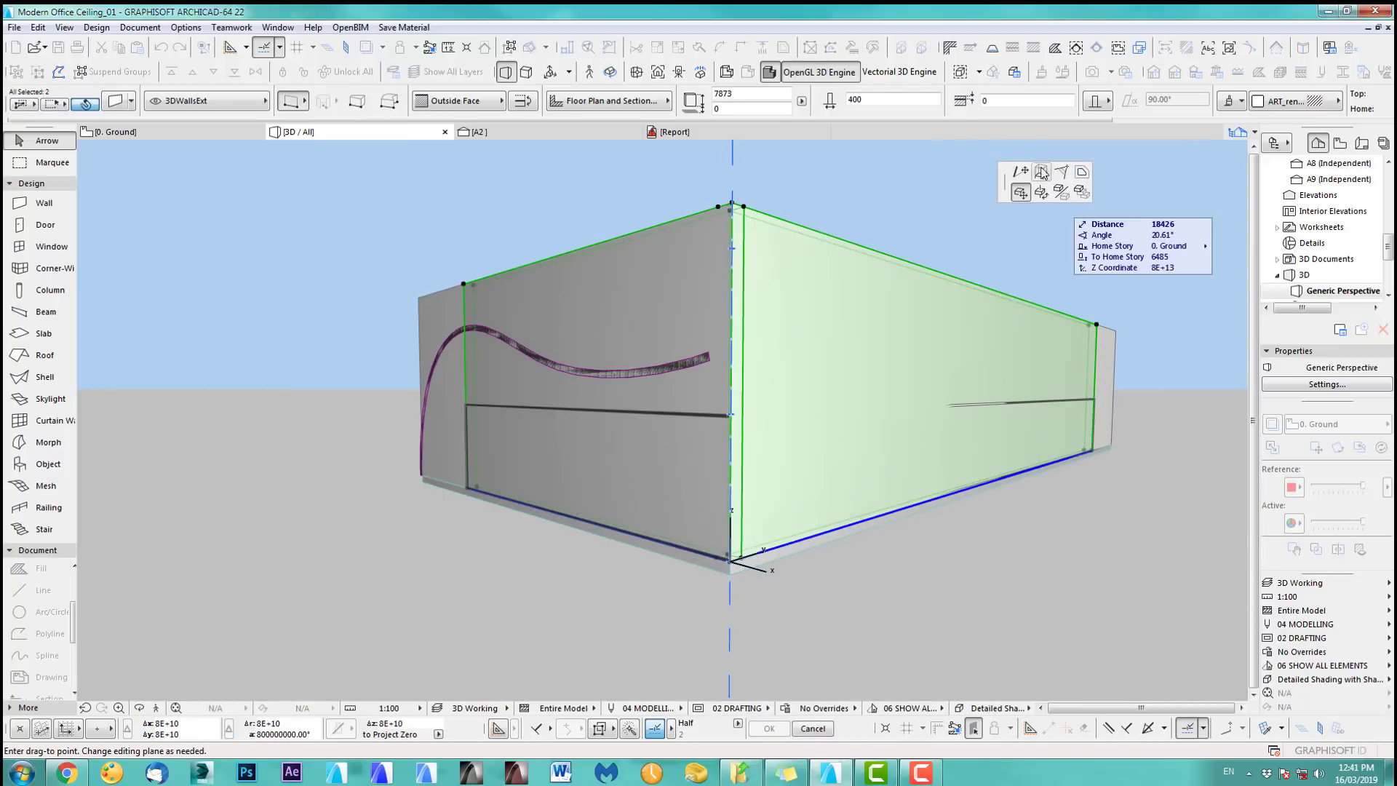
{"action": "left_click", "coordinate": [1040, 170]}
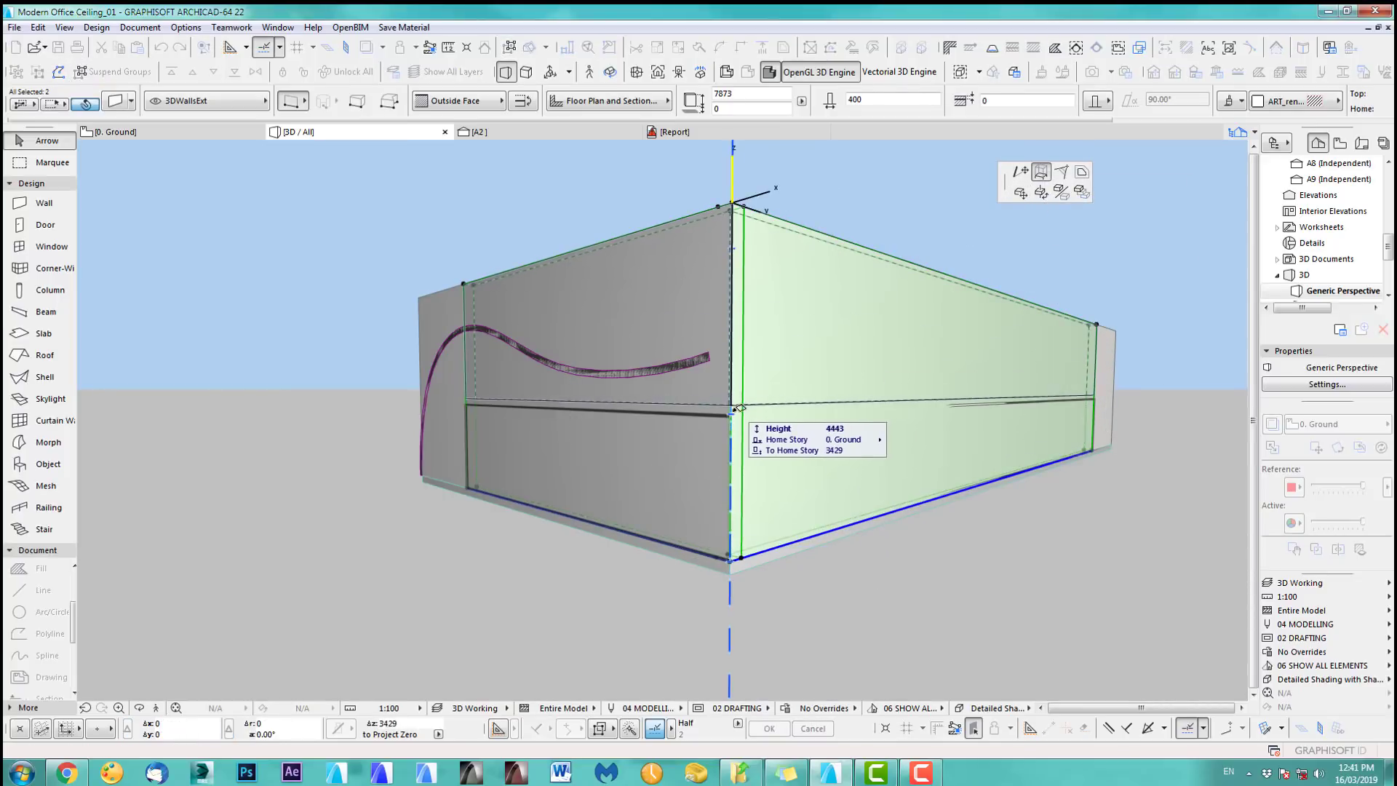
{"action": "left_click", "coordinate": [733, 411]}
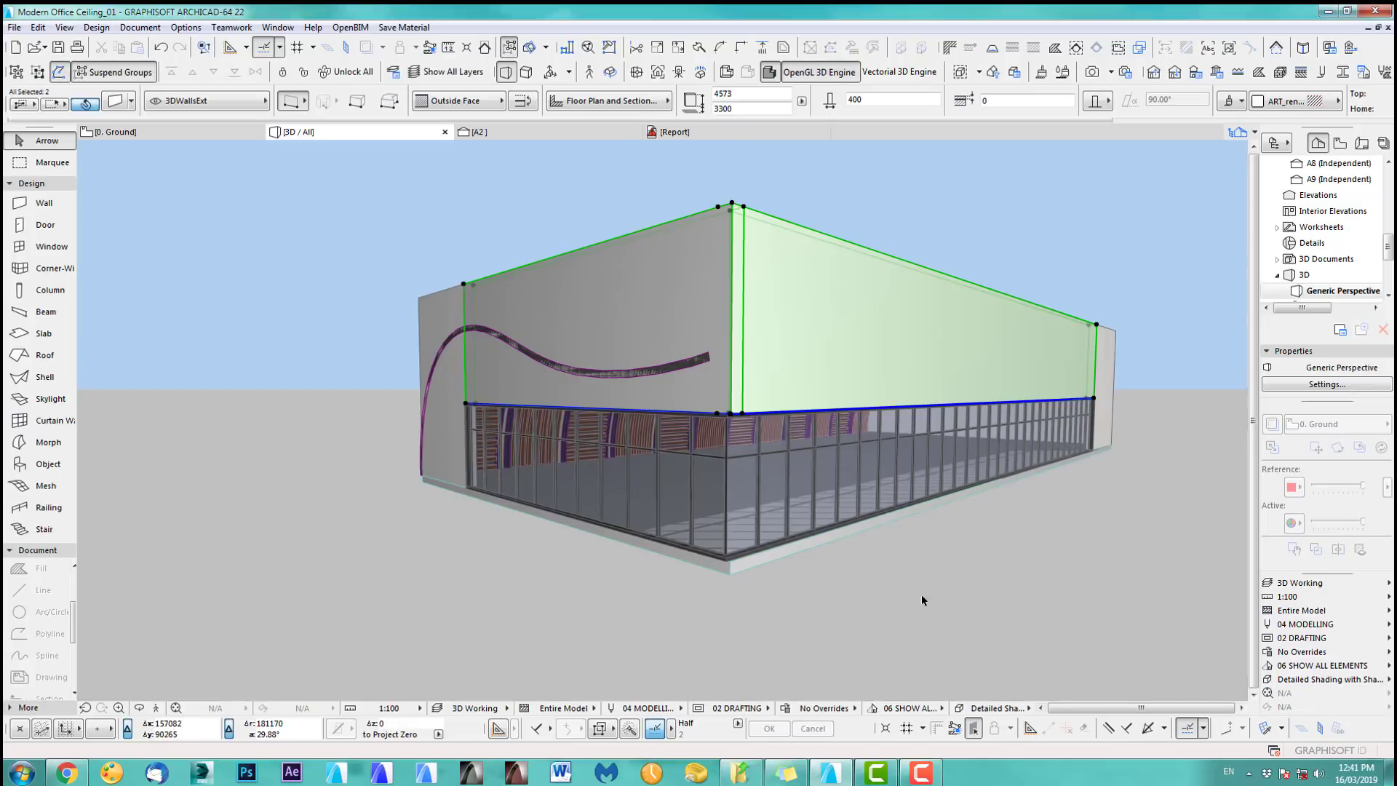
{"action": "middle_click_drag", "start_coordinate": [921, 595], "coordinate": [885, 602], "text": "shift"}
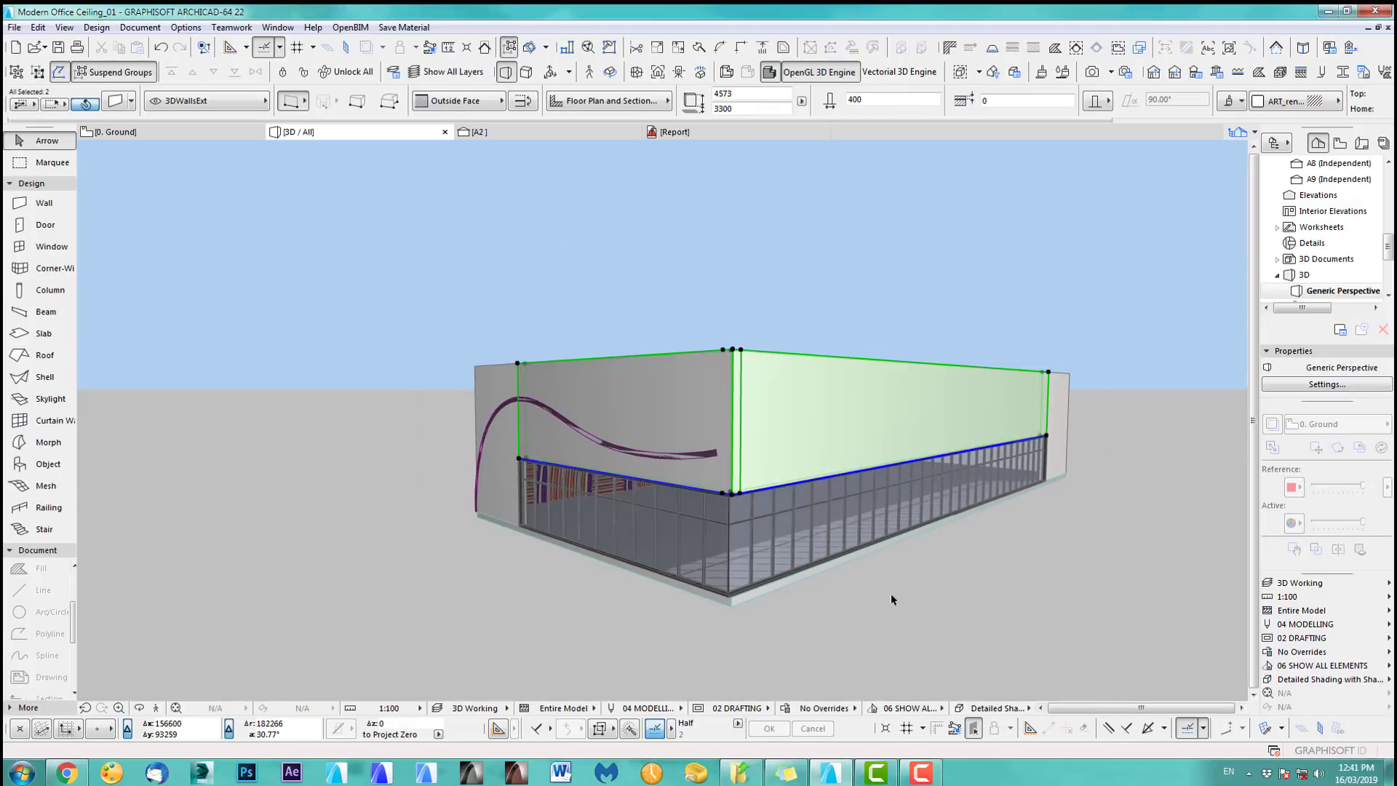
{"action": "left_click", "coordinate": [892, 598]}
- Trim both near-end walls and the far-end wall to the curved roof shell, using the shell in the selection as the trimming element
{"action": "middle_click_drag", "start_coordinate": [763, 405], "coordinate": [854, 544], "text": "shift"}
{"action": "scroll", "coordinate": [855, 531], "scroll_direction": "up", "scroll_amount": 3}
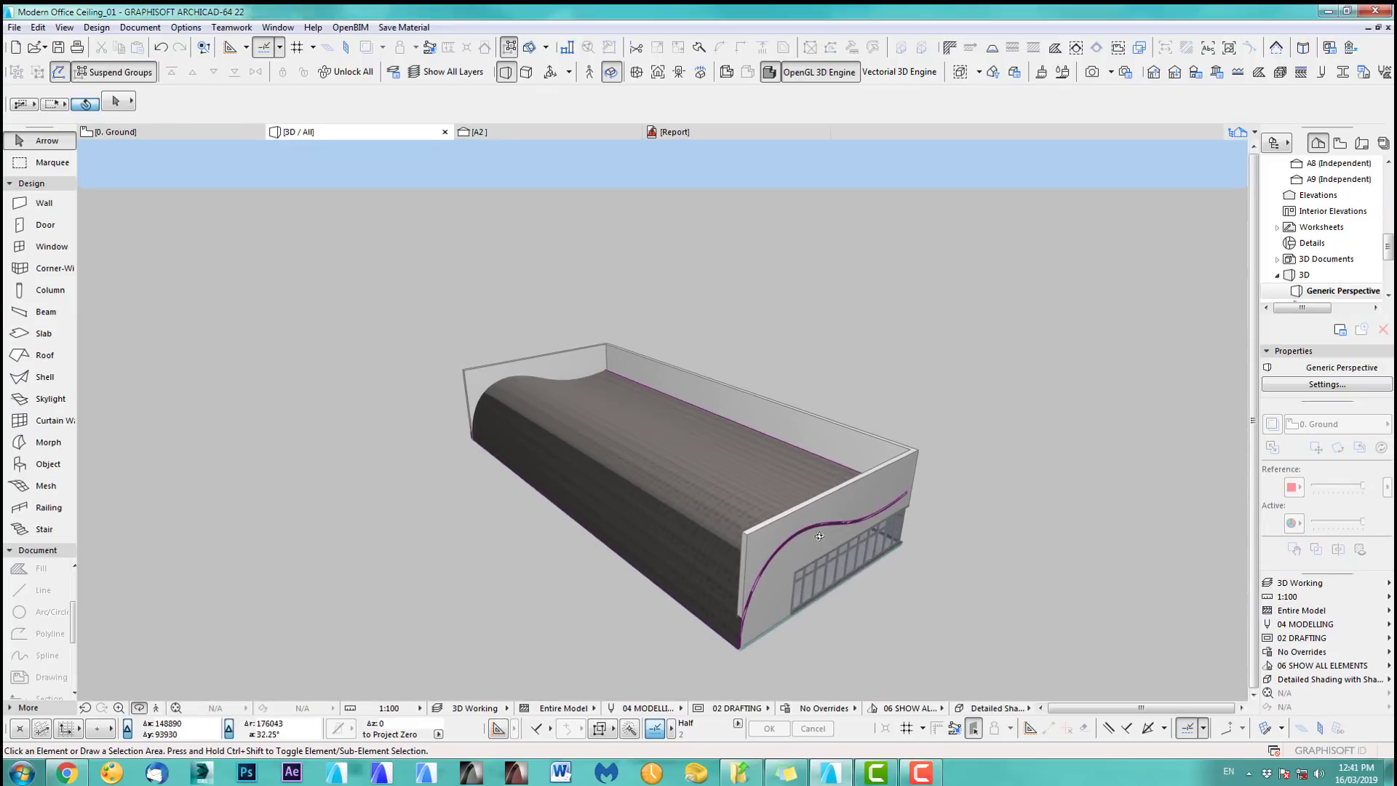
{"action": "left_click", "coordinate": [850, 499]}
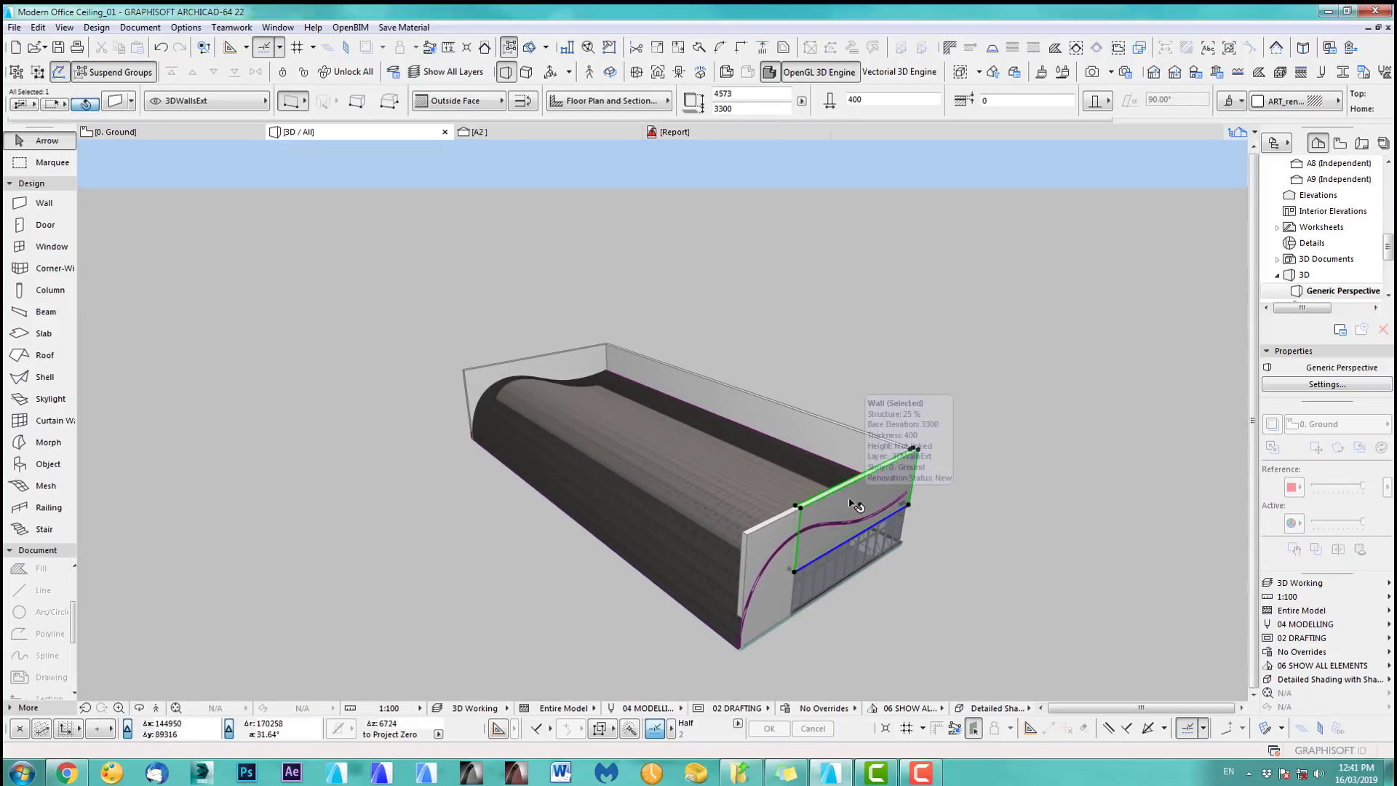
{"action": "left_click", "coordinate": [779, 527], "text": "shift"}
{"action": "left_click", "coordinate": [554, 357], "text": "shift"}
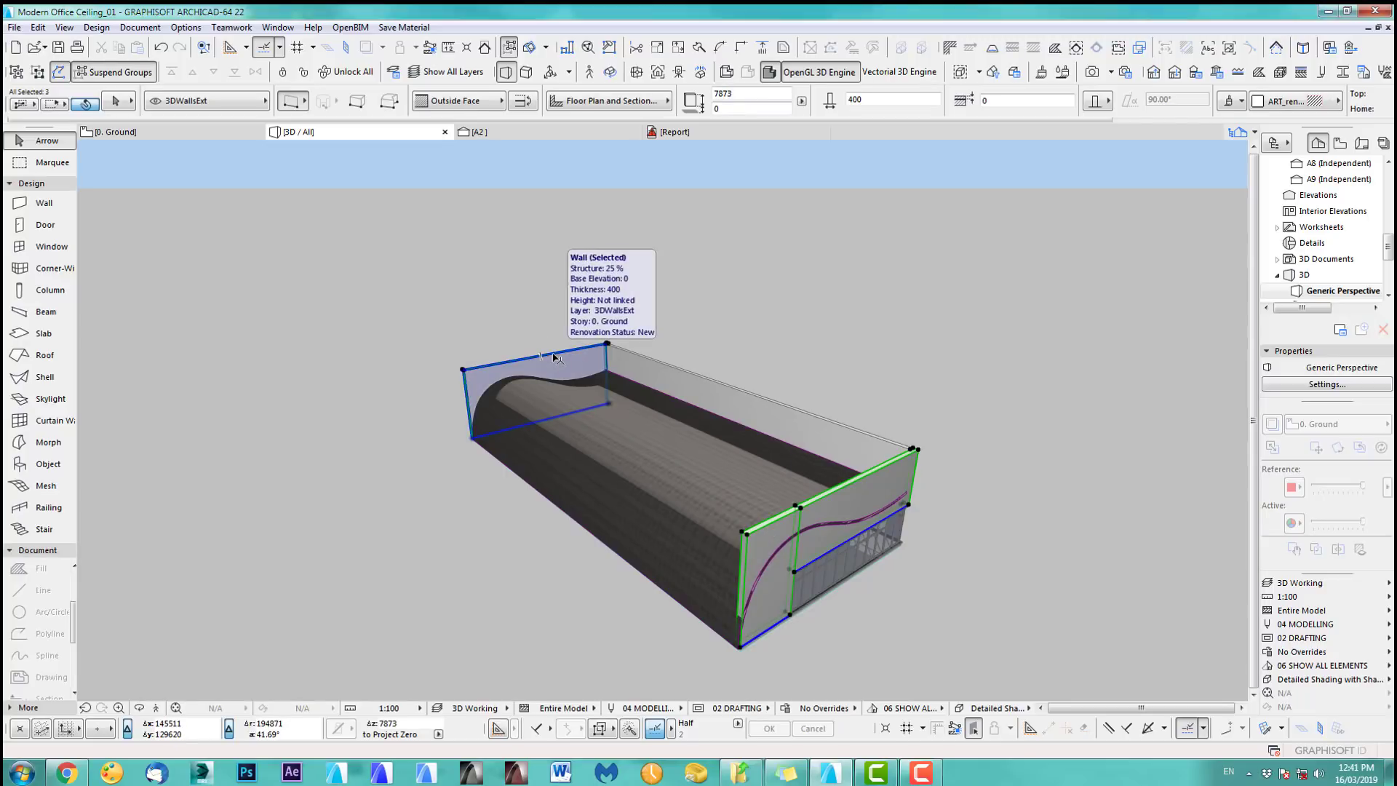
{"action": "left_click", "coordinate": [593, 456], "text": "shift"}
{"action": "left_click", "coordinate": [592, 456], "text": "shift"}
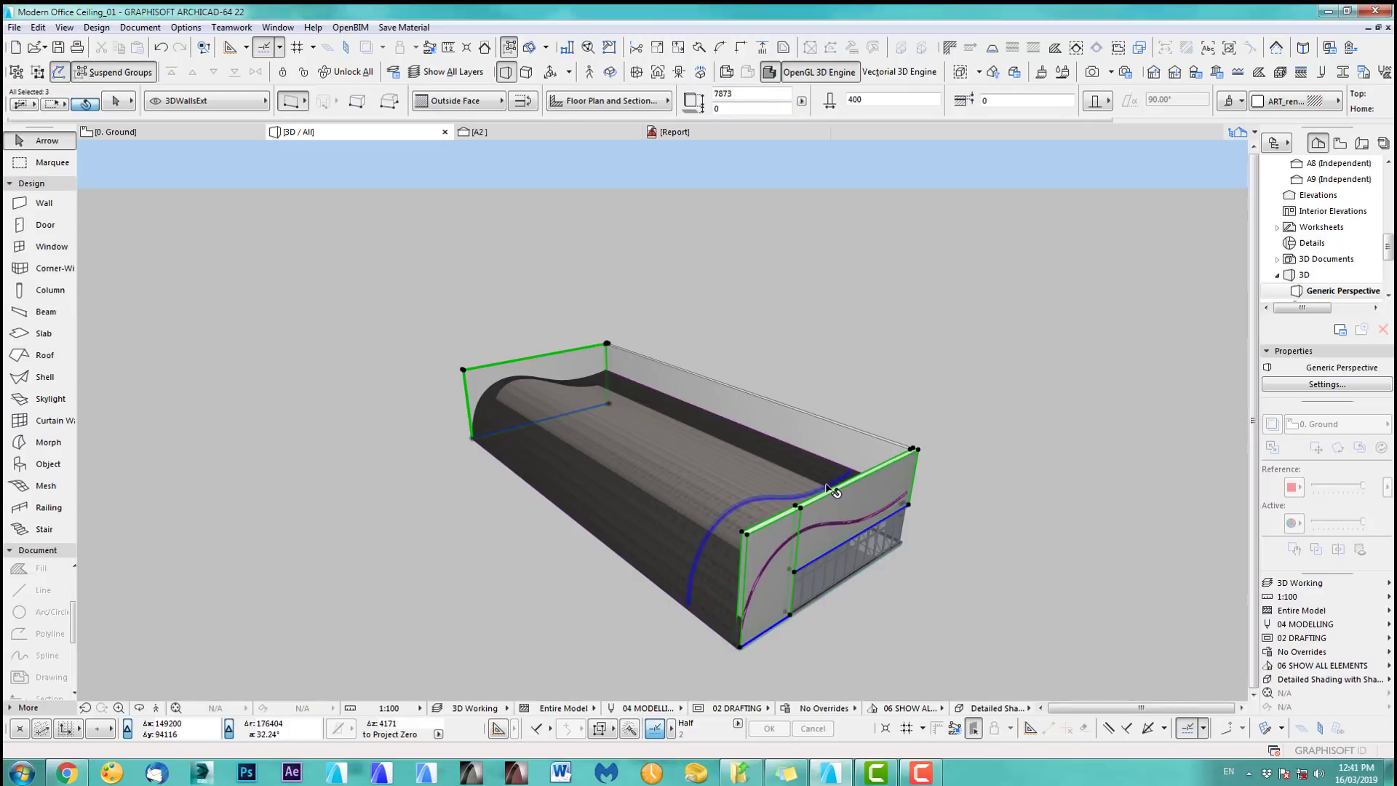
{"action": "scroll", "coordinate": [730, 668], "scroll_direction": "up", "scroll_amount": 10}
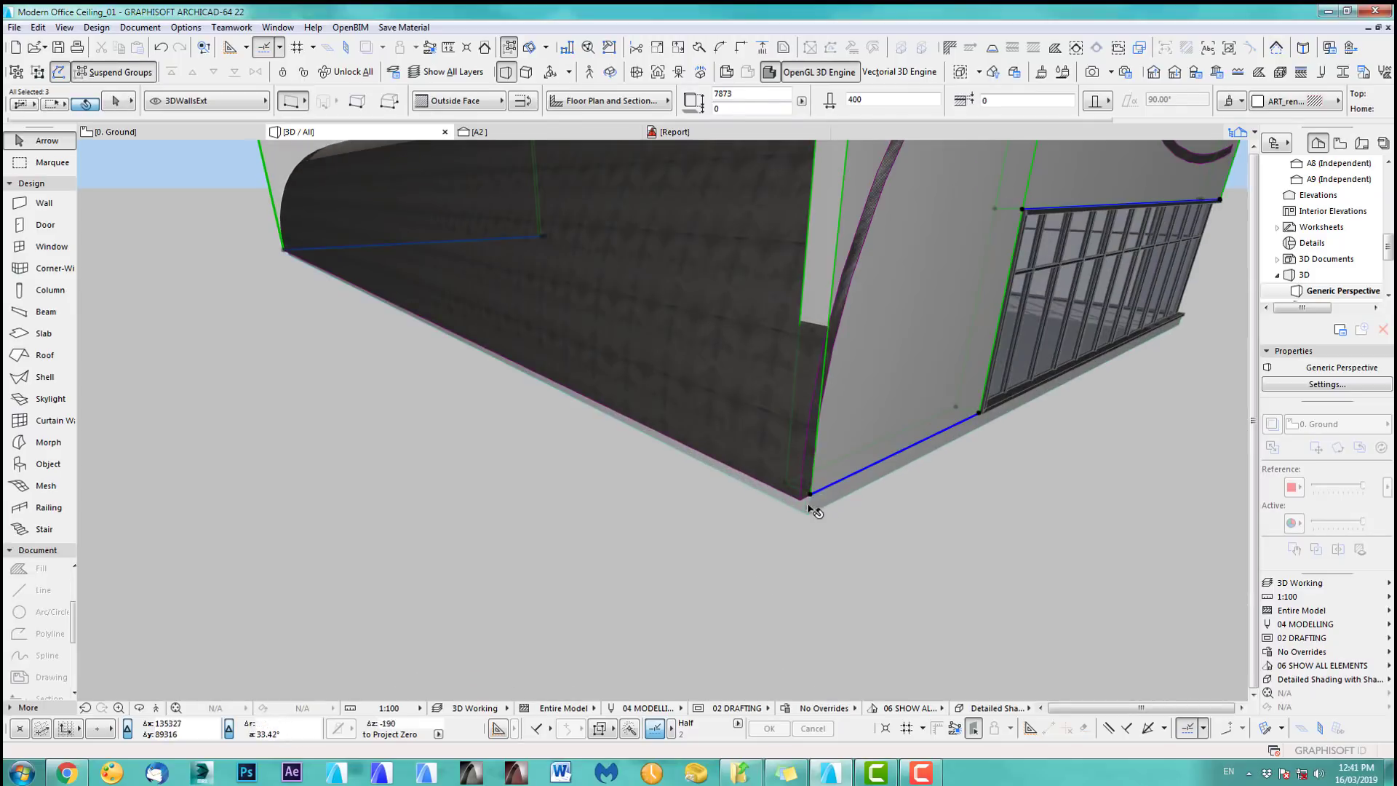
{"action": "left_click", "coordinate": [798, 501], "text": "shift"}
{"action": "scroll", "coordinate": [665, 625], "scroll_direction": "down", "scroll_amount": 8}
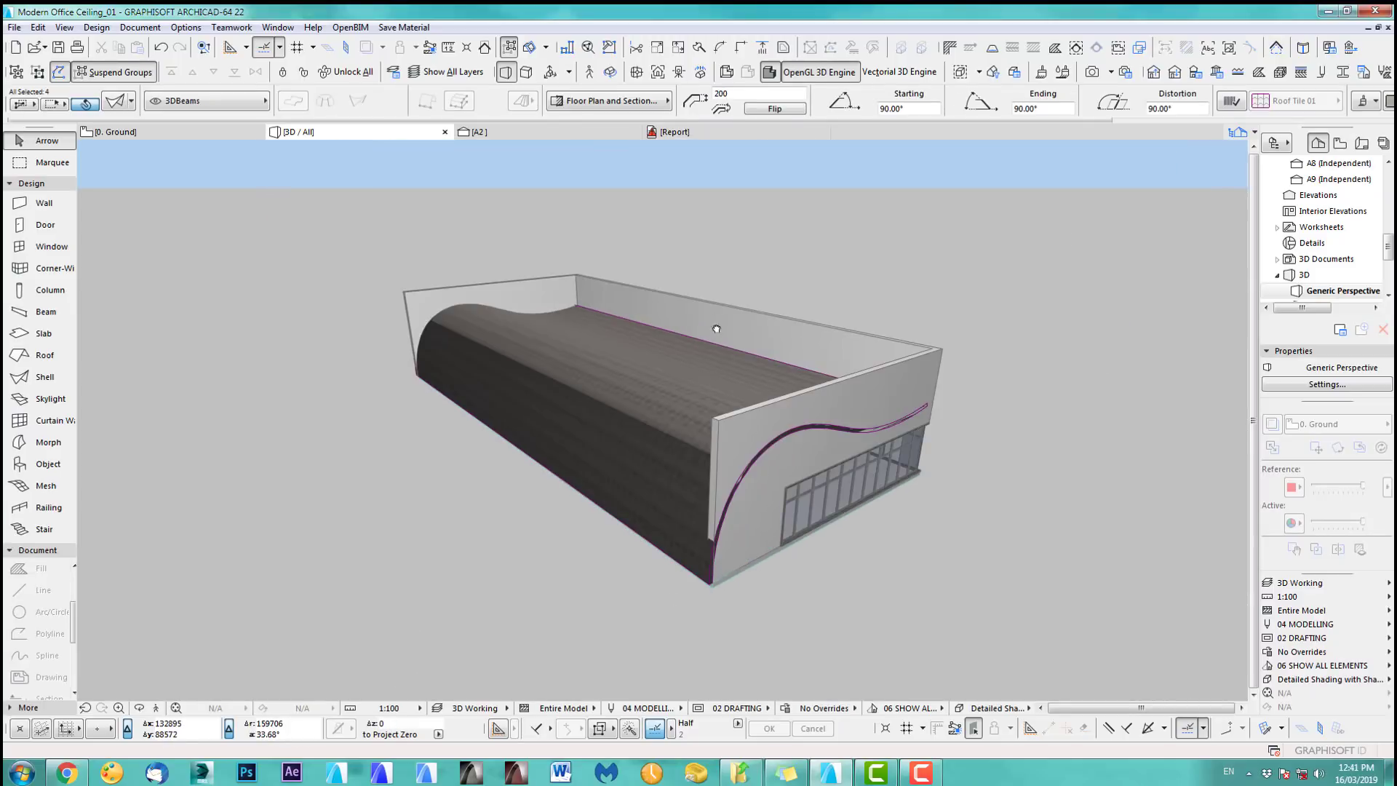
{"action": "left_click", "coordinate": [483, 48]}
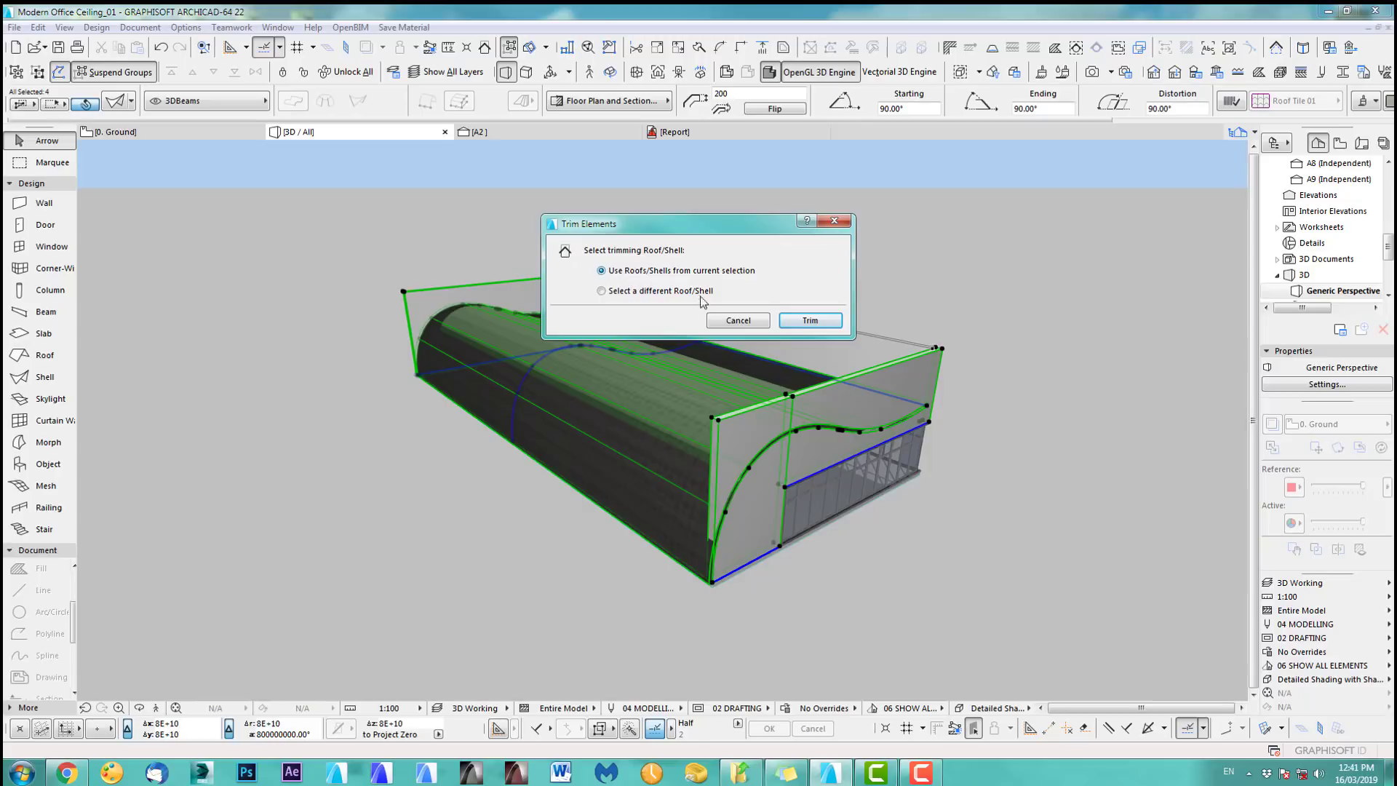
{"action": "left_click", "coordinate": [811, 321]}
{"action": "left_click", "coordinate": [1045, 377]}
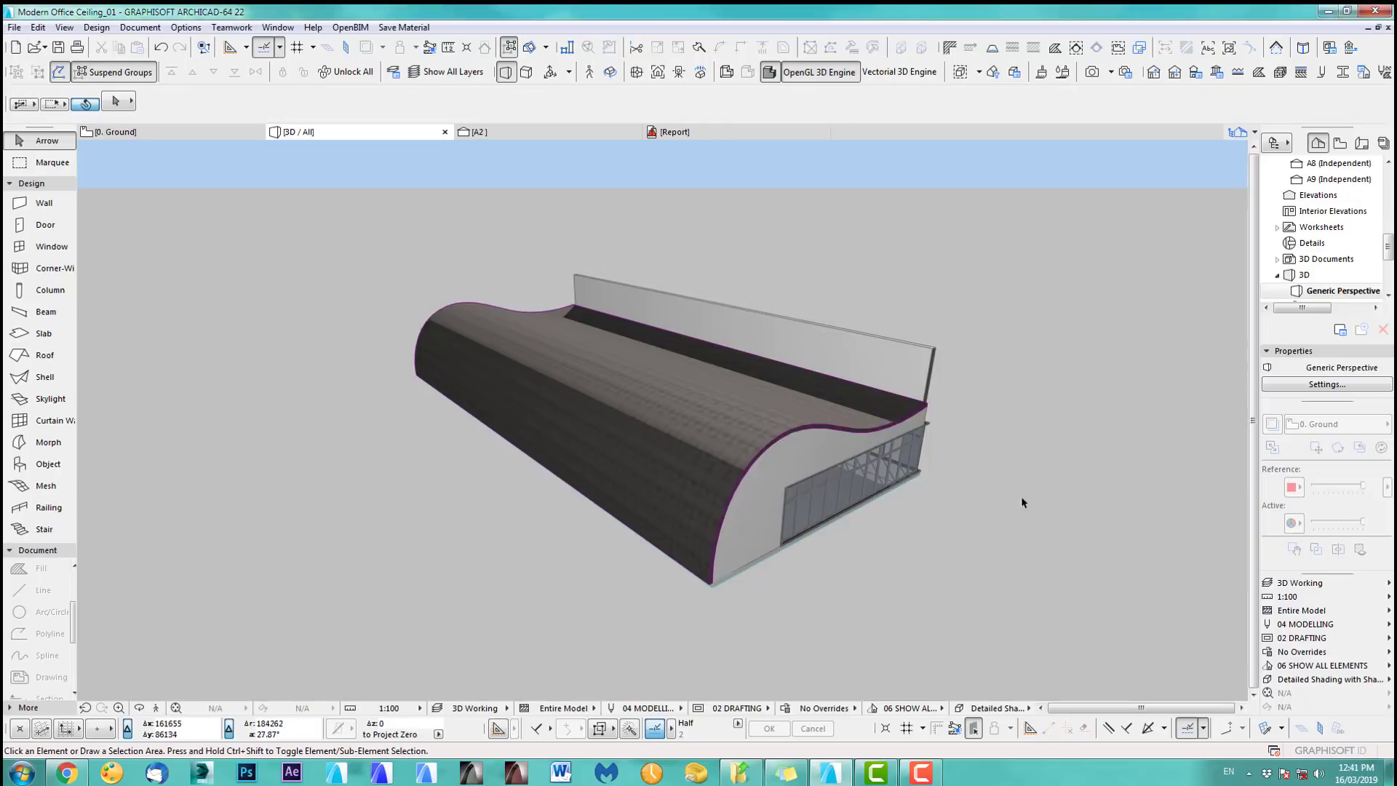
- Examine how the long side wall meets the curved roof's edge, in 3D and on the ground floor plan
{"action": "key", "text": "o"}
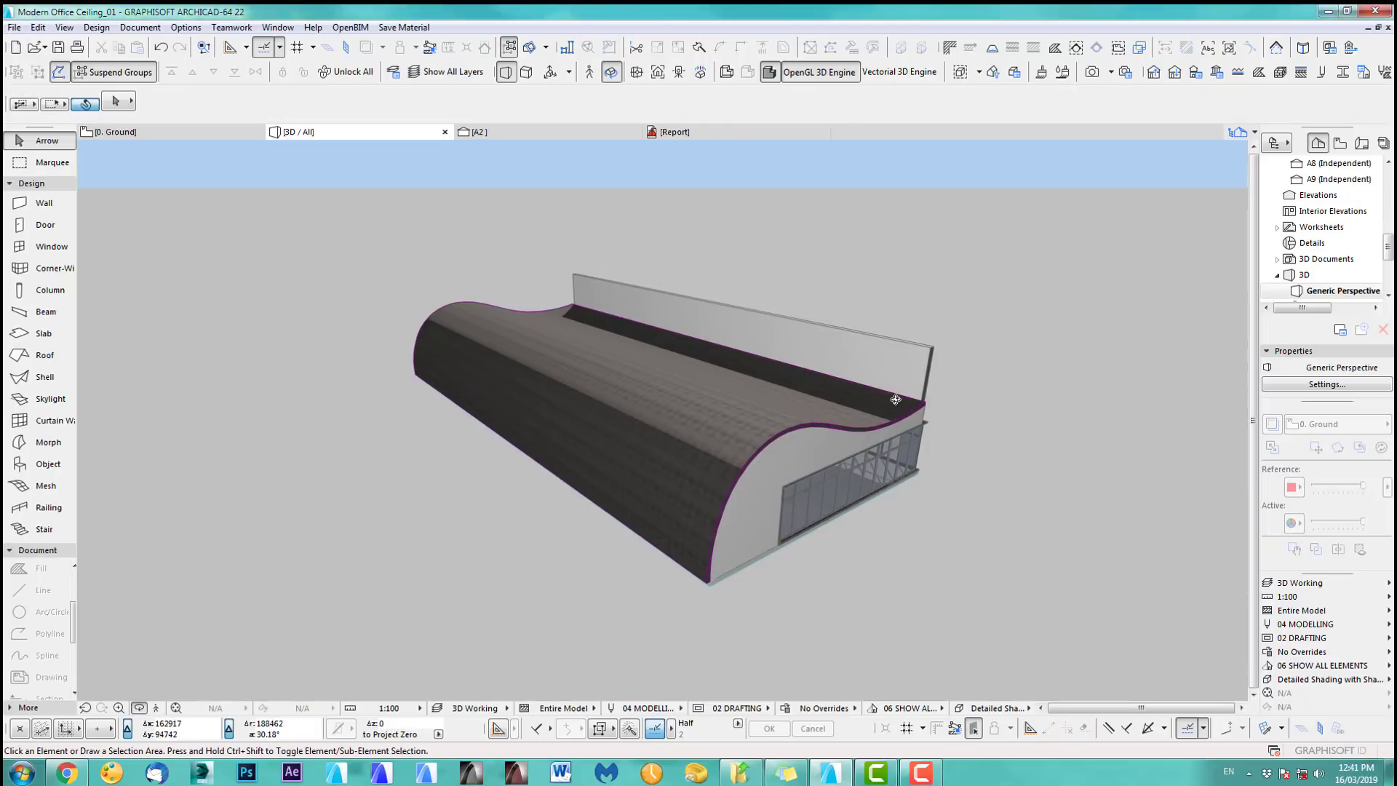
{"action": "left_click_drag", "start_coordinate": [895, 399], "coordinate": [860, 424]}
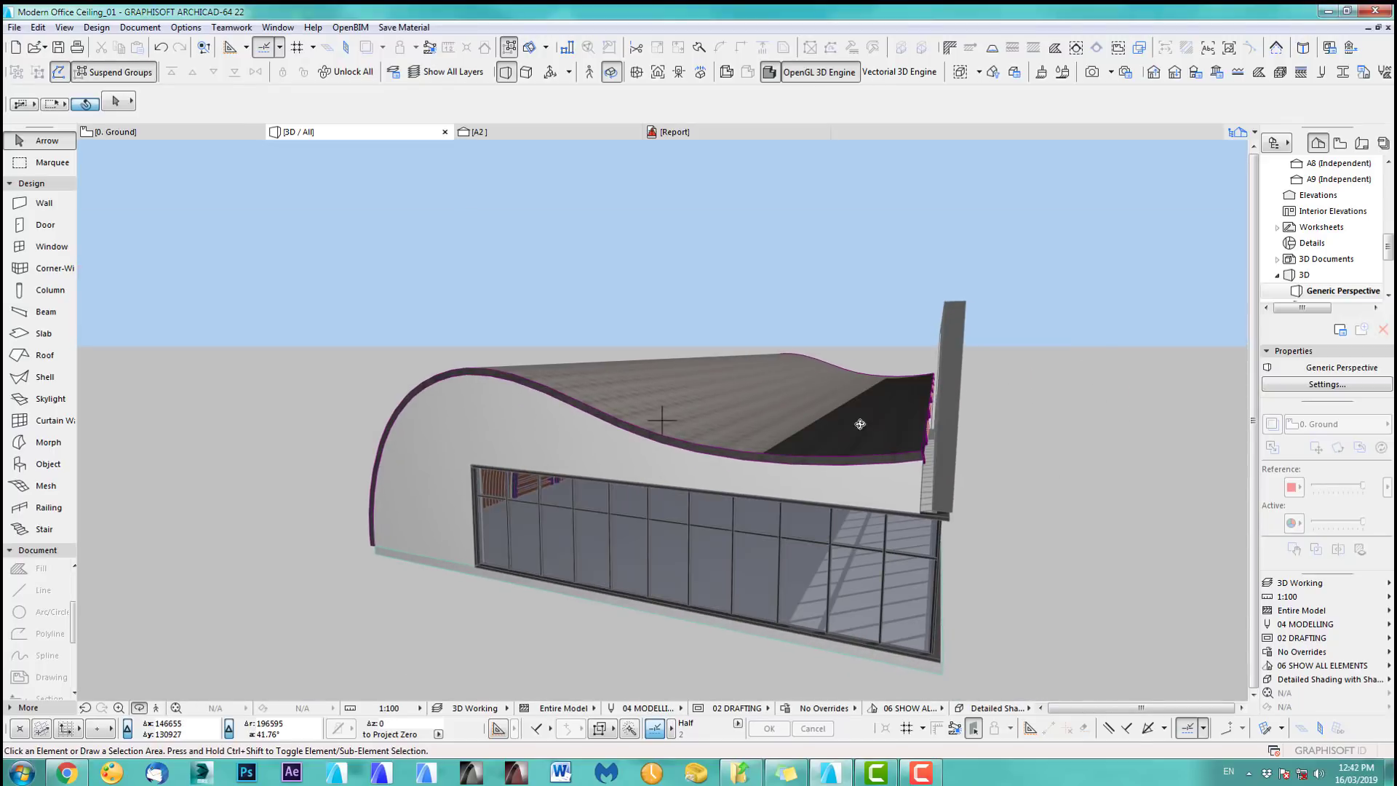
{"action": "left_click_drag", "start_coordinate": [902, 467], "coordinate": [925, 434]}
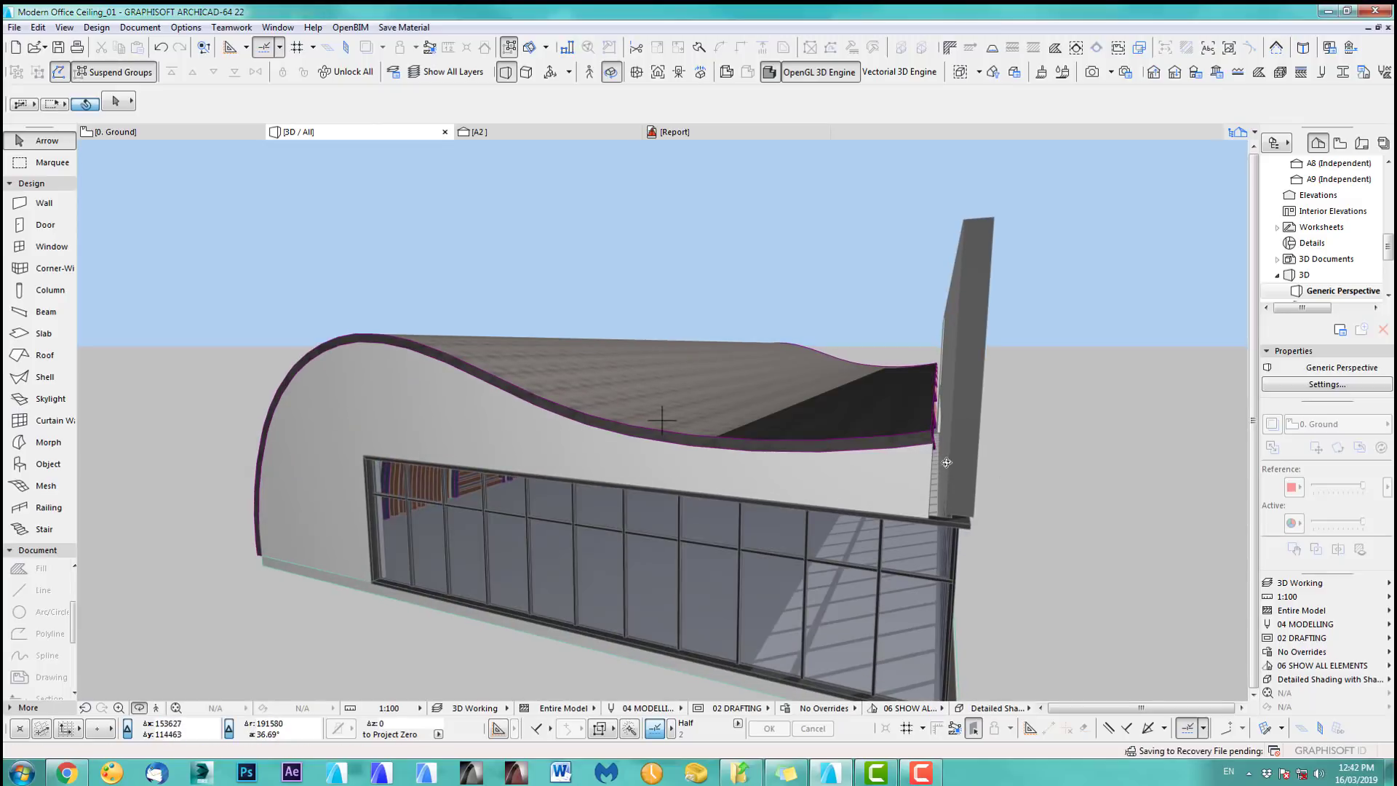
{"action": "key", "text": "F2"}
{"action": "scroll", "coordinate": [829, 364], "scroll_direction": "up", "scroll_amount": 6}
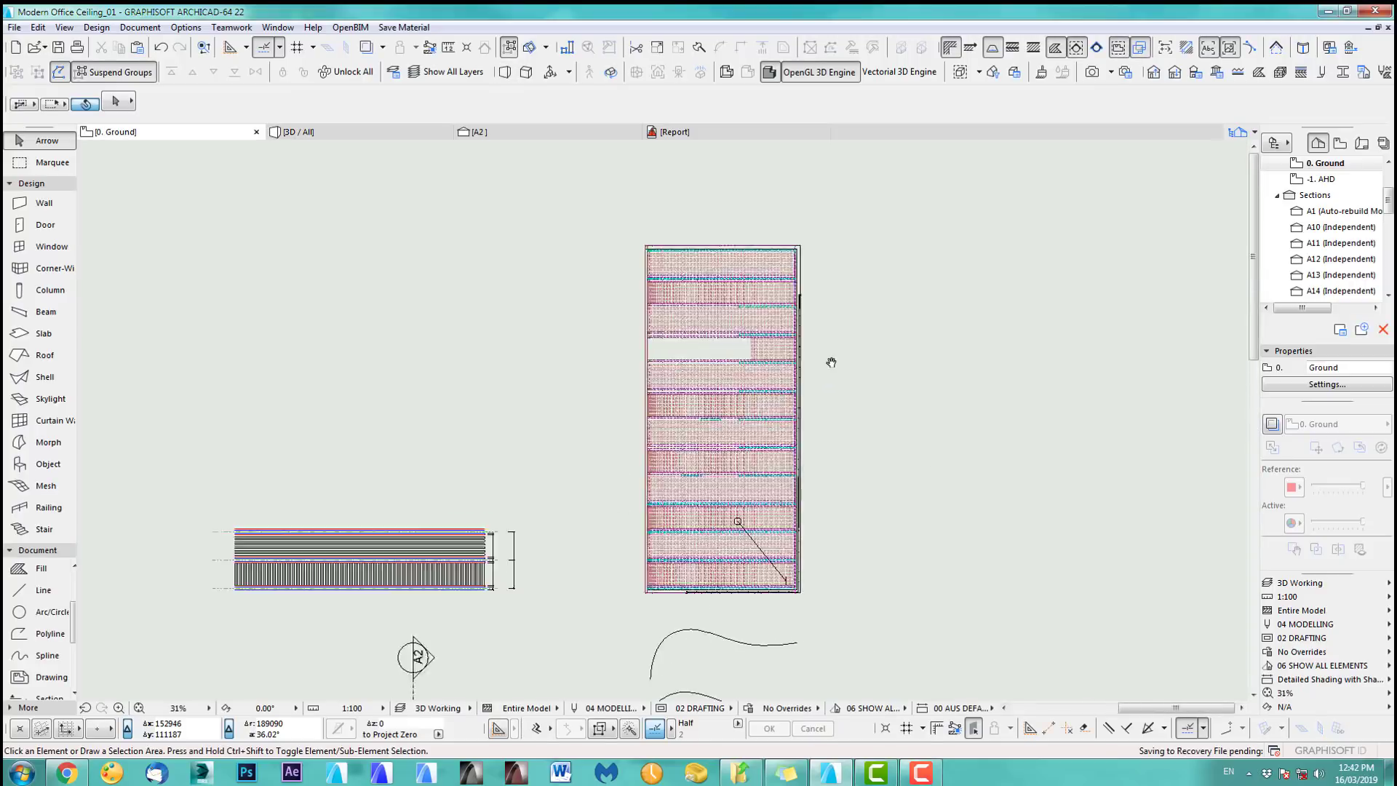
{"action": "middle_click_drag", "start_coordinate": [820, 324], "coordinate": [876, 468]}
{"action": "scroll", "coordinate": [818, 390], "scroll_direction": "up", "scroll_amount": 3}
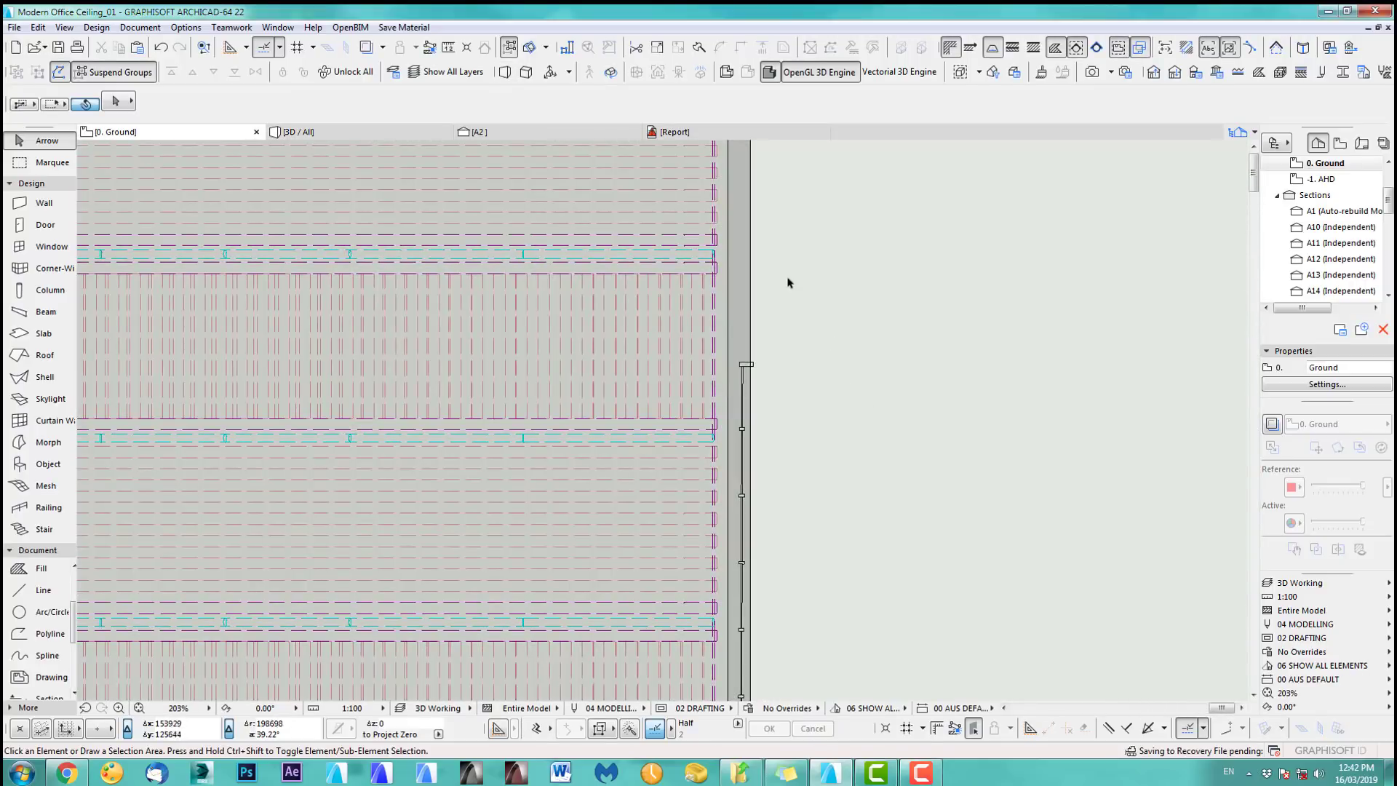
{"action": "scroll", "coordinate": [787, 282], "scroll_direction": "down", "scroll_amount": 7}
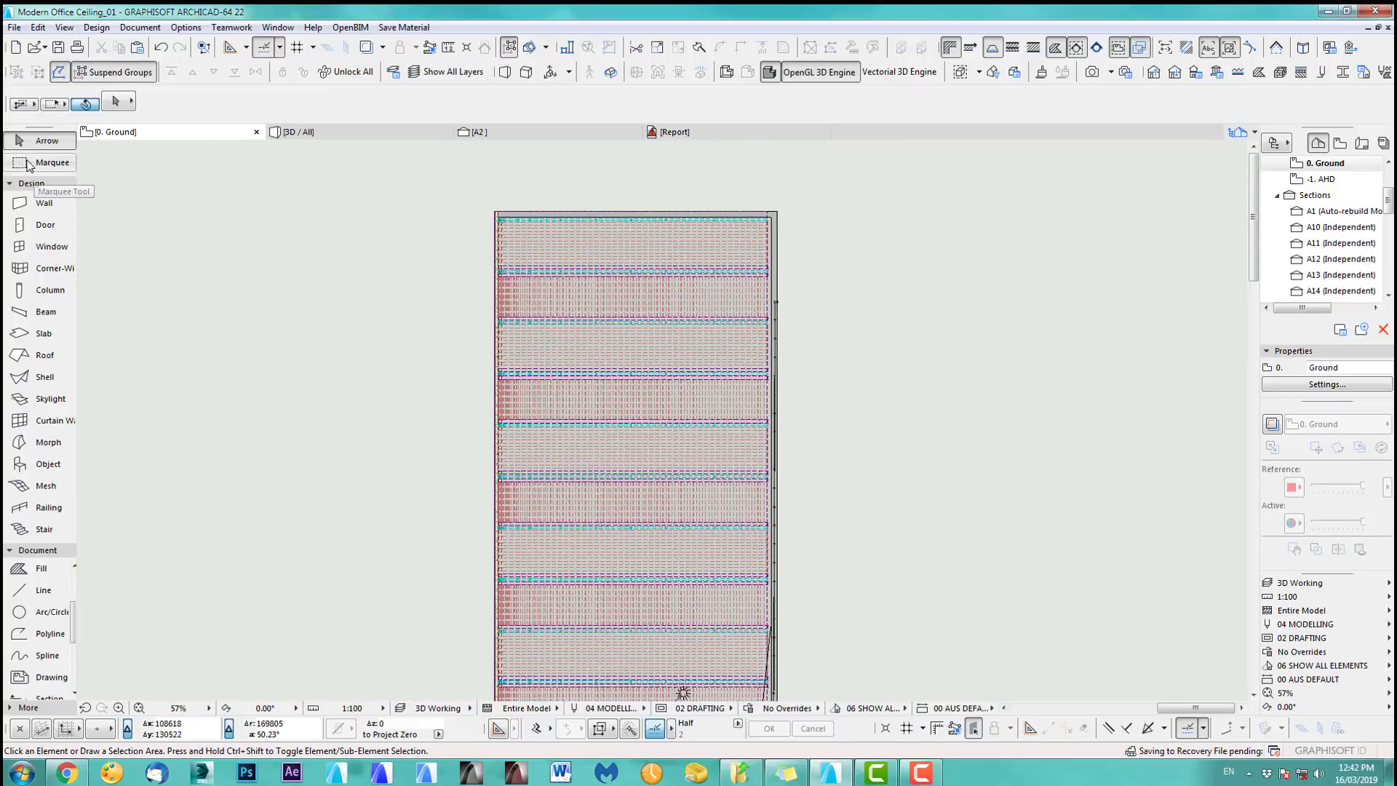
- Enclose the long glazed side in a marquee and stretch it inward until the wall's inner face meets the roof shell's edge
{"action": "left_click", "coordinate": [25, 164]}
{"action": "left_click", "coordinate": [730, 218]}
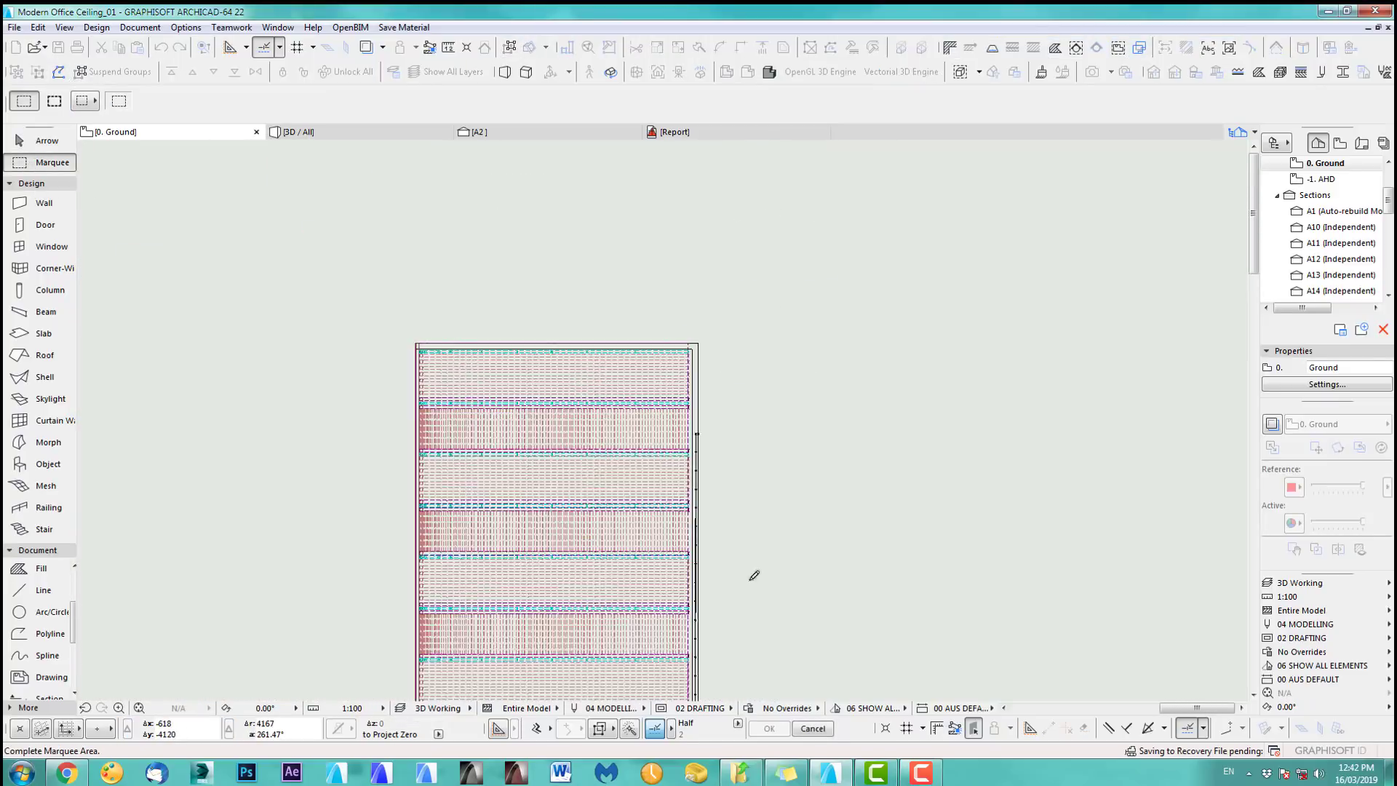
{"action": "scroll", "coordinate": [753, 575], "scroll_direction": "up", "scroll_amount": 6}
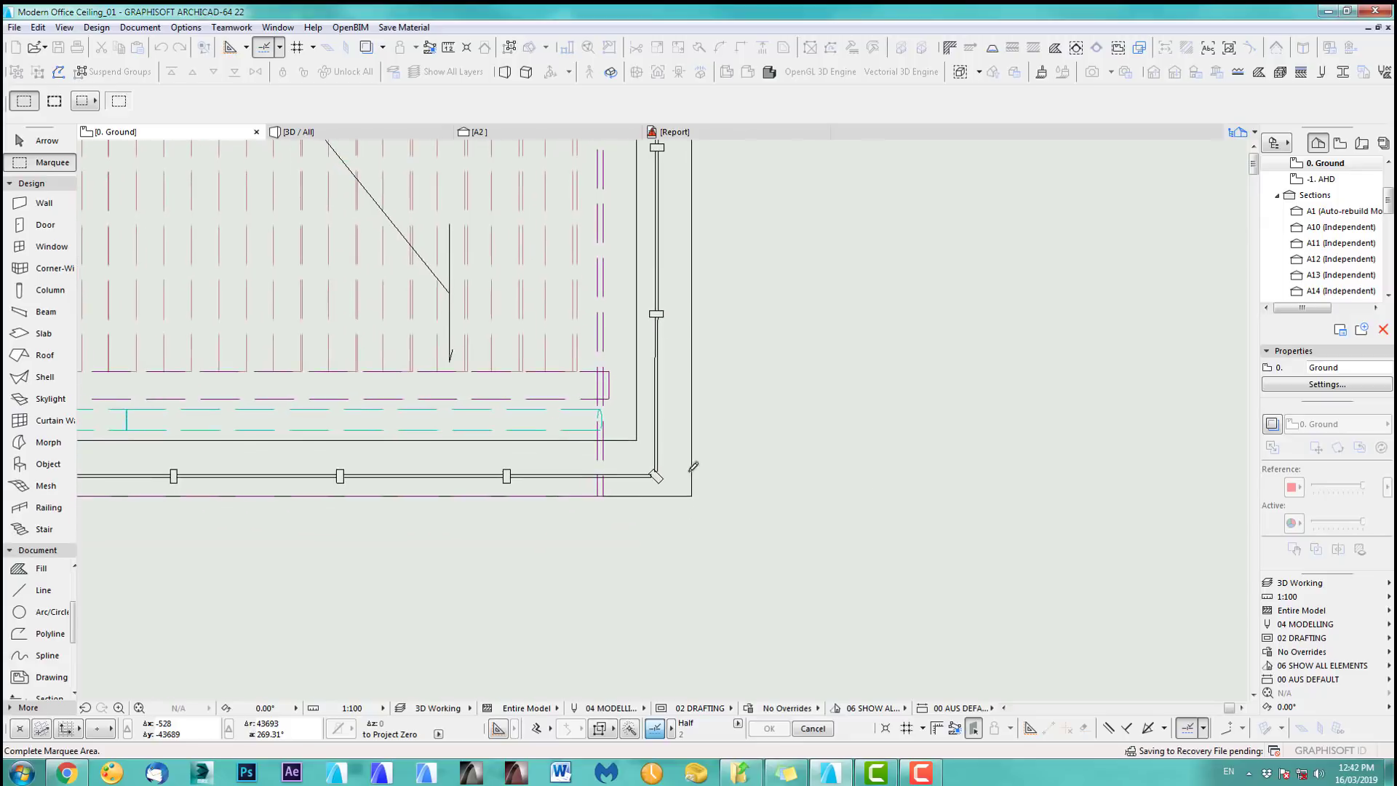
{"action": "left_click", "coordinate": [631, 531]}
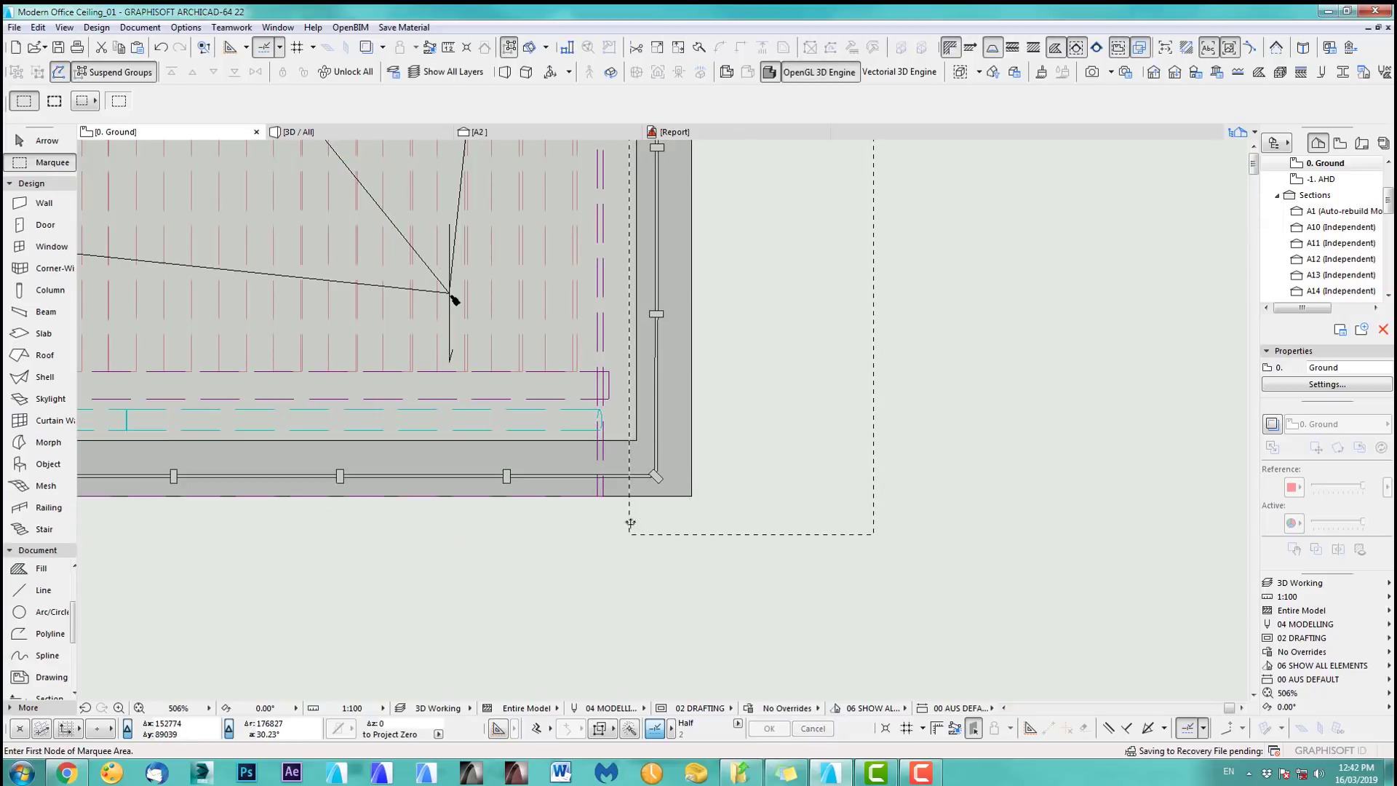
{"action": "key", "text": "ctrl+h"}
{"action": "left_click", "coordinate": [639, 438]}
{"action": "key", "text": "Escape"}
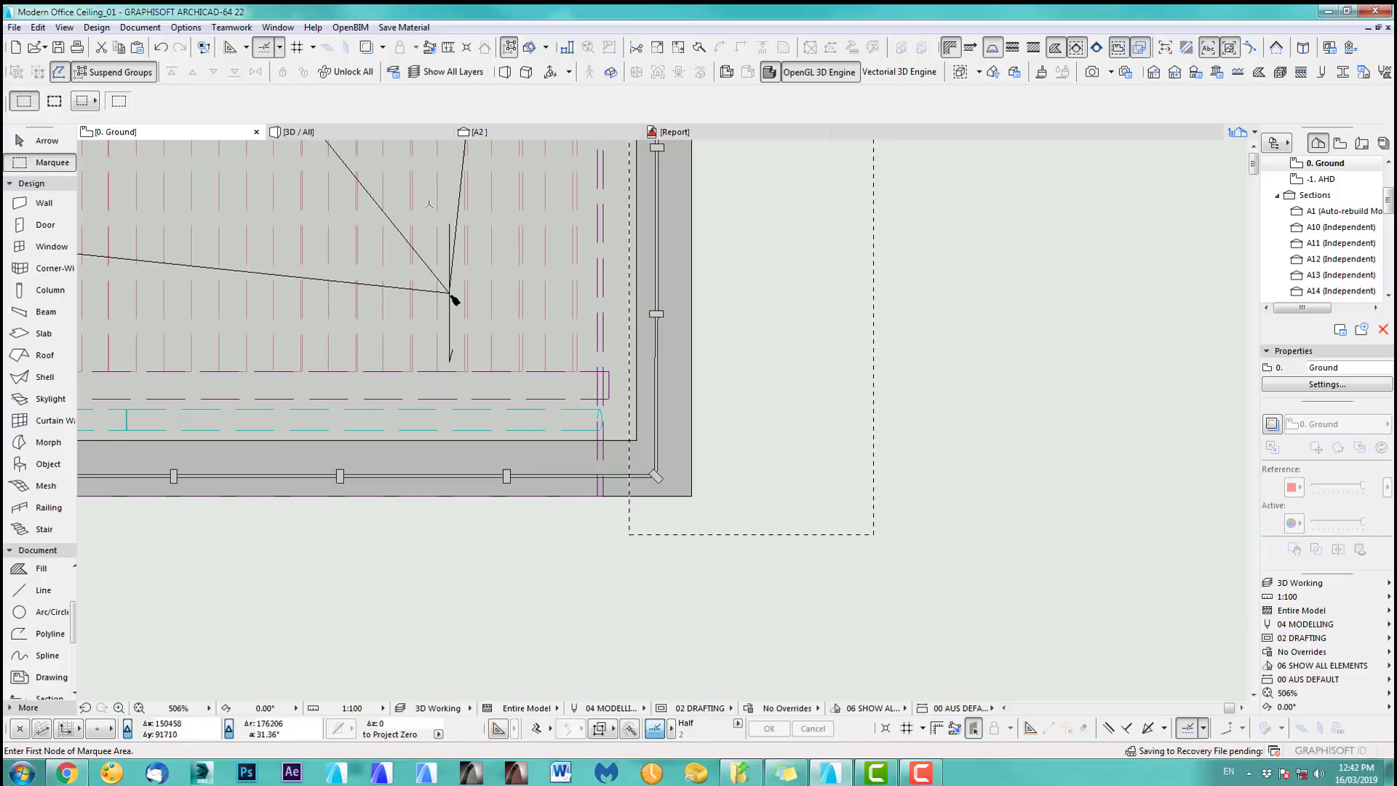
{"action": "key", "text": "ctrl+h"}
{"action": "left_click", "coordinate": [637, 440]}
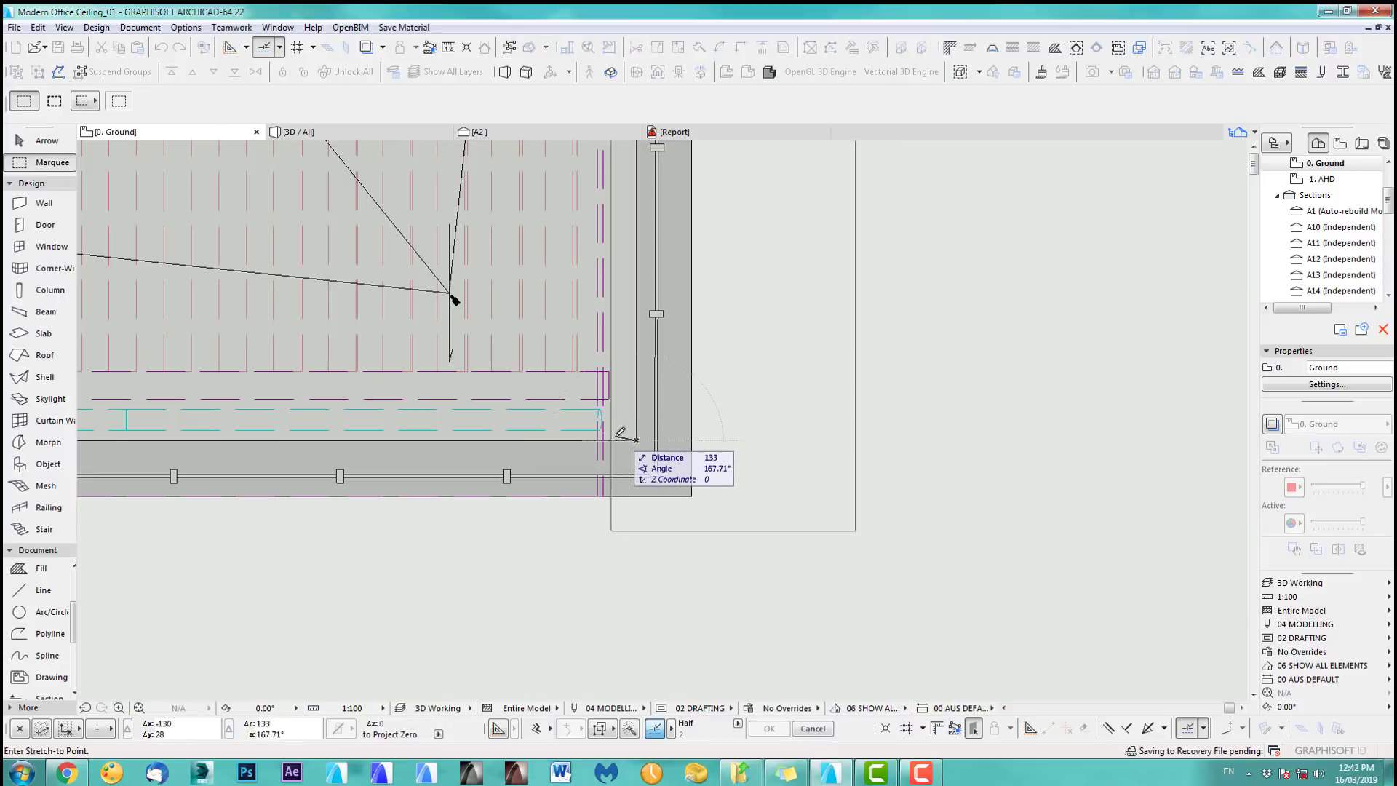
{"action": "left_click", "coordinate": [606, 435]}
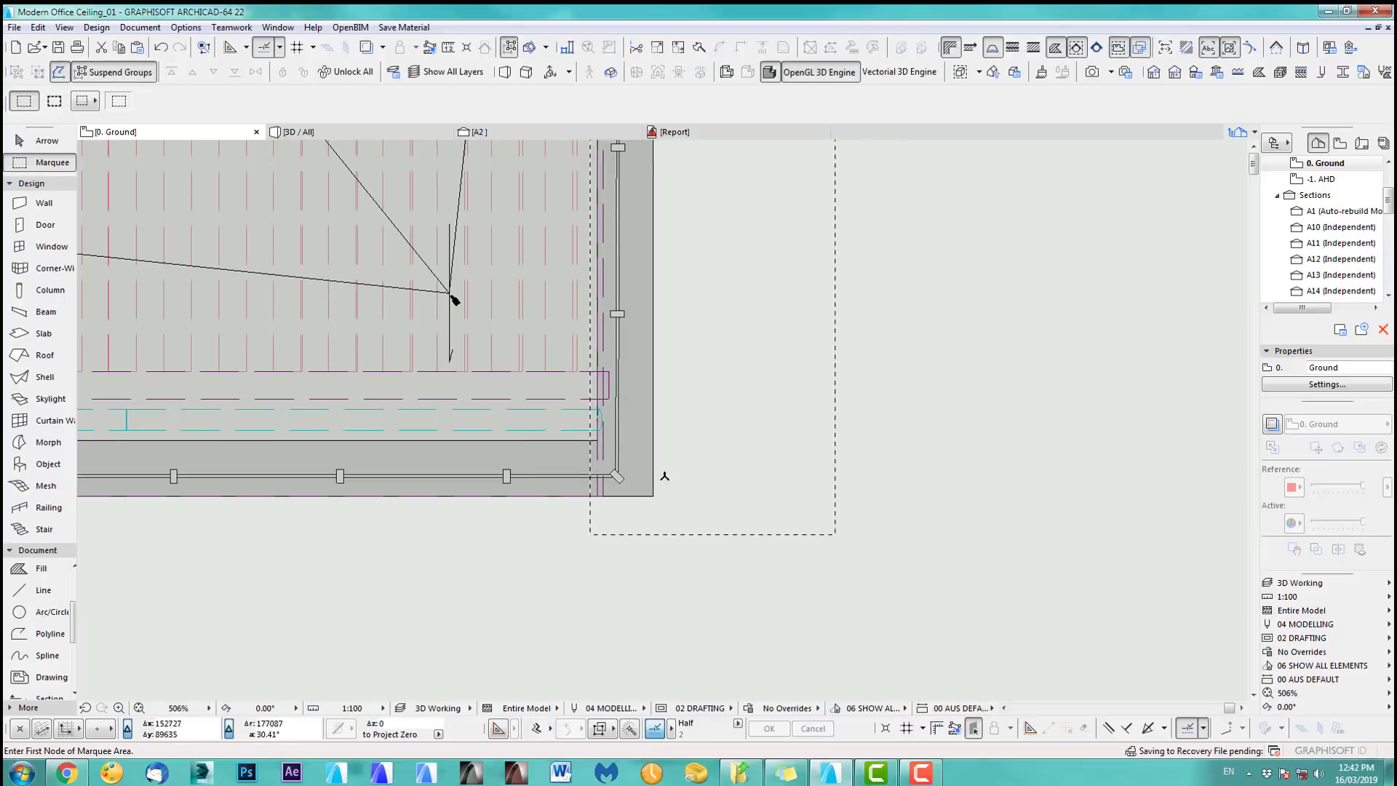
{"action": "key", "text": "Escape"}
- Lower the solid wall at the far end of the long side to the roof edge, a height of 4693 mm
{"action": "key", "text": "F3"}
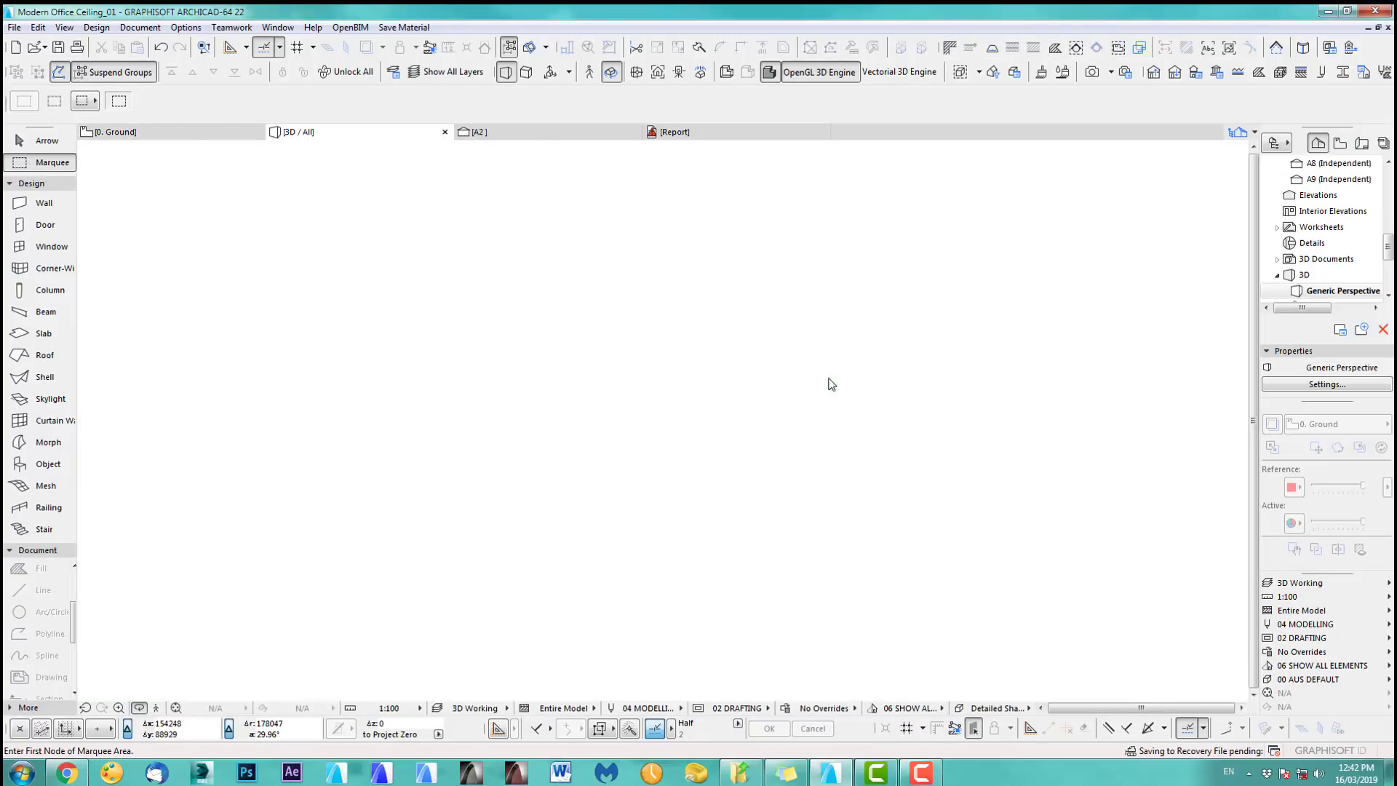
{"action": "mouse_move", "coordinate": [699, 358]}
{"action": "left_mouse_down"}
{"action": "mouse_move", "coordinate": [858, 396]}
{"action": "mouse_move", "coordinate": [800, 327]}
{"action": "mouse_move", "coordinate": [668, 377]}
{"action": "mouse_move", "coordinate": [734, 393]}
{"action": "mouse_move", "coordinate": [878, 500]}
{"action": "mouse_move", "coordinate": [579, 550]}
{"action": "left_mouse_up"}
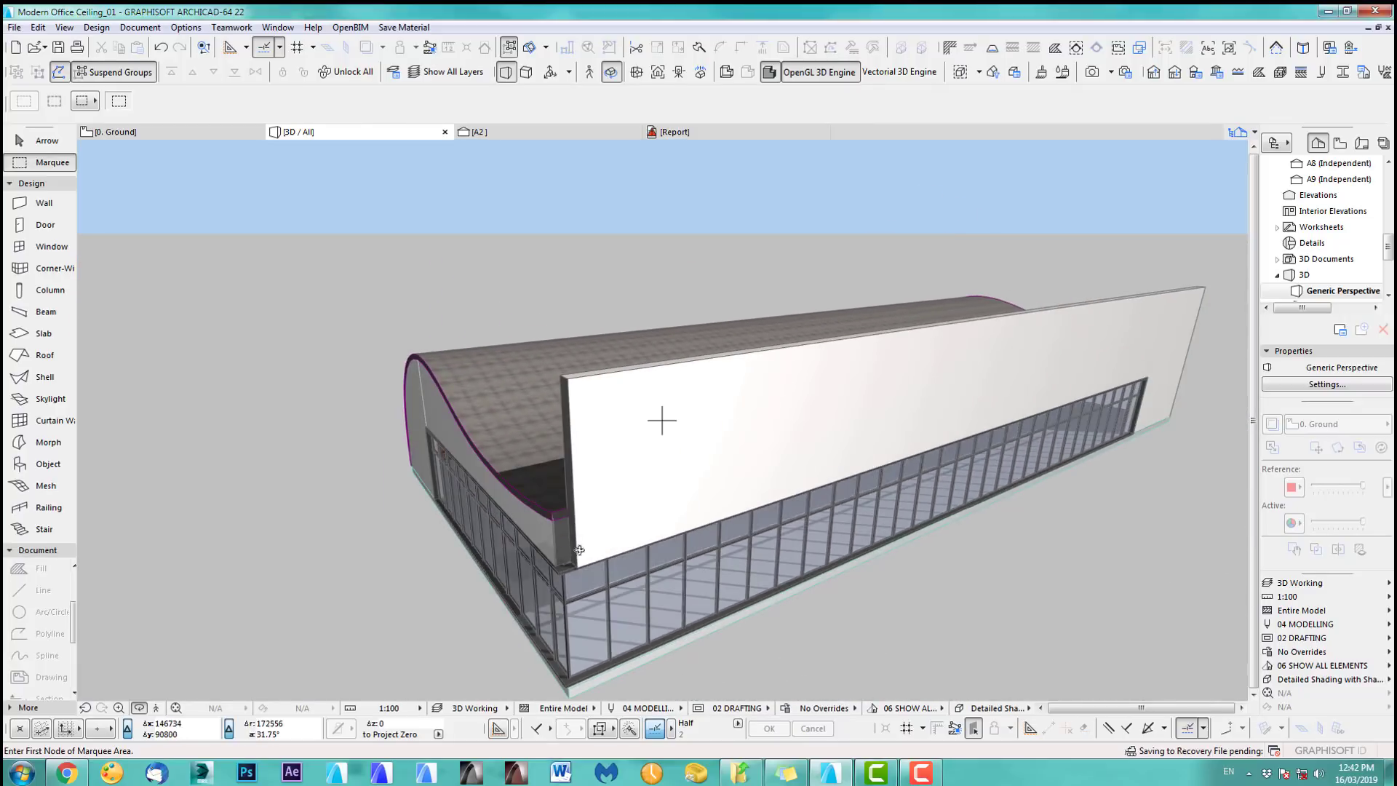
{"action": "mouse_move", "coordinate": [759, 445]}
{"action": "left_mouse_down"}
{"action": "mouse_move", "coordinate": [1023, 483]}
{"action": "mouse_move", "coordinate": [442, 446]}
{"action": "mouse_move", "coordinate": [652, 474]}
{"action": "mouse_move", "coordinate": [490, 376]}
{"action": "left_mouse_up"}
{"action": "left_click", "coordinate": [18, 141]}
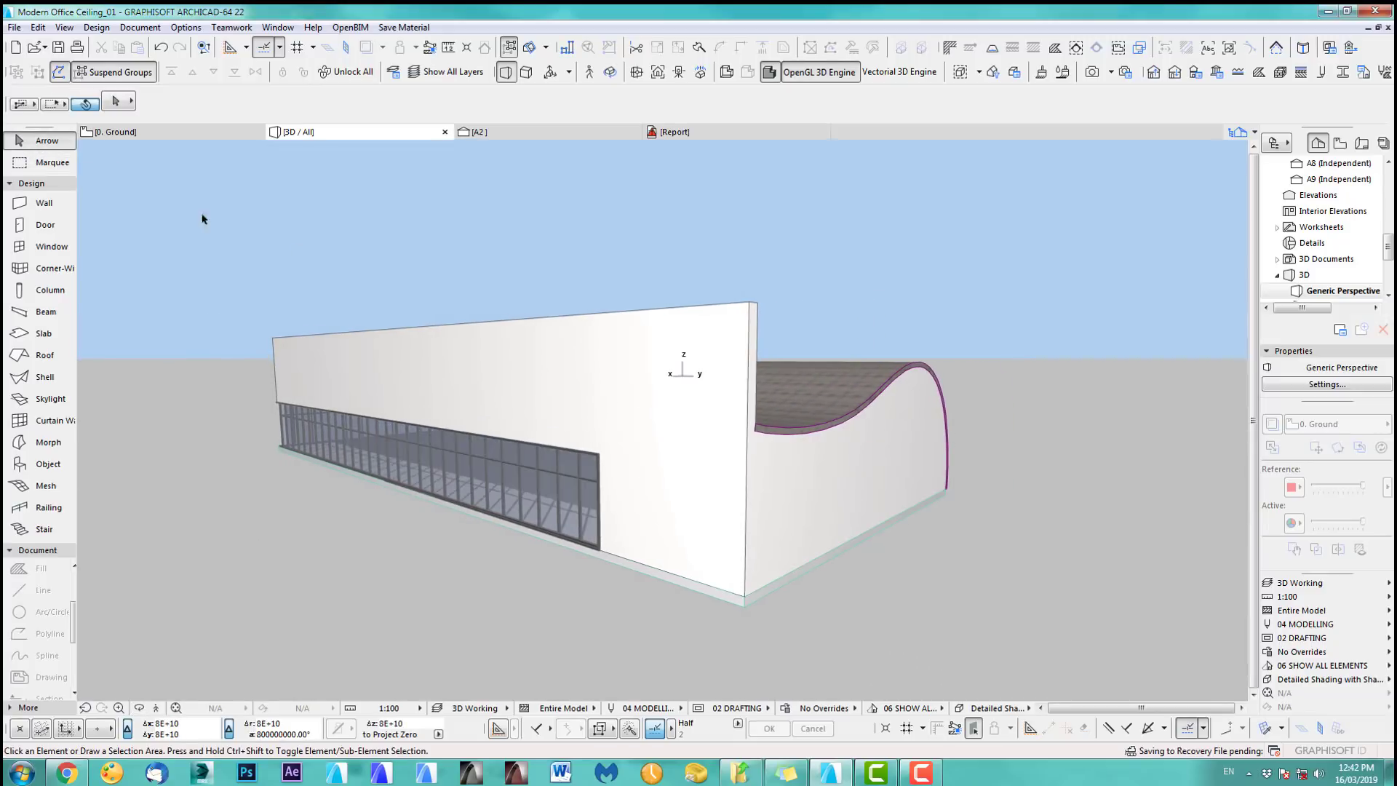
{"action": "left_click", "coordinate": [724, 358]}
{"action": "left_click", "coordinate": [567, 336], "text": "shift"}
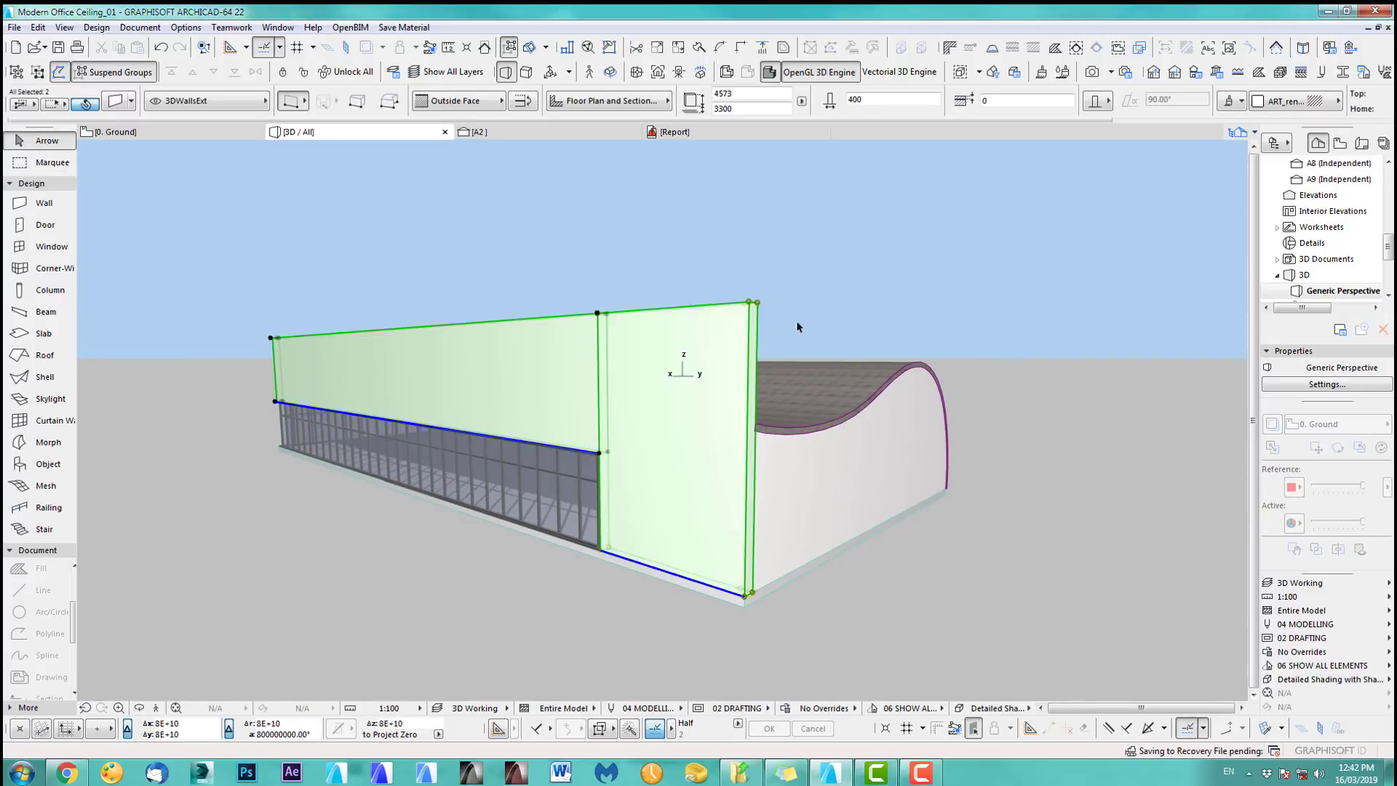
{"action": "left_click", "coordinate": [759, 303]}
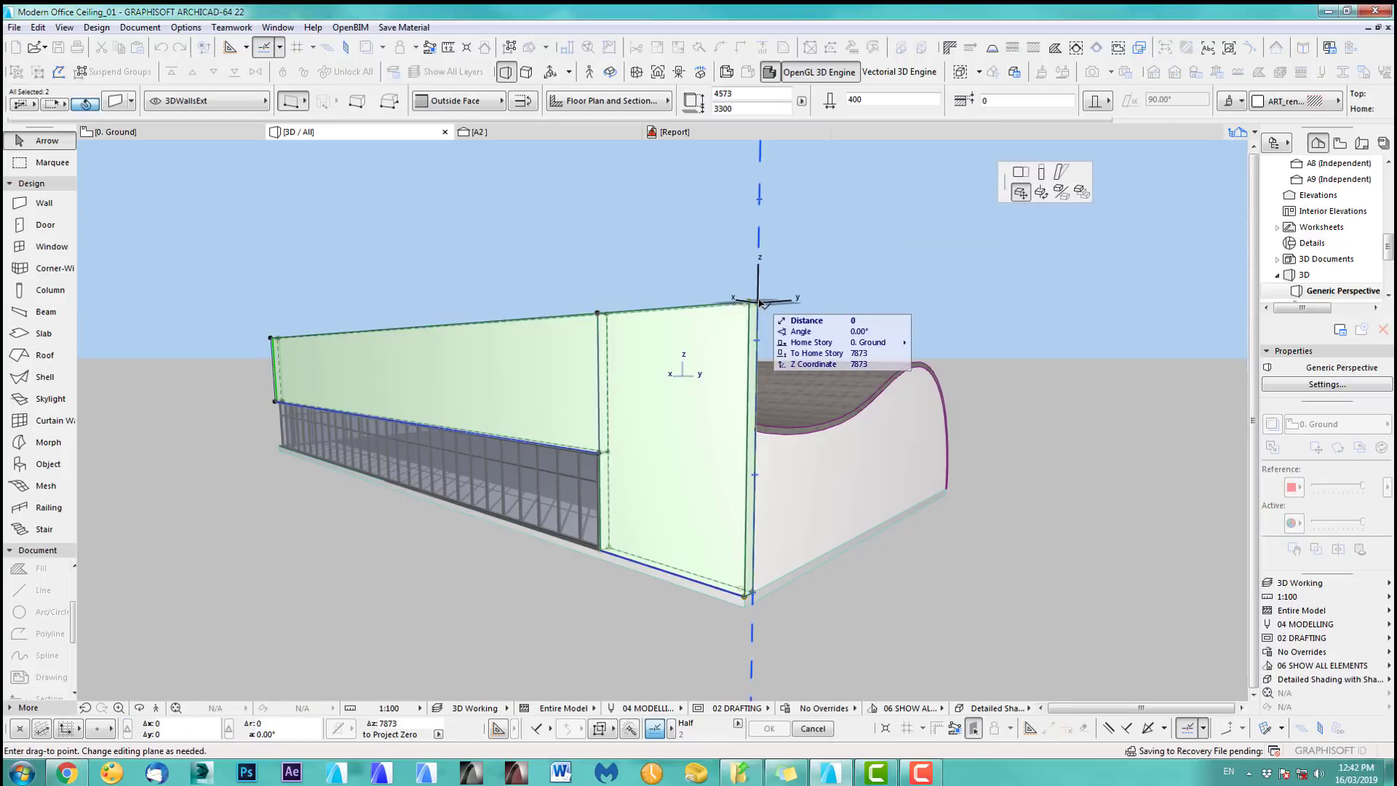
{"action": "left_click", "coordinate": [1042, 172]}
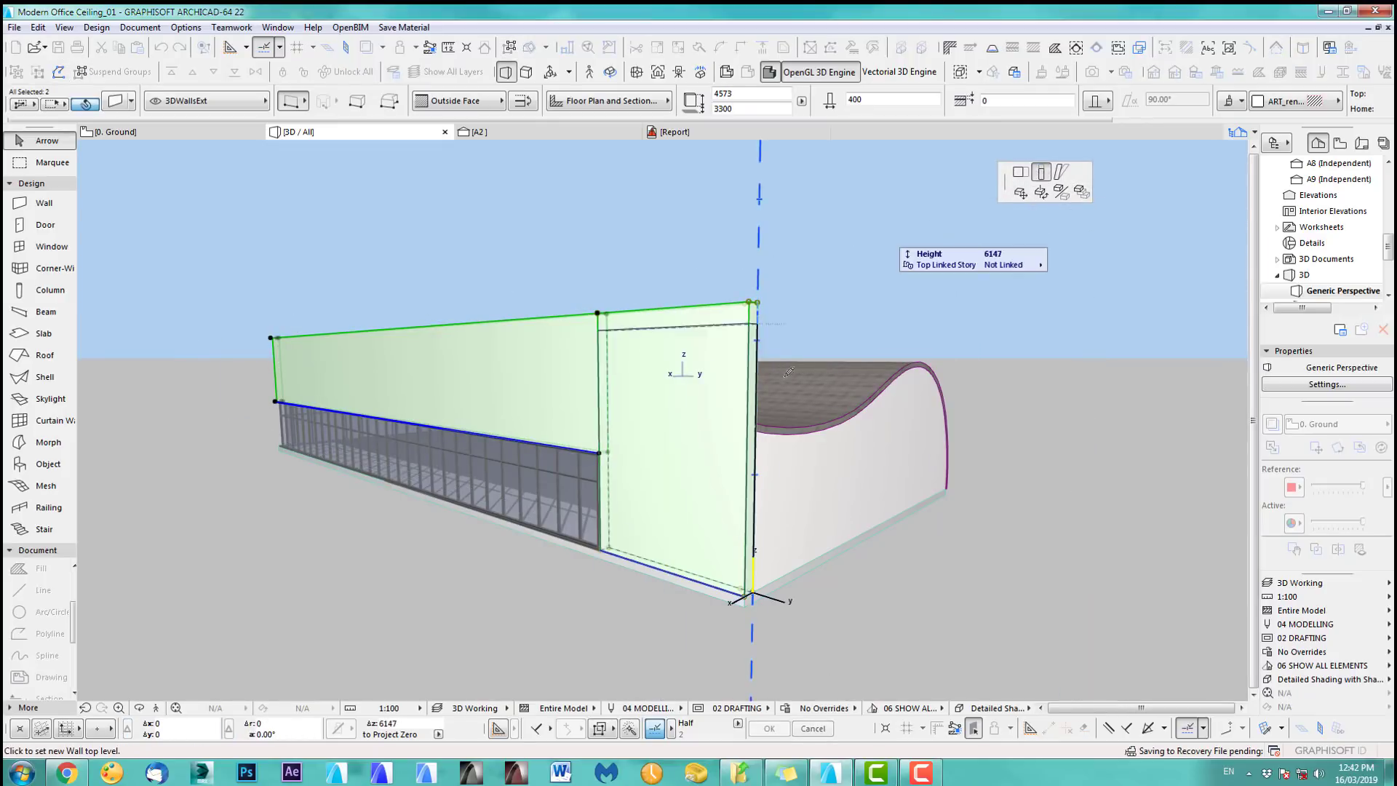
{"action": "left_click", "coordinate": [759, 418]}
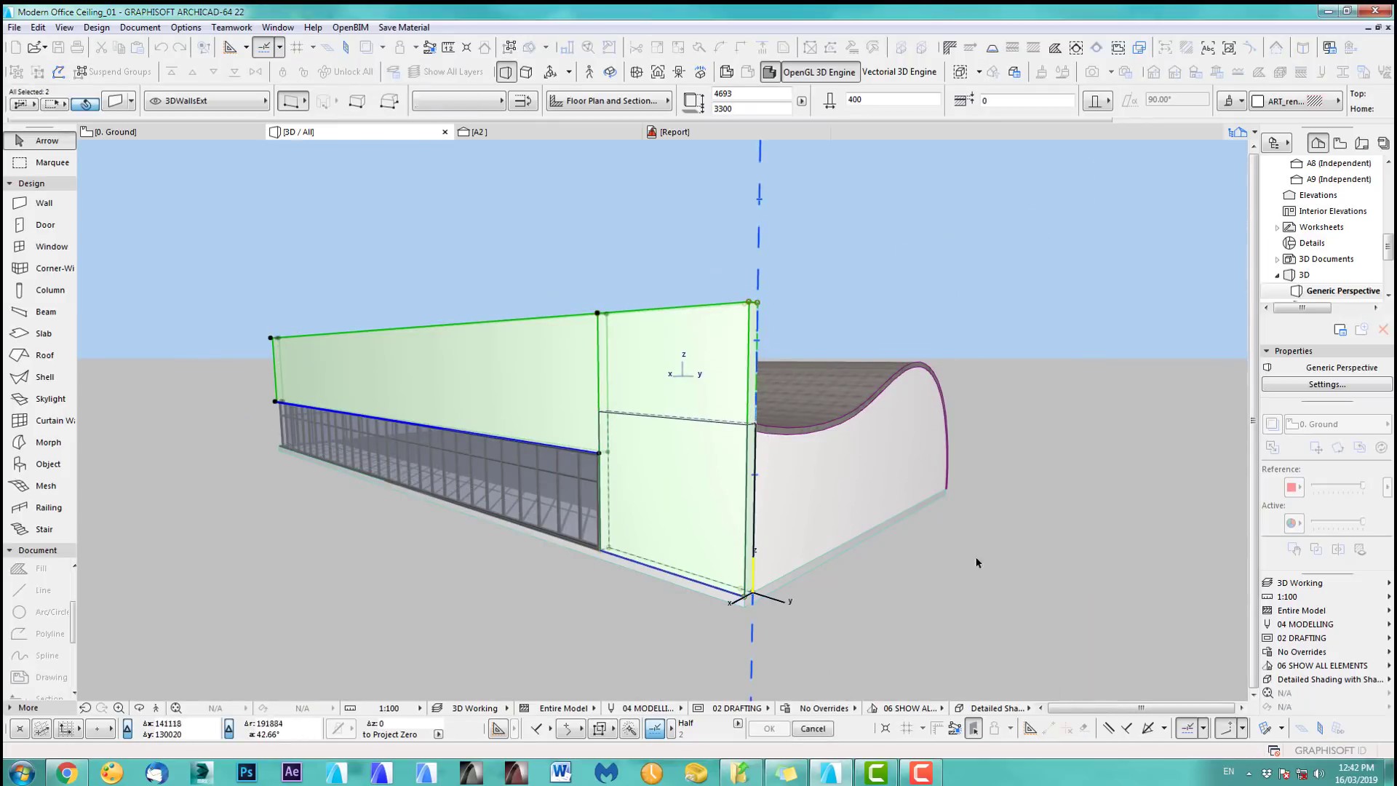
- Try to lower the wall above the long glazing with both walls still selected, and undo the height change
{"action": "left_click", "coordinate": [608, 310]}
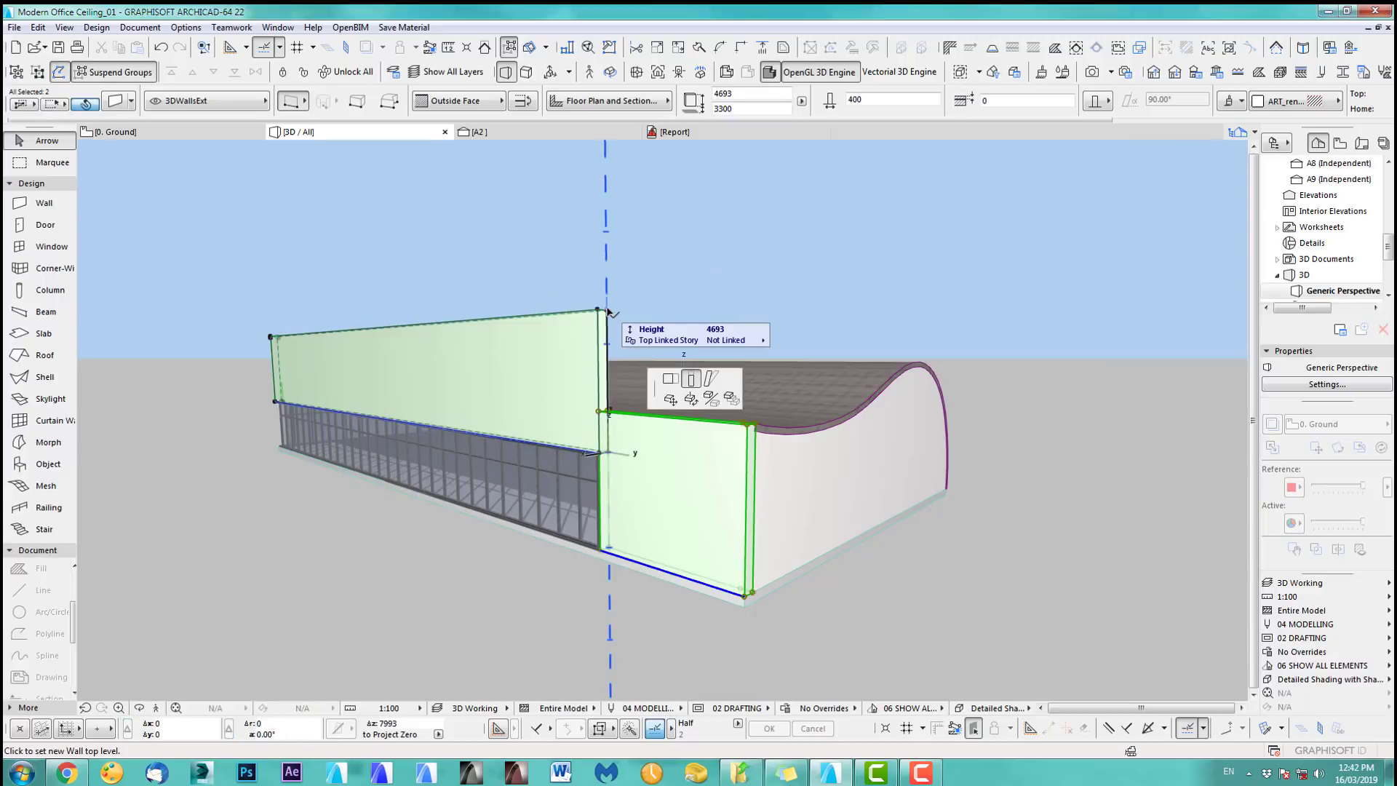
{"action": "left_click", "coordinate": [605, 409]}
{"action": "left_click", "coordinate": [936, 578]}
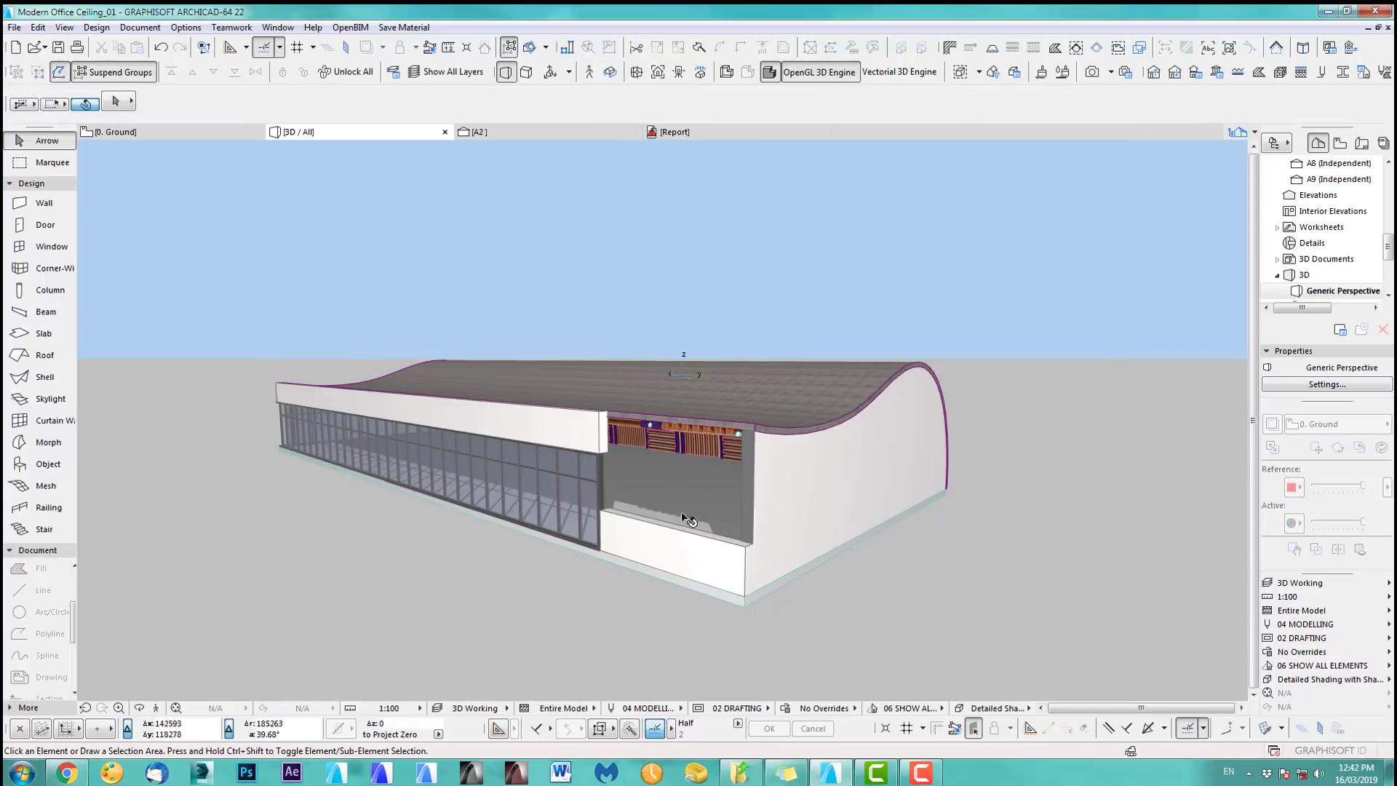
{"action": "key", "text": "ctrl+z"}
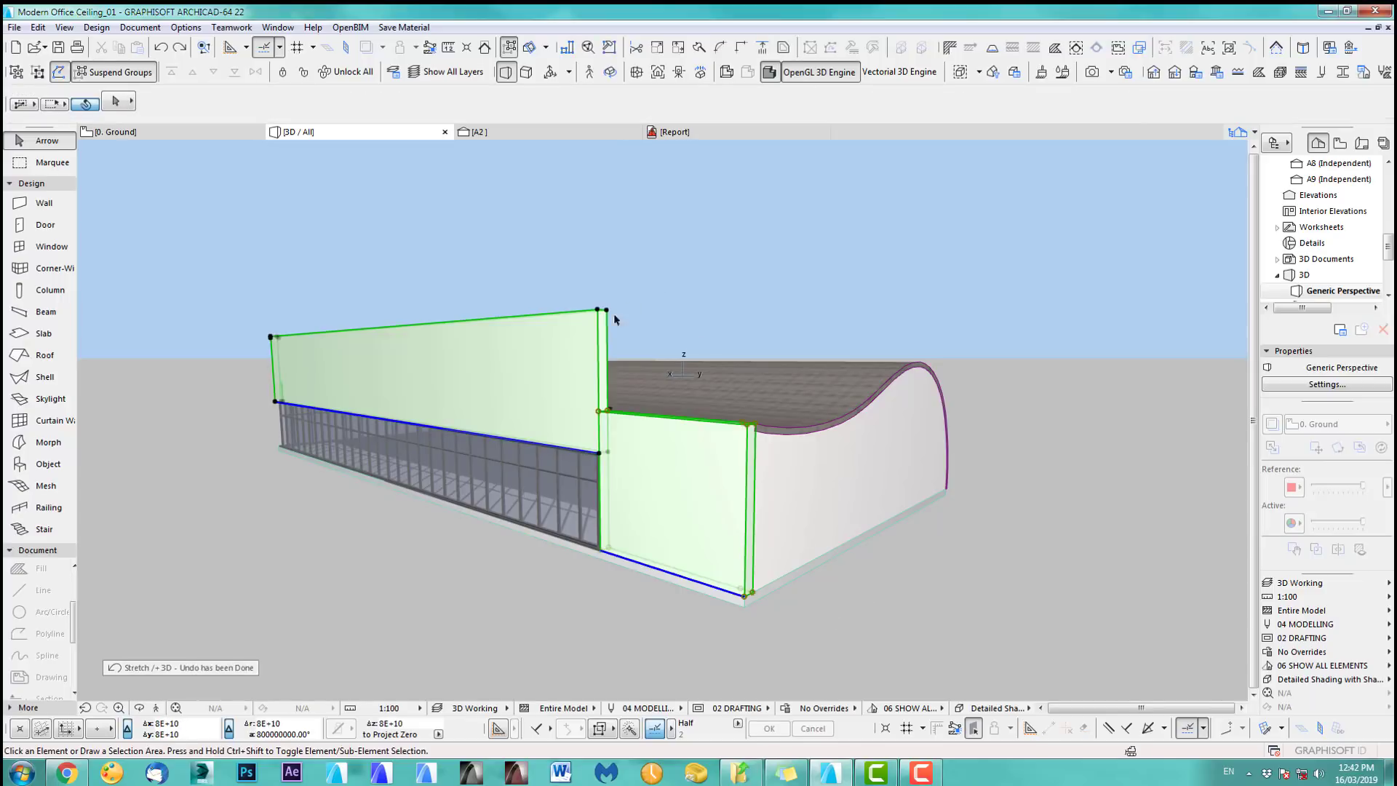
- Lower only the wall above the long glazing to the adjoining solid wall's top, a height of 1393 mm
{"action": "left_click", "coordinate": [597, 321]}
{"action": "left_click", "coordinate": [606, 310]}
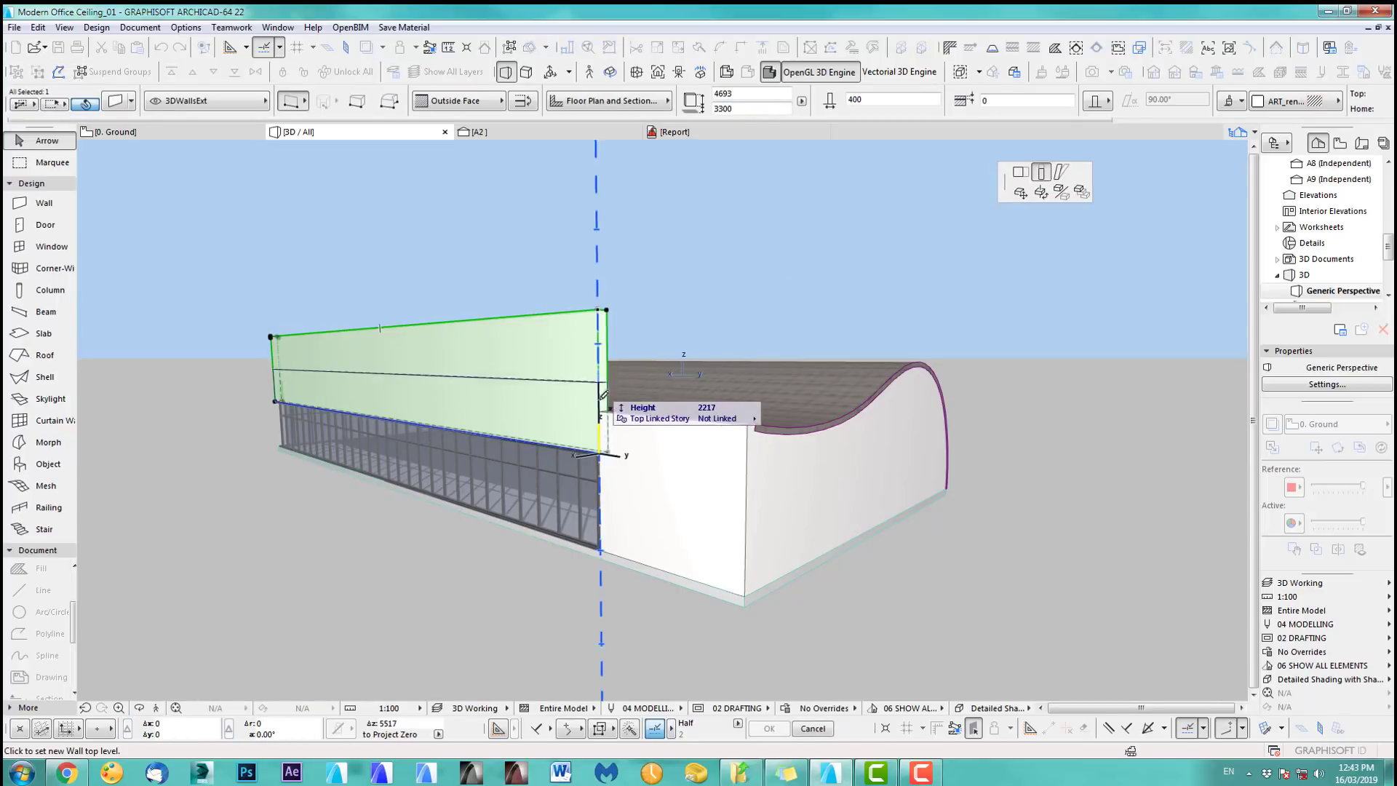
{"action": "left_click", "coordinate": [603, 408]}
{"action": "left_click", "coordinate": [957, 602]}
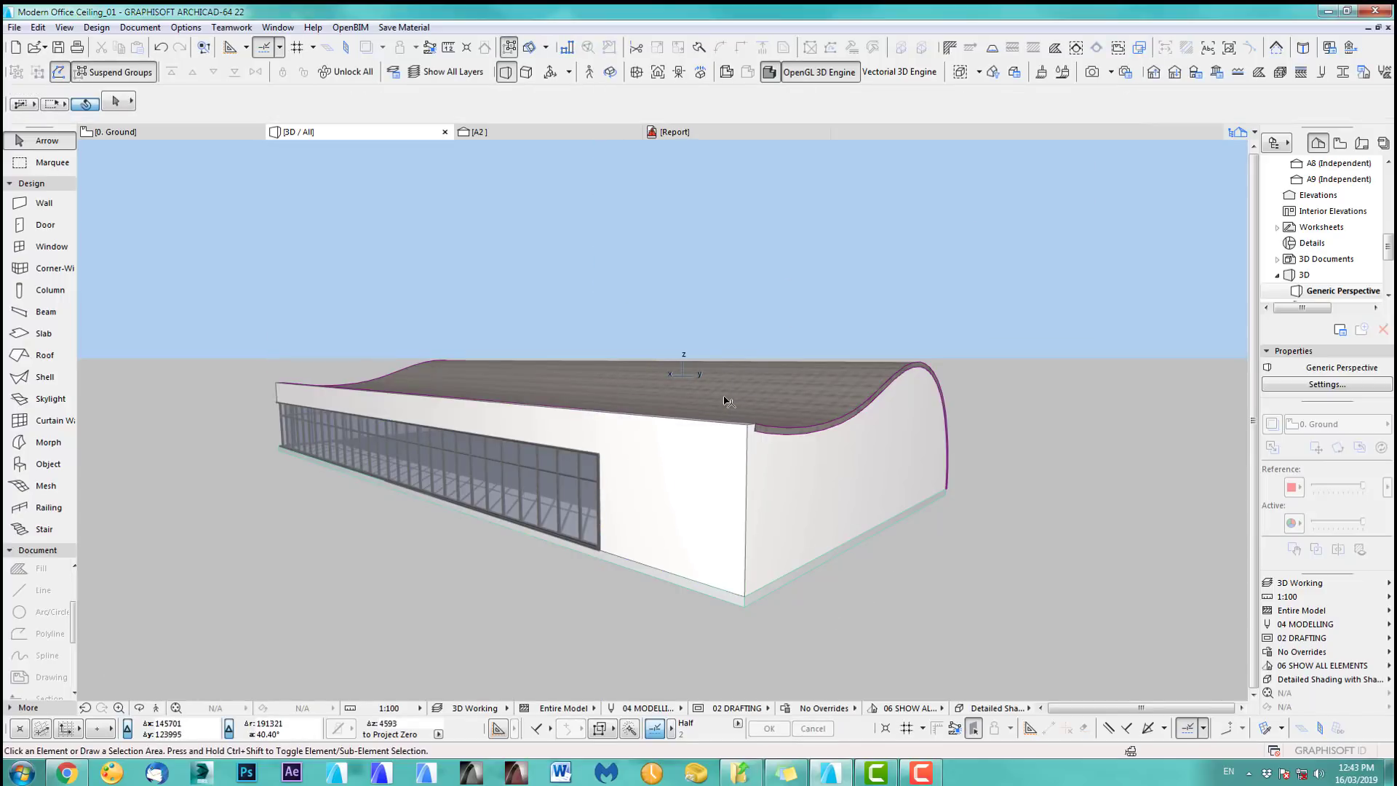
- In the ground floor plan, shorten the short glazed side's wall at the glass corner, pulling its end inside the long side's wall
{"action": "middle_click_drag", "start_coordinate": [640, 419], "coordinate": [692, 490], "text": "shift"}
{"action": "scroll", "coordinate": [692, 490], "scroll_direction": "up", "scroll_amount": 5}
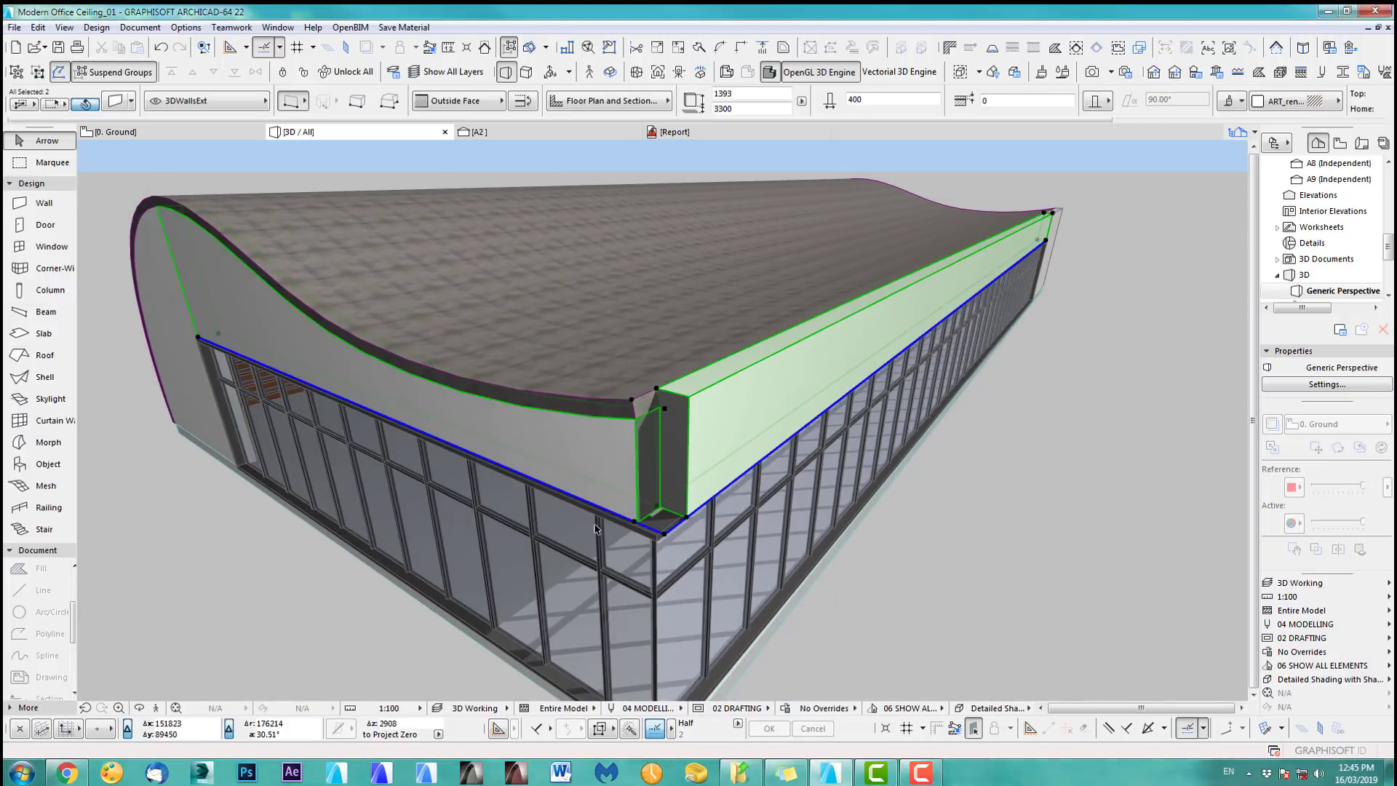
{"action": "middle_click_drag", "start_coordinate": [660, 436], "coordinate": [661, 493], "text": "shift"}
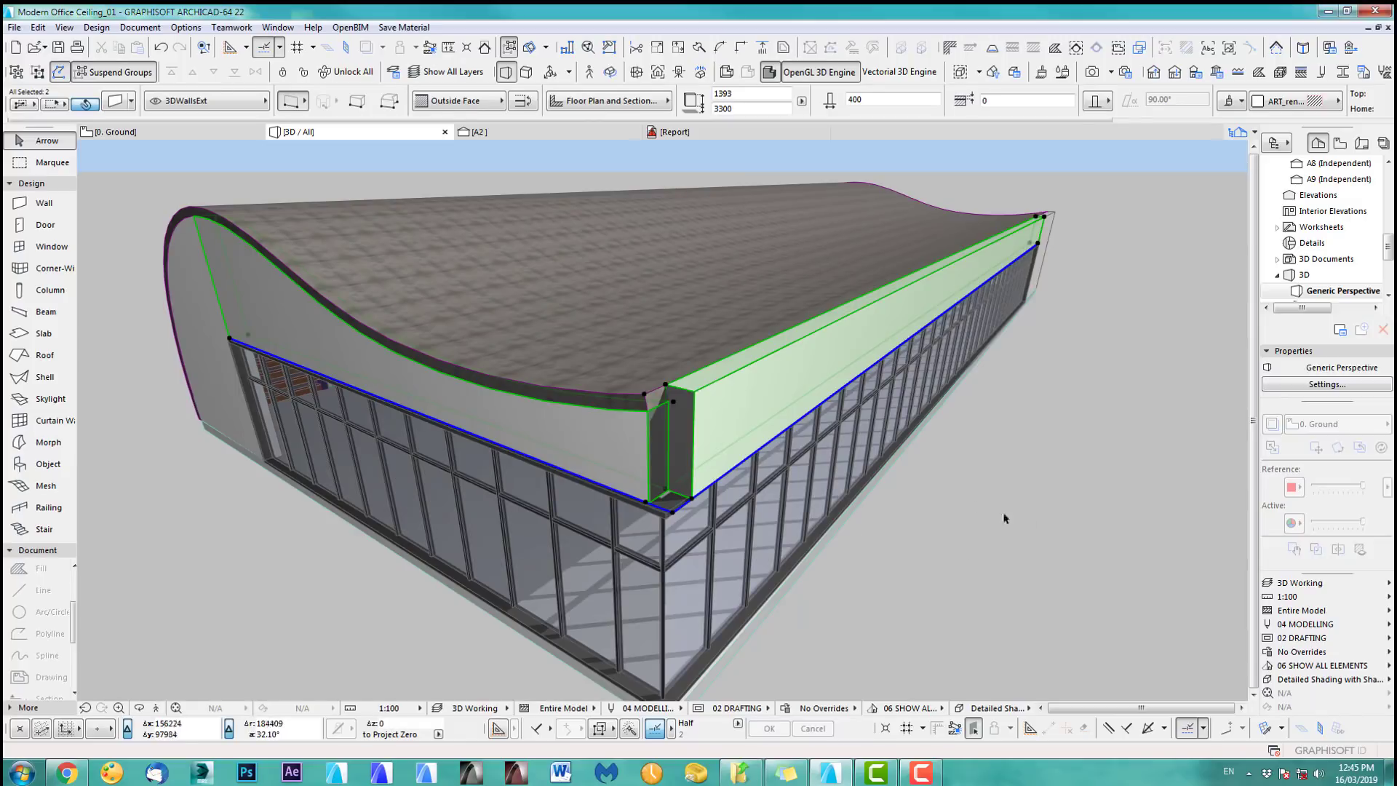
{"action": "key", "text": "F2"}
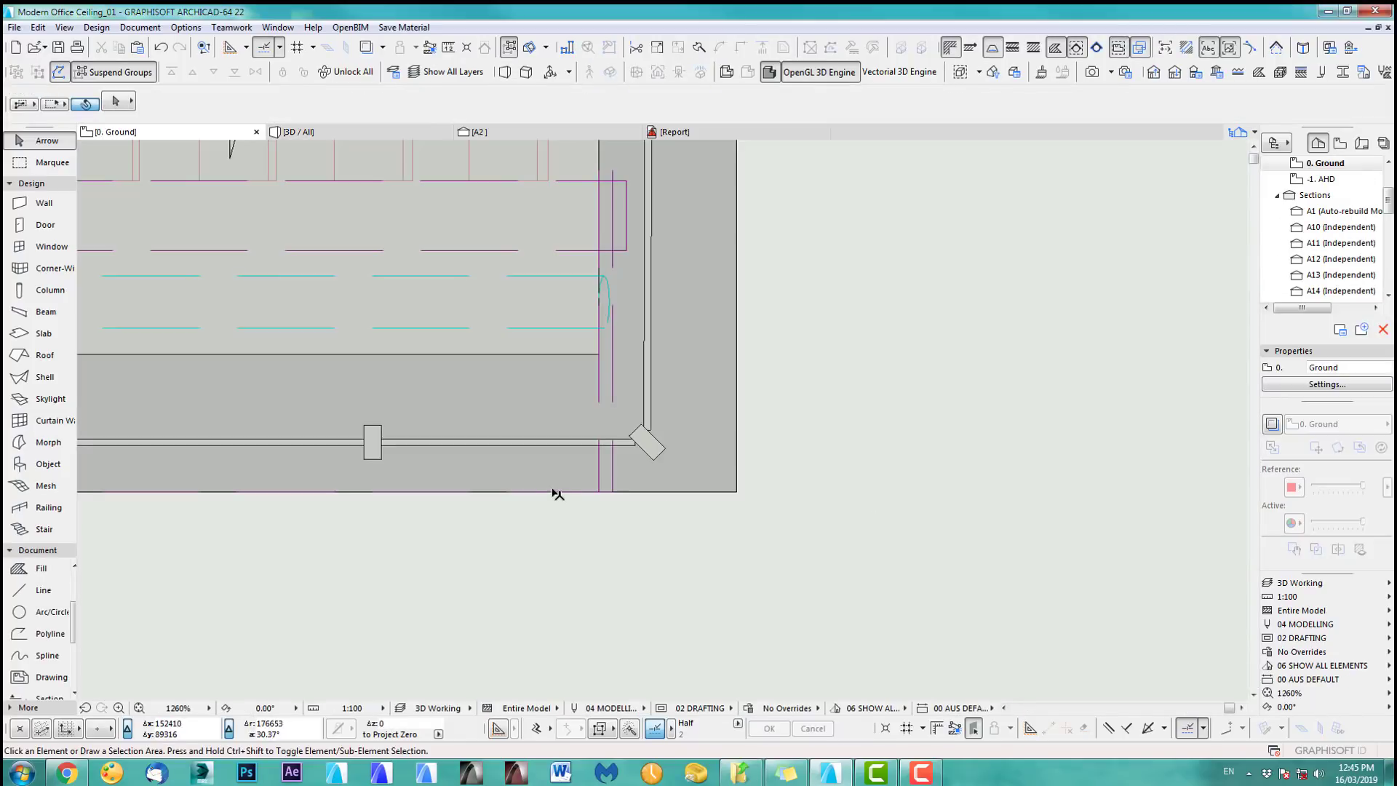
{"action": "left_click", "coordinate": [557, 493]}
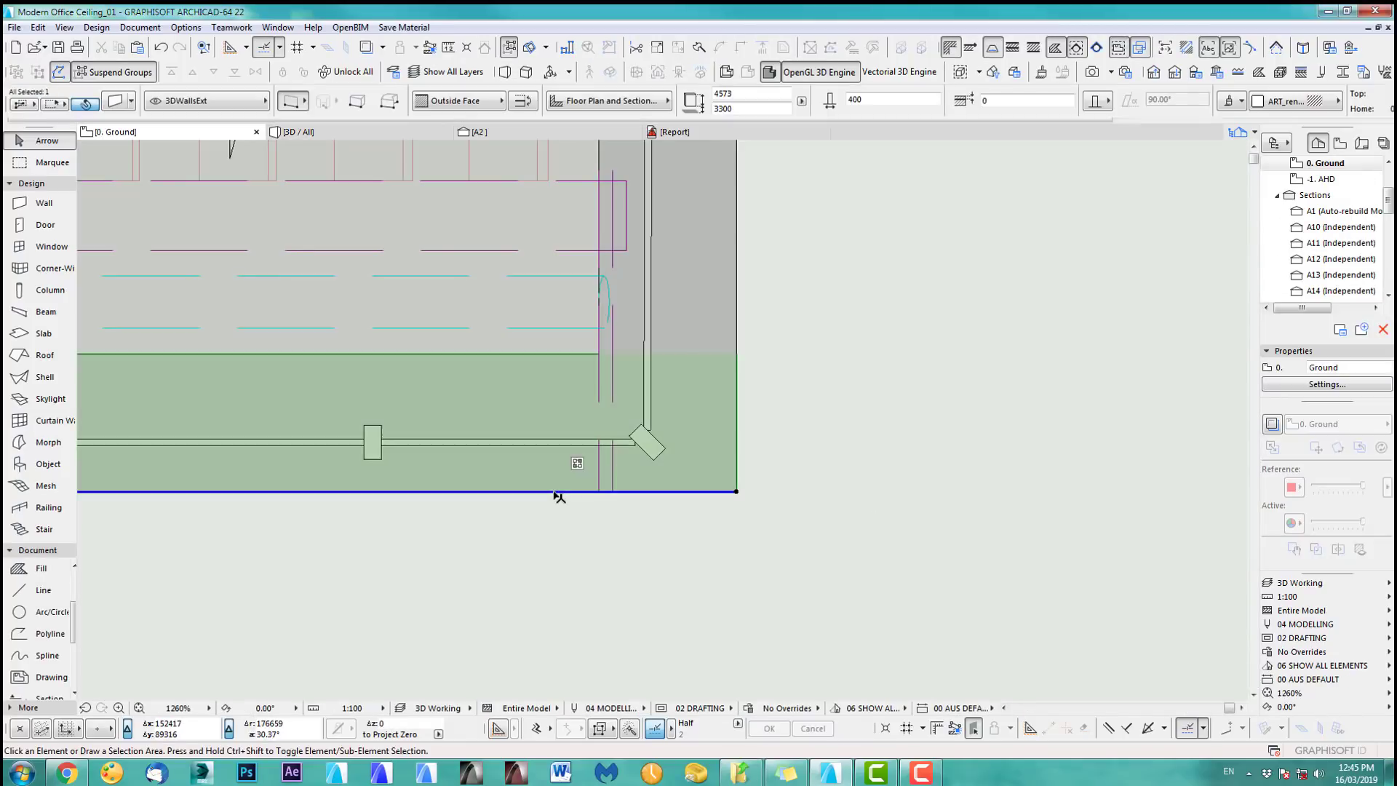
{"action": "left_click", "coordinate": [739, 338], "text": "shift"}
{"action": "left_click", "coordinate": [658, 537]}
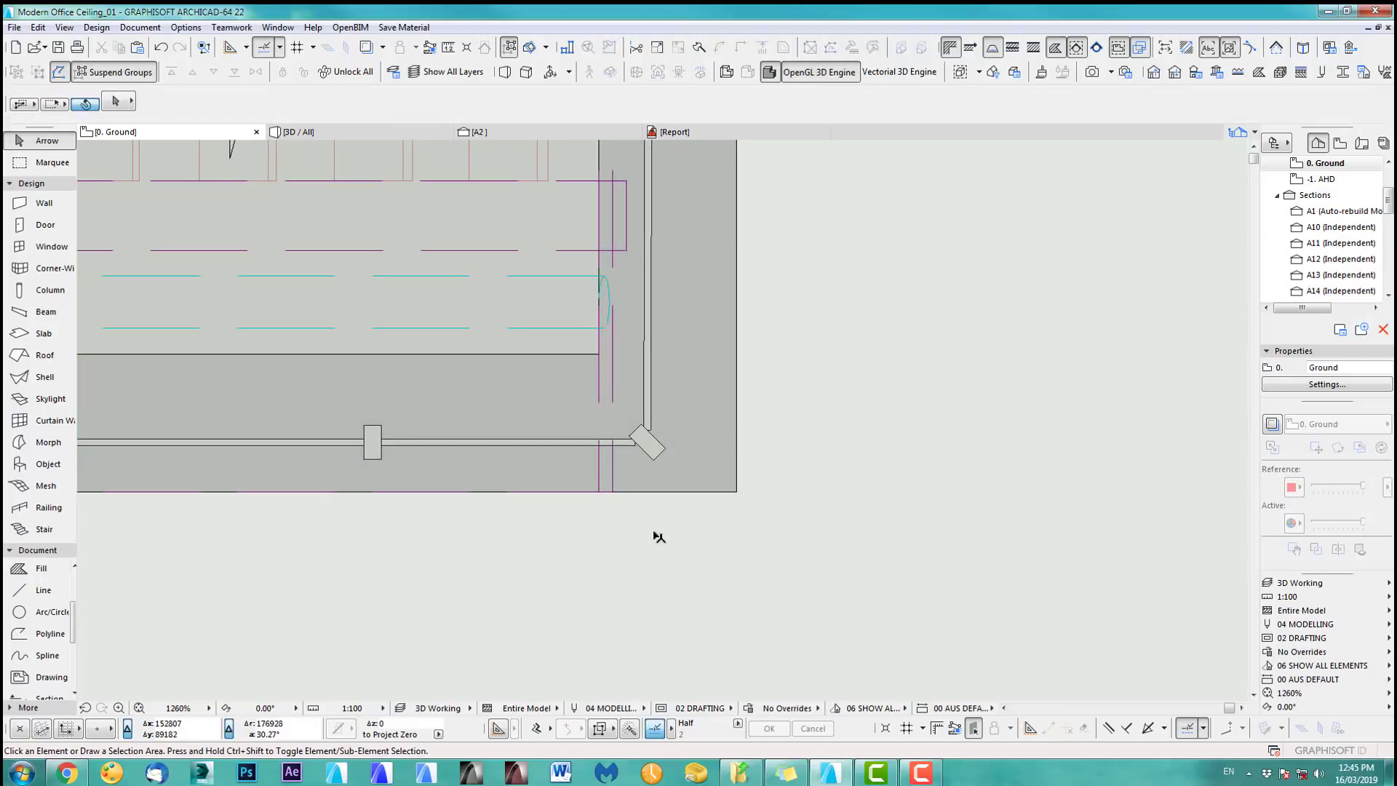
{"action": "left_click", "coordinate": [583, 494]}
{"action": "left_click", "coordinate": [737, 492]}
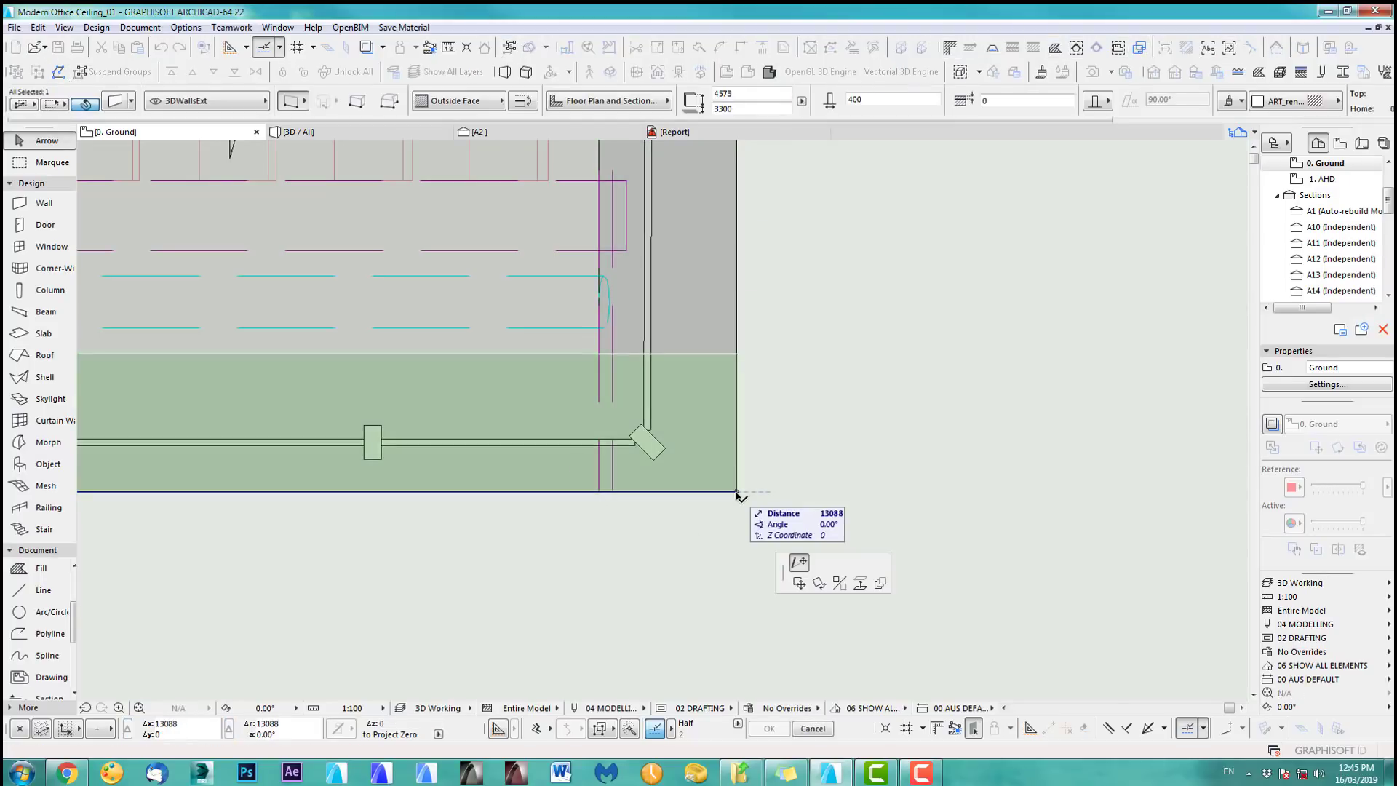
{"action": "left_click", "coordinate": [585, 492]}
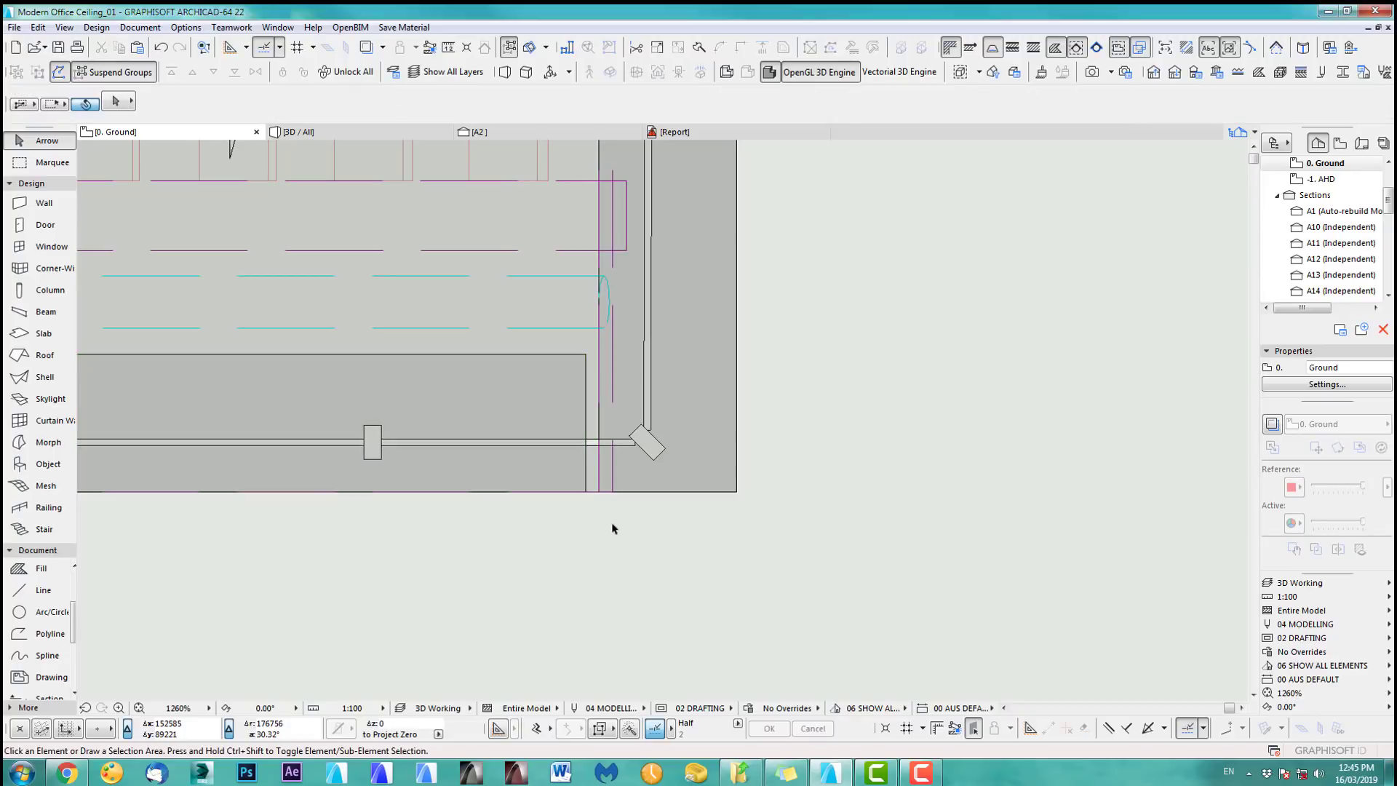
- Try stretching the shortened wall's end back out to the building's outer corner, and undo the stretch
{"action": "key", "text": "F3"}
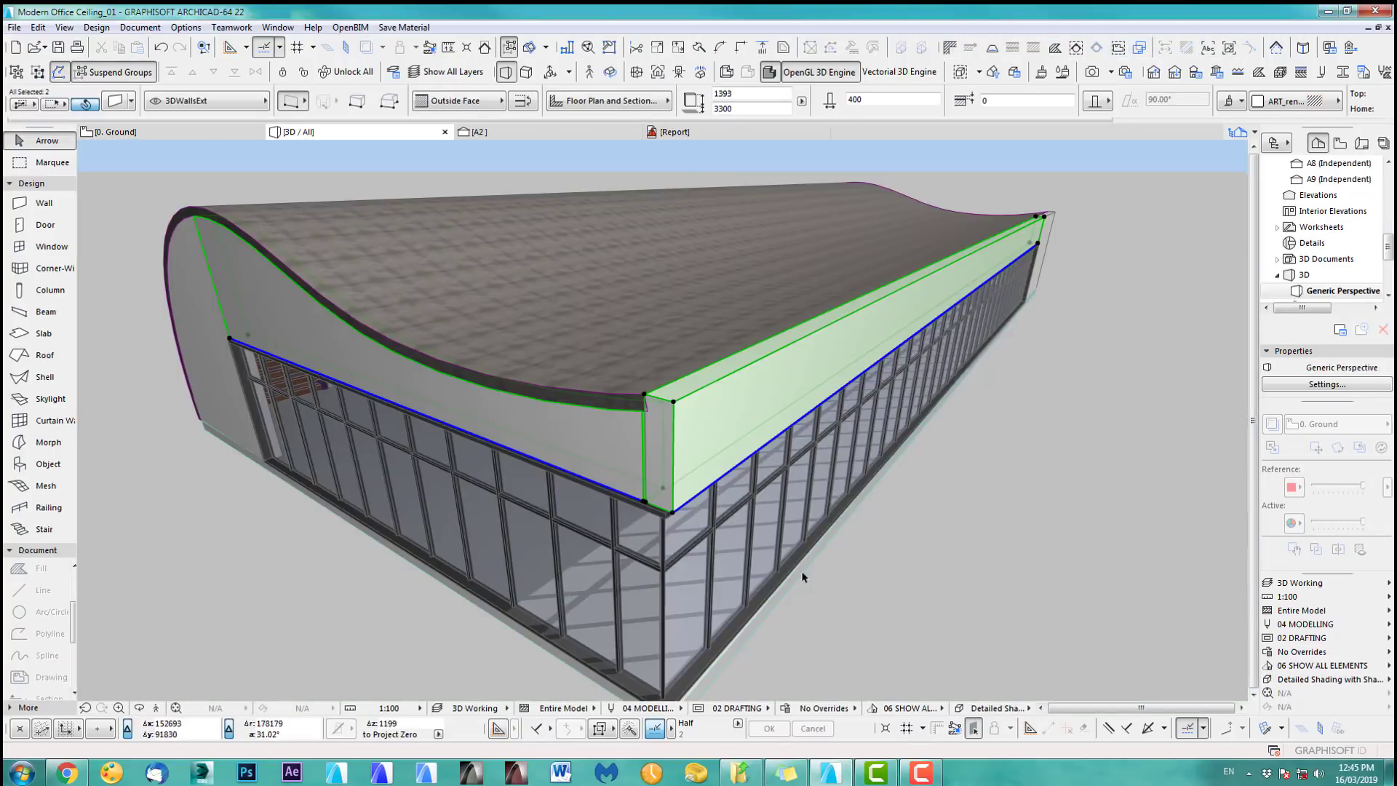
{"action": "key", "text": "F2"}
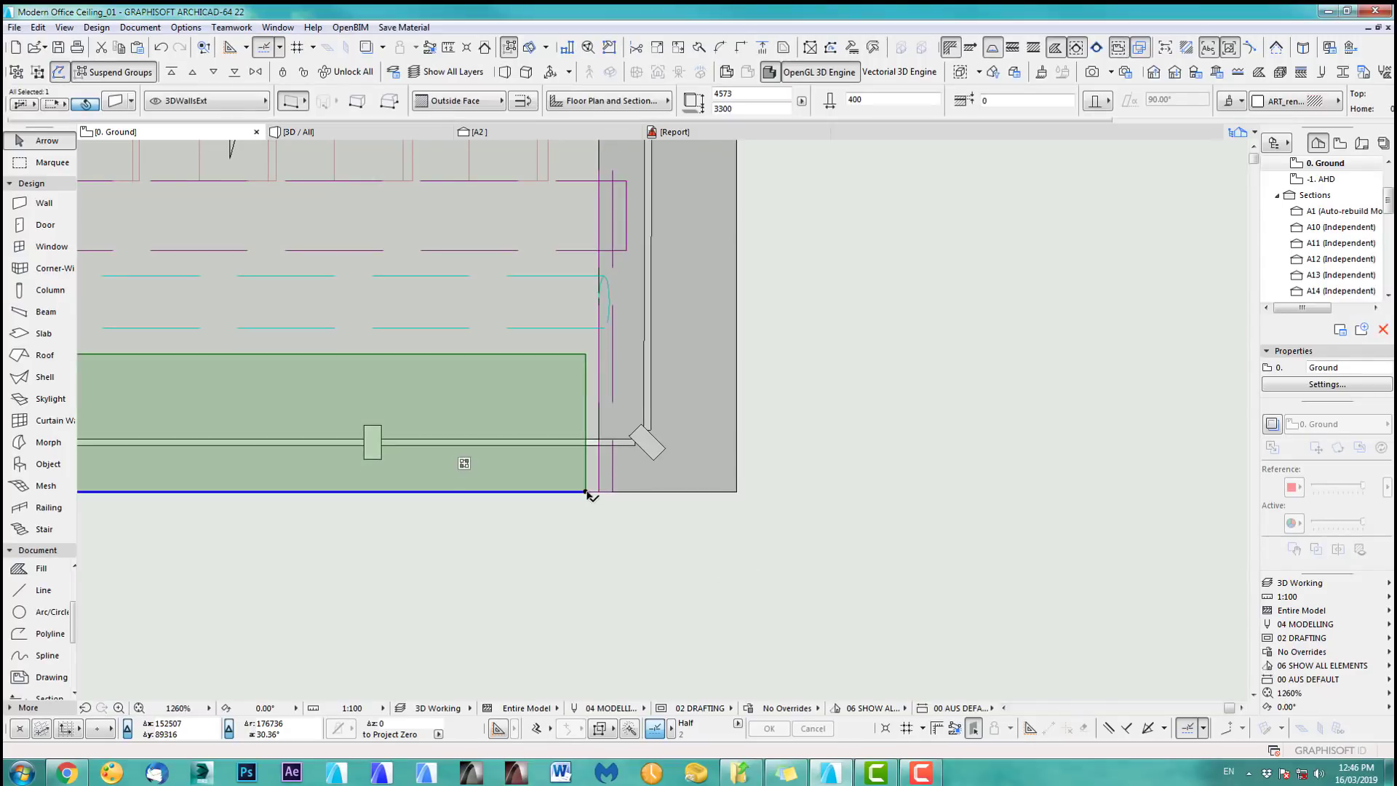
{"action": "left_click", "coordinate": [586, 493]}
{"action": "left_click", "coordinate": [737, 492]}
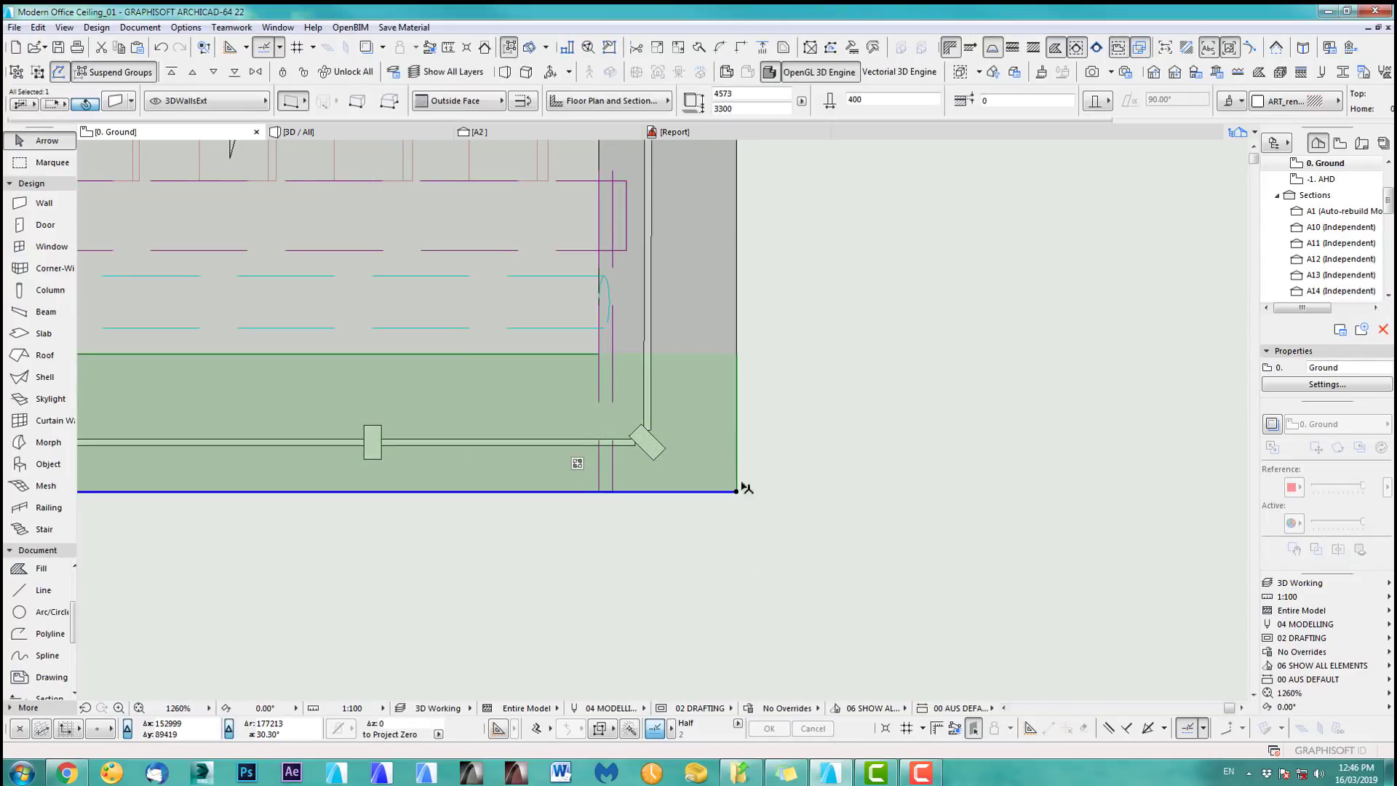
{"action": "key", "text": "ctrl+z"}
- Stretch the shortened wall along its length, ending it just short of the long side wall's inner face
{"action": "scroll", "coordinate": [590, 489], "scroll_direction": "up", "scroll_amount": 10}
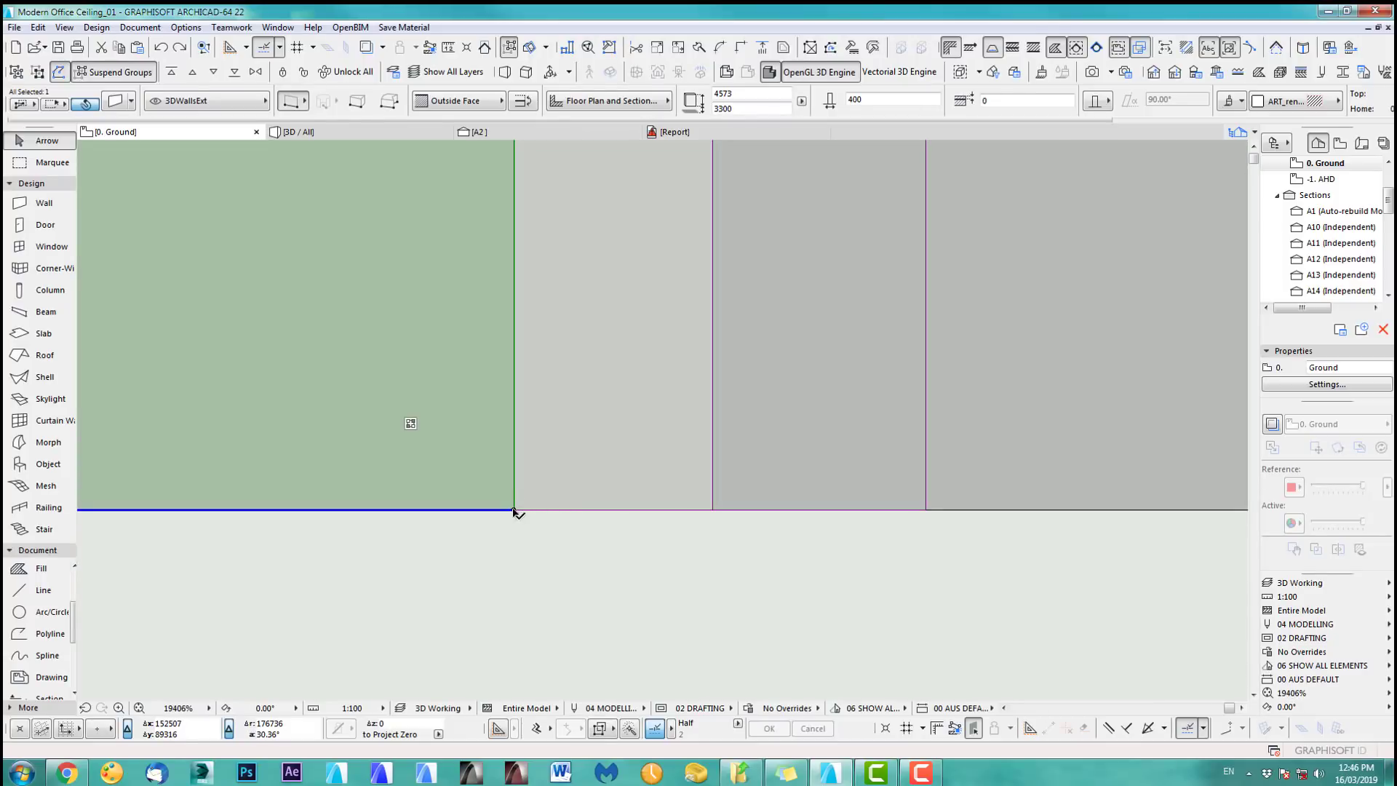
{"action": "left_click", "coordinate": [514, 510]}
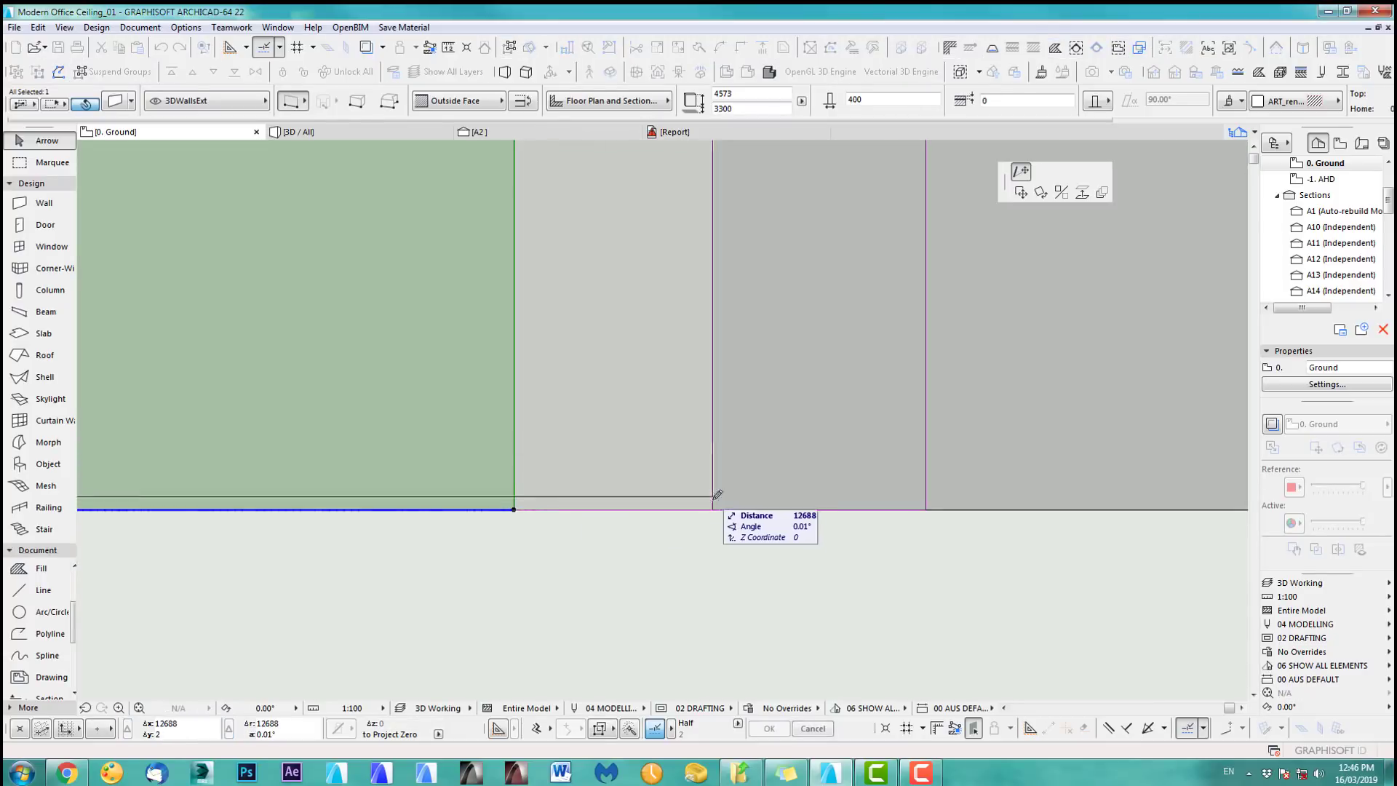
{"action": "key", "text": "x"}
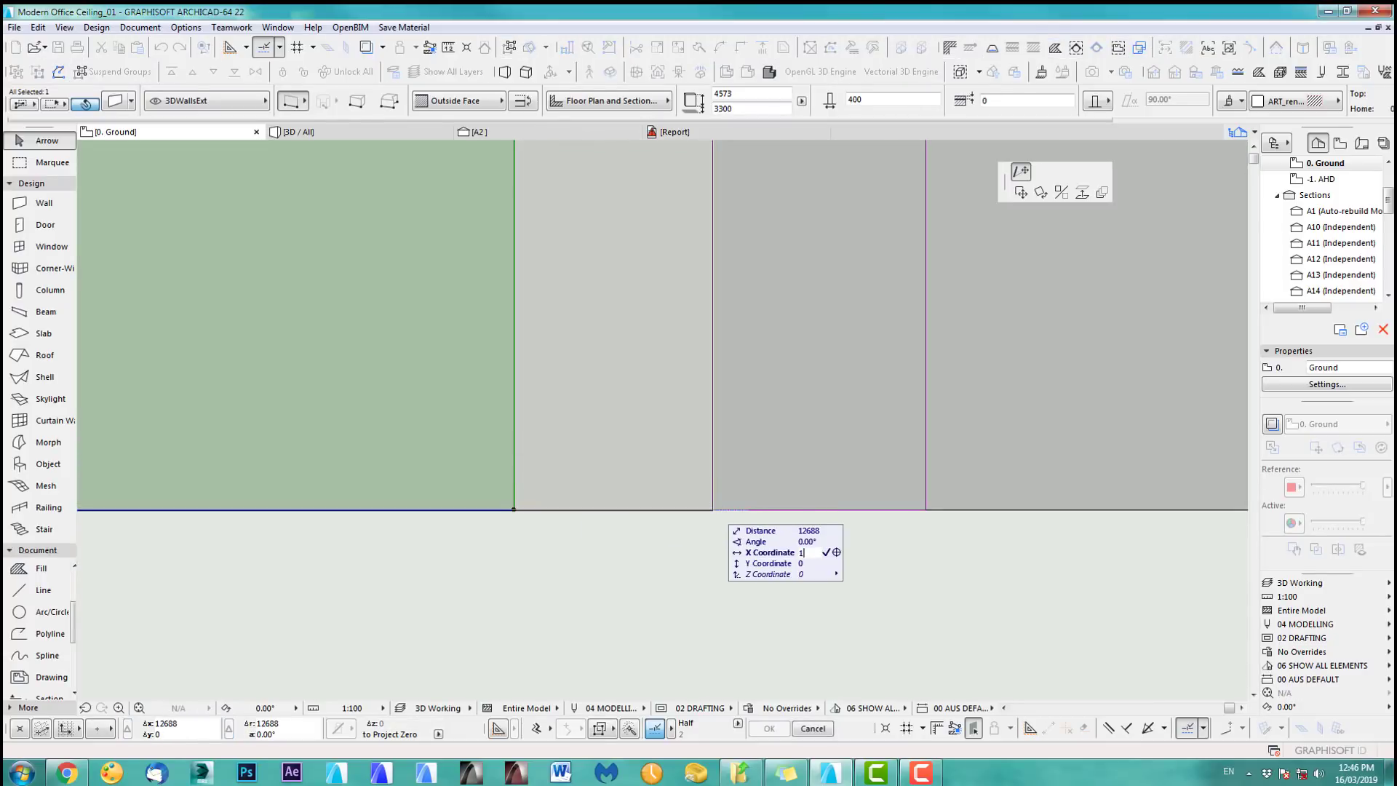
{"action": "key", "text": "Return"}
{"action": "key", "text": "Escape"}
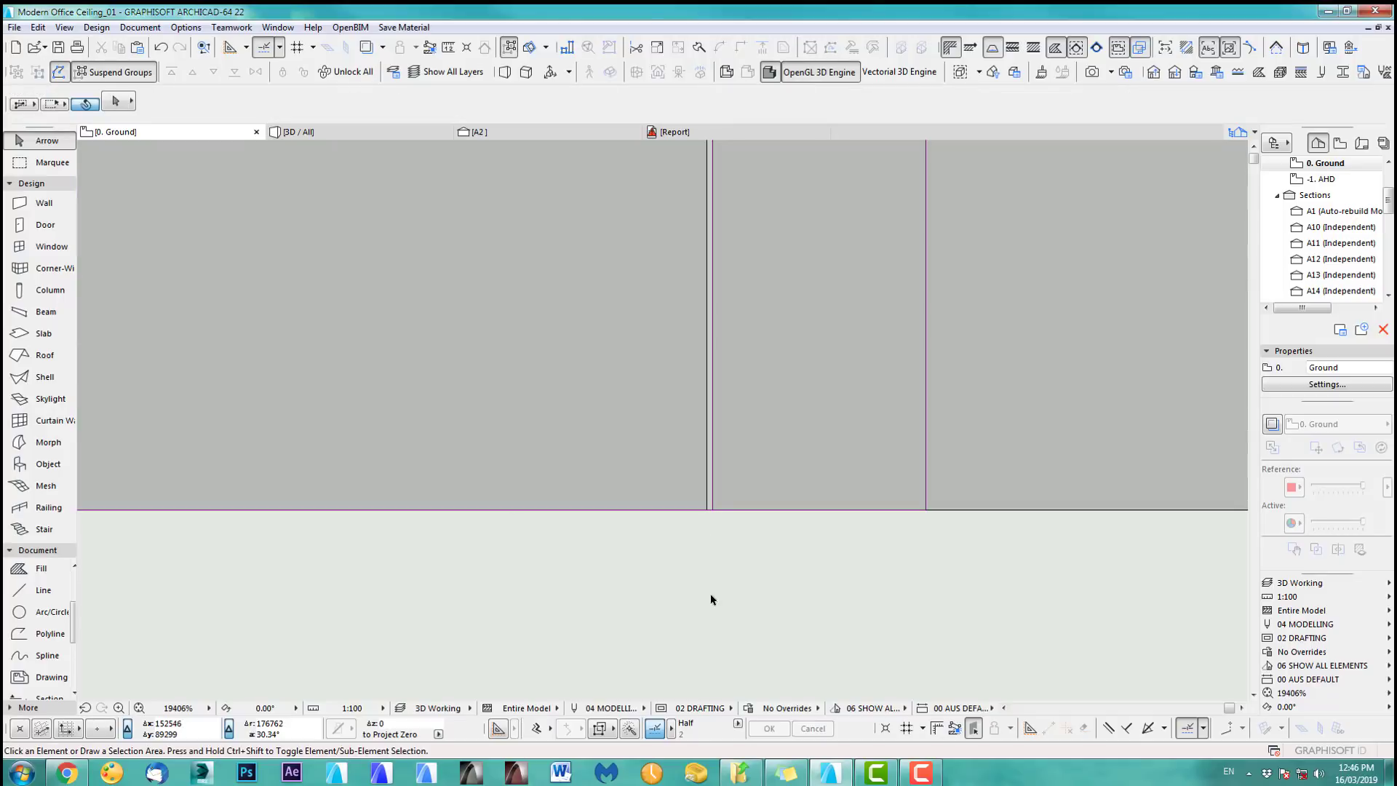
- Examine the wall joint and the roof edge at the glass corner from outside in 3D
{"action": "key", "text": "F3"}
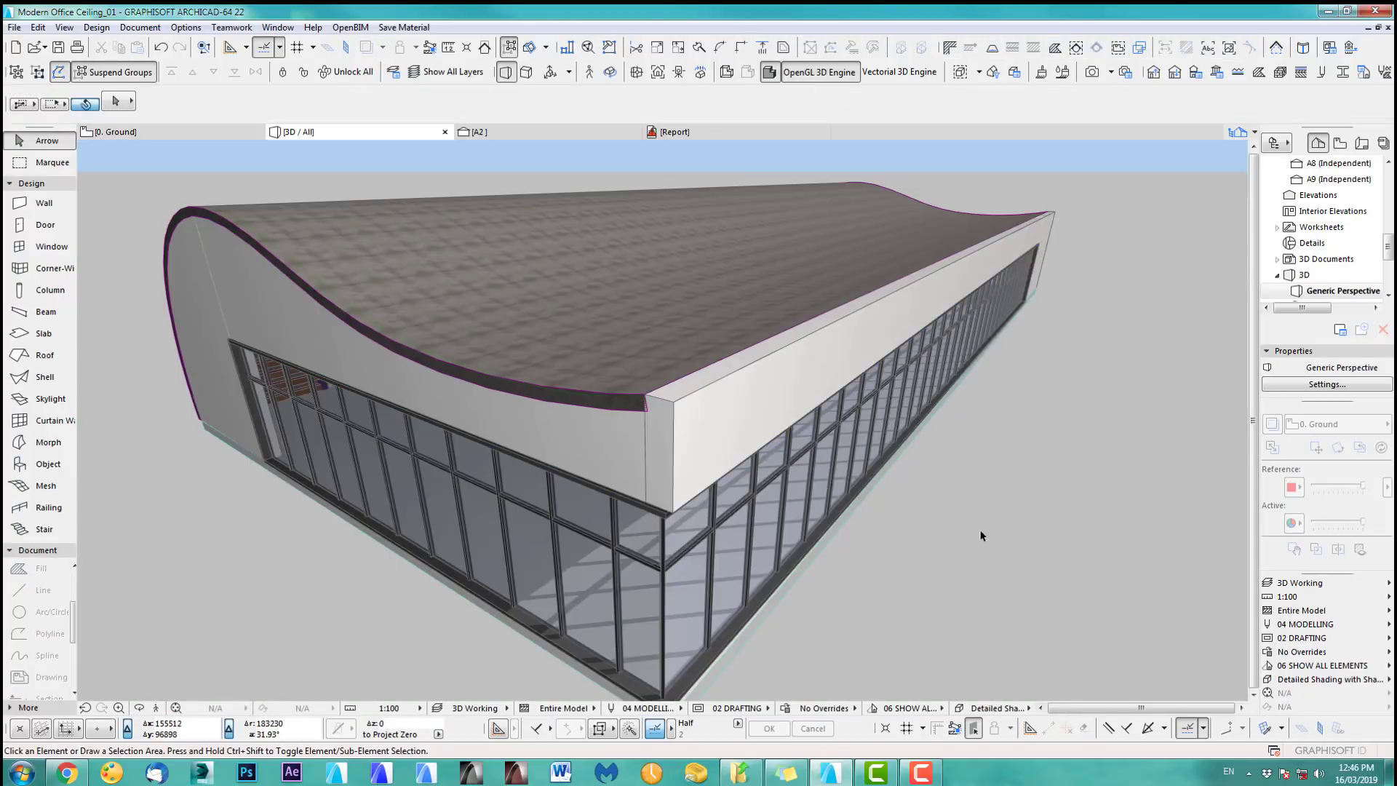
{"action": "middle_click_drag", "start_coordinate": [720, 473], "coordinate": [632, 428]}
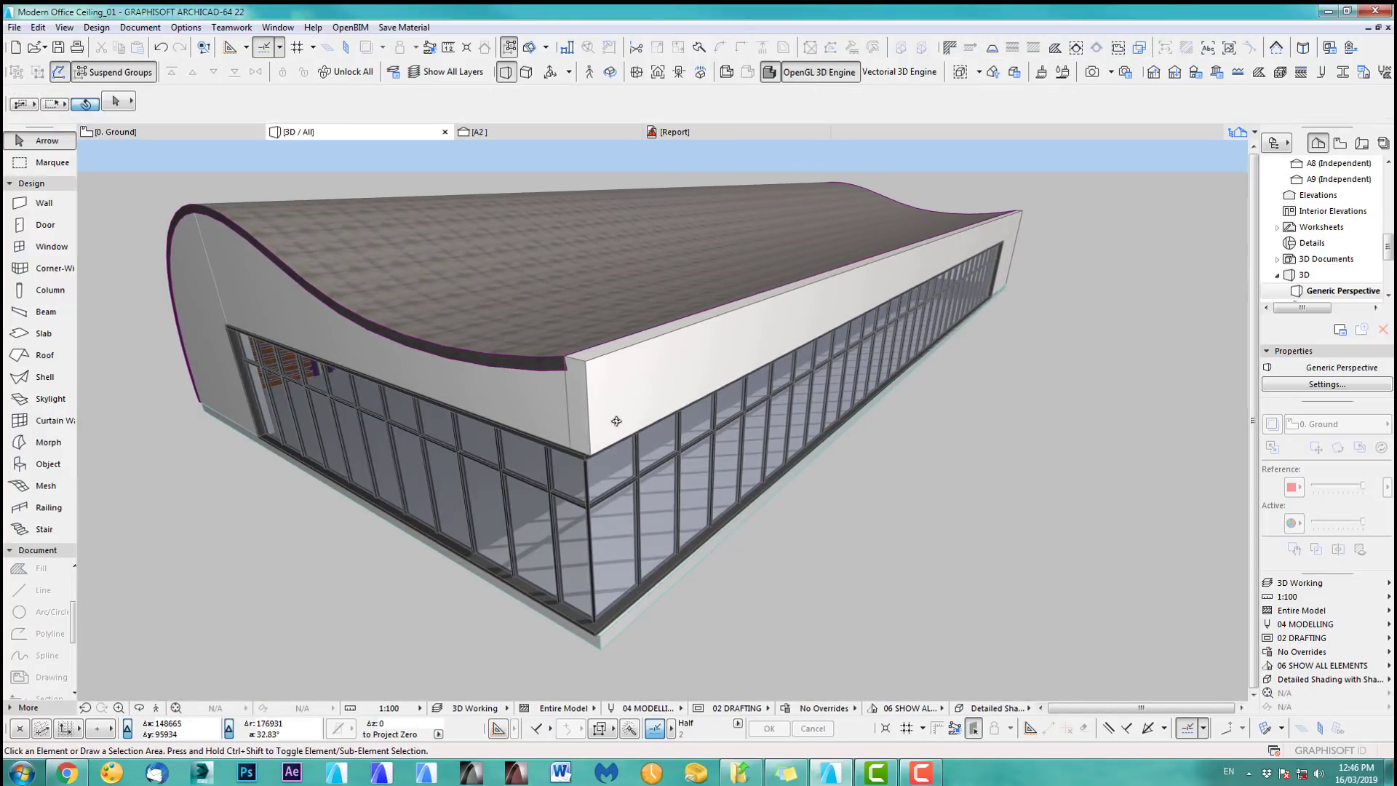
{"action": "key", "text": "shift+F3"}
{"action": "key", "text": "Up"}
{"action": "key", "text": "Up"}
{"action": "key", "text": "Up"}
{"action": "key", "text": "Up"}
{"action": "key", "text": "Up"}
{"action": "key", "text": "Up"}
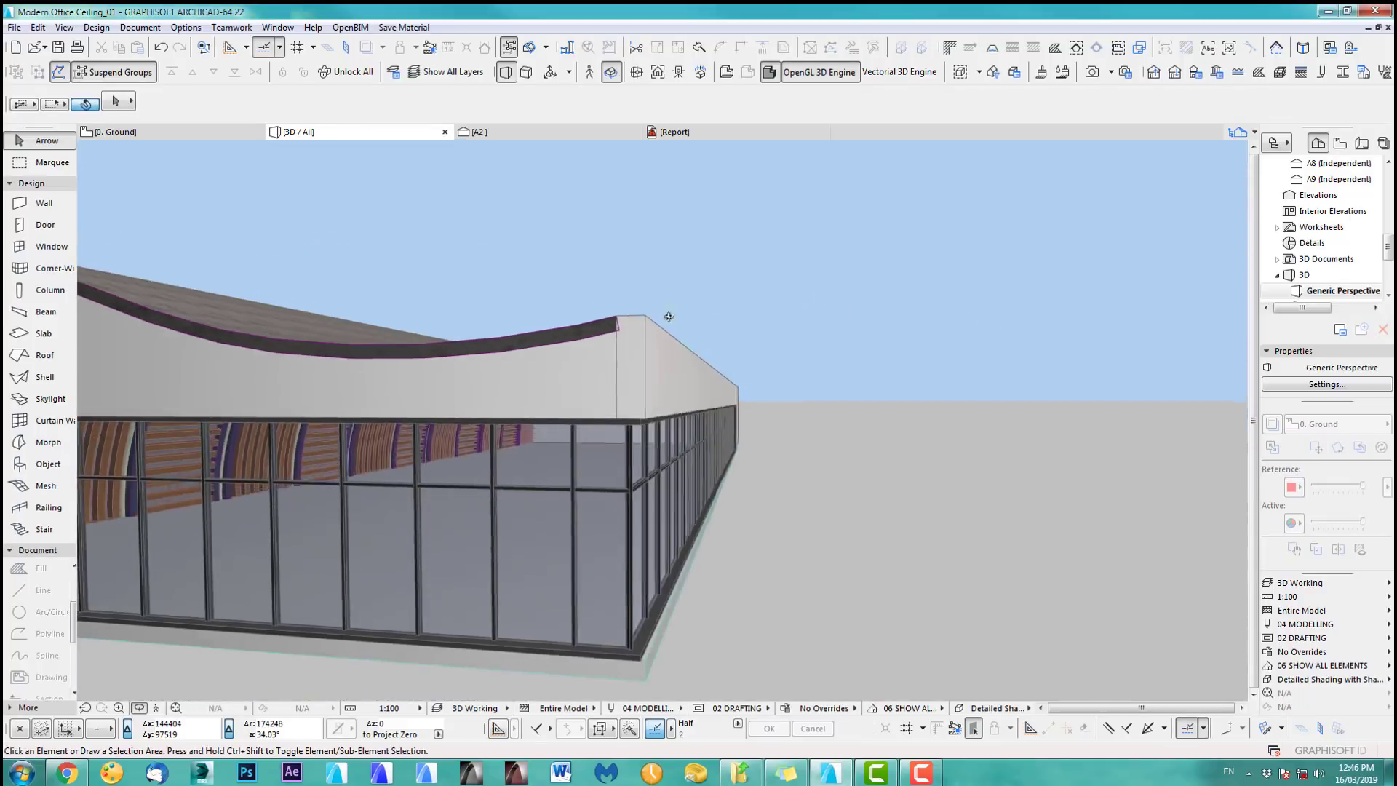
{"action": "key", "text": "Down"}
{"action": "key", "text": "Down"}
{"action": "key", "text": "Down"}
{"action": "key", "text": "Down"}
{"action": "key", "text": "Down"}
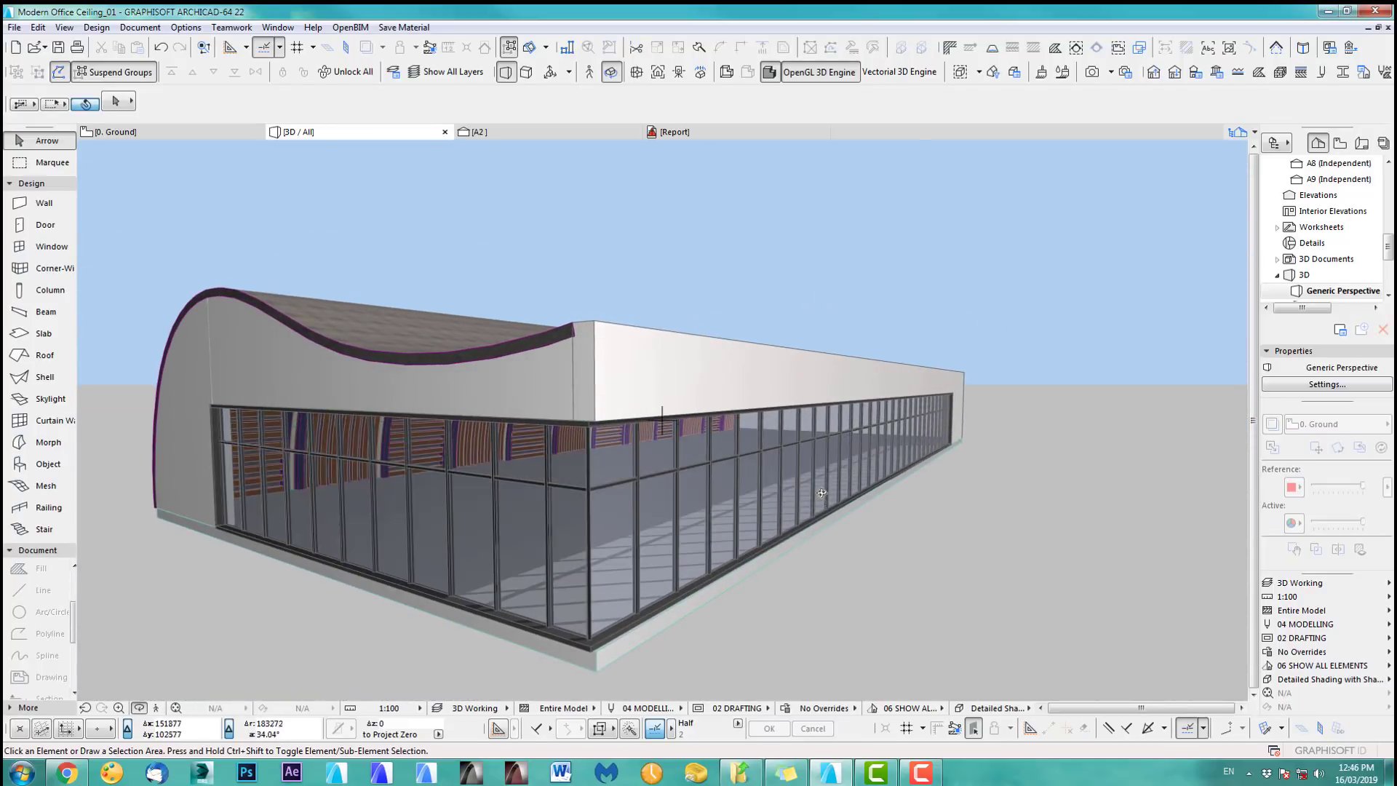
- Select the camera near the plan's glass corner, show its 3D view, and look around the interior toward the end wall
{"action": "key", "text": "F2"}
{"action": "scroll", "coordinate": [647, 556], "scroll_direction": "down", "scroll_amount": 5}
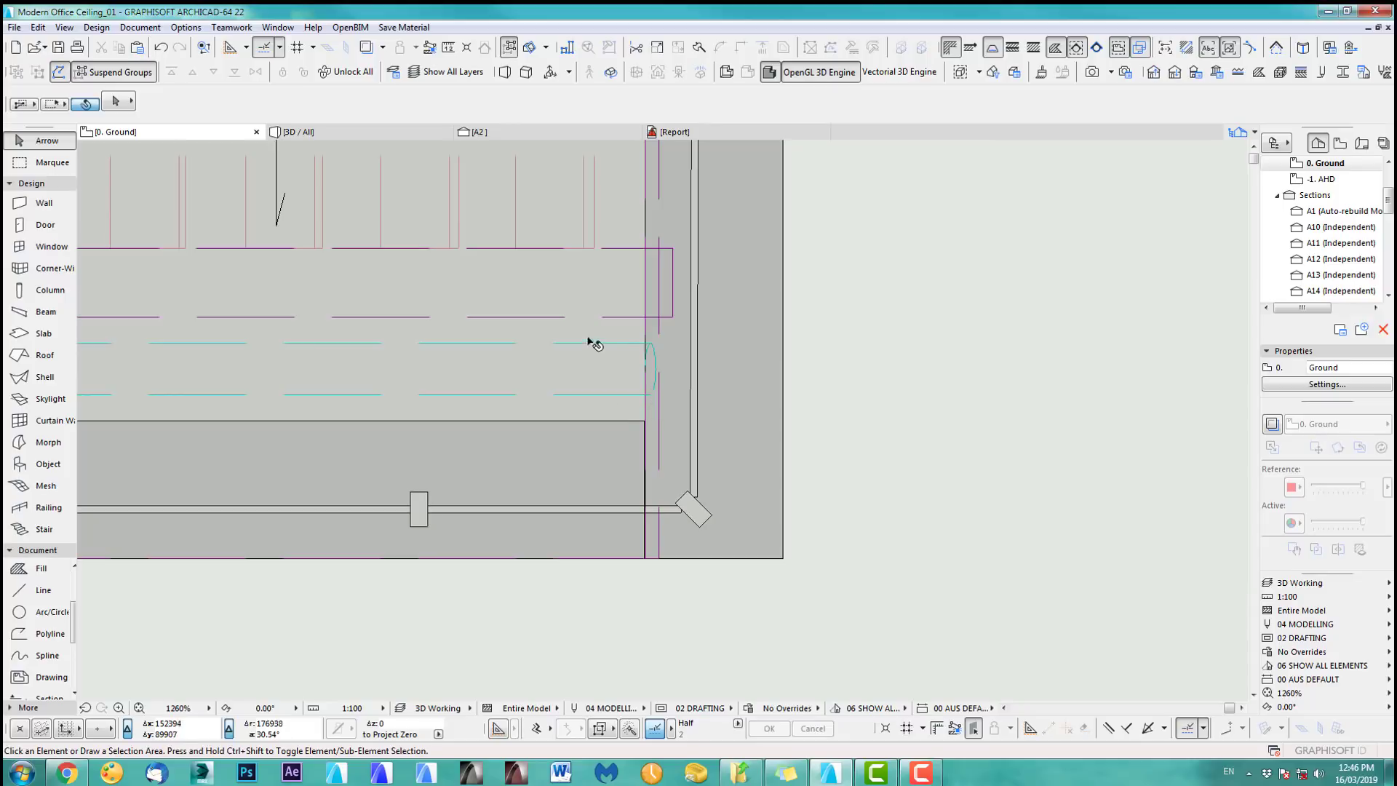
{"action": "scroll", "coordinate": [595, 343], "scroll_direction": "down", "scroll_amount": 5}
{"action": "left_click", "coordinate": [598, 410]}
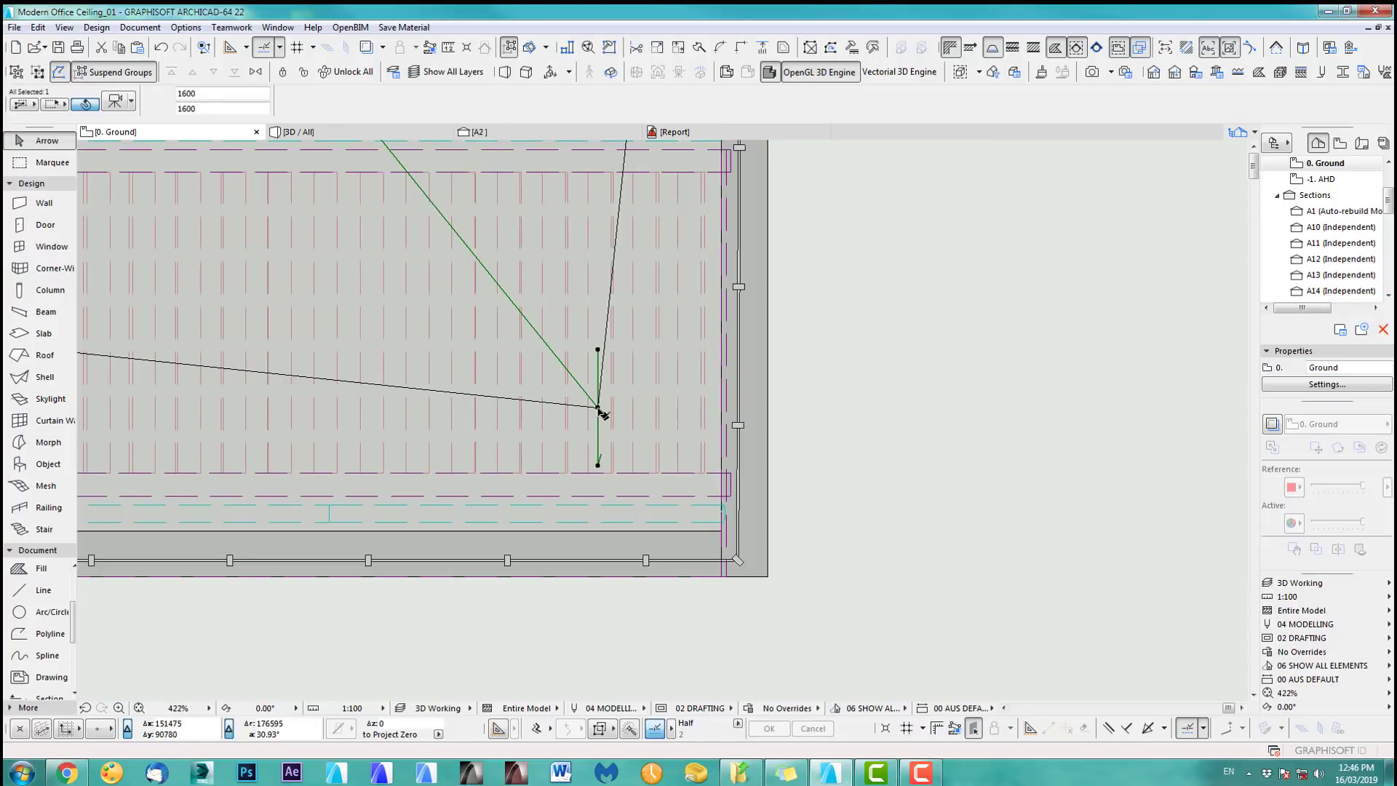
{"action": "key", "text": "F3"}
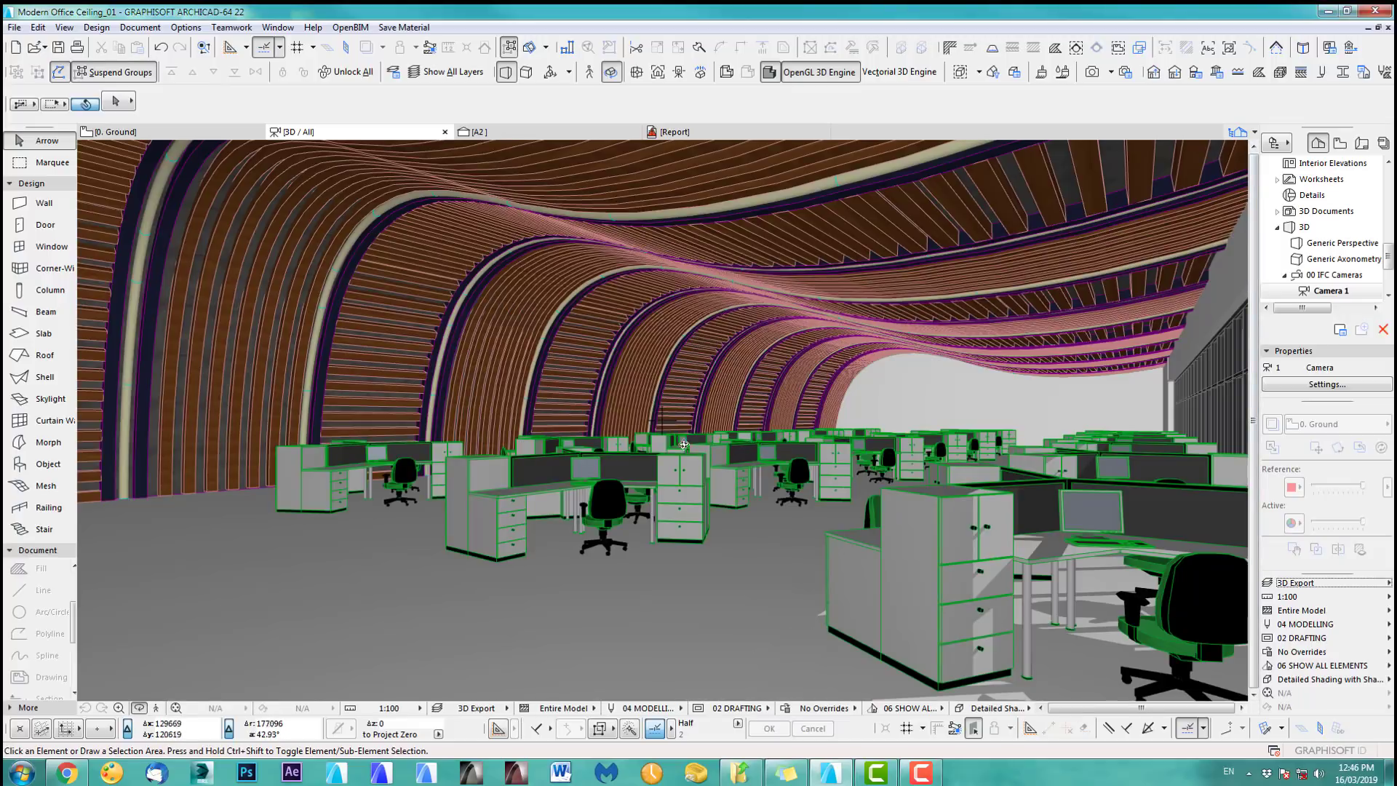
{"action": "left_click_drag", "start_coordinate": [683, 445], "coordinate": [364, 469]}
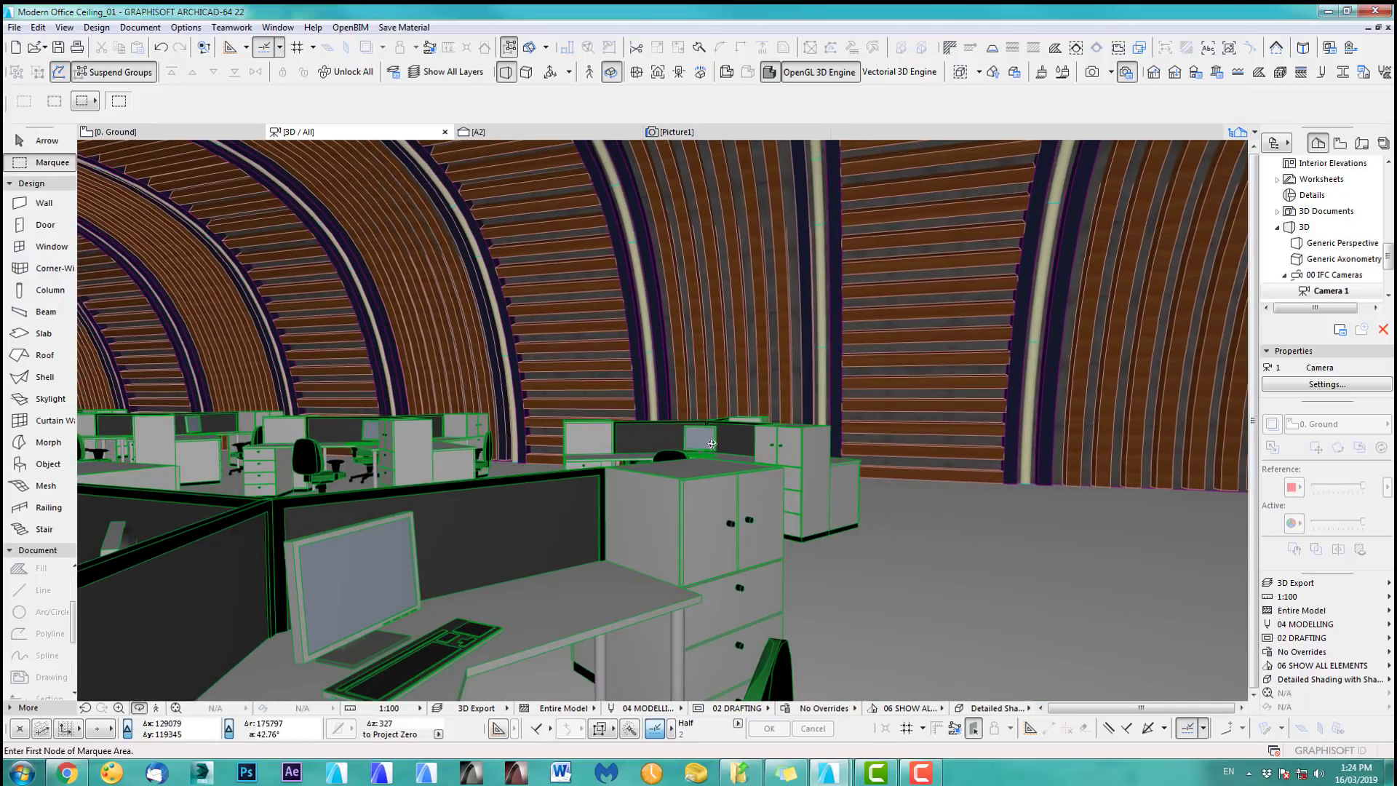
{"action": "left_click_drag", "start_coordinate": [711, 443], "coordinate": [662, 421]}
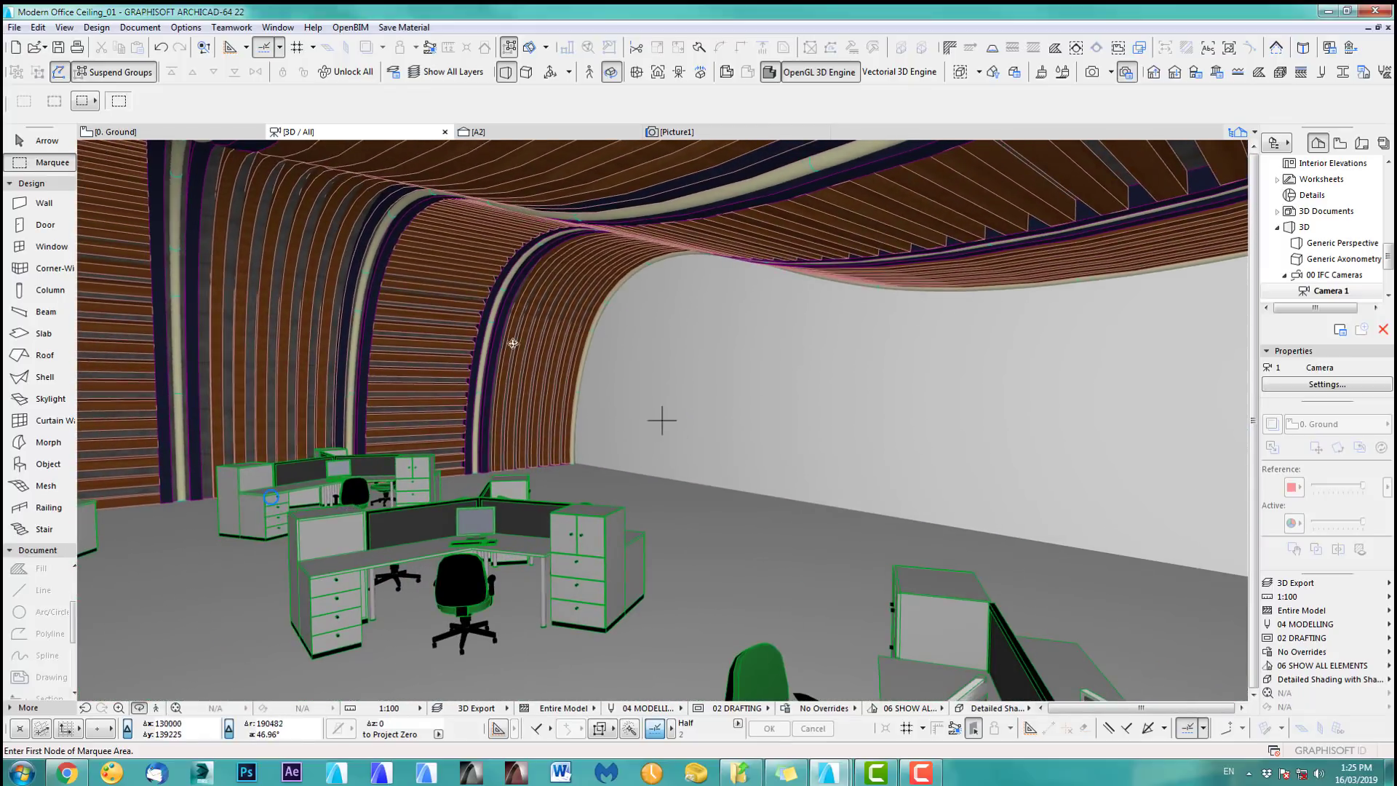
- Select the plain white end wall and override its inside surface with a brick material
{"action": "left_click", "coordinate": [49, 143]}
{"action": "left_click", "coordinate": [740, 394]}
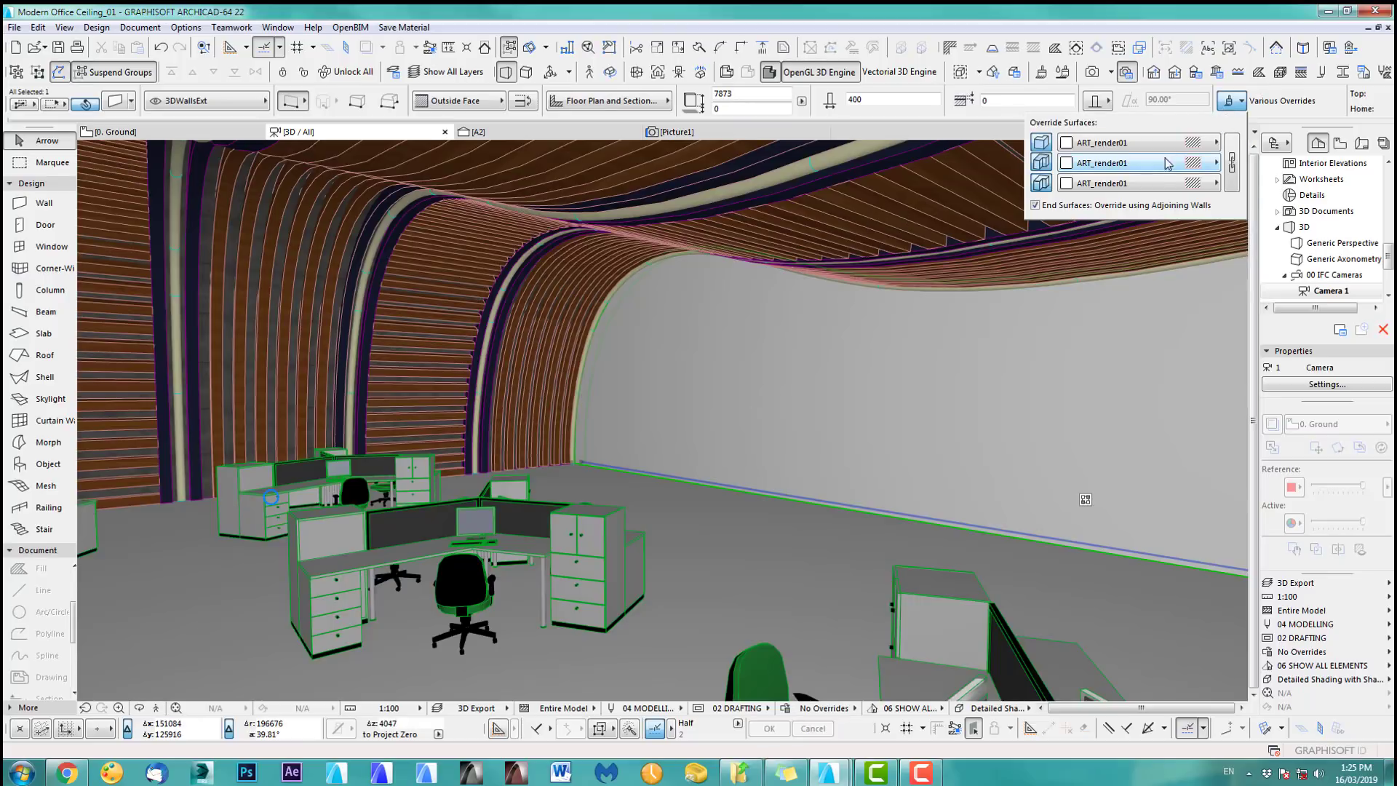
{"action": "left_click", "coordinate": [1083, 188]}
{"action": "scroll", "coordinate": [922, 320], "scroll_direction": "down", "scroll_amount": 5}
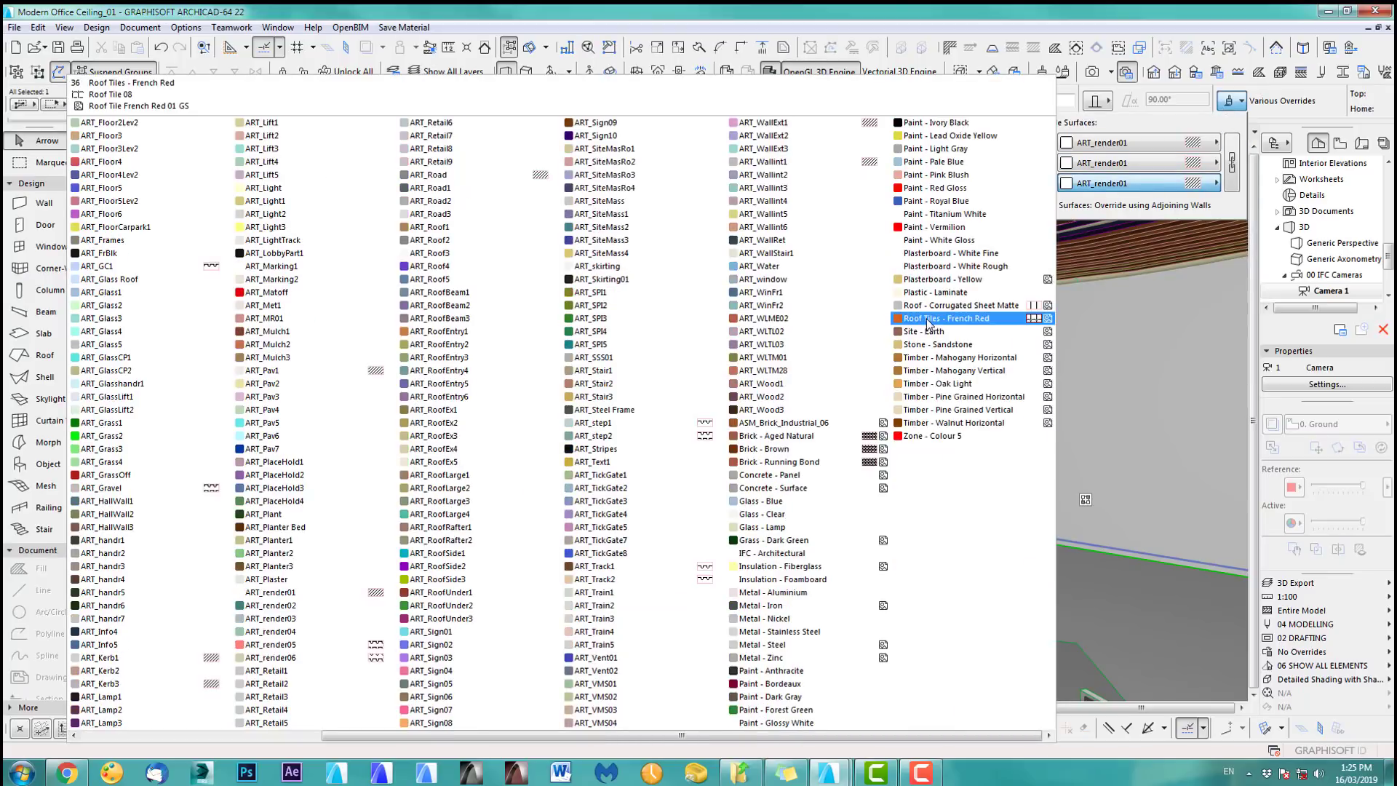
{"action": "left_click", "coordinate": [800, 444]}
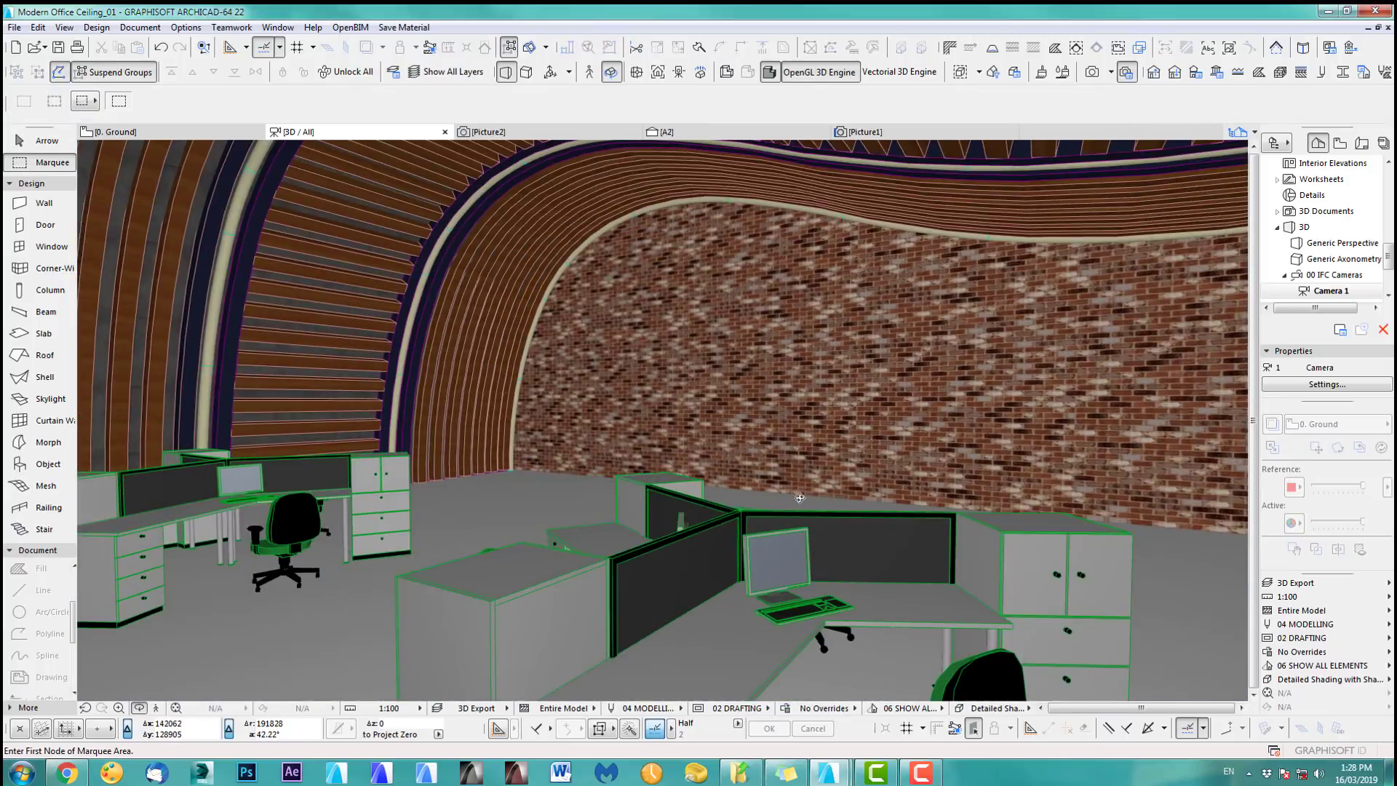
- Frame the desks, slatted ceiling, brick end wall and side glazing in the interior view, and start a CineRender rendering
{"action": "middle_click_drag", "start_coordinate": [510, 495], "coordinate": [774, 534], "text": "shift"}
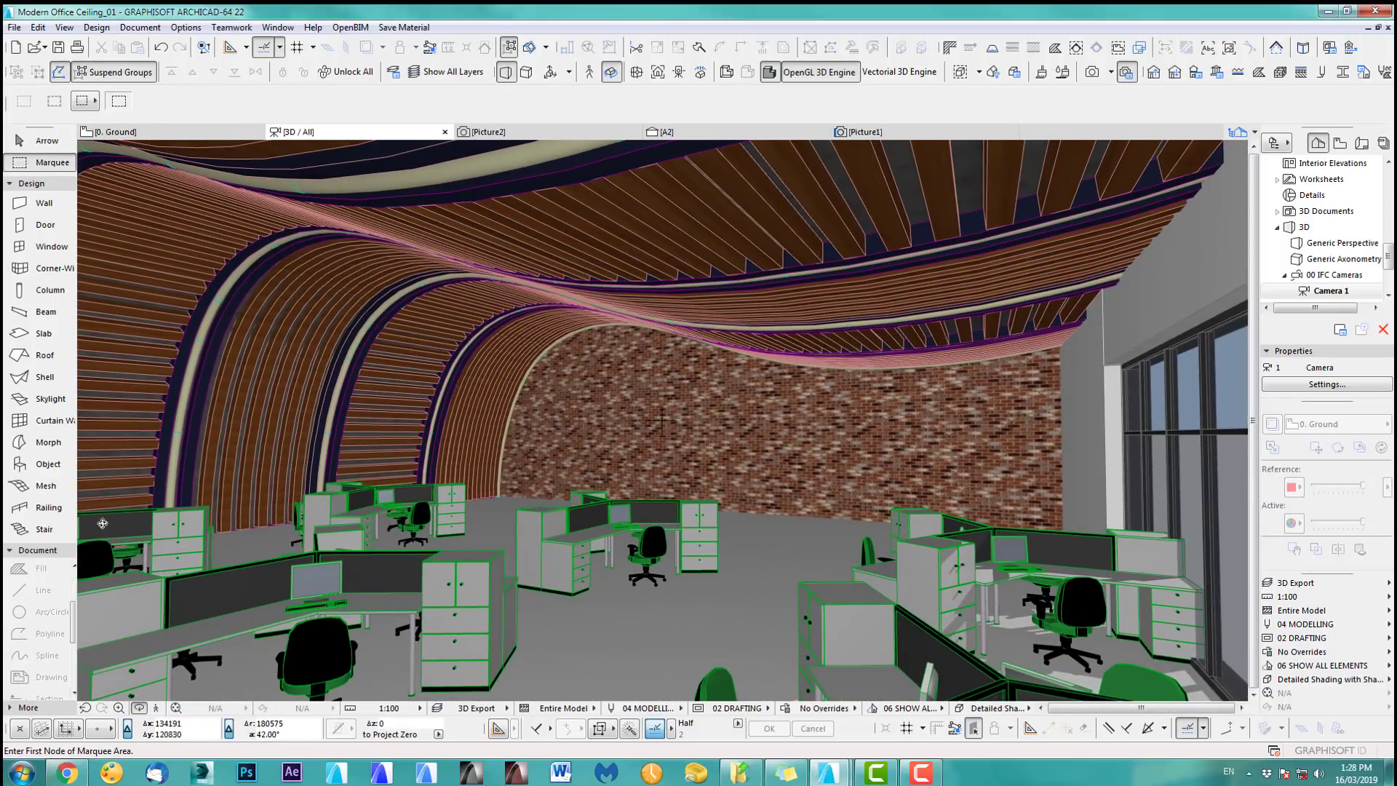
{"action": "left_click", "coordinate": [1091, 73]}
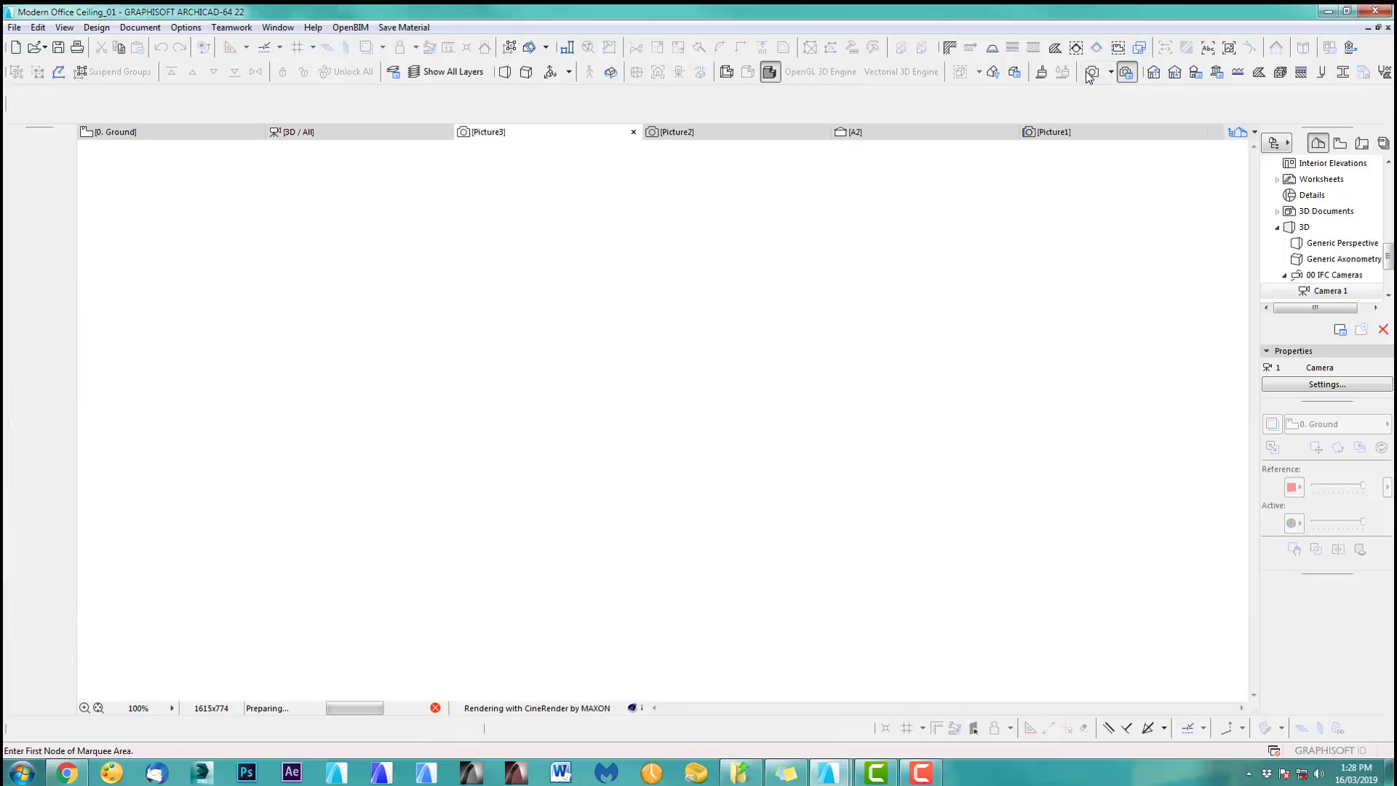